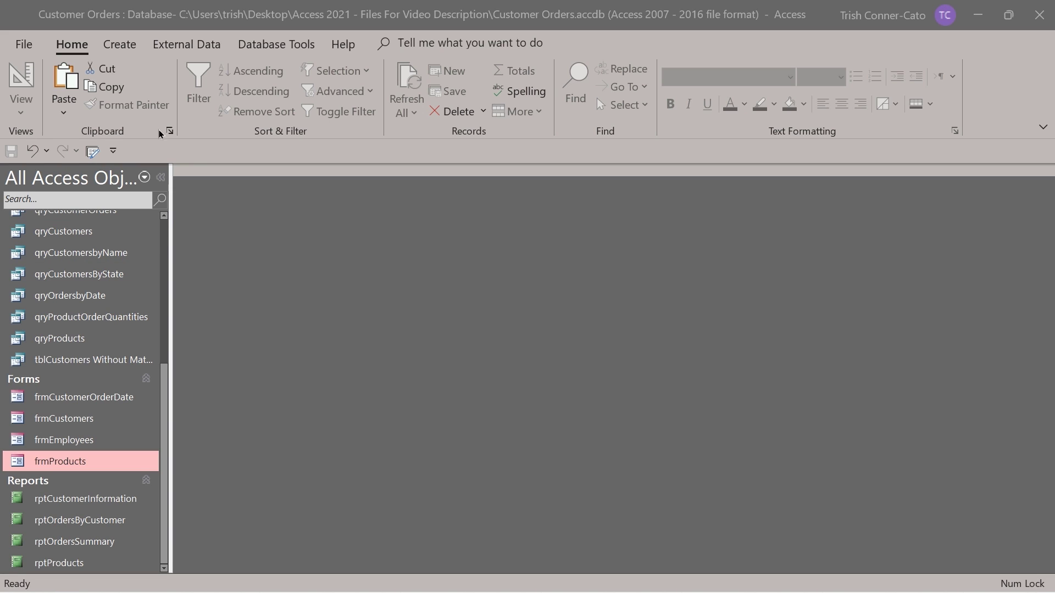
# Start the Form Wizard on tblOrders with all four fields and the Columnar layout
pyautogui.click(128, 44)
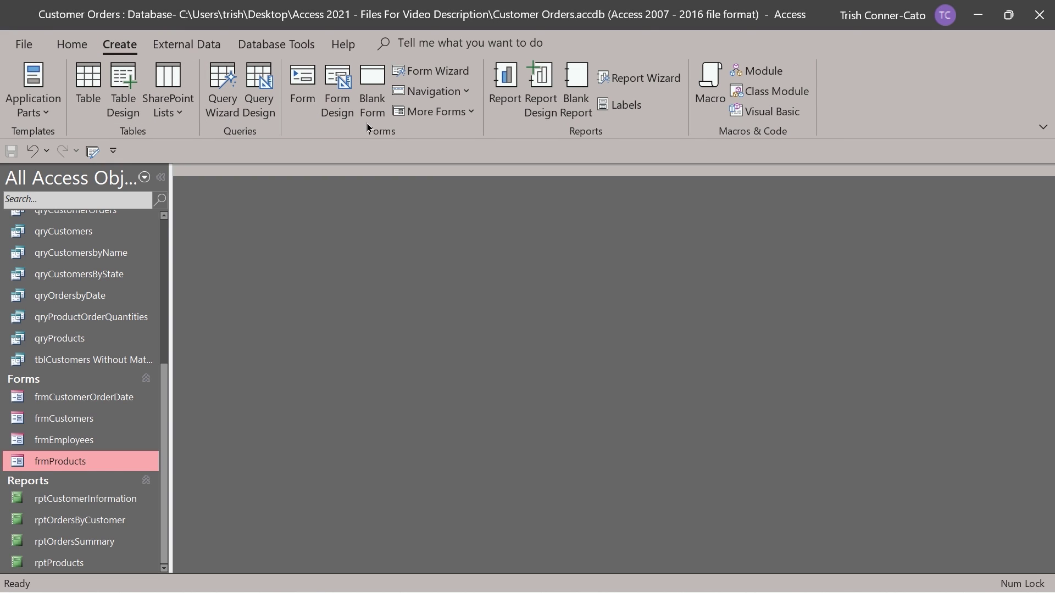
pyautogui.click(439, 71)
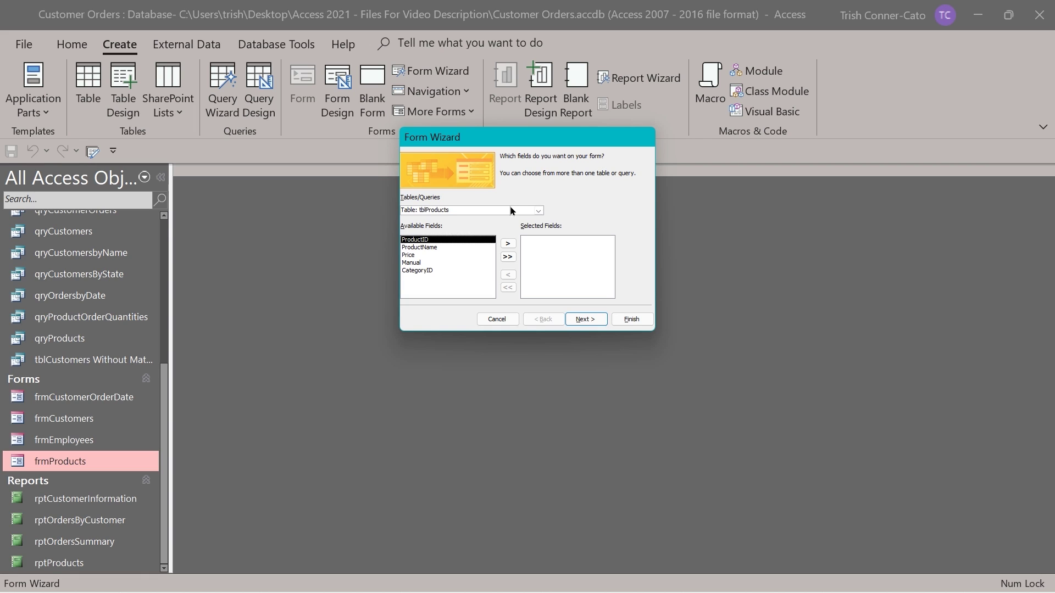
pyautogui.click(539, 211)
pyautogui.scroll(3, 500, 225)
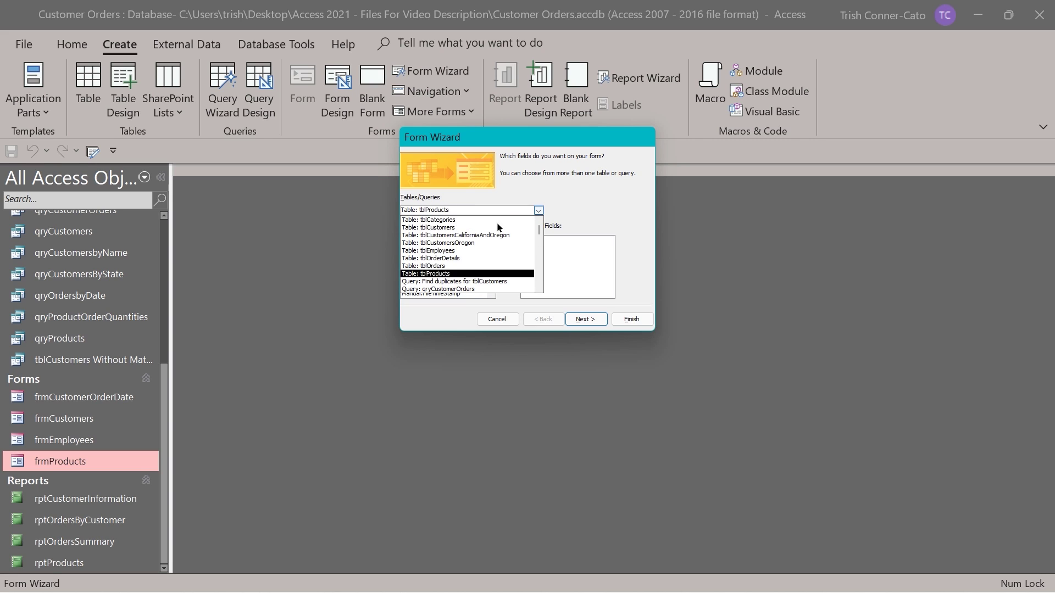
pyautogui.click(443, 266)
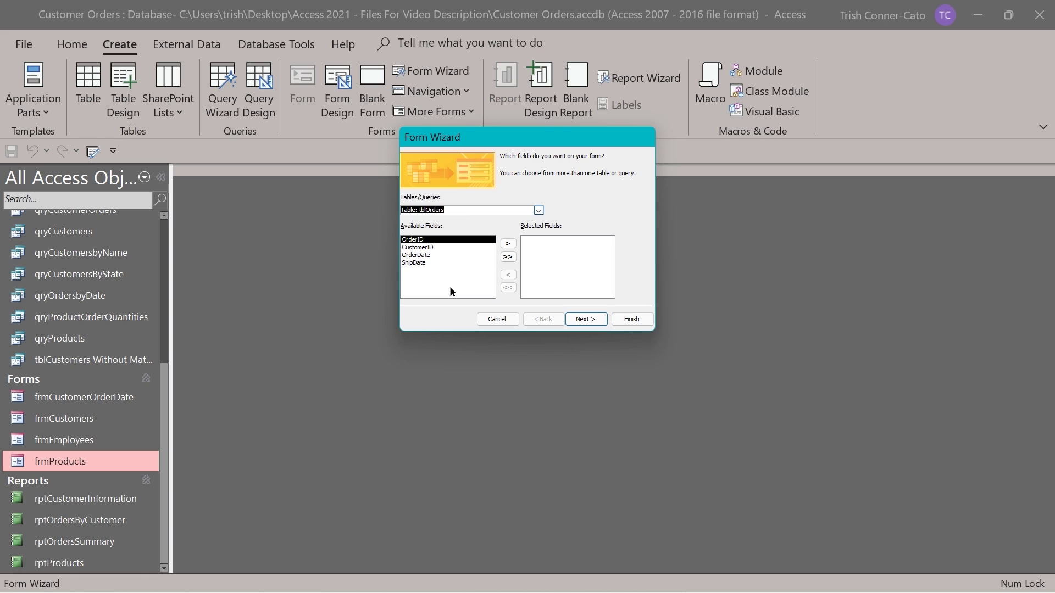
pyautogui.click(507, 258)
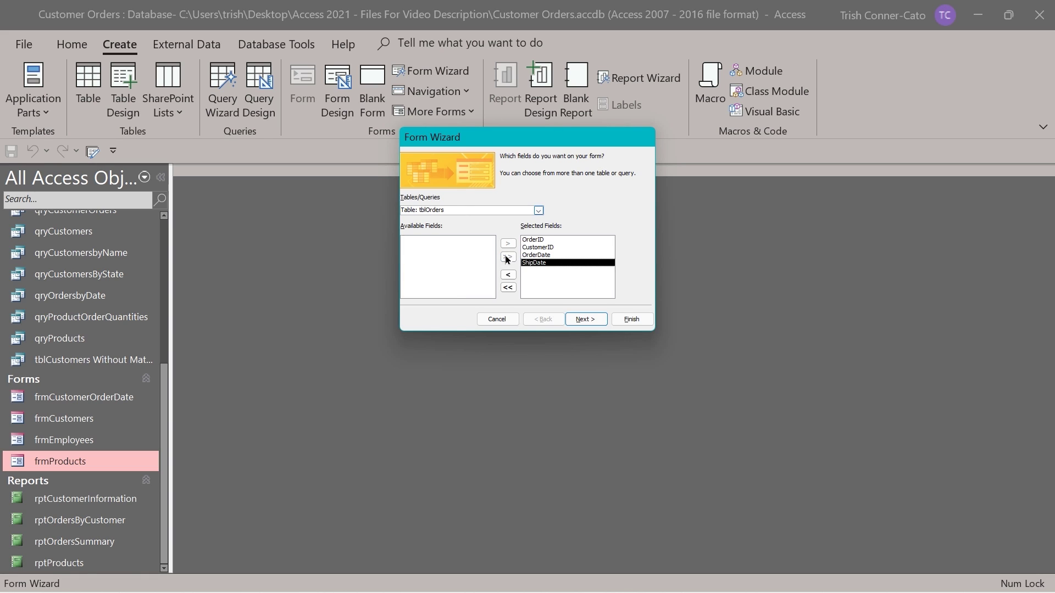
pyautogui.click(585, 320)
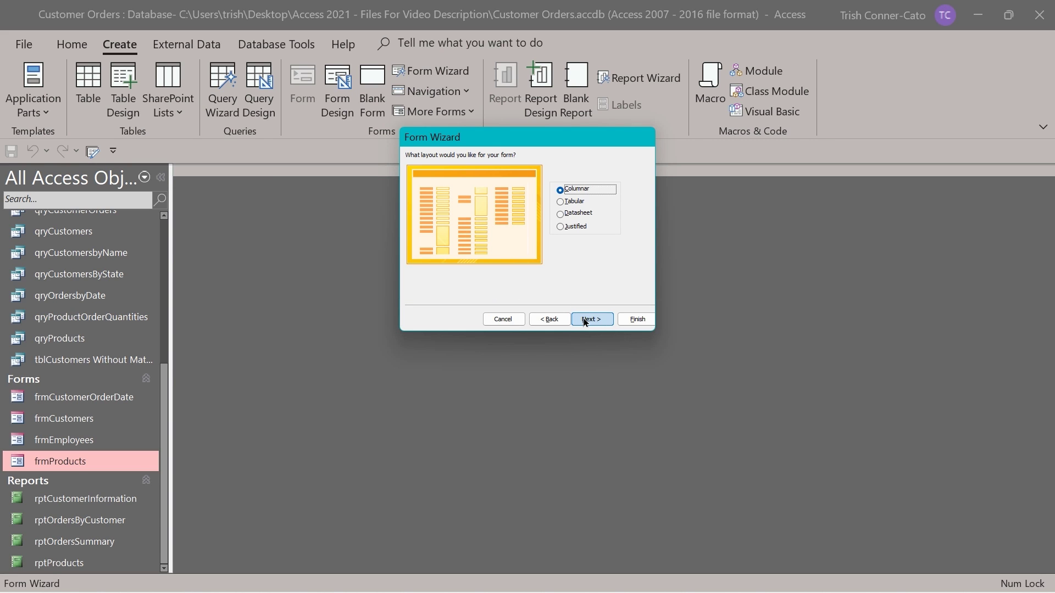
pyautogui.click(585, 320)
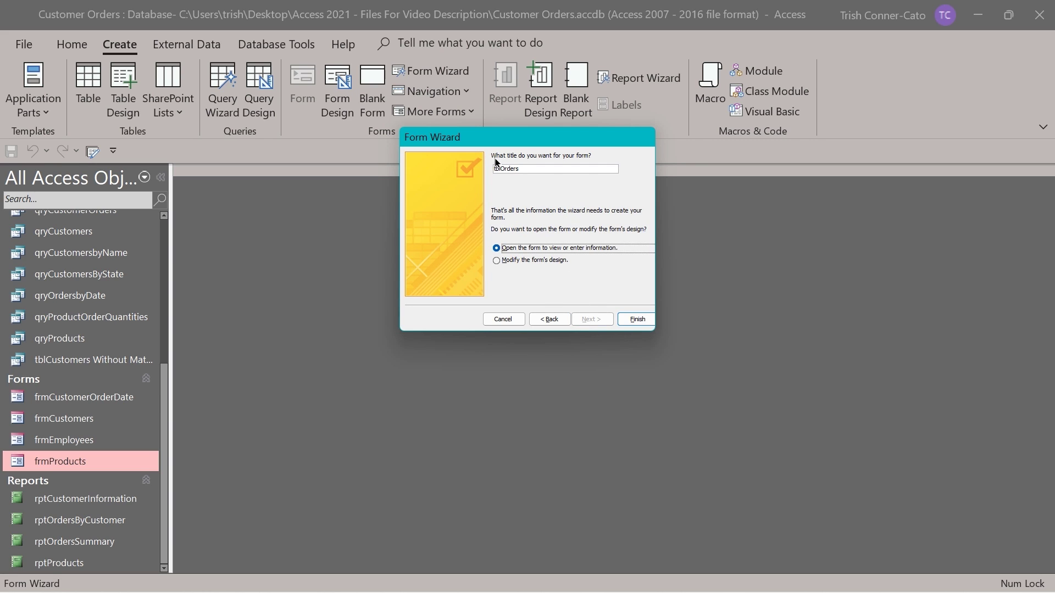
# Replace the form title tblOrders with frmOrdersAndItems
pyautogui.click(528, 167)
pyautogui.moveTo(528, 168); pyautogui.dragTo(450, 169)
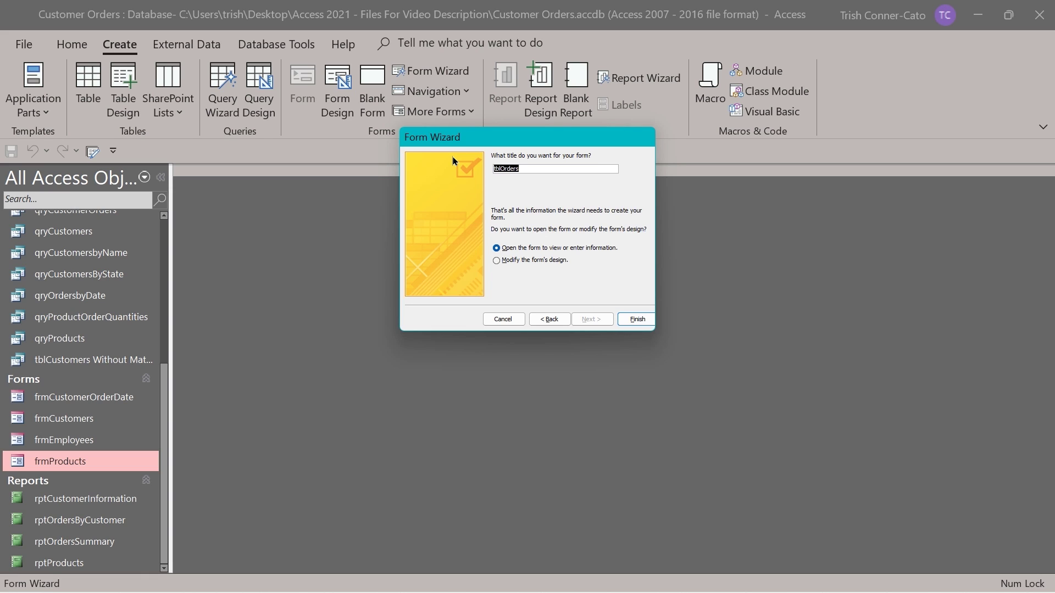
pyautogui.press('BackSpace')
pyautogui.write('frmOrdersAndItems')
# Finish the wizard, check frmOrdersAndItems showing order 1, then close the form
pyautogui.click(636, 319)
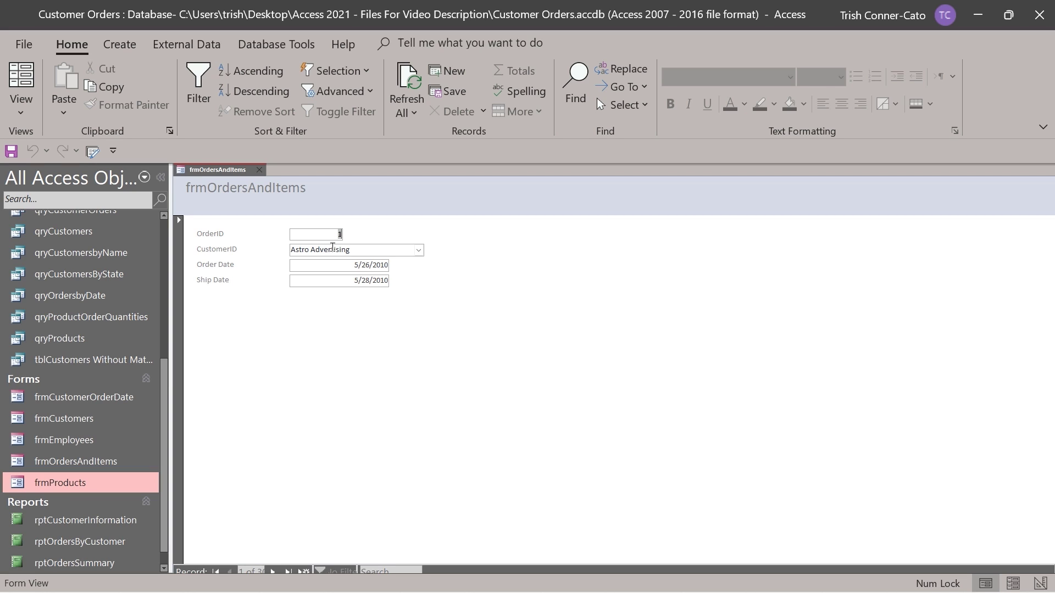
pyautogui.click(259, 170)
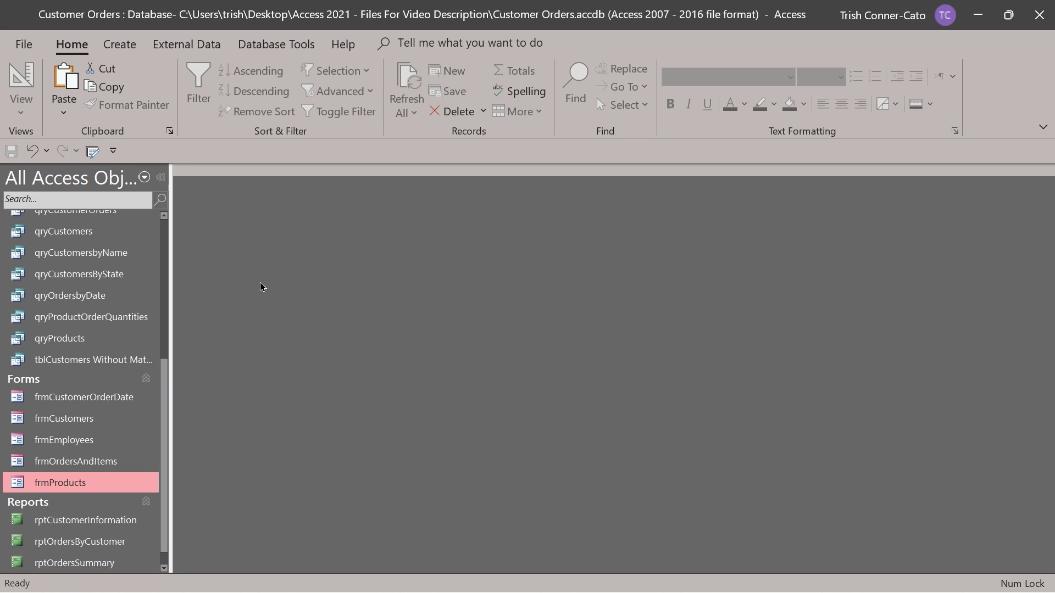
pyautogui.click(125, 48)
# In a new Form Design, add tblOrderDetails' OrderID, ProductID and Quantity from the Field List
pyautogui.click(337, 91)
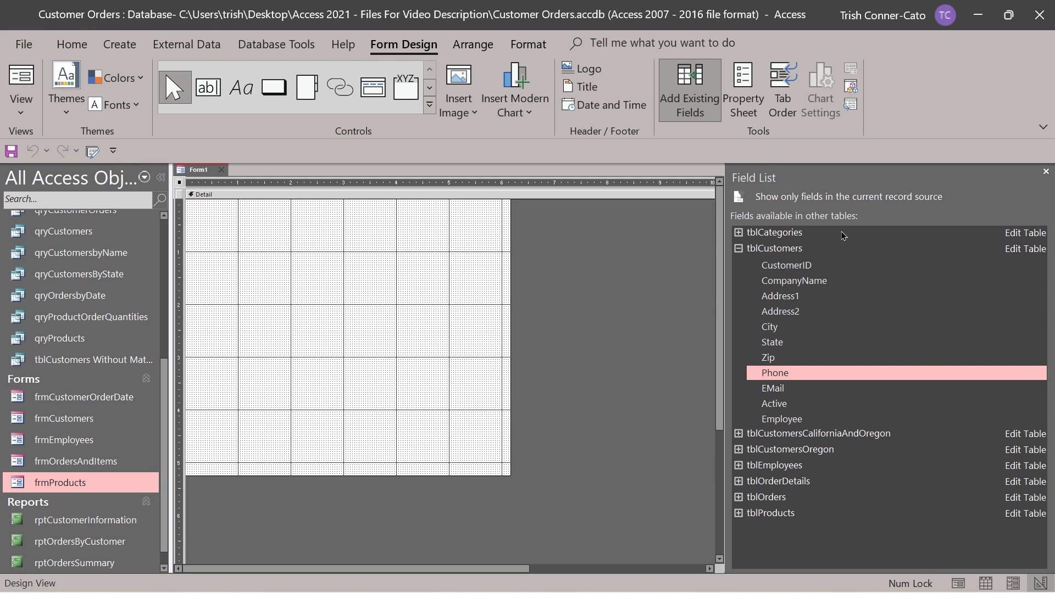
pyautogui.click(739, 250)
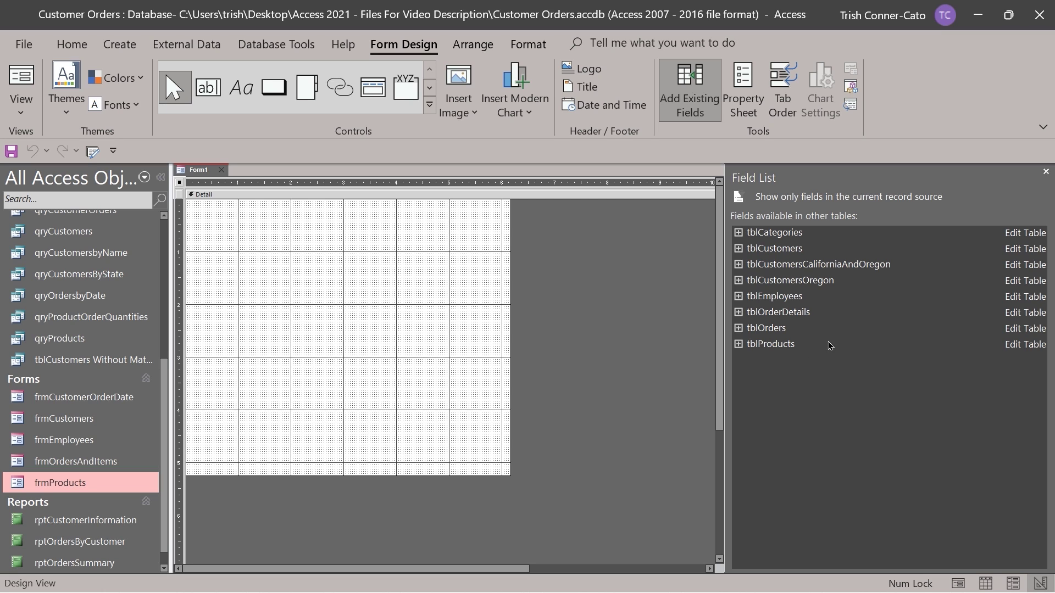
pyautogui.click(738, 313)
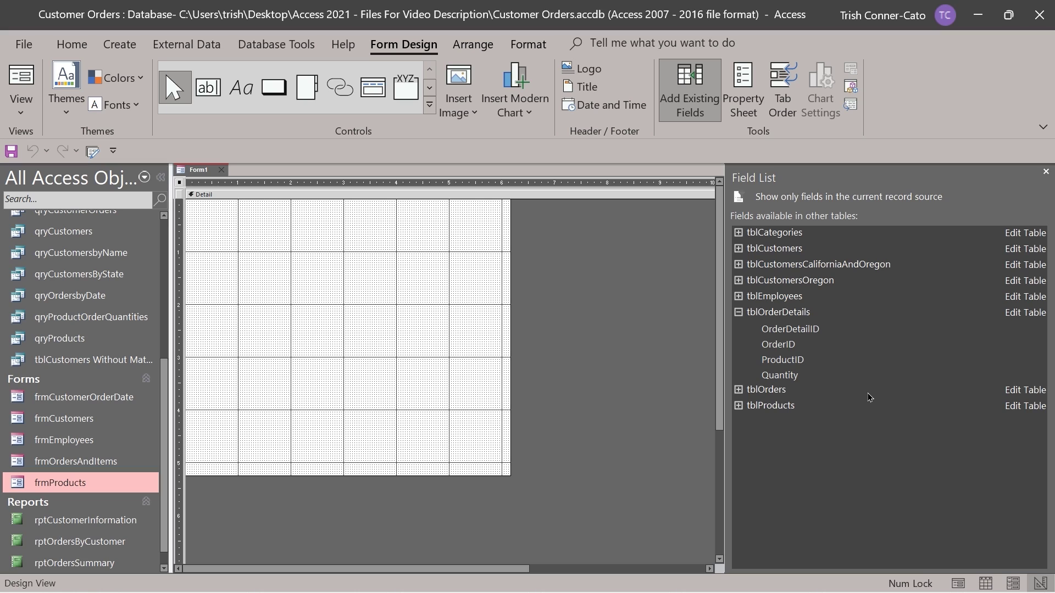
pyautogui.rightClick(793, 349)
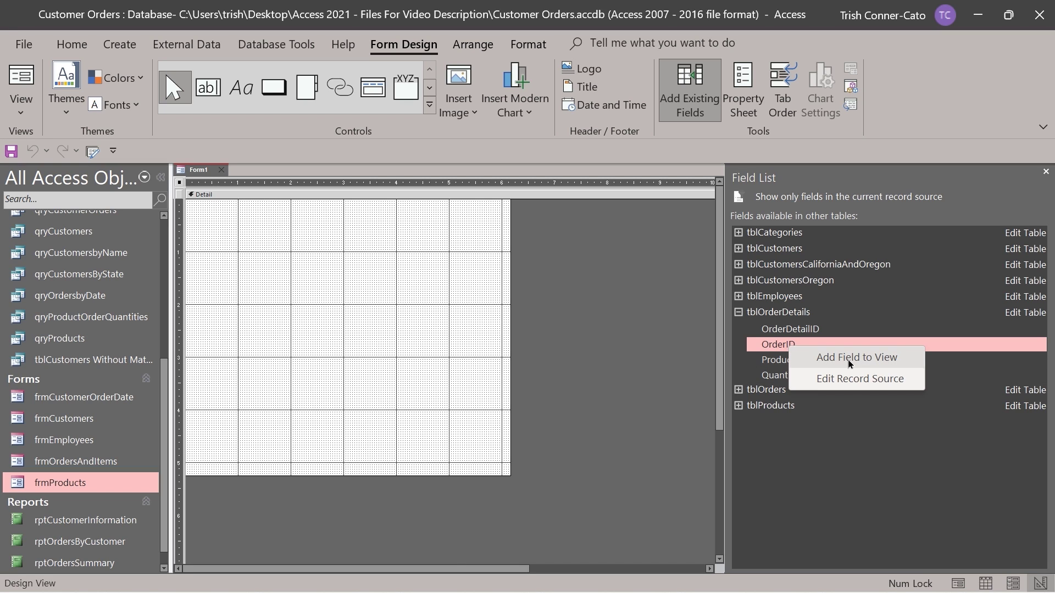
pyautogui.click(849, 363)
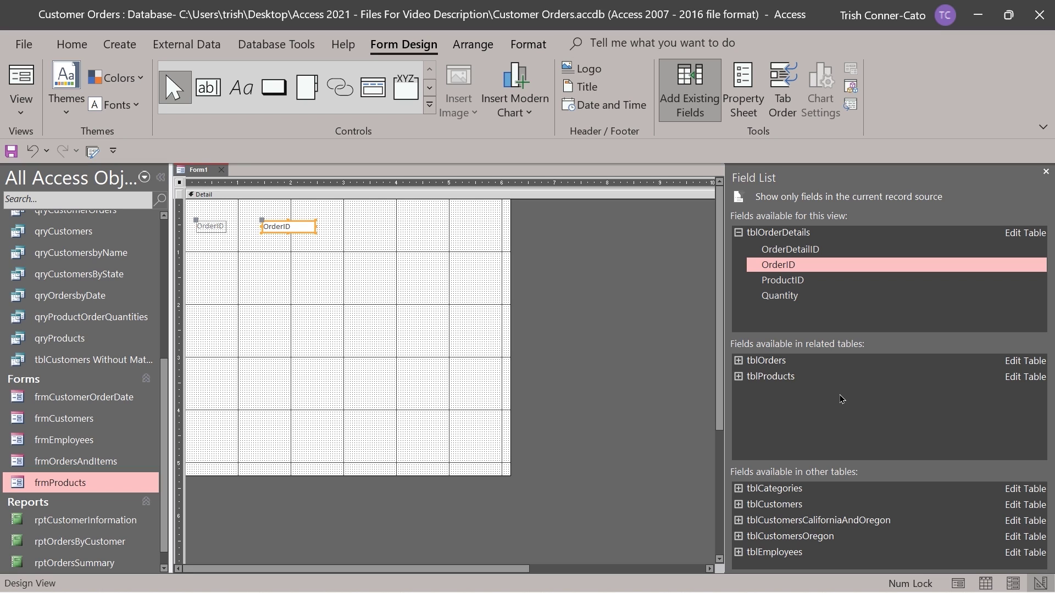
pyautogui.rightClick(778, 288)
pyautogui.click(825, 304)
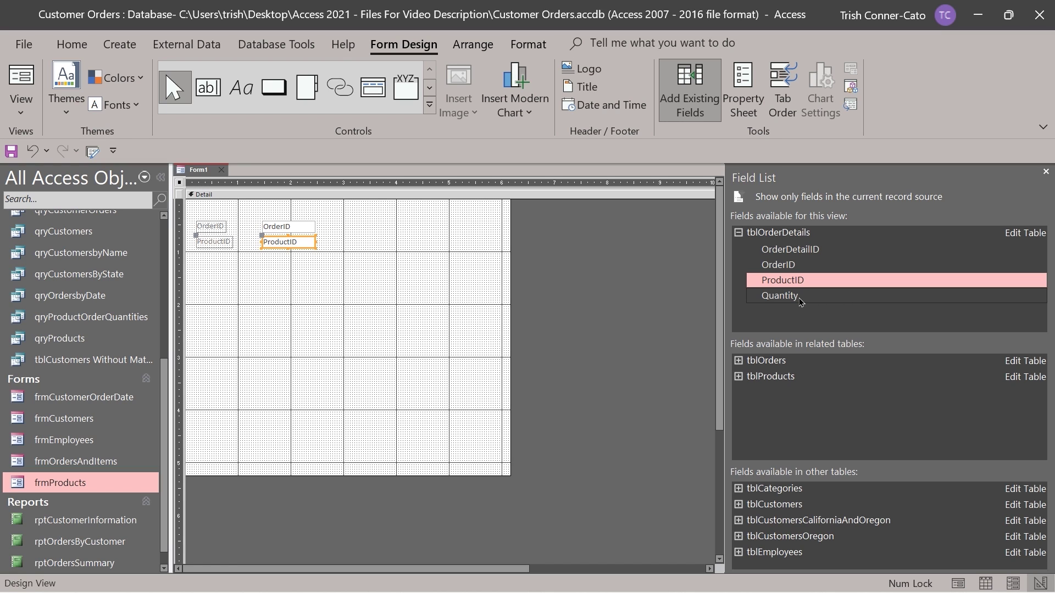
pyautogui.rightClick(799, 297)
pyautogui.click(839, 314)
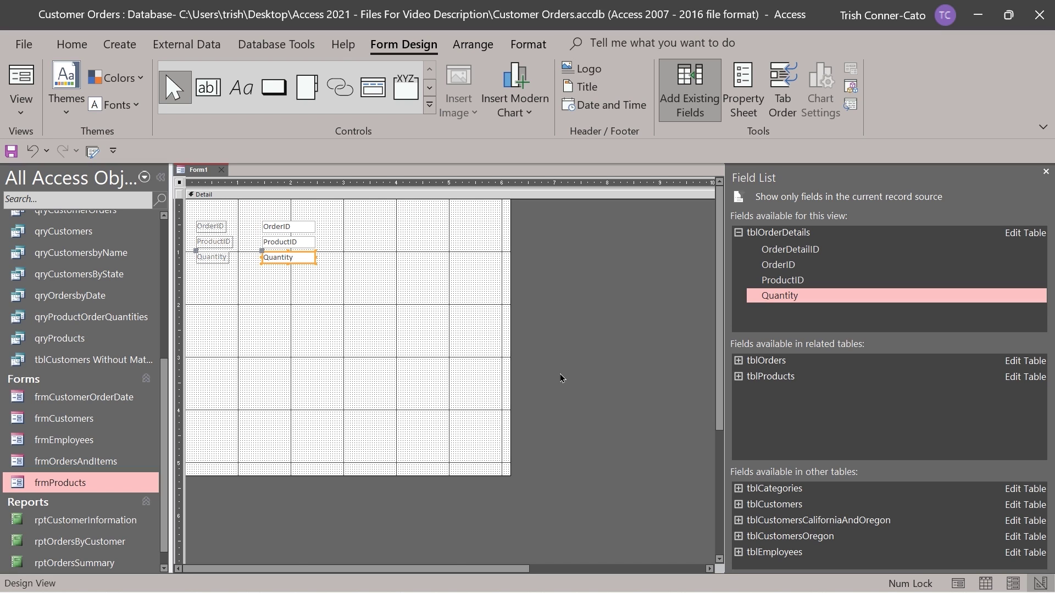
# Check Form1 in Form View, save it as frmOrderItems, and close it
pyautogui.moveTo(208, 178); pyautogui.dragTo(202, 176)
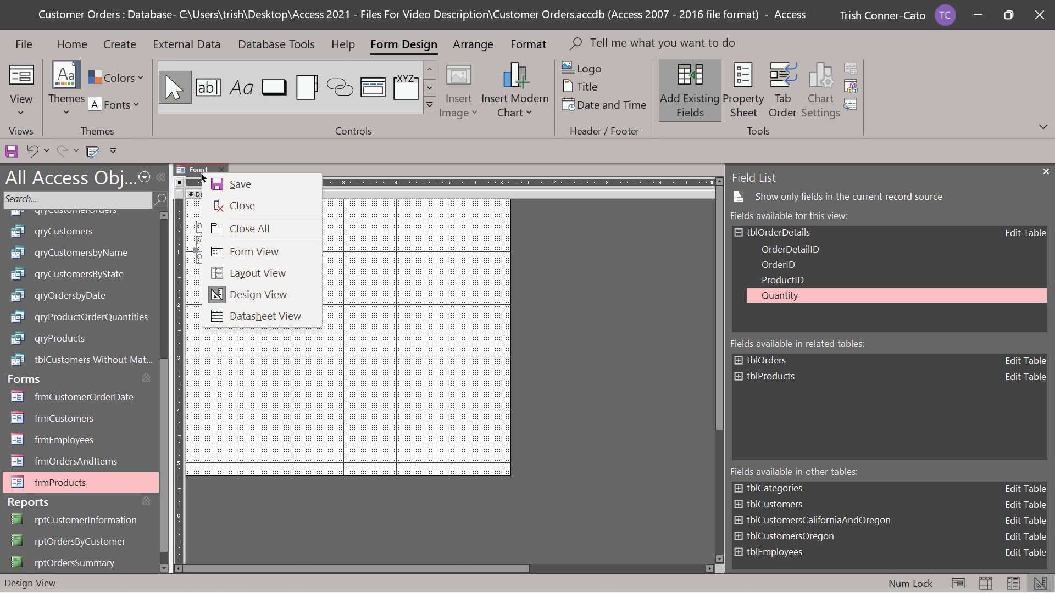
pyautogui.click(250, 254)
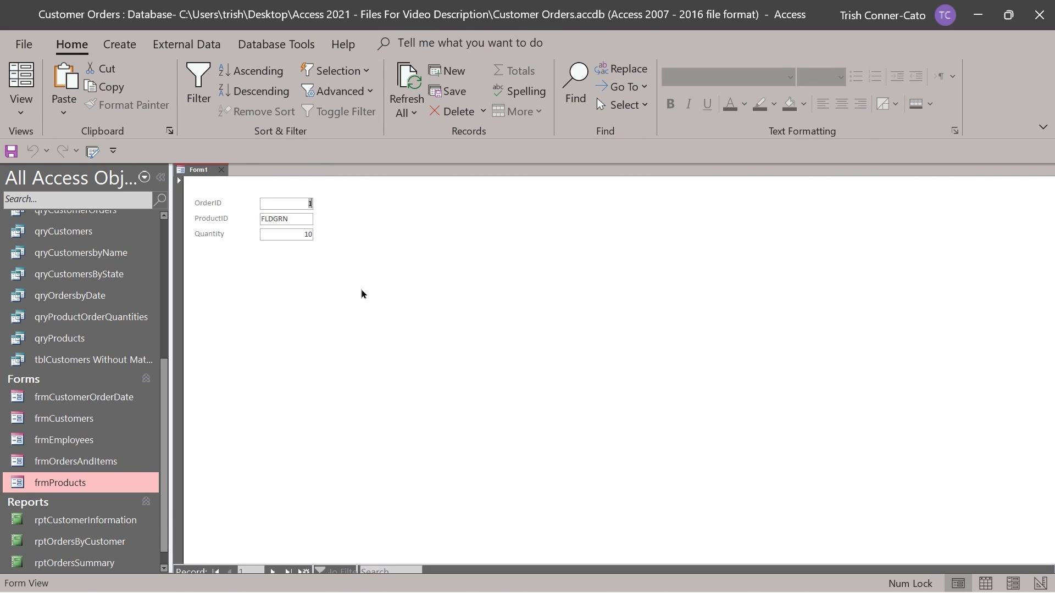
pyautogui.rightClick(203, 175)
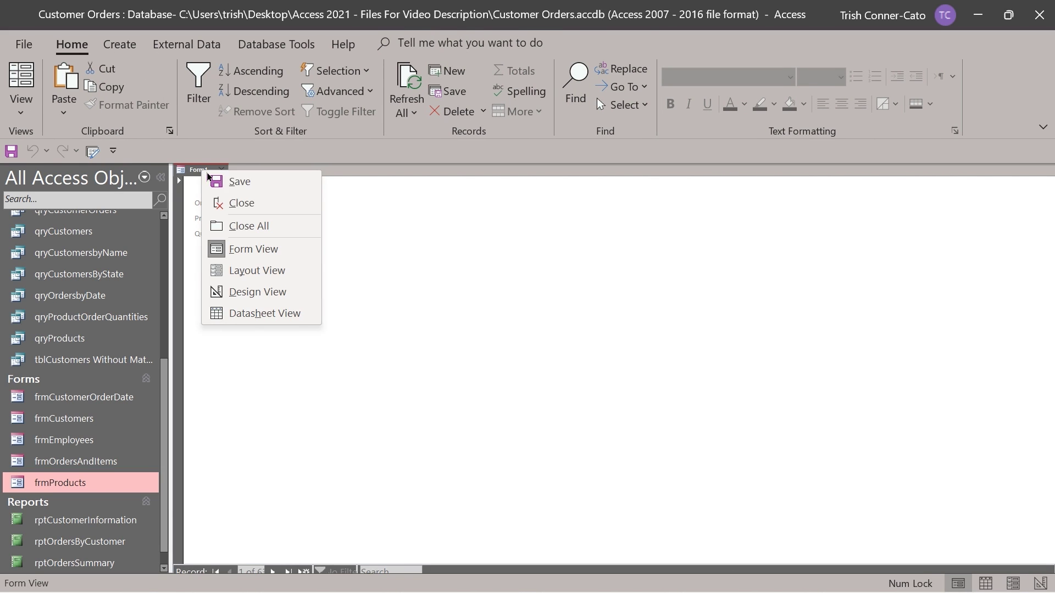
pyautogui.click(238, 187)
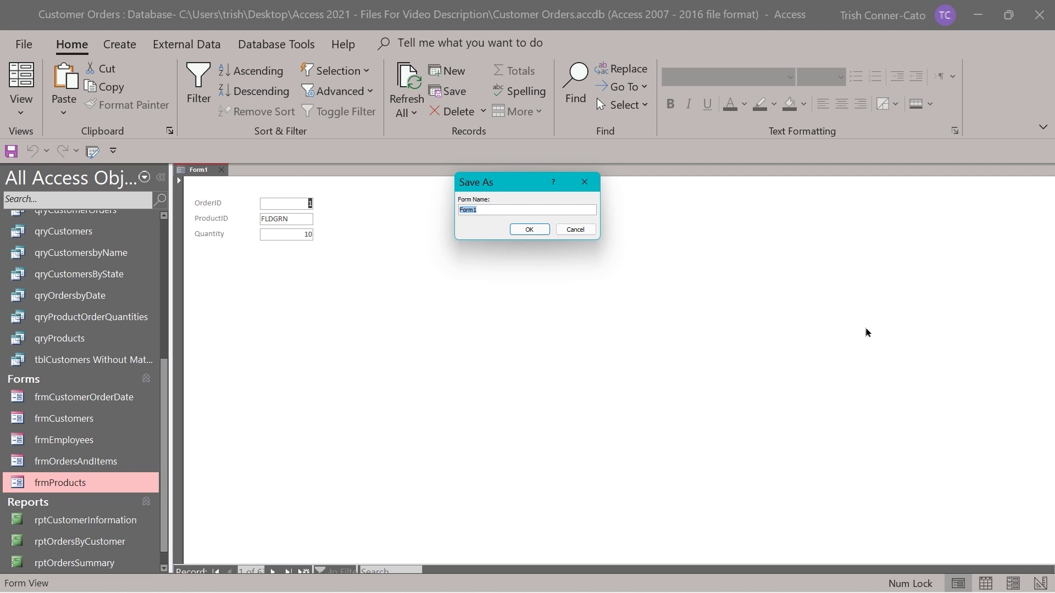
pyautogui.write('frmOrderItems')
pyautogui.click(529, 229)
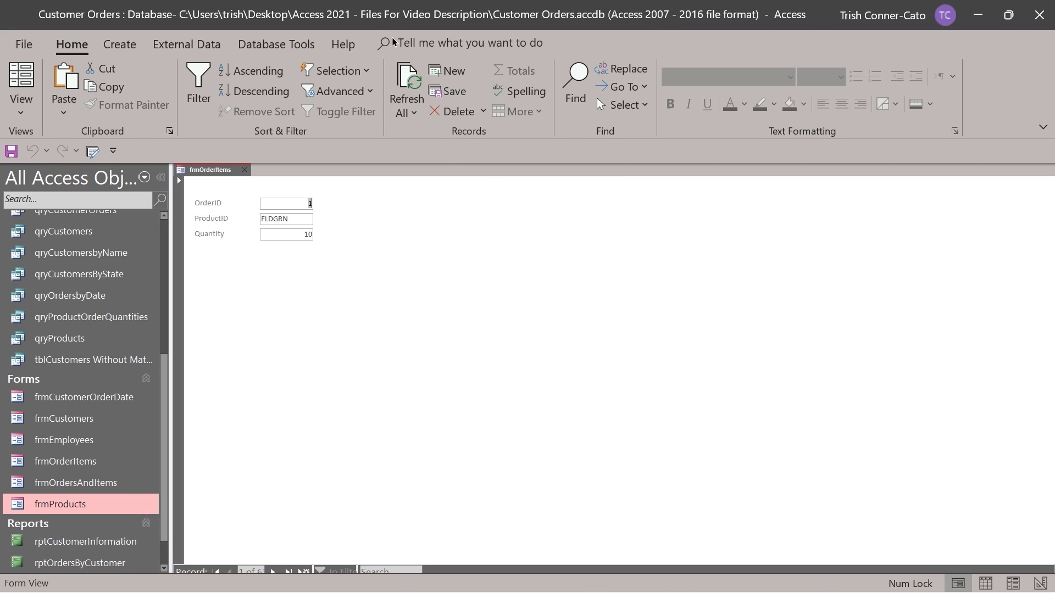
pyautogui.click(244, 170)
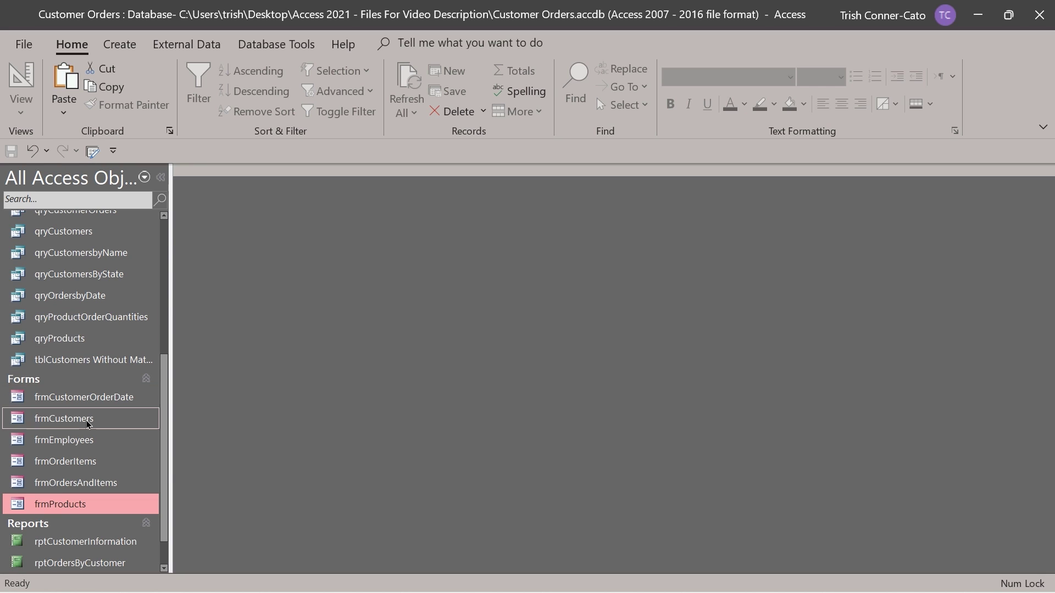
# Open frmOrdersAndItems in Design View and drag the Form Footer bar down twice to deepen Detail
pyautogui.rightClick(93, 489)
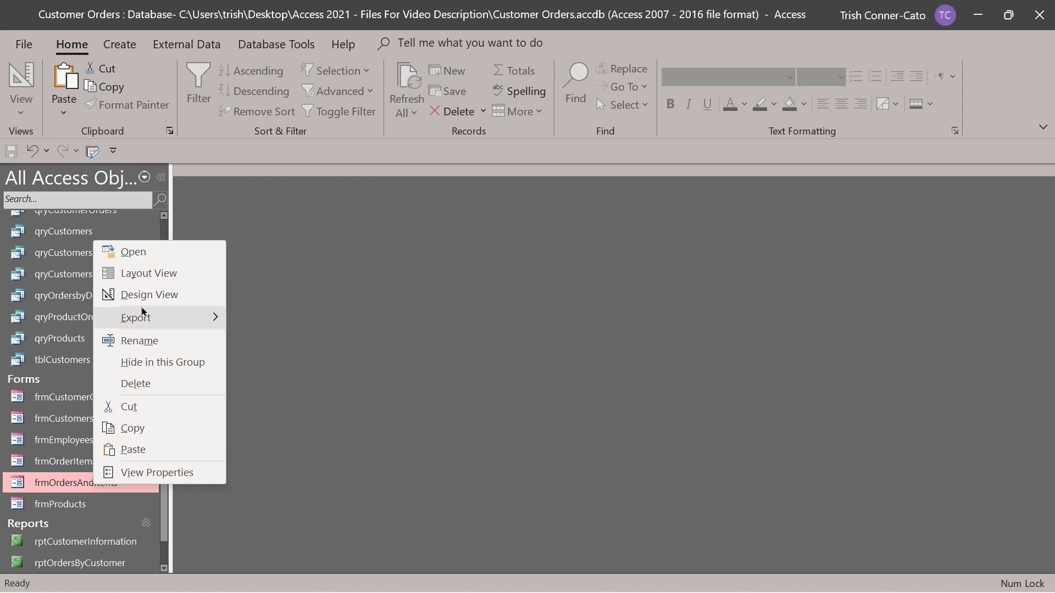
pyautogui.click(152, 298)
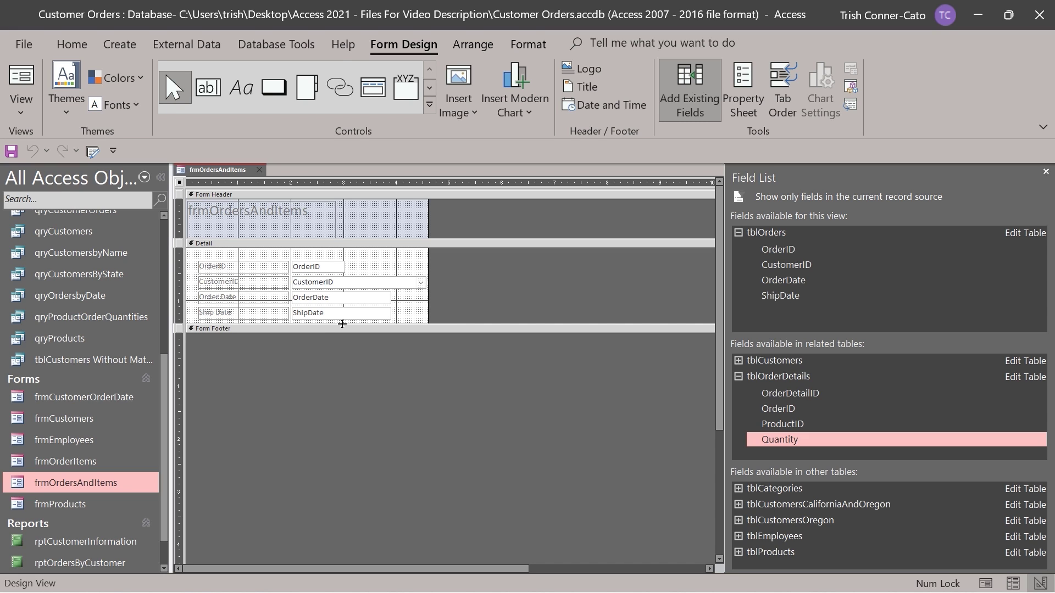
pyautogui.moveTo(342, 324); pyautogui.dragTo(333, 488)
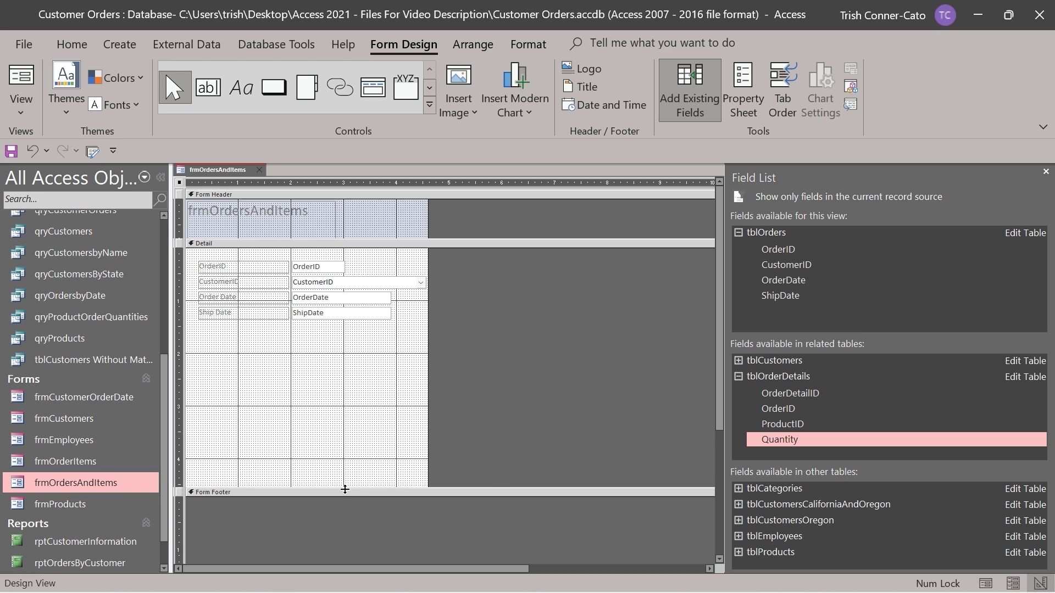
pyautogui.moveTo(345, 489); pyautogui.dragTo(346, 532)
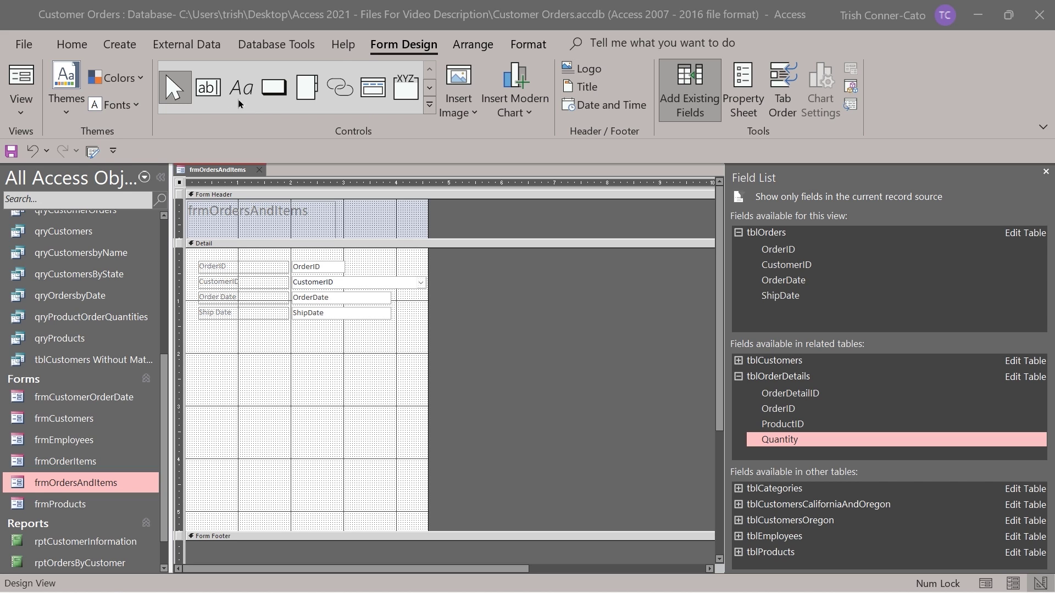
# Ensure Use Control Wizards is on, then pick the Subform/Subreport control tool
pyautogui.click(430, 106)
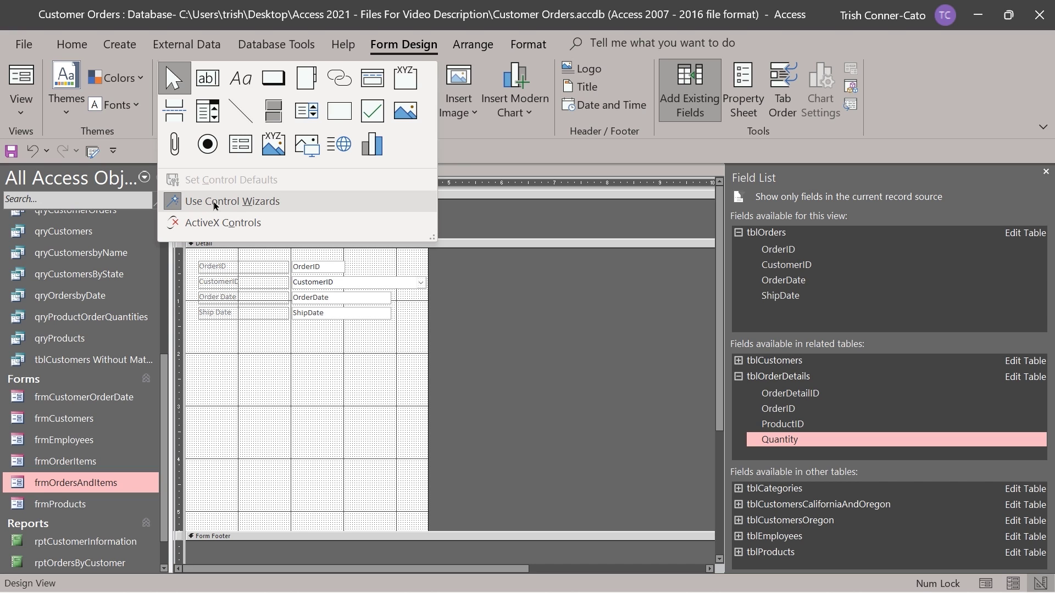
pyautogui.click(264, 202)
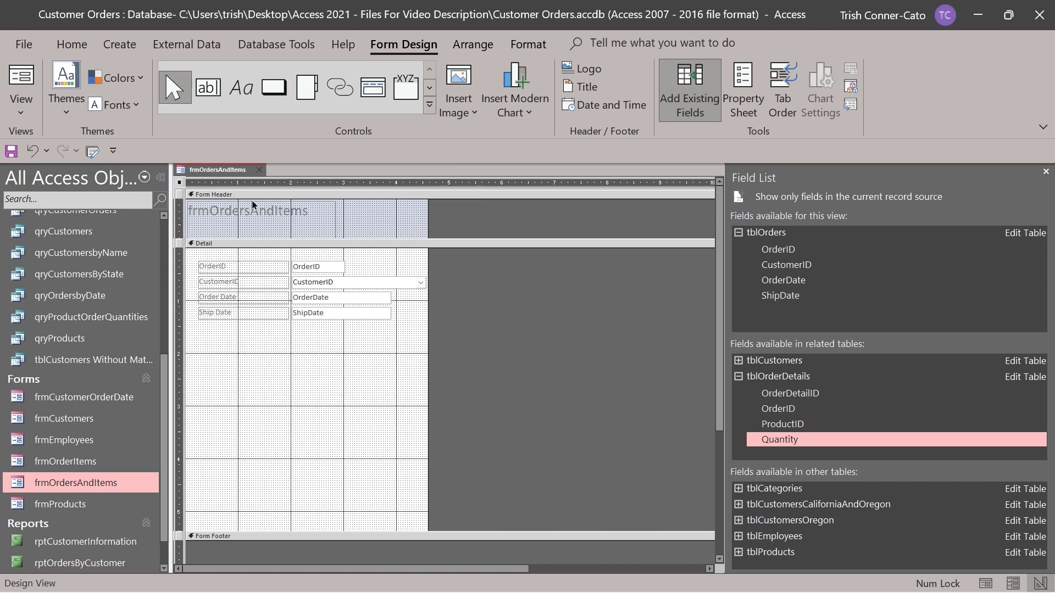
pyautogui.click(430, 105)
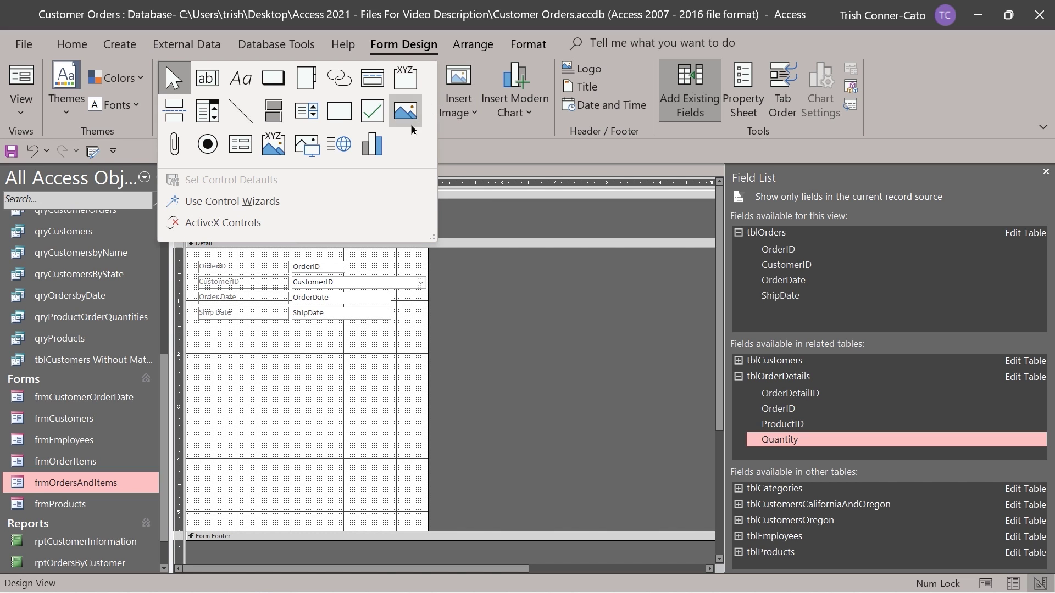
pyautogui.click(244, 208)
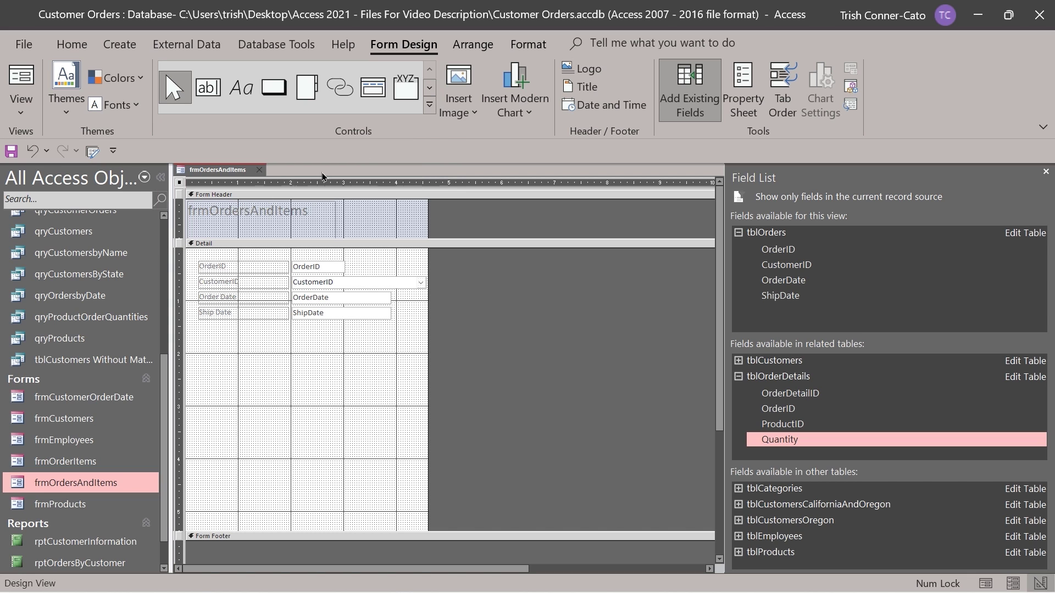
pyautogui.click(431, 105)
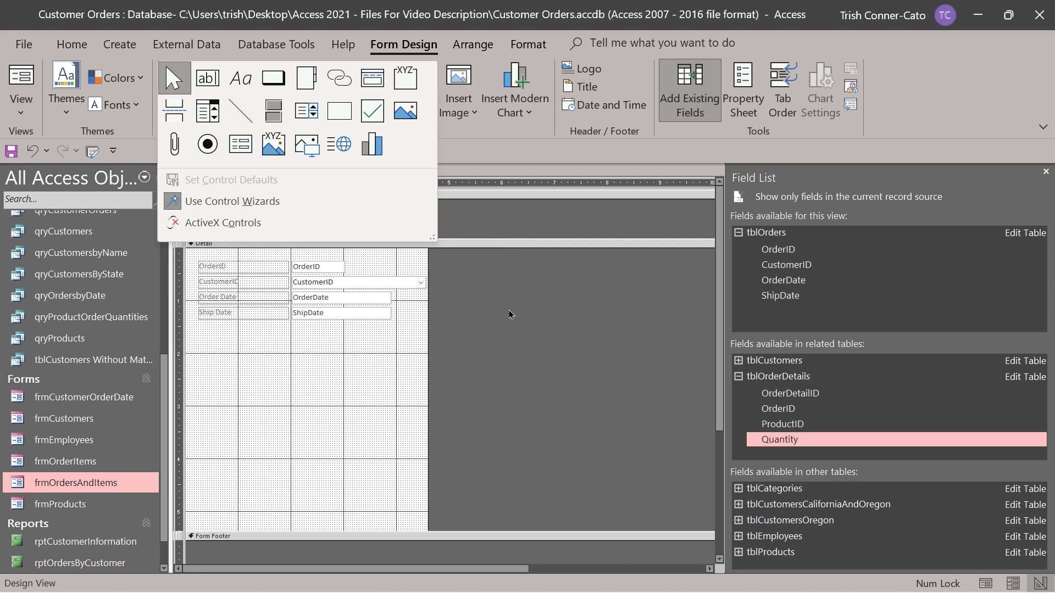
pyautogui.click(238, 148)
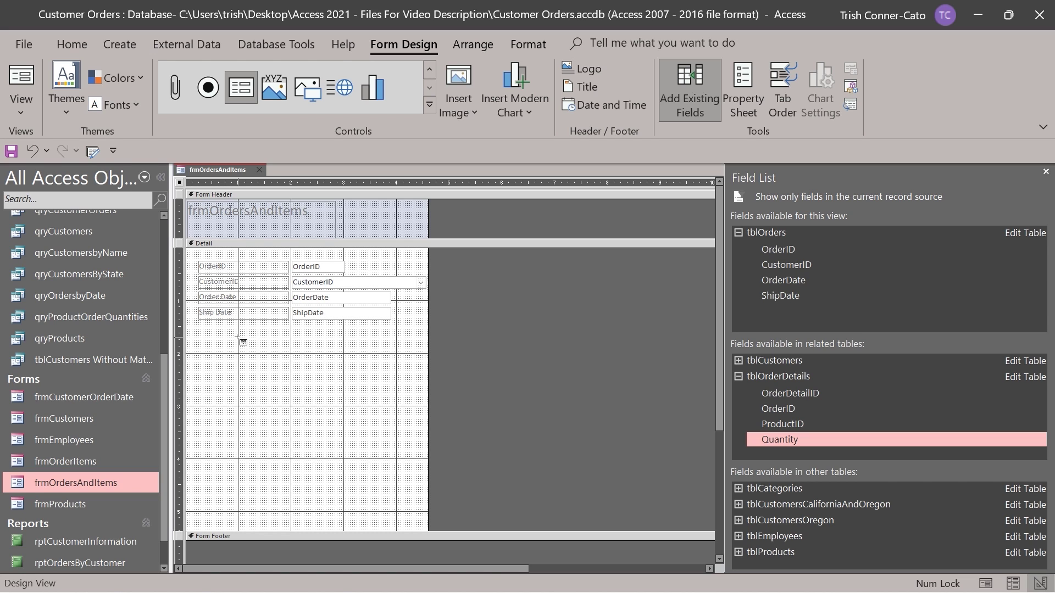
# Draw the subform rectangle in the Detail section beneath the Ship Date field
pyautogui.moveTo(237, 337); pyautogui.dragTo(419, 515)
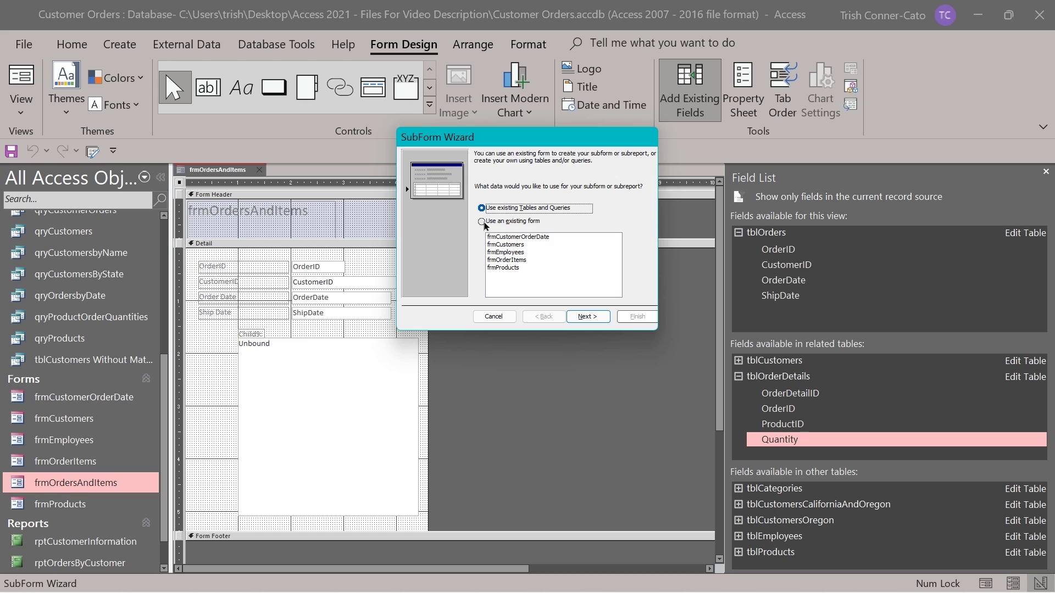
# Use the SubForm Wizard to add the existing frmOrderItems form as a subform linked by OrderID
pyautogui.click(482, 222)
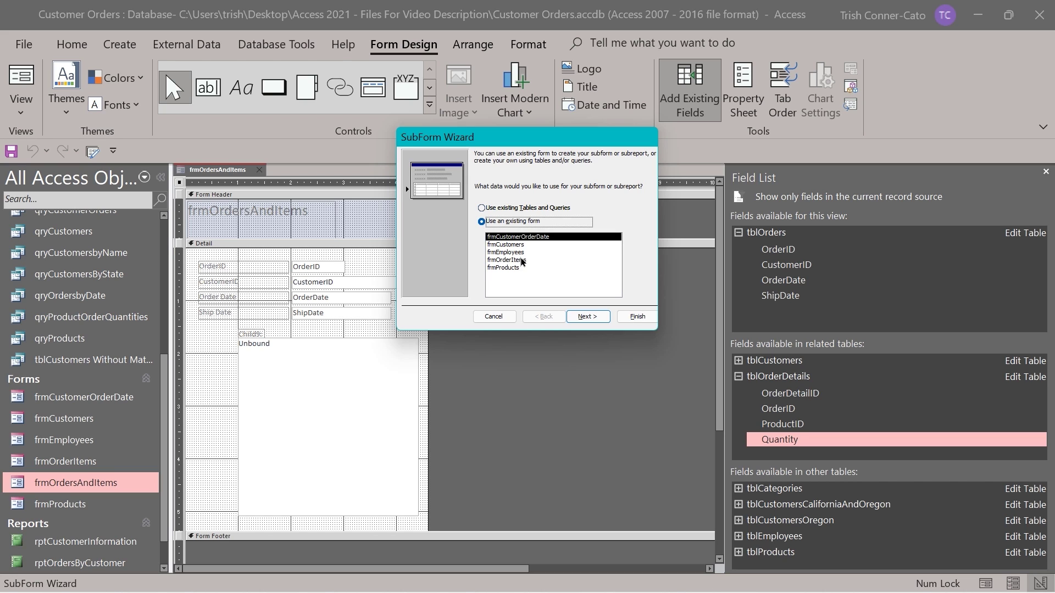
pyautogui.click(504, 262)
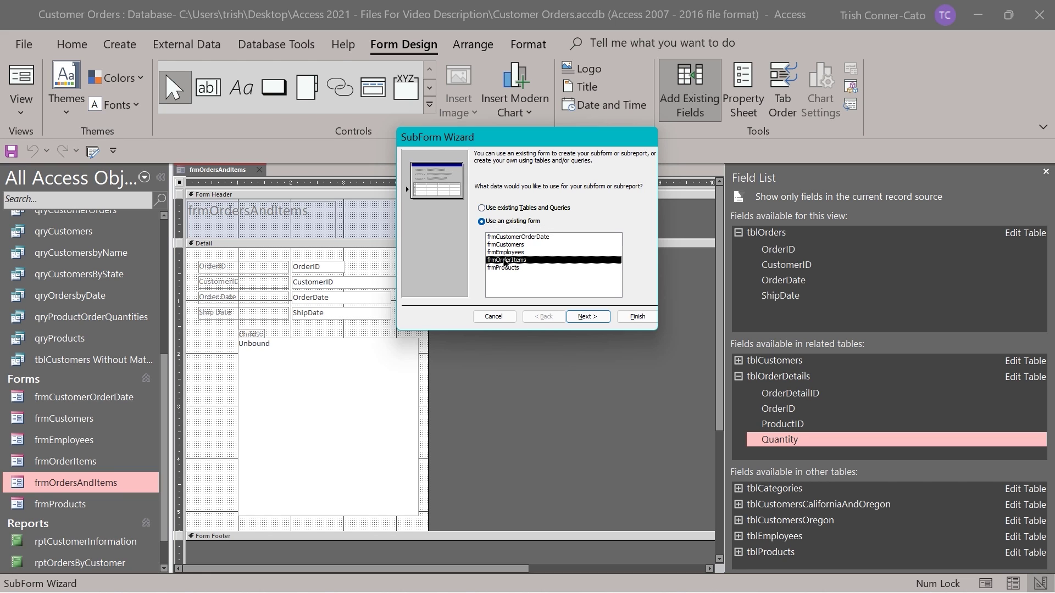
pyautogui.click(587, 317)
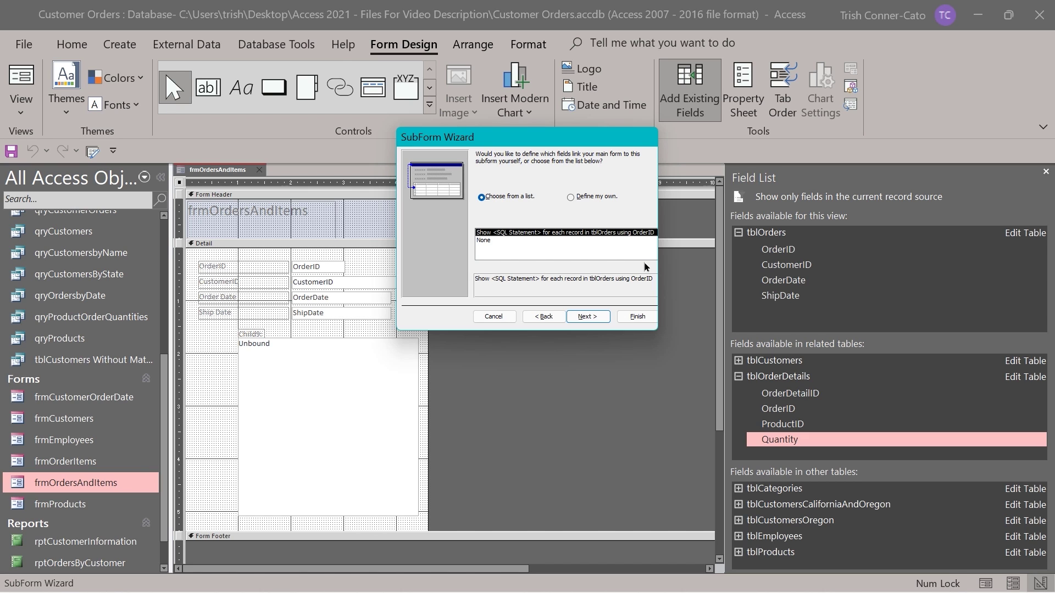
pyautogui.click(506, 236)
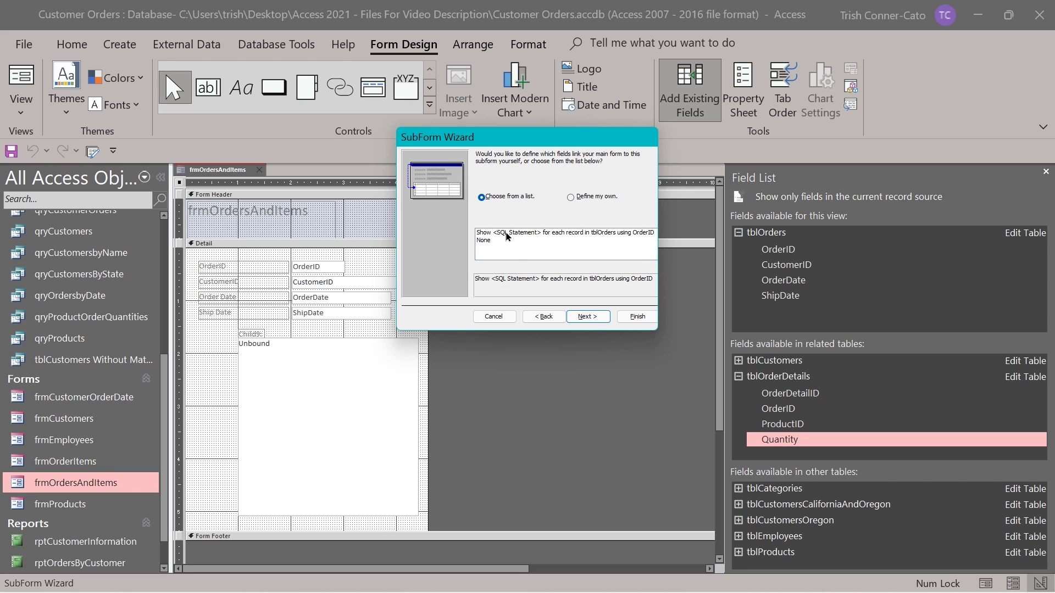
pyautogui.click(506, 236)
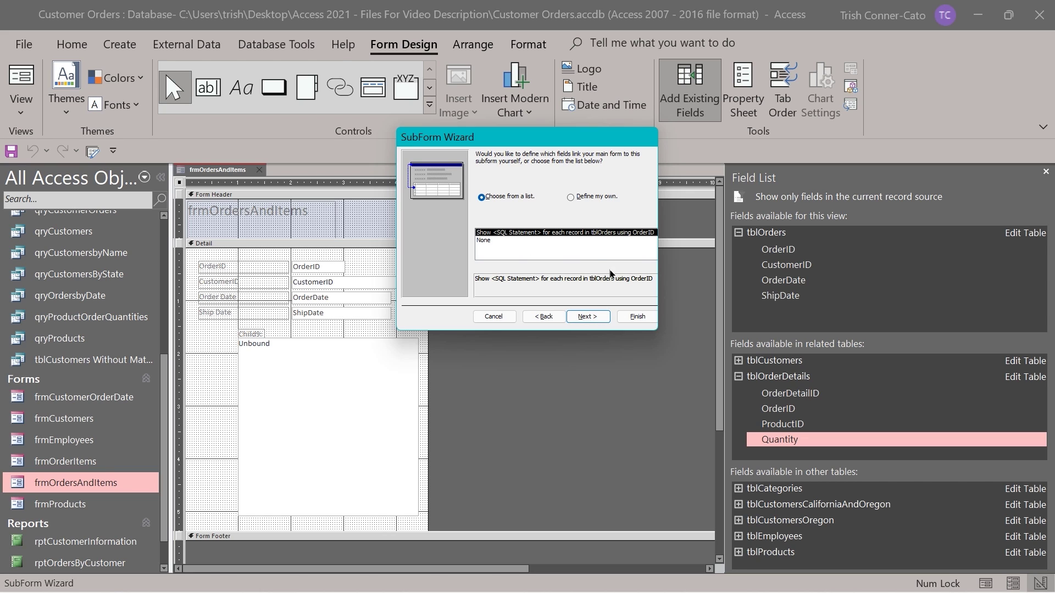
pyautogui.click(588, 317)
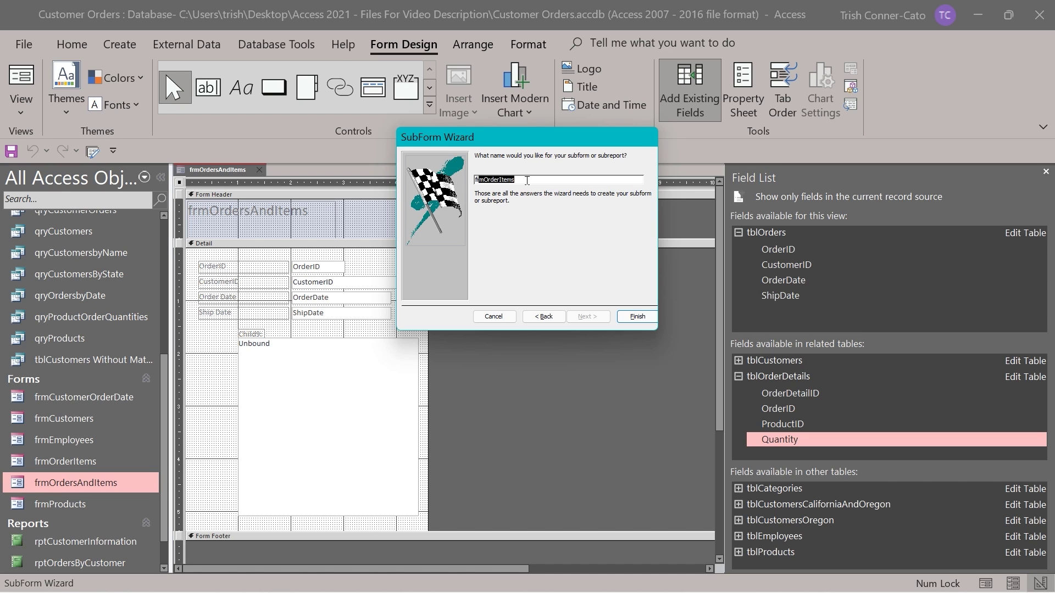
pyautogui.click(637, 318)
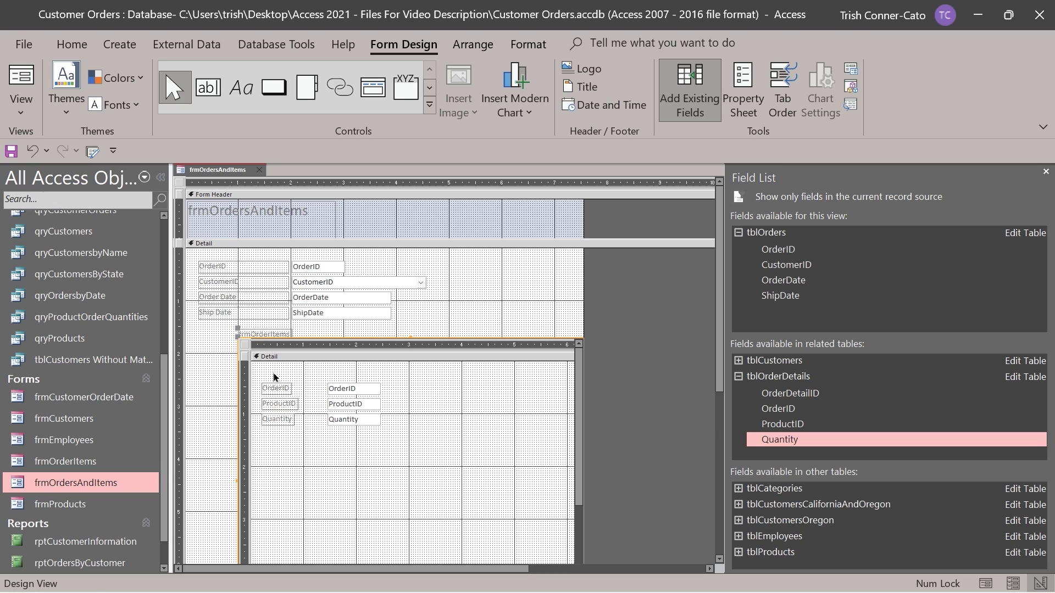
# Delete the subform's frmOrderItems label and switch frmOrdersAndItems to Form View
pyautogui.click(259, 334)
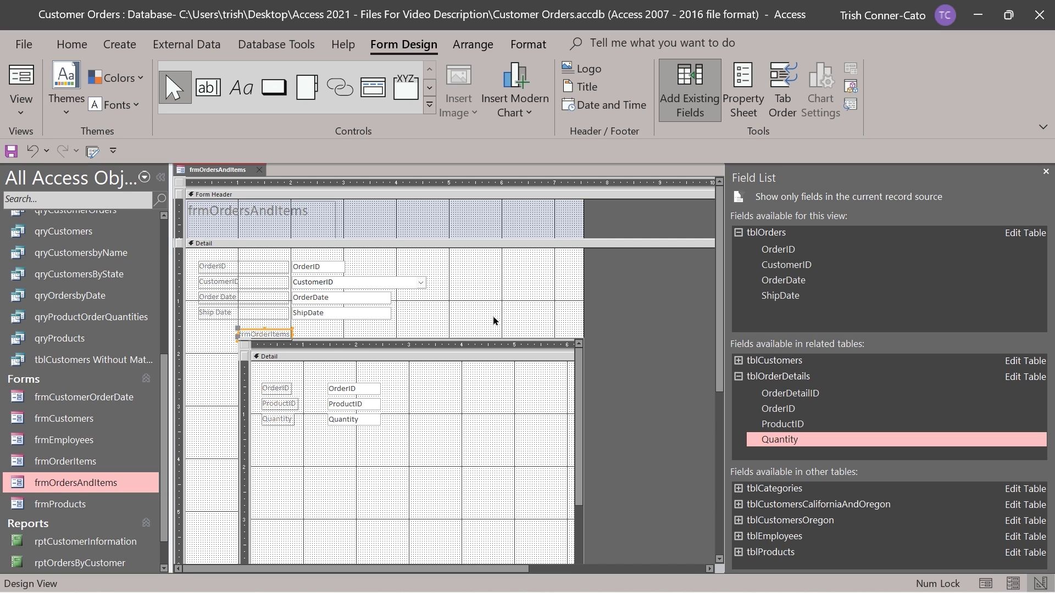
pyautogui.press('Delete')
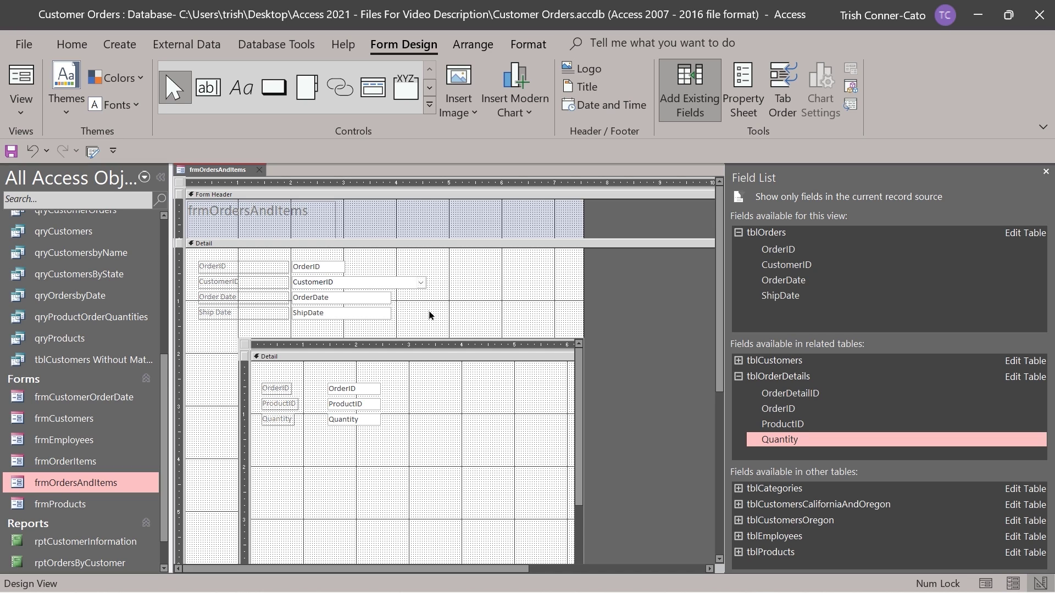
pyautogui.rightClick(222, 170)
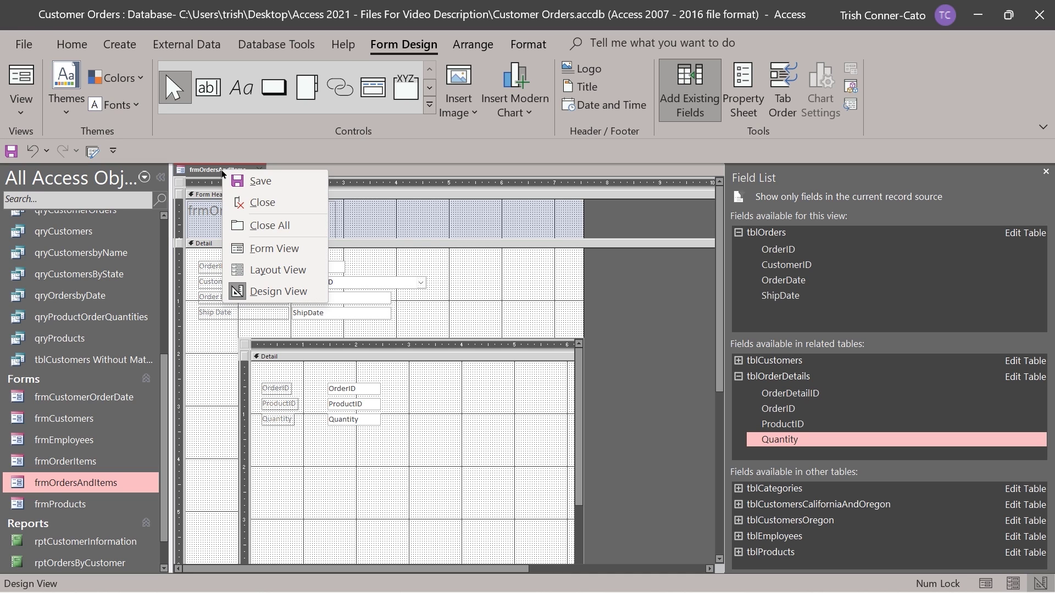
pyautogui.click(258, 247)
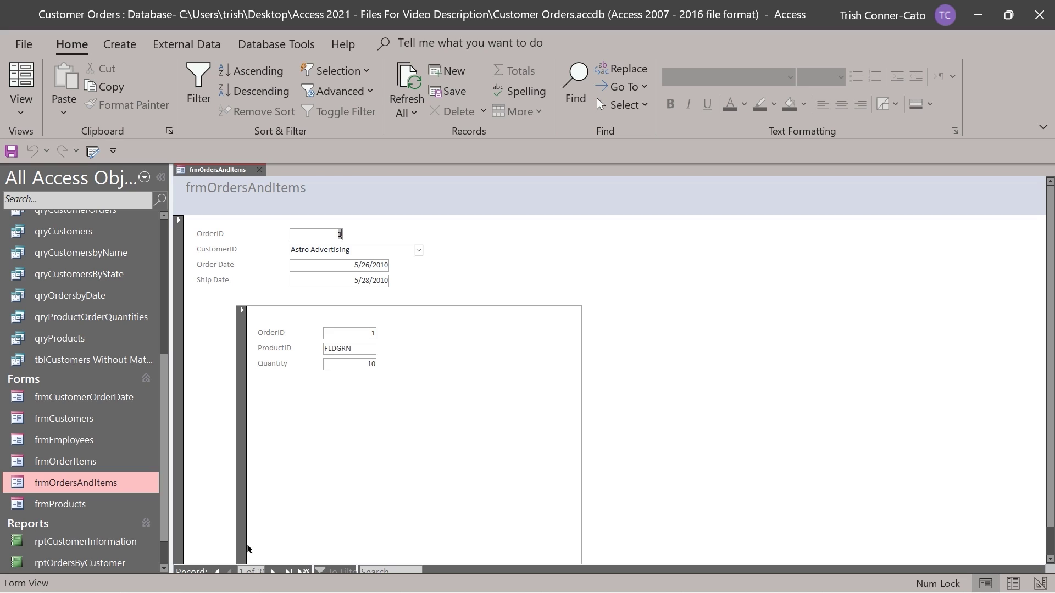
# Advance to order 10 for Bearcat Boosters and scroll down to its order items
pyautogui.click(273, 572)
pyautogui.click(274, 572)
pyautogui.click(274, 572)
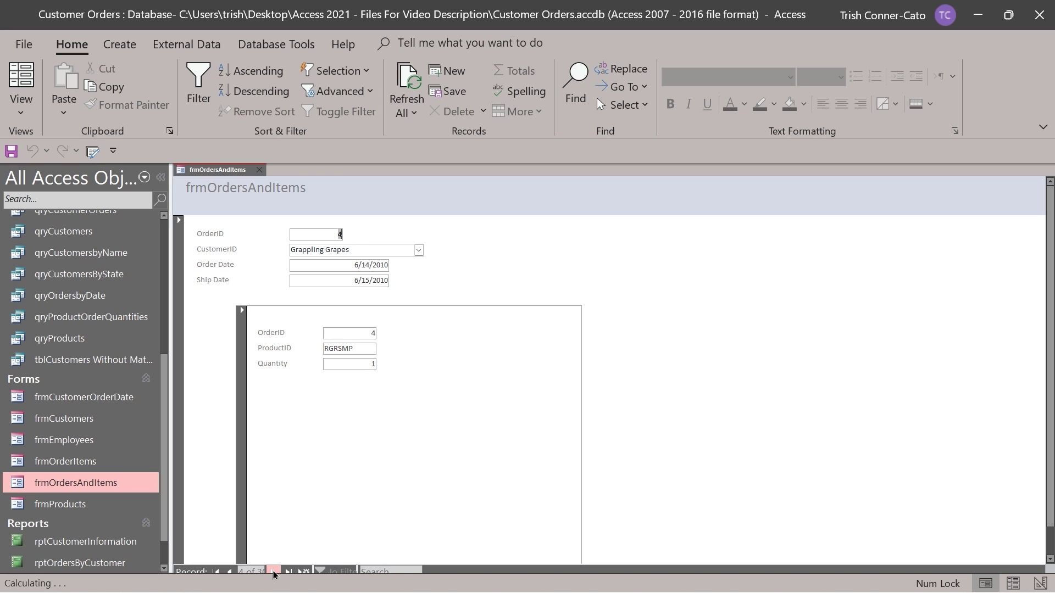
pyautogui.click(274, 572)
pyautogui.click(273, 571)
pyautogui.click(274, 571)
pyautogui.click(274, 572)
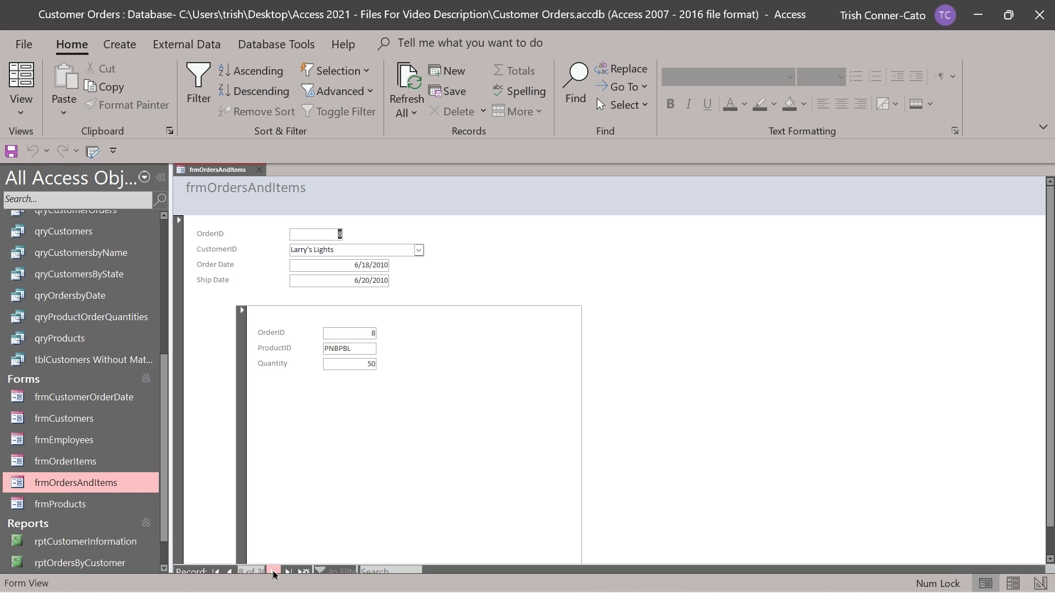
pyautogui.click(274, 572)
pyautogui.click(273, 572)
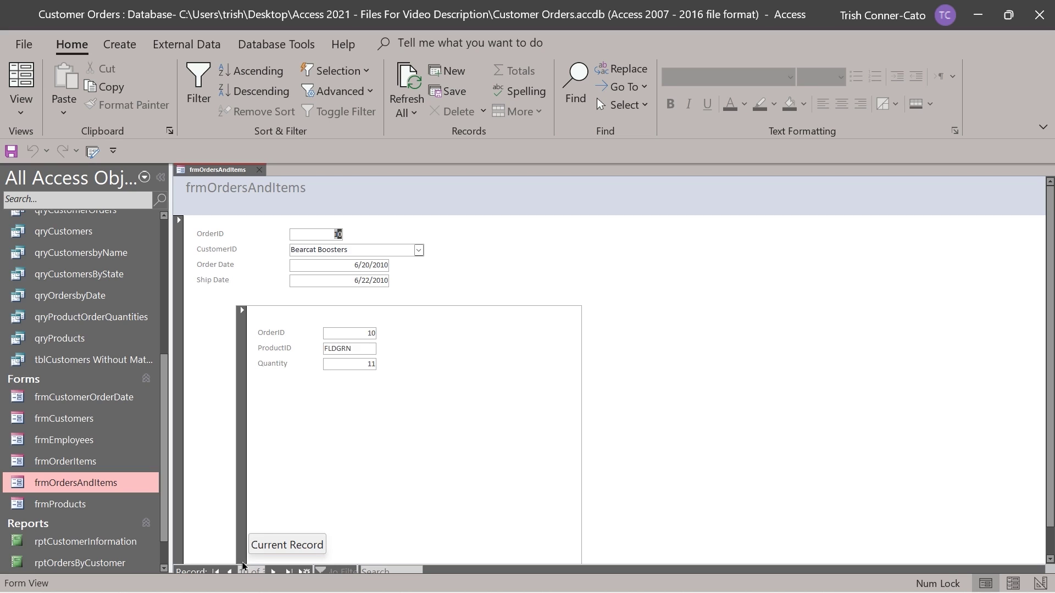
pyautogui.click(295, 509)
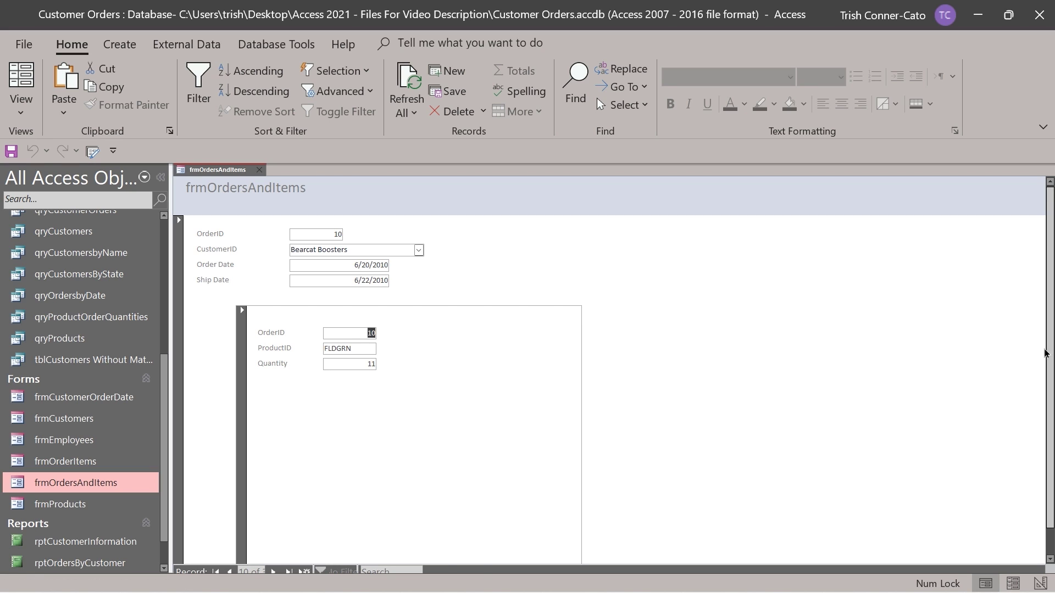
pyautogui.scroll(-1, 886, 385)
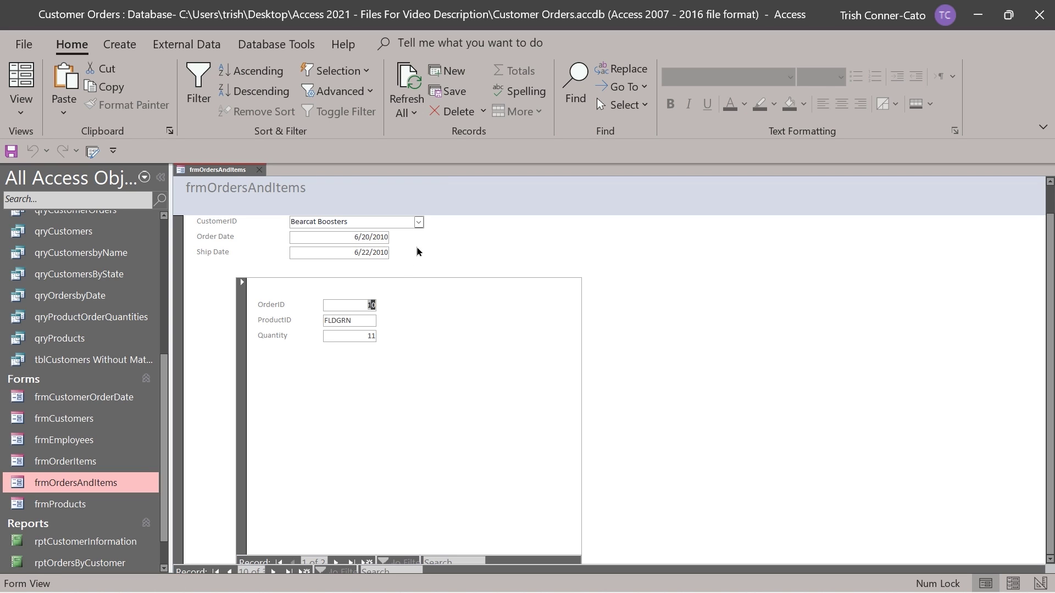
# Browse order 10's items, then view order 11's second item, PAPW24 quantity 25, keeping the form open
pyautogui.click(336, 562)
pyautogui.click(336, 562)
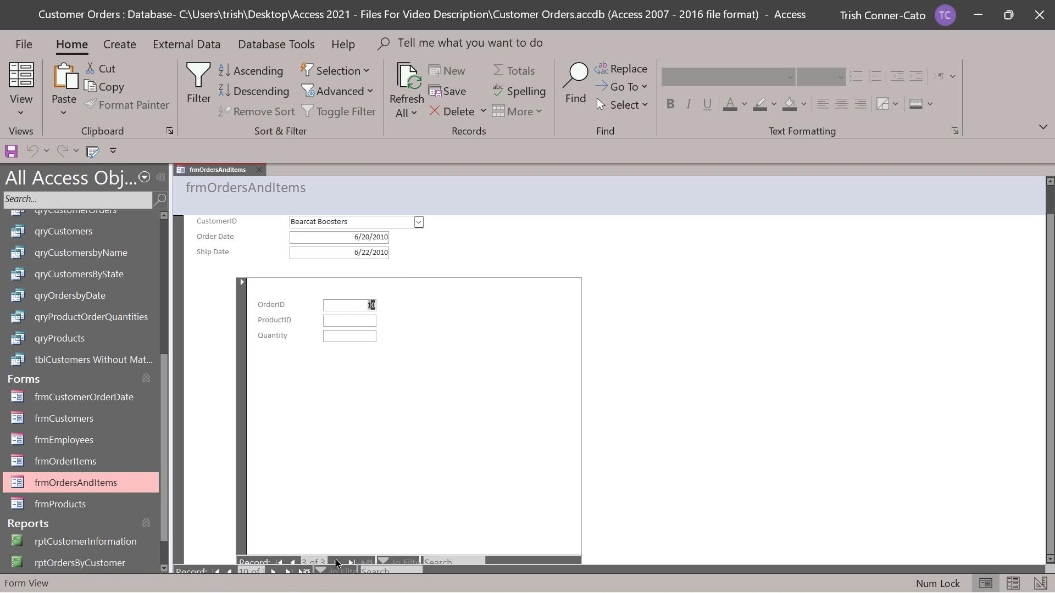
pyautogui.click(292, 562)
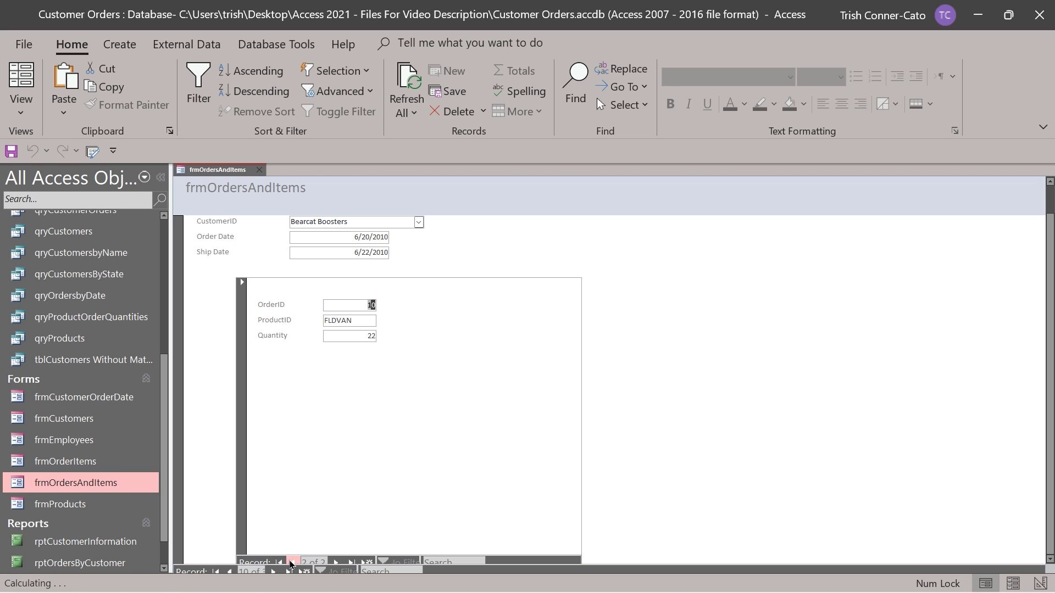
pyautogui.click(292, 562)
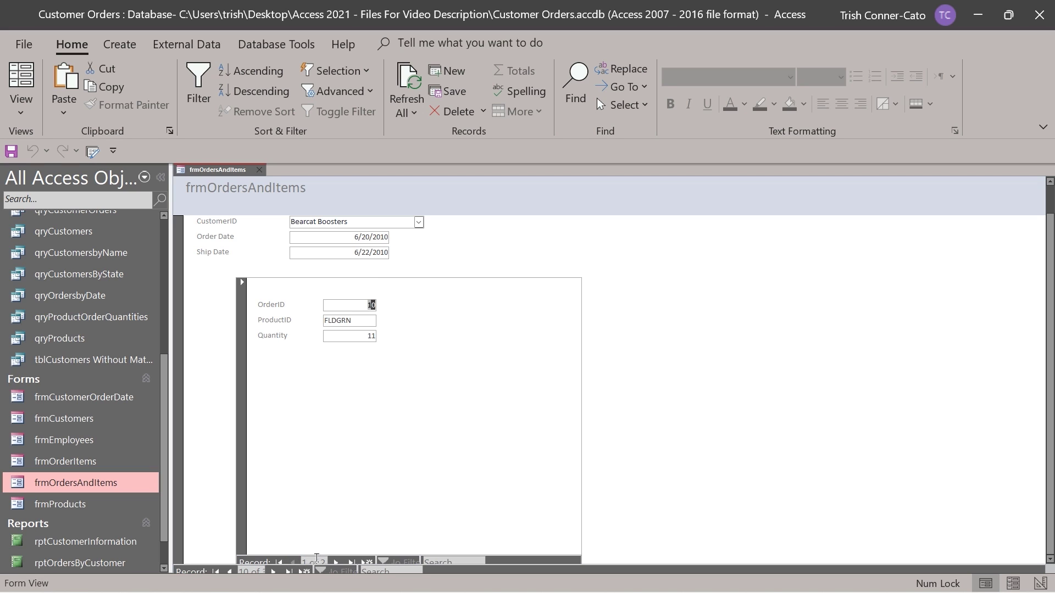
pyautogui.click(273, 573)
pyautogui.click(336, 563)
pyautogui.click(258, 170)
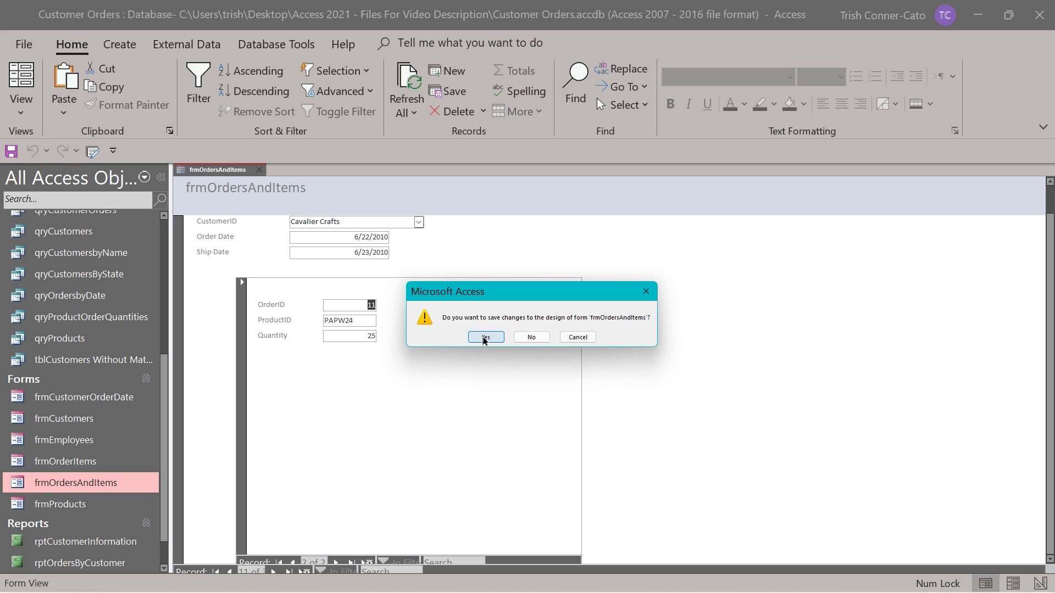
pyautogui.click(586, 339)
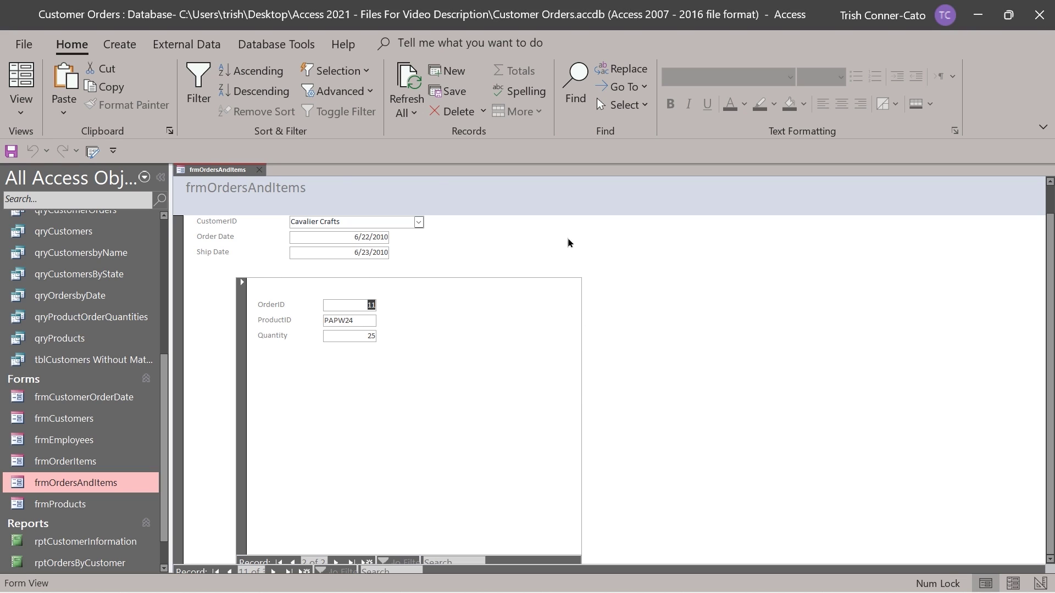
# In Layout View, change the form's title heading to 'Orders And Items'
pyautogui.rightClick(214, 173)
pyautogui.click(245, 269)
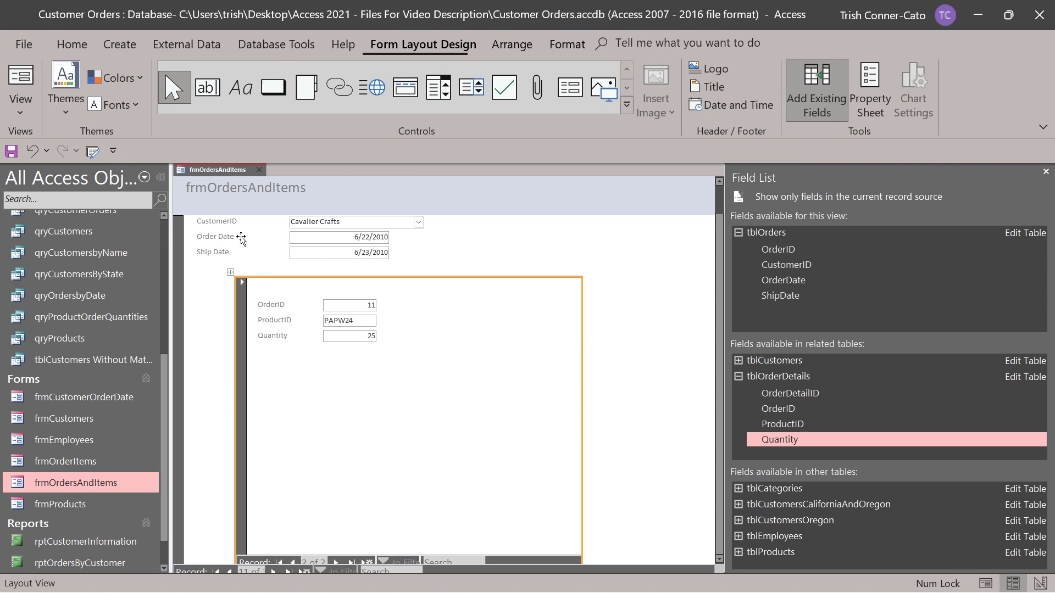
pyautogui.click(211, 187)
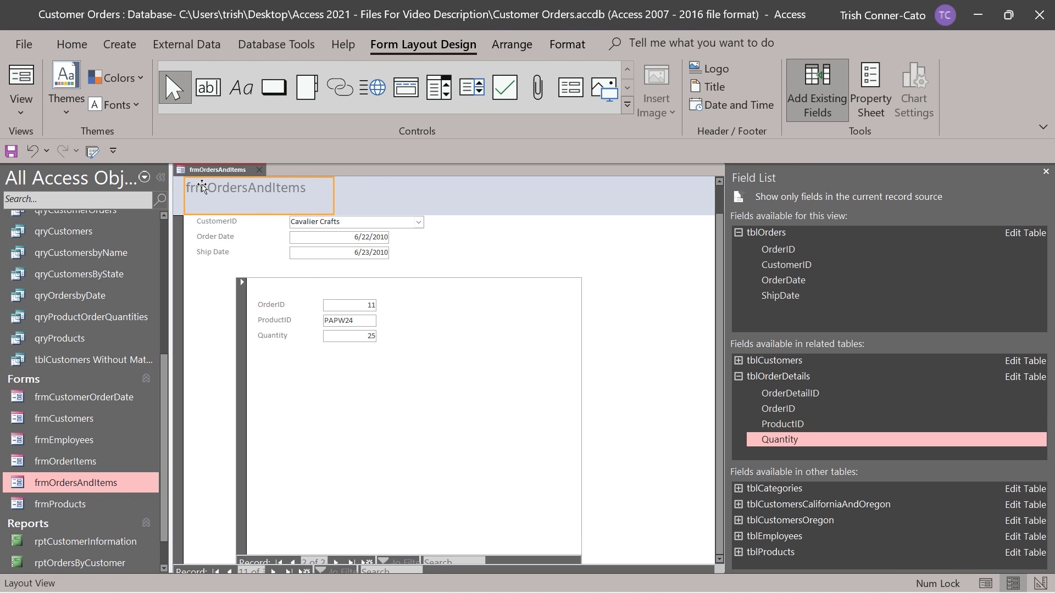
pyautogui.click(202, 188)
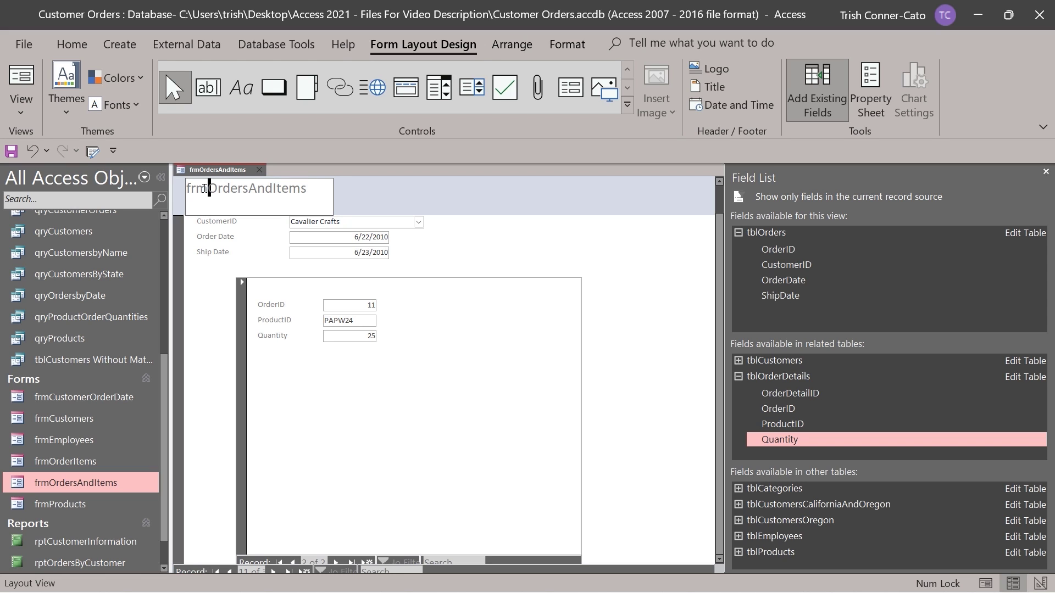
pyautogui.moveTo(207, 188); pyautogui.dragTo(176, 193)
pyautogui.press('Delete')
pyautogui.click(228, 187)
pyautogui.click(254, 186)
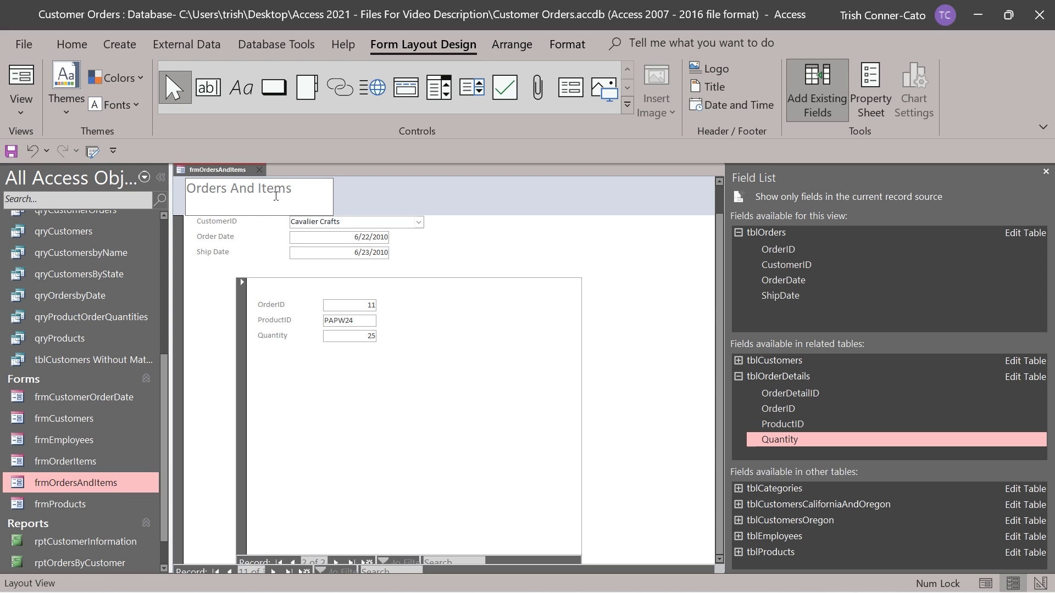
# Save the frmOrdersAndItems form and close it
pyautogui.rightClick(236, 171)
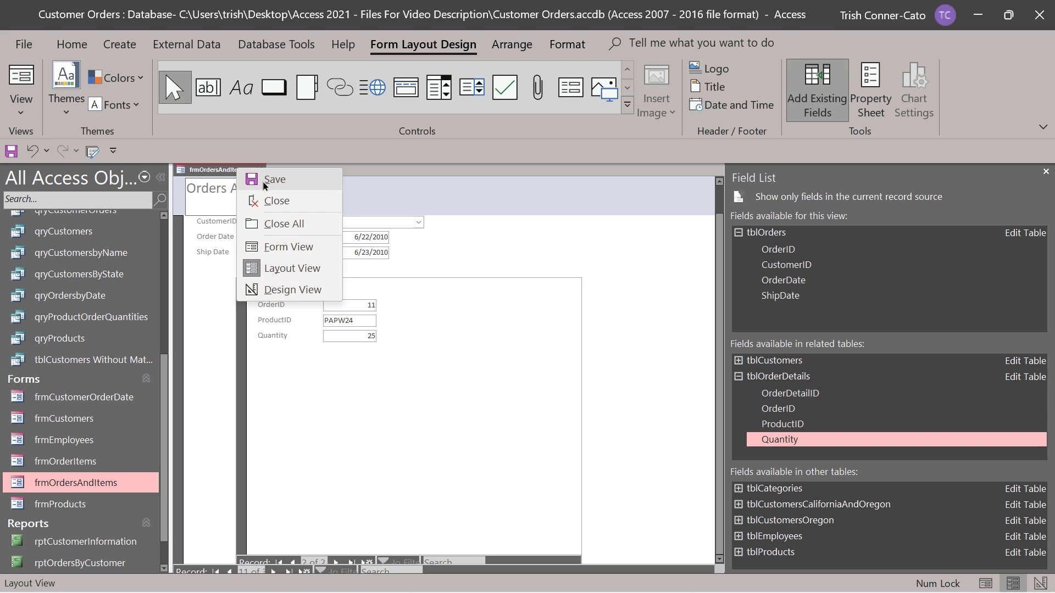
pyautogui.click(274, 186)
pyautogui.click(261, 171)
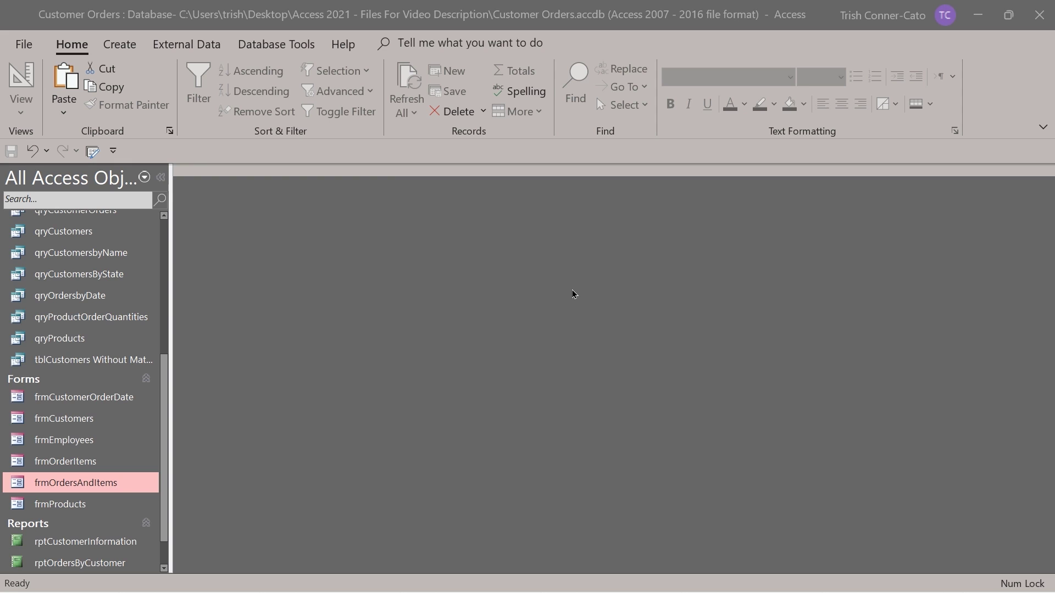
# Create a new blank form in Form Design and collapse tblOrderDetails in the Field List
pyautogui.click(124, 46)
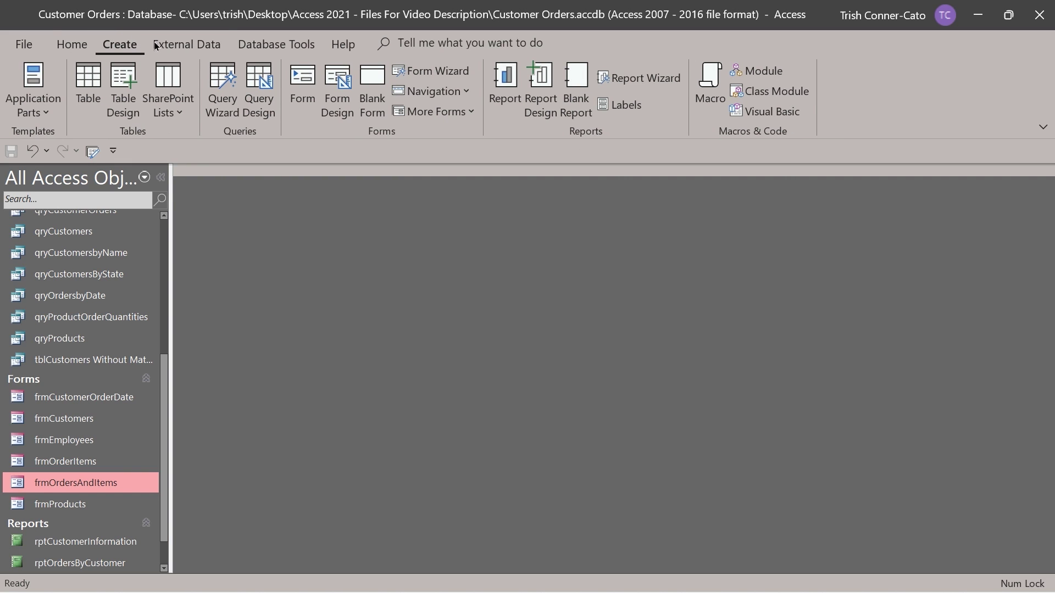
pyautogui.click(337, 88)
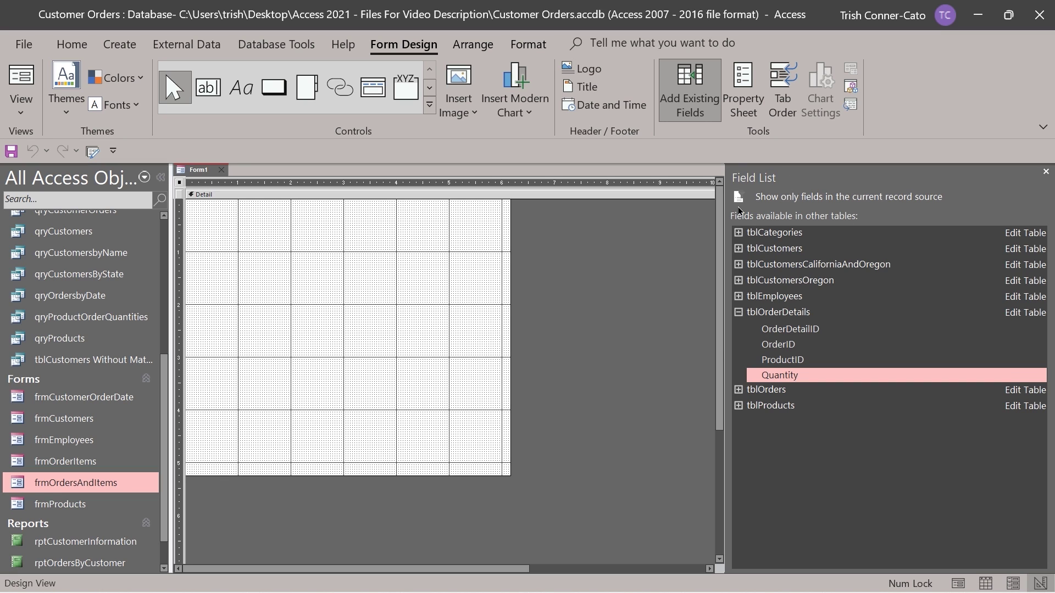
pyautogui.click(739, 312)
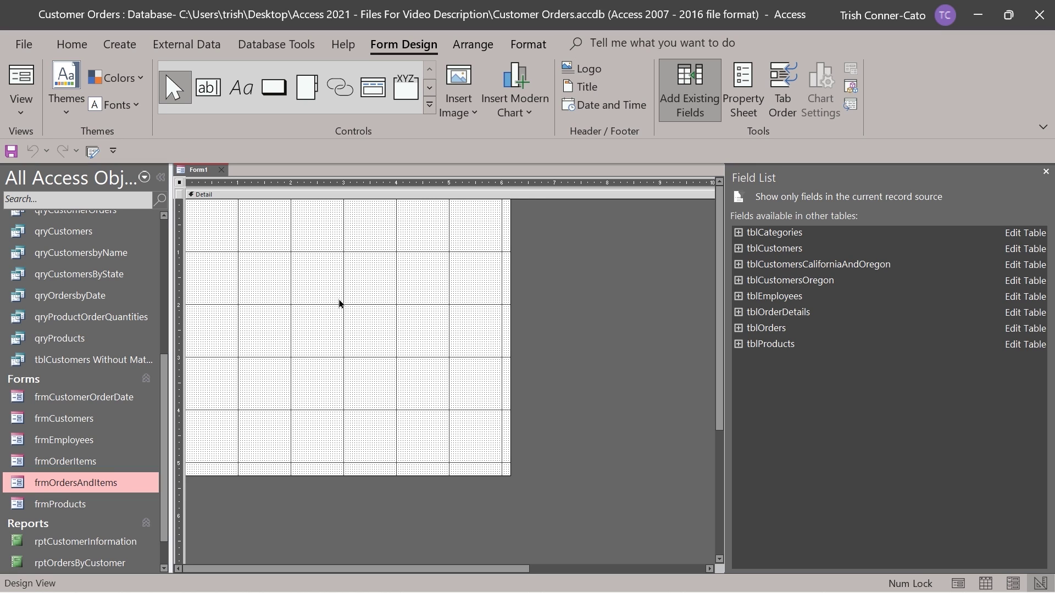
# Draw a tab control across most of the new form's Detail section
pyautogui.click(307, 93)
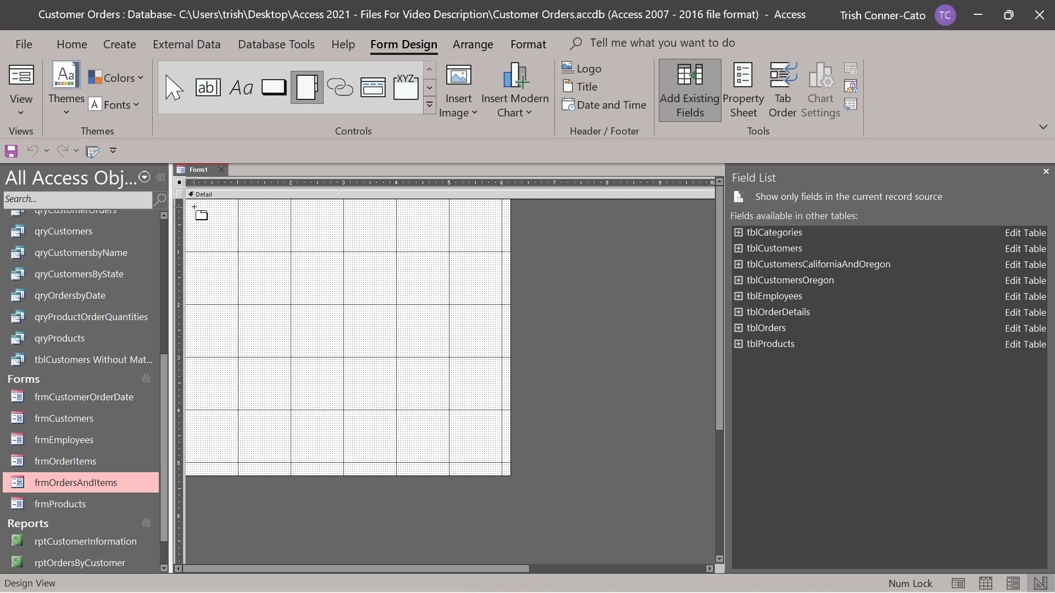
pyautogui.moveTo(194, 207); pyautogui.dragTo(504, 463)
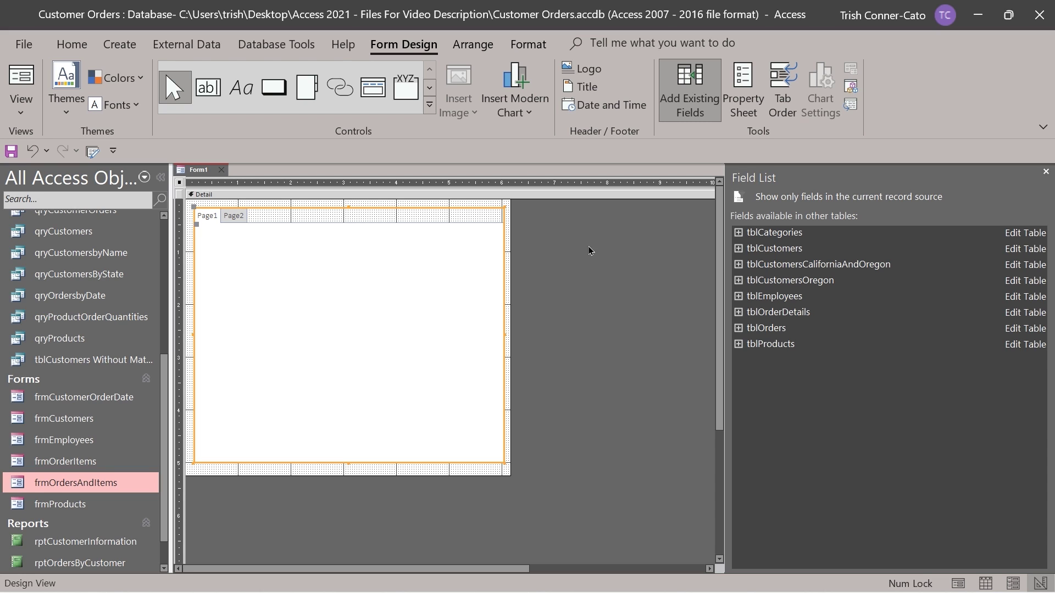
# Drag tblCustomers' CompanyName, Address1, City, State, Zip and Phone fields onto Page1
pyautogui.click(738, 249)
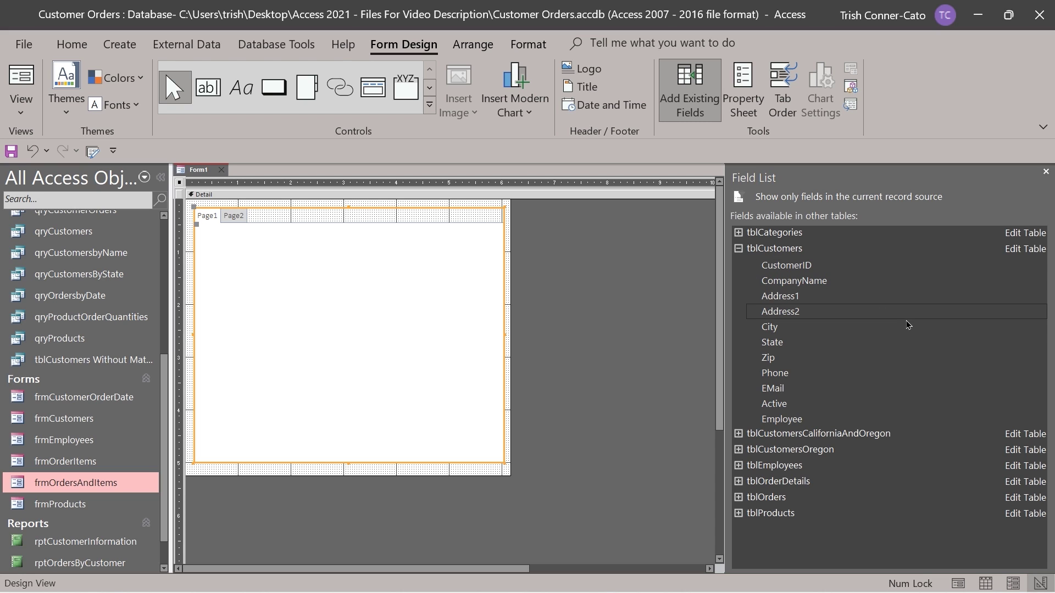
pyautogui.rightClick(795, 283)
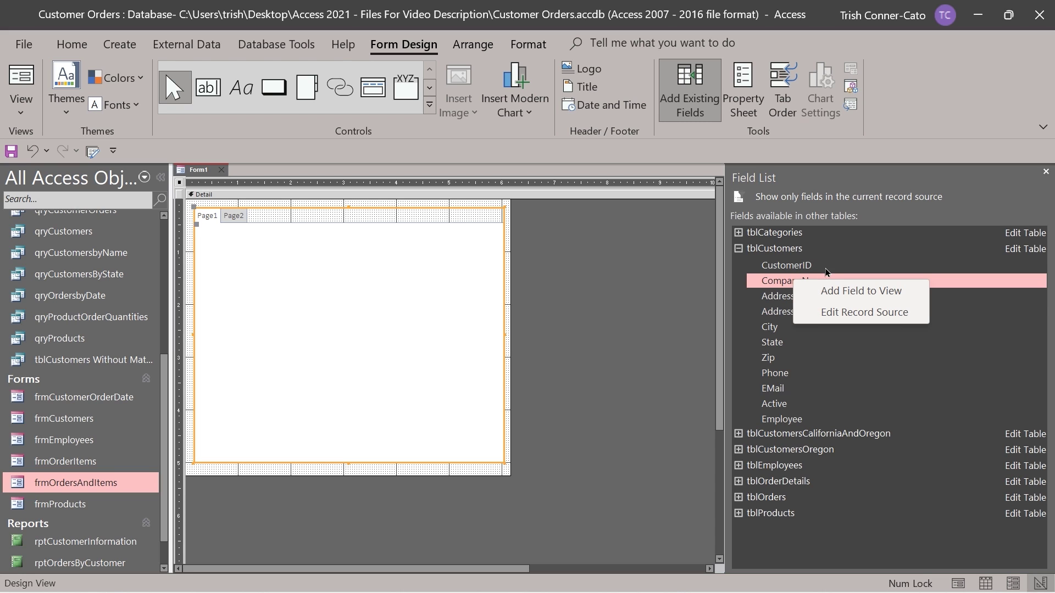
pyautogui.press('Escape')
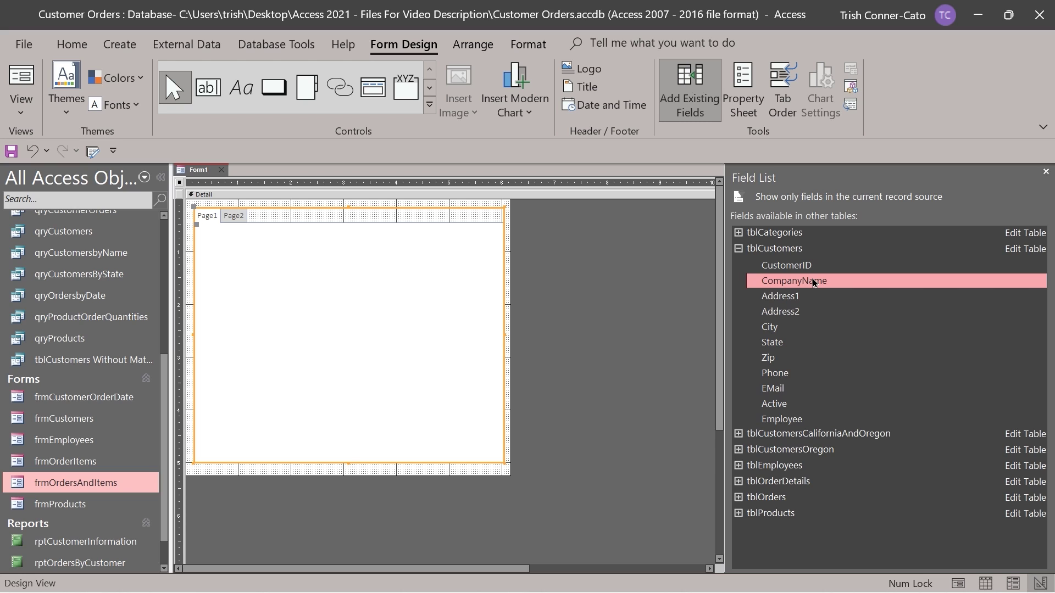
pyautogui.moveTo(815, 281); pyautogui.dragTo(268, 240)
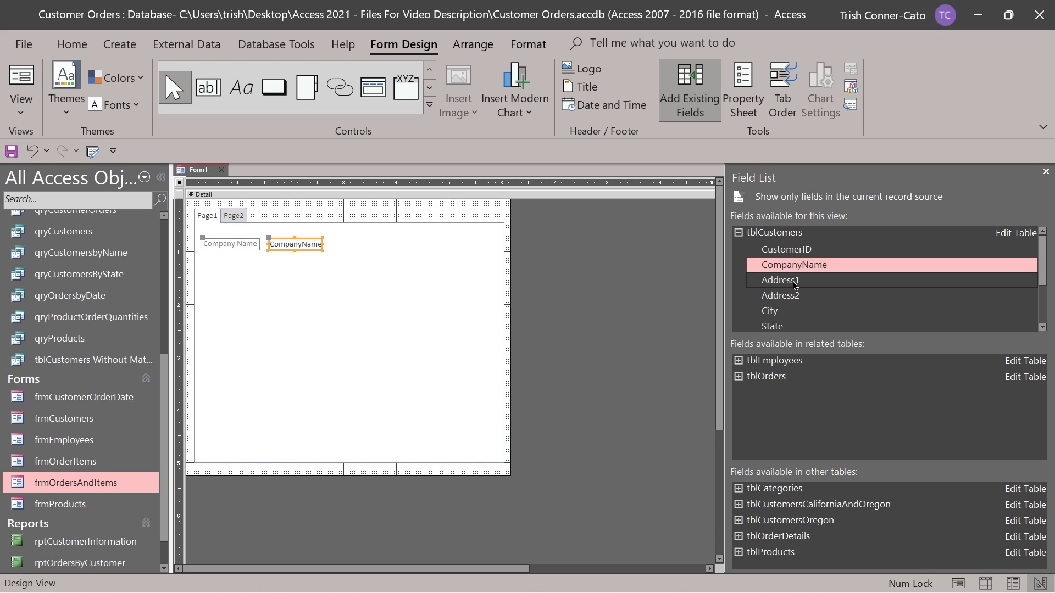
pyautogui.moveTo(794, 285); pyautogui.dragTo(267, 264)
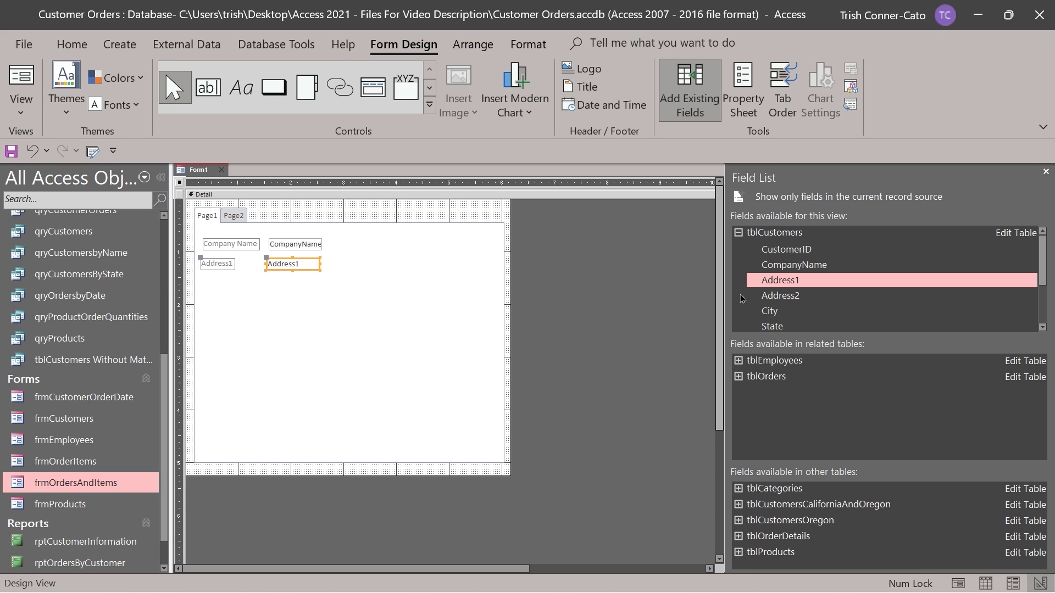
pyautogui.moveTo(780, 312); pyautogui.dragTo(266, 285)
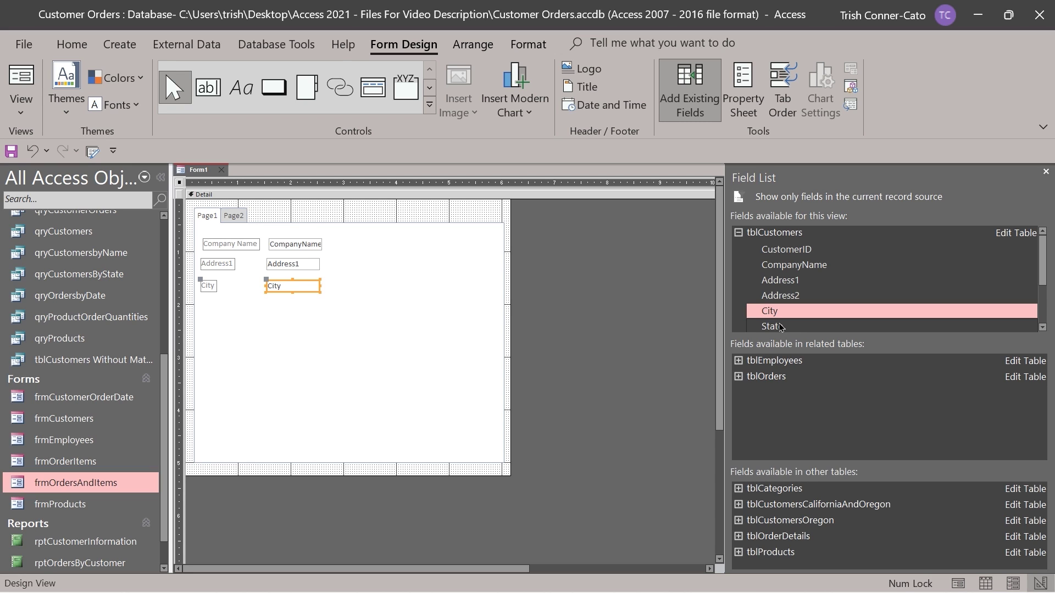
pyautogui.moveTo(781, 328); pyautogui.dragTo(269, 306)
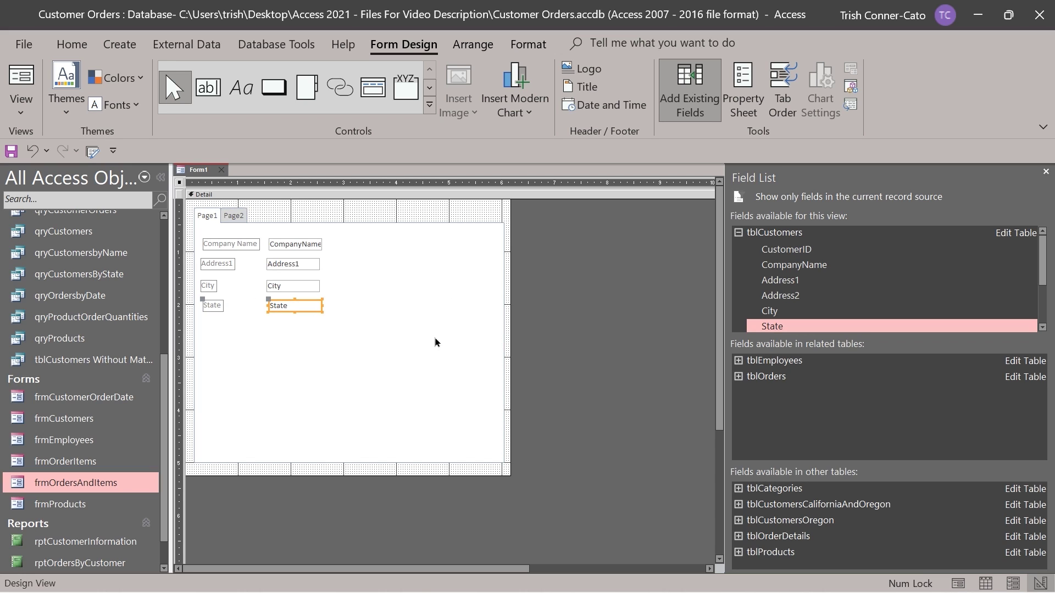
pyautogui.click(204, 218)
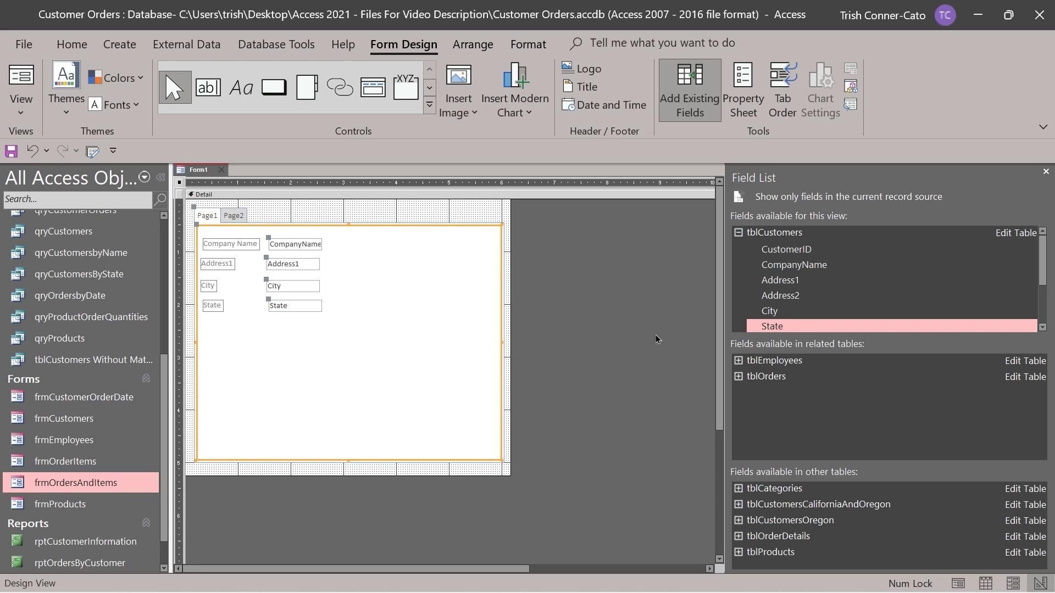
pyautogui.scroll(-1, 771, 297)
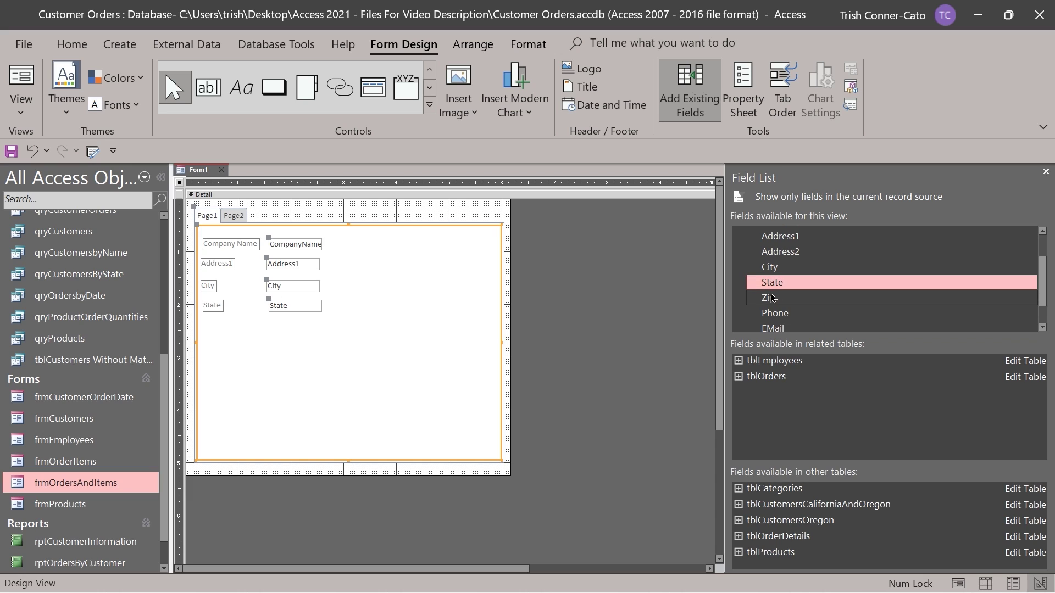
pyautogui.moveTo(772, 298); pyautogui.dragTo(269, 322)
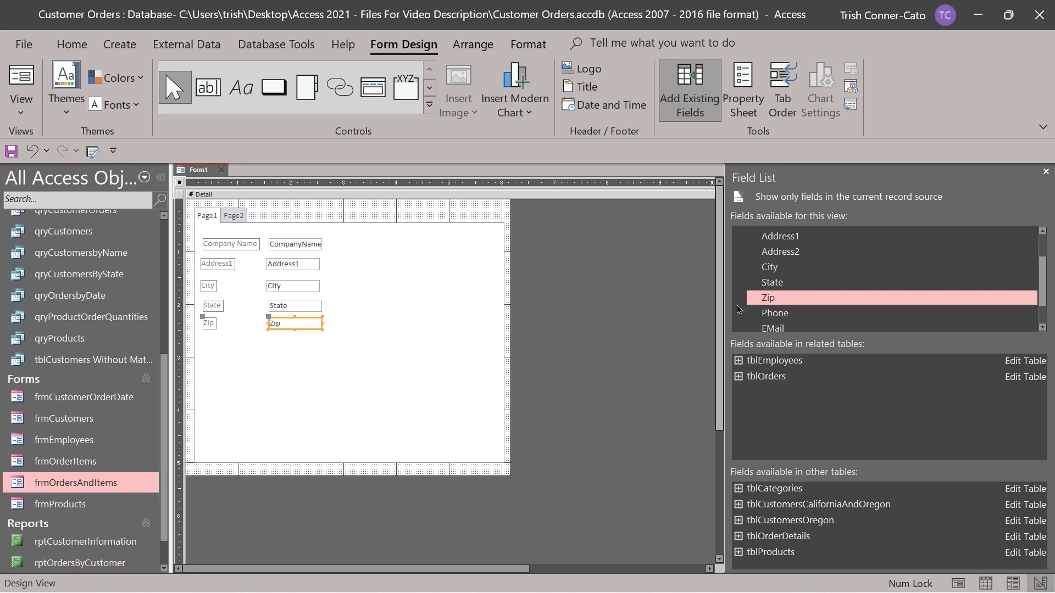
pyautogui.moveTo(768, 312); pyautogui.dragTo(269, 342)
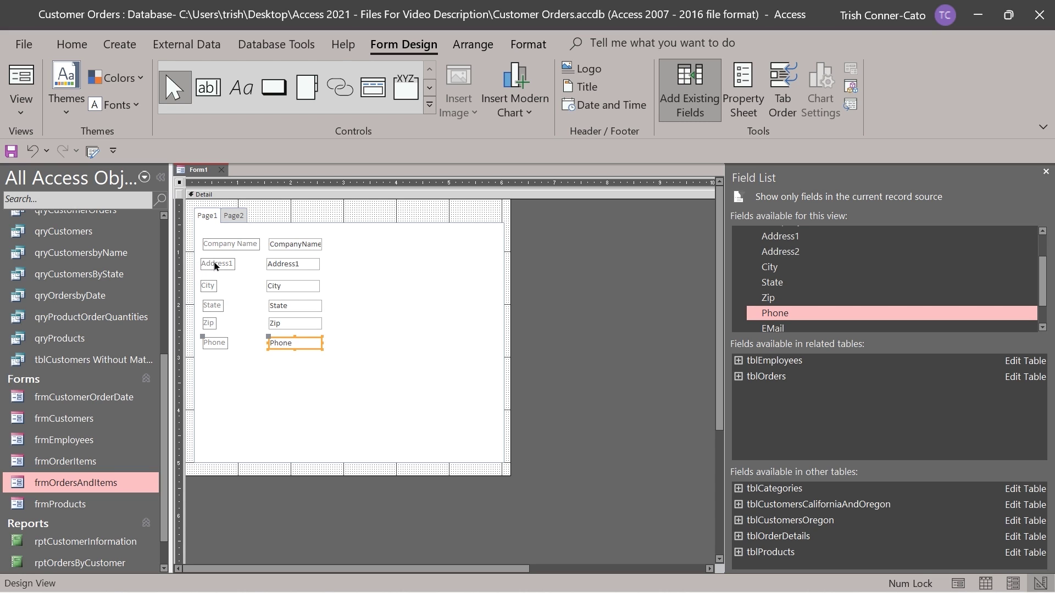
pyautogui.click(195, 230)
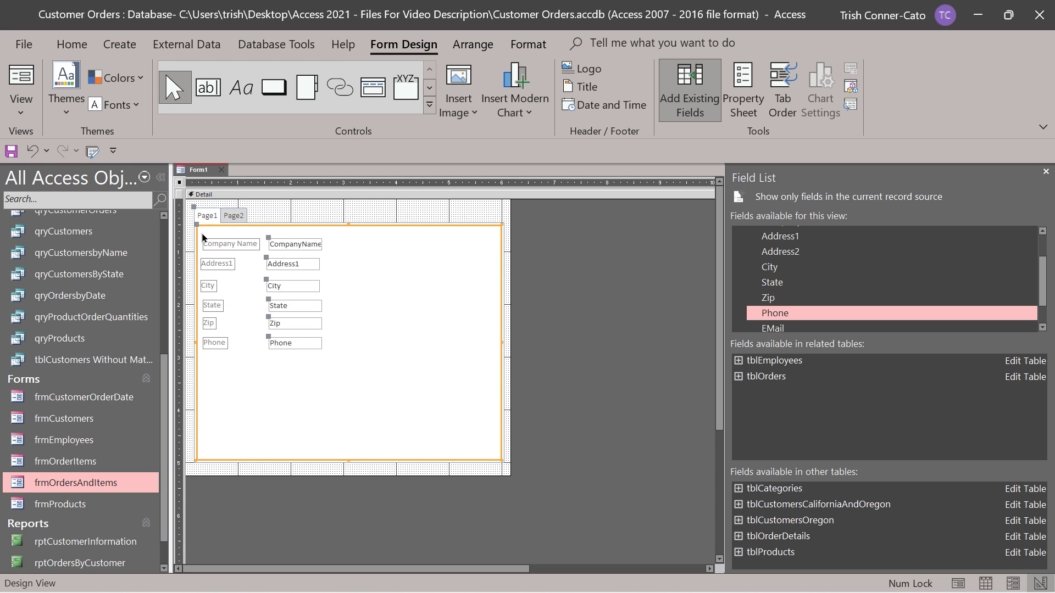
pyautogui.press('Escape')
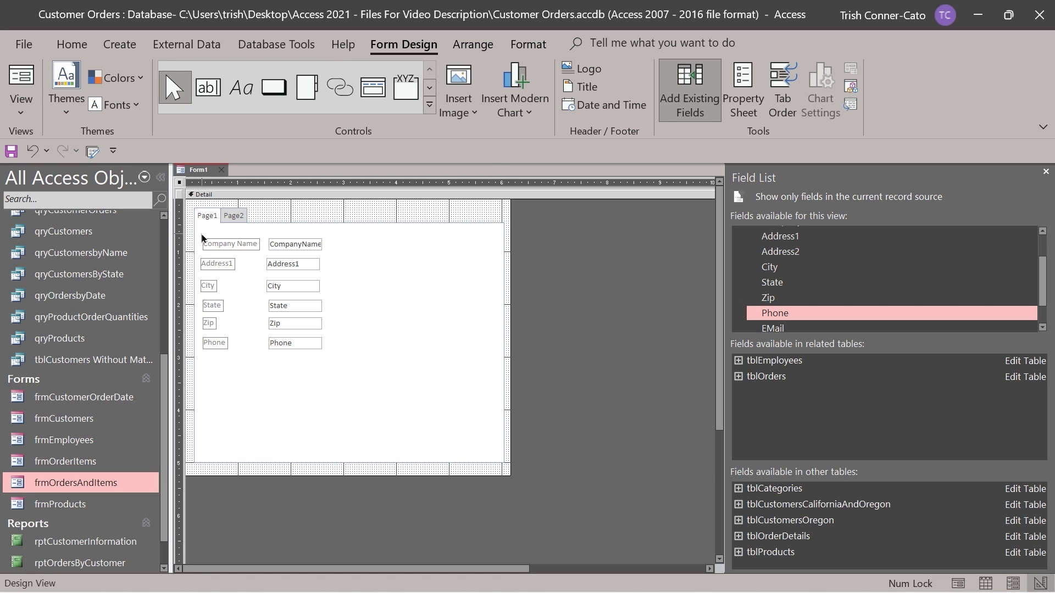
# Left-align the six field labels on Page1
pyautogui.moveTo(202, 237); pyautogui.dragTo(235, 367)
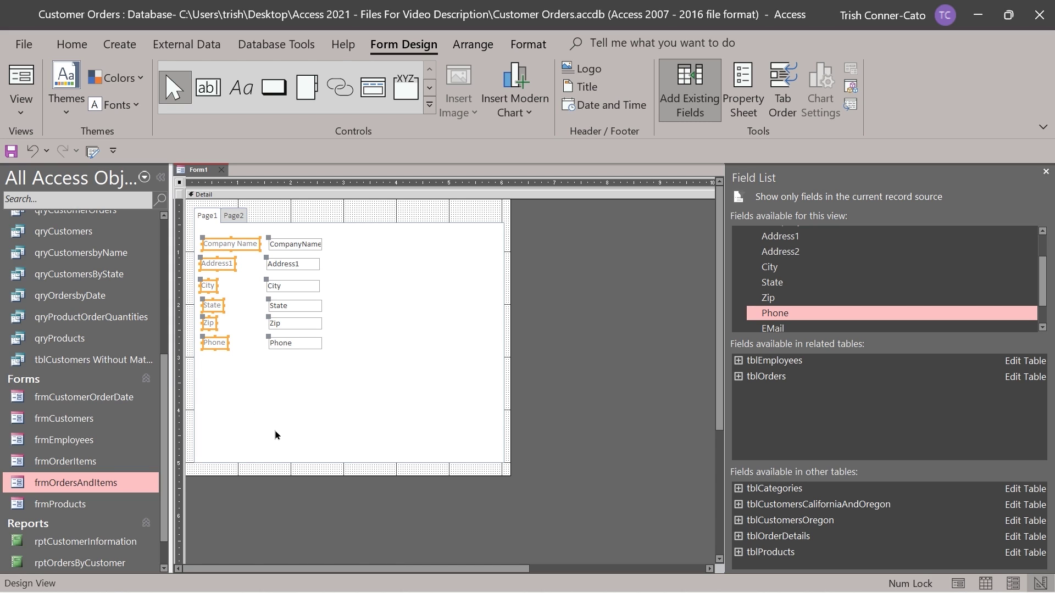
pyautogui.click(471, 51)
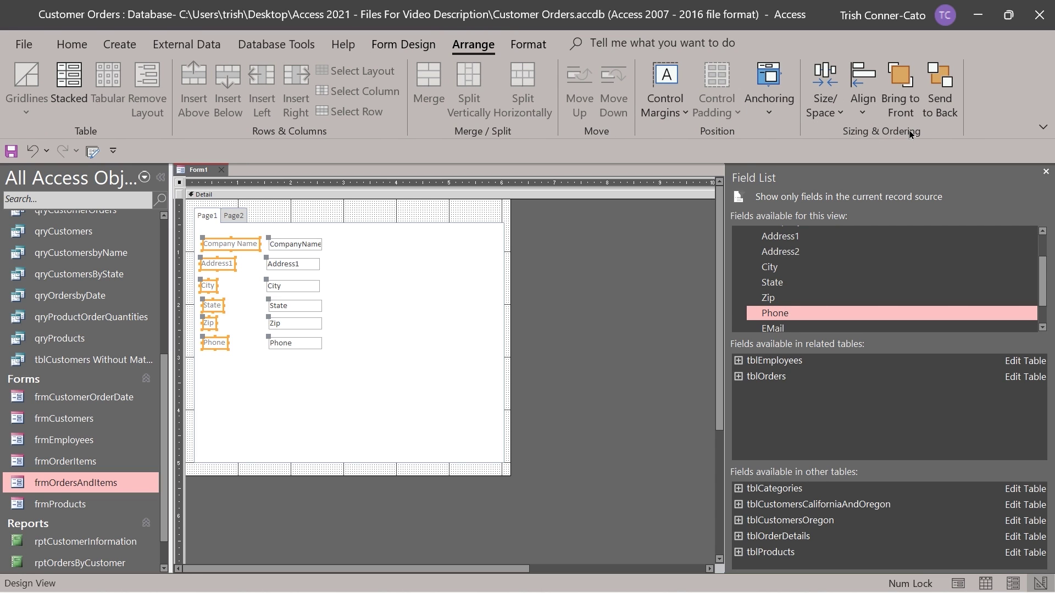
pyautogui.click(863, 116)
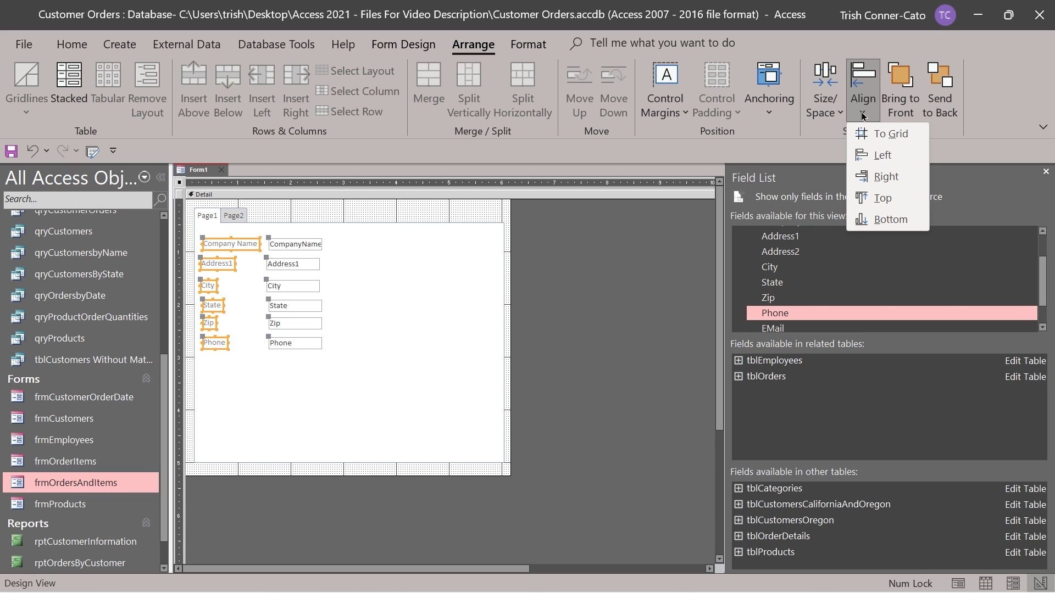
pyautogui.click(878, 158)
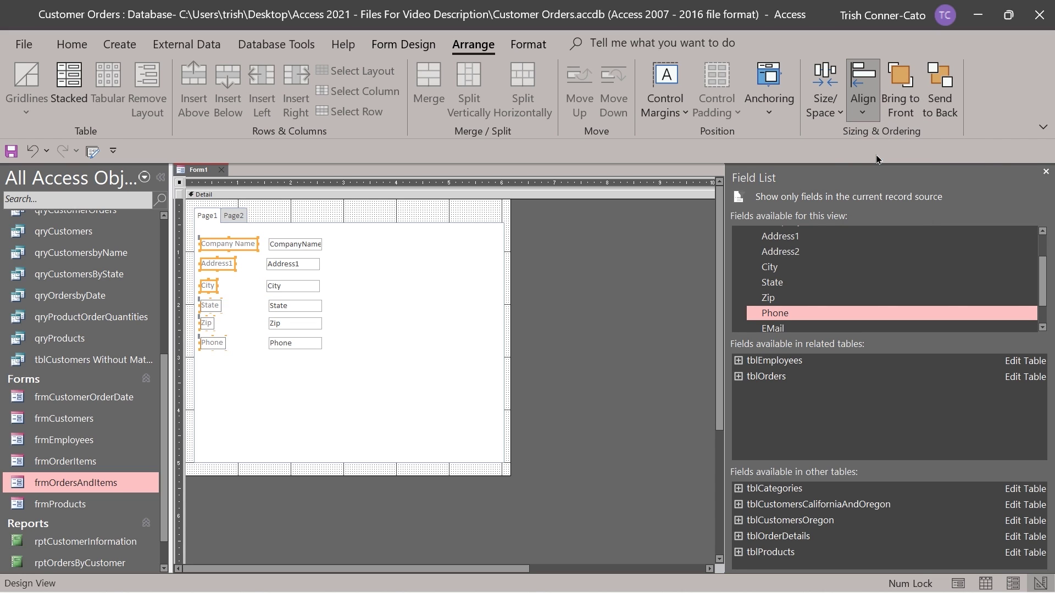
pyautogui.click(284, 380)
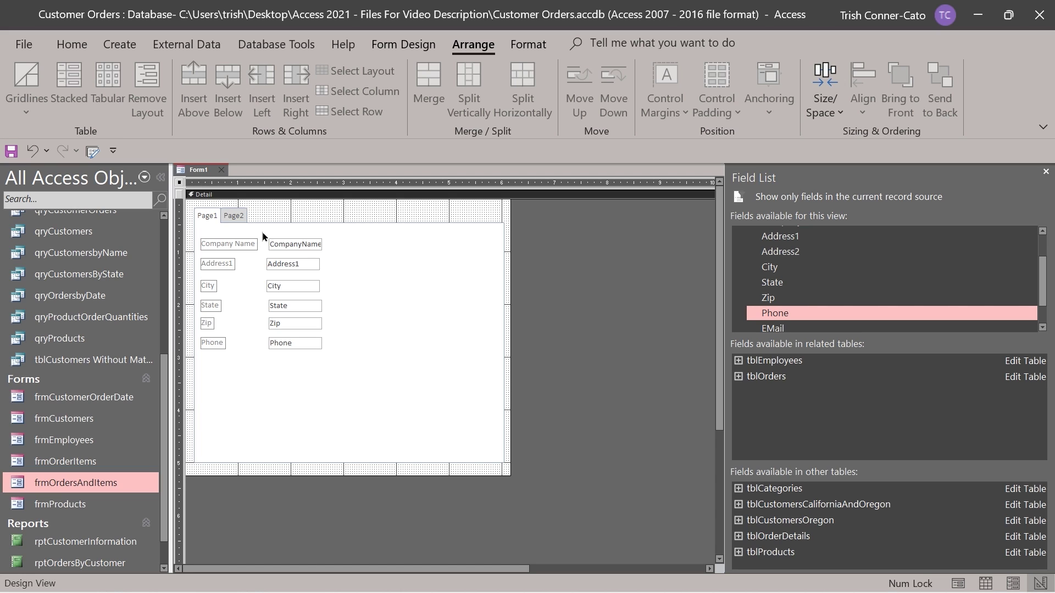
# Left-align the six field text boxes on Page1
pyautogui.moveTo(262, 233); pyautogui.dragTo(345, 368)
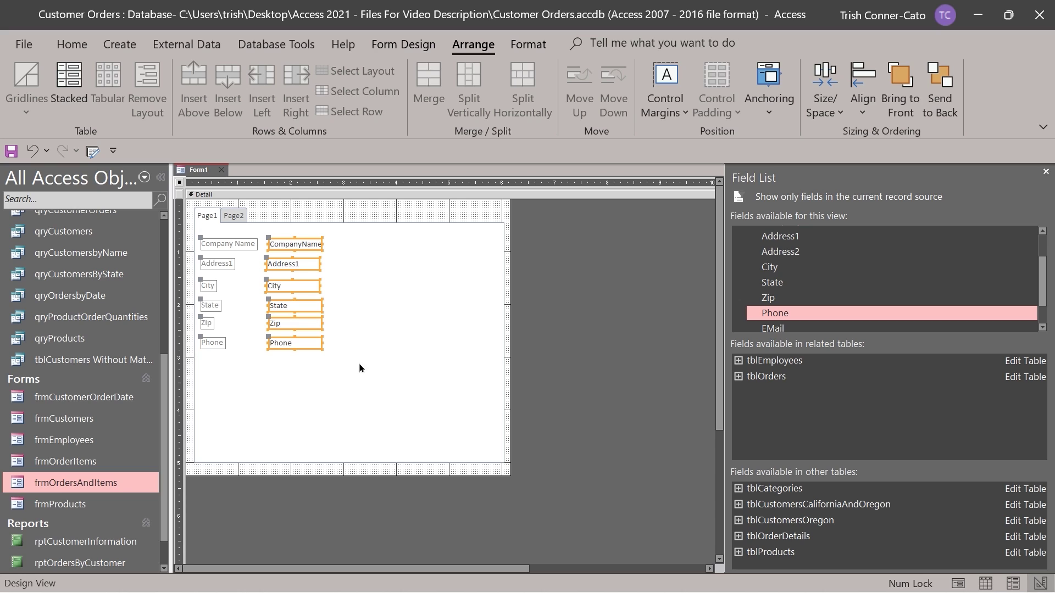
pyautogui.click(862, 93)
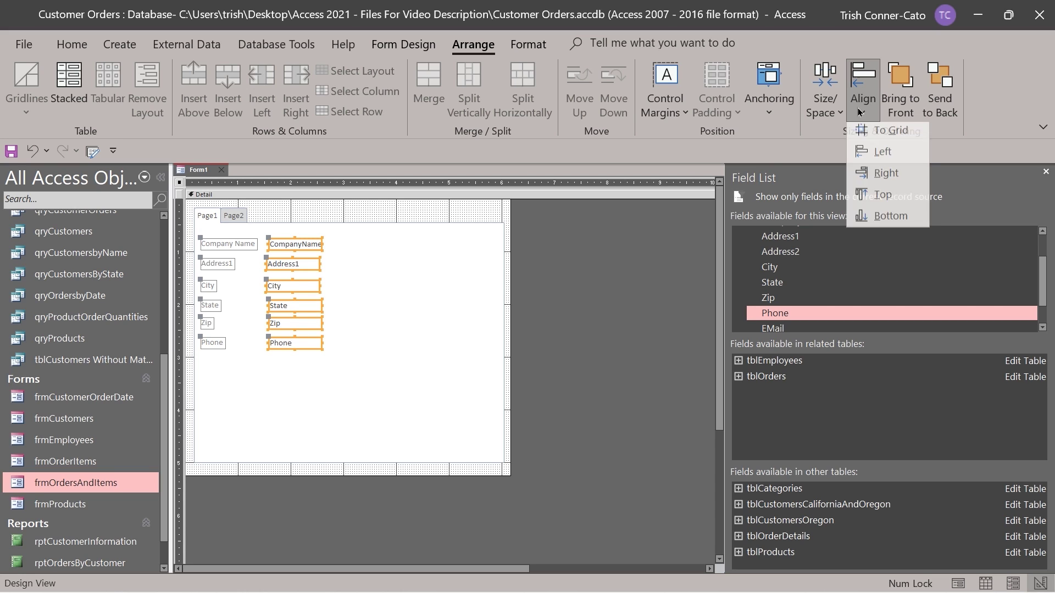
pyautogui.click(879, 159)
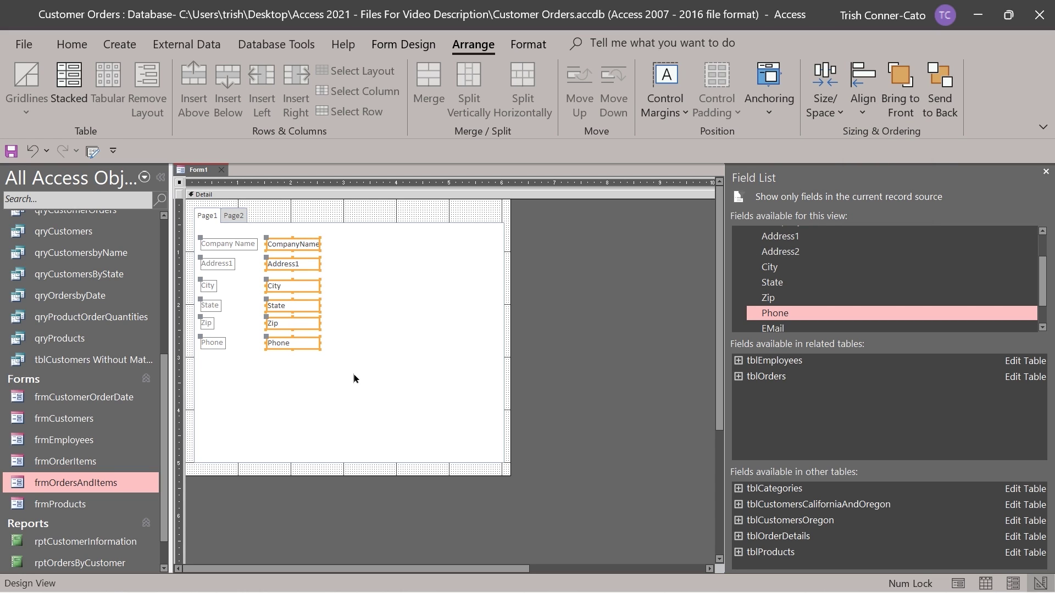
pyautogui.click(338, 394)
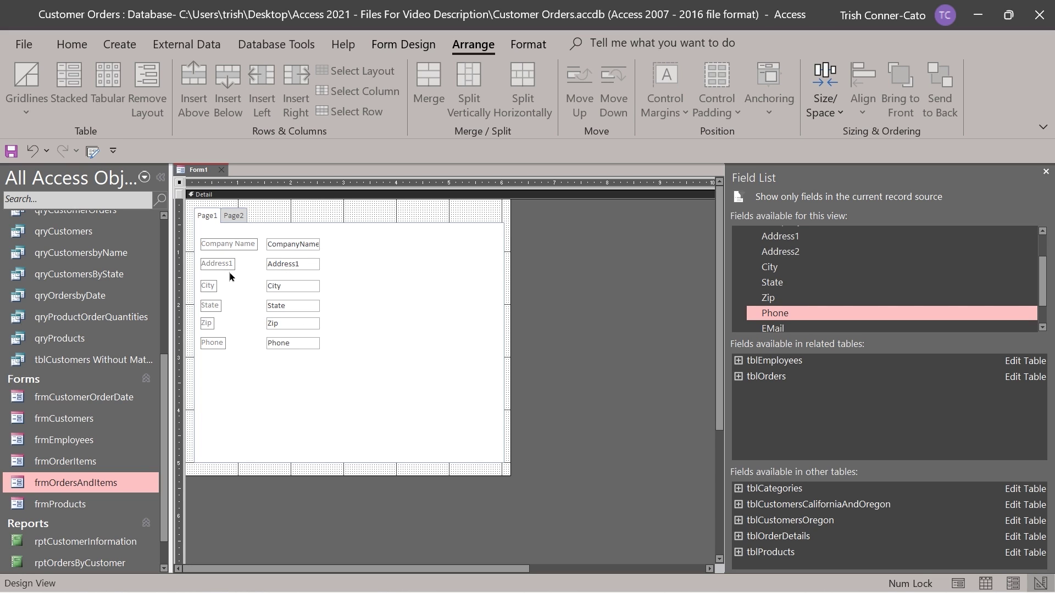
# Apply Equal Vertical spacing to all Page1 labels and text boxes
pyautogui.click(197, 235)
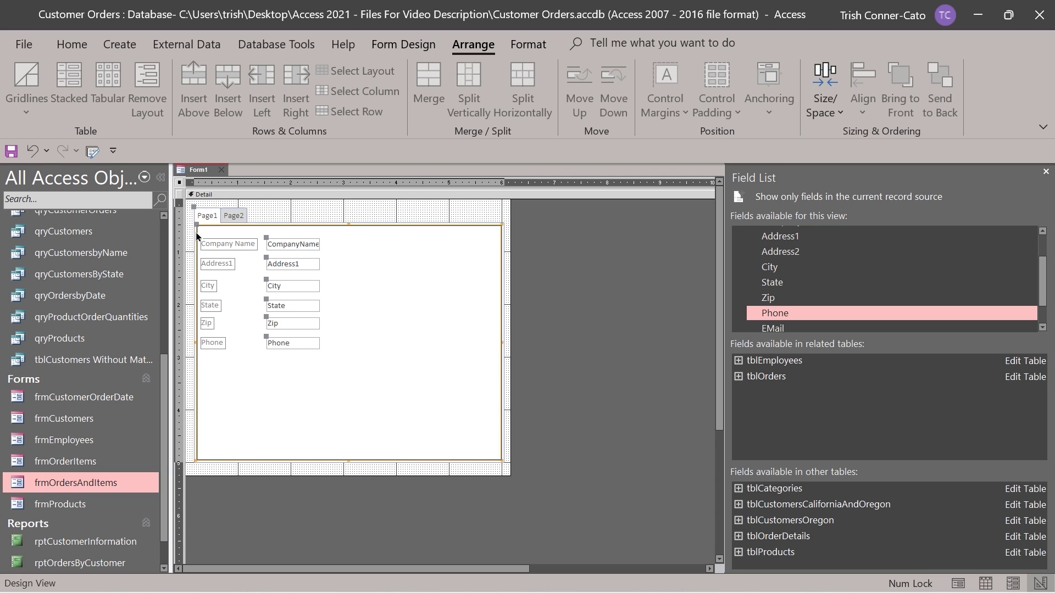
pyautogui.moveTo(200, 230); pyautogui.dragTo(322, 381)
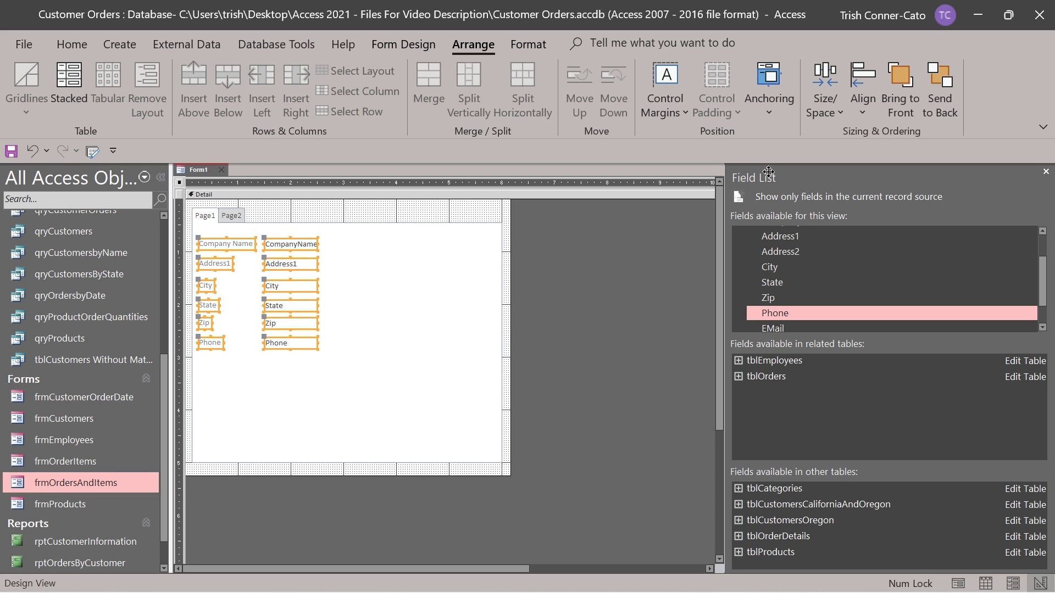
pyautogui.click(831, 119)
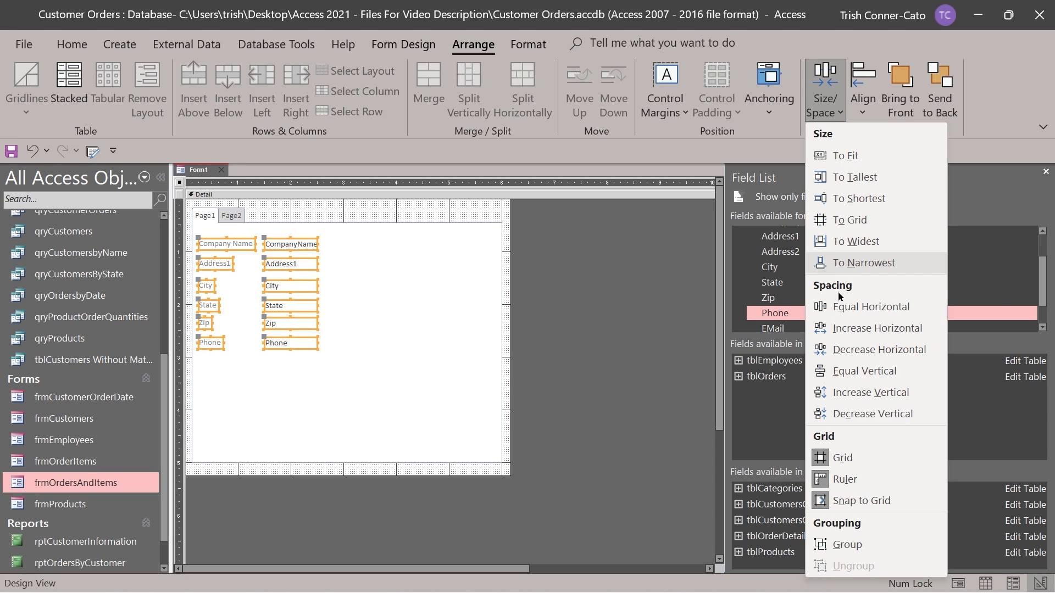
pyautogui.click(844, 373)
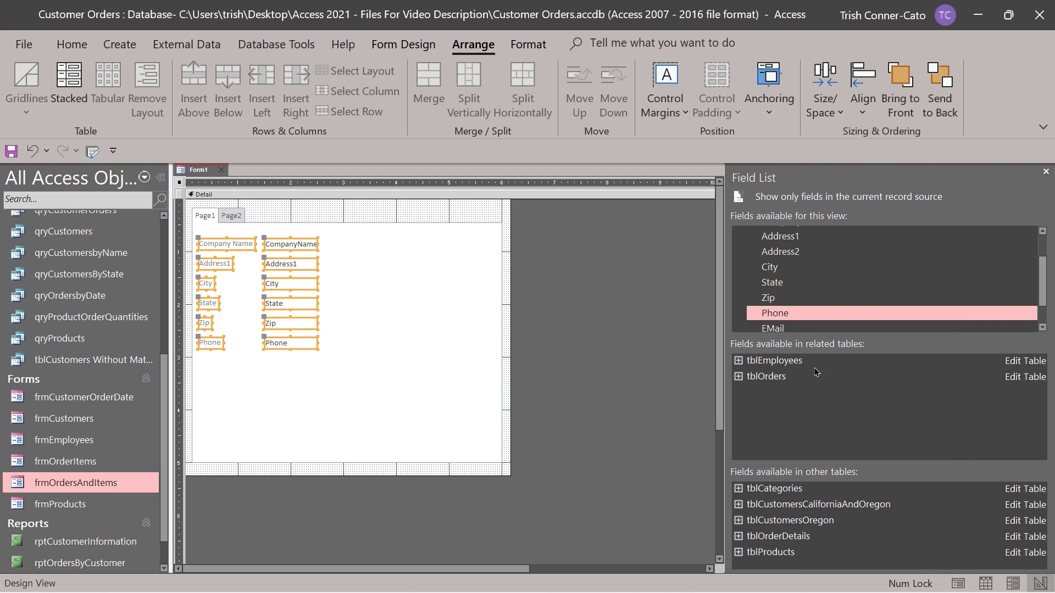
pyautogui.click(355, 430)
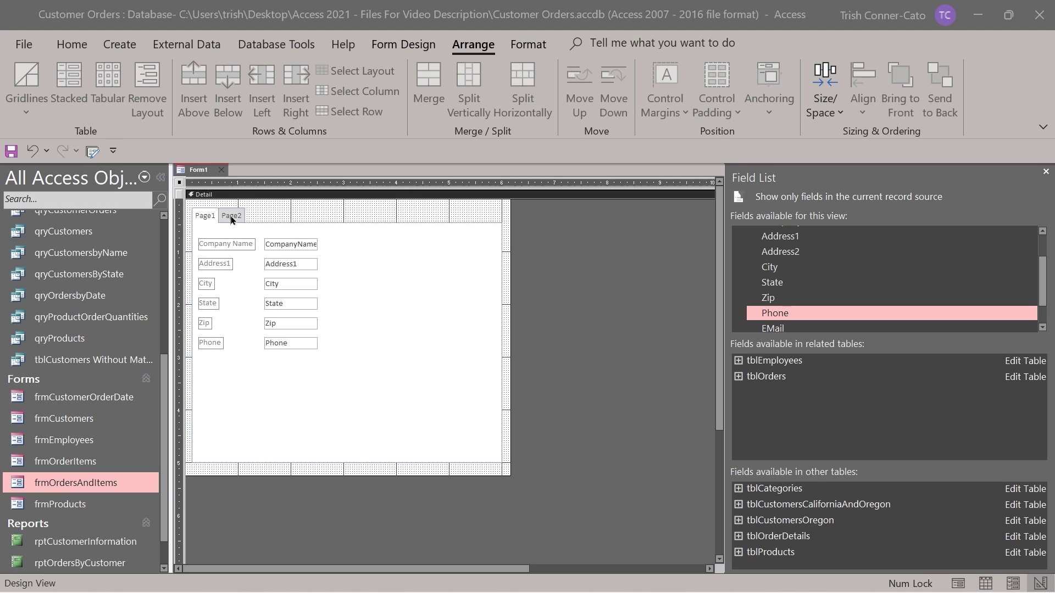
# On Page2, add the EMail and Active fields from the Field List
pyautogui.click(231, 216)
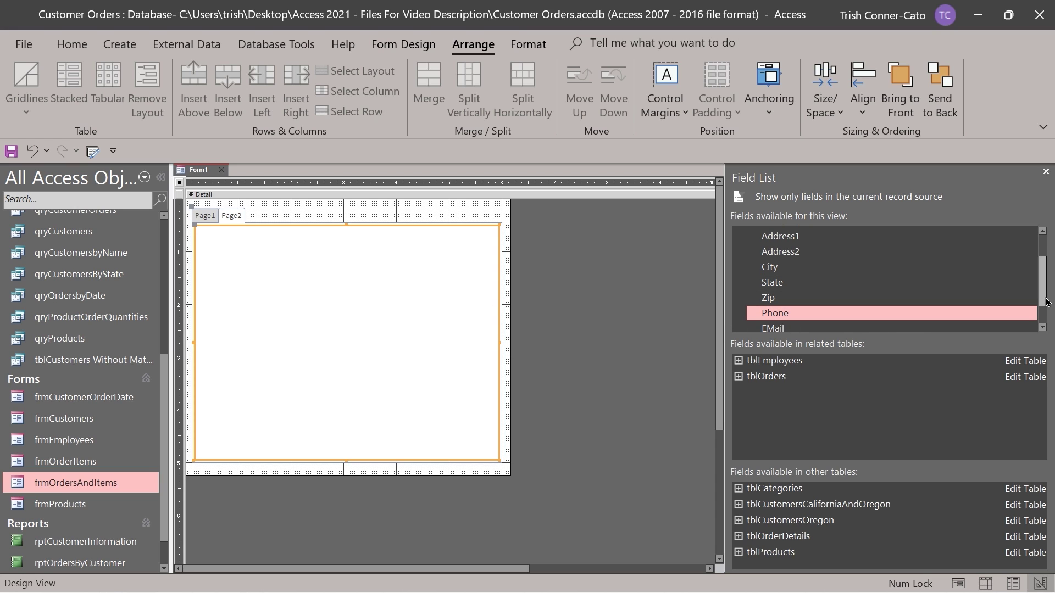
pyautogui.moveTo(1047, 302); pyautogui.dragTo(1046, 320)
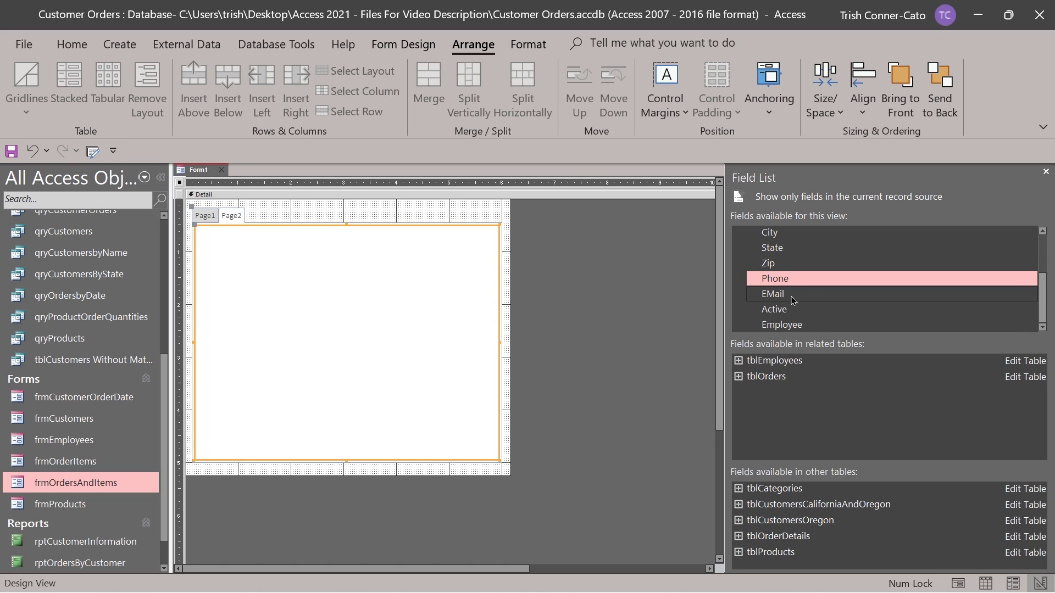
pyautogui.moveTo(792, 299); pyautogui.dragTo(264, 240)
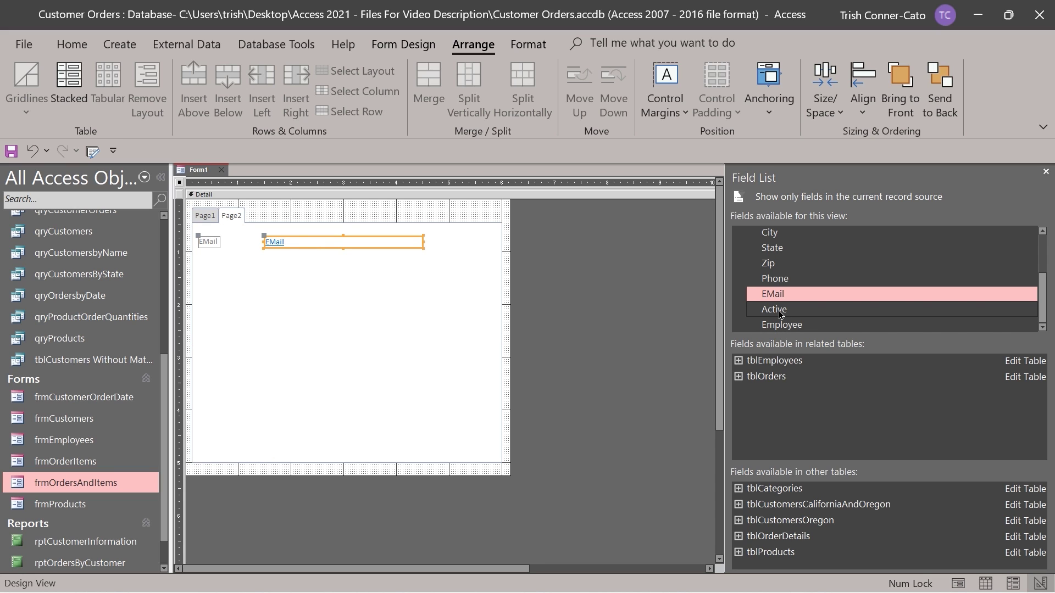
pyautogui.moveTo(781, 314); pyautogui.dragTo(264, 270)
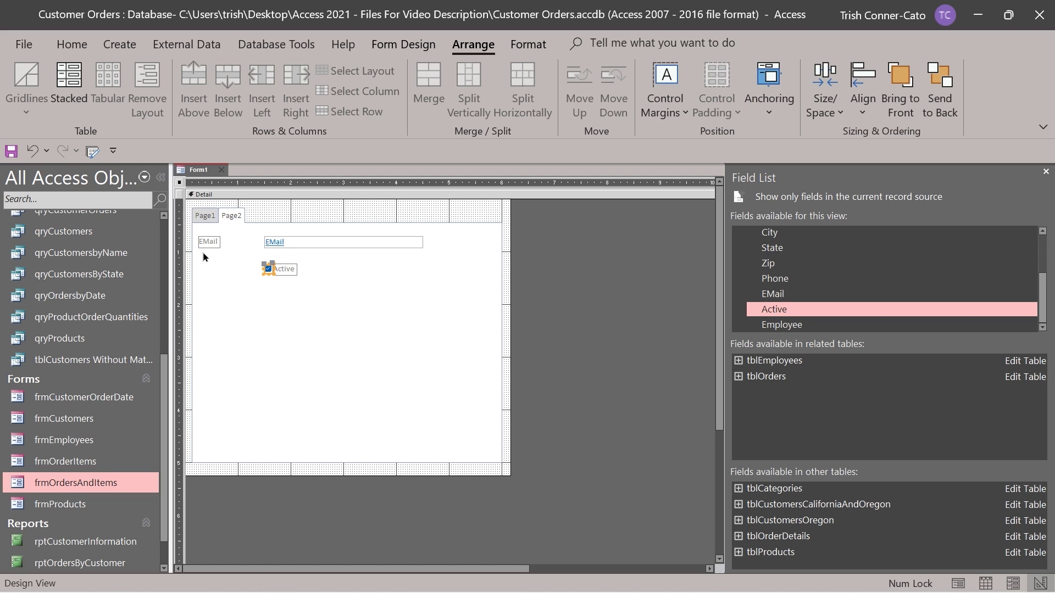
# Move the Active label left so it sits under the EMail label
pyautogui.click(286, 269)
pyautogui.click(271, 264)
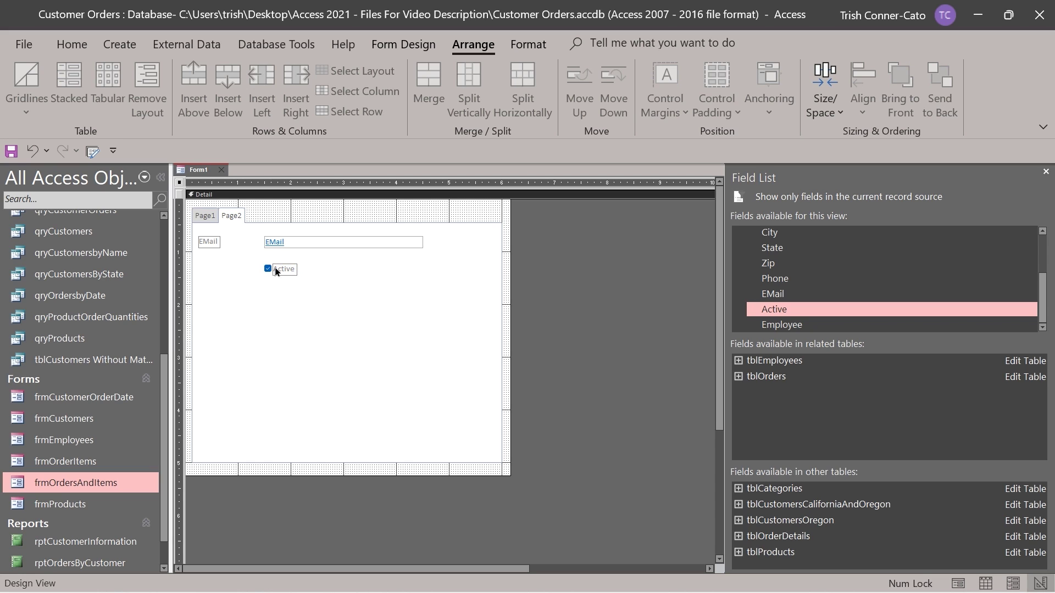
pyautogui.click(271, 264)
pyautogui.moveTo(271, 265); pyautogui.dragTo(199, 263)
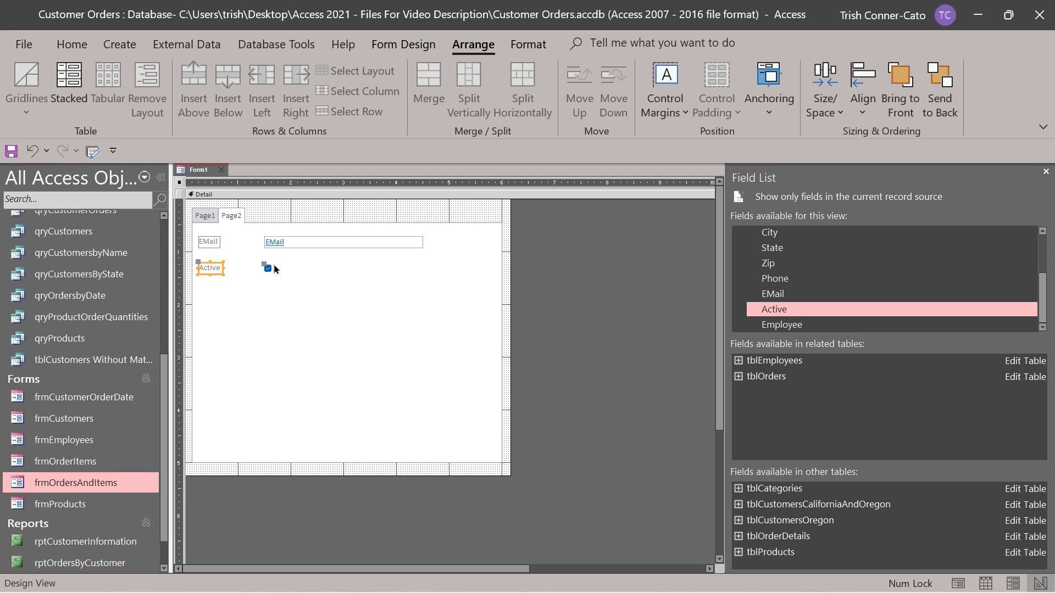
# Left-align the EMail and Active labels, then left-align the EMail box and Active checkbox
pyautogui.click(194, 229)
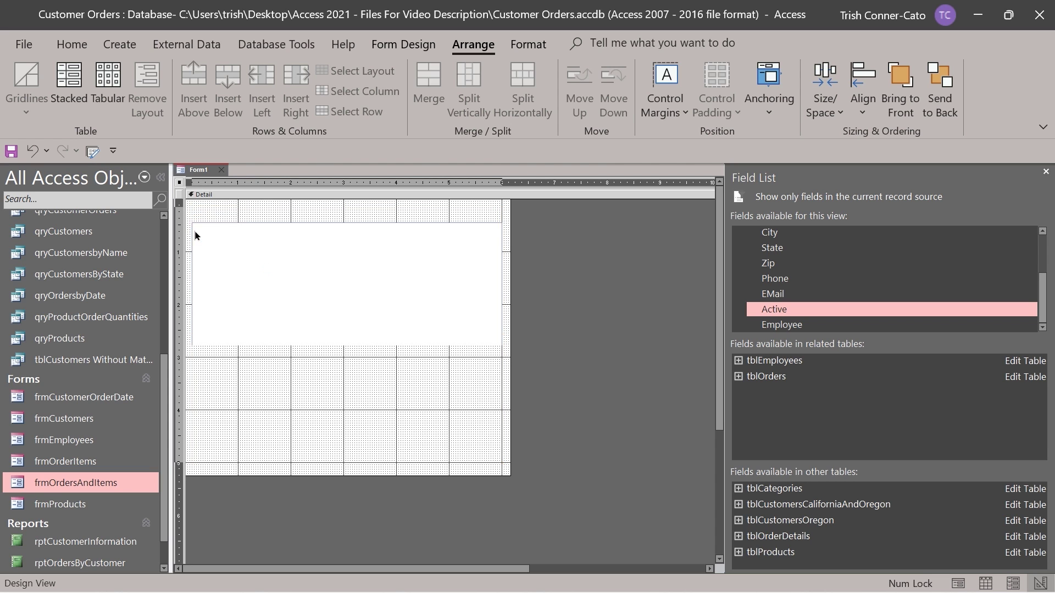
pyautogui.moveTo(193, 229); pyautogui.dragTo(226, 270)
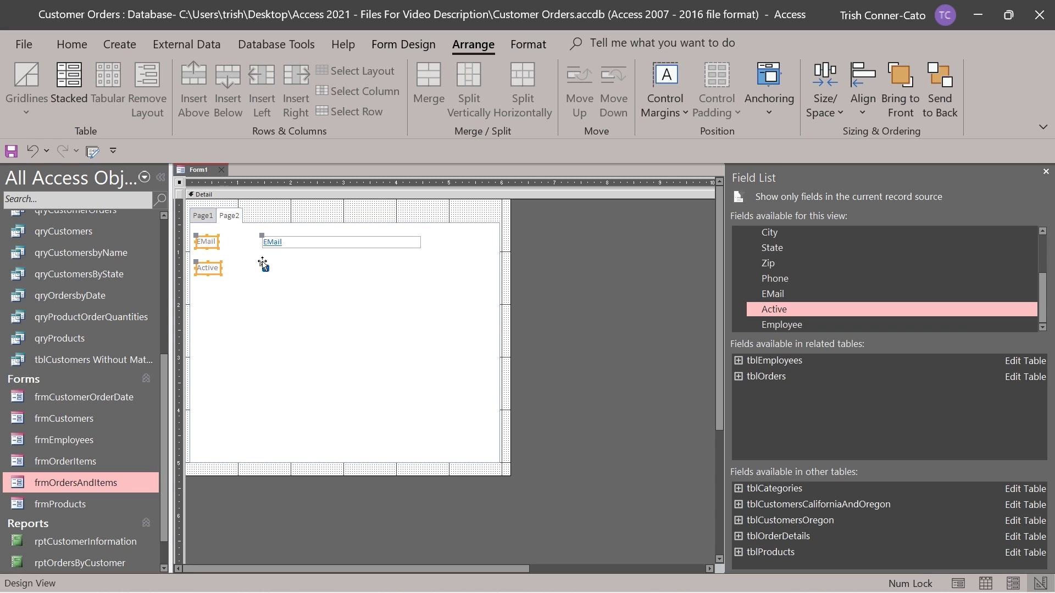
pyautogui.click(863, 96)
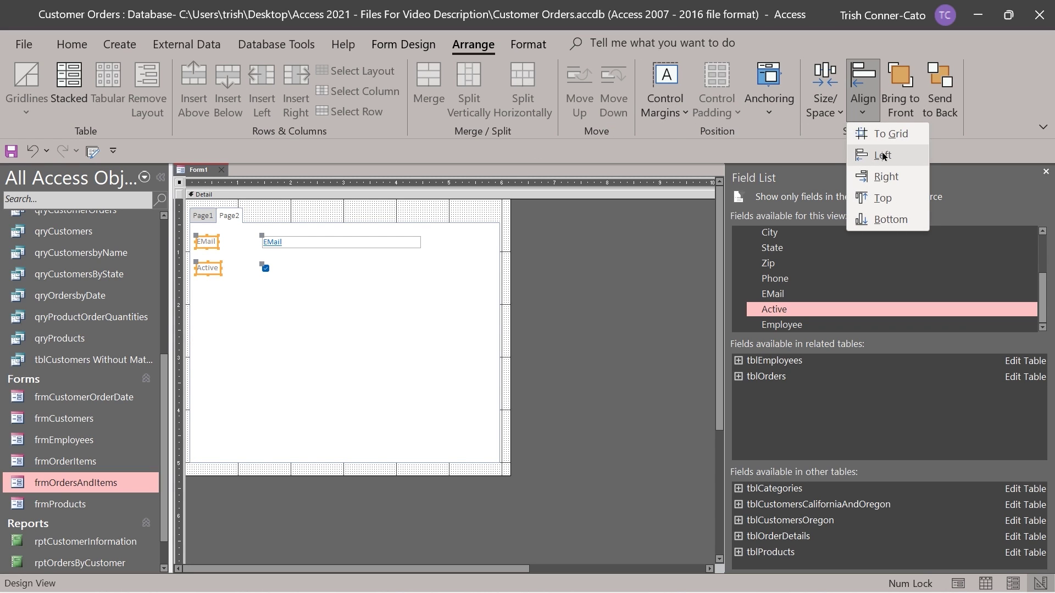
pyautogui.click(886, 153)
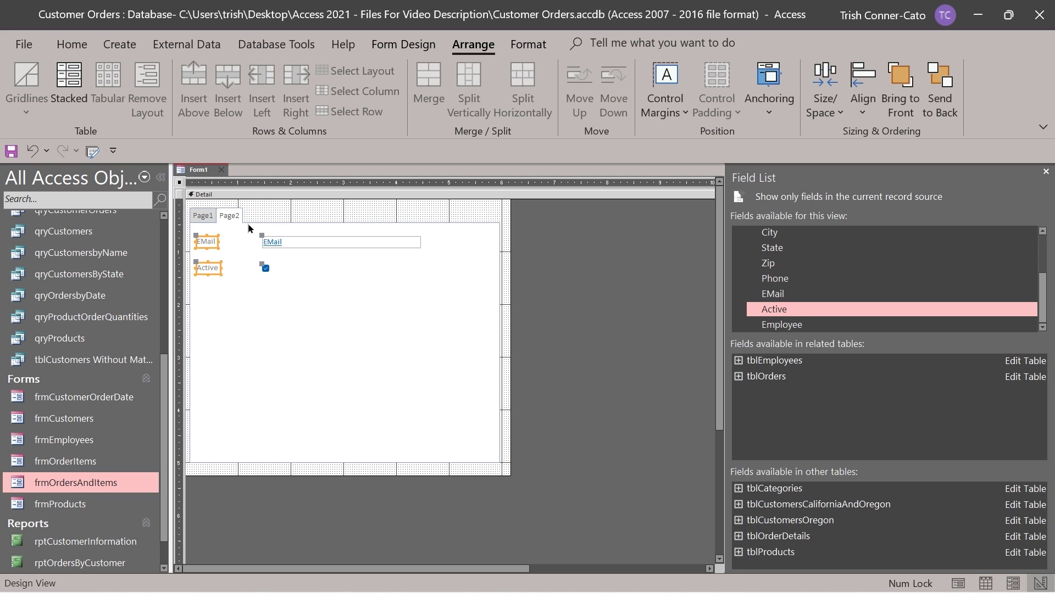
pyautogui.moveTo(247, 228); pyautogui.dragTo(317, 295)
pyautogui.click(862, 96)
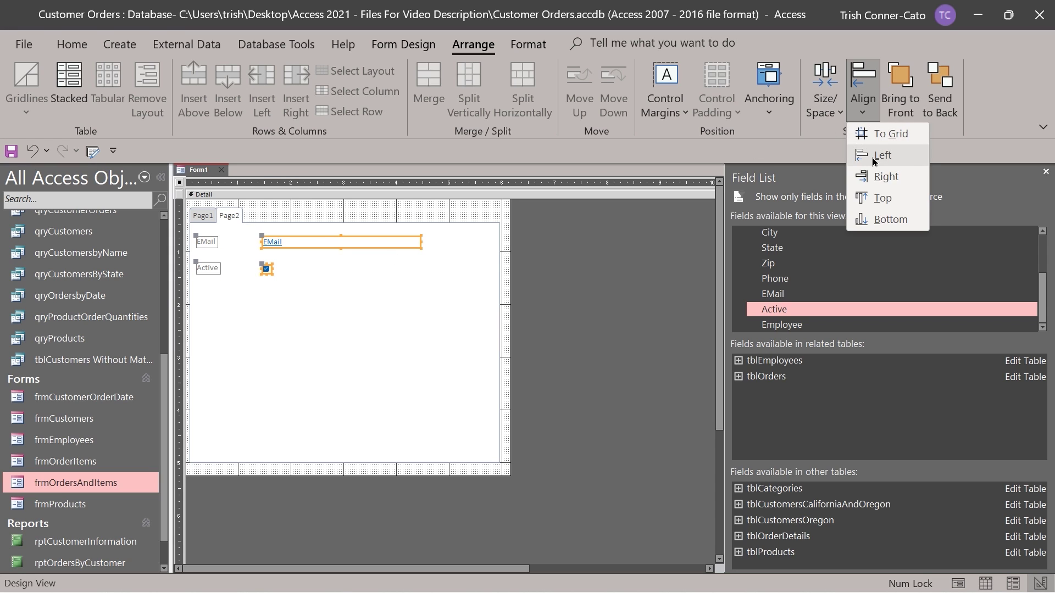
pyautogui.click(865, 160)
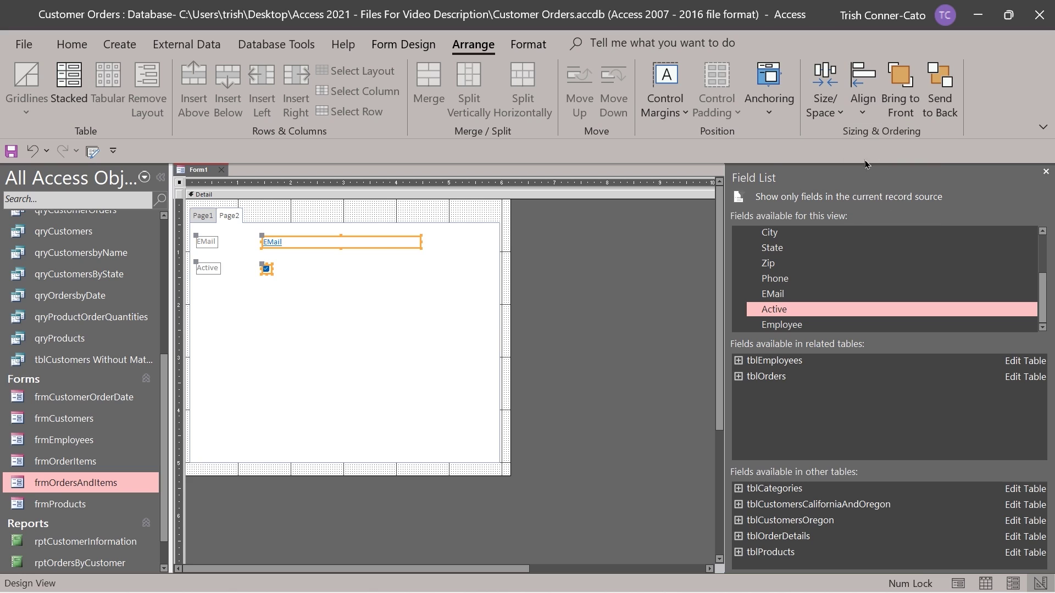
pyautogui.click(189, 226)
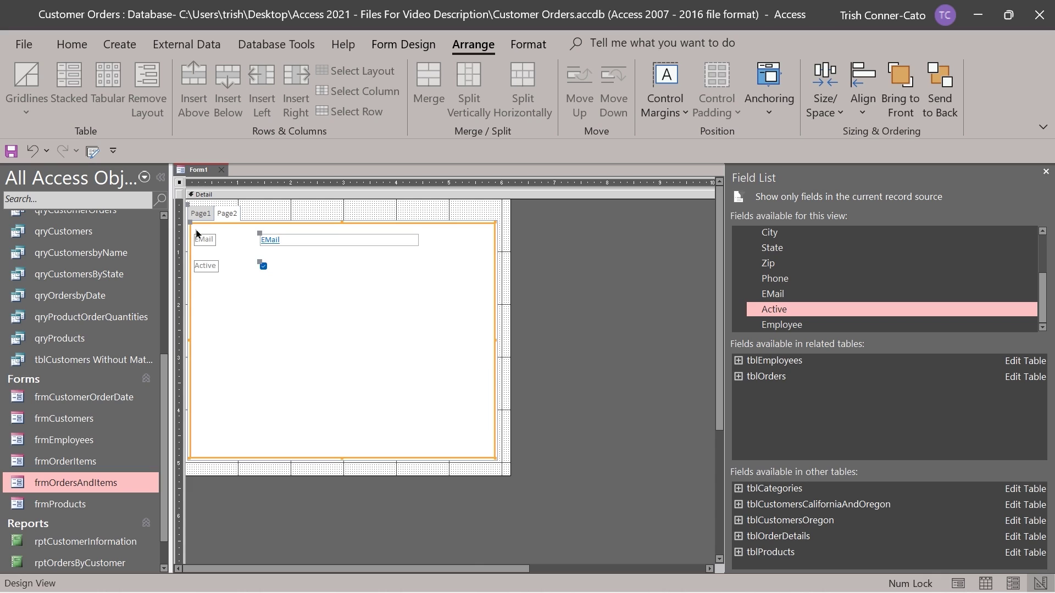
# Apply Equal Vertical spacing to the Page2 controls and level the Active label with its checkbox
pyautogui.click(196, 234)
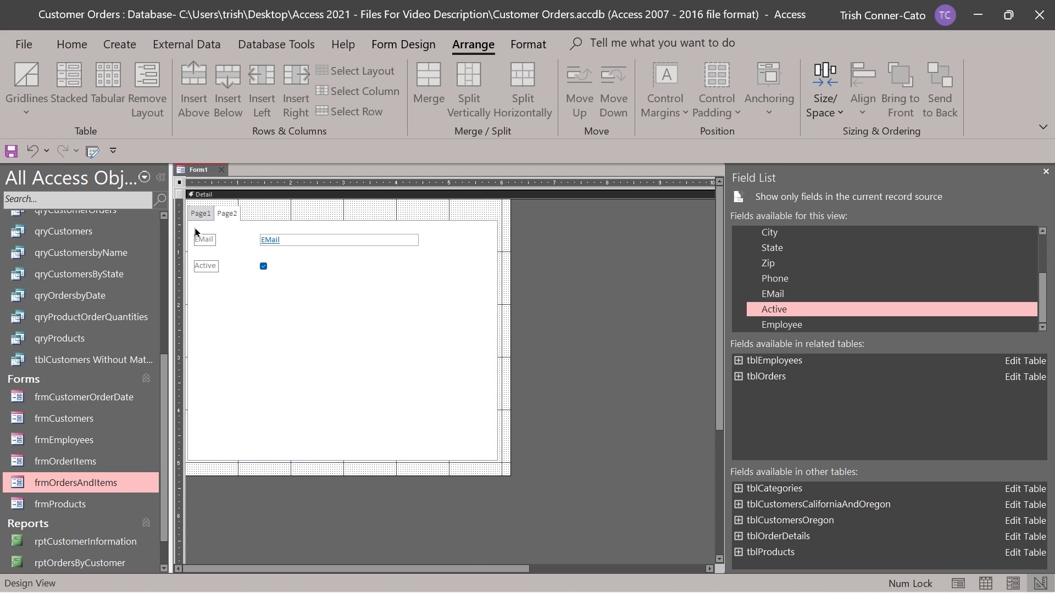
pyautogui.moveTo(195, 232); pyautogui.dragTo(345, 320)
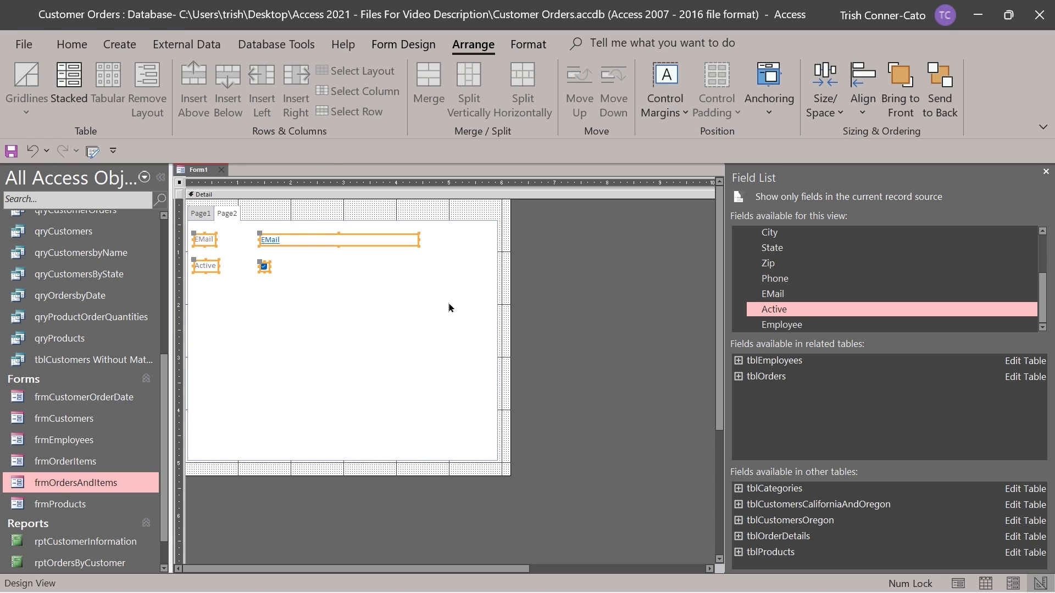
pyautogui.click(837, 113)
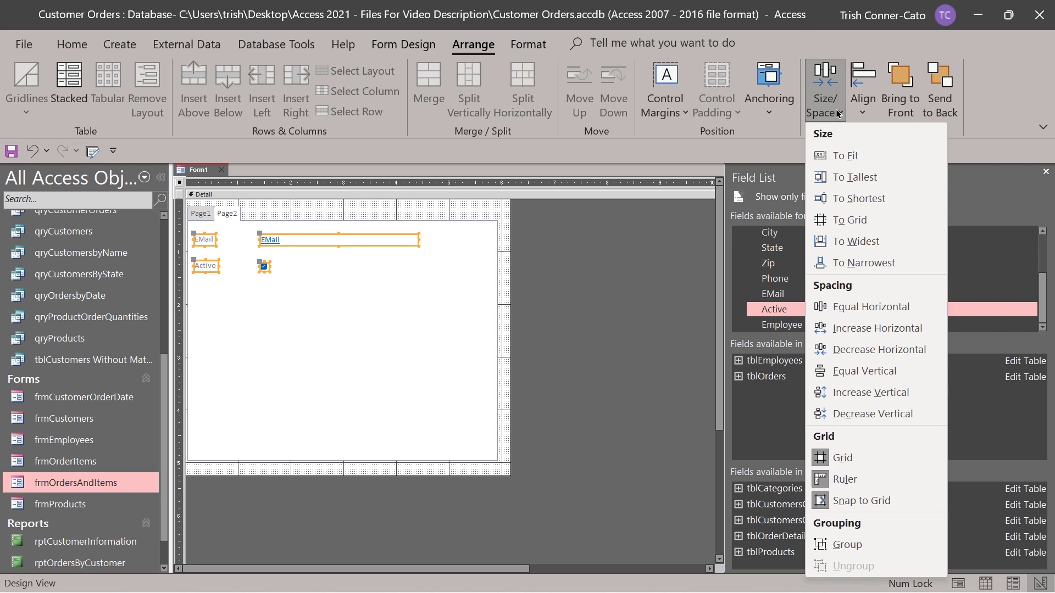
pyautogui.click(831, 372)
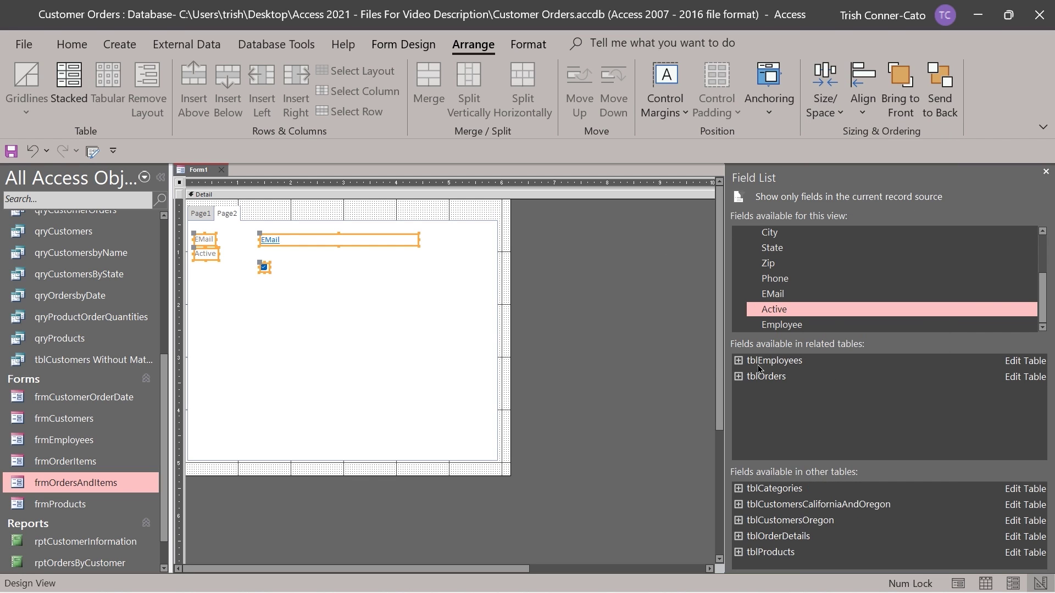
pyautogui.click(370, 307)
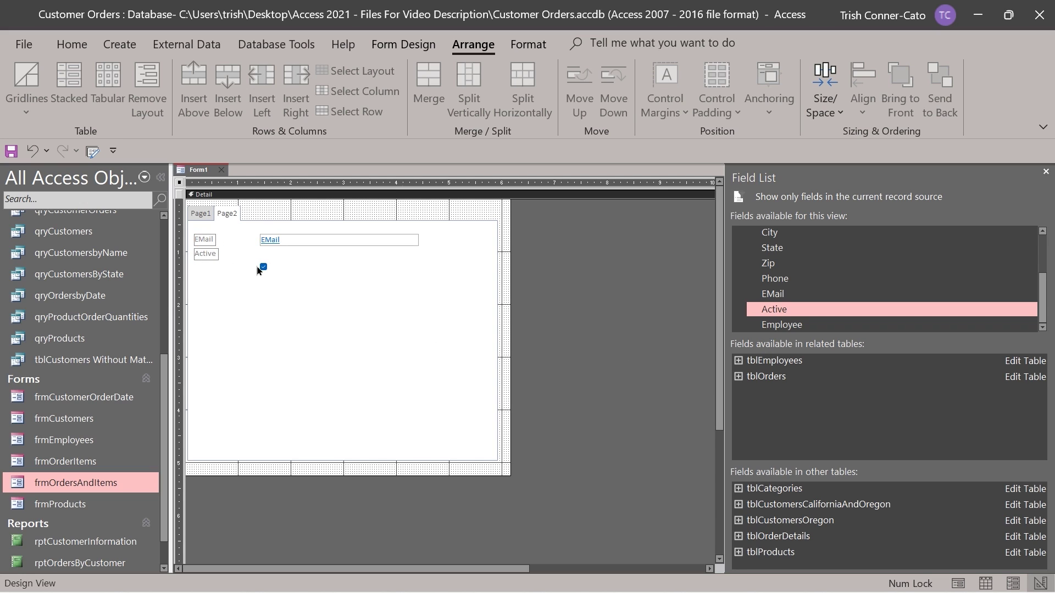
pyautogui.click(204, 255)
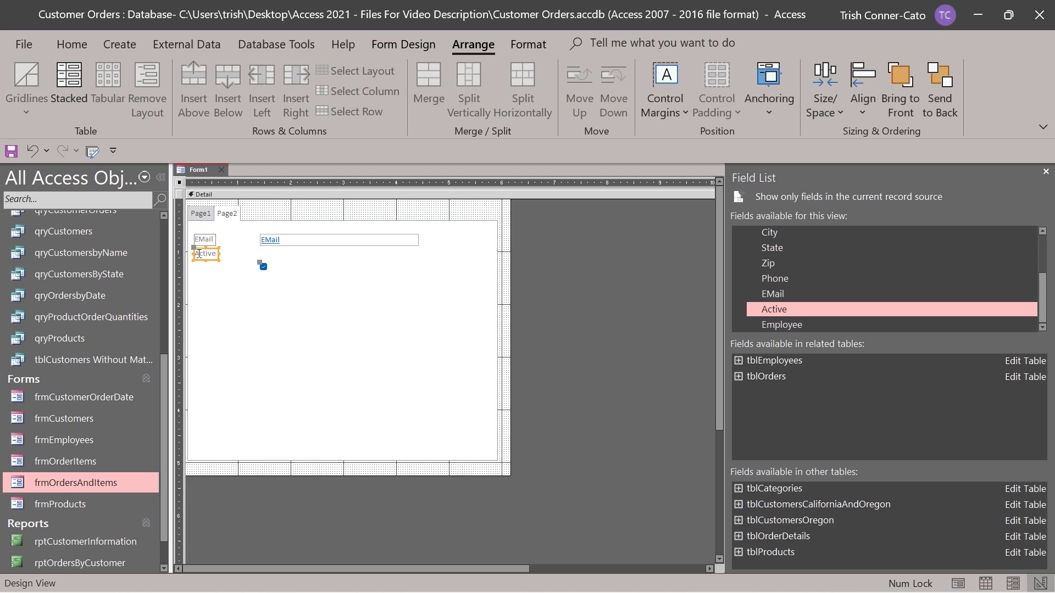
pyautogui.moveTo(196, 249); pyautogui.dragTo(196, 263)
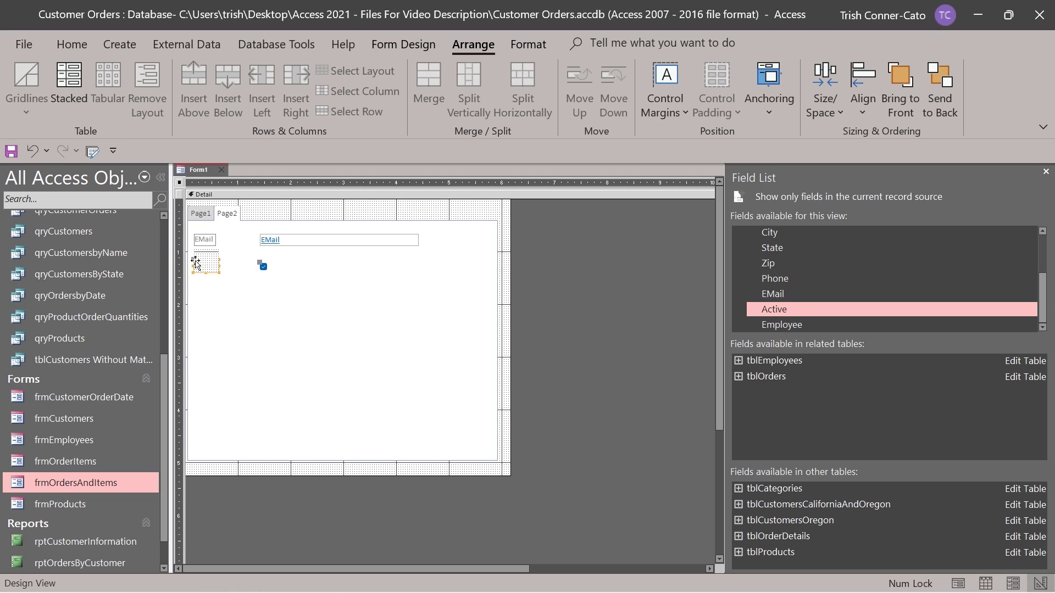
pyautogui.click(361, 336)
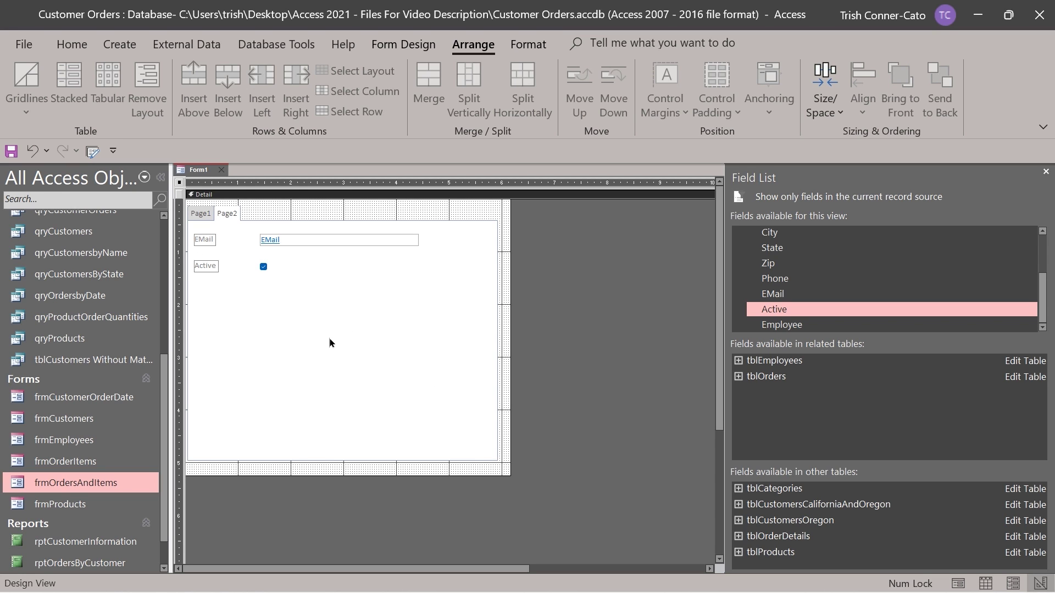
pyautogui.rightClick(196, 173)
# Test Form1 in Form View, checking both tab pages
pyautogui.click(258, 248)
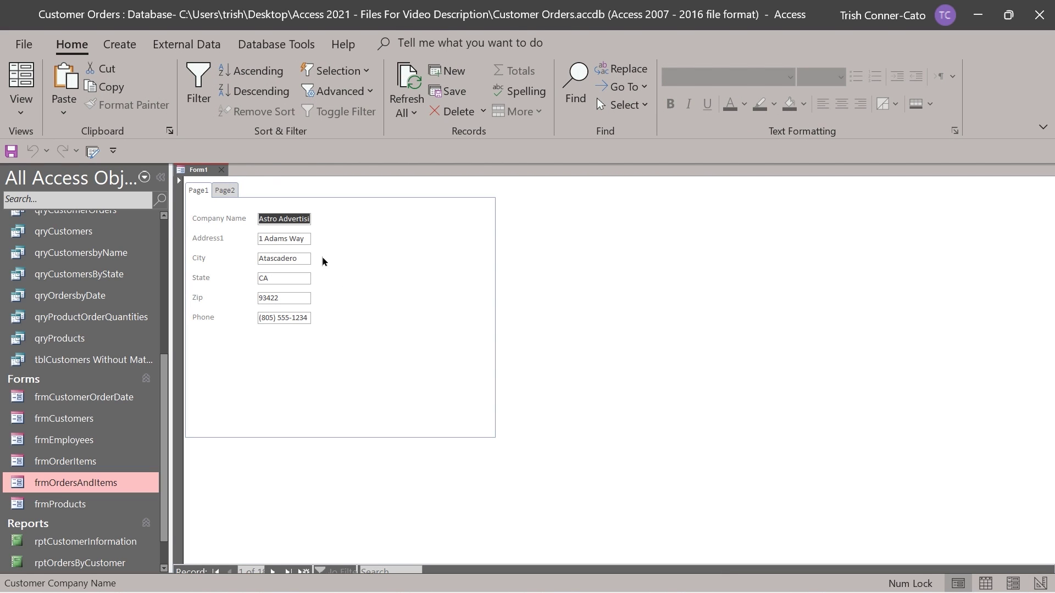
pyautogui.click(222, 191)
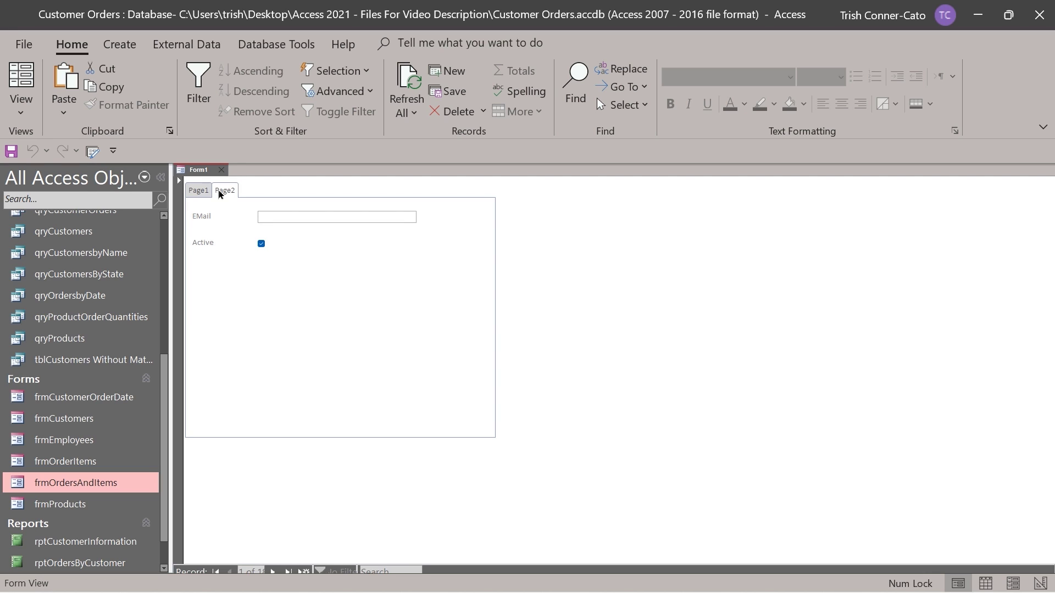
pyautogui.click(199, 190)
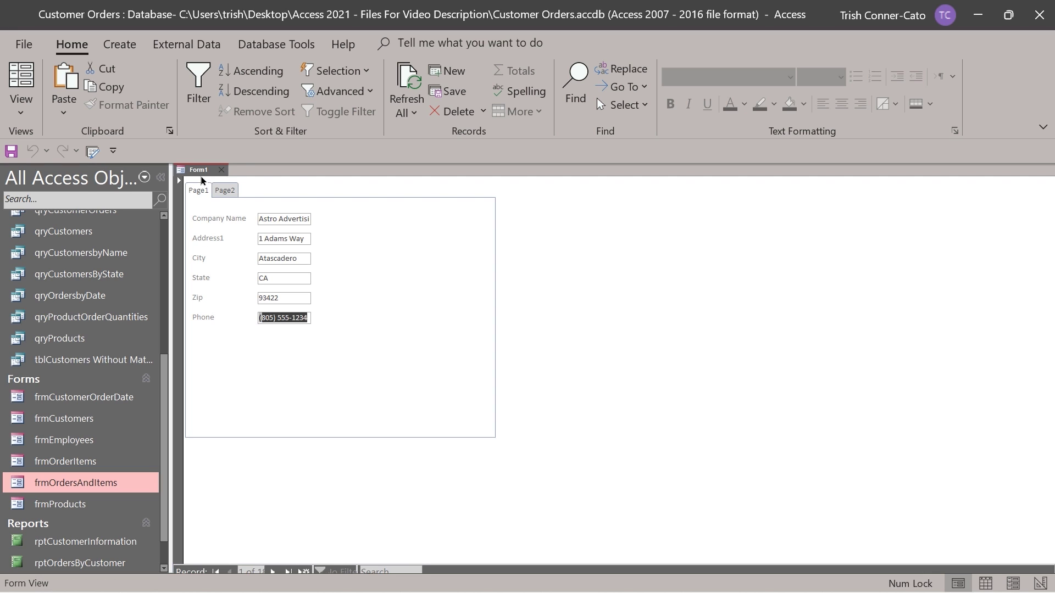
# In Layout View, widen the CompanyName box so the full company name shows
pyautogui.rightClick(204, 173)
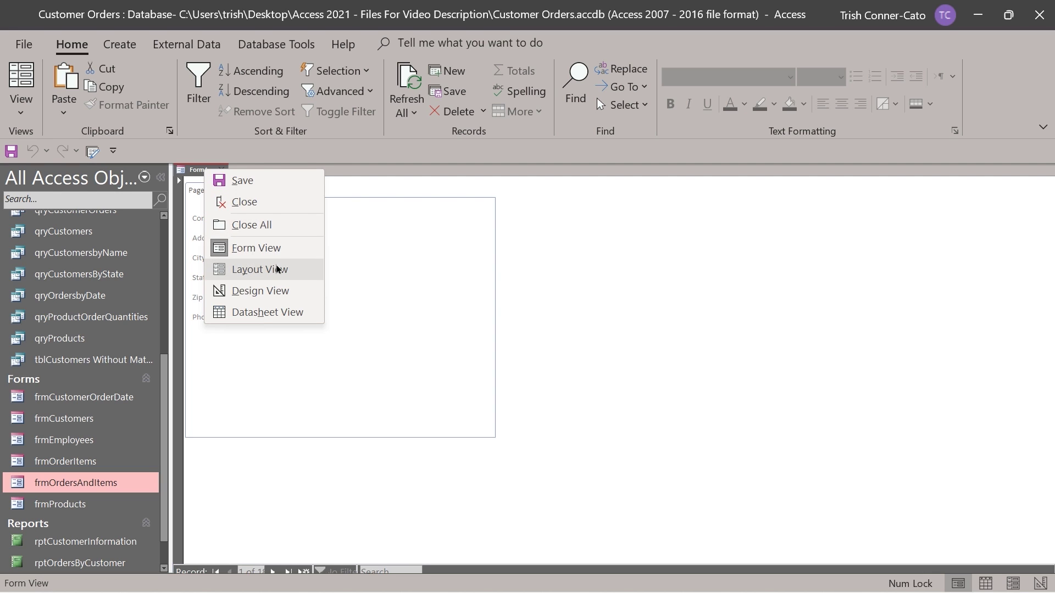
pyautogui.click(260, 268)
pyautogui.click(305, 219)
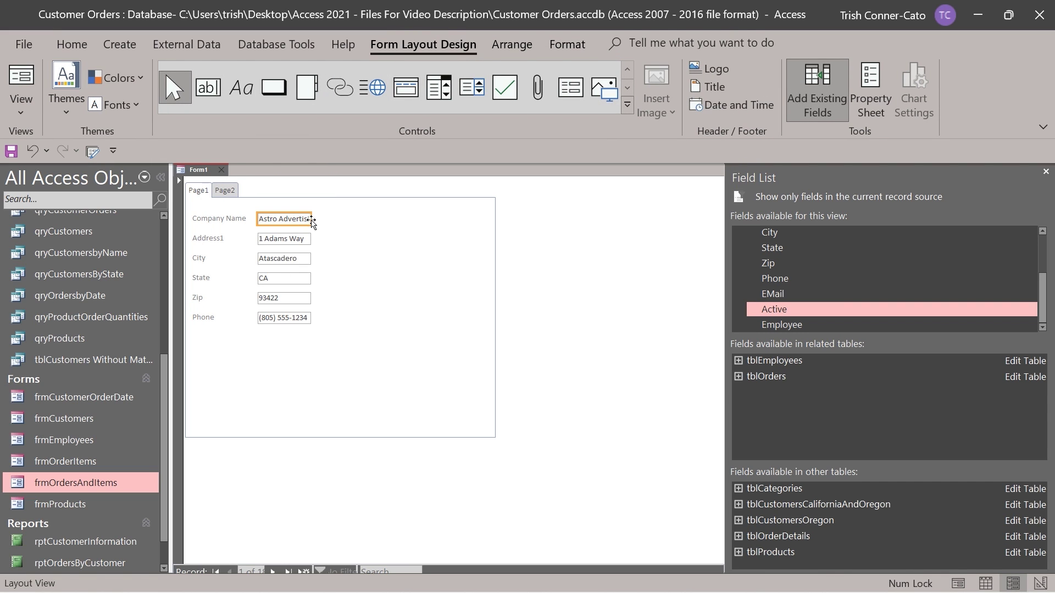
pyautogui.click(309, 219)
pyautogui.moveTo(320, 222); pyautogui.dragTo(390, 223)
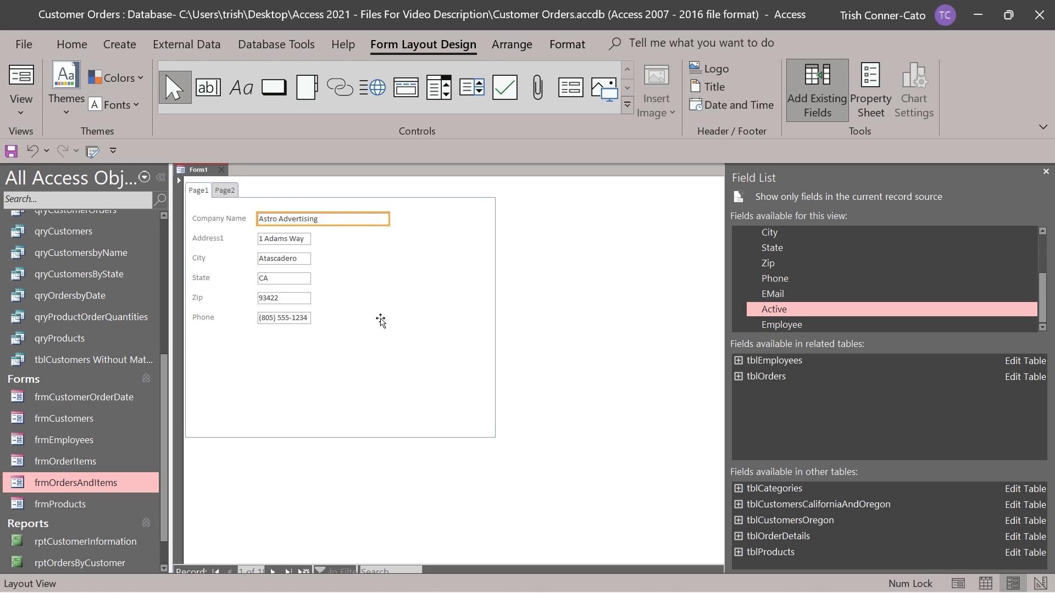
pyautogui.rightClick(203, 171)
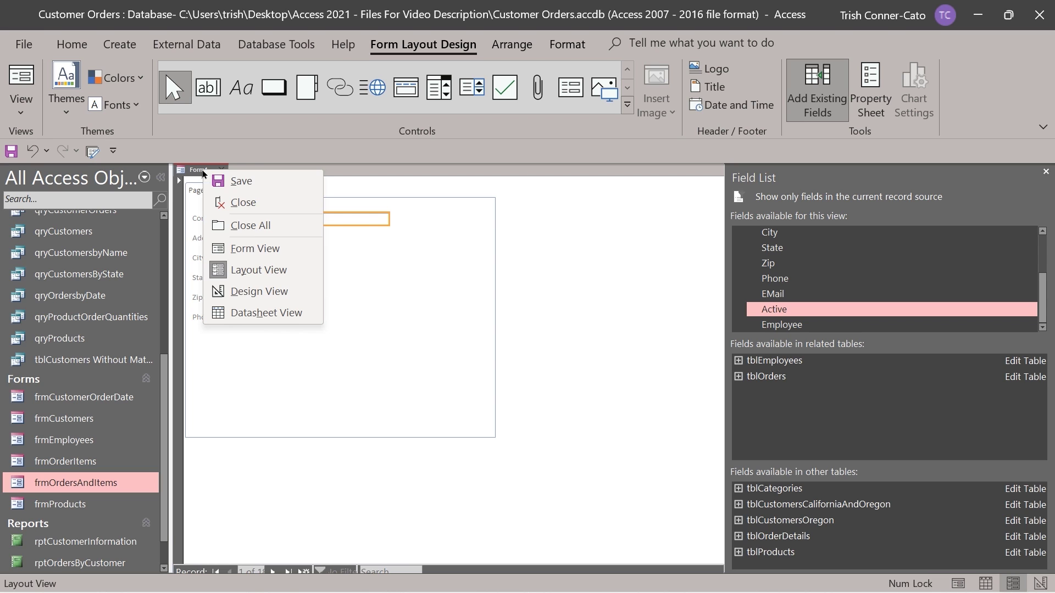
# In Design View, close the Field List, open the Property Sheet and select Page1
pyautogui.click(268, 290)
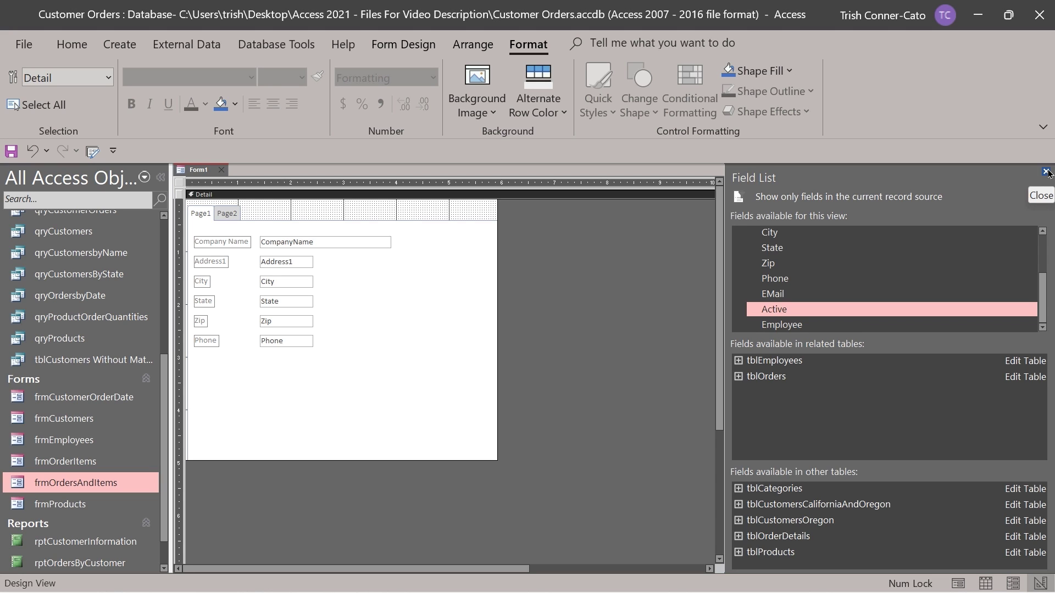
pyautogui.click(1045, 172)
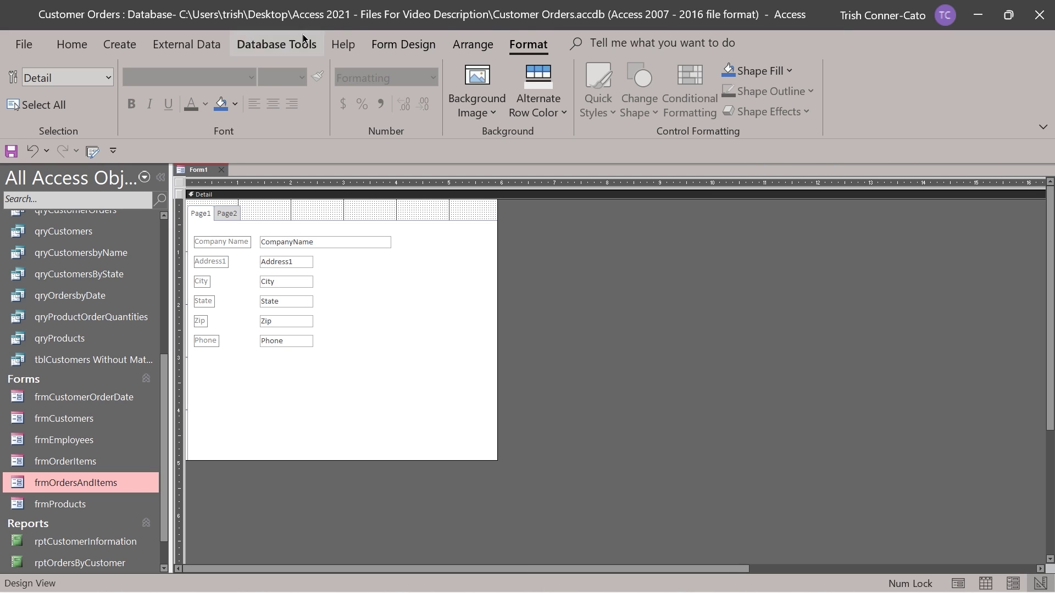
pyautogui.click(428, 49)
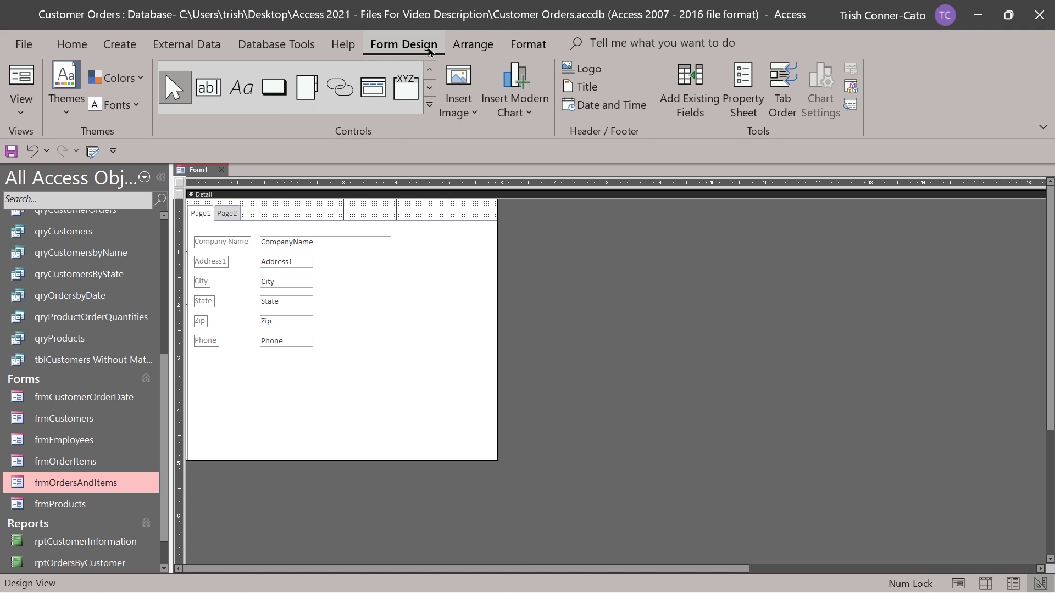
pyautogui.click(745, 103)
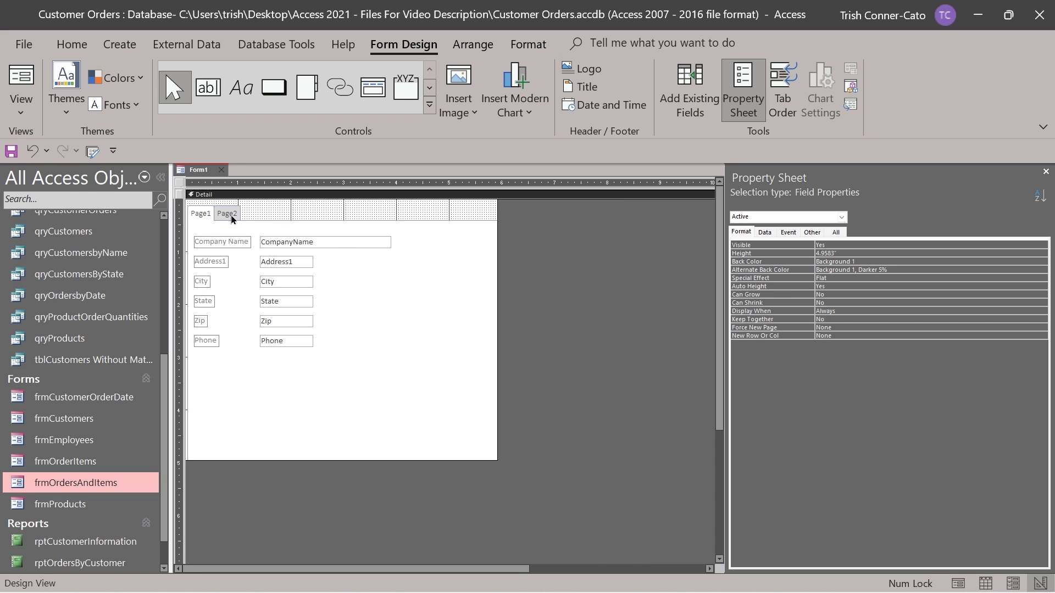
pyautogui.click(201, 215)
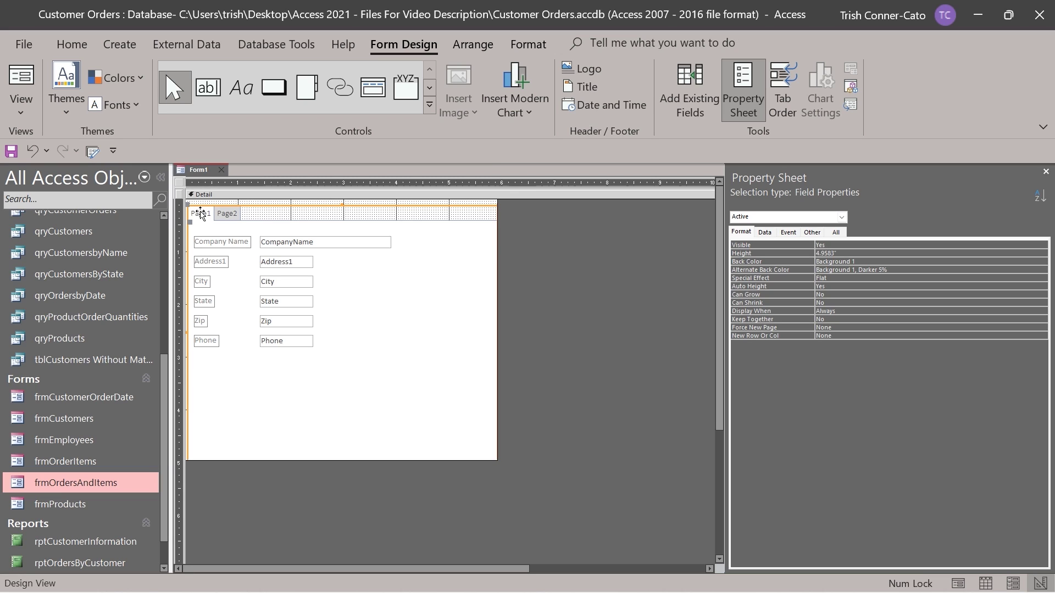
pyautogui.click(201, 215)
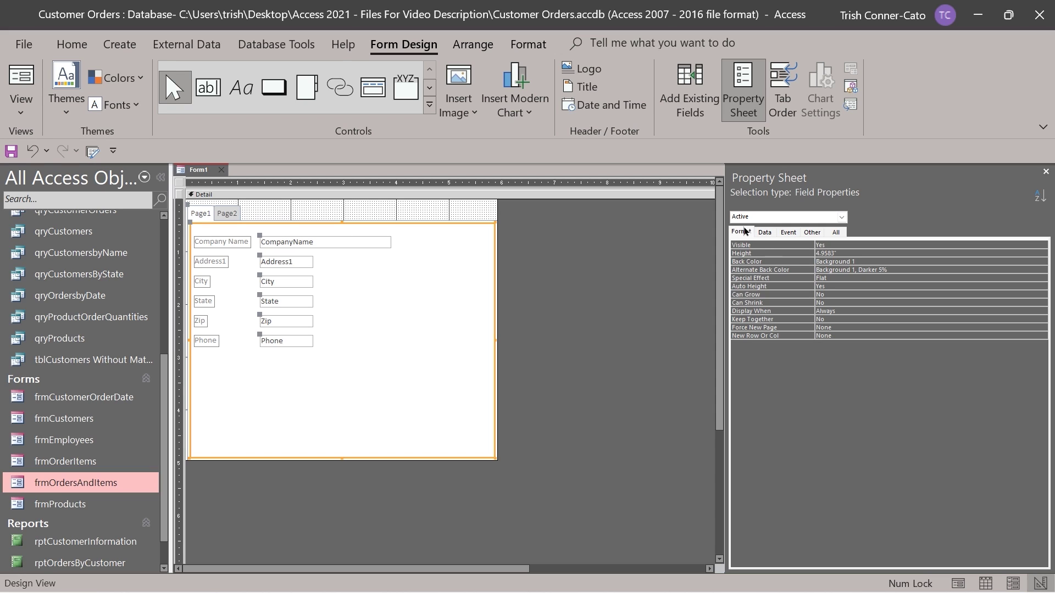
# Change Page1's Name property to 'Customer Info'
pyautogui.click(764, 233)
pyautogui.click(788, 232)
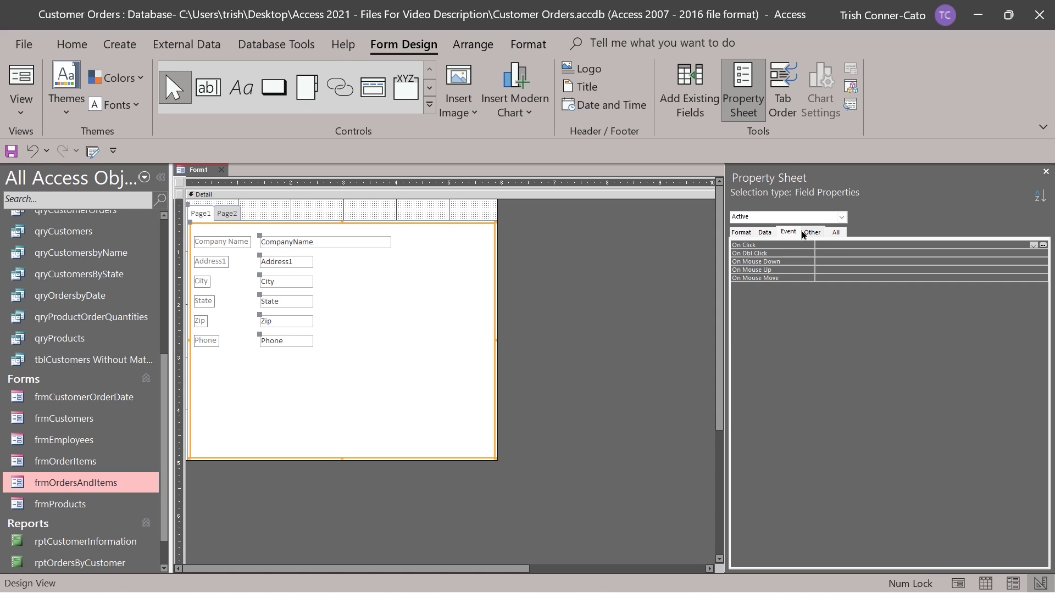
pyautogui.click(810, 233)
pyautogui.click(836, 235)
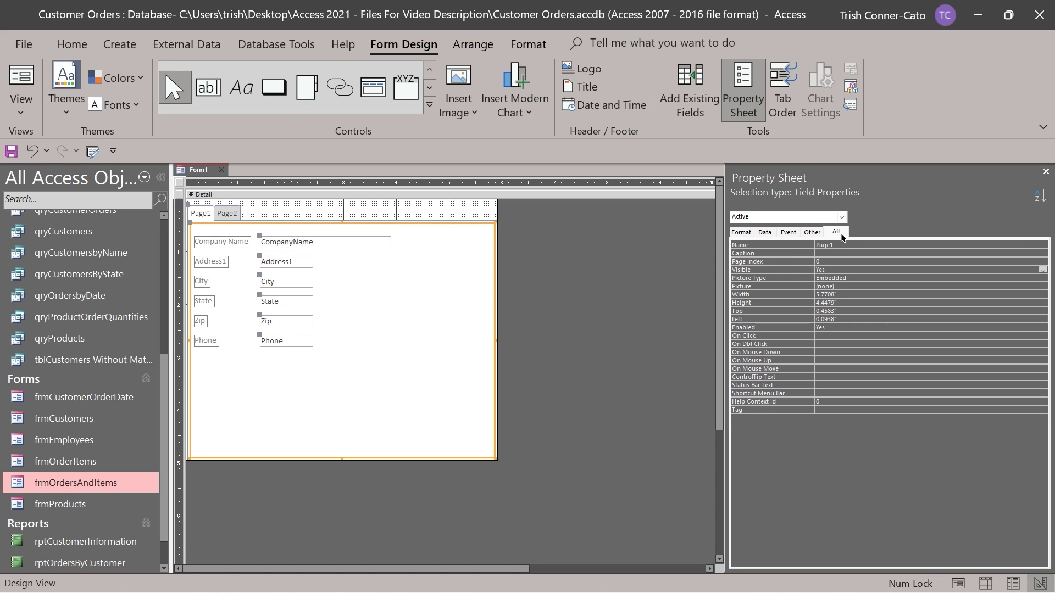
pyautogui.click(813, 235)
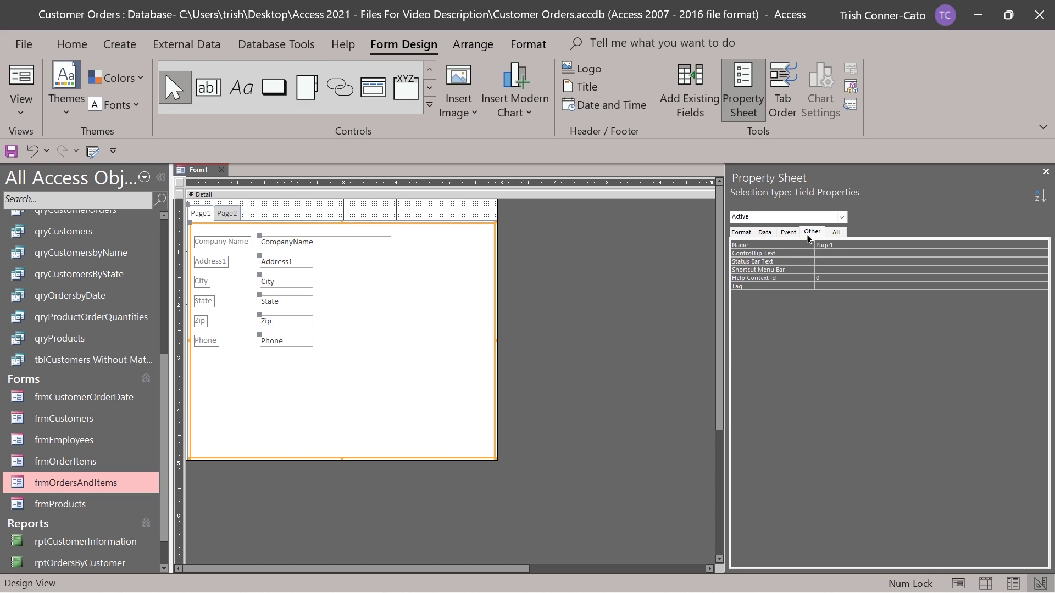
pyautogui.click(834, 233)
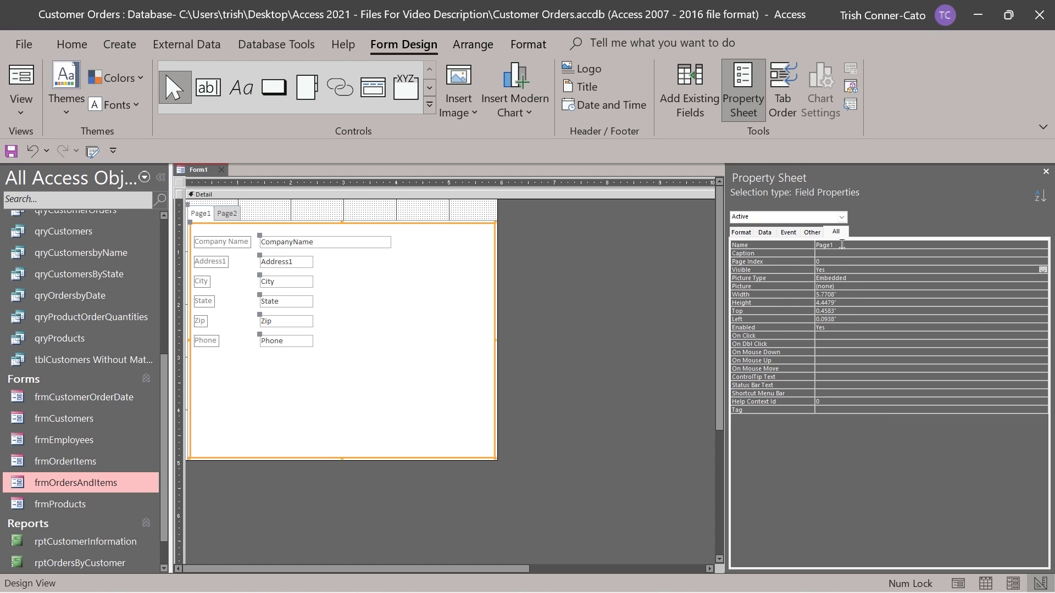
pyautogui.moveTo(841, 243); pyautogui.dragTo(804, 245)
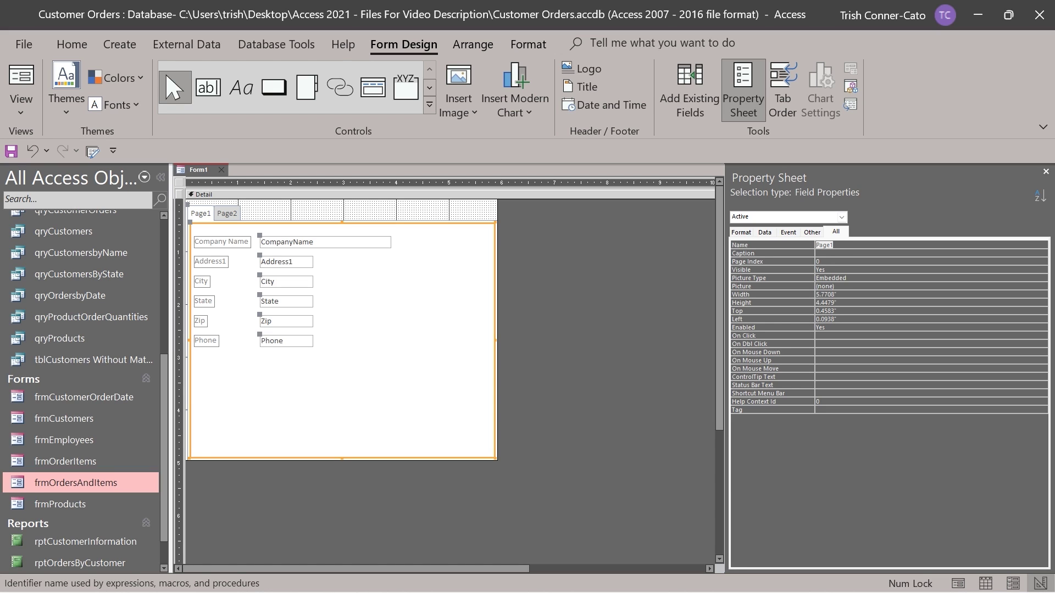
pyautogui.press('BackSpace')
pyautogui.write('Customer Info')
pyautogui.press('Return')
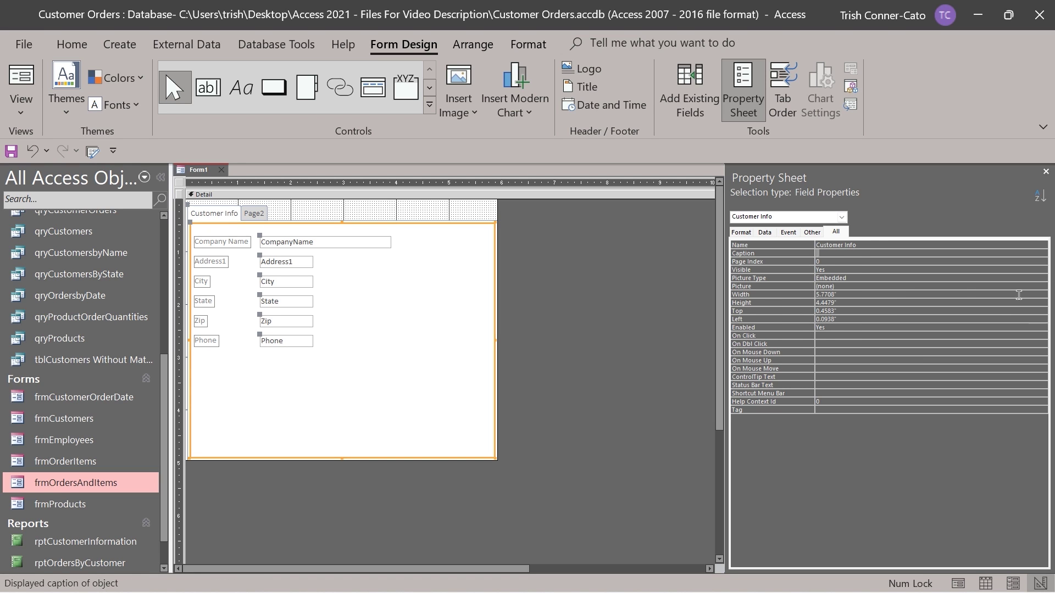
# Set the Page2 tab's Name property to 'Status'
pyautogui.click(253, 214)
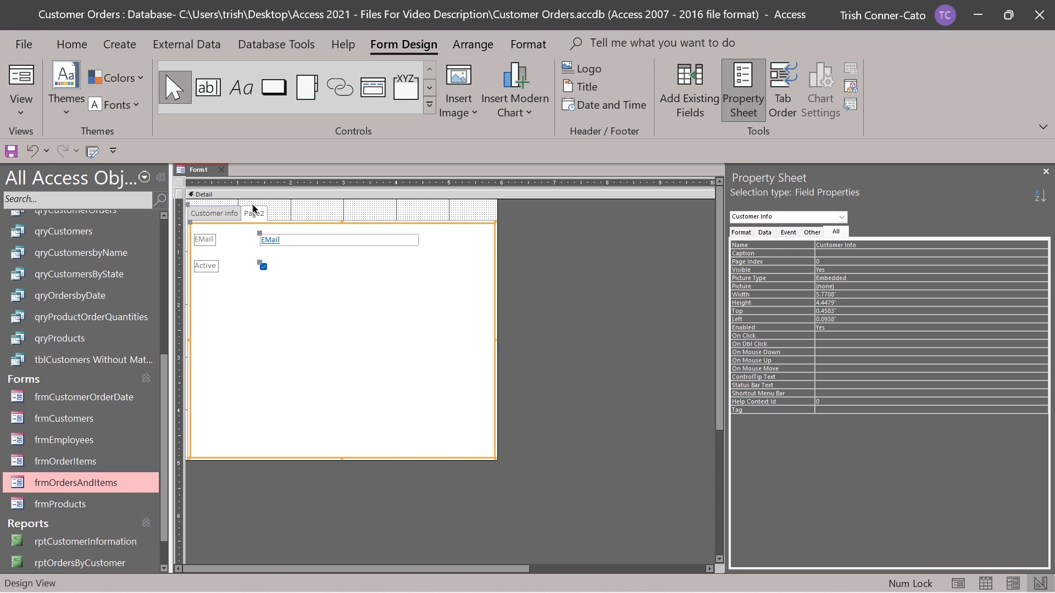
pyautogui.click(246, 215)
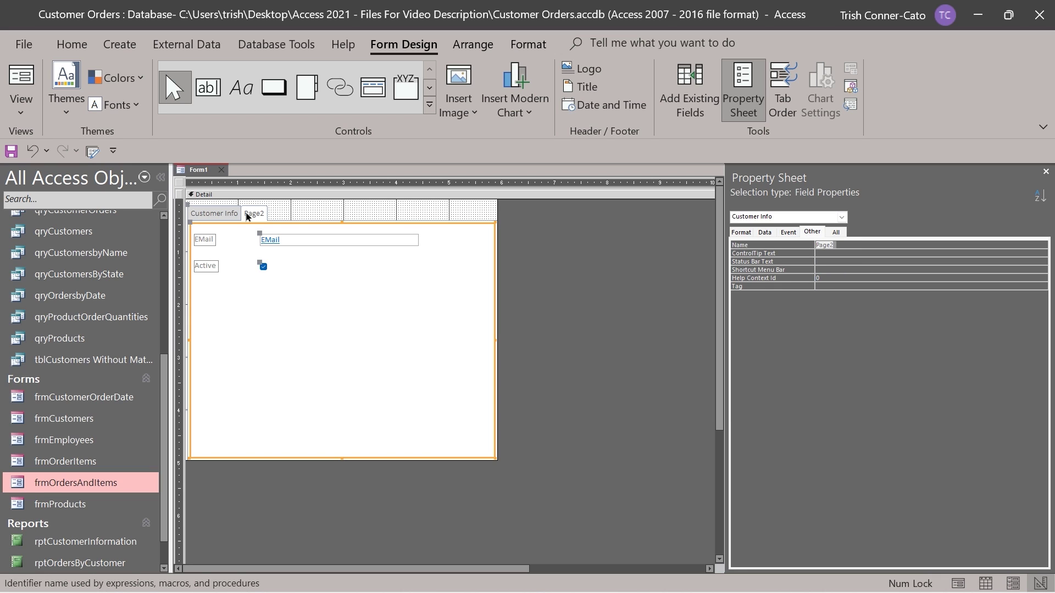
pyautogui.write('Status')
pyautogui.press('Return')
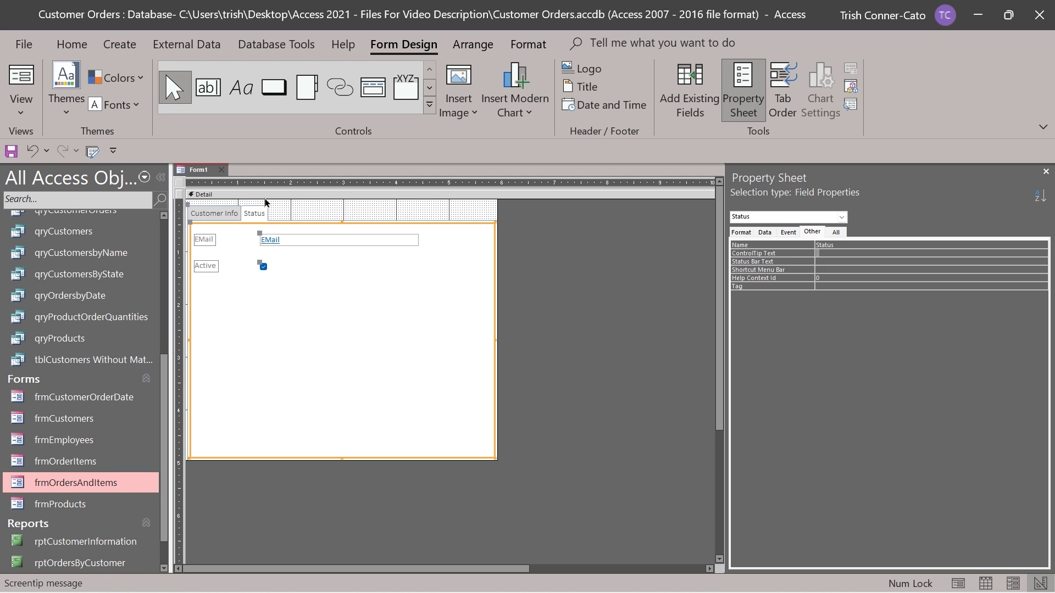
# Add a Form Header/Footer and enlarge the header section
pyautogui.rightClick(238, 196)
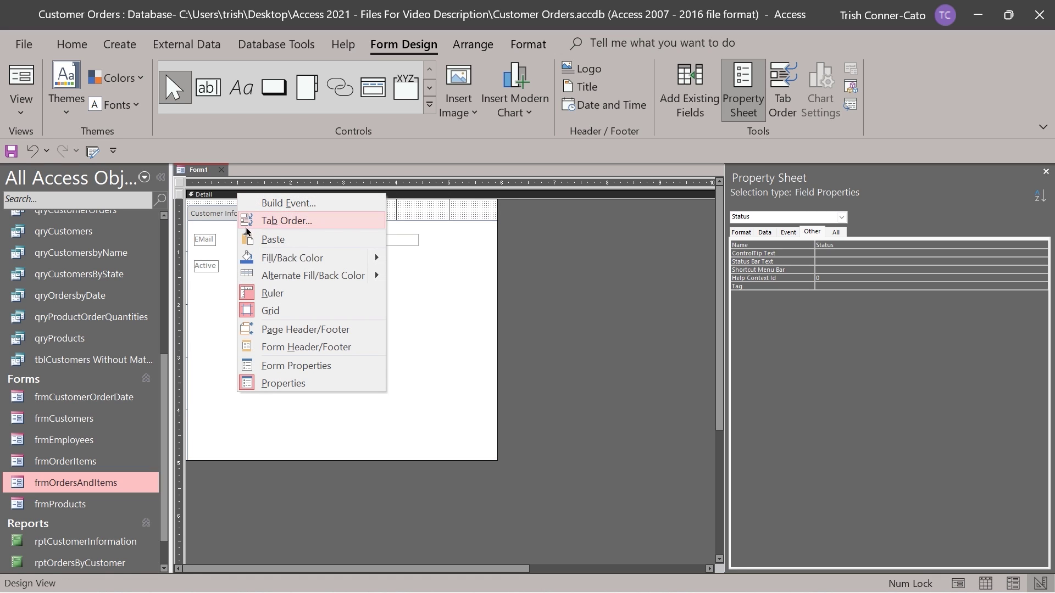
pyautogui.click(281, 349)
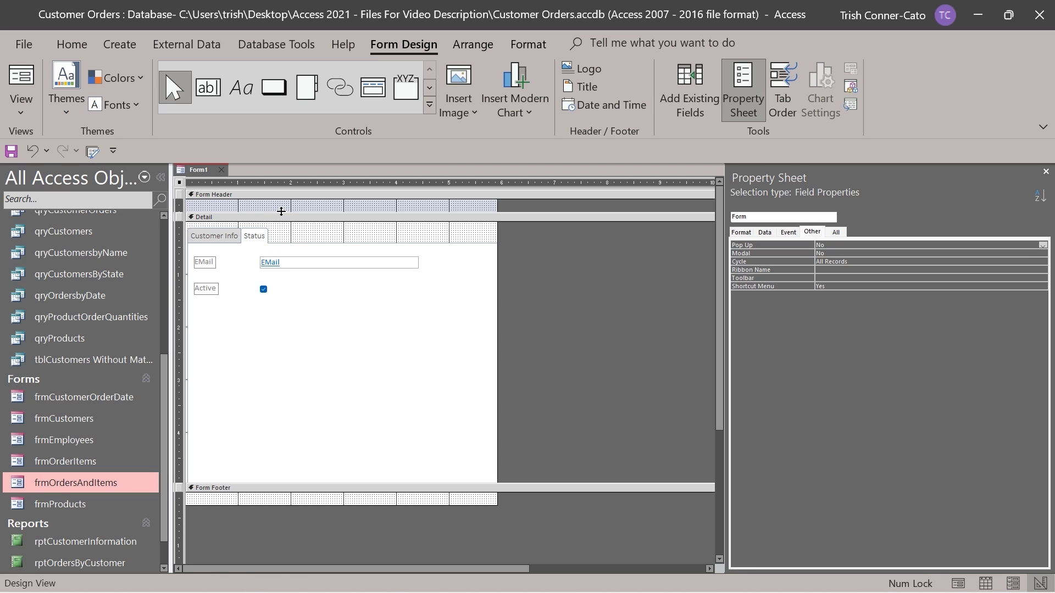
pyautogui.moveTo(281, 217); pyautogui.dragTo(280, 235)
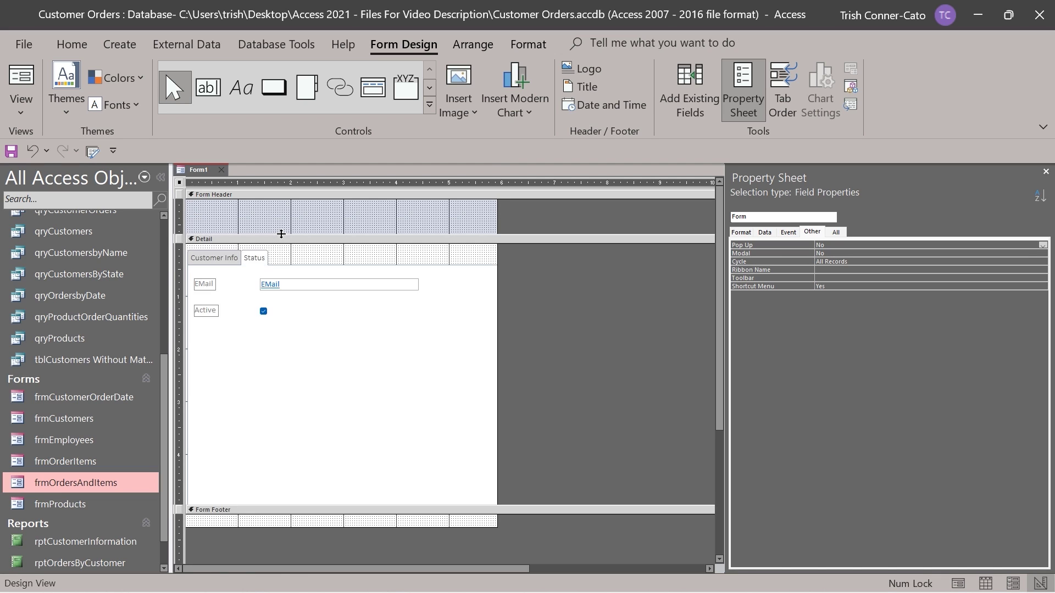
# Draw a header label reading 'Customer Information Form'
pyautogui.click(238, 95)
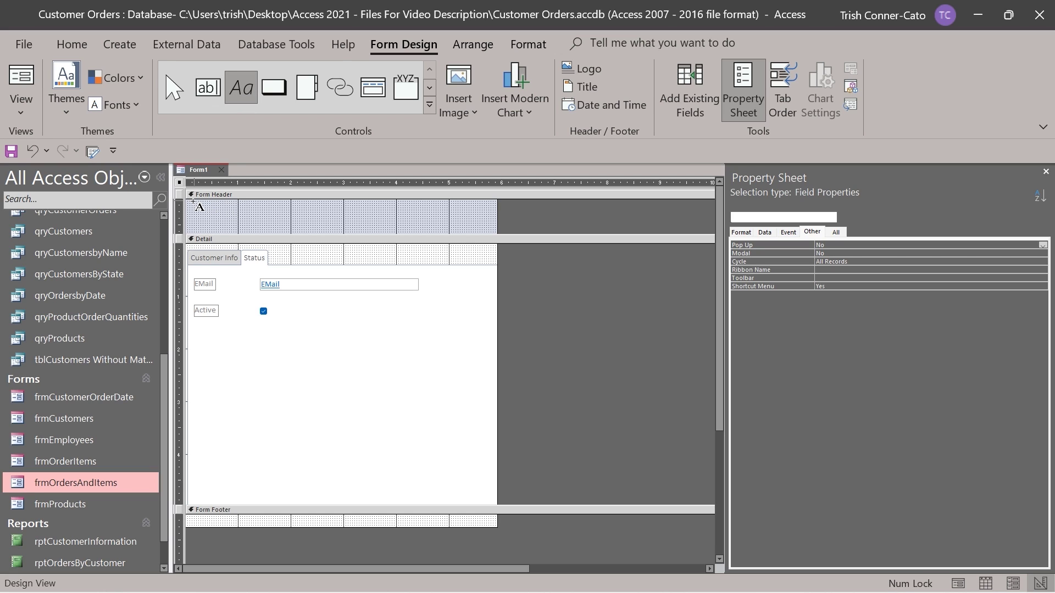
pyautogui.moveTo(193, 202); pyautogui.dragTo(328, 220)
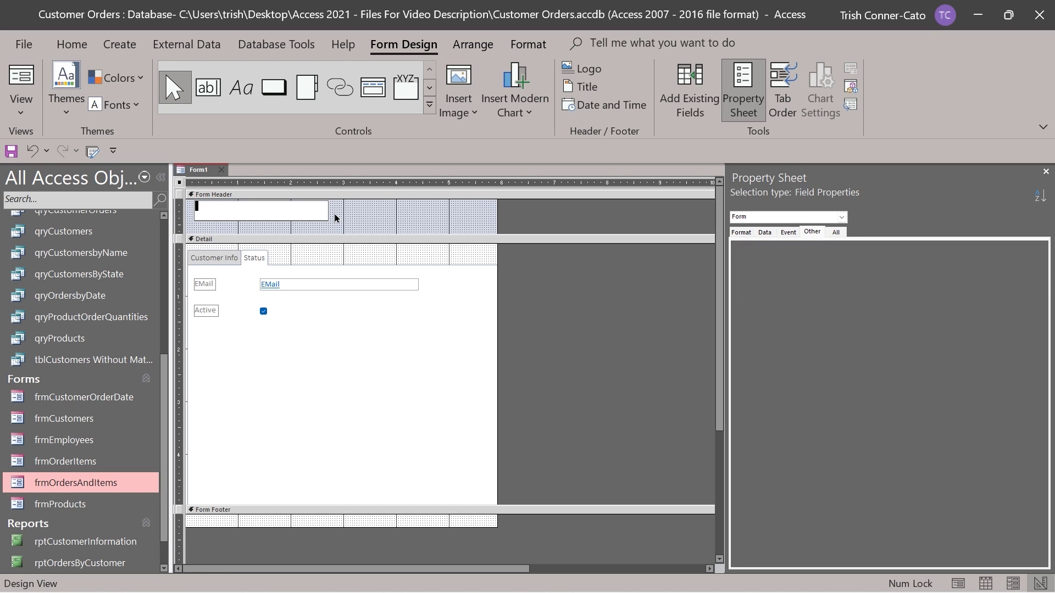
pyautogui.write('Customer Information Form')
pyautogui.click(365, 316)
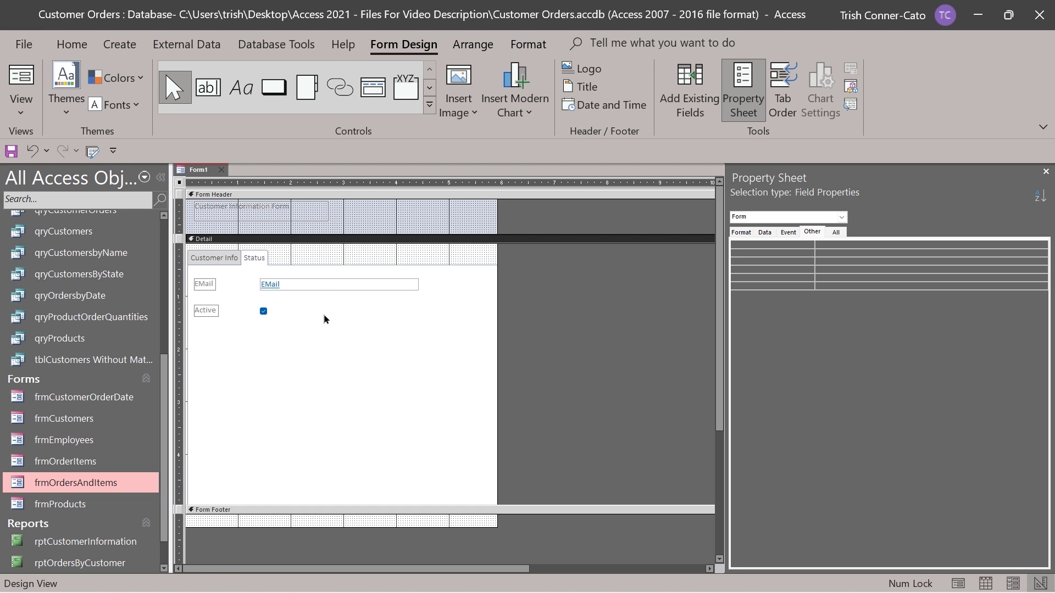
pyautogui.rightClick(203, 176)
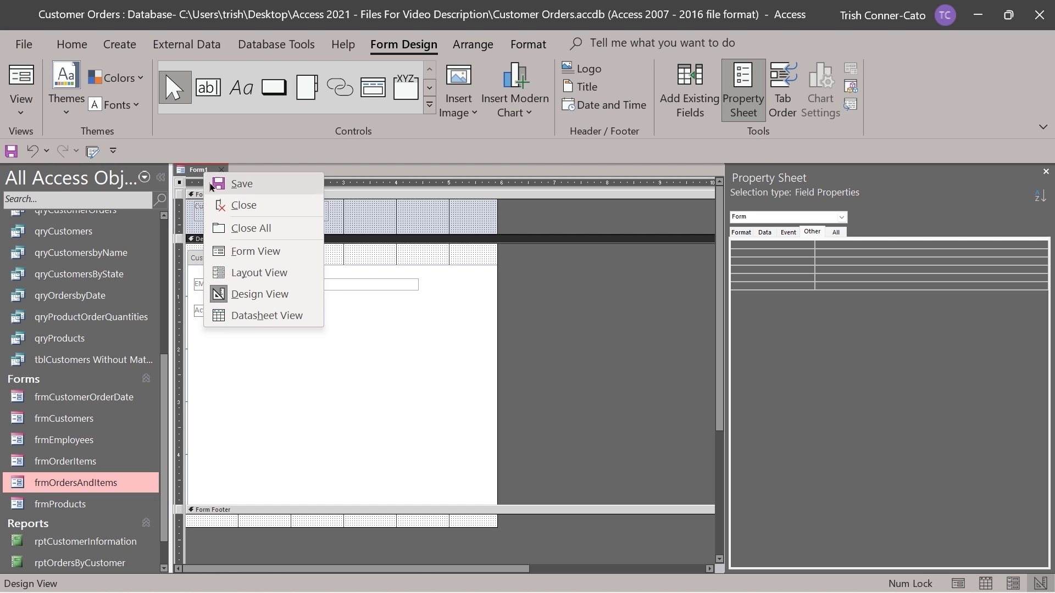
# Preview Form1 in Form View, return to Design View, and select the Customer Info page
pyautogui.click(246, 242)
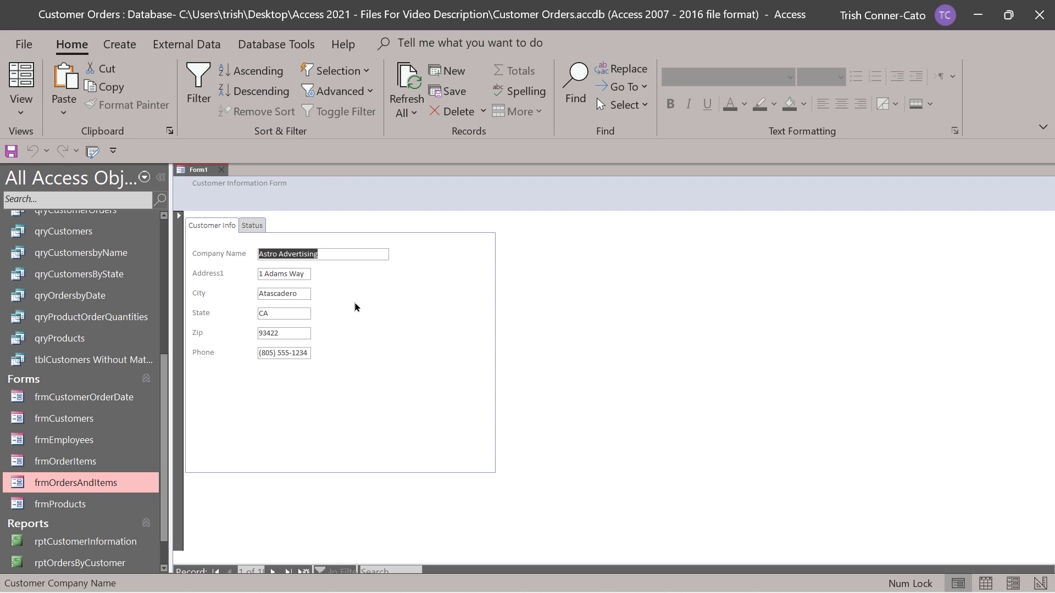
pyautogui.rightClick(196, 172)
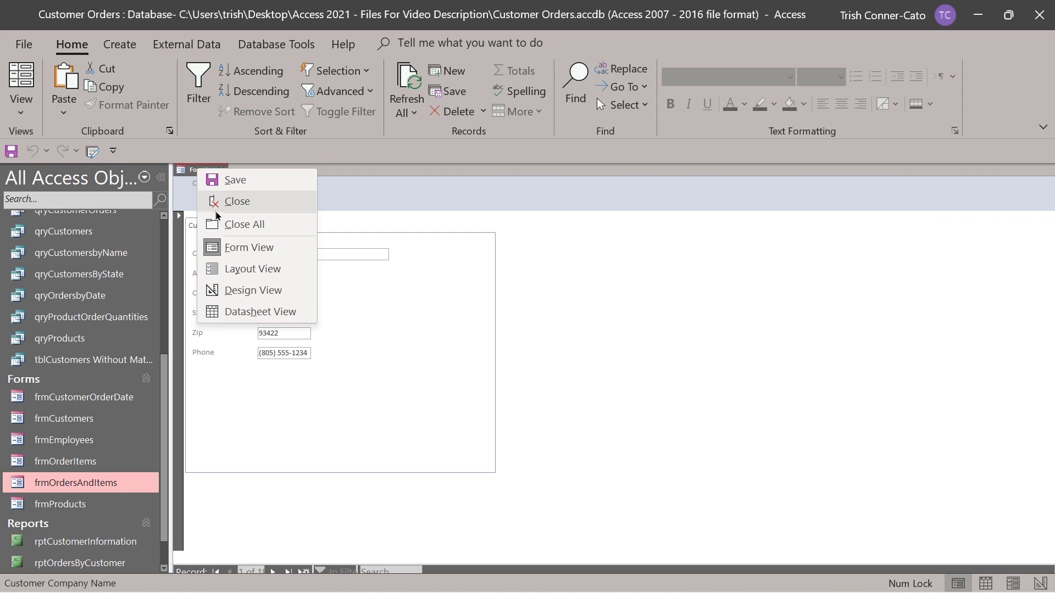
pyautogui.click(230, 224)
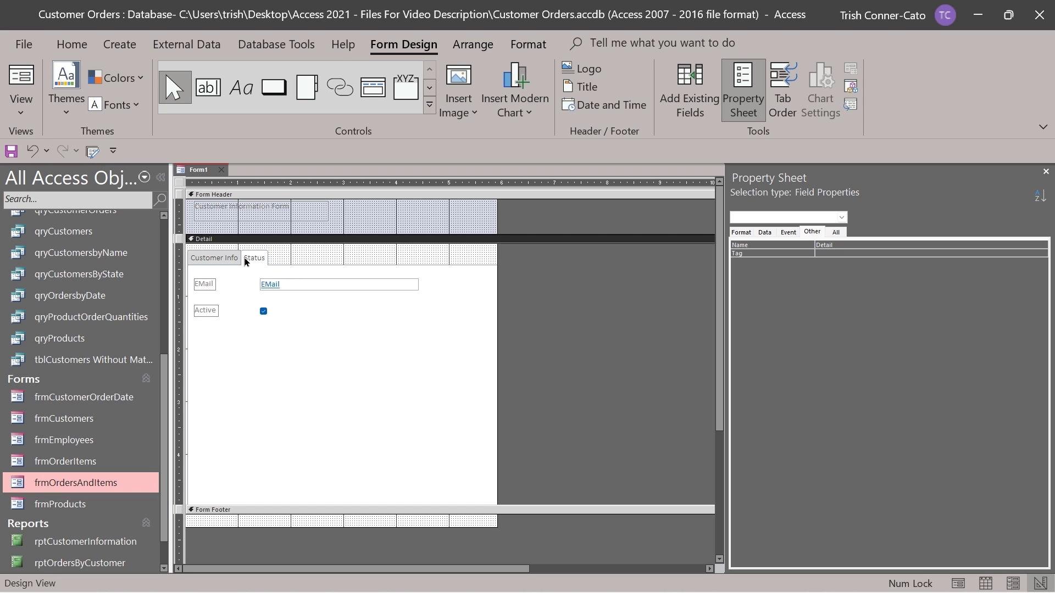
pyautogui.click(227, 261)
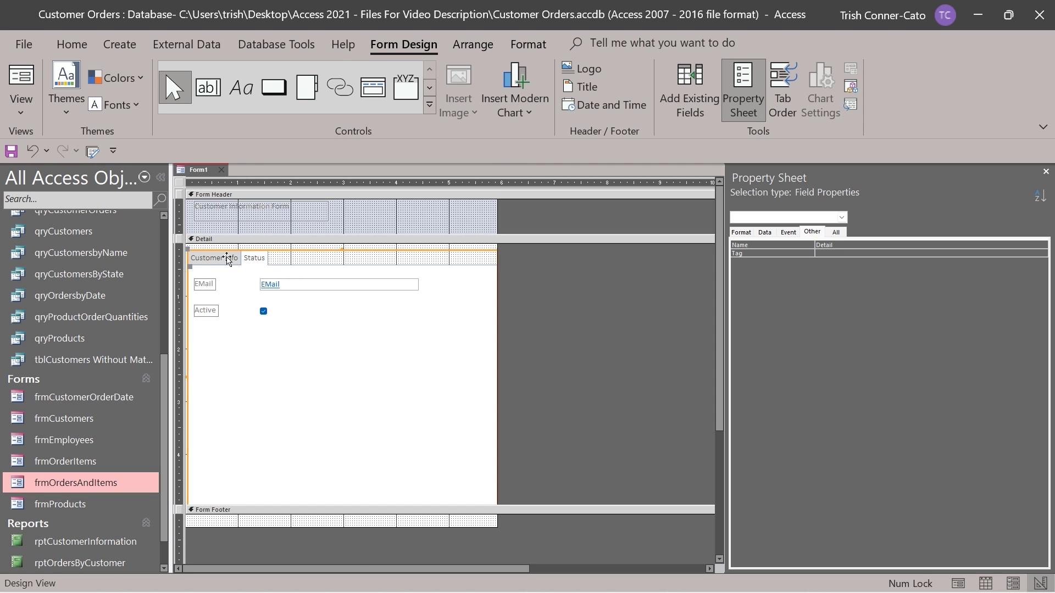
# Open the Page Order dialog and cancel it, keeping Customer Info before Status
pyautogui.rightClick(227, 261)
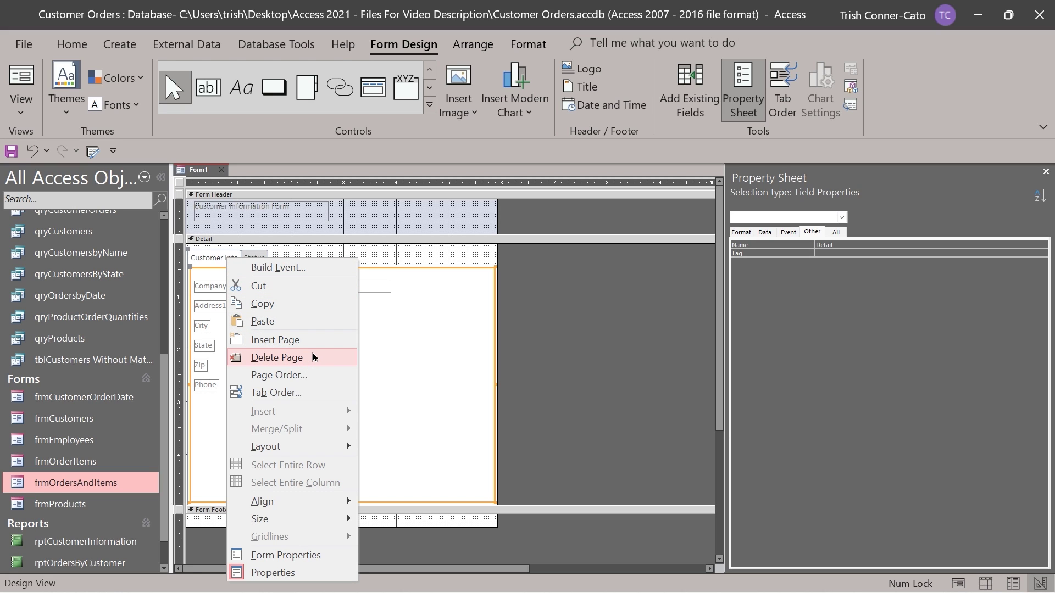
pyautogui.click(294, 377)
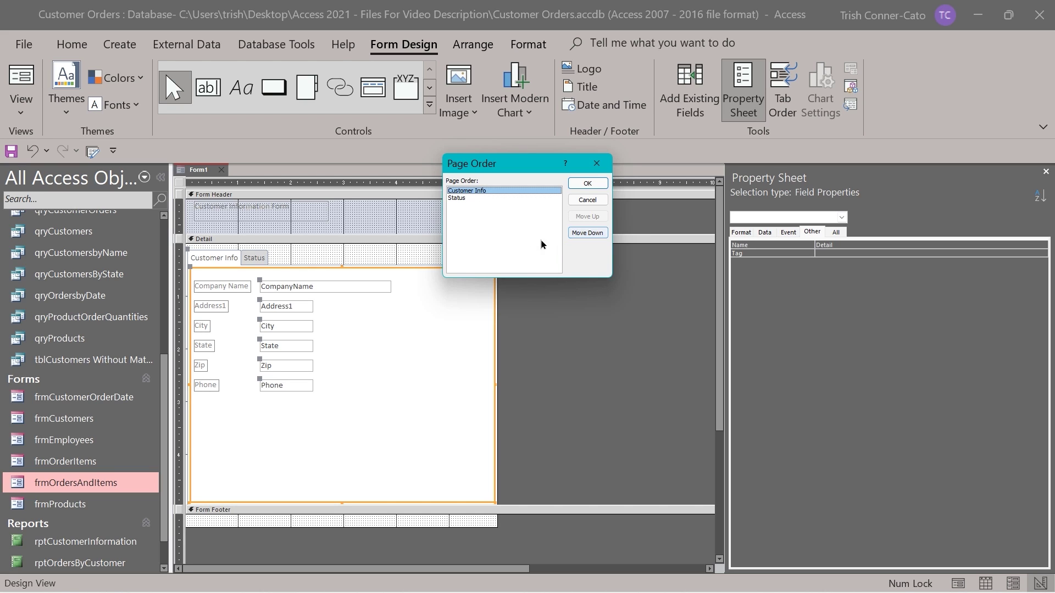
pyautogui.click(587, 200)
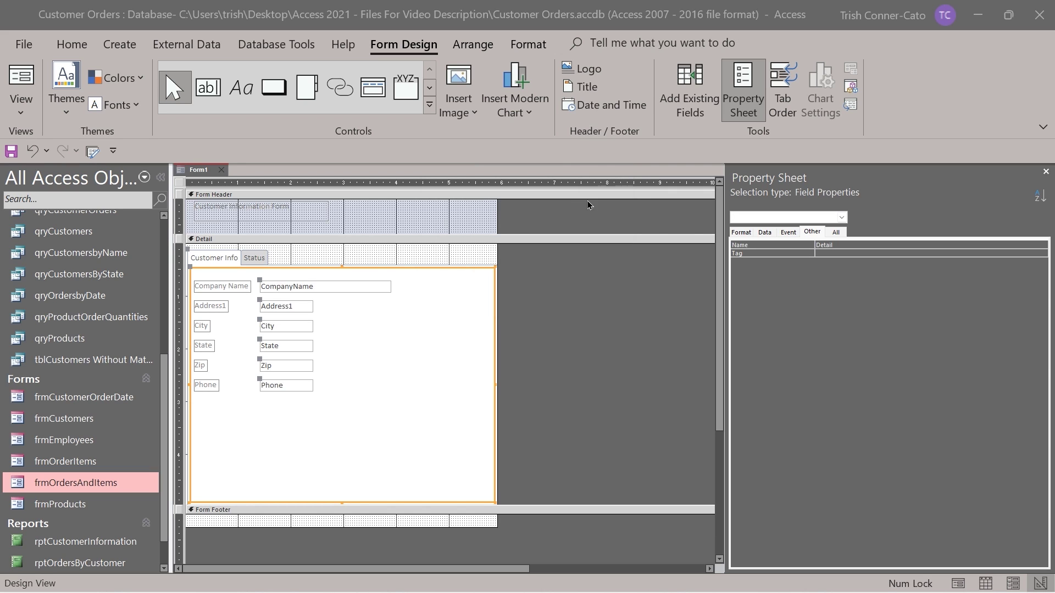
# Bring the Status page into view, showing its EMail box and Active checkbox
pyautogui.rightClick(248, 260)
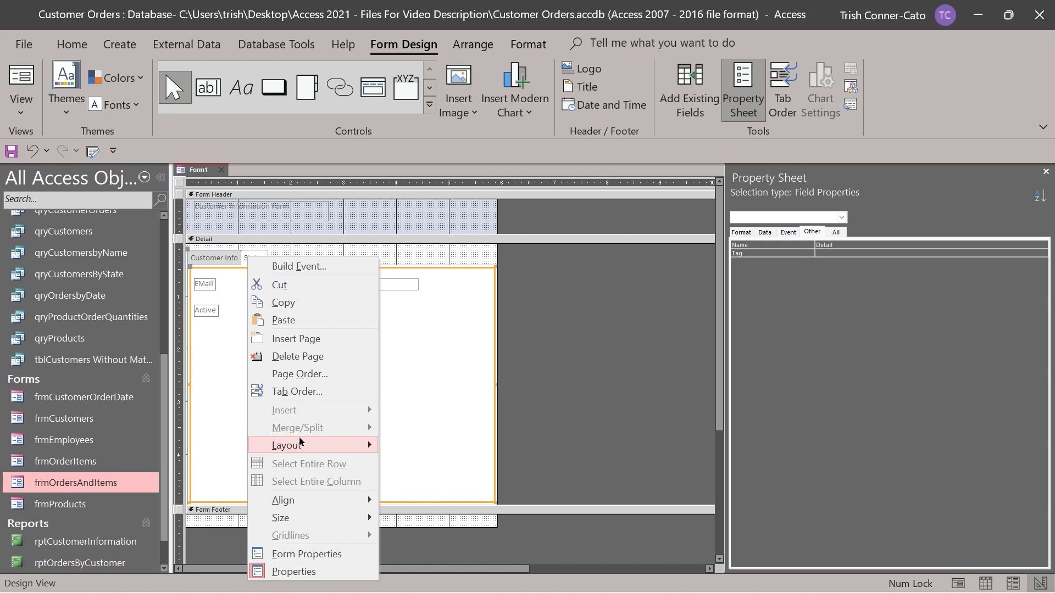
pyautogui.moveTo(300, 441)
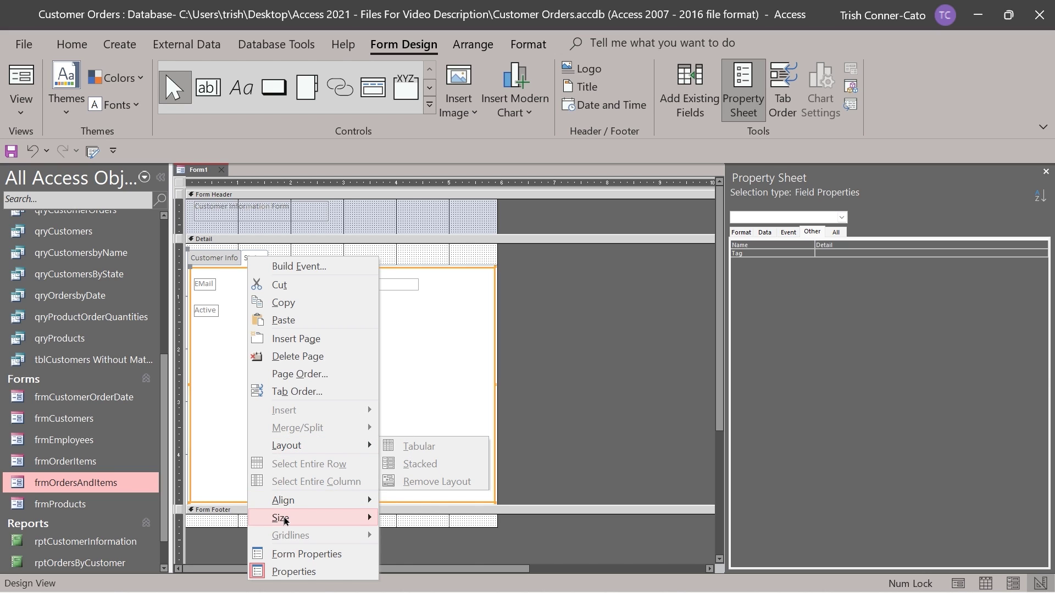
pyautogui.moveTo(286, 505)
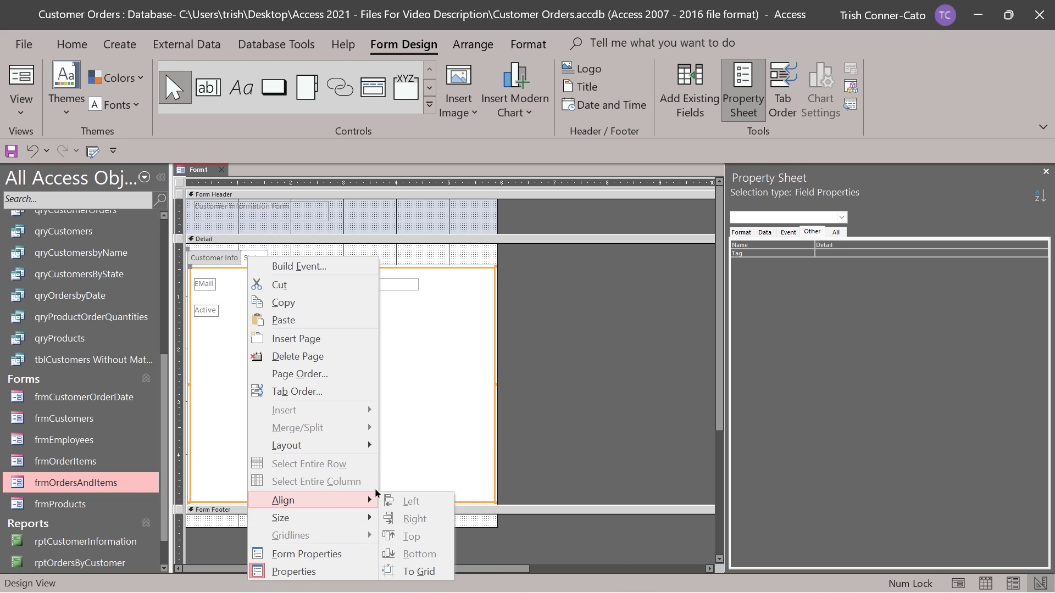
pyautogui.click(437, 296)
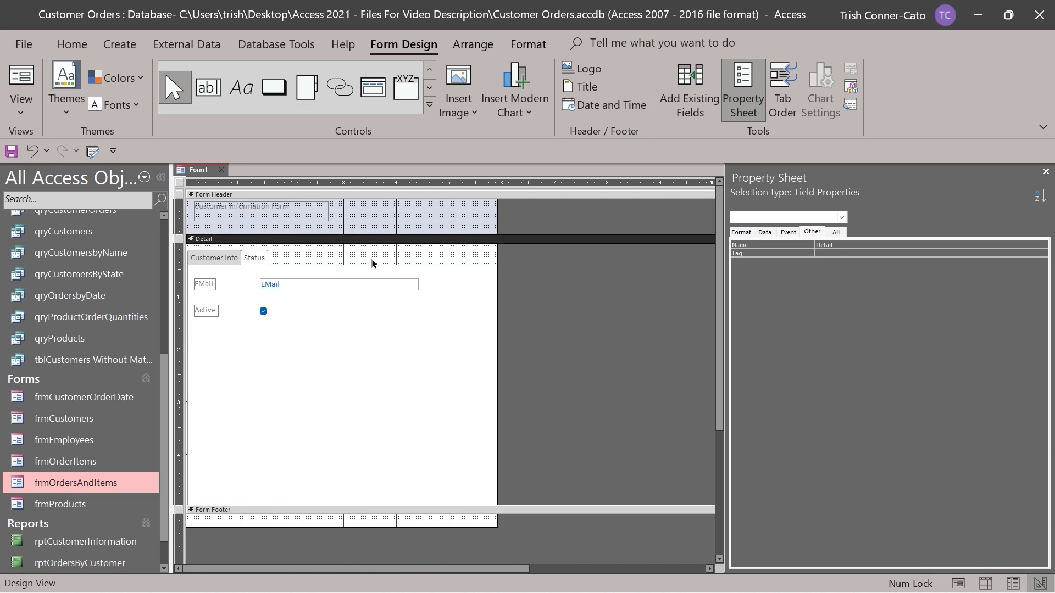
pyautogui.rightClick(202, 176)
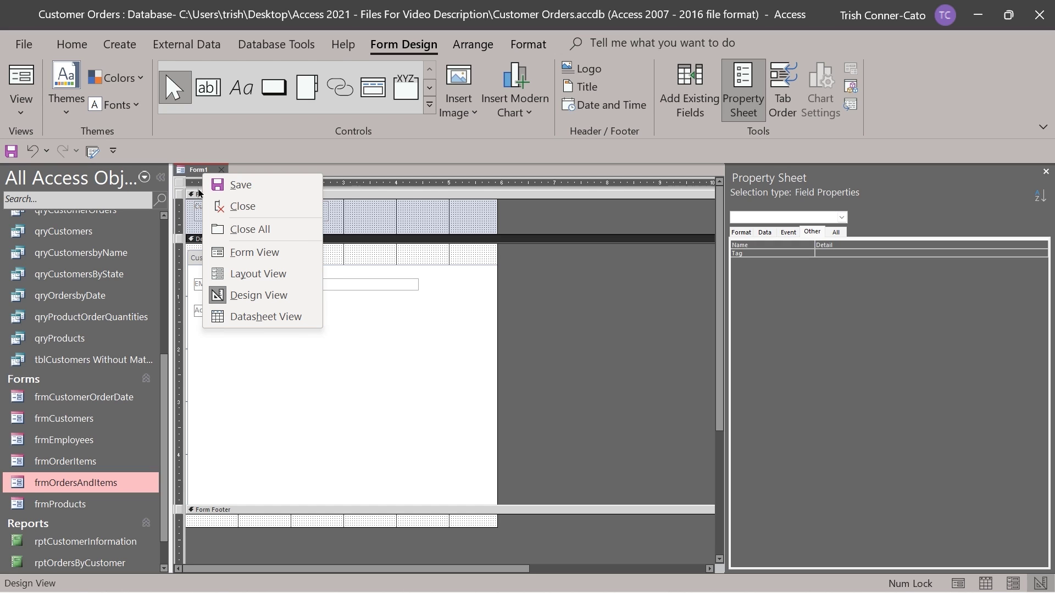
# Save Form1 under the name 'frmCustomerInformation'
pyautogui.click(240, 185)
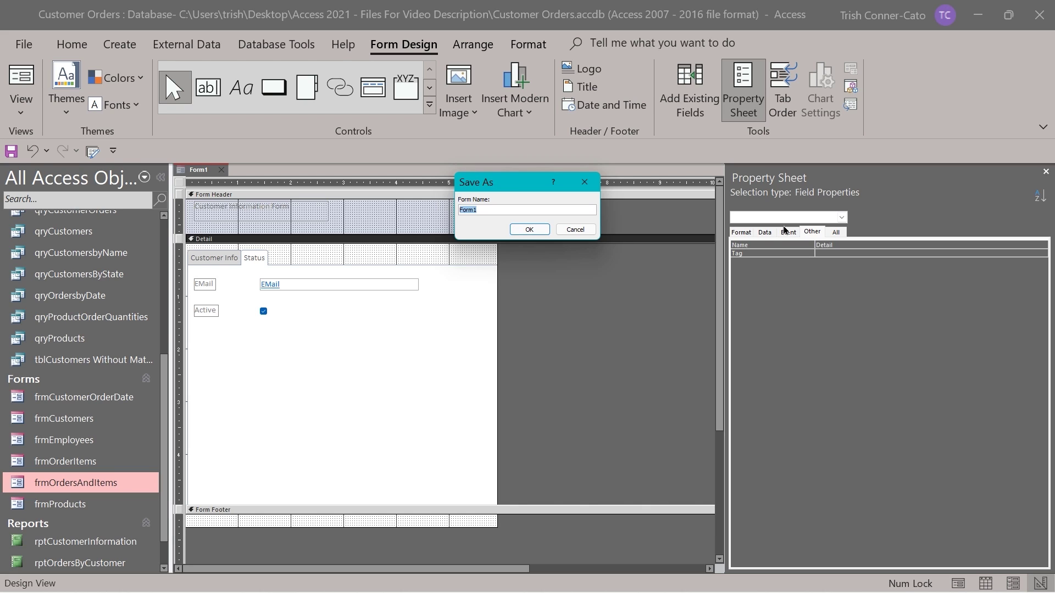
pyautogui.write('frmCustomerInformation')
pyautogui.click(541, 229)
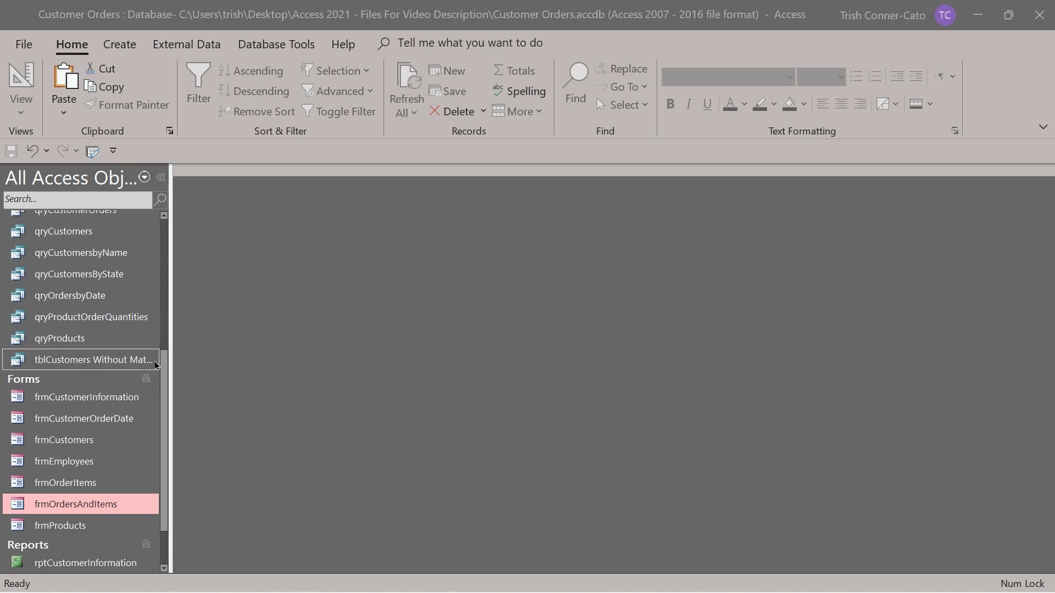
# With frmProducts selected, create a Split Form from More Forms
pyautogui.click(54, 527)
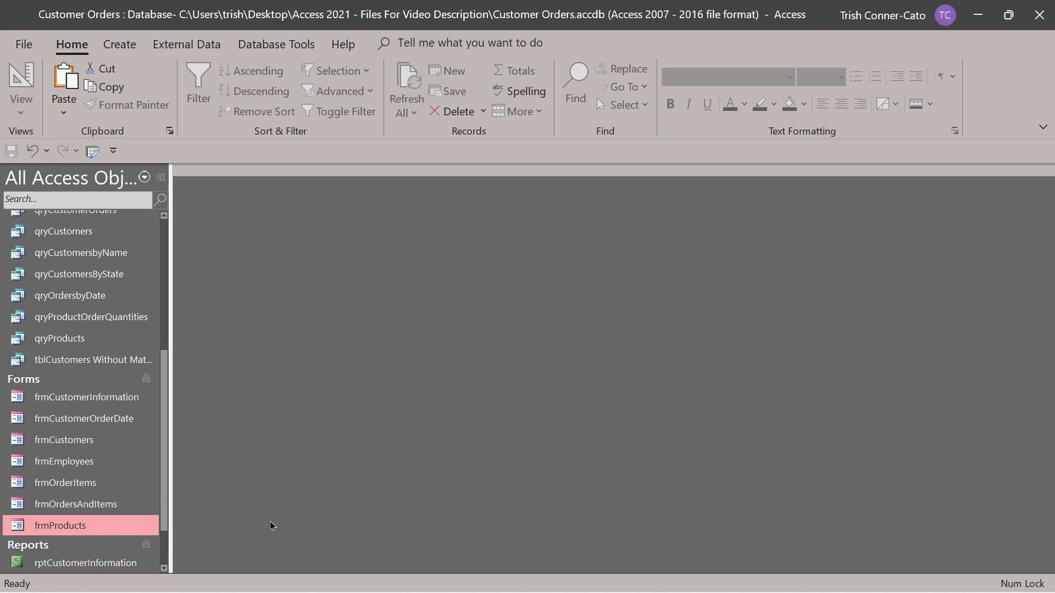
pyautogui.click(127, 51)
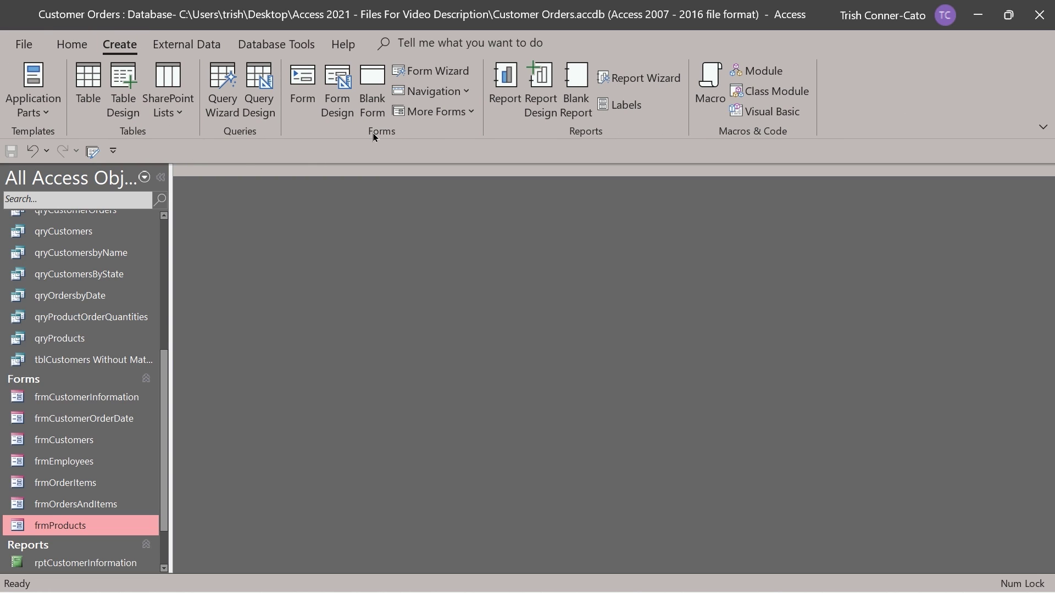
pyautogui.click(469, 112)
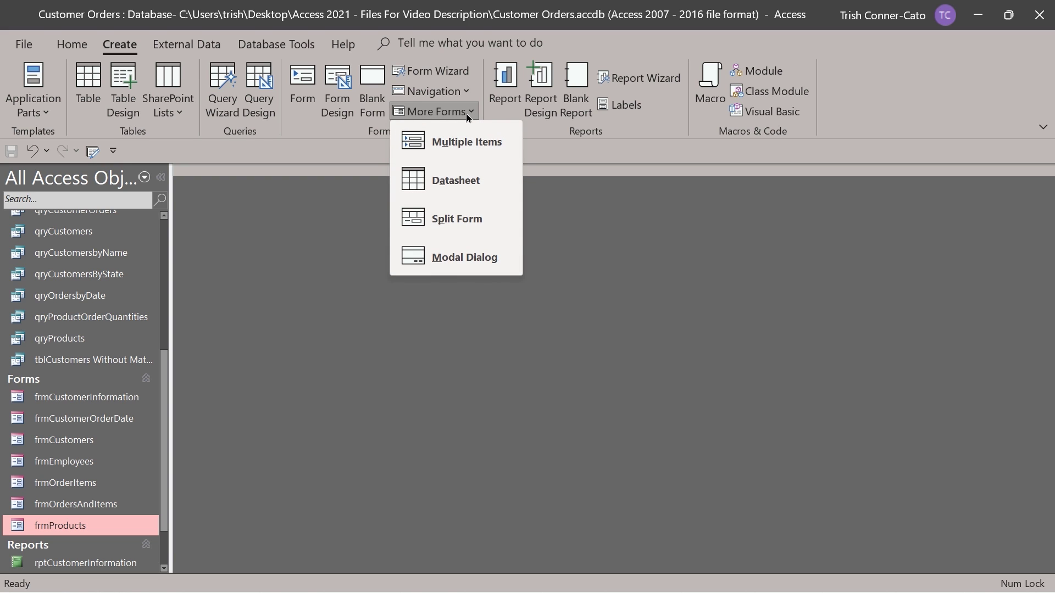
pyautogui.click(453, 220)
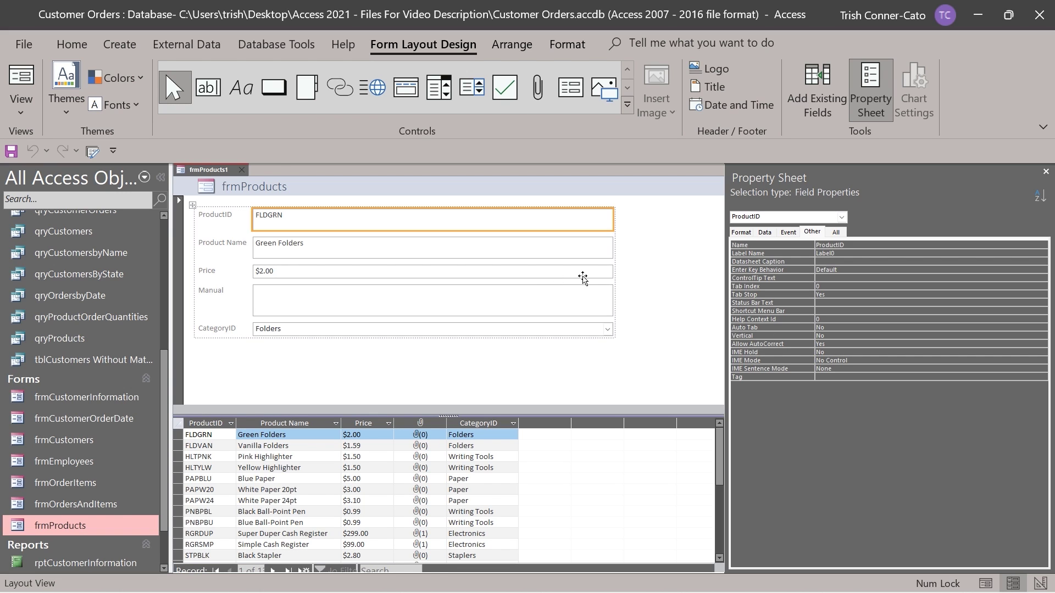
# Hide the Property Sheet and delete the logo from the form header
pyautogui.click(1046, 172)
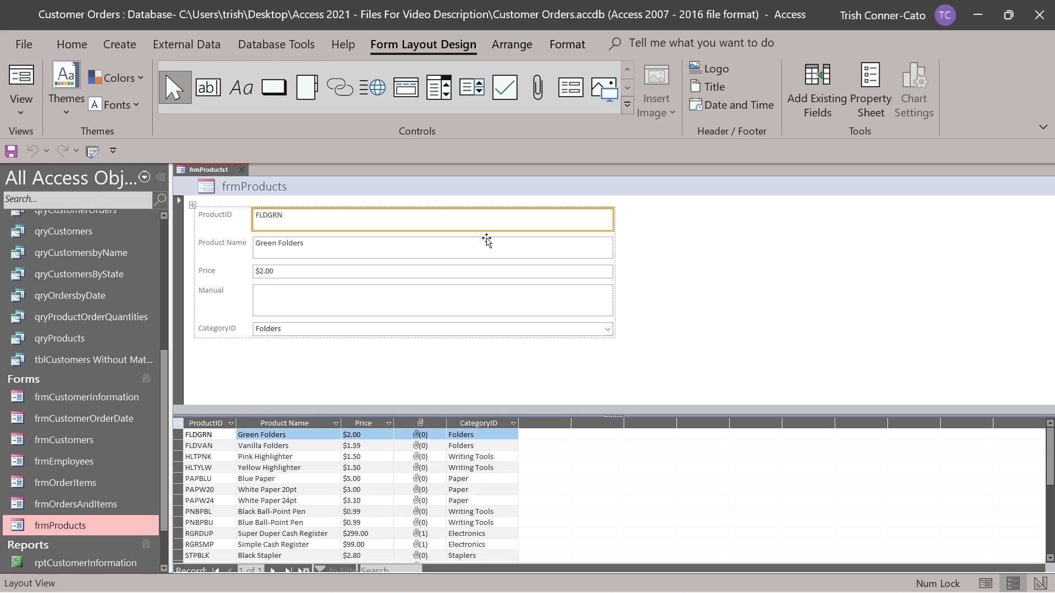
pyautogui.click(207, 188)
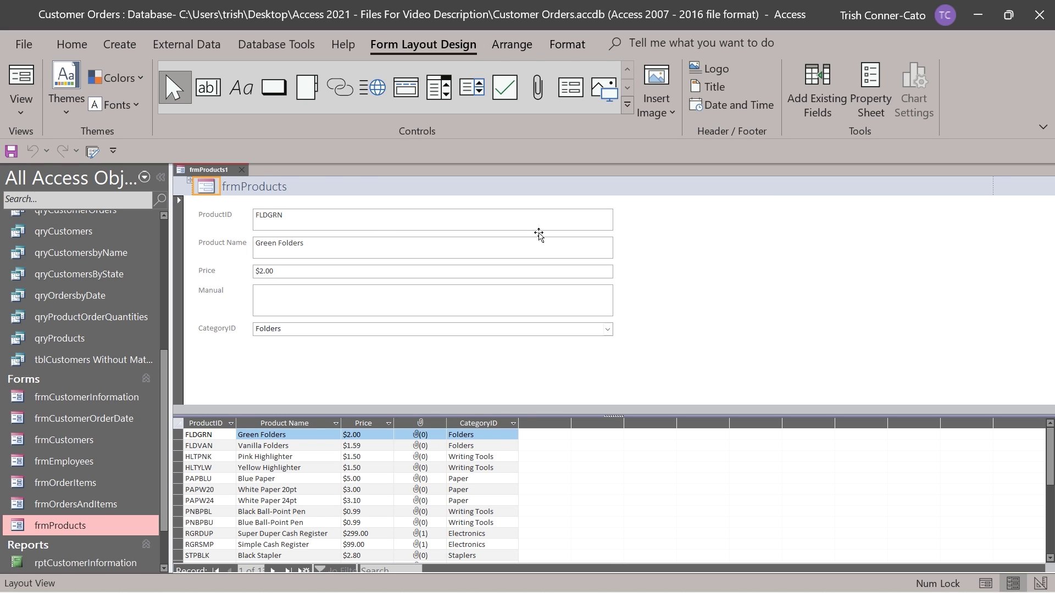
pyautogui.press('Delete')
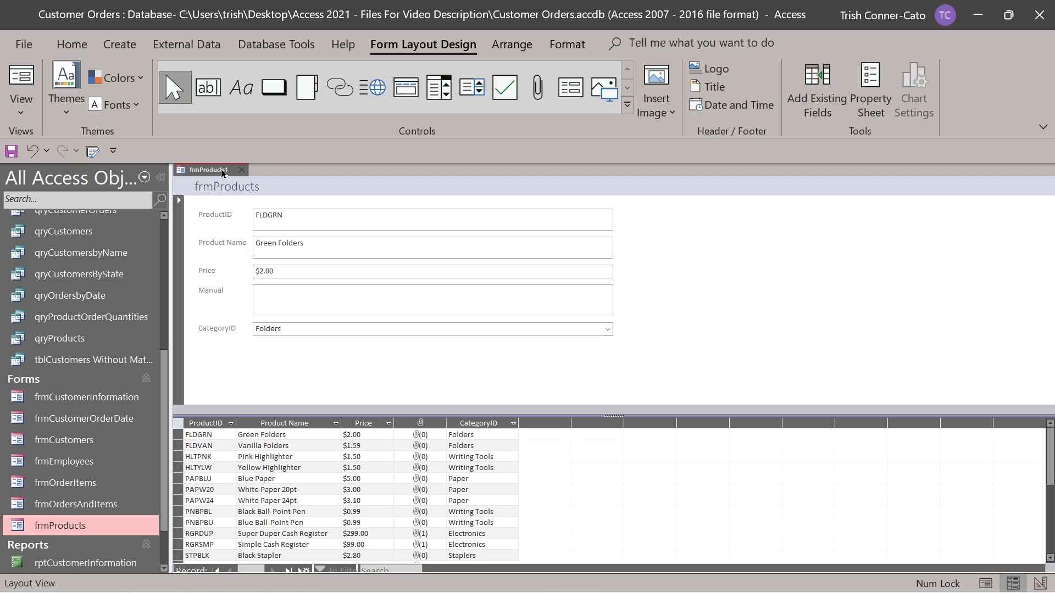
# Change the form heading from frmProducts to 'Products Split Form'
pyautogui.click(206, 187)
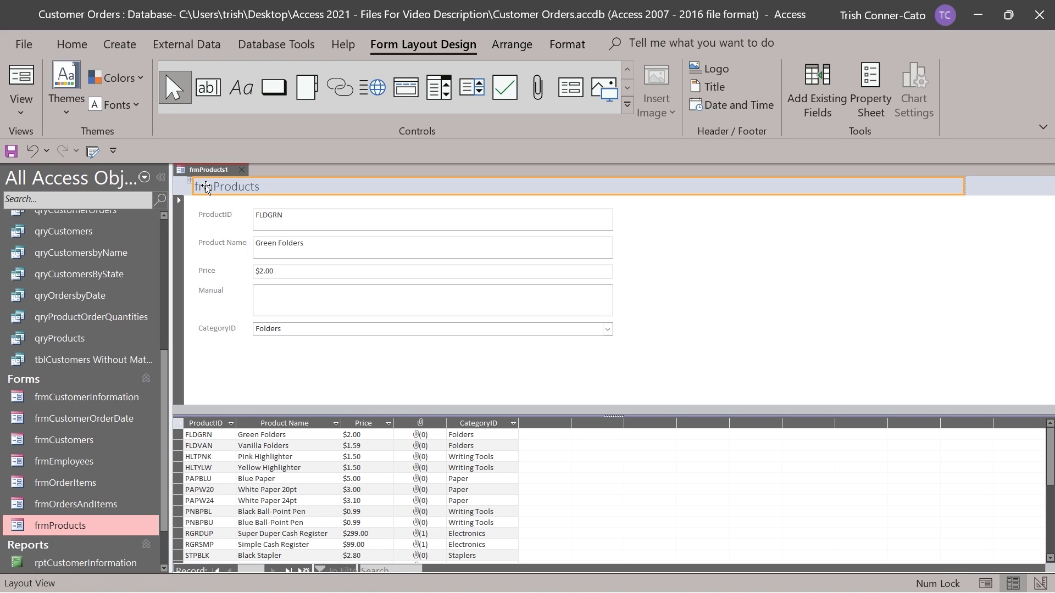
pyautogui.click(205, 187)
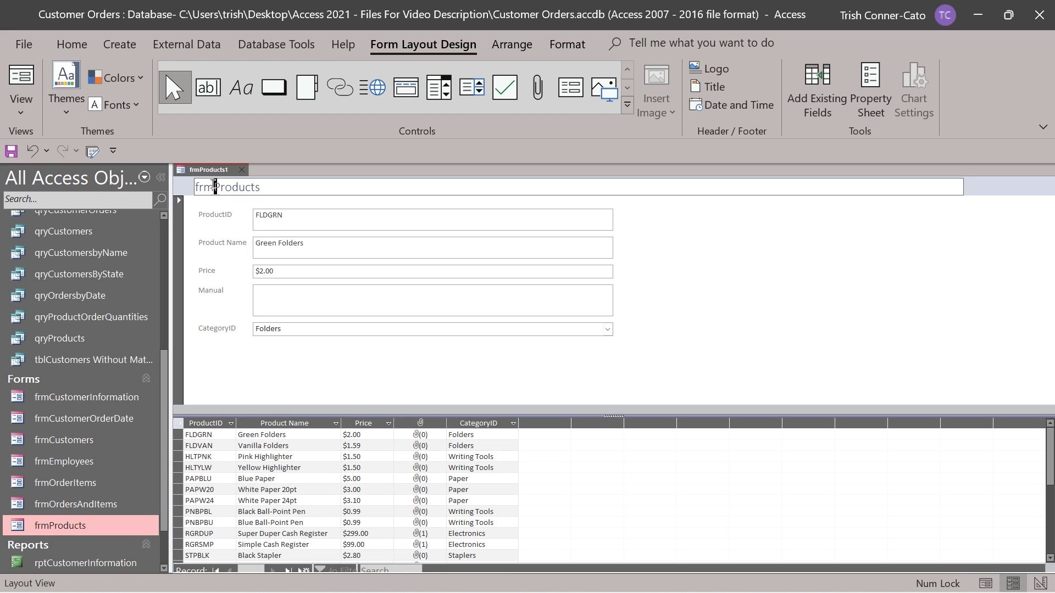
pyautogui.moveTo(214, 187); pyautogui.dragTo(164, 197)
pyautogui.press('BackSpace')
pyautogui.click(251, 193)
pyautogui.write('Split Form')
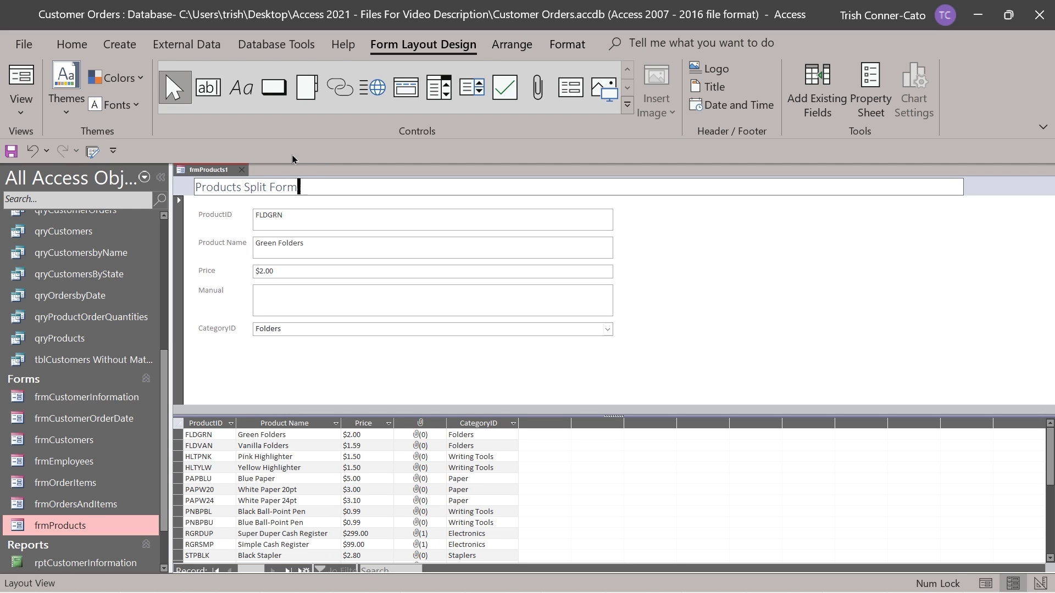
pyautogui.rightClick(212, 171)
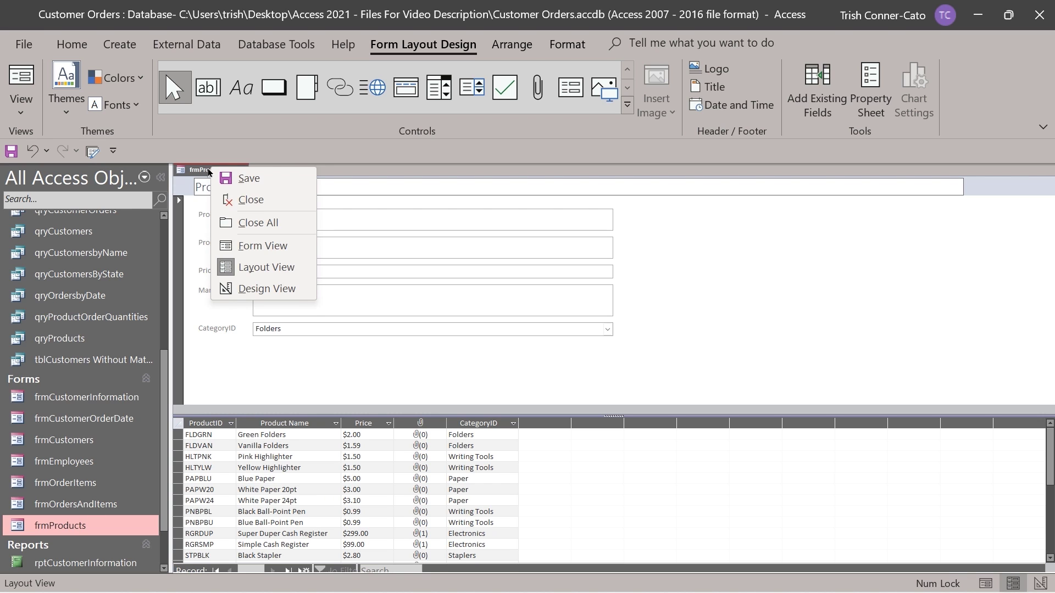
# Run the split form in Form View, browsing through Black Ball-Point Pen to the Blue Paper record
pyautogui.click(236, 245)
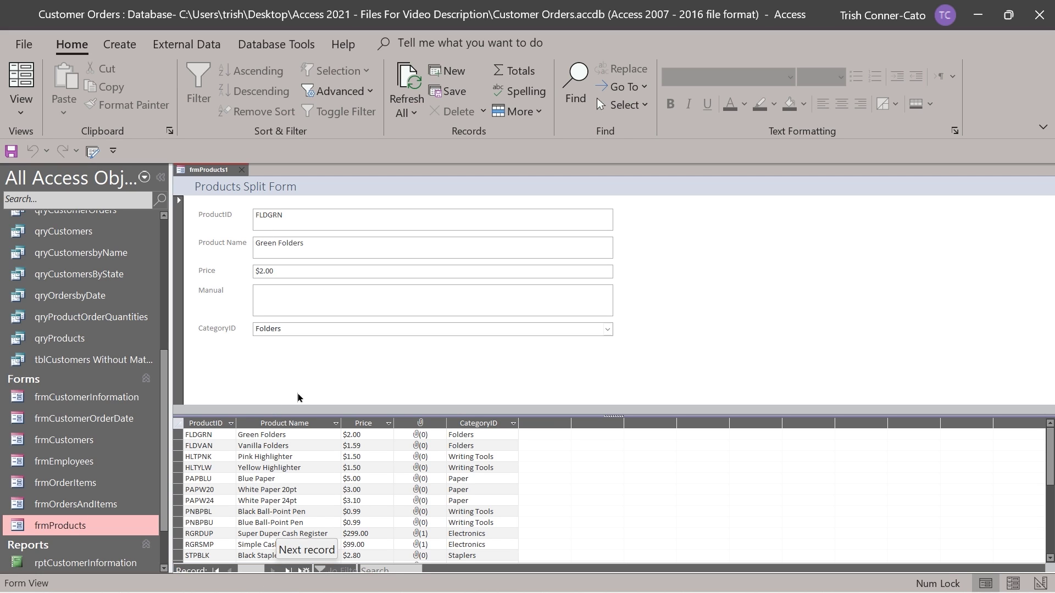
pyautogui.click(302, 368)
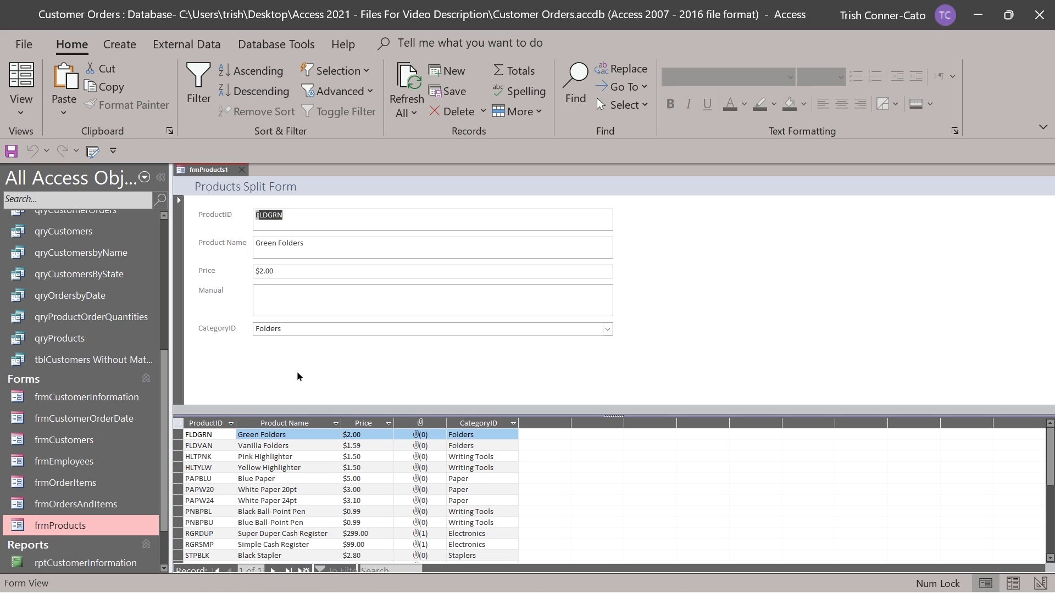
pyautogui.click(272, 572)
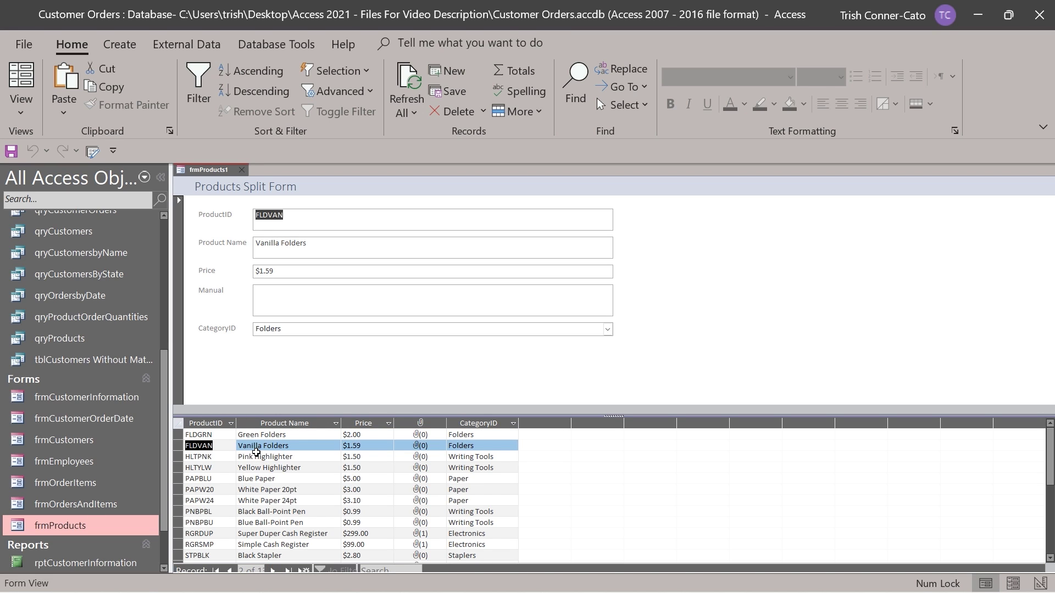
pyautogui.click(247, 511)
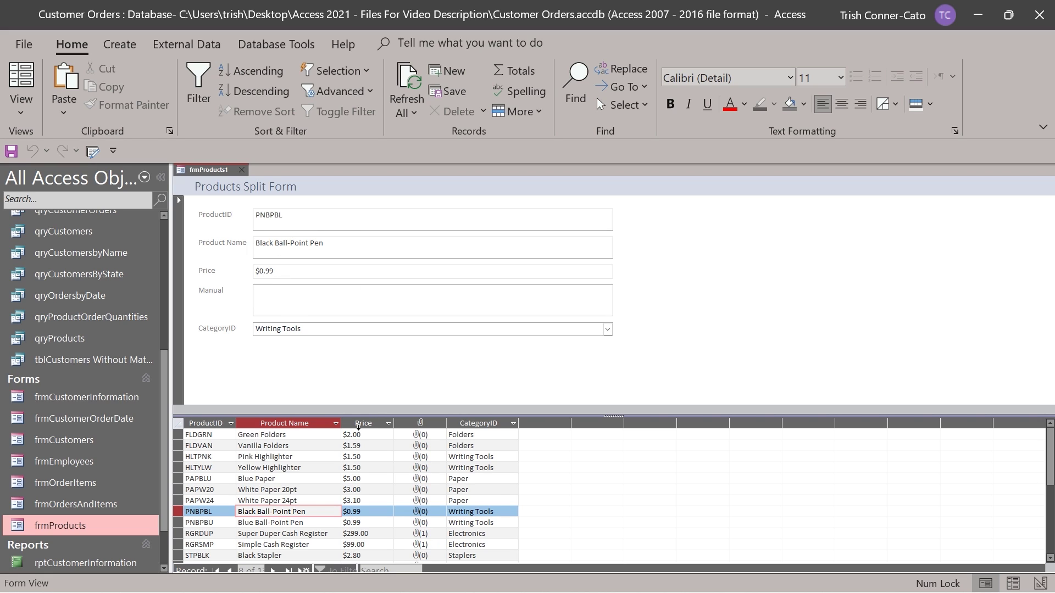
pyautogui.click(302, 479)
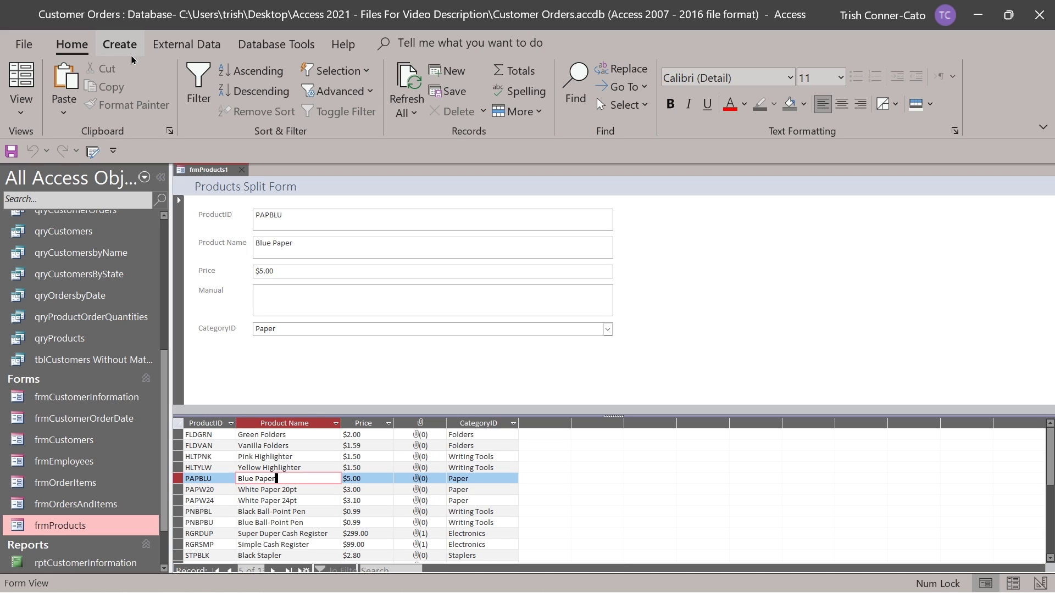
# Save the frmProducts1 split form with the name frmProductsSplit
pyautogui.rightClick(196, 171)
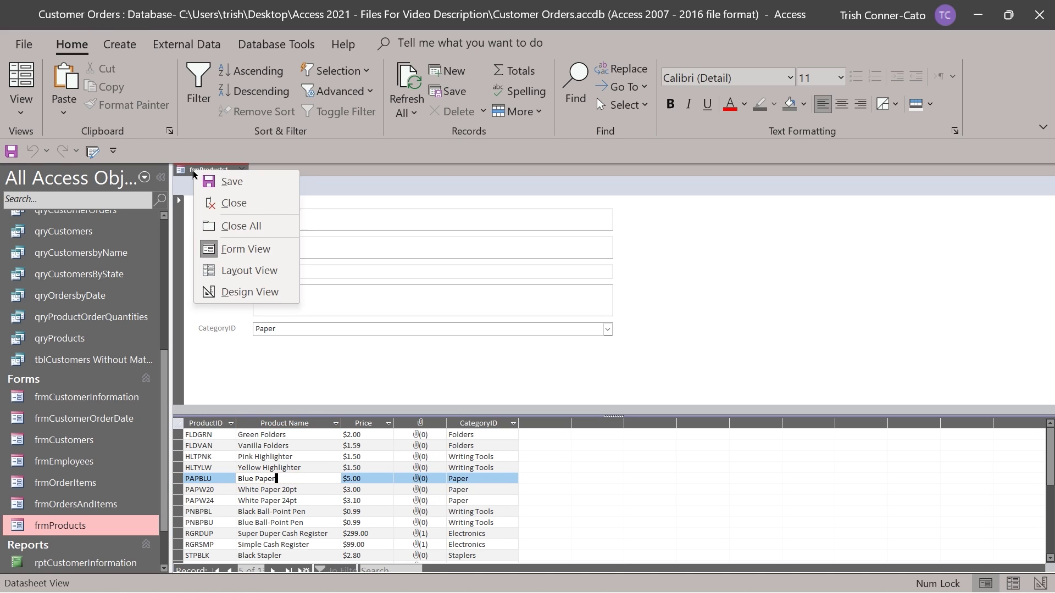
pyautogui.click(219, 182)
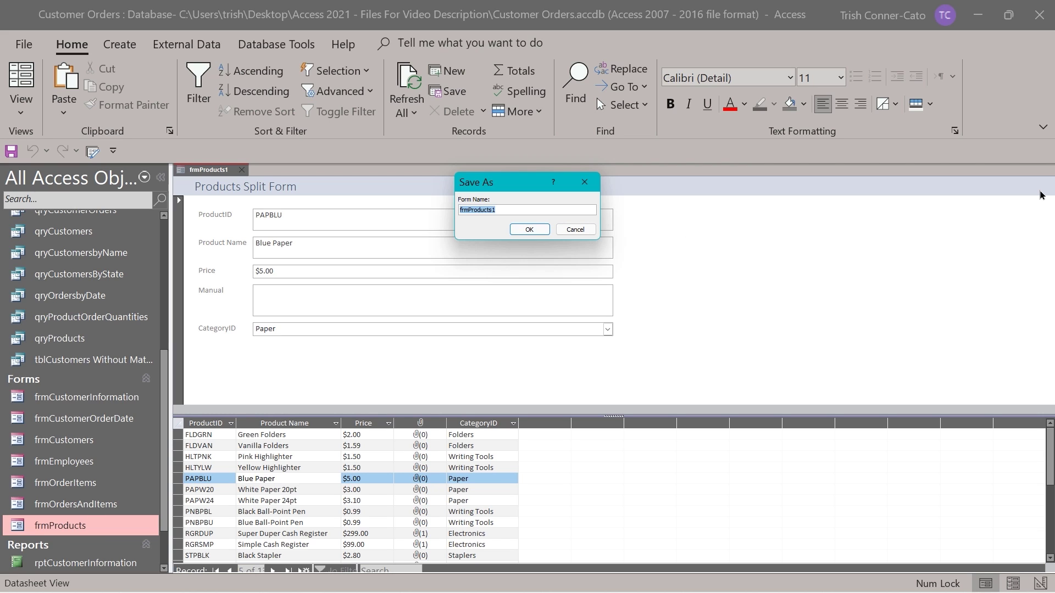
pyautogui.write('frmr')
pyautogui.press('BackSpace')
pyautogui.write('ProductsSpit')
pyautogui.press('BackSpace')
pyautogui.press('BackSpace')
pyautogui.write('lit')
pyautogui.press('Return')
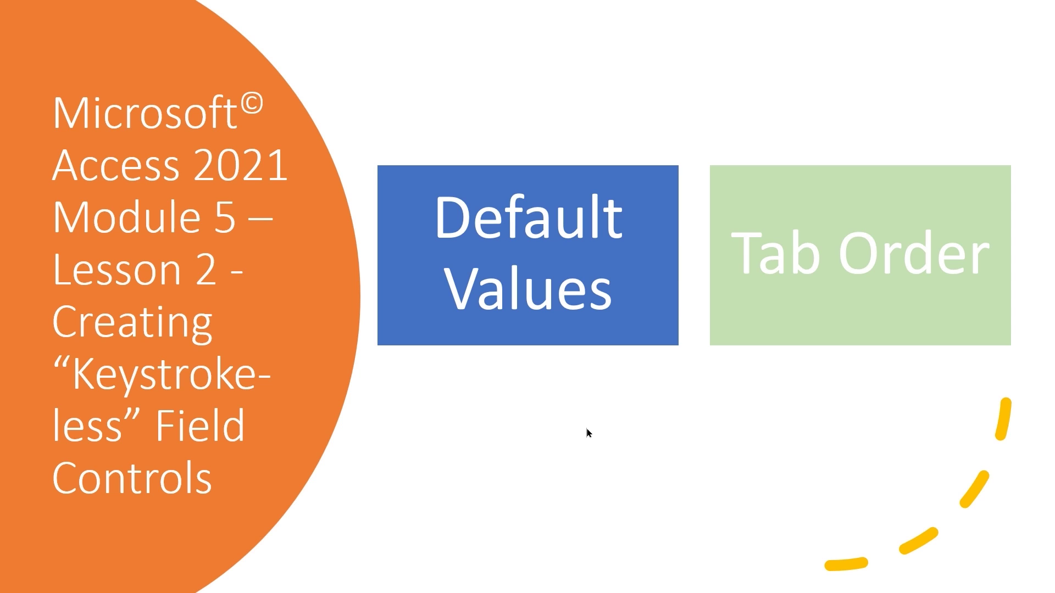
# Switch from the lesson slide show back to the Customer Orders database in Access
pyautogui.hotkey('alt', 'Tab')
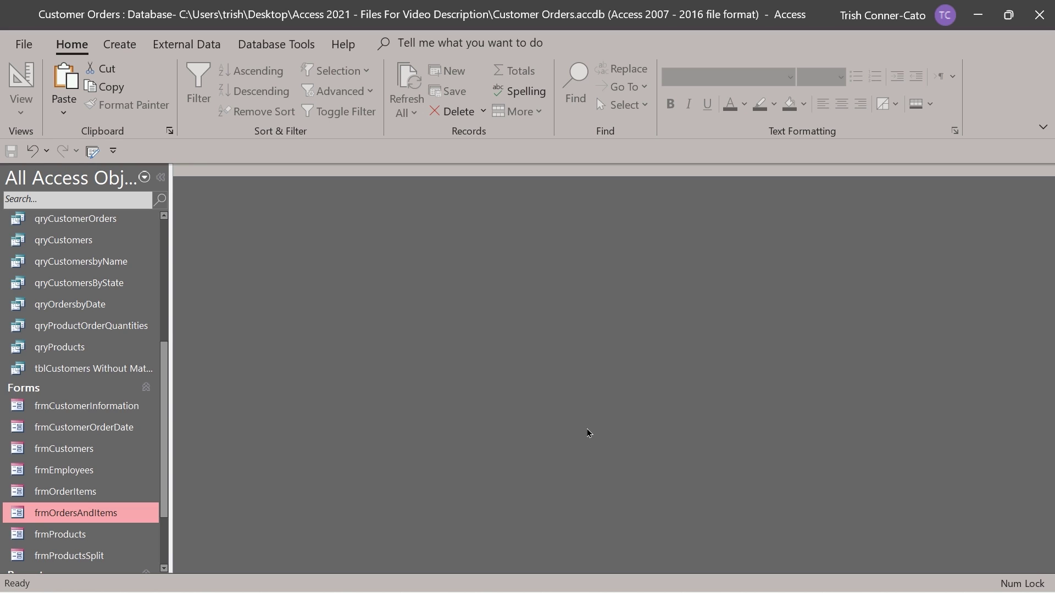
# Open frmOrdersAndItems in Design View and select its OrderDate text box
pyautogui.rightClick(84, 517)
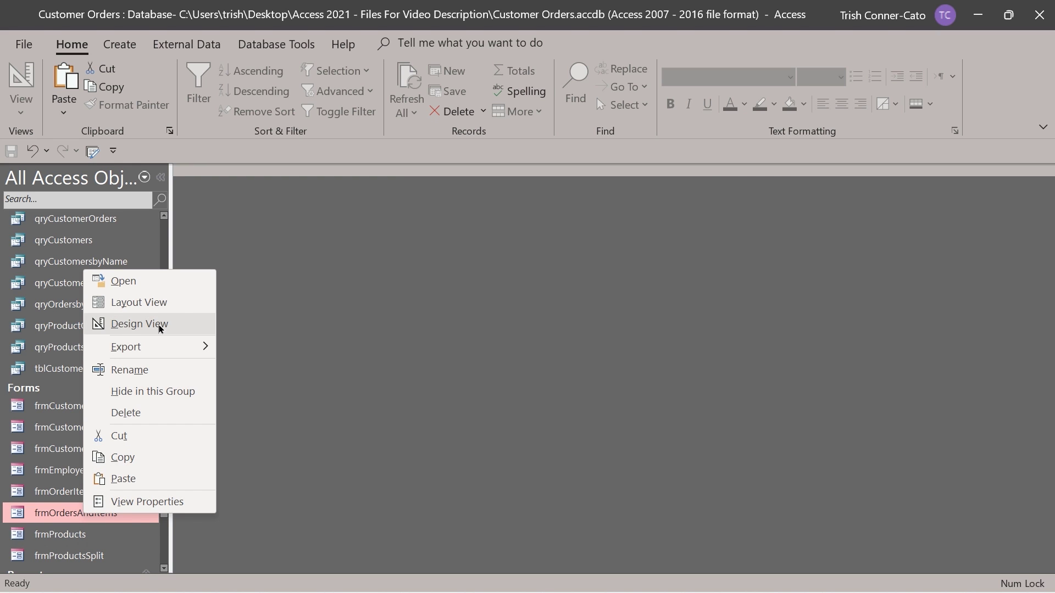
pyautogui.click(140, 324)
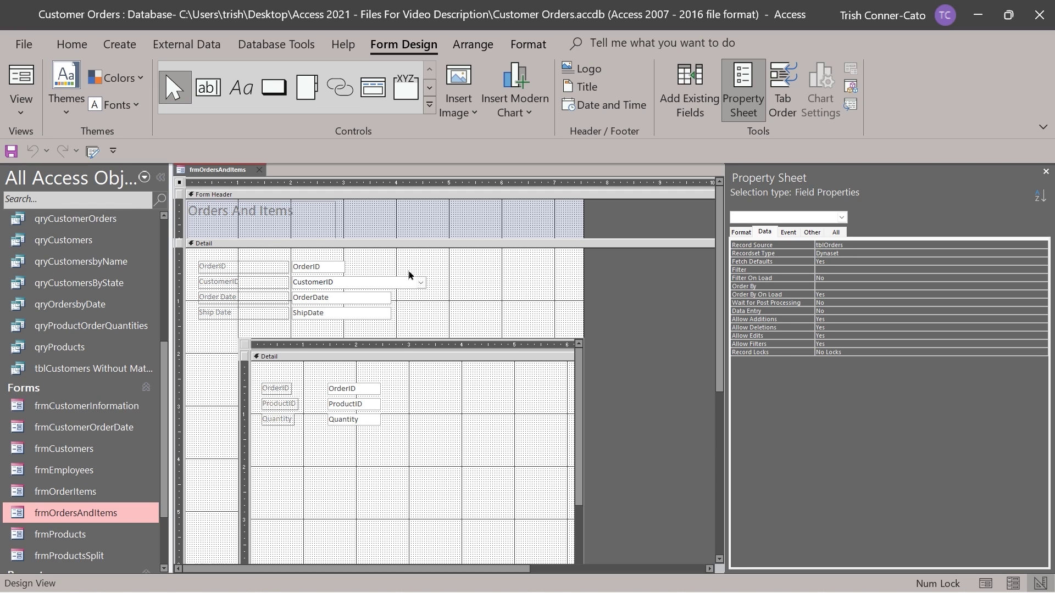
pyautogui.click(330, 297)
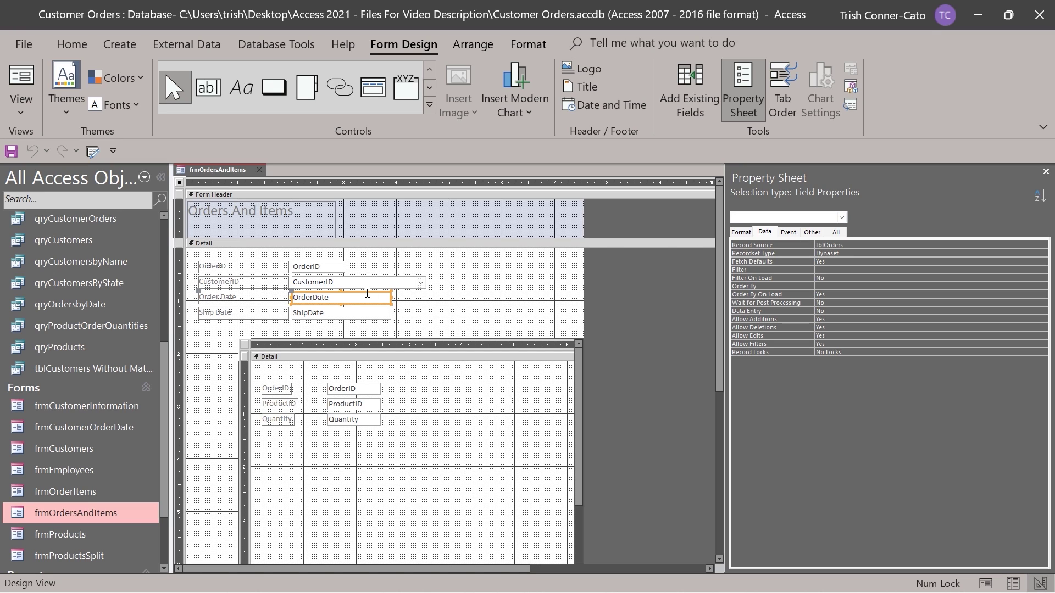
# Set the OrderDate control's Default Value property to 6/14/2010
pyautogui.click(334, 297)
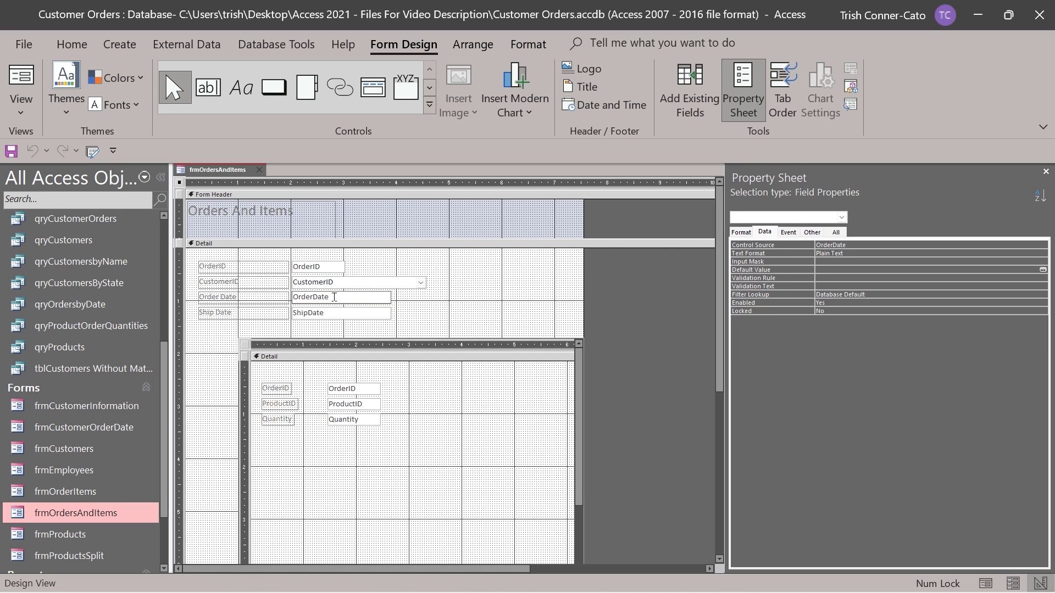
pyautogui.click(390, 299)
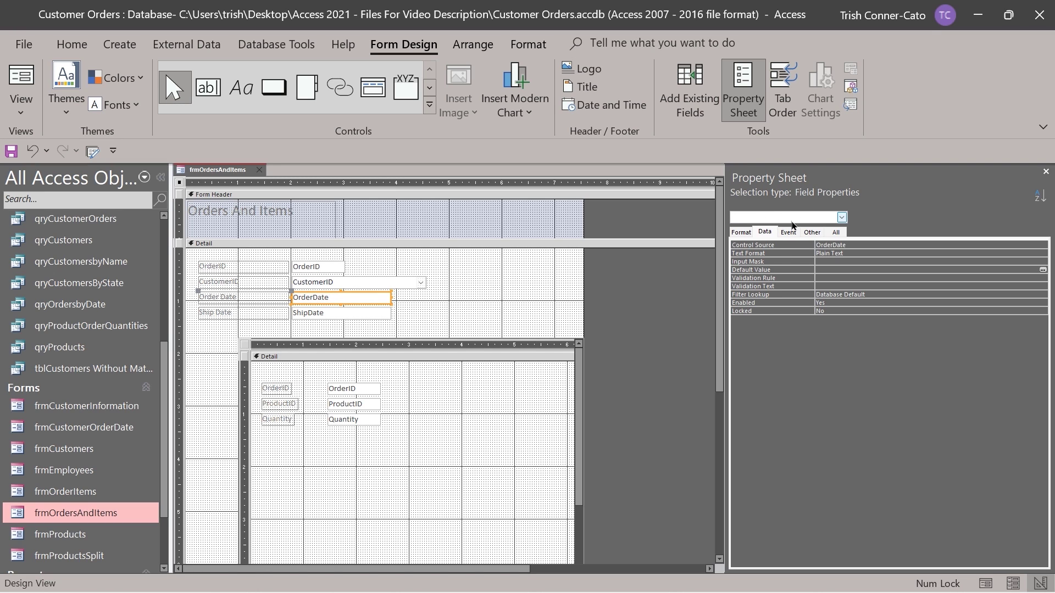
pyautogui.click(841, 218)
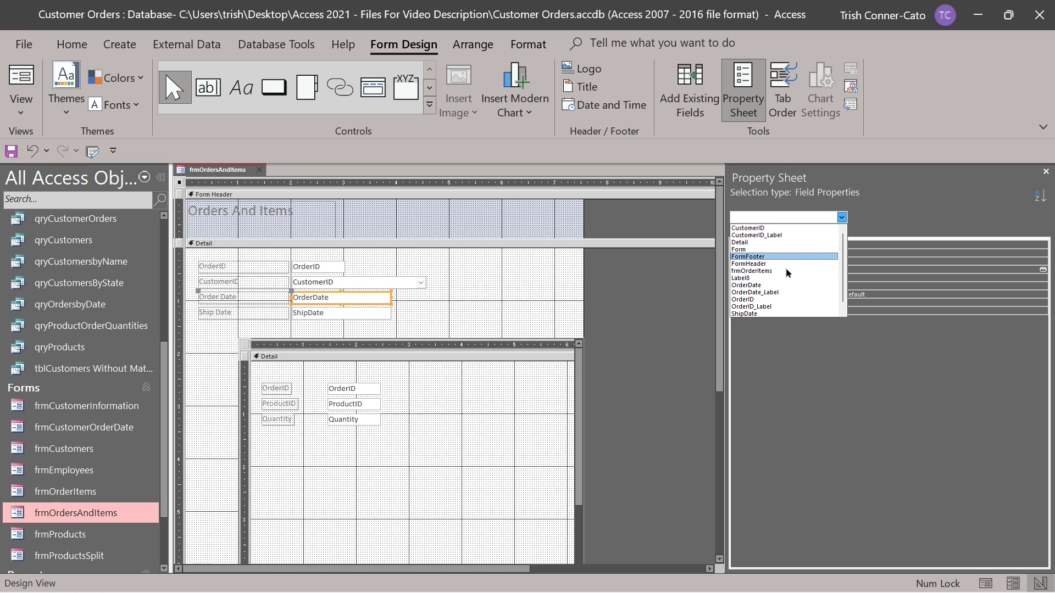
pyautogui.click(763, 286)
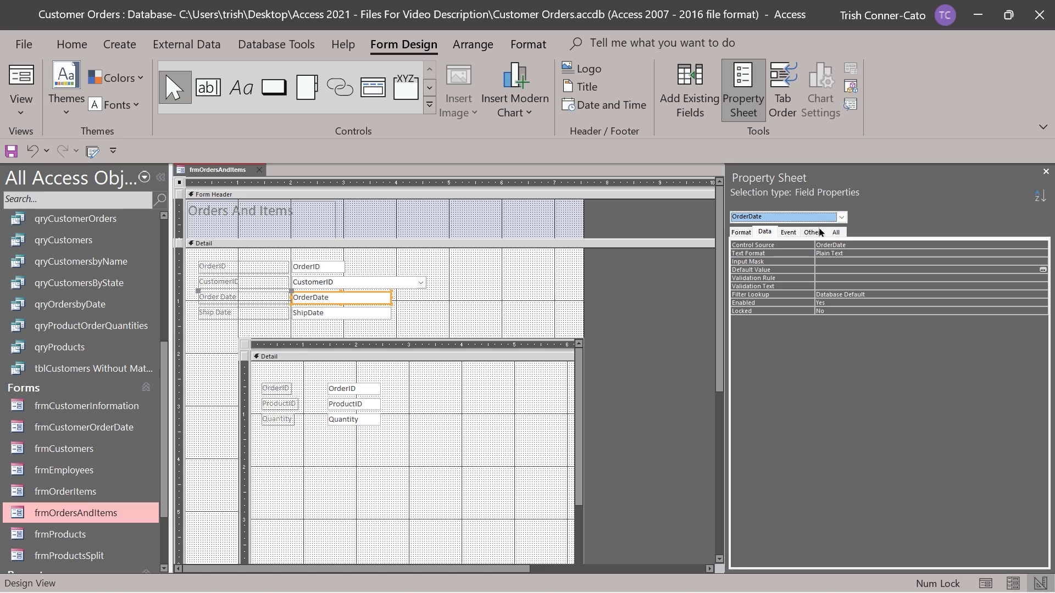
pyautogui.click(758, 233)
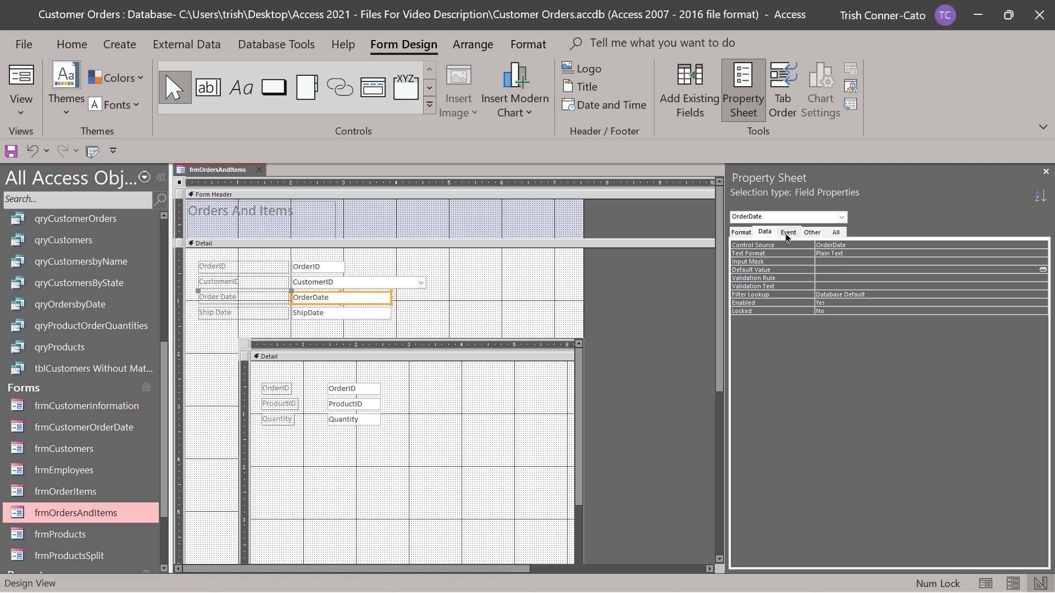
pyautogui.click(818, 268)
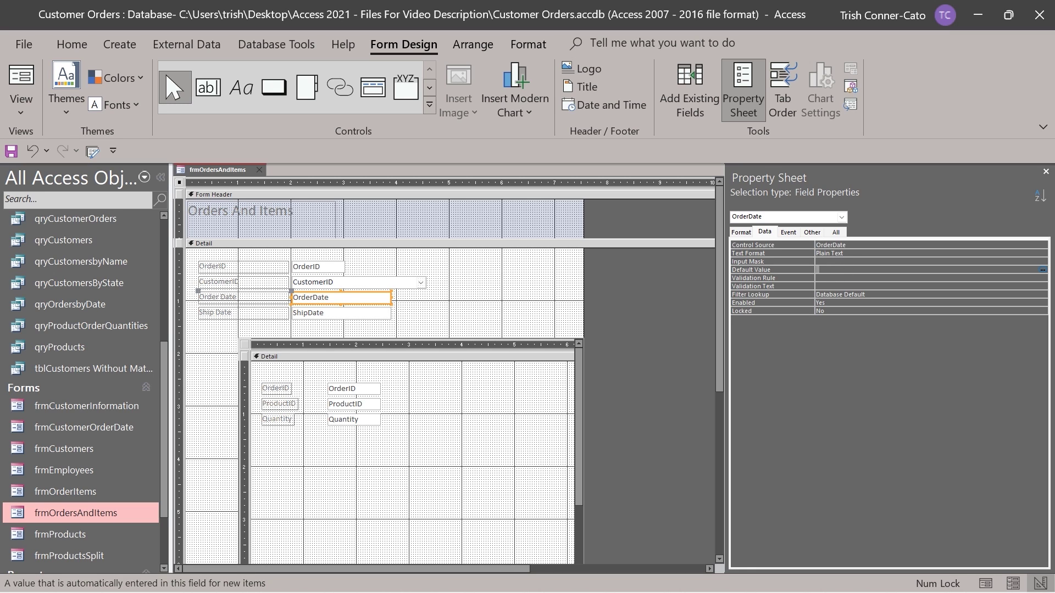
pyautogui.write('8')
pyautogui.write('6/1')
pyautogui.write('4/2010')
pyautogui.press('Return')
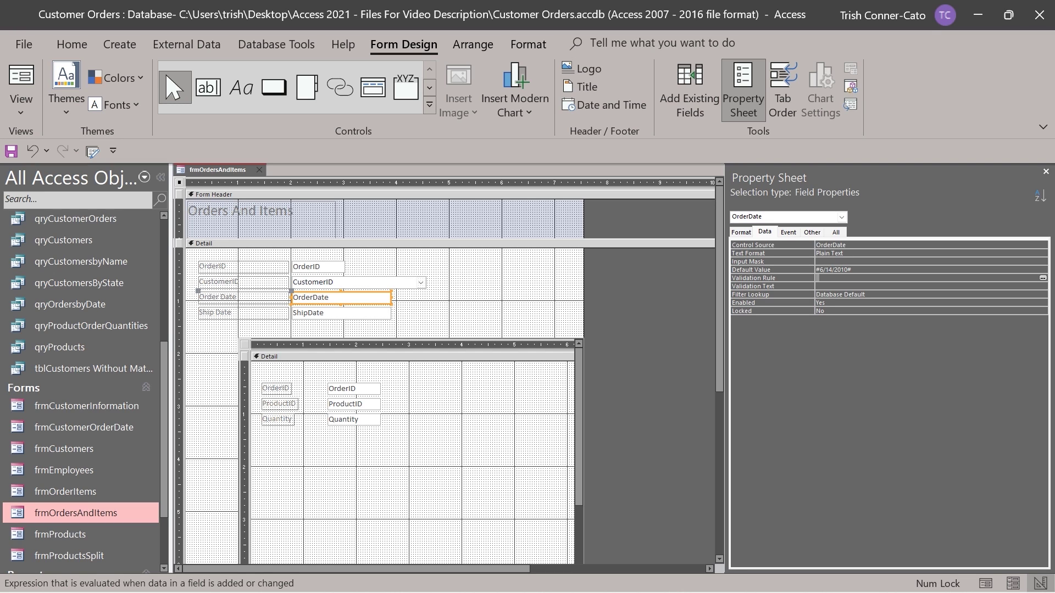
# Check in Form View that a new order defaults to 6/14/2010, then close frmOrdersAndItems
pyautogui.rightClick(216, 173)
pyautogui.click(253, 248)
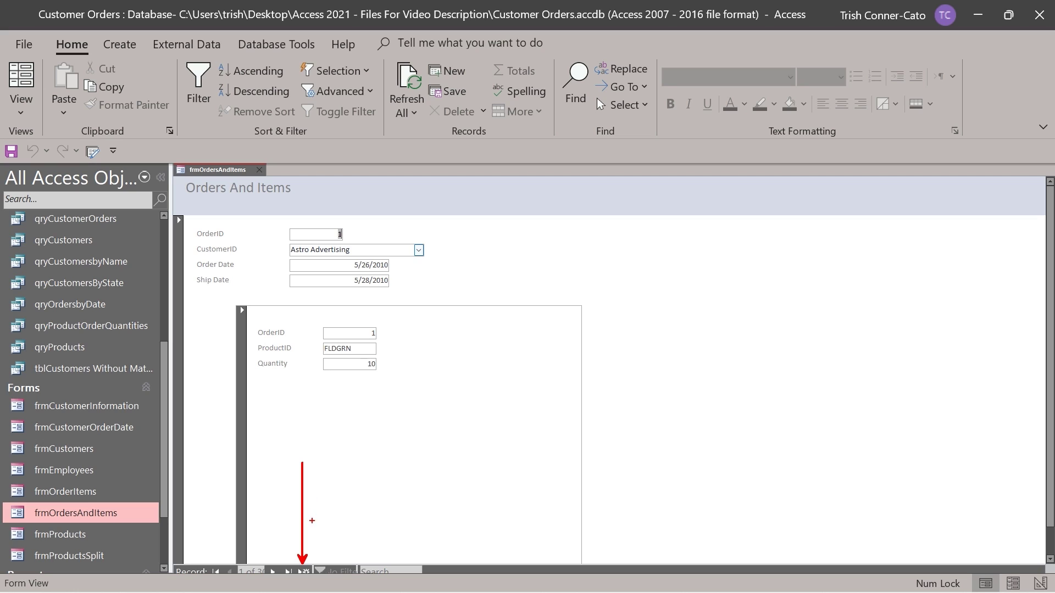
pyautogui.click(301, 572)
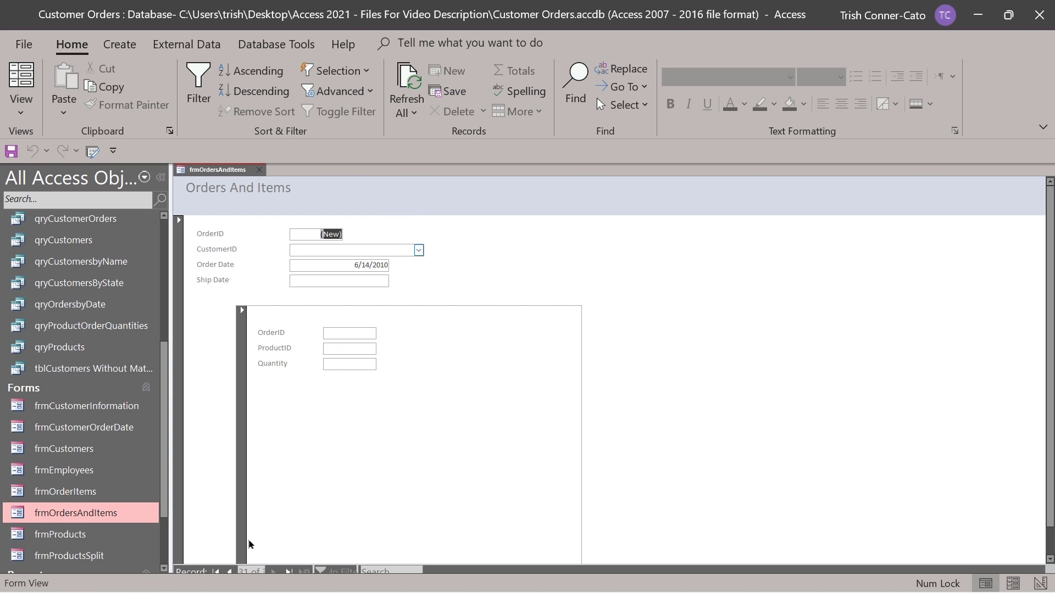
pyautogui.click(227, 572)
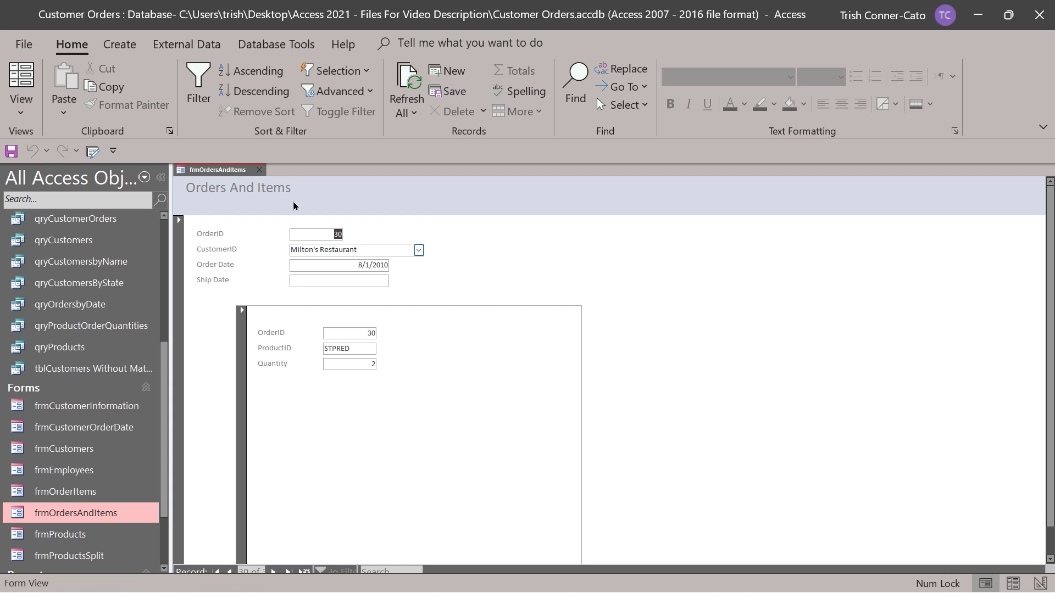
pyautogui.rightClick(222, 176)
pyautogui.press('Escape')
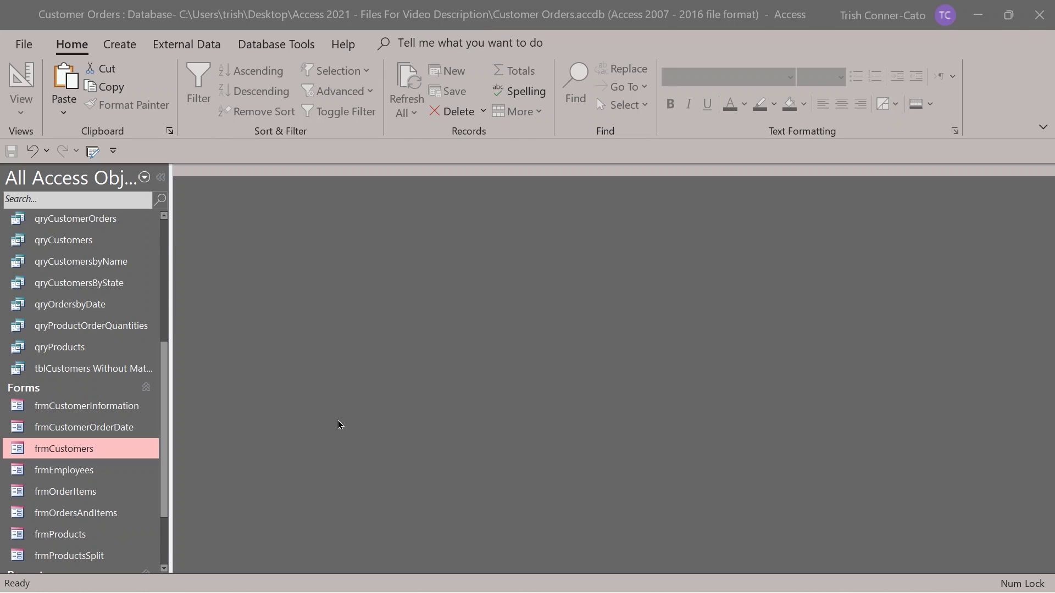
# Open frmCustomers in Design View and move State directly after CompanyName in the tab order
pyautogui.rightClick(101, 448)
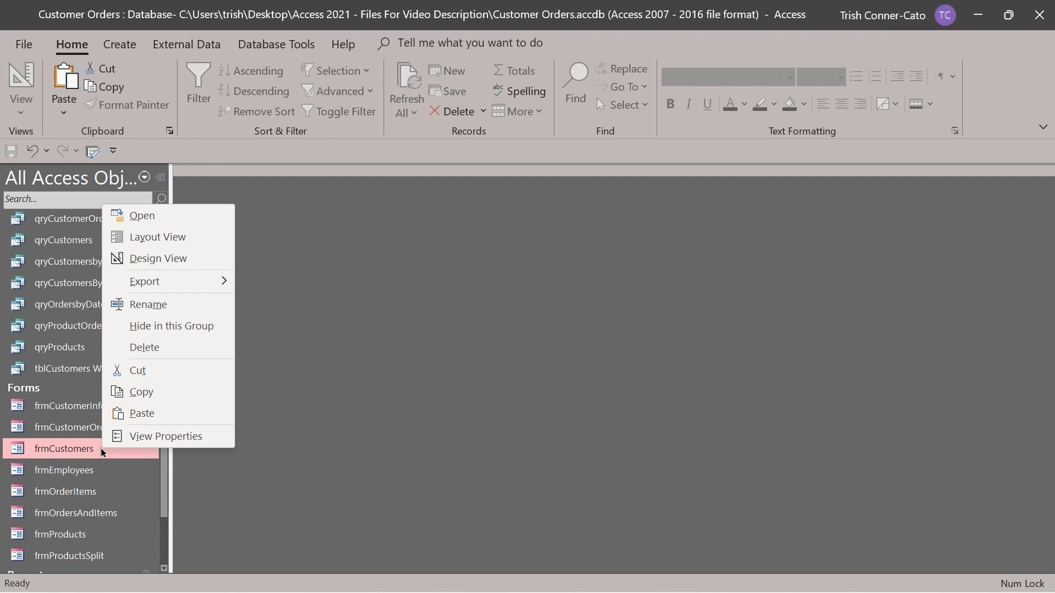
pyautogui.click(176, 258)
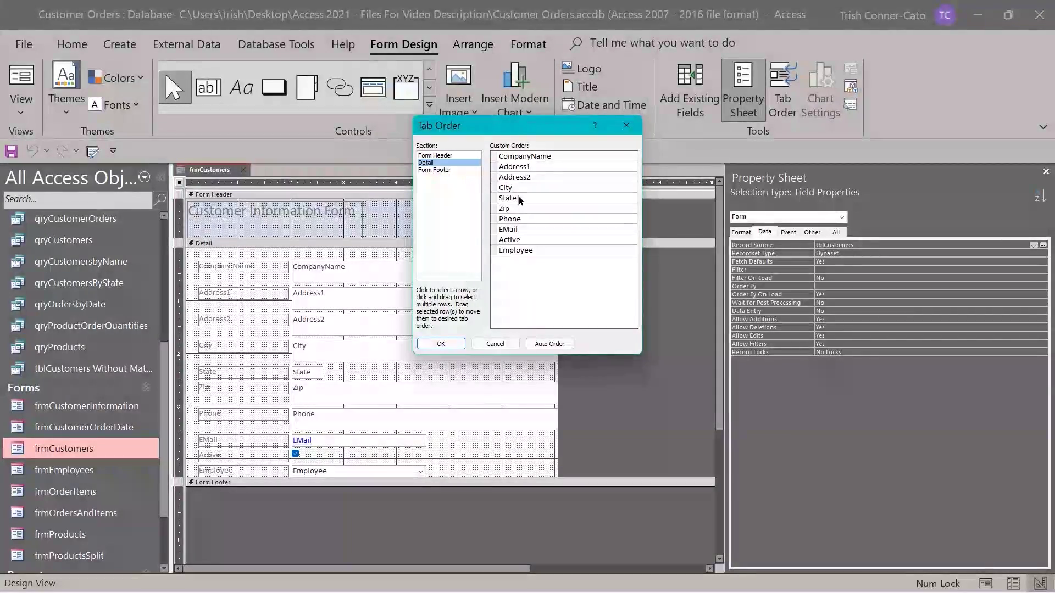
pyautogui.click(493, 198)
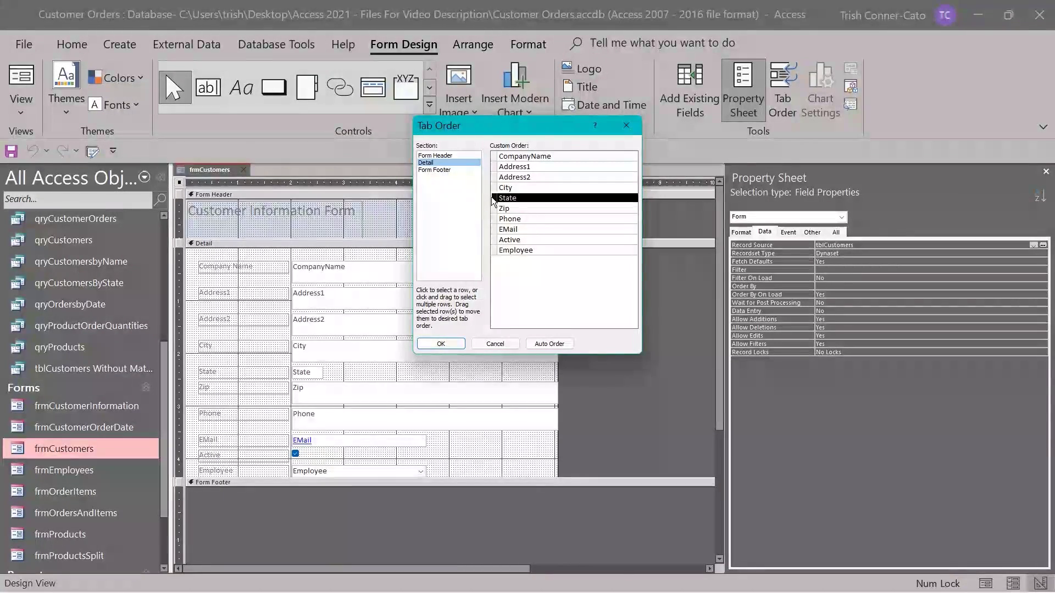
pyautogui.moveTo(491, 196); pyautogui.dragTo(492, 171)
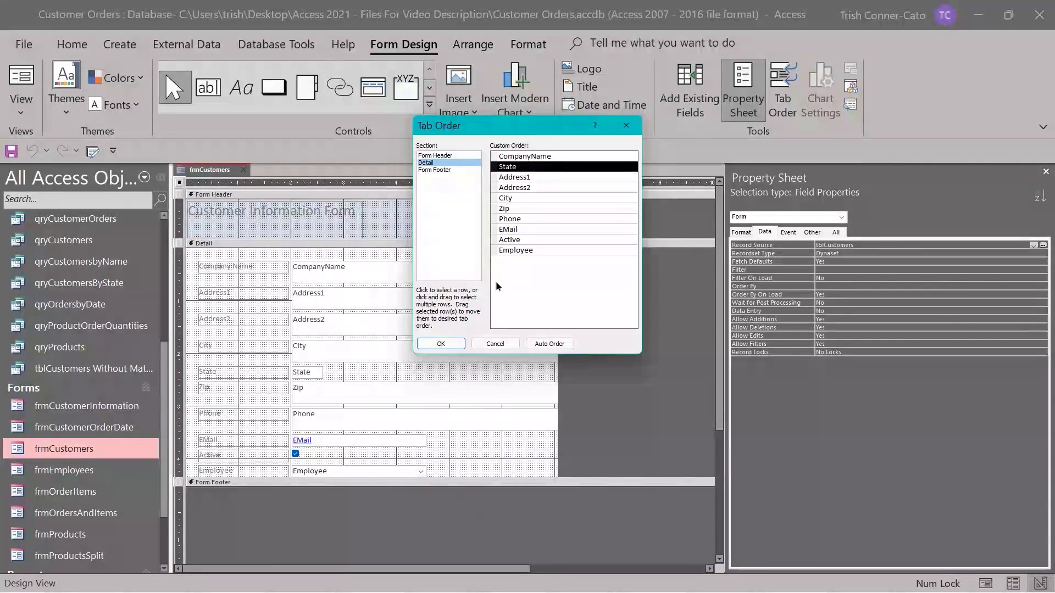
pyautogui.click(440, 344)
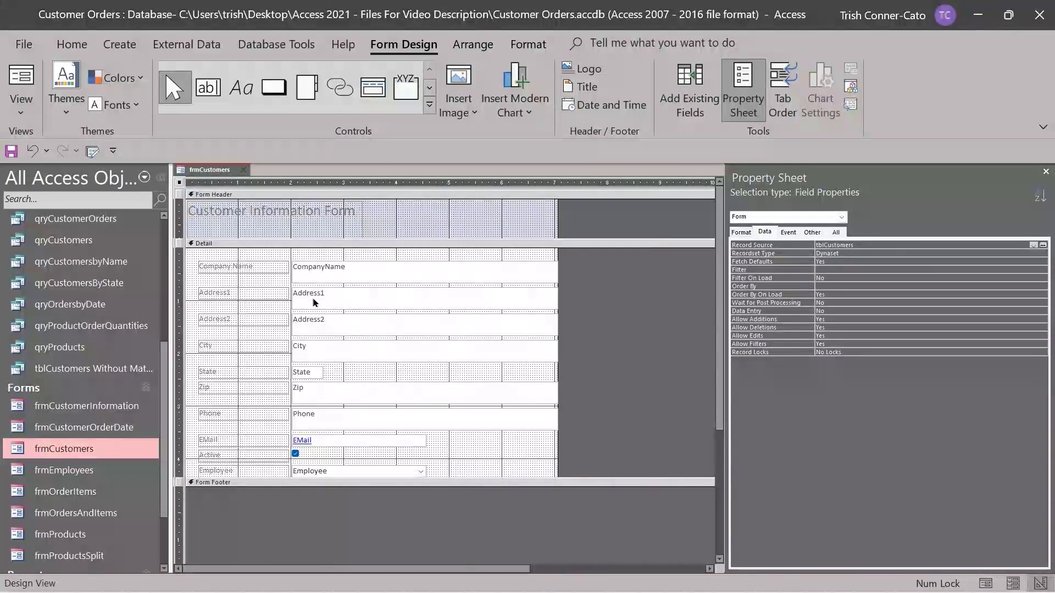
# Test frmCustomers in Form View by tabbing from Company Name on a new record
pyautogui.rightClick(213, 169)
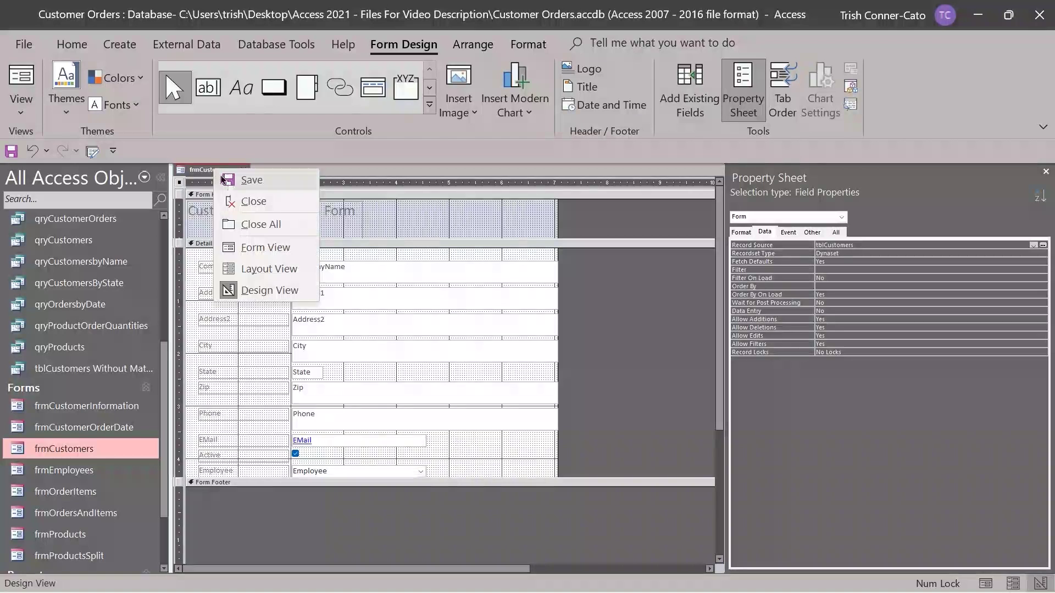
pyautogui.click(265, 247)
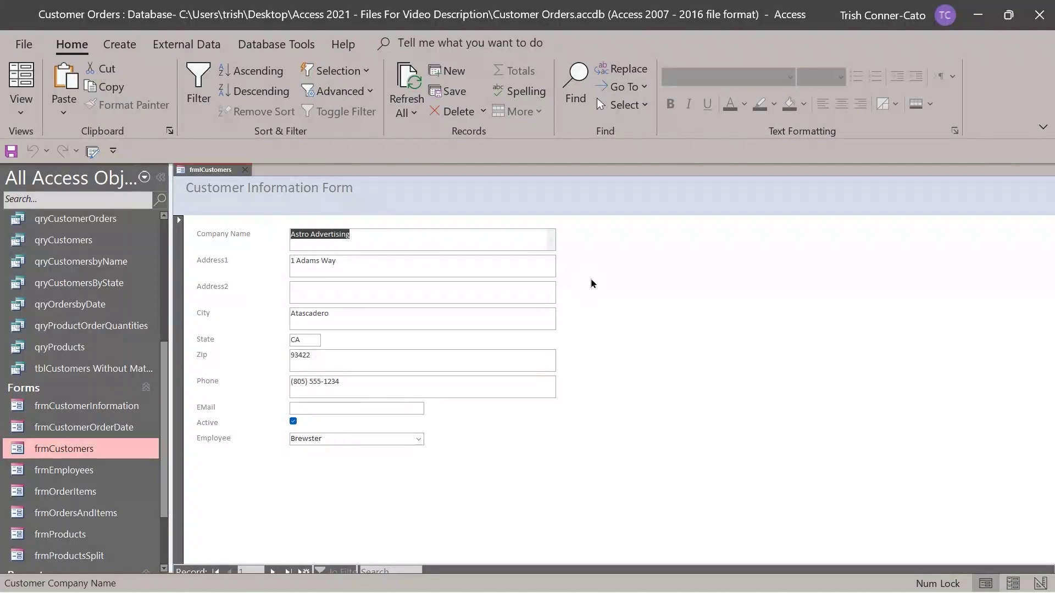
pyautogui.click(304, 572)
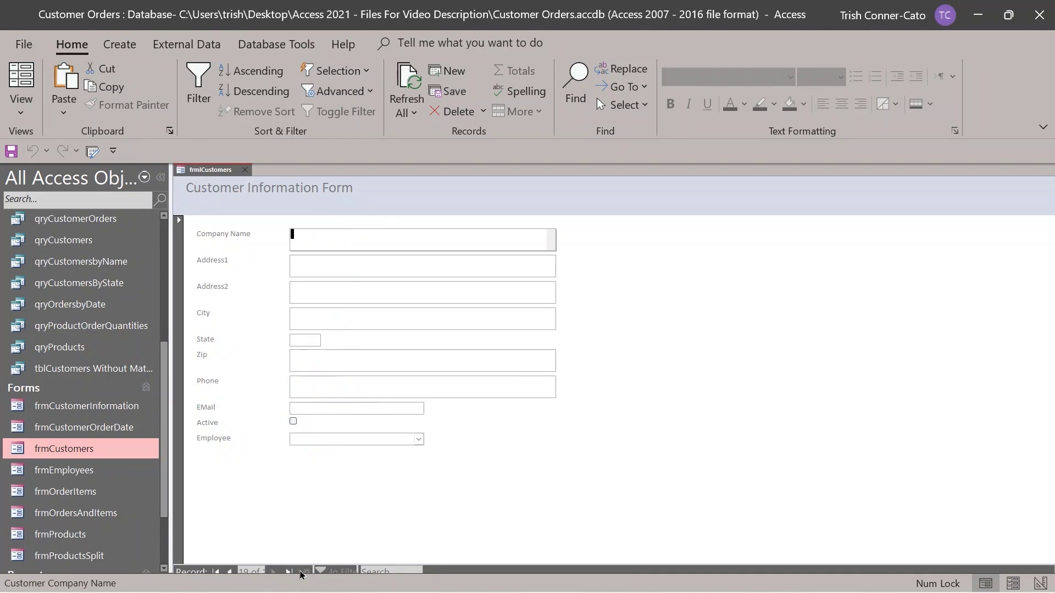
pyautogui.press('Tab')
pyautogui.press('Tab')
pyautogui.press('Tab')
pyautogui.press('Tab')
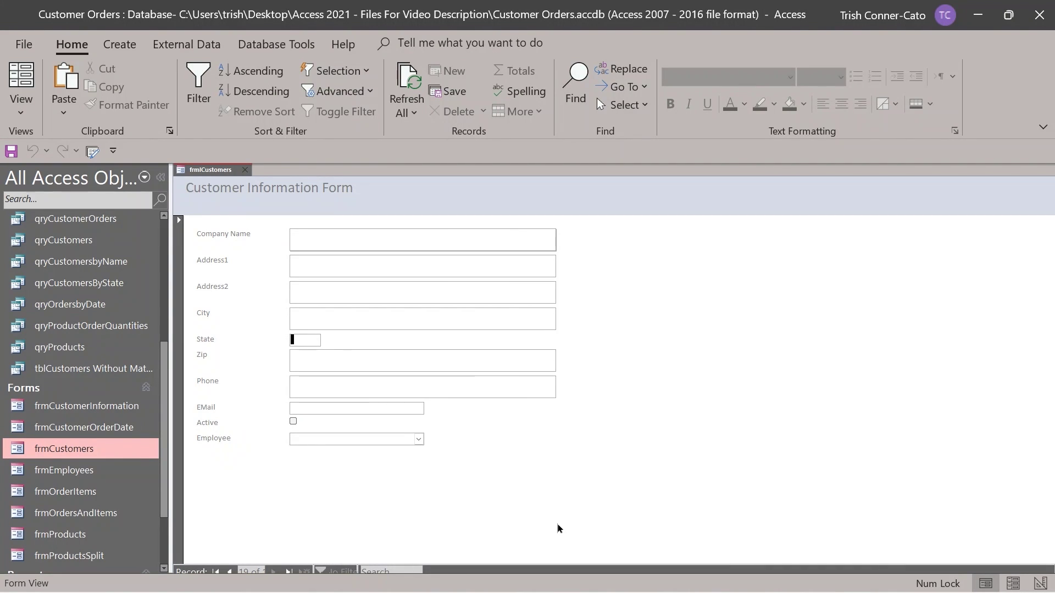
pyautogui.press('Tab')
pyautogui.press('Tab')
# Back in Design View, apply Auto Order so State again follows City in the tab order
pyautogui.rightClick(224, 173)
pyautogui.click(310, 301)
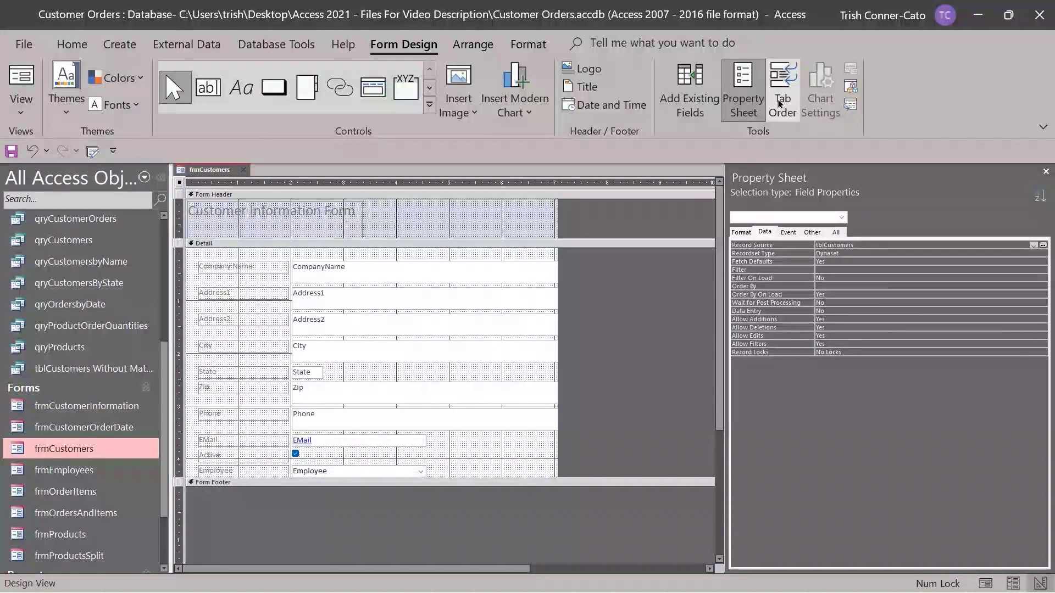
pyautogui.click(780, 102)
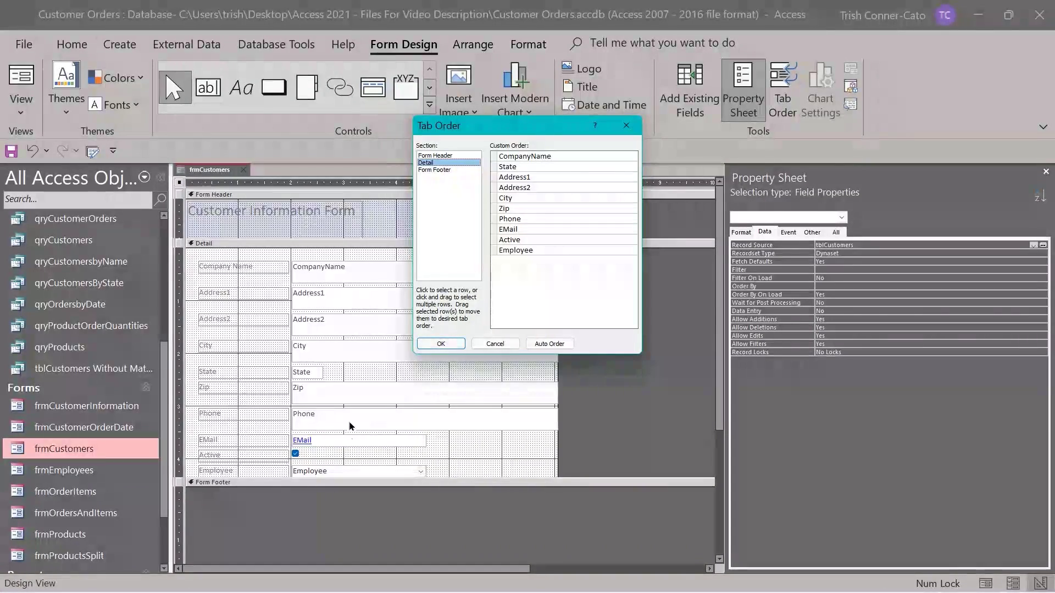
pyautogui.click(549, 344)
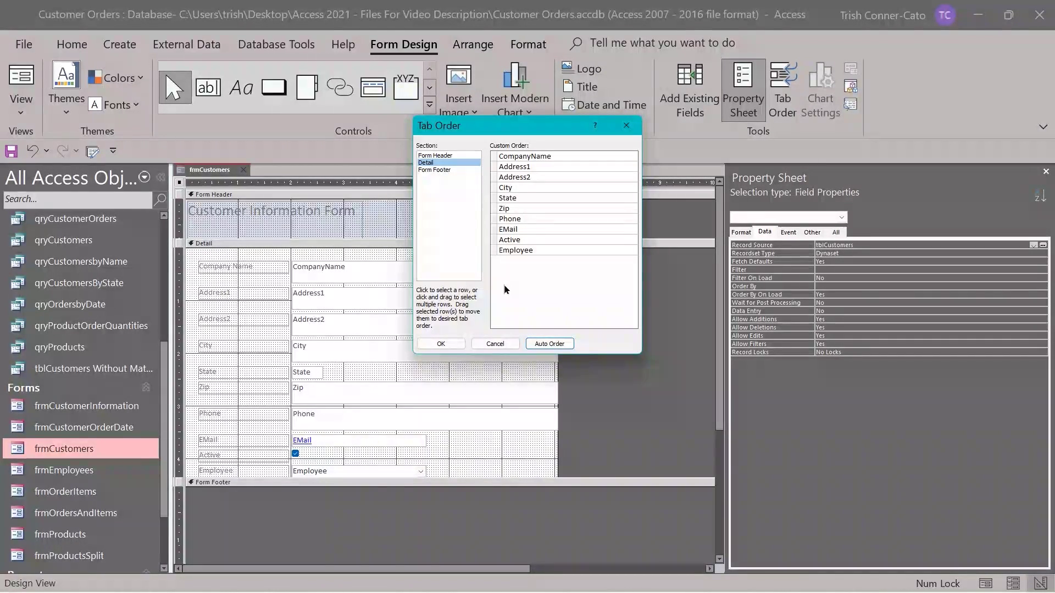
pyautogui.click(454, 345)
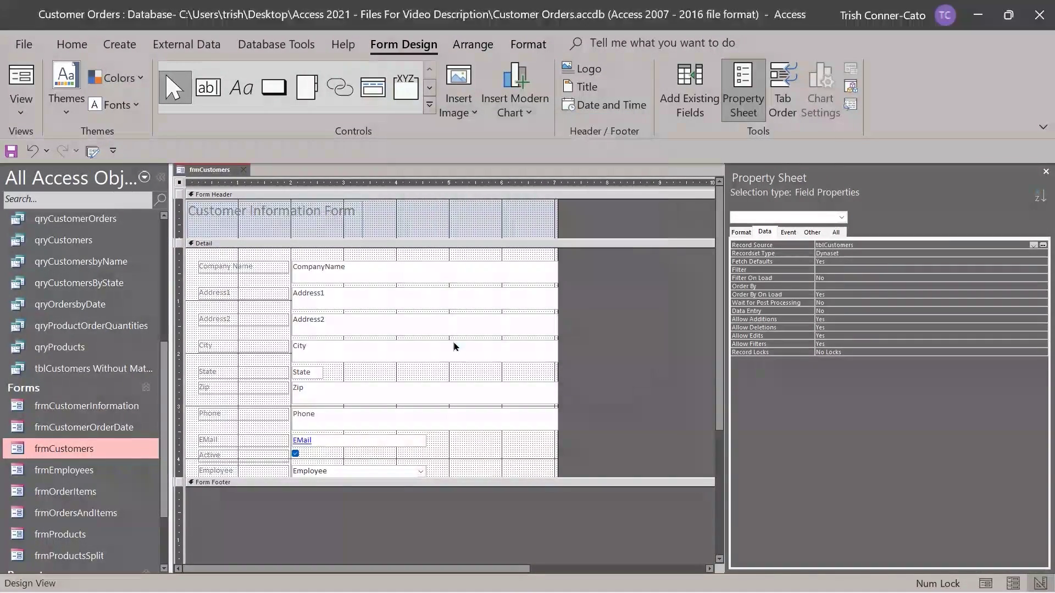
# Check frmCustomers' tab order in Form View by tabbing through a new blank record
pyautogui.rightClick(212, 170)
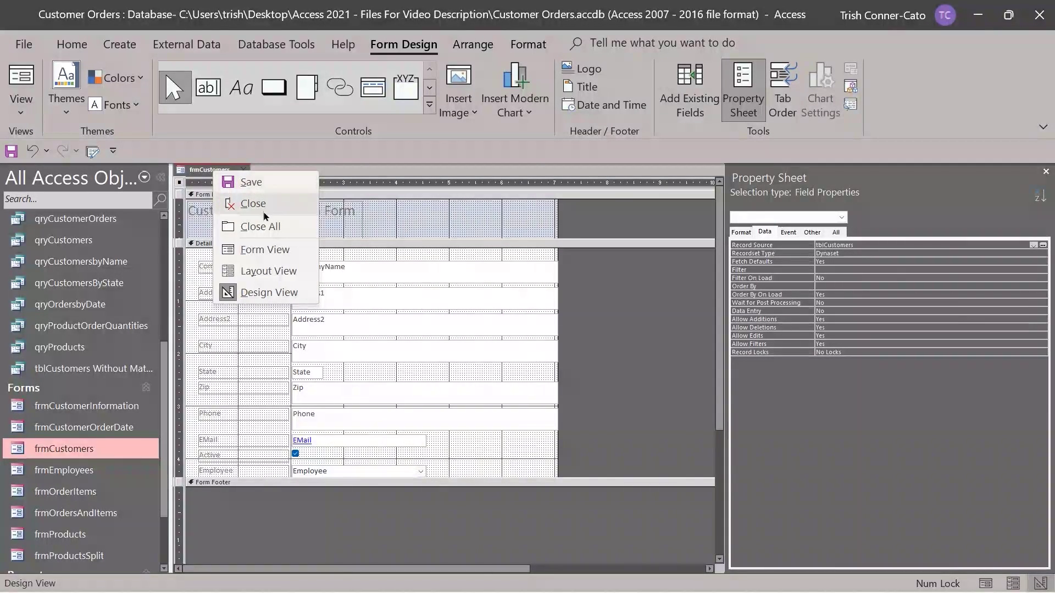
pyautogui.click(260, 252)
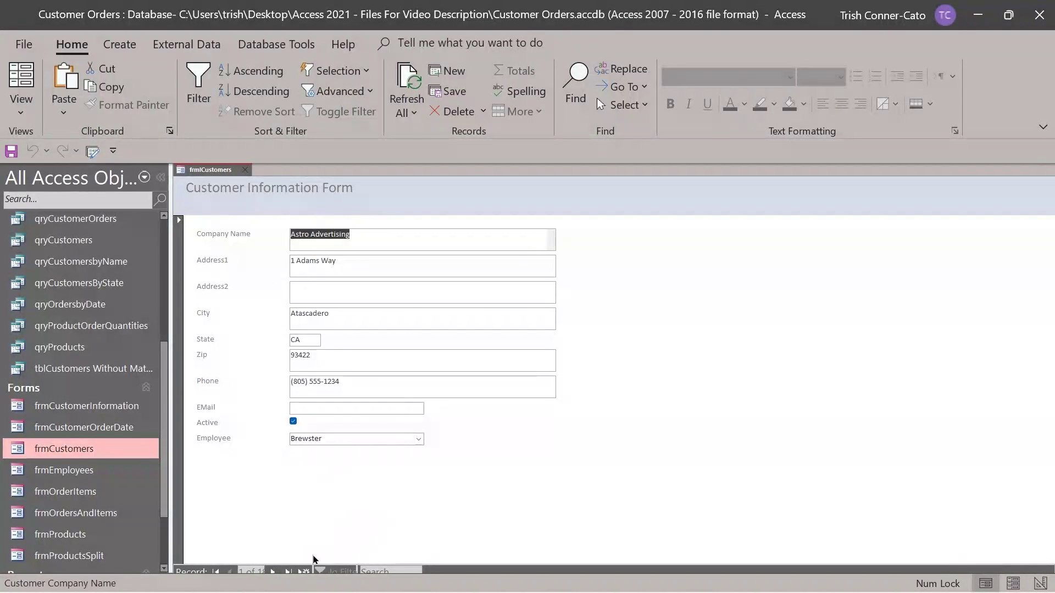
pyautogui.click(303, 572)
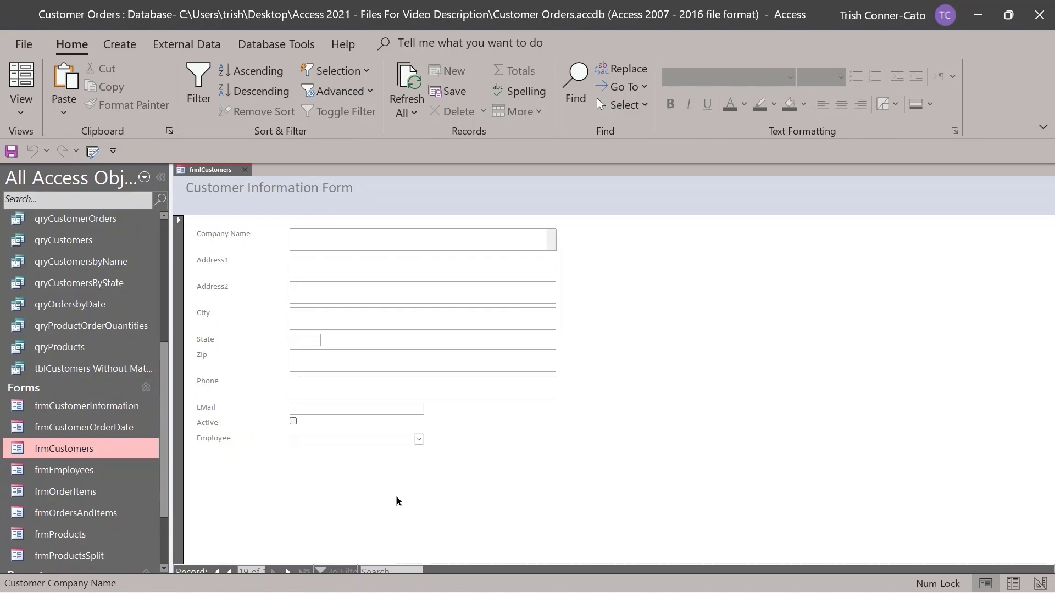
pyautogui.press('Tab')
pyautogui.press('Tab')
pyautogui.press('Tab')
pyautogui.press('Tab')
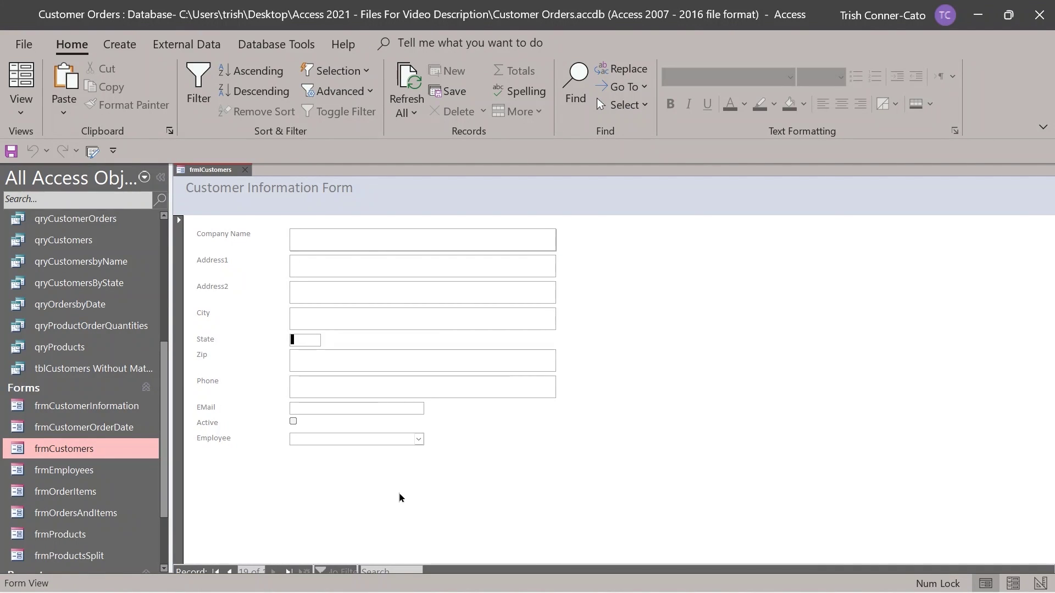
pyautogui.press('Tab')
pyautogui.press('Tab')
pyautogui.press('Tab')
pyautogui.press('Tab')
pyautogui.press('Tab')
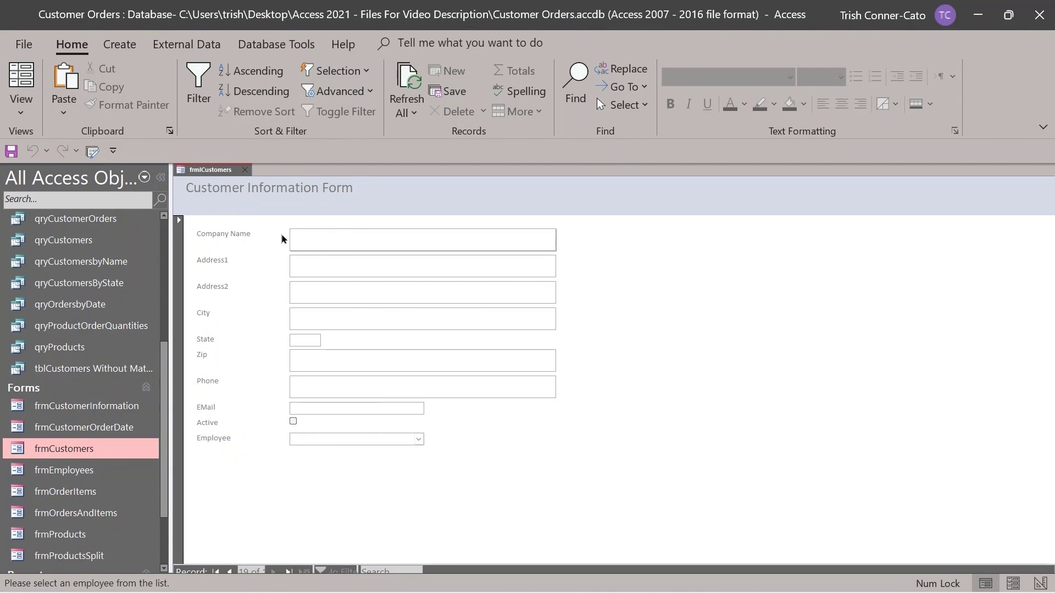
# Close frmCustomers, saving its design changes
pyautogui.rightClick(212, 172)
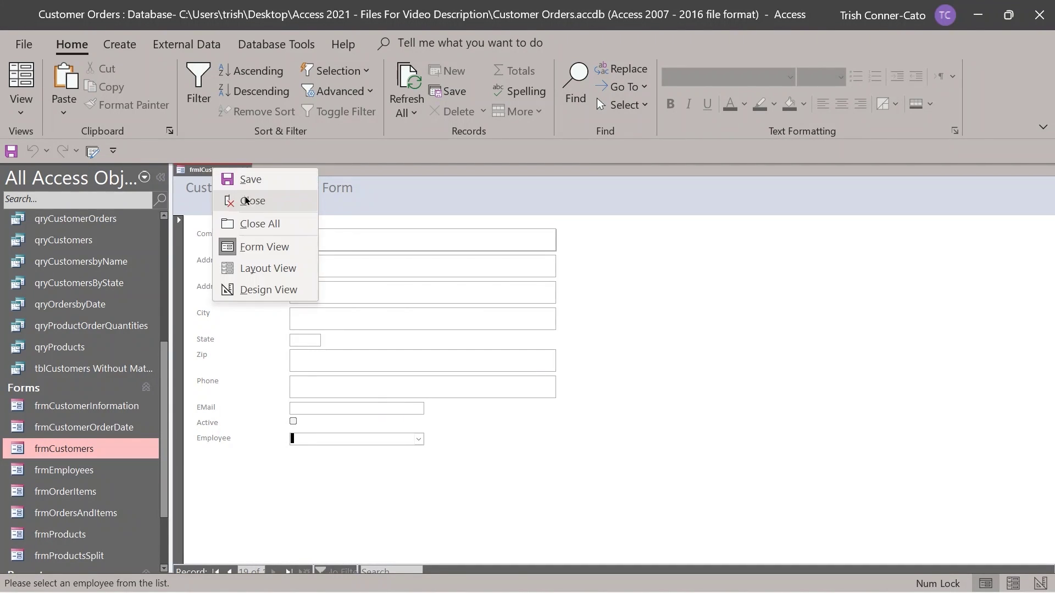
pyautogui.click(253, 201)
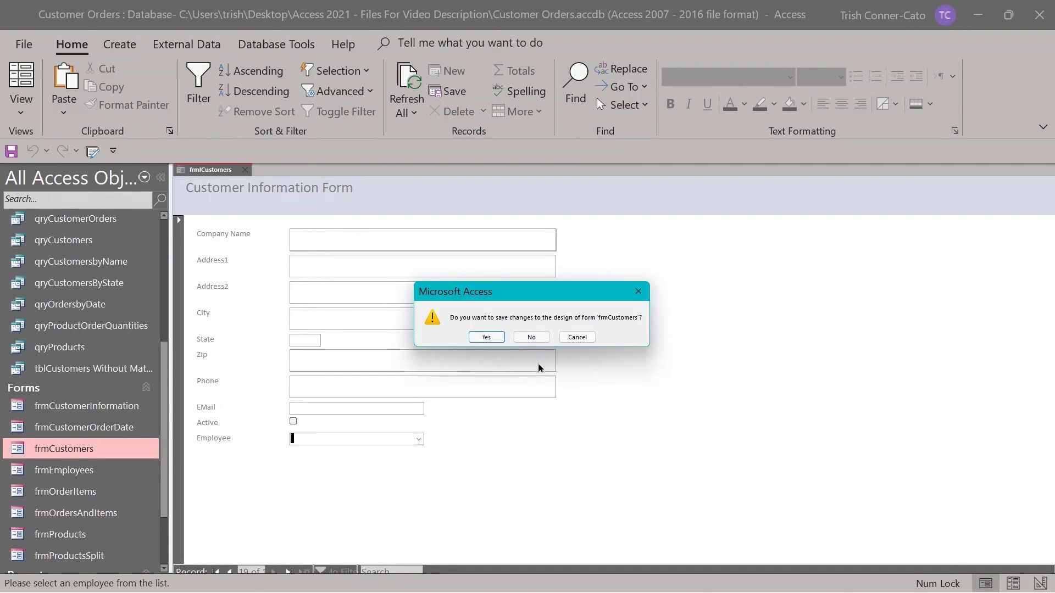
pyautogui.click(501, 338)
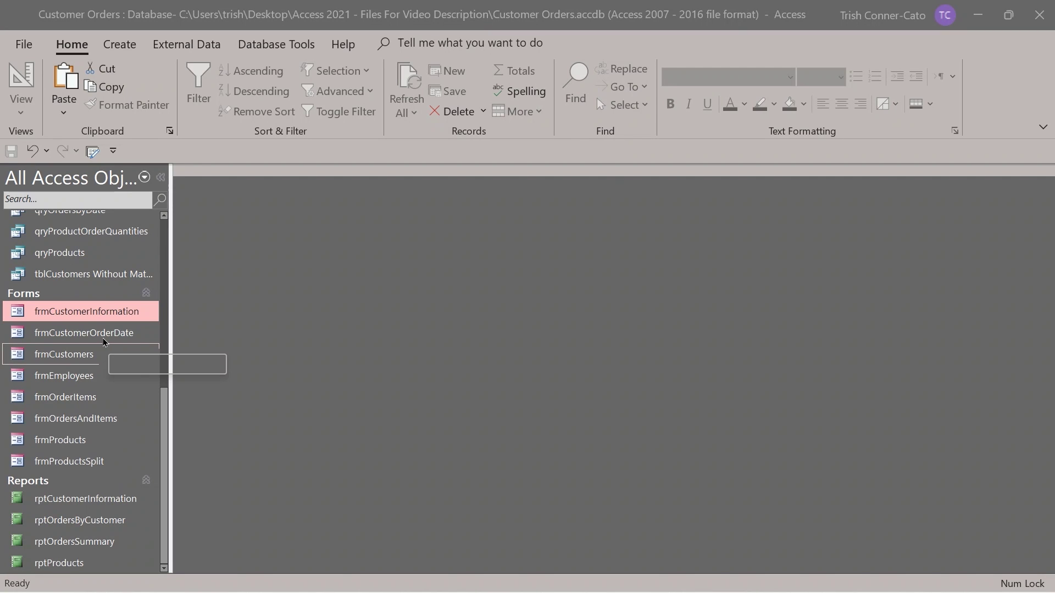
# Open frmCustomerInformation in Design View and draw a command button below the Phone field
pyautogui.rightClick(84, 310)
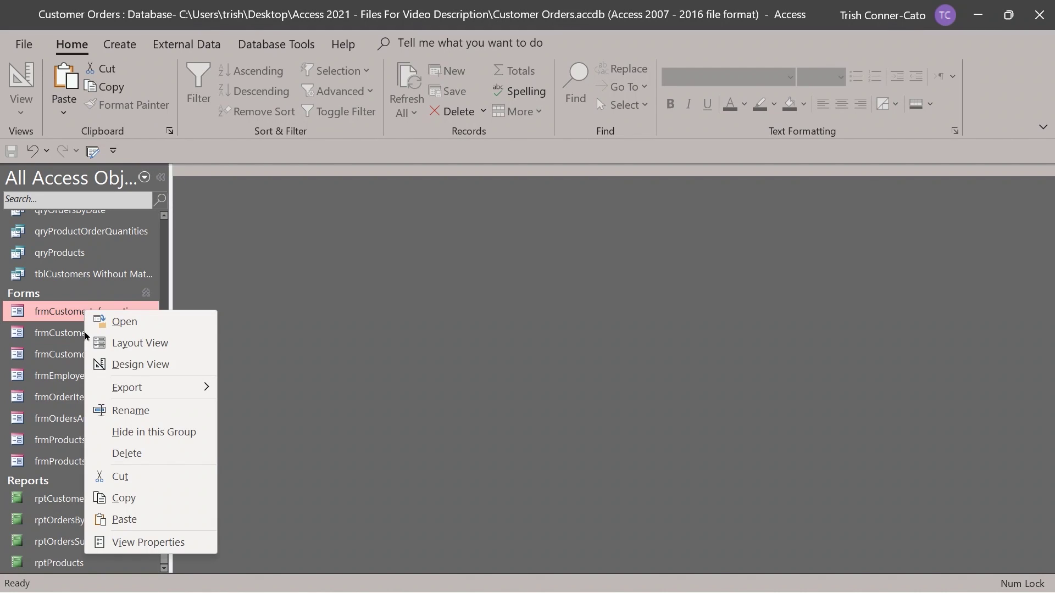
pyautogui.click(123, 366)
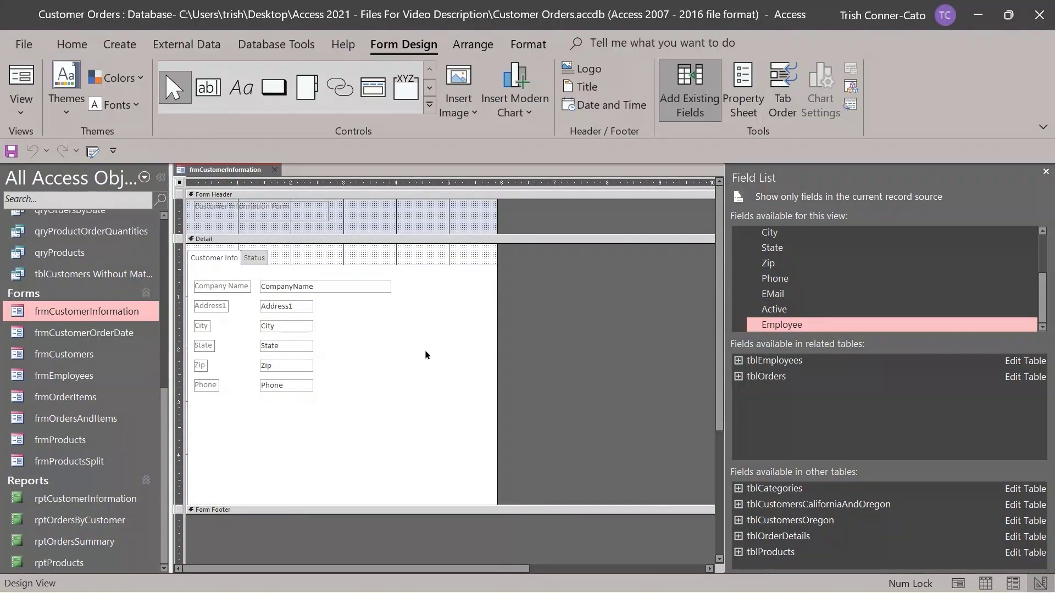
pyautogui.click(279, 95)
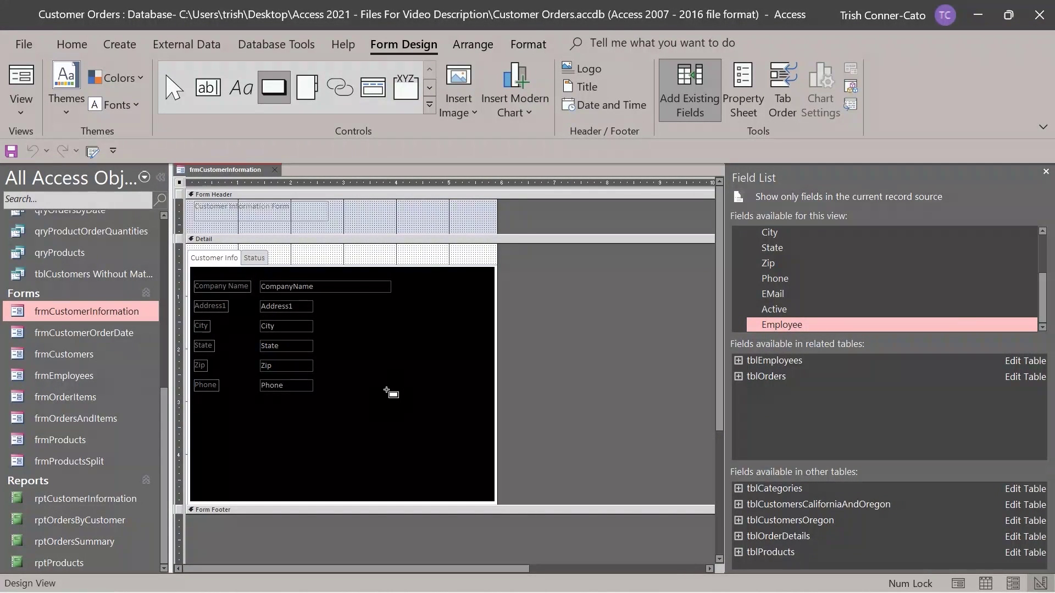
pyautogui.moveTo(388, 391); pyautogui.dragTo(424, 411)
pyautogui.moveTo(425, 410); pyautogui.dragTo(425, 411)
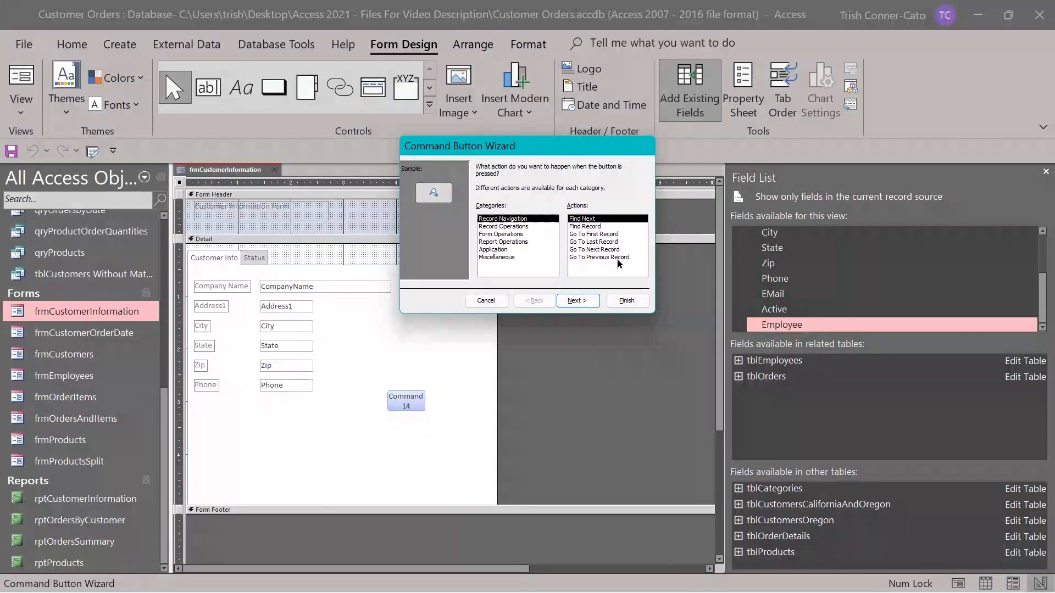
# Browse the wizard's action categories, ending on Form Operations
pyautogui.click(505, 227)
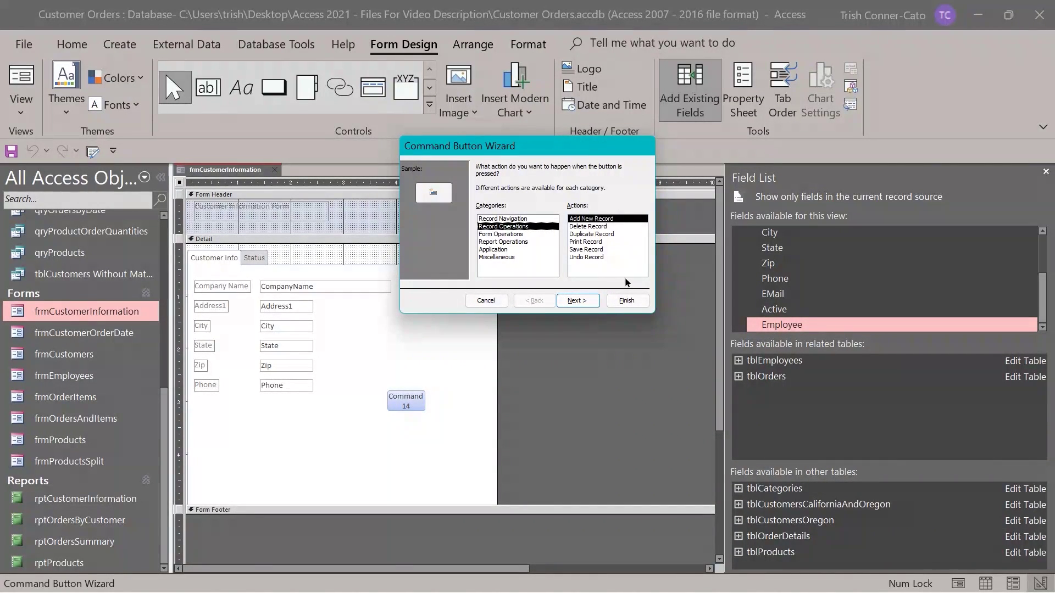
pyautogui.click(508, 242)
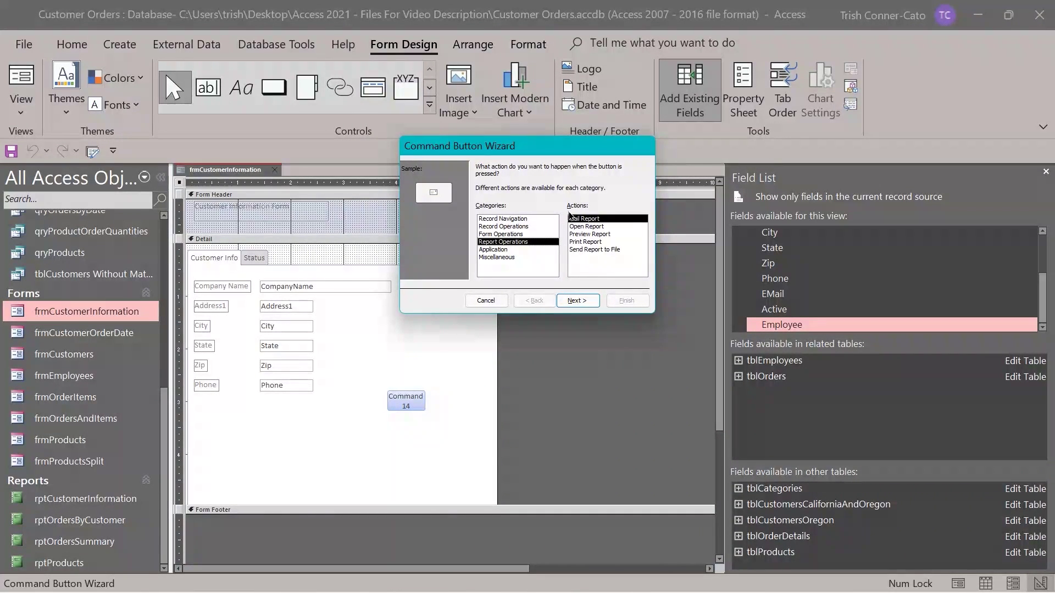
pyautogui.click(503, 251)
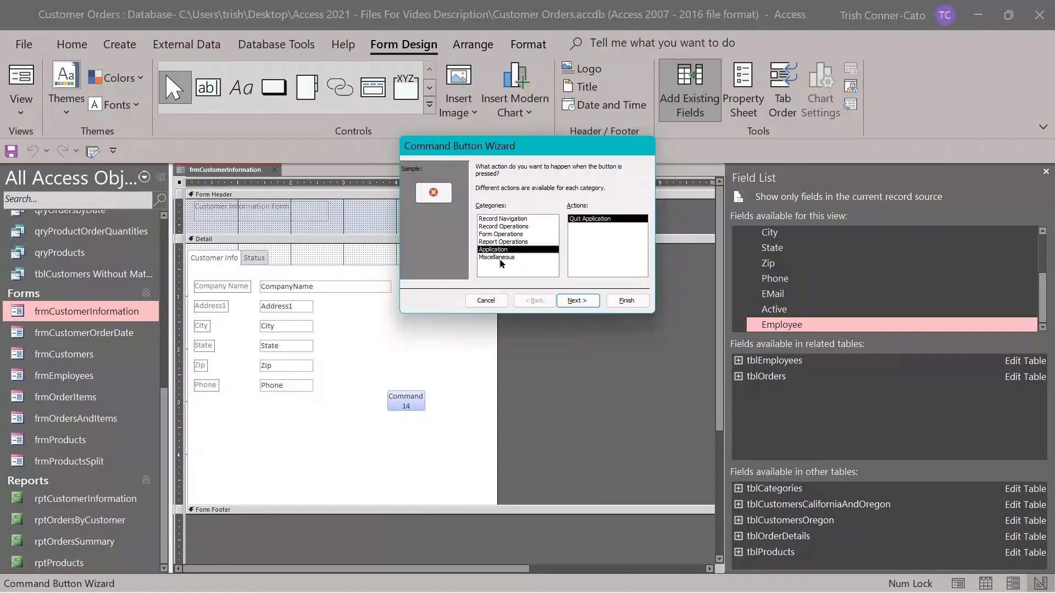
pyautogui.click(501, 258)
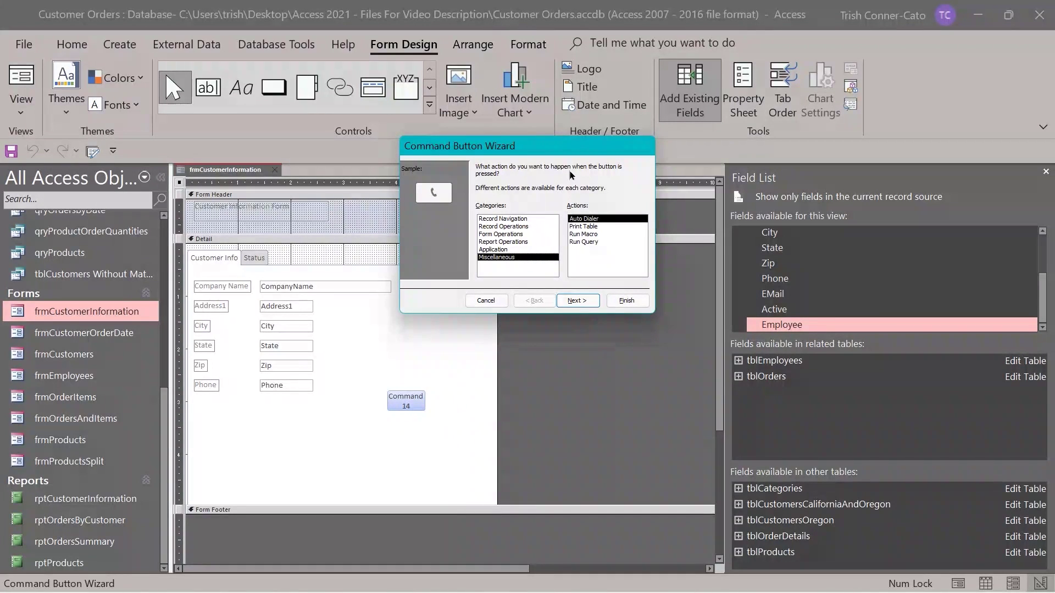
pyautogui.click(493, 235)
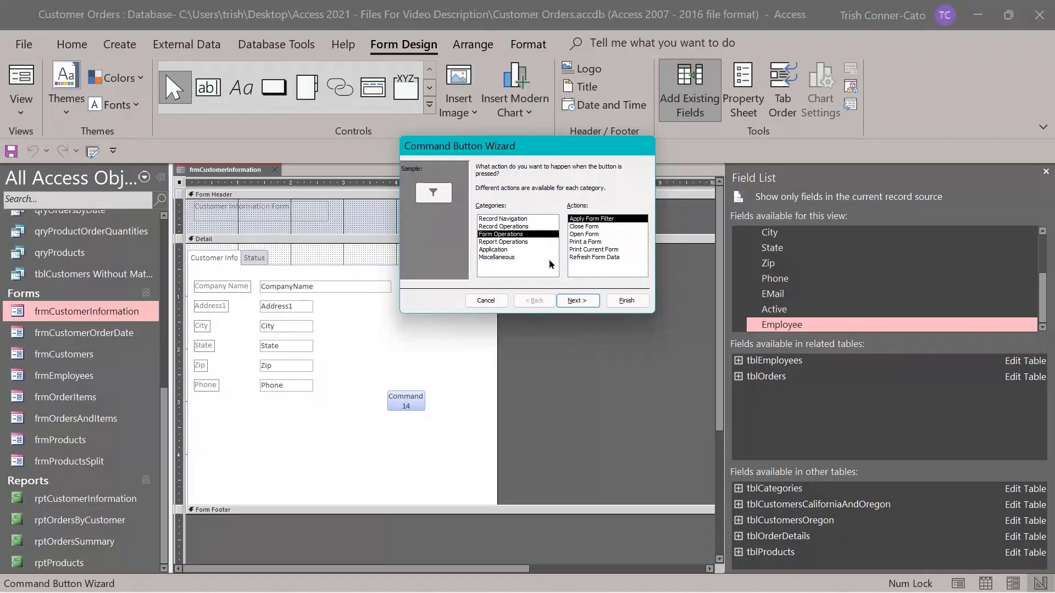
# Make the button Close Form with the Exit Doorway picture, named cmdClose
pyautogui.click(587, 226)
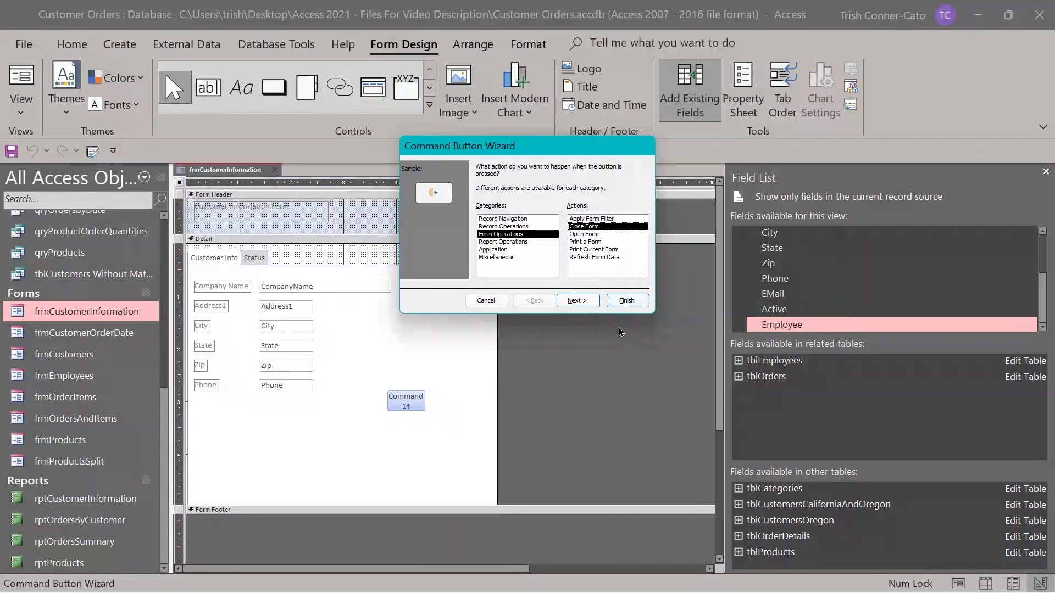
pyautogui.click(576, 302)
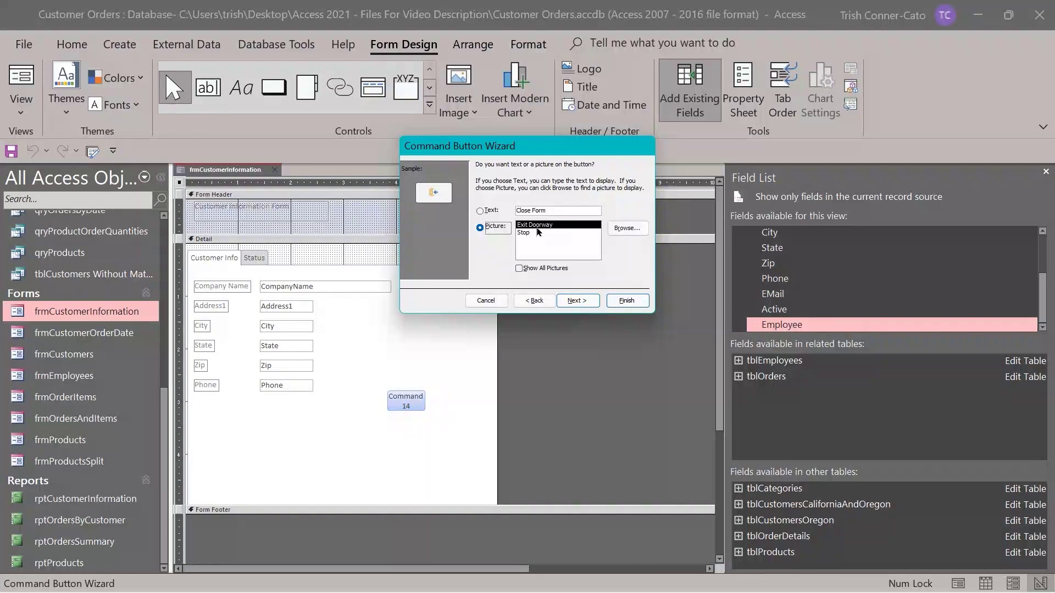
pyautogui.click(577, 302)
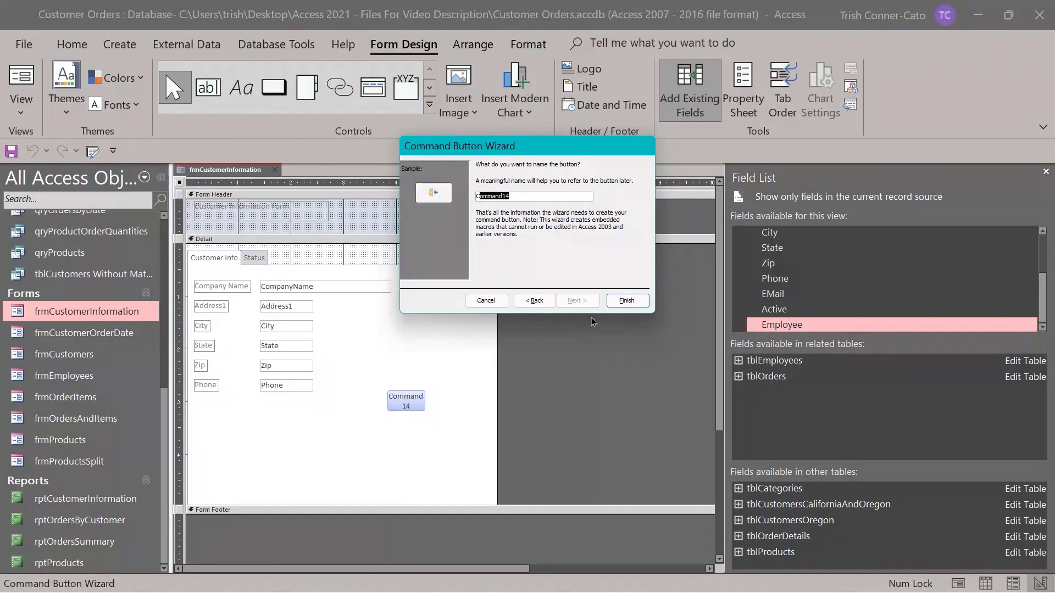
pyautogui.write('cmdClose')
# Finish the button wizard and save frmCustomerInformation
pyautogui.click(627, 301)
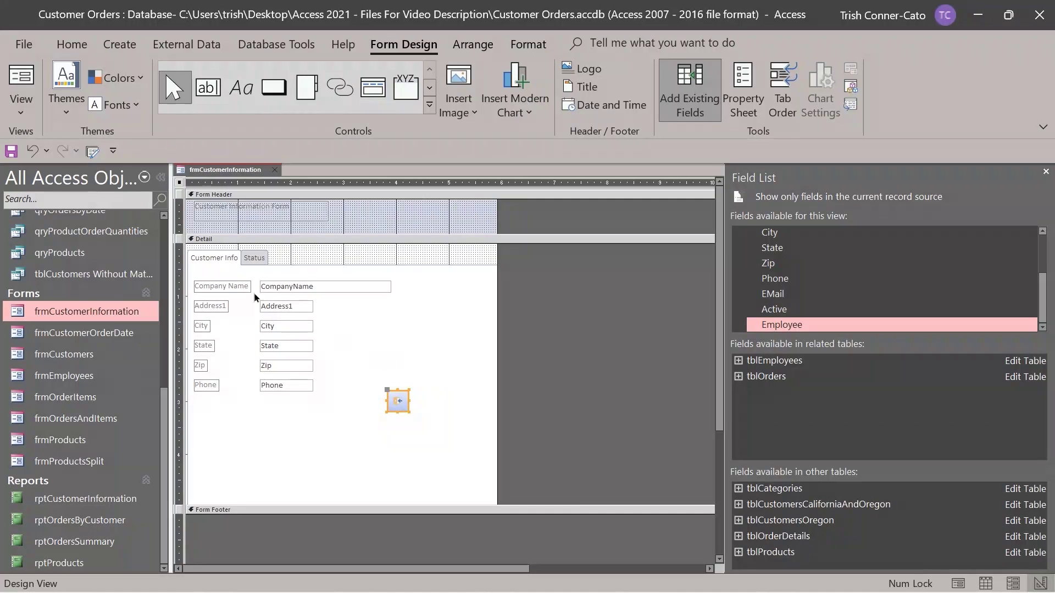
pyautogui.rightClick(233, 176)
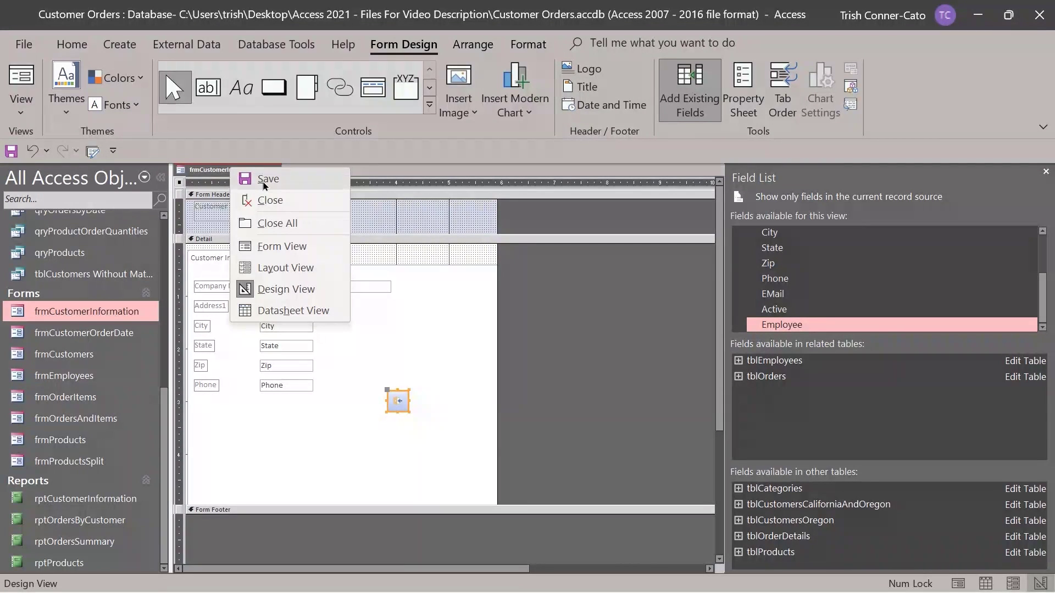
pyautogui.click(264, 183)
# Test in Form View that the new exit button closes frmCustomerInformation
pyautogui.rightClick(242, 169)
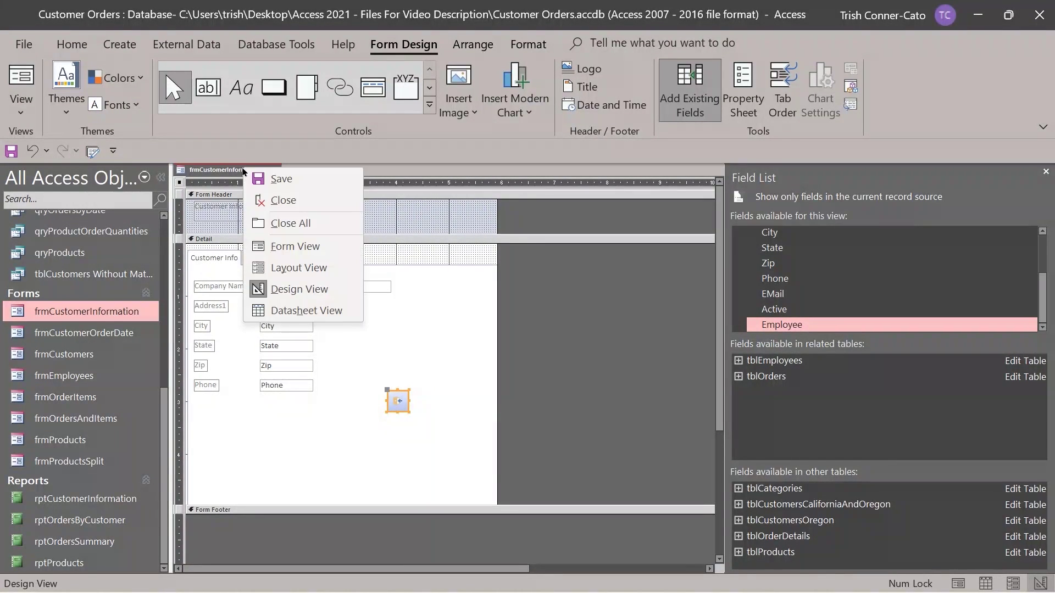
pyautogui.click(281, 247)
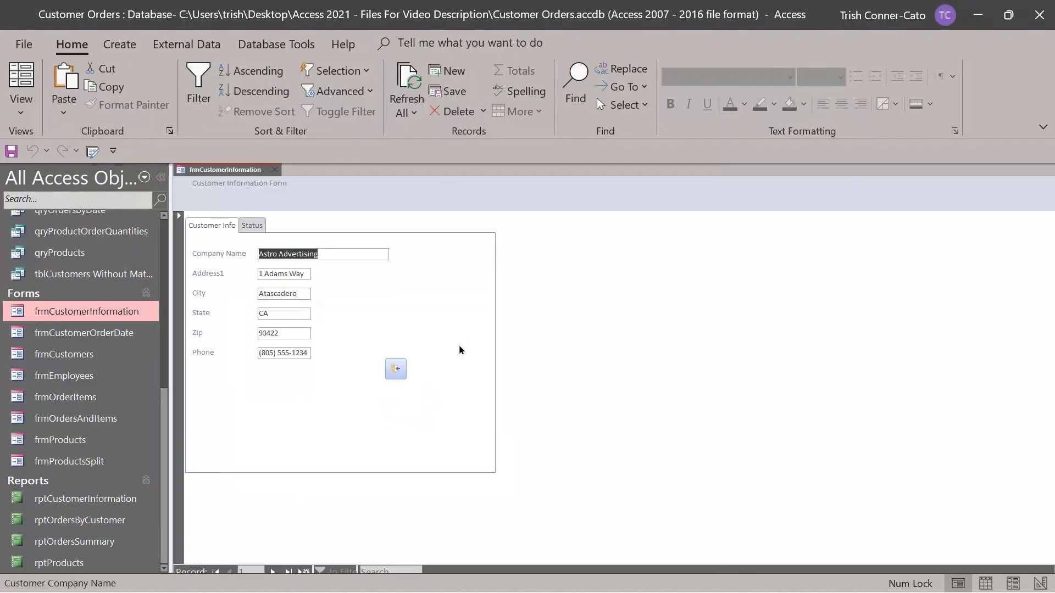
pyautogui.click(397, 372)
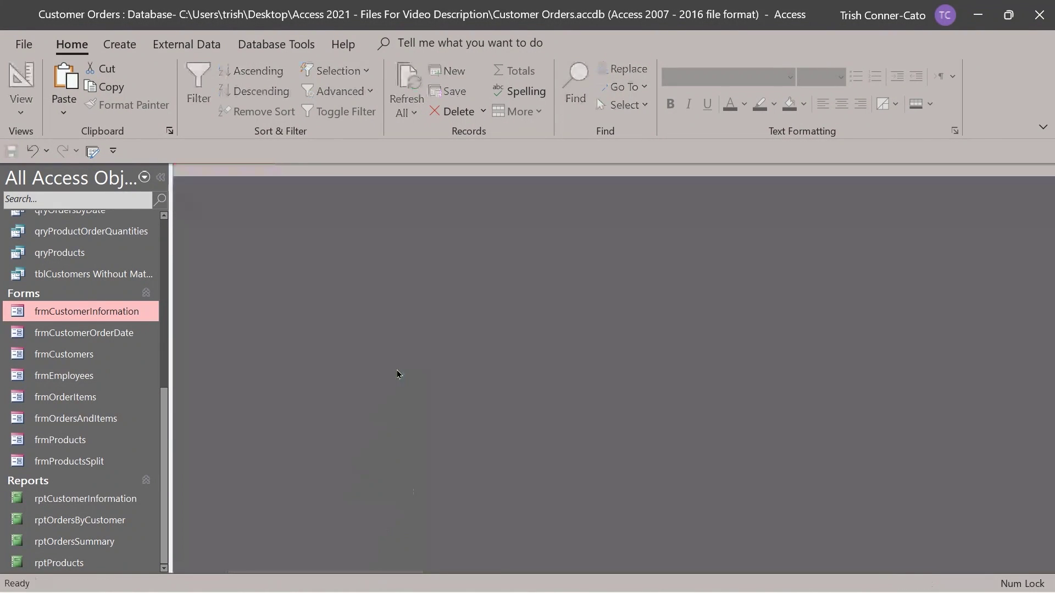
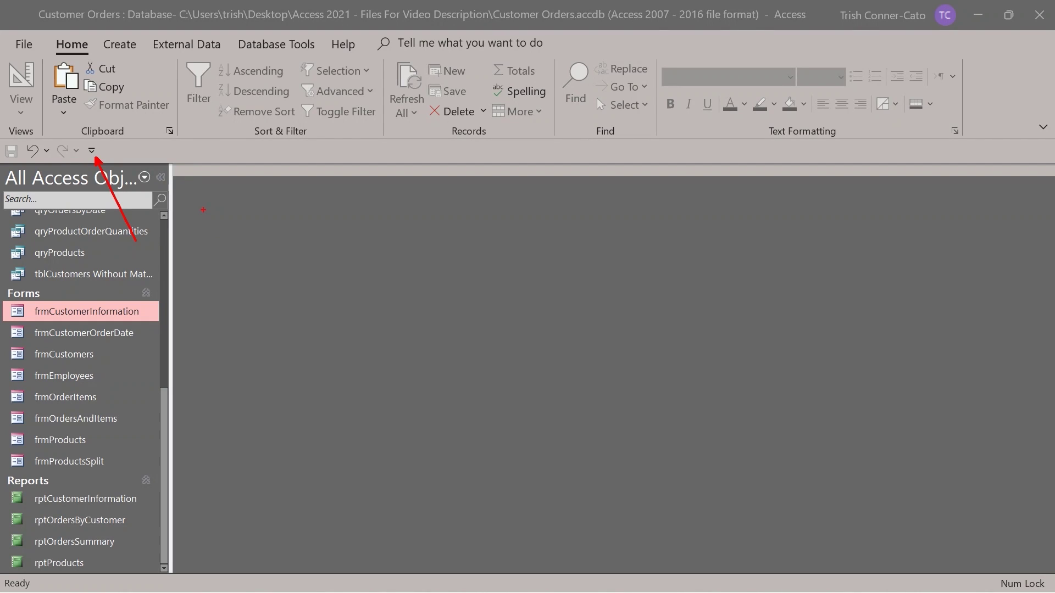
# Add Switchboard Manager from Commands Not in the Ribbon to the Quick Access Toolbar, right after Redo
pyautogui.click(92, 150)
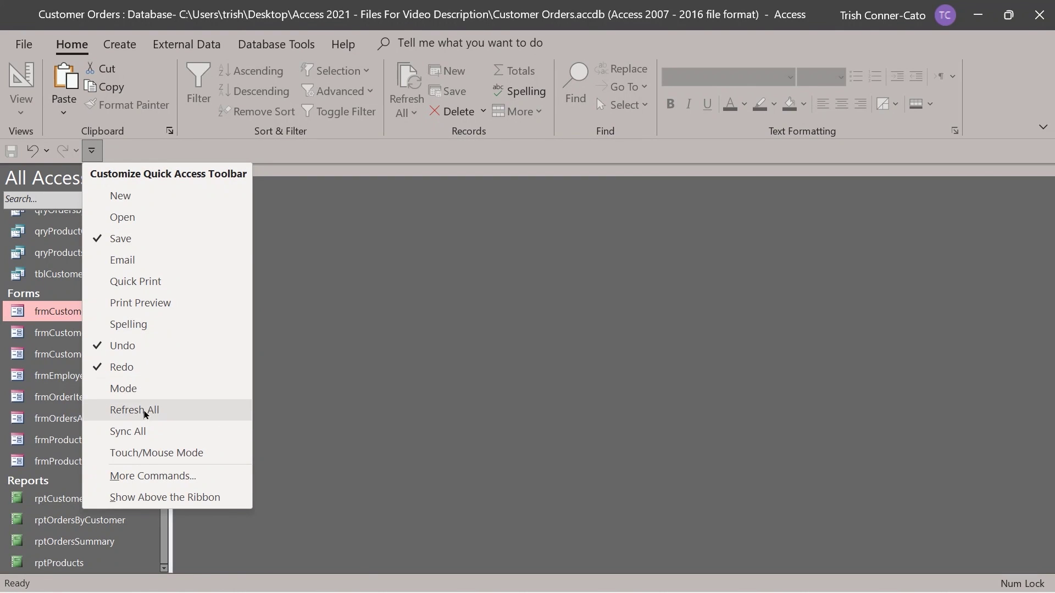
pyautogui.click(147, 475)
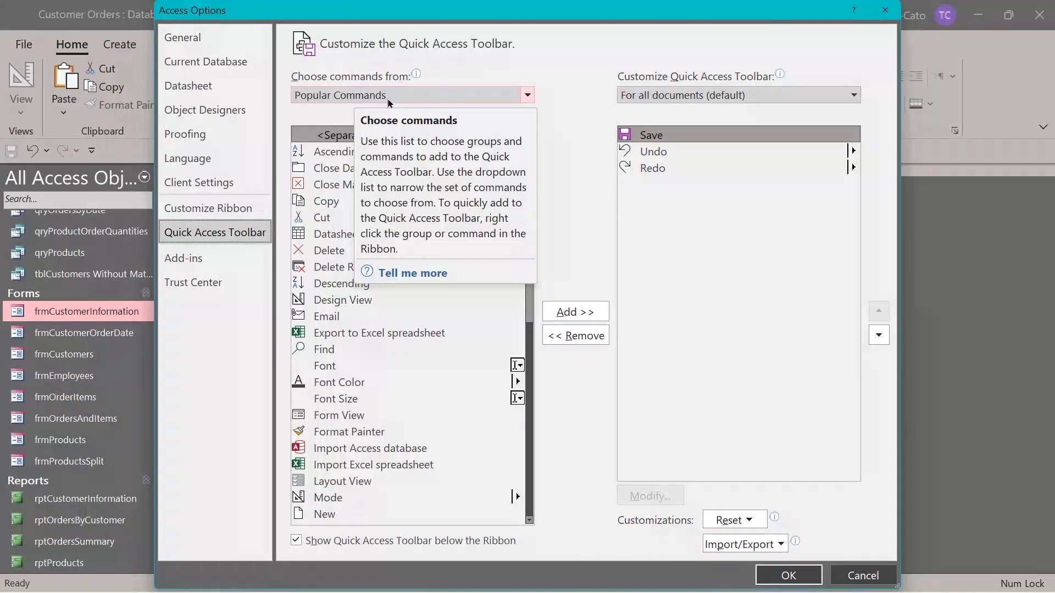
pyautogui.click(528, 97)
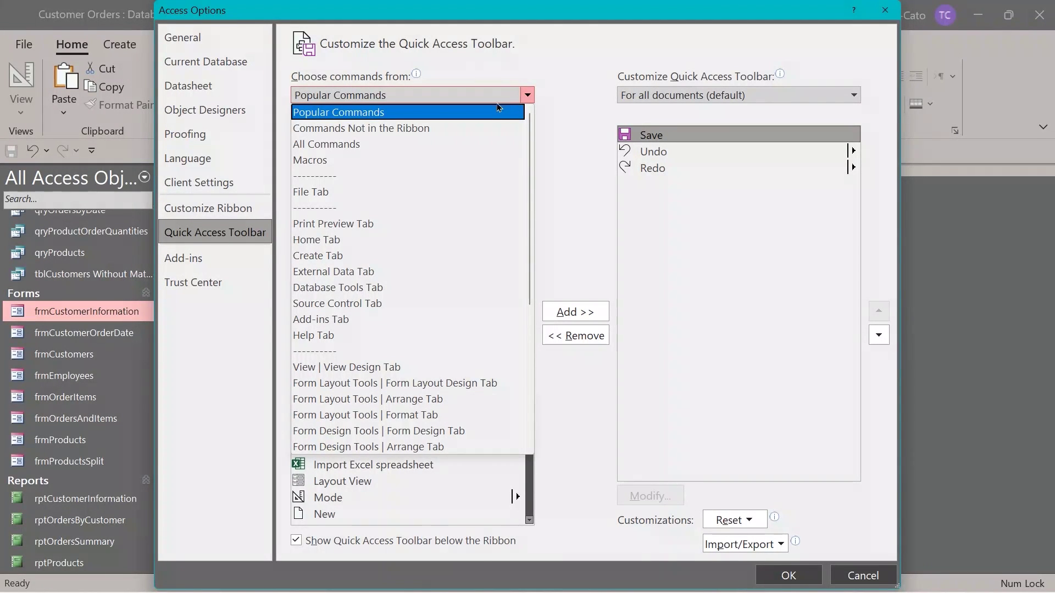
pyautogui.click(434, 130)
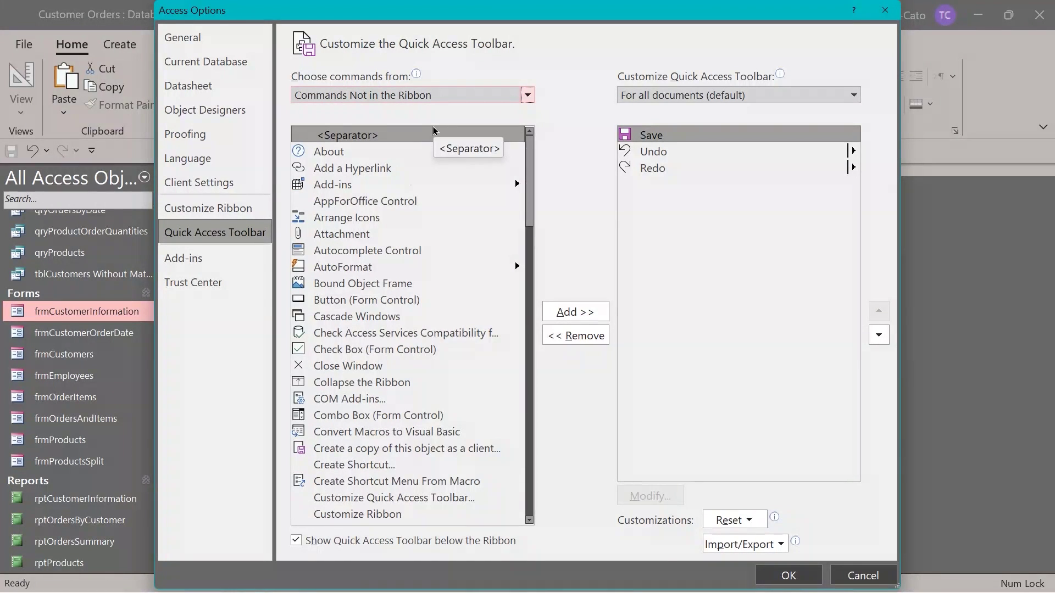
pyautogui.scroll(-3, 338, 224)
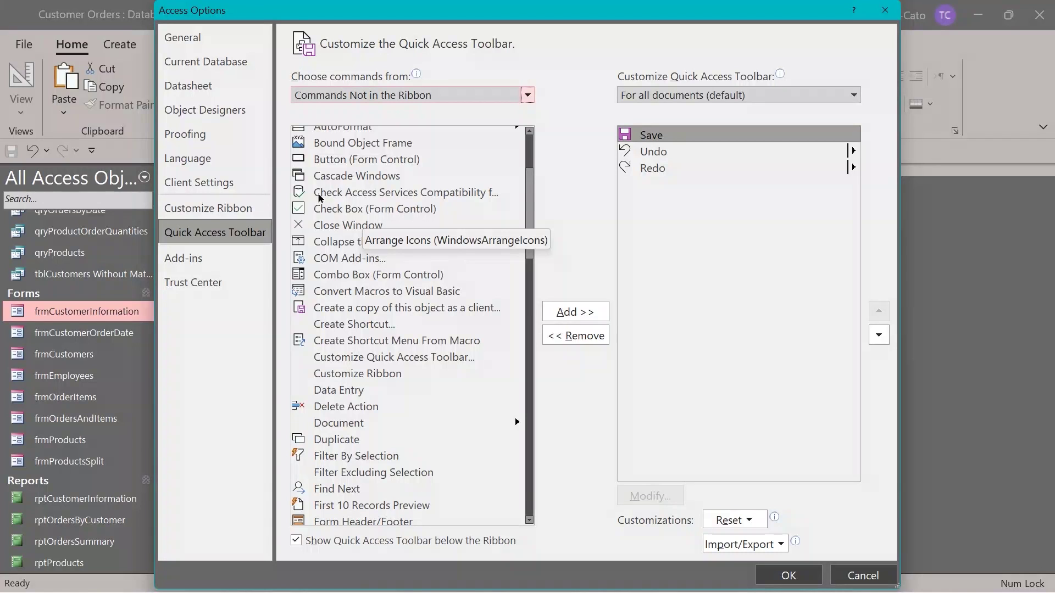
pyautogui.click(323, 260)
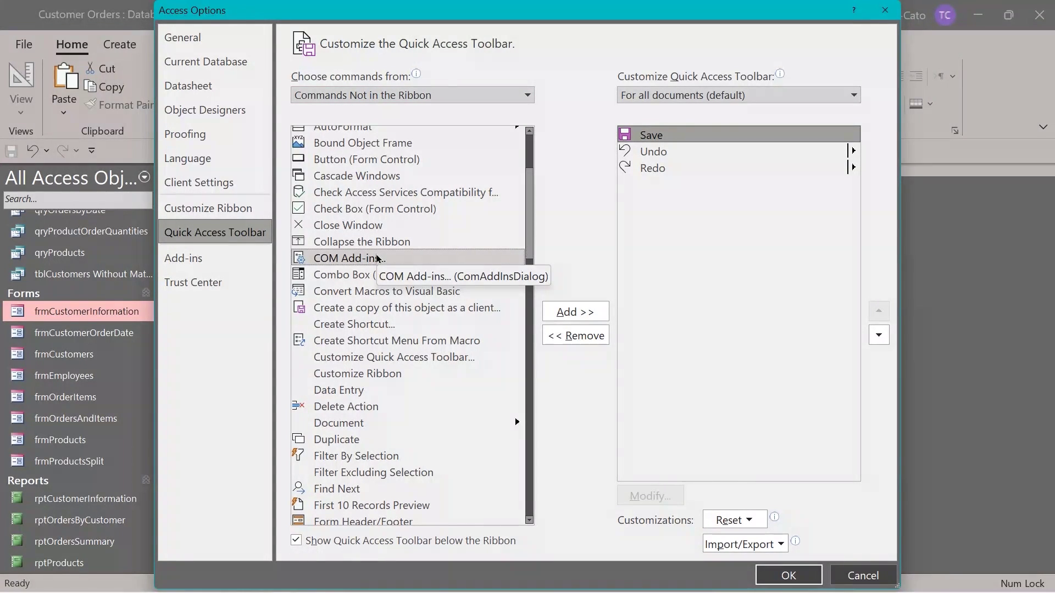
pyautogui.press('pagedown')
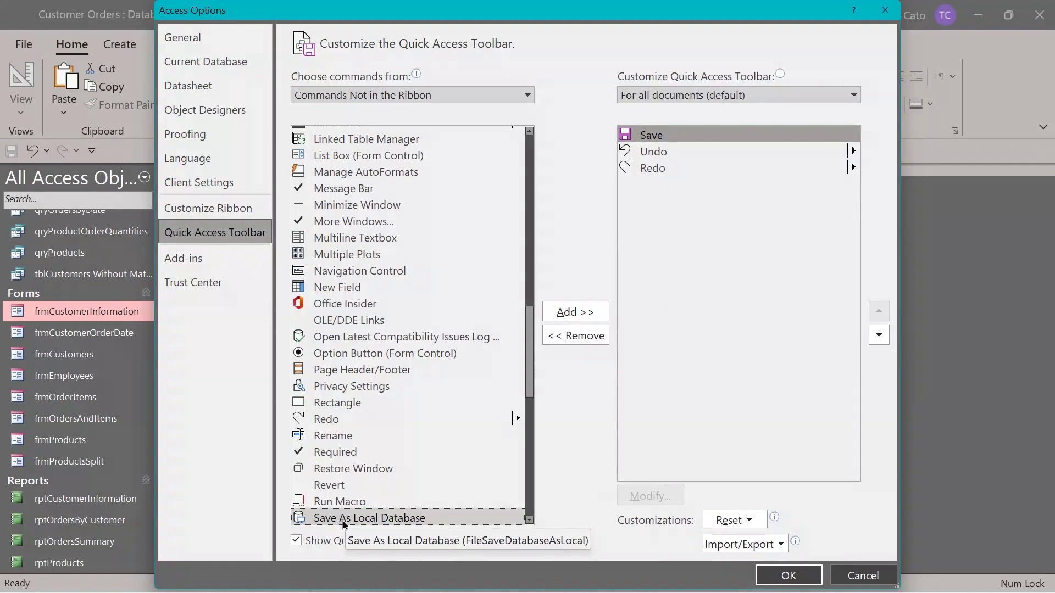
pyautogui.scroll(-4, 345, 525)
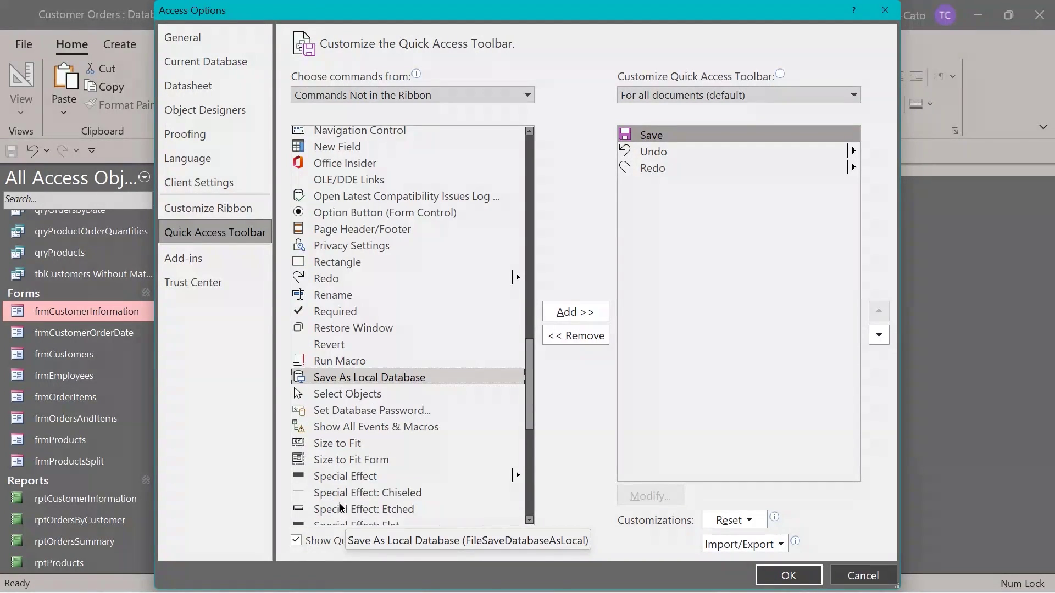
pyautogui.scroll(-4, 341, 508)
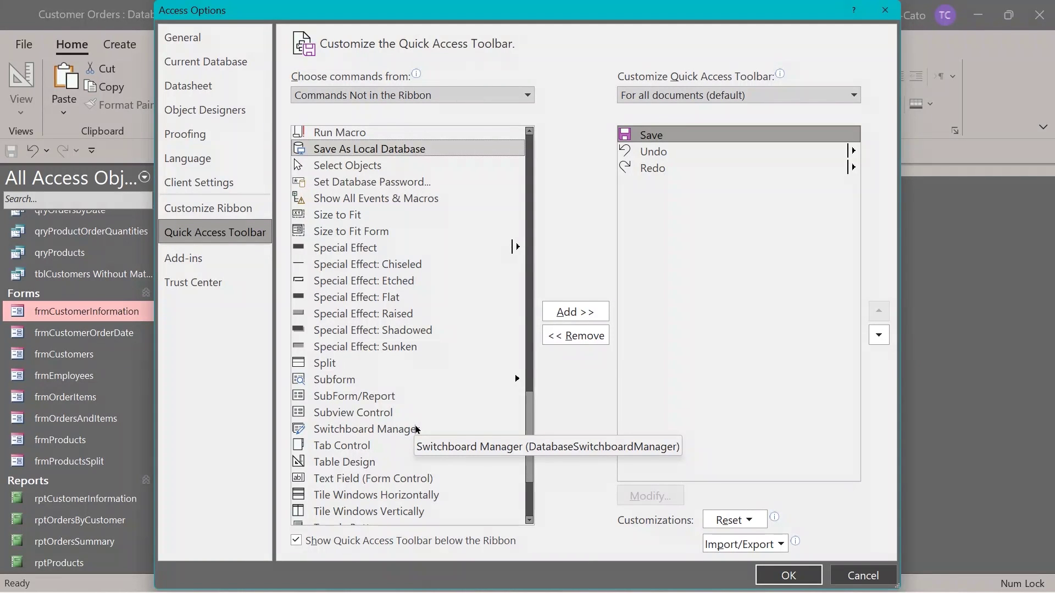
pyautogui.click(652, 171)
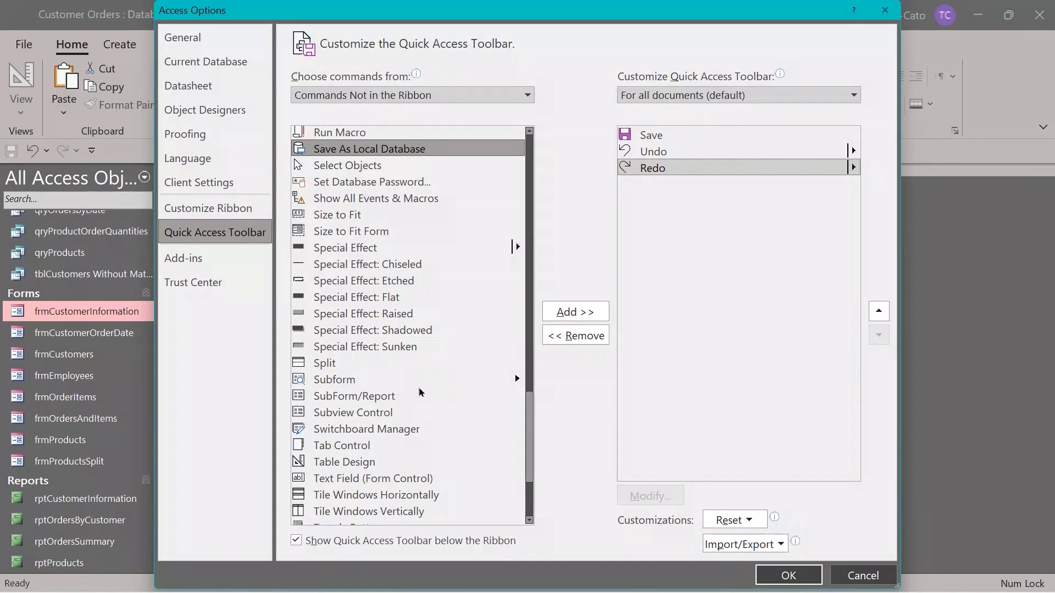
pyautogui.doubleClick(327, 432)
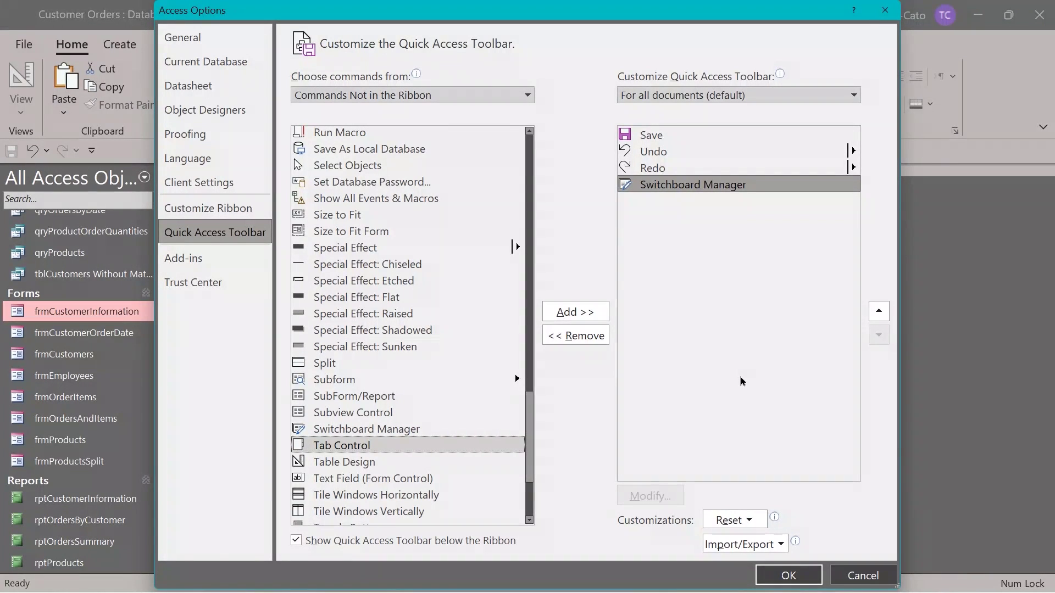
pyautogui.click(781, 574)
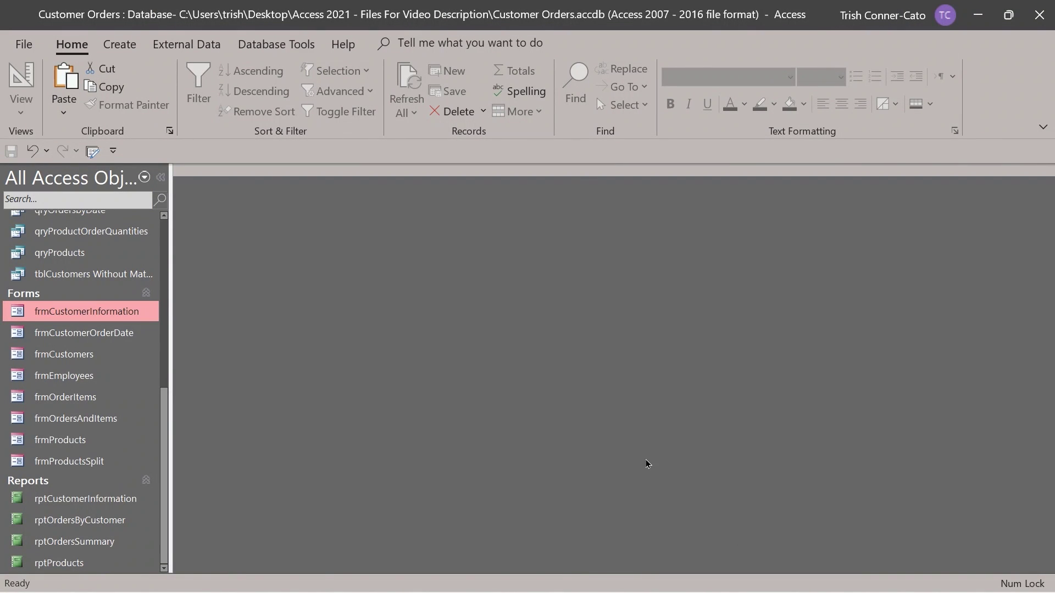
# Launch Switchboard Manager, create the switchboard, and edit the Main Switchboard (Default) page
pyautogui.click(93, 156)
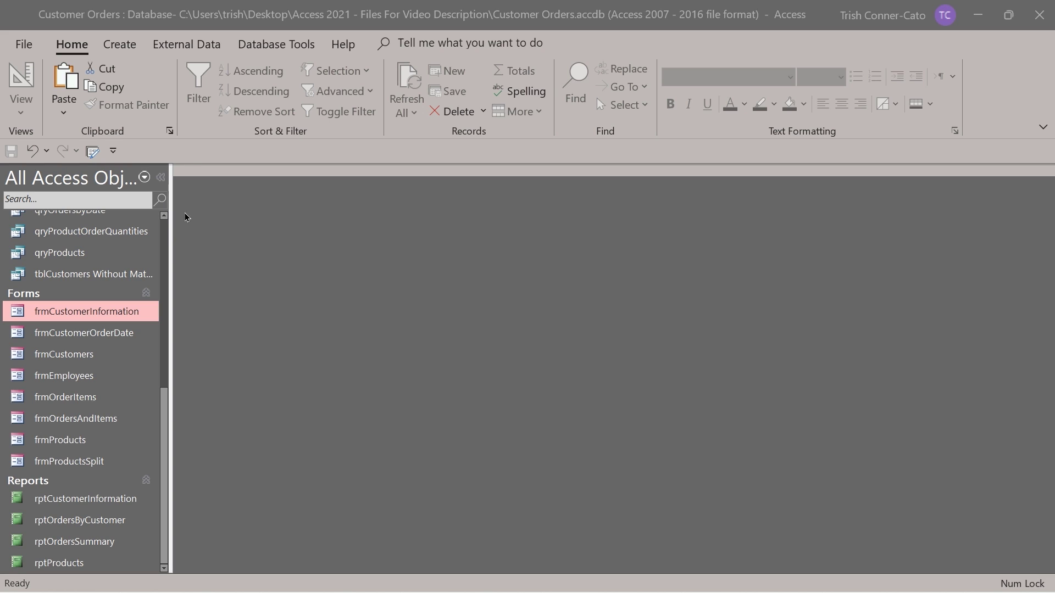
pyautogui.click(92, 152)
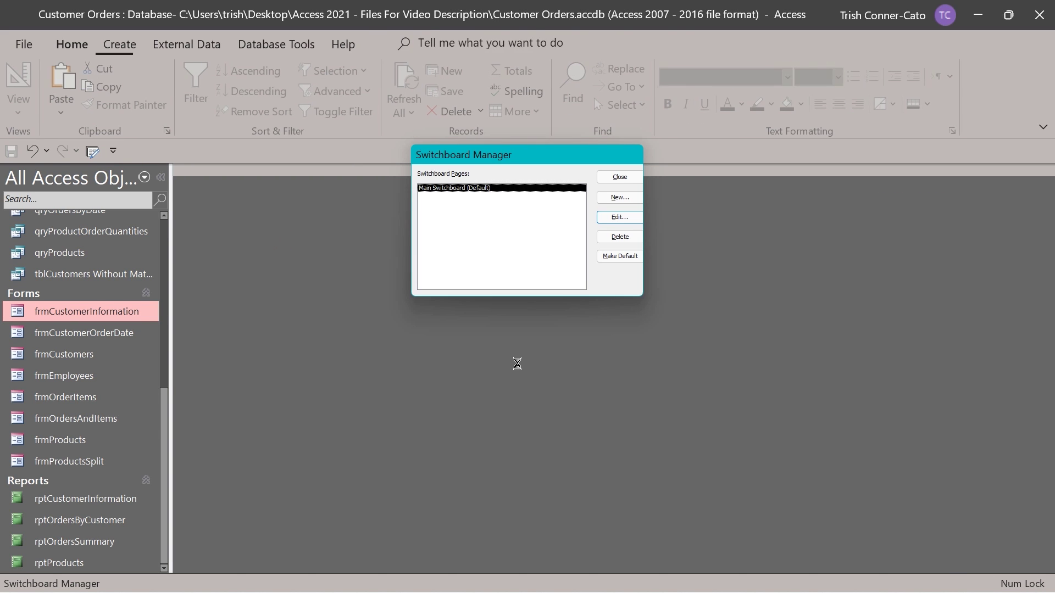
pyautogui.click(635, 178)
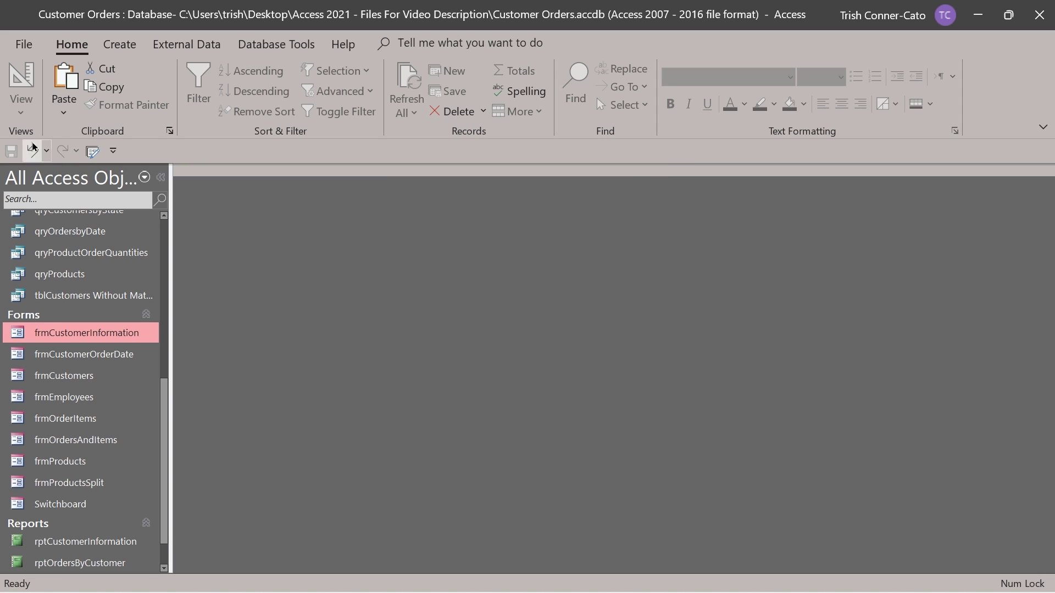
pyautogui.click(92, 152)
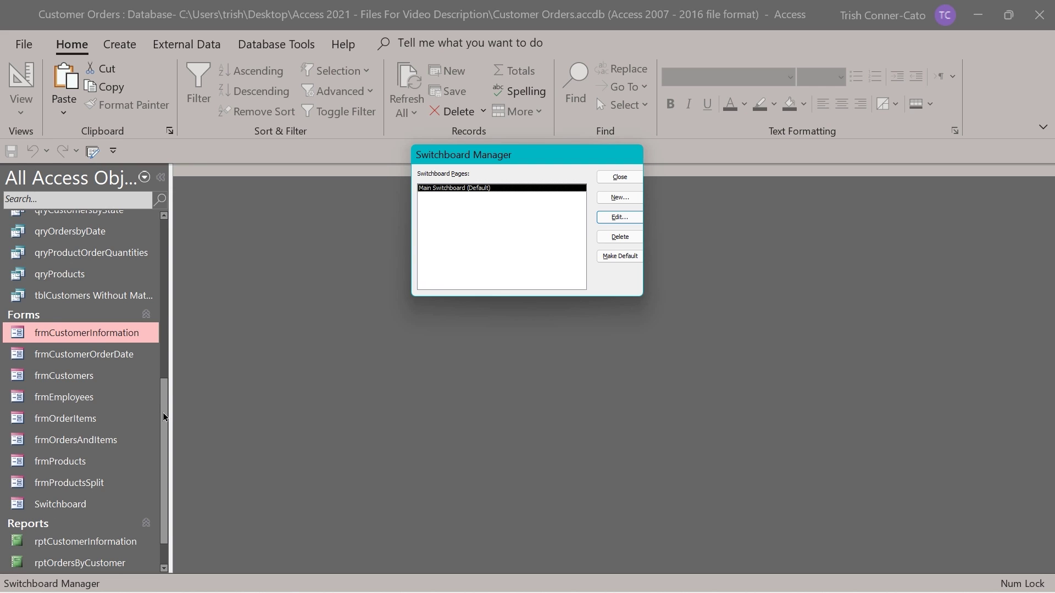
pyautogui.click(337, 315)
pyautogui.click(609, 219)
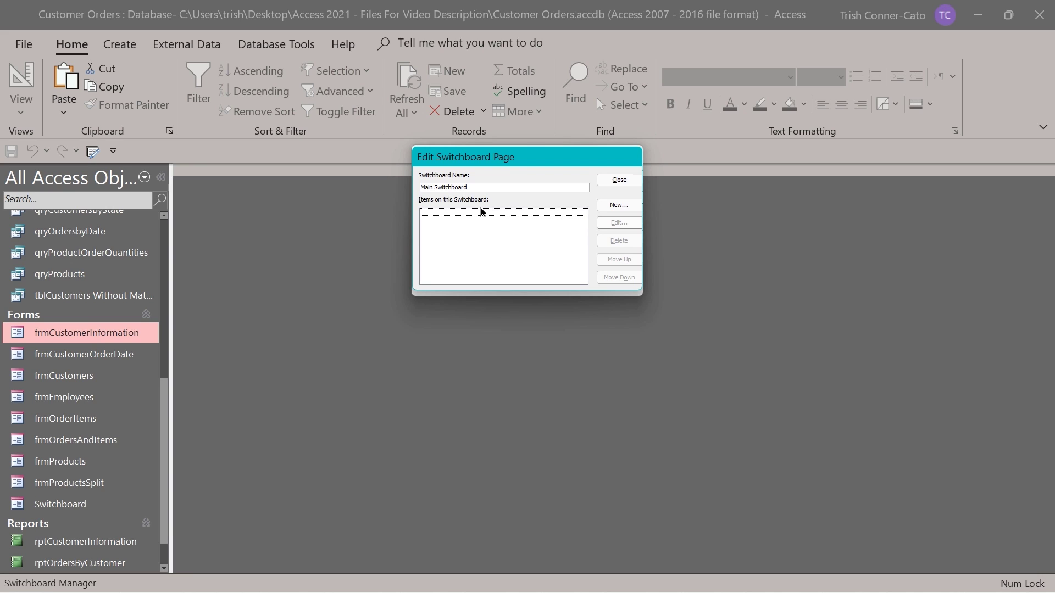
# Create an 'Add New Product' item that opens frmProductsSplit in Add Mode
pyautogui.click(619, 206)
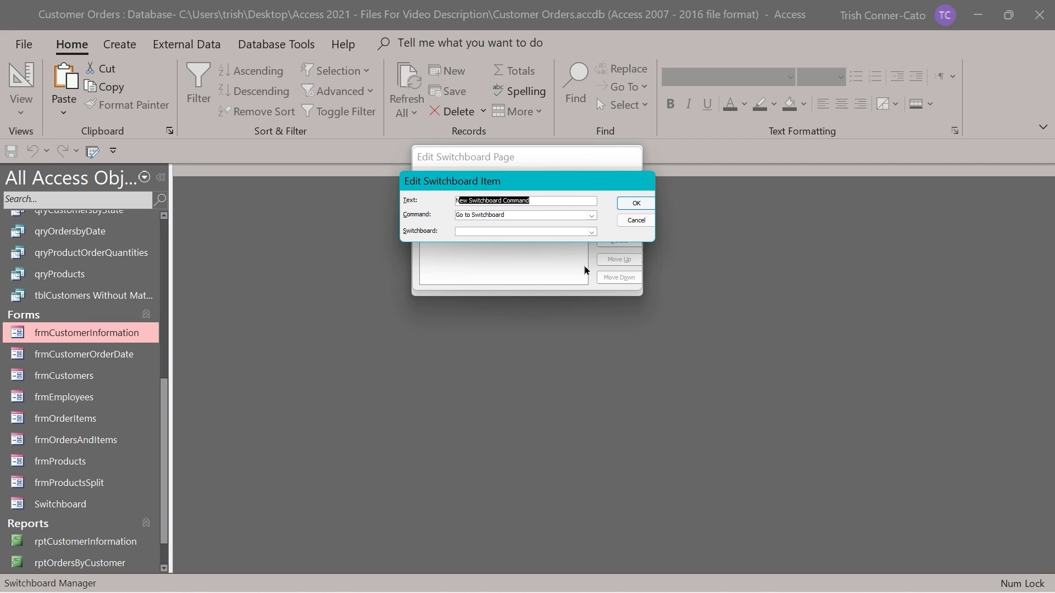
pyautogui.click(592, 216)
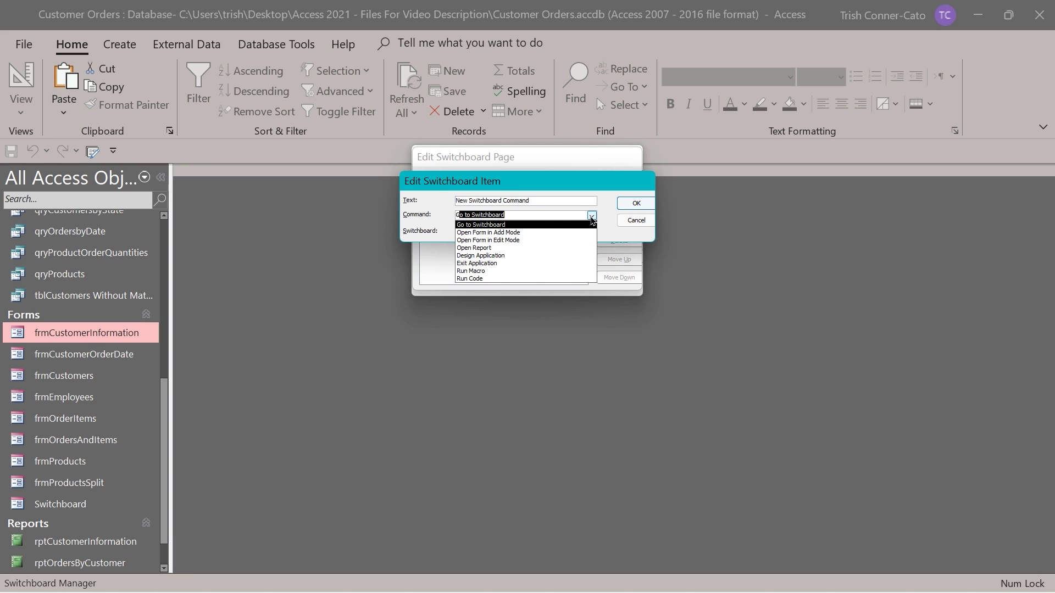
pyautogui.click(561, 235)
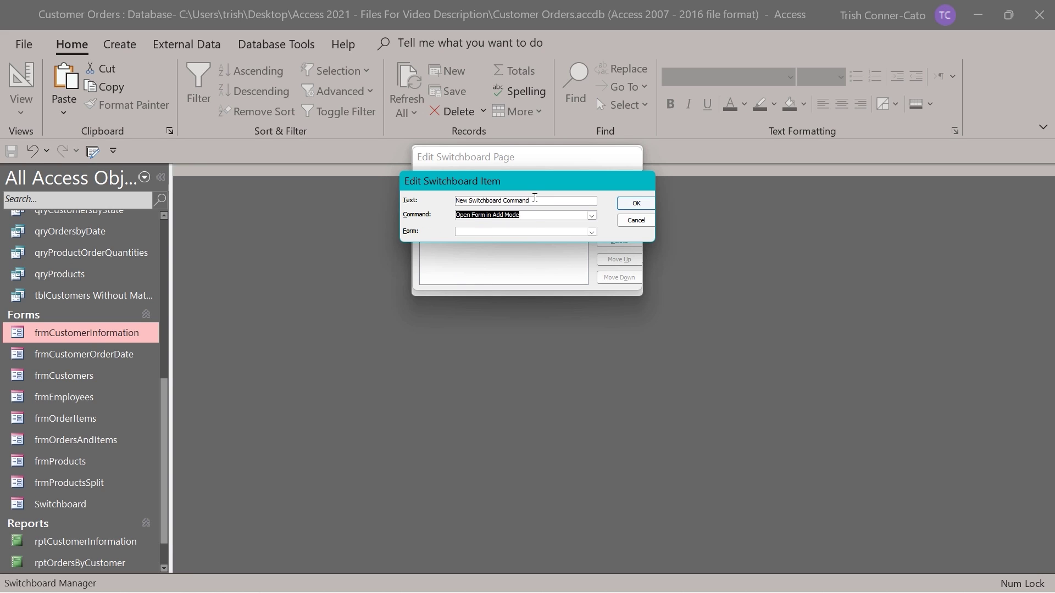
pyautogui.moveTo(533, 200); pyautogui.dragTo(432, 201)
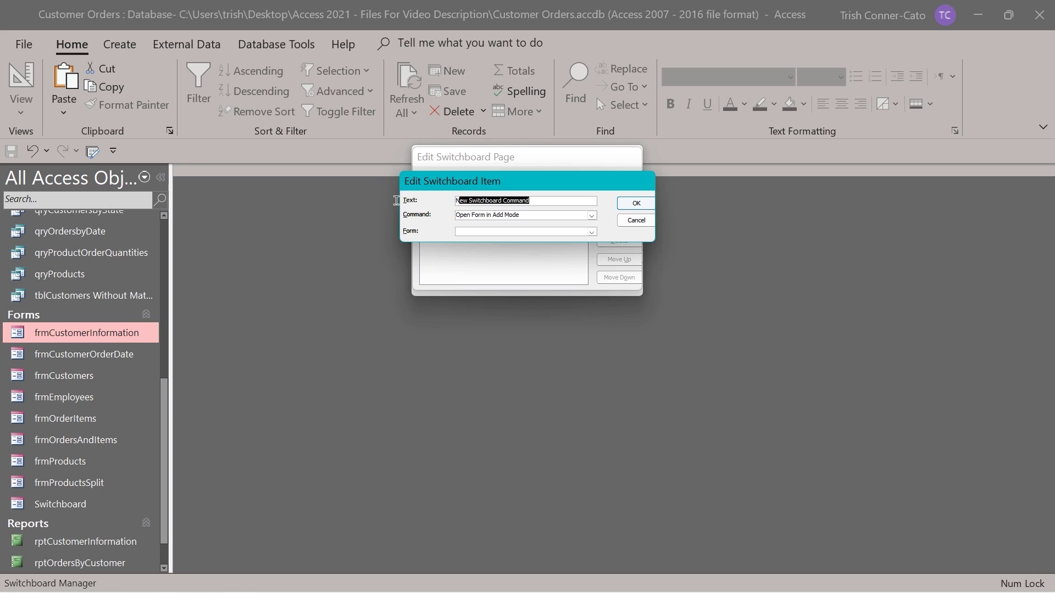
pyautogui.press('BackSpace')
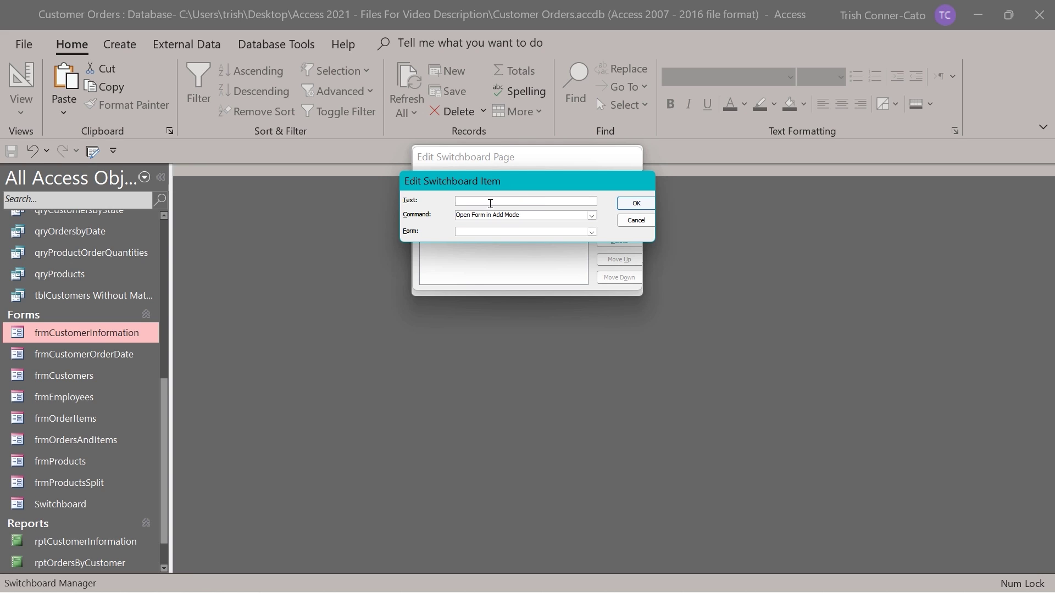
pyautogui.write('Add New Product')
pyautogui.click(592, 232)
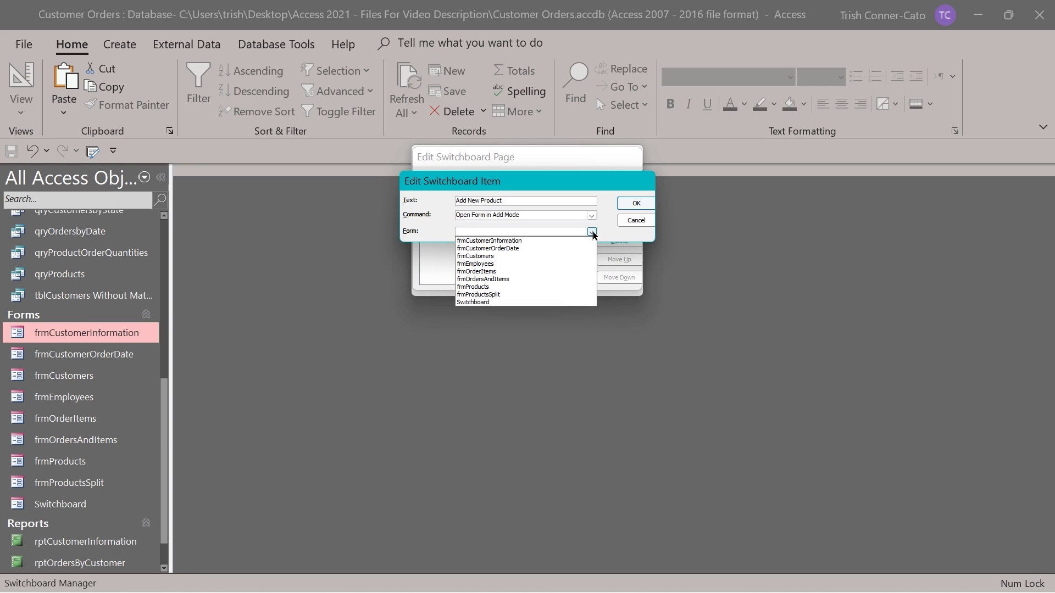
pyautogui.click(497, 295)
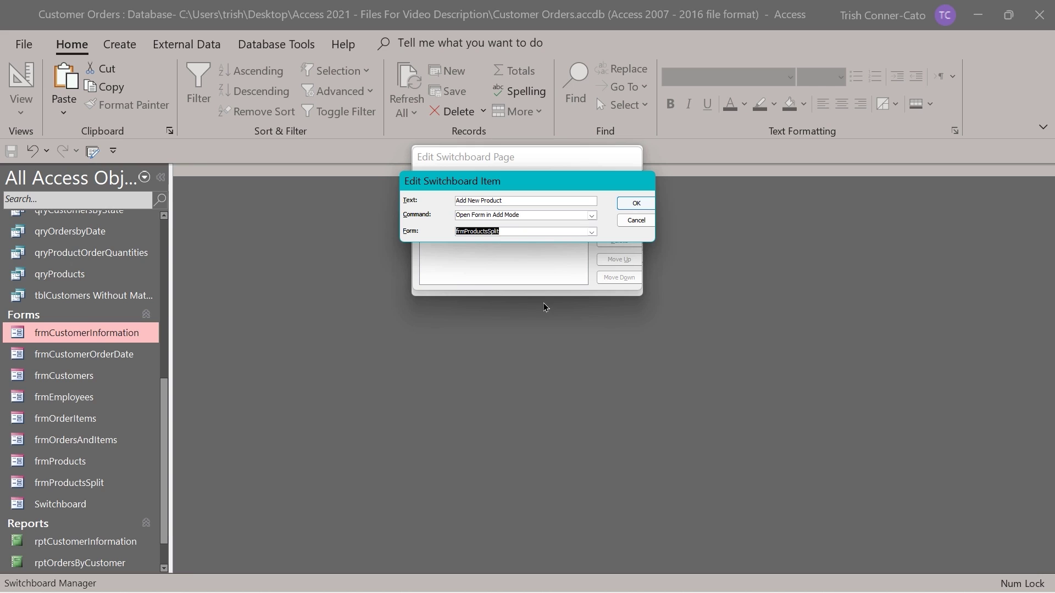
pyautogui.click(634, 202)
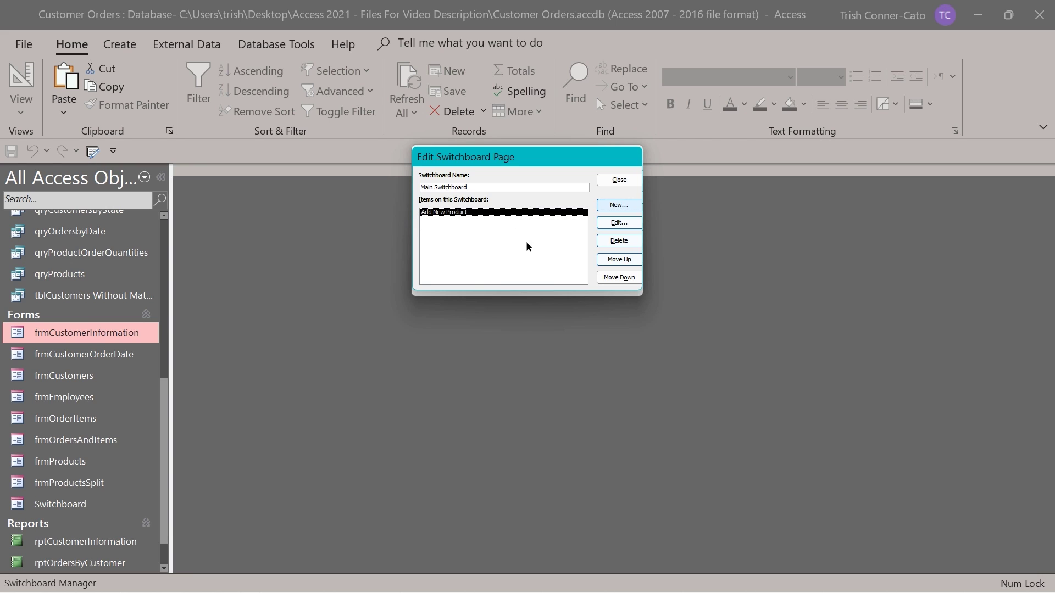
# Define an 'Add New Customer' item set to Open Form in Add Mode with frmCustomers
pyautogui.click(625, 209)
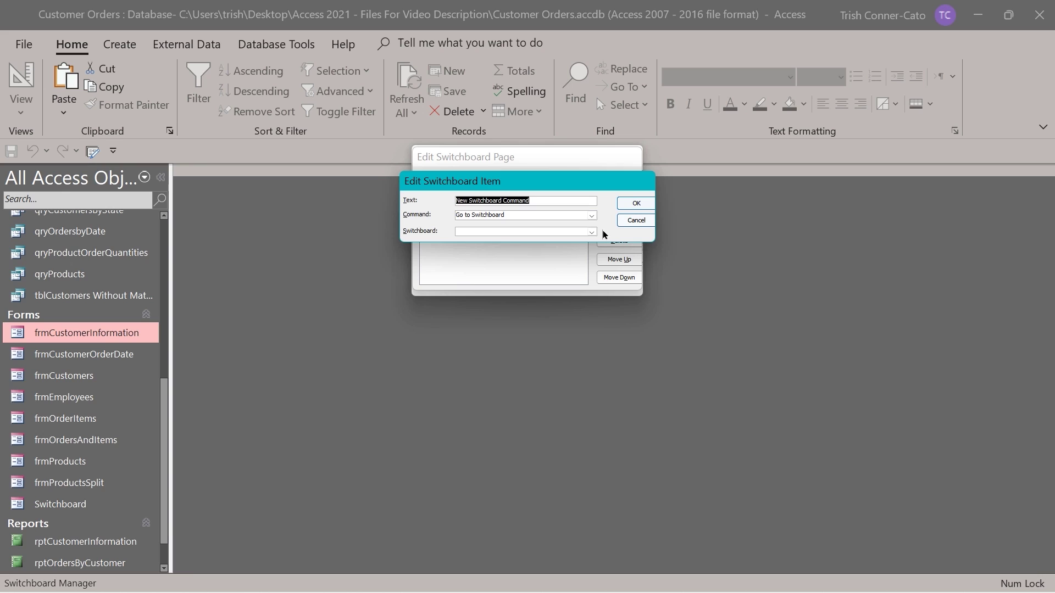
pyautogui.write('Add N')
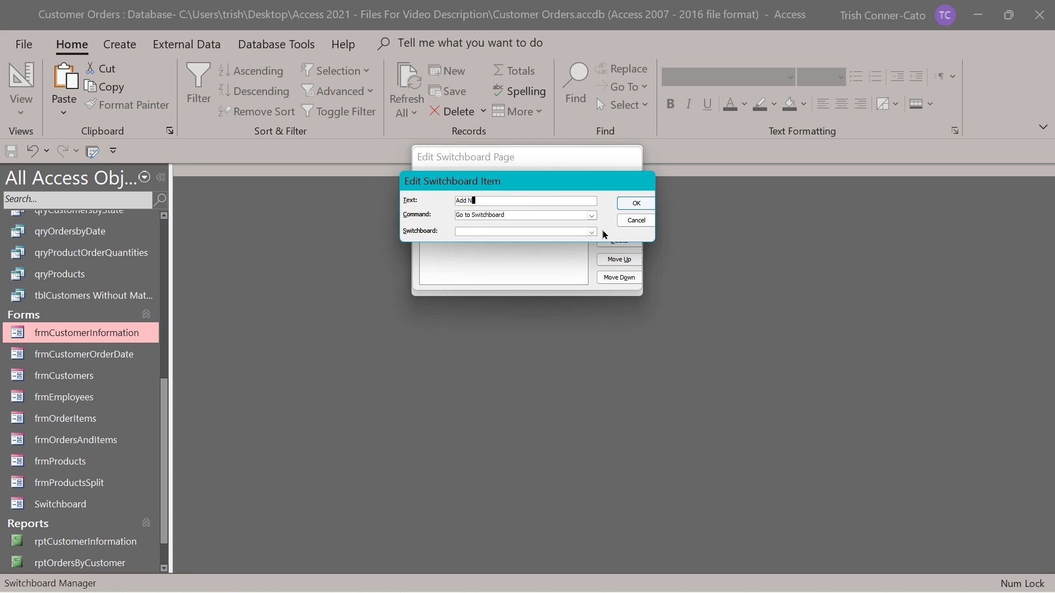
pyautogui.write('ew Customer')
pyautogui.click(592, 215)
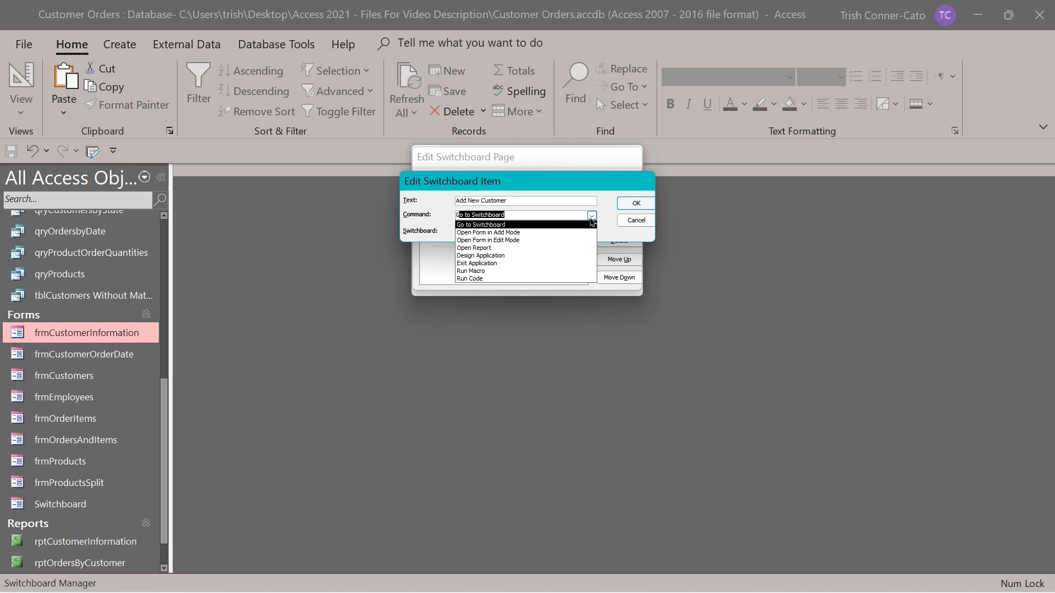
pyautogui.click(552, 233)
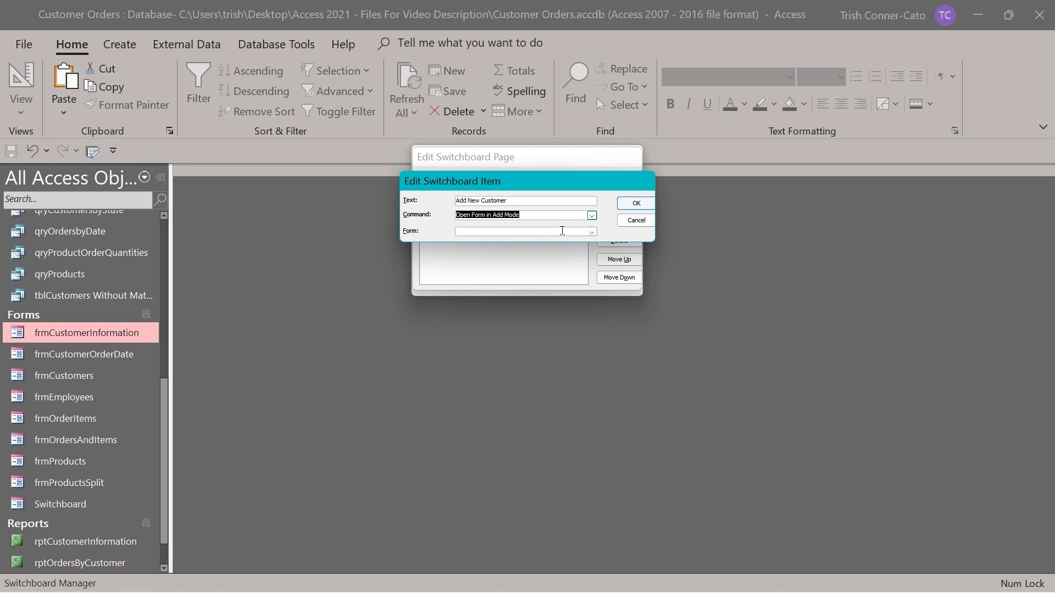
pyautogui.click(593, 233)
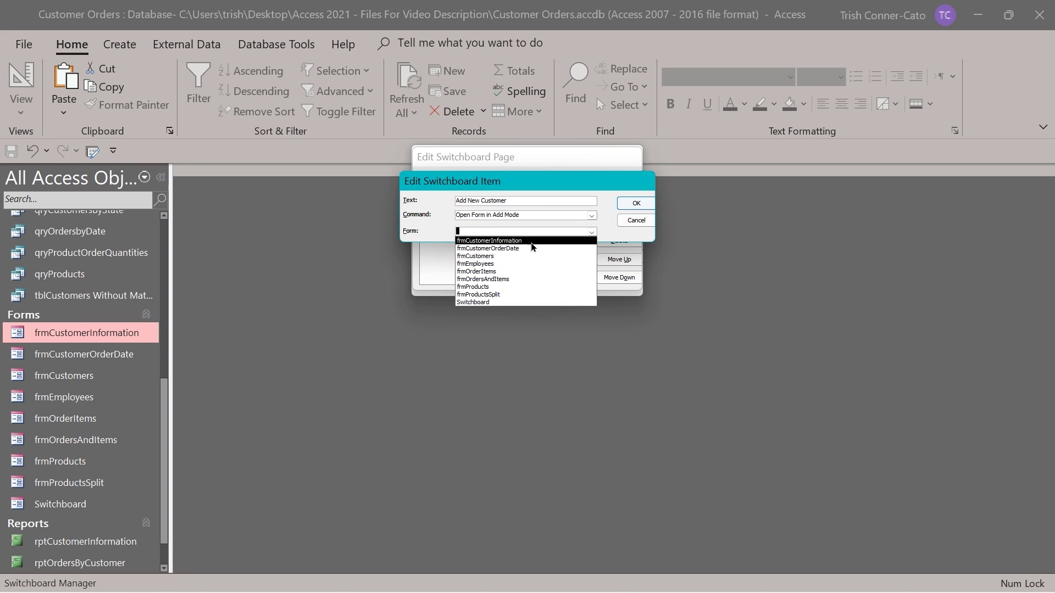
pyautogui.click(504, 259)
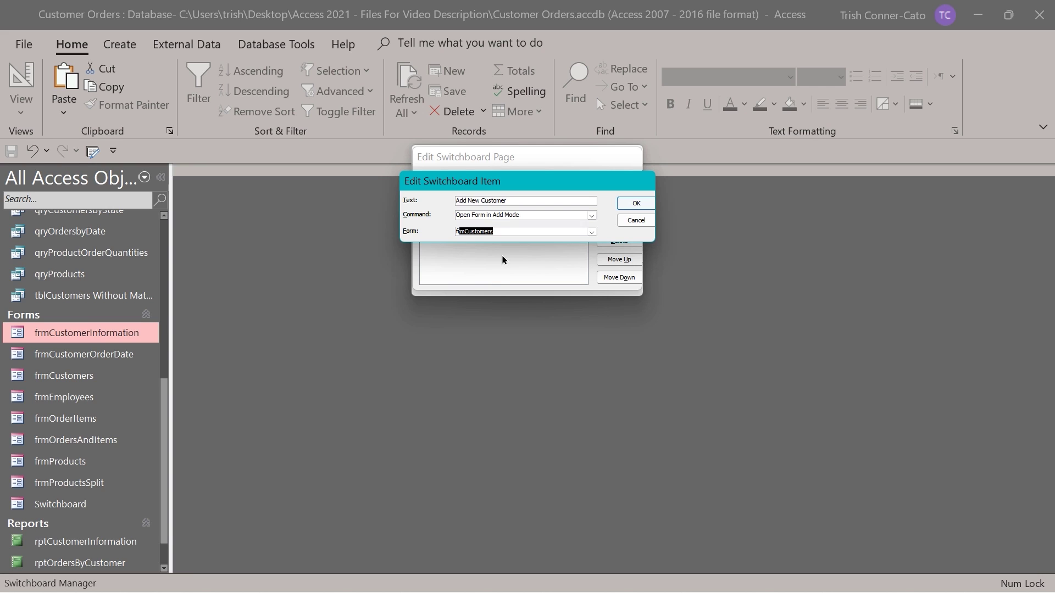
pyautogui.click(634, 203)
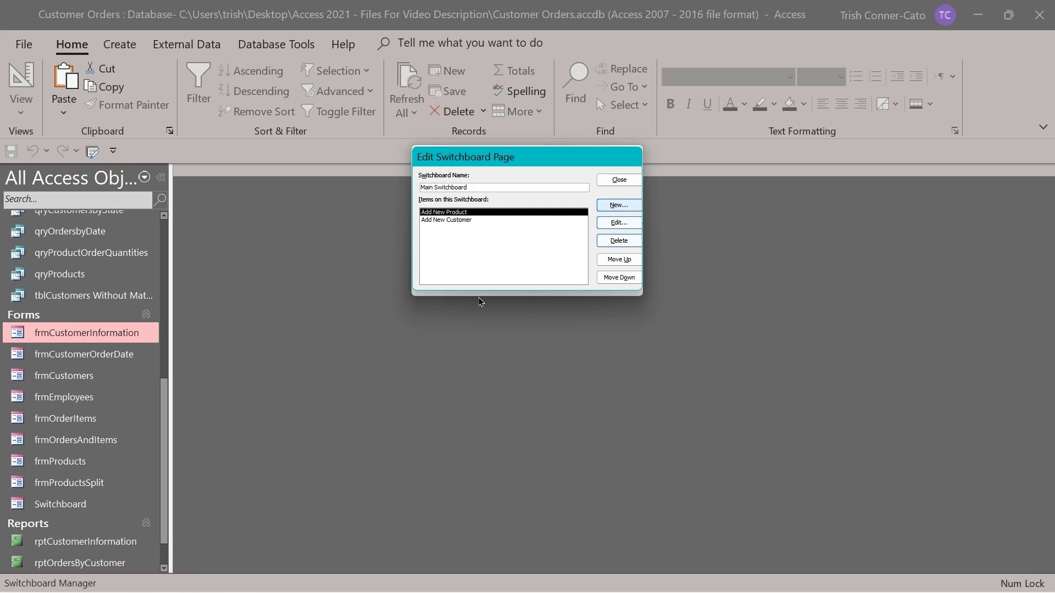
# Add a 'View Customer Information Report' item opening rptCustomerInformation, then close the Switchboard Manager
pyautogui.click(619, 206)
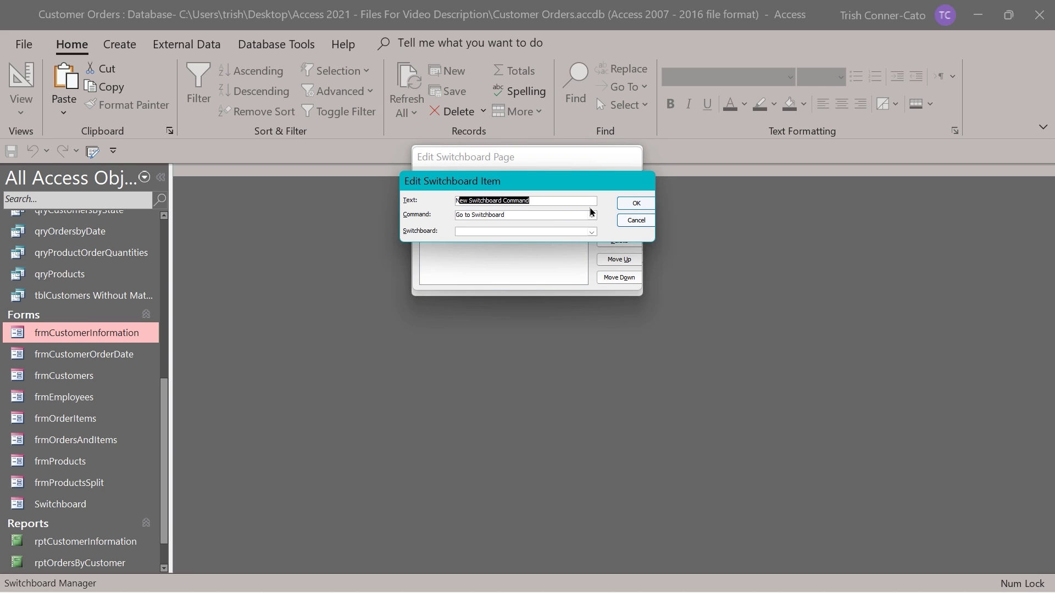
pyautogui.click(592, 216)
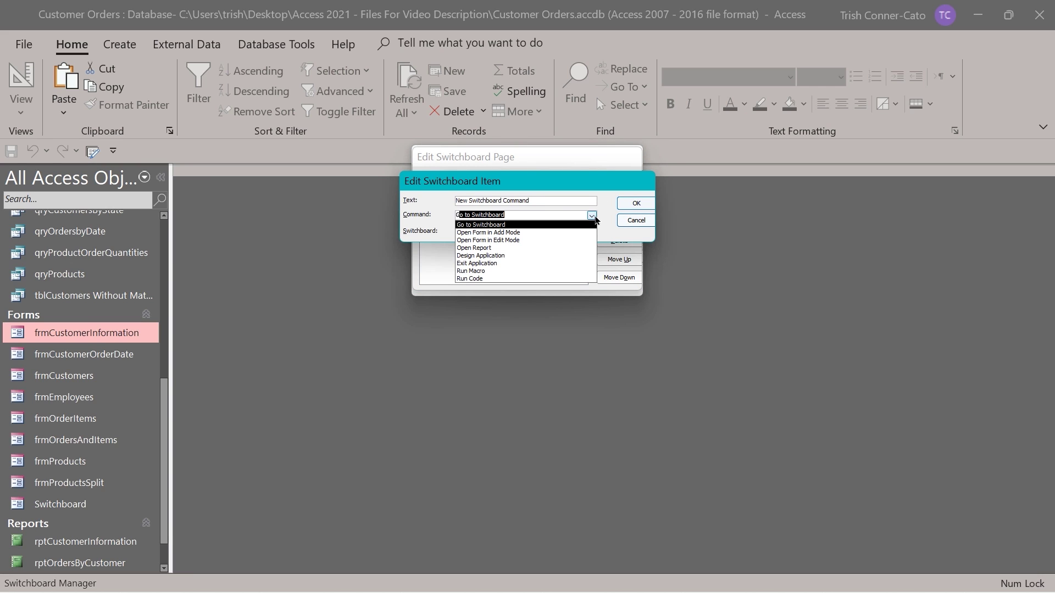
pyautogui.click(593, 217)
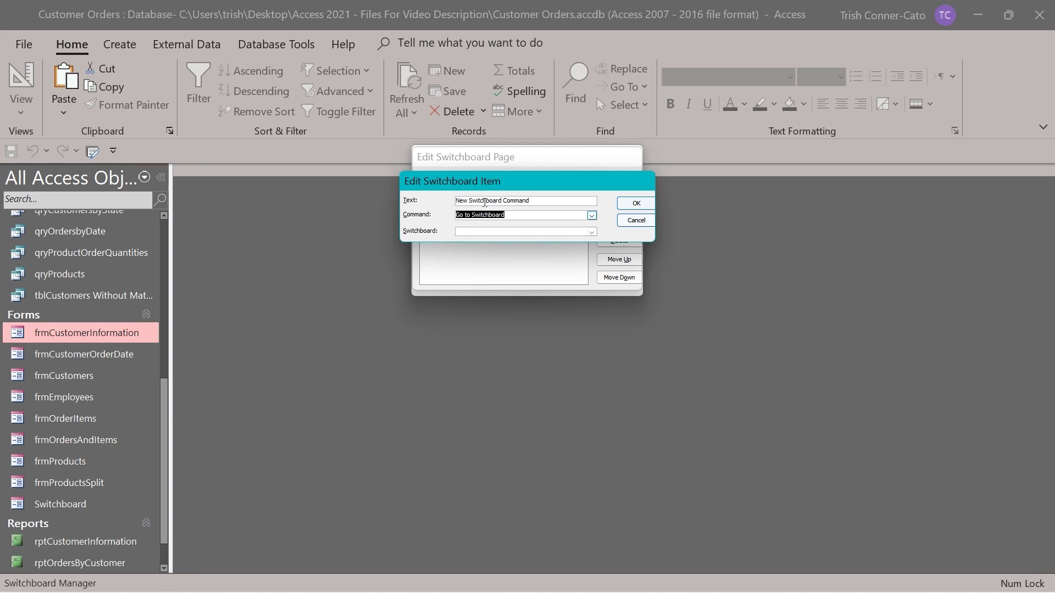
pyautogui.moveTo(536, 200); pyautogui.dragTo(391, 179)
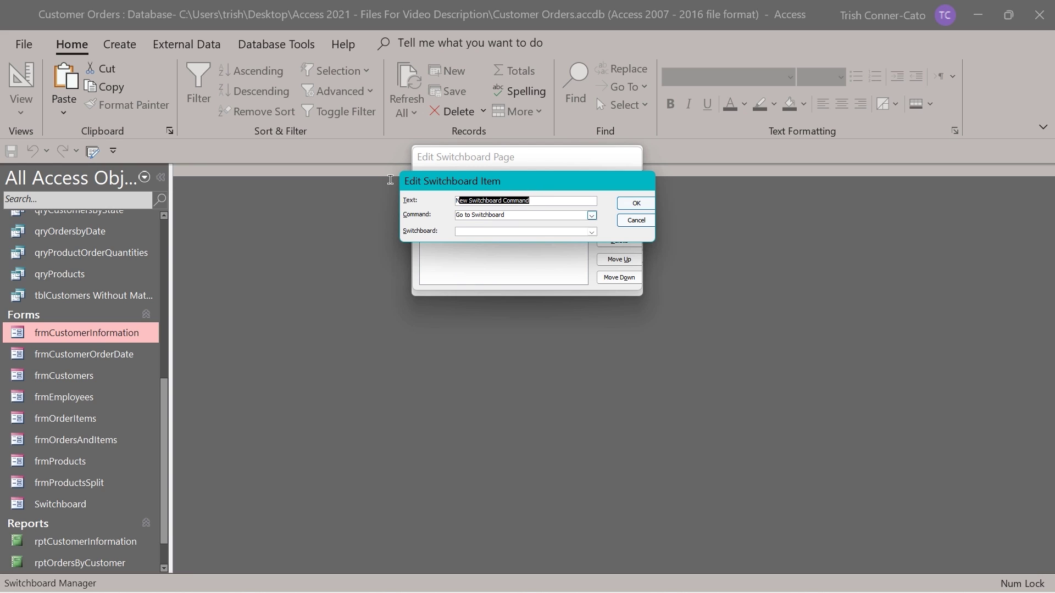
pyautogui.write('Vi')
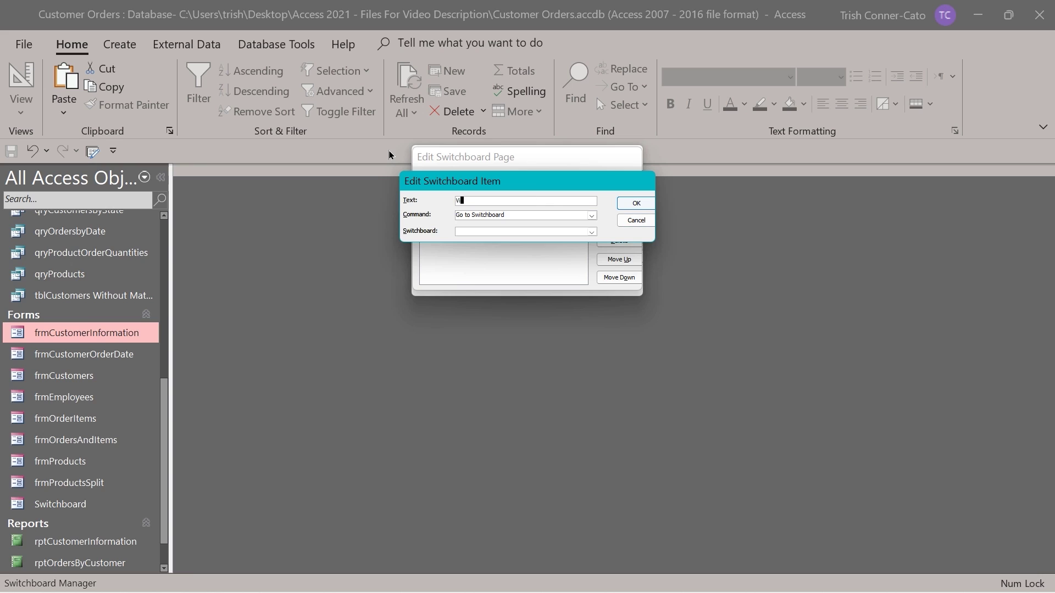
pyautogui.write('ew Customer Information Report')
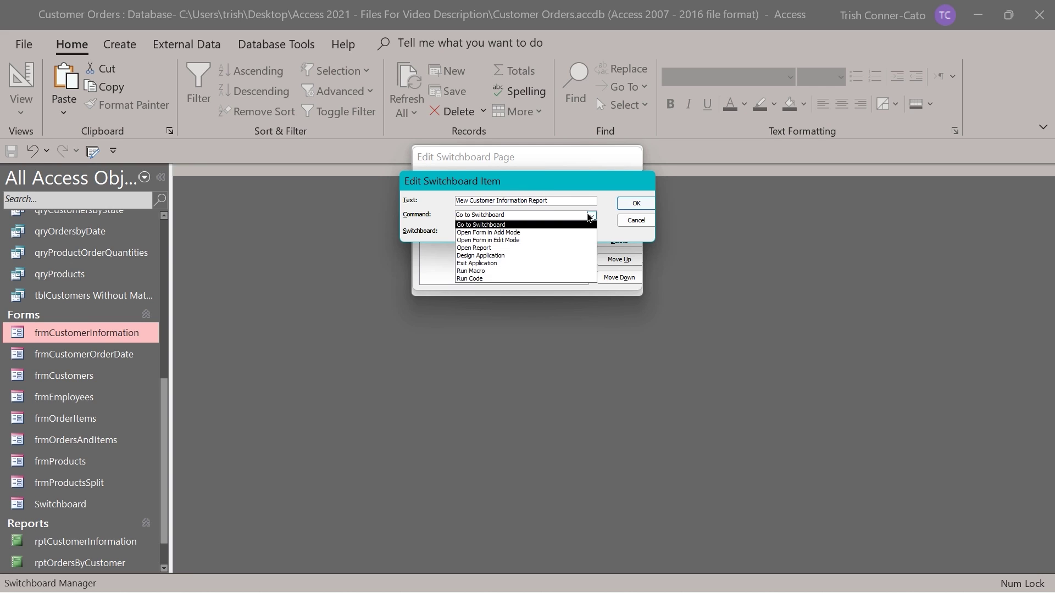
pyautogui.click(515, 248)
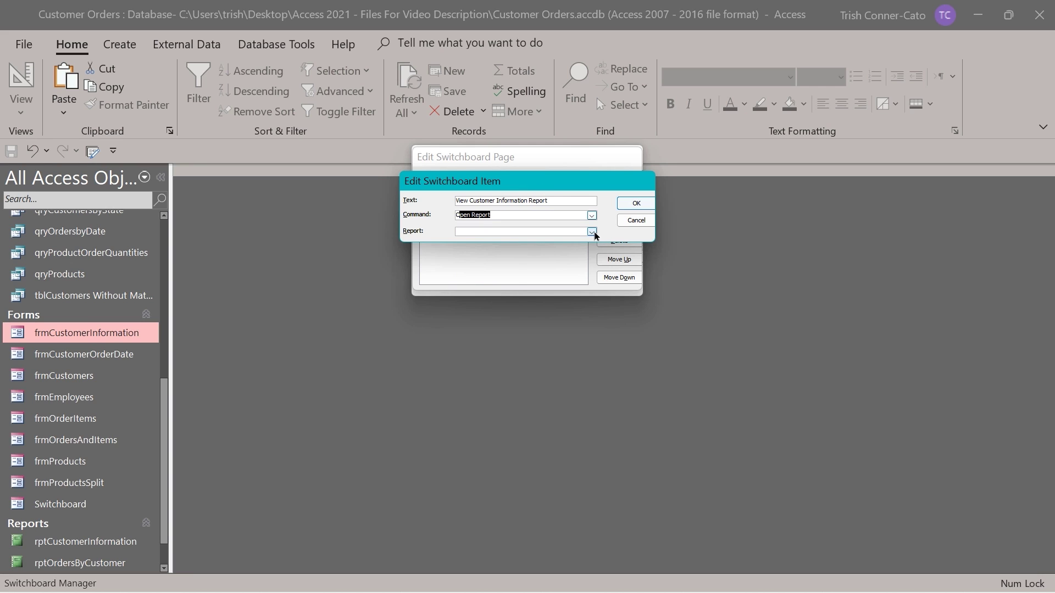
pyautogui.click(593, 232)
pyautogui.click(537, 242)
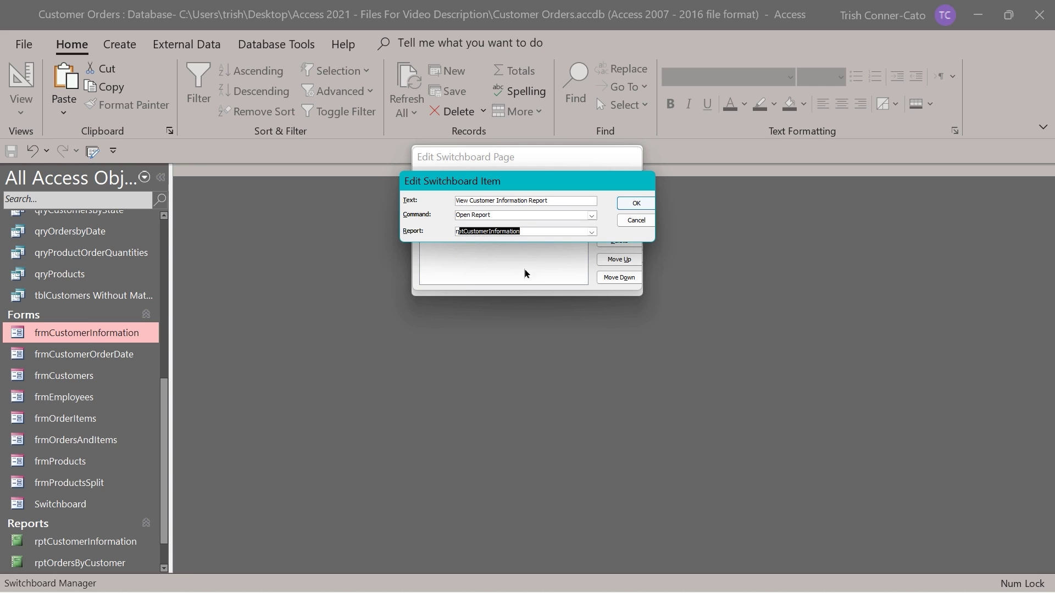
pyautogui.click(638, 203)
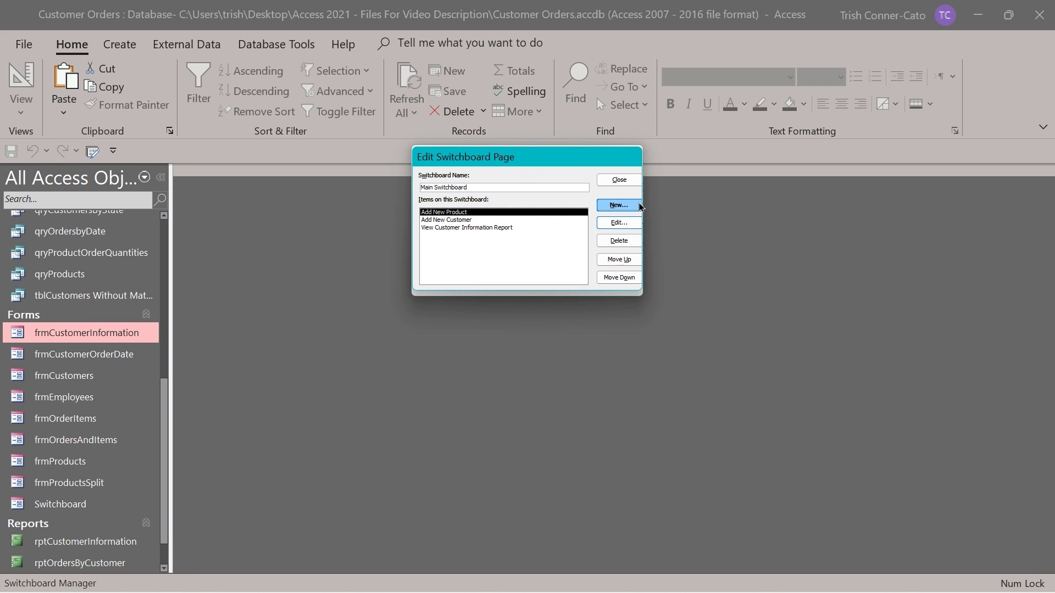
pyautogui.click(617, 181)
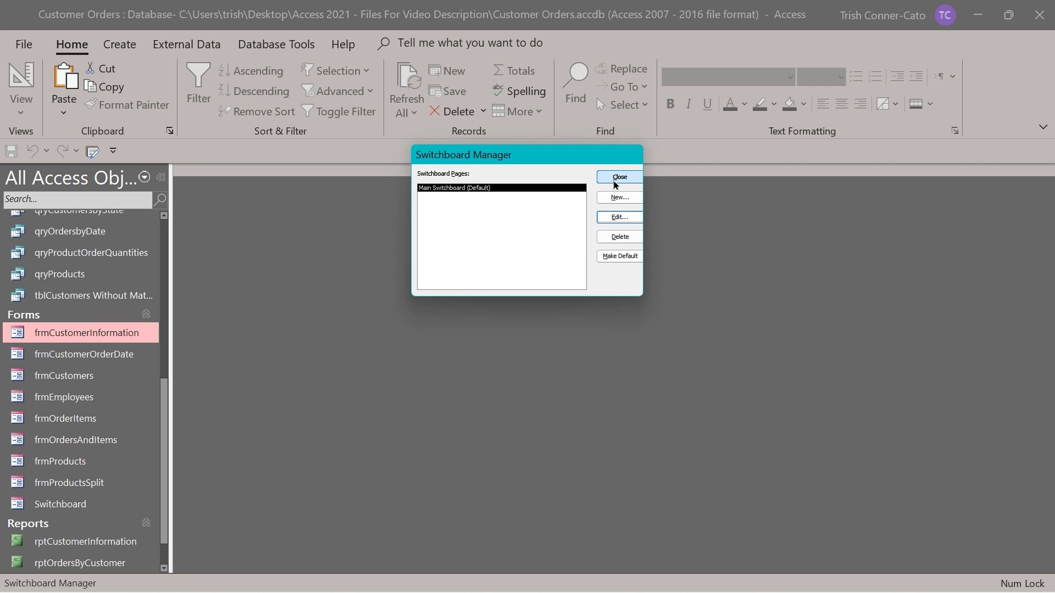
pyautogui.click(616, 183)
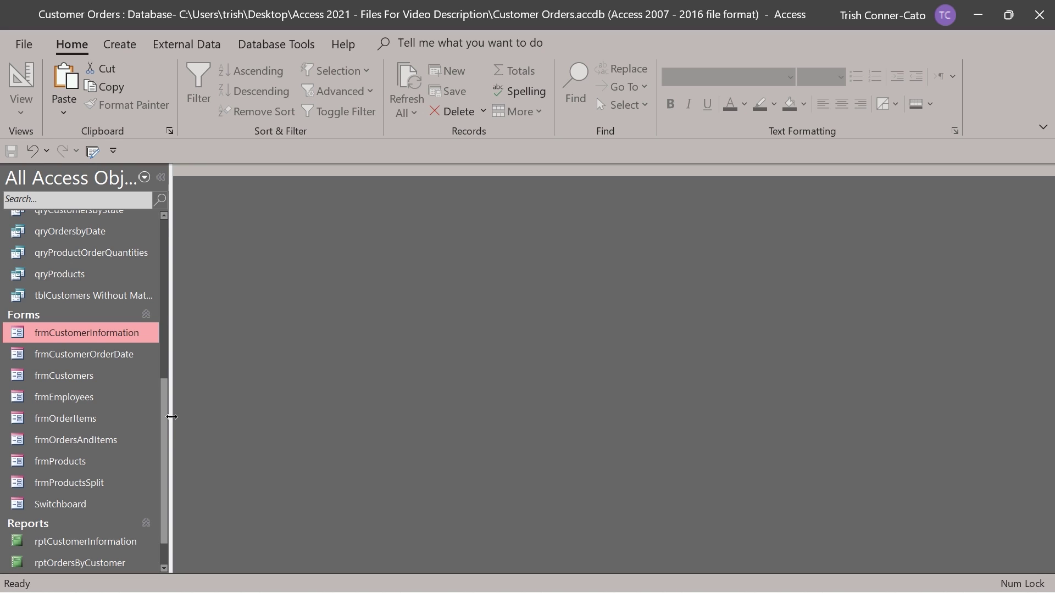
pyautogui.doubleClick(64, 506)
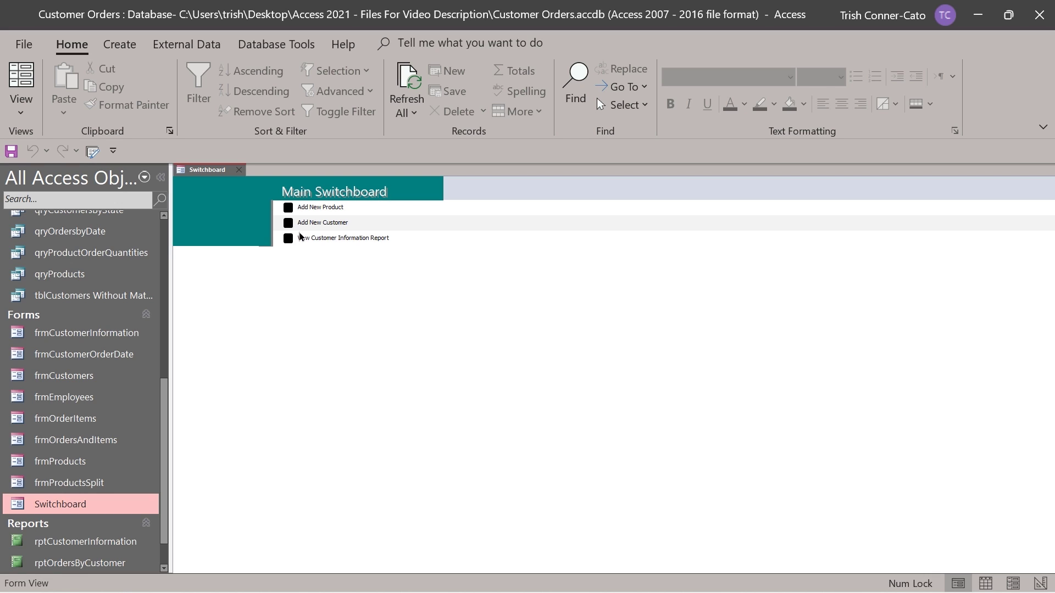
pyautogui.click(289, 213)
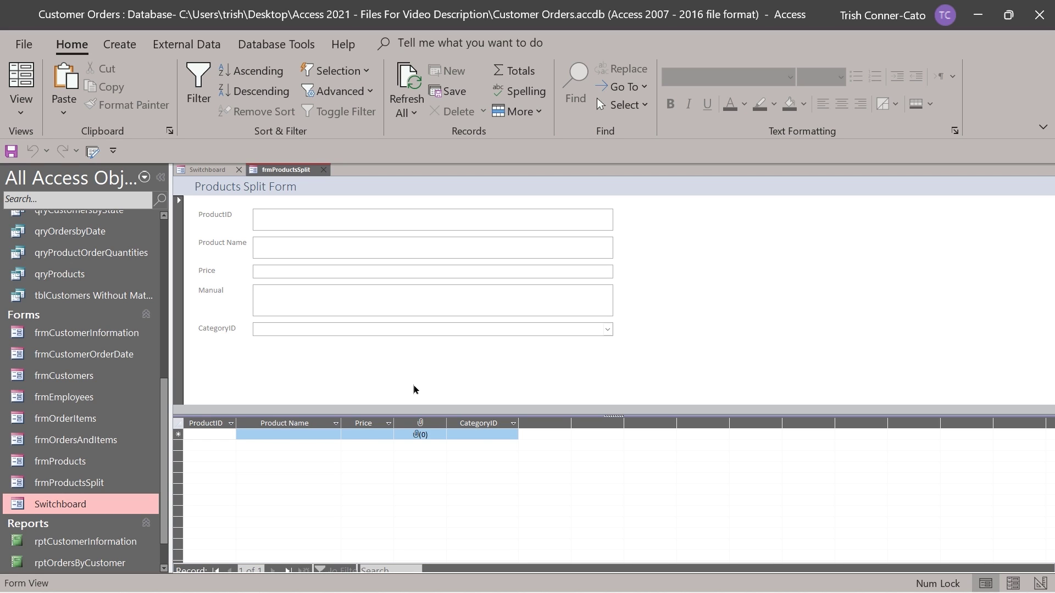
pyautogui.click(207, 171)
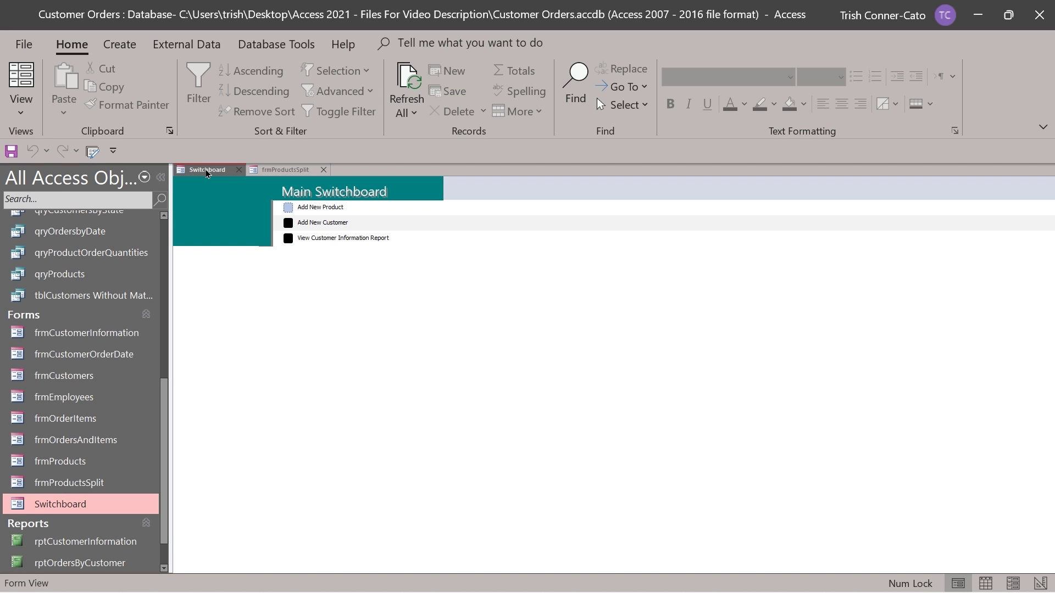
pyautogui.click(286, 225)
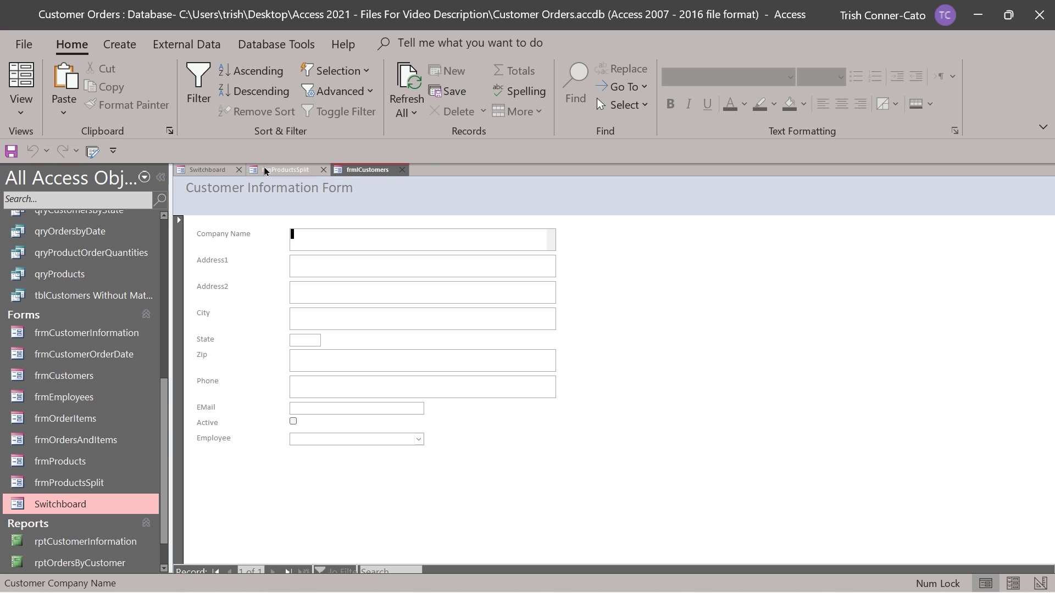
pyautogui.click(211, 170)
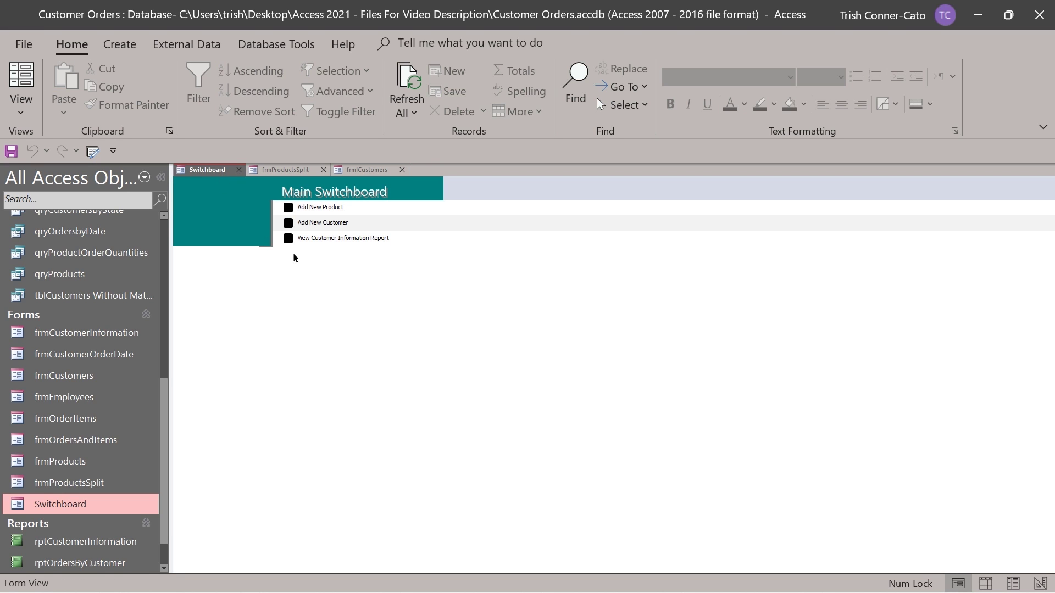
pyautogui.click(288, 238)
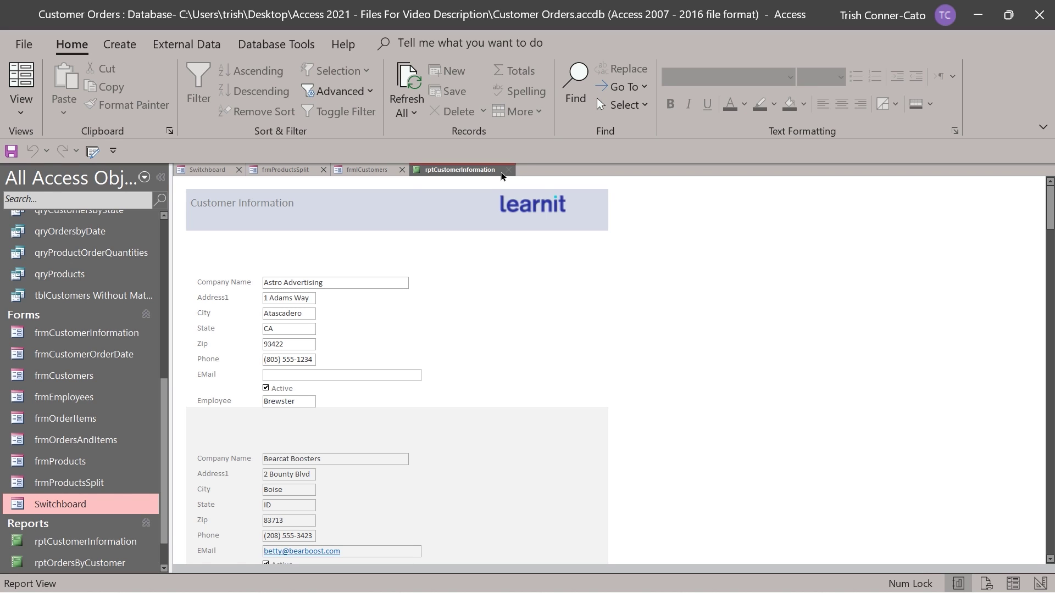
pyautogui.rightClick(207, 170)
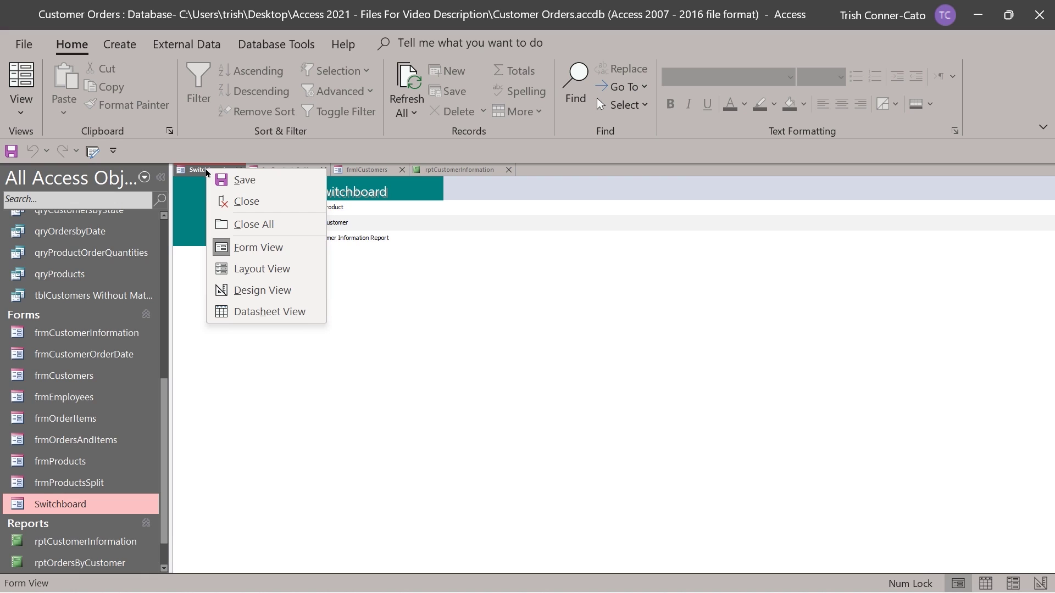
pyautogui.rightClick(495, 173)
pyautogui.click(525, 204)
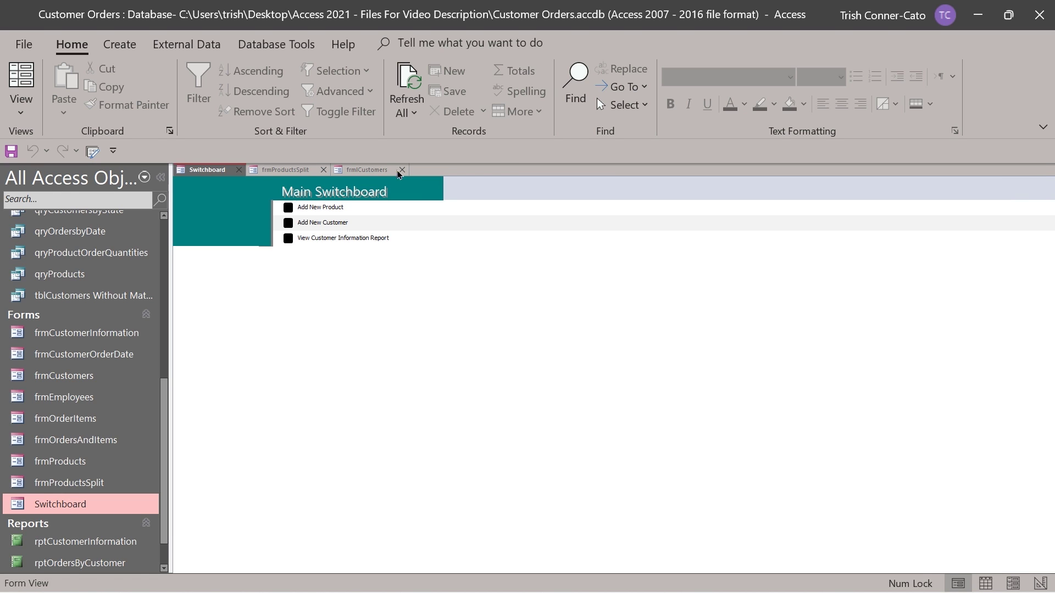
pyautogui.rightClick(363, 171)
pyautogui.press('Escape')
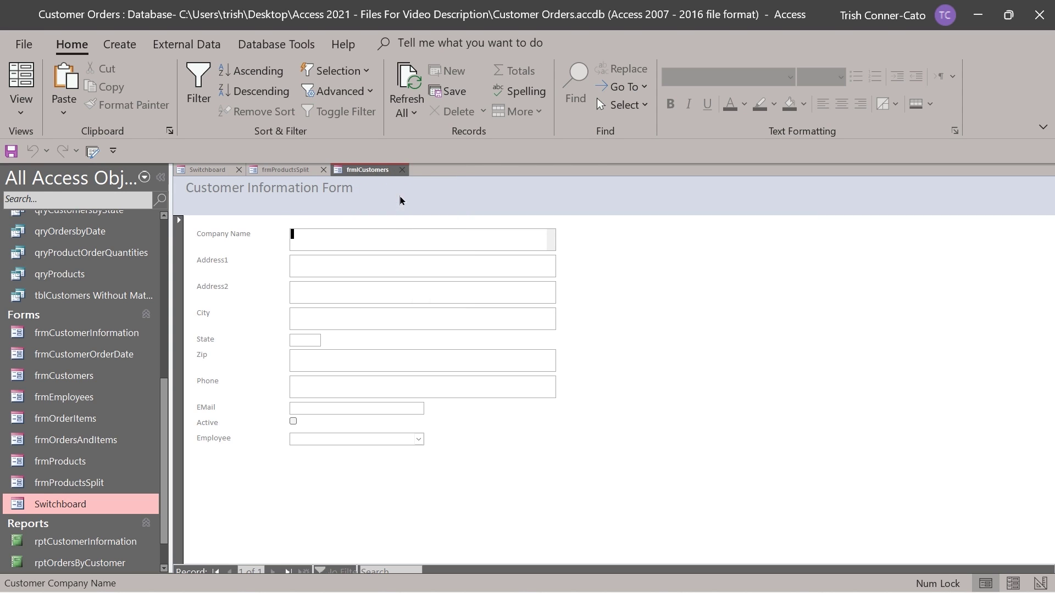
pyautogui.click(401, 170)
pyautogui.rightClick(298, 171)
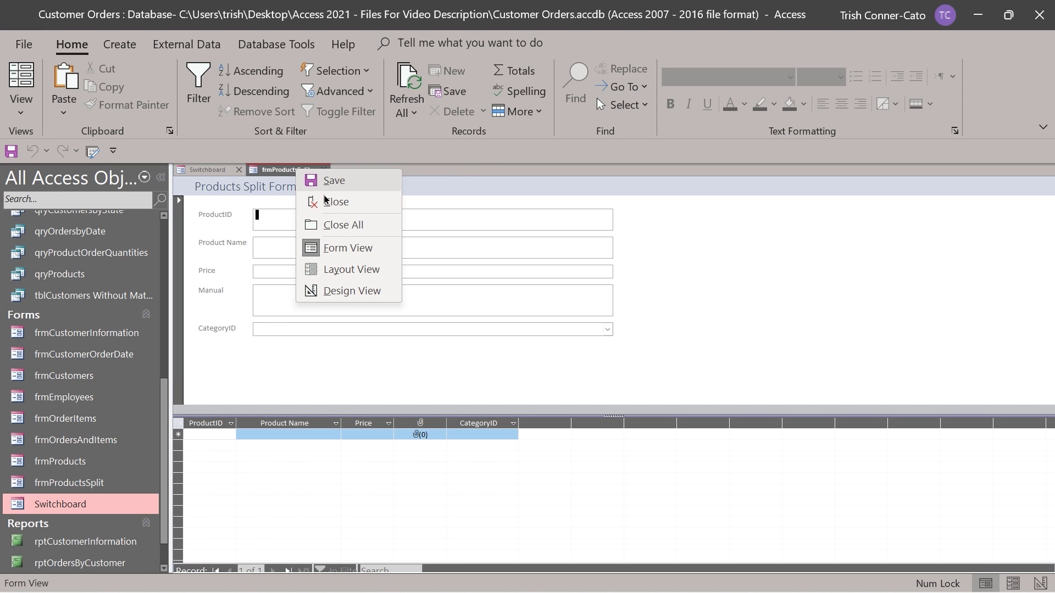
pyautogui.click(339, 226)
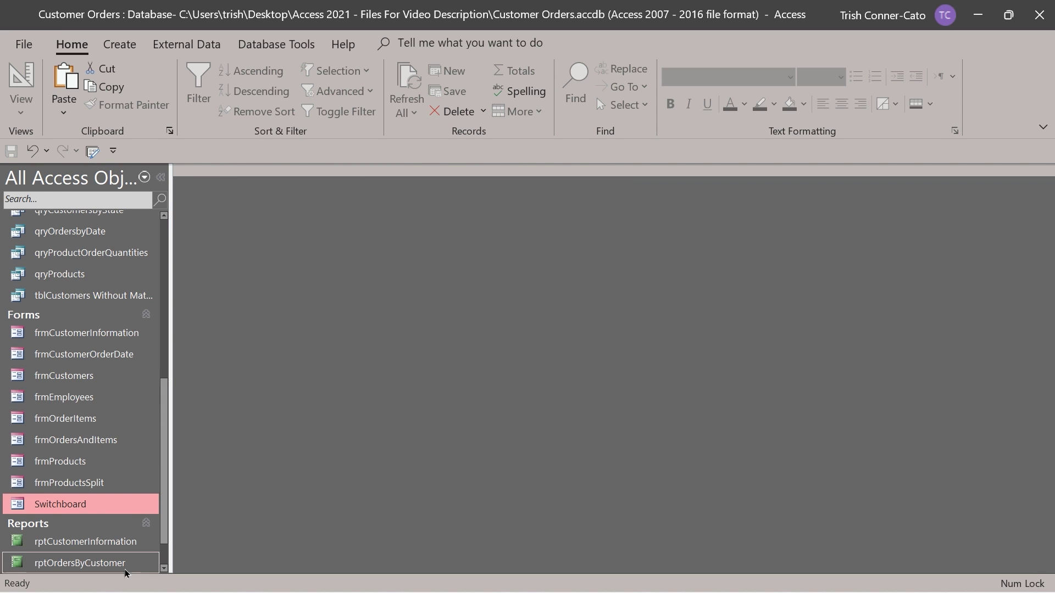
# Open the Switchboard form in Layout view
pyautogui.doubleClick(71, 504)
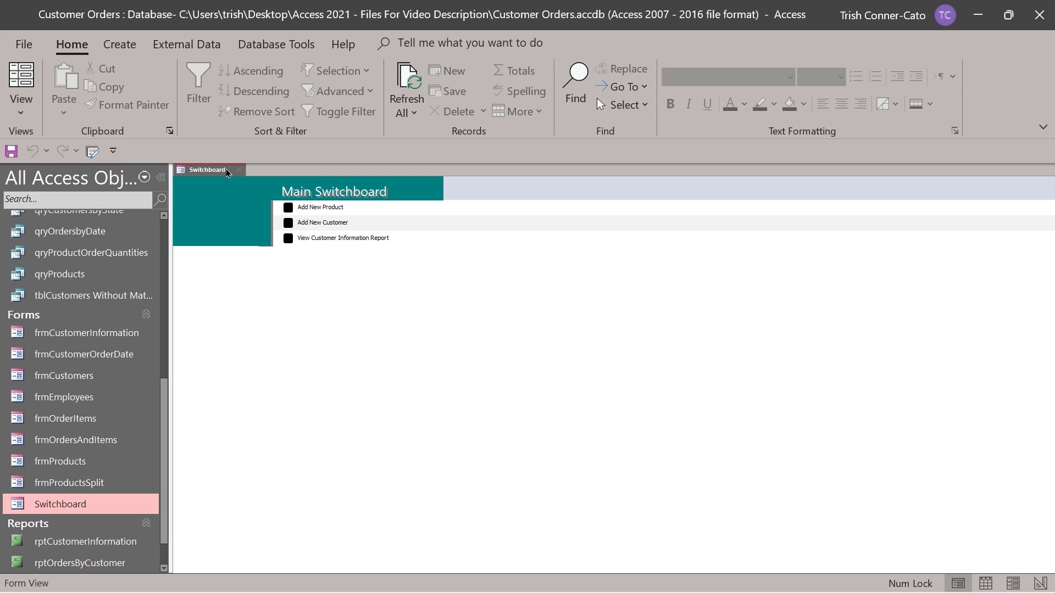
pyautogui.rightClick(209, 174)
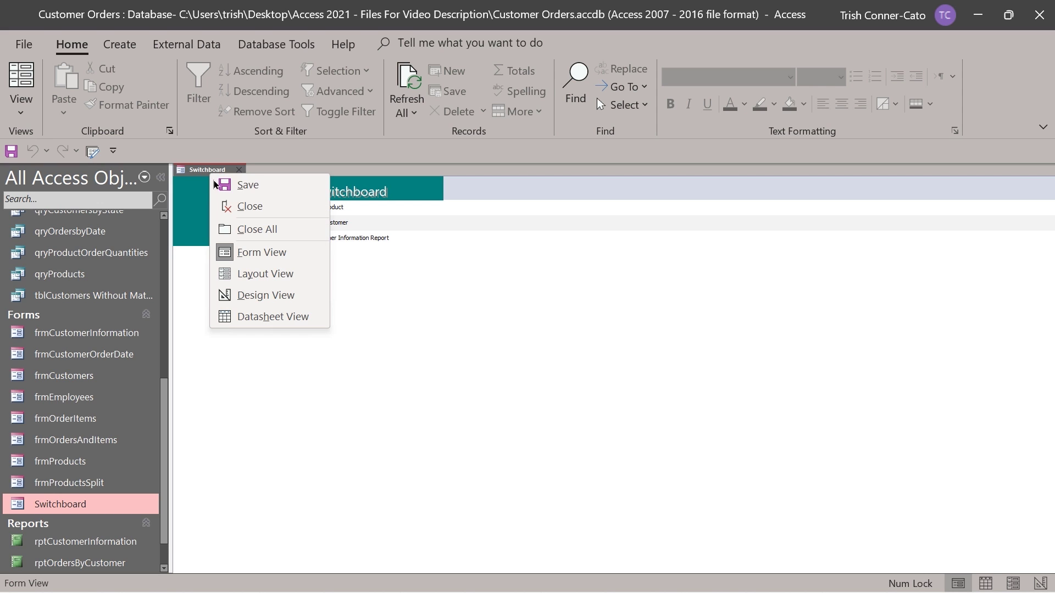
pyautogui.click(265, 274)
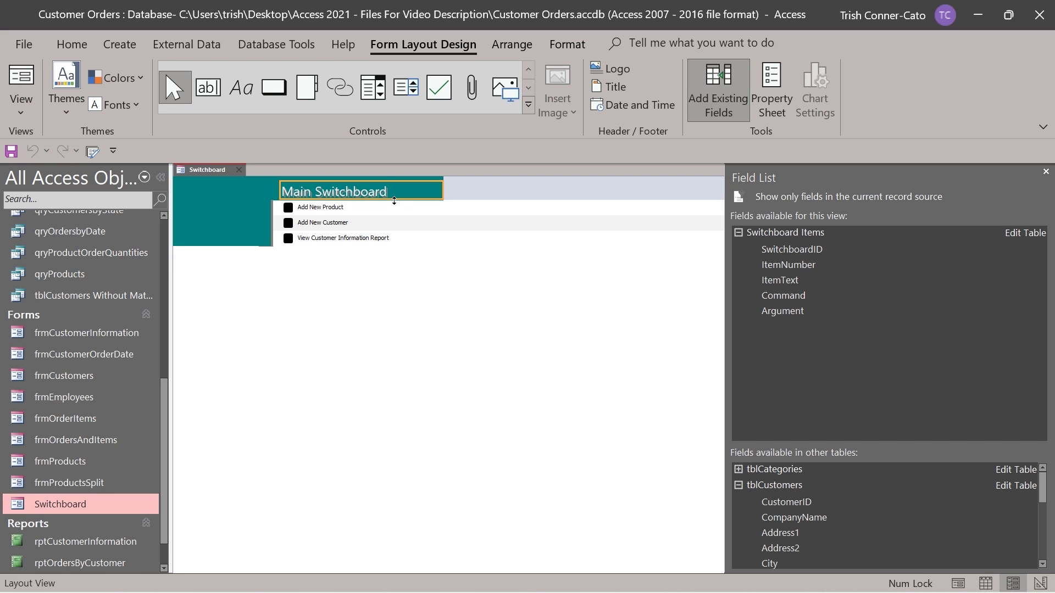
# Retitle the switchboard 'Trish Switchboard' and save the form's design when closing it
pyautogui.doubleClick(294, 192)
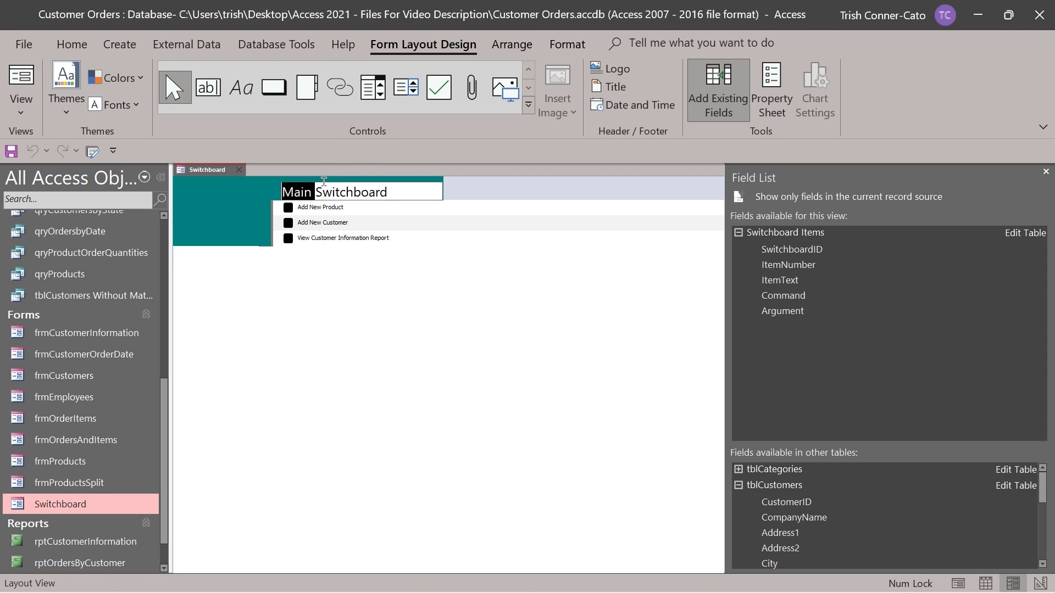
pyautogui.write('Trish')
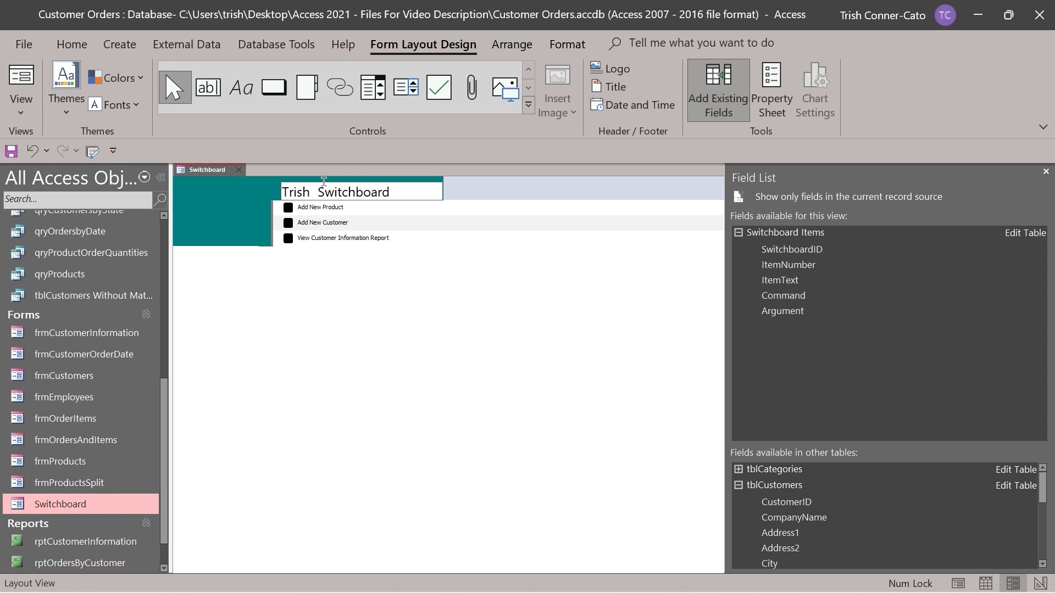
pyautogui.press('BackSpace')
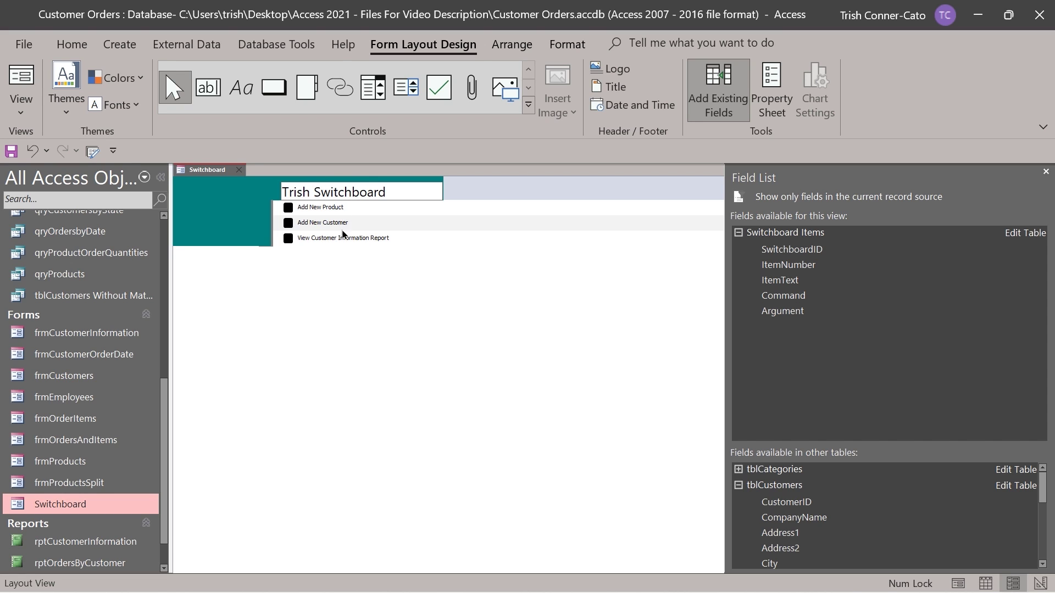
pyautogui.press('Return')
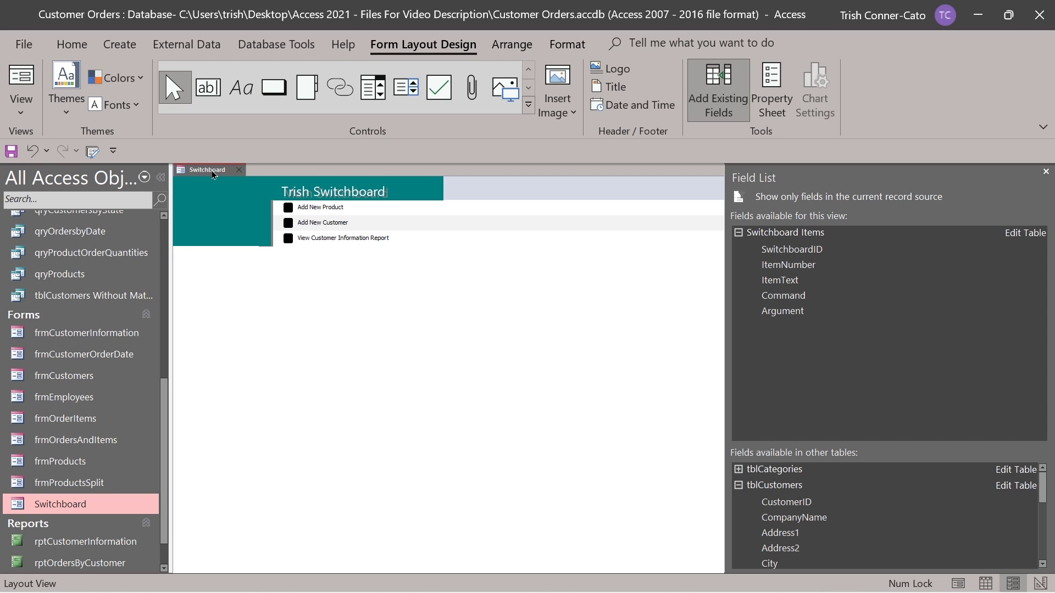
pyautogui.click(238, 171)
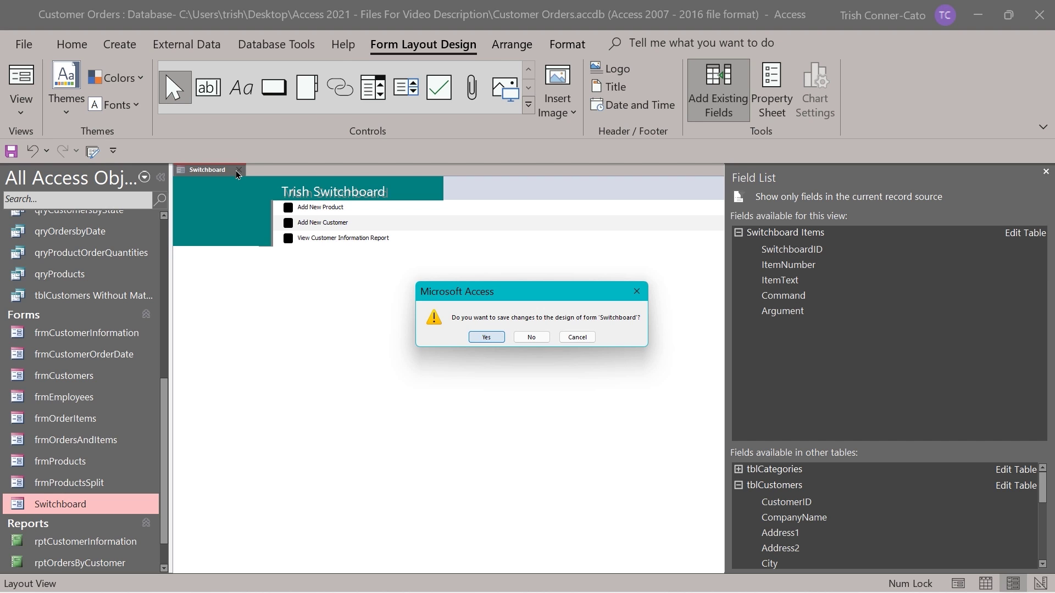
pyautogui.click(485, 338)
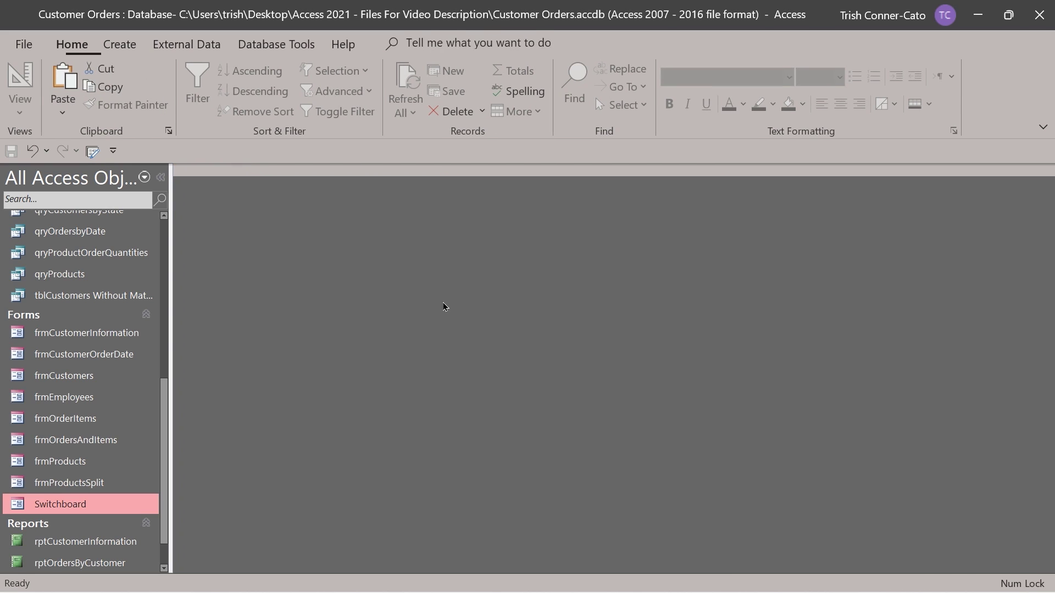
# Add a 'Close Database' item using Exit Application to the Main Switchboard, then close the manager
pyautogui.click(92, 151)
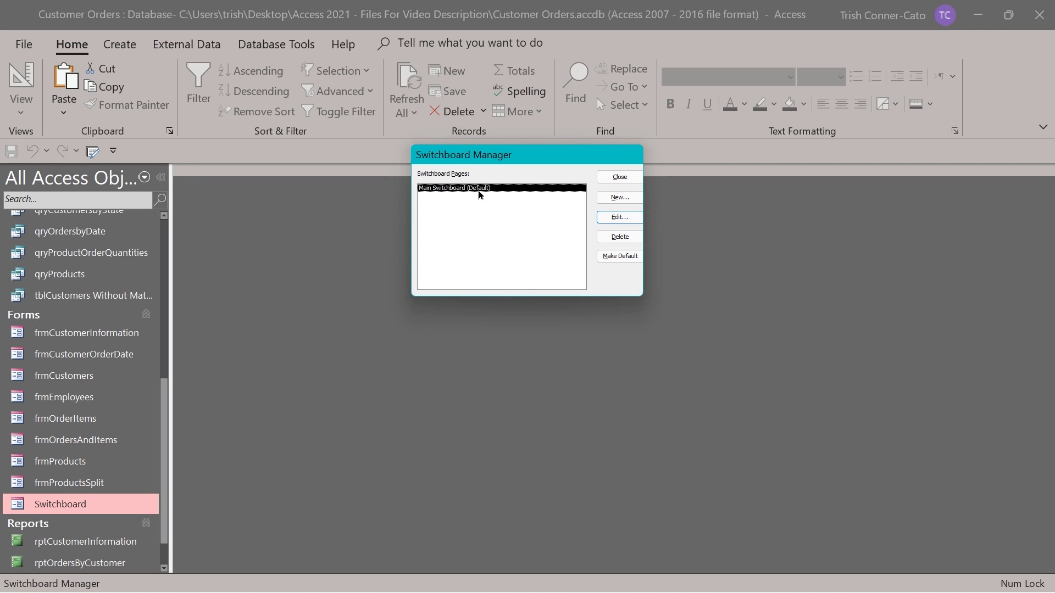
pyautogui.click(621, 218)
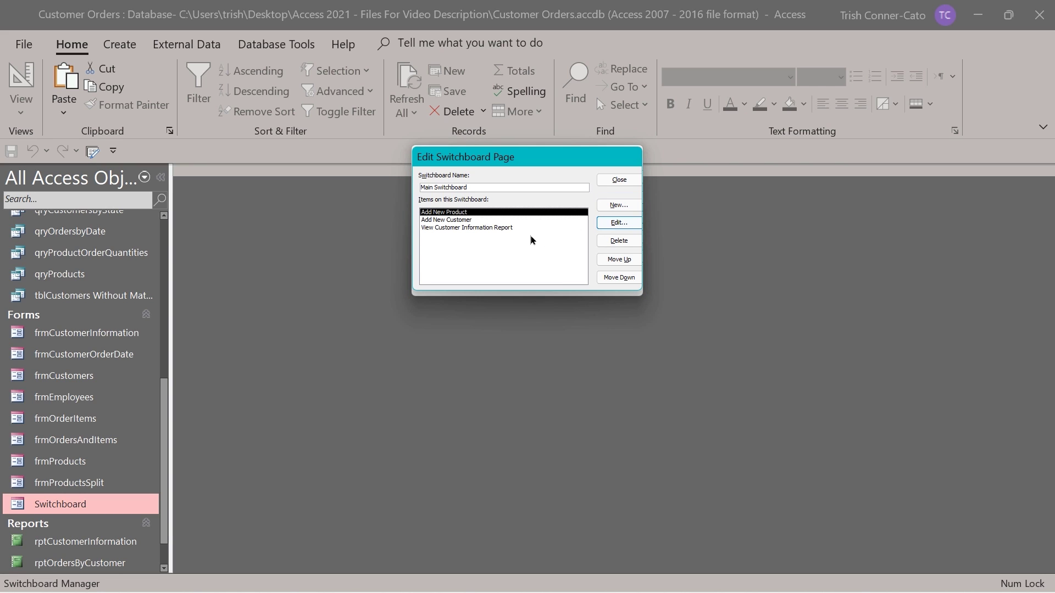
pyautogui.click(619, 206)
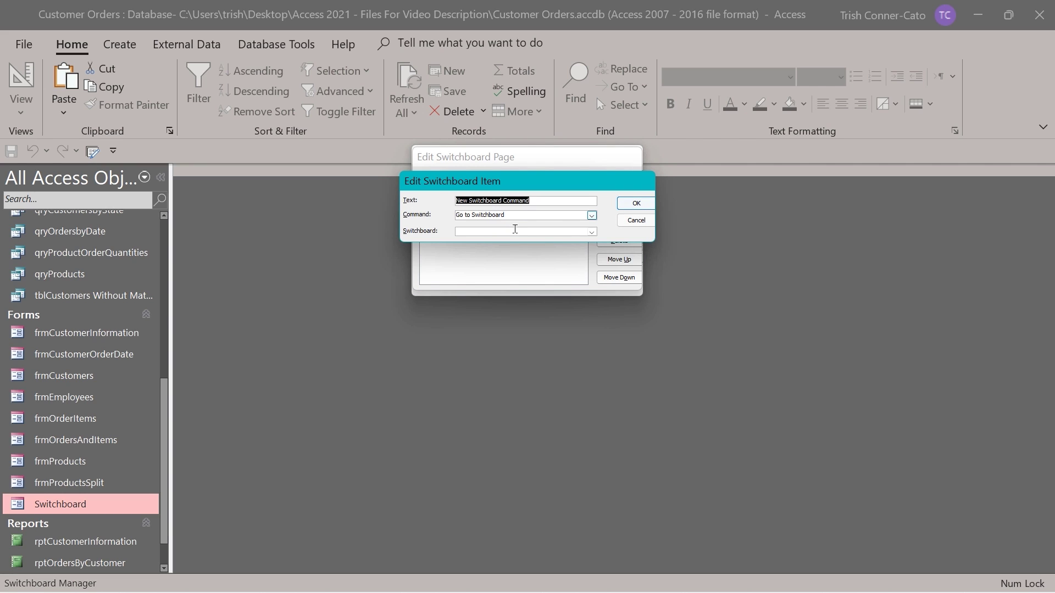
pyautogui.click(591, 215)
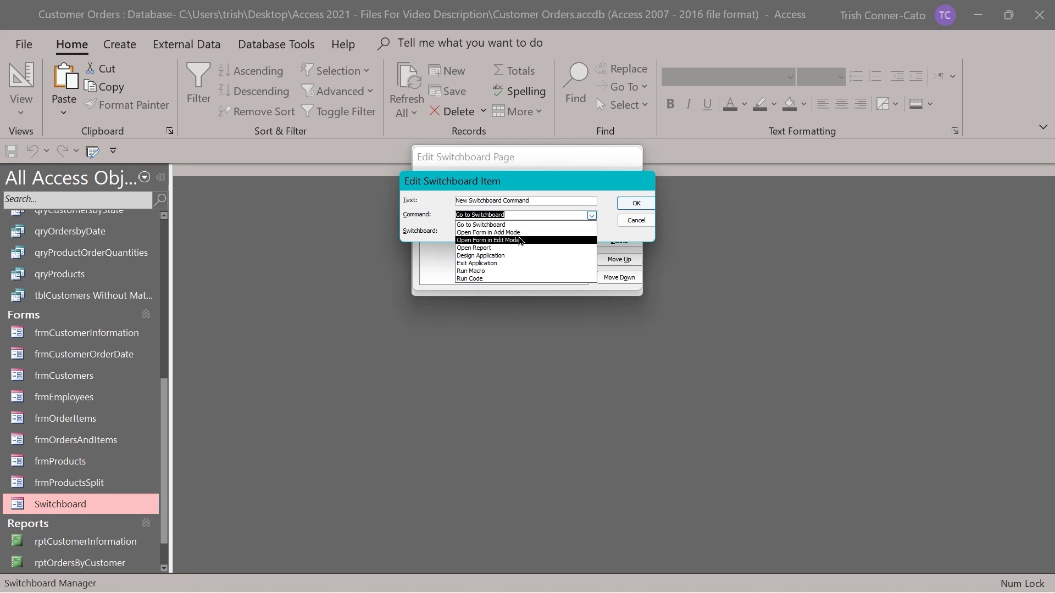
pyautogui.click(501, 265)
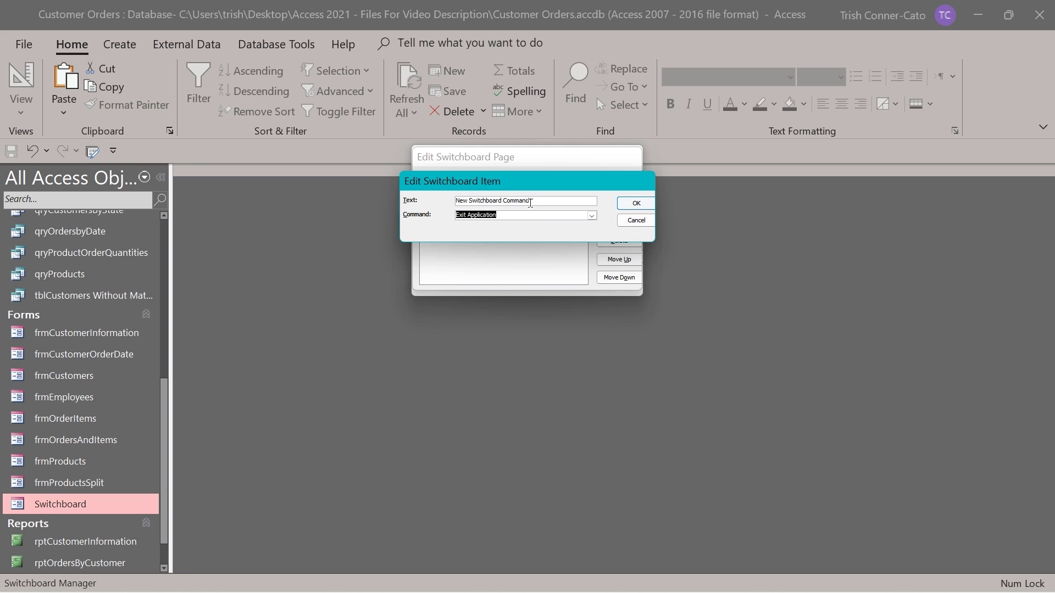
pyautogui.moveTo(537, 199); pyautogui.dragTo(379, 197)
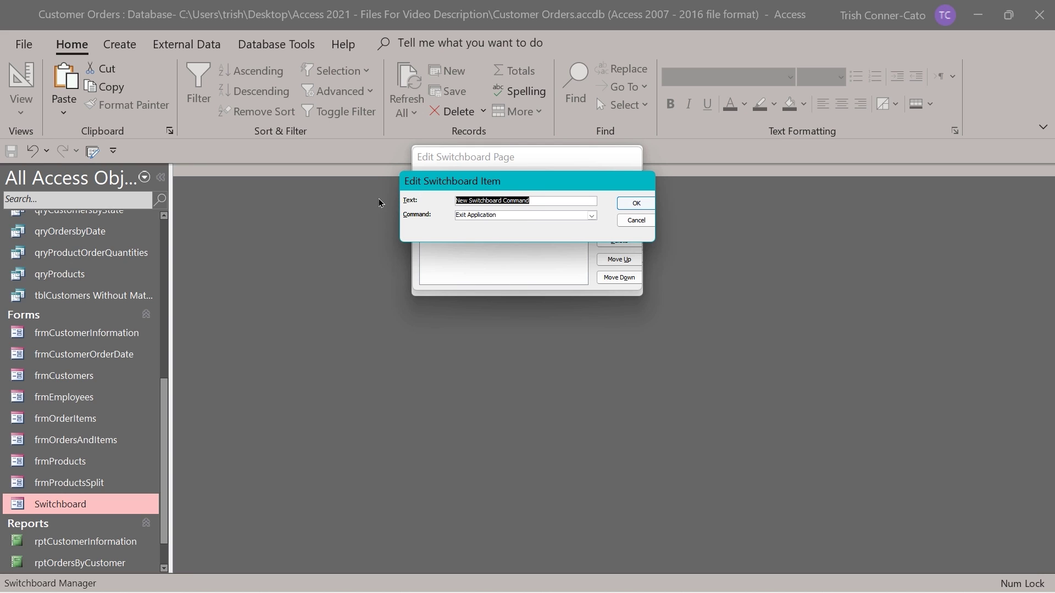
pyautogui.write('Close Database')
pyautogui.click(636, 203)
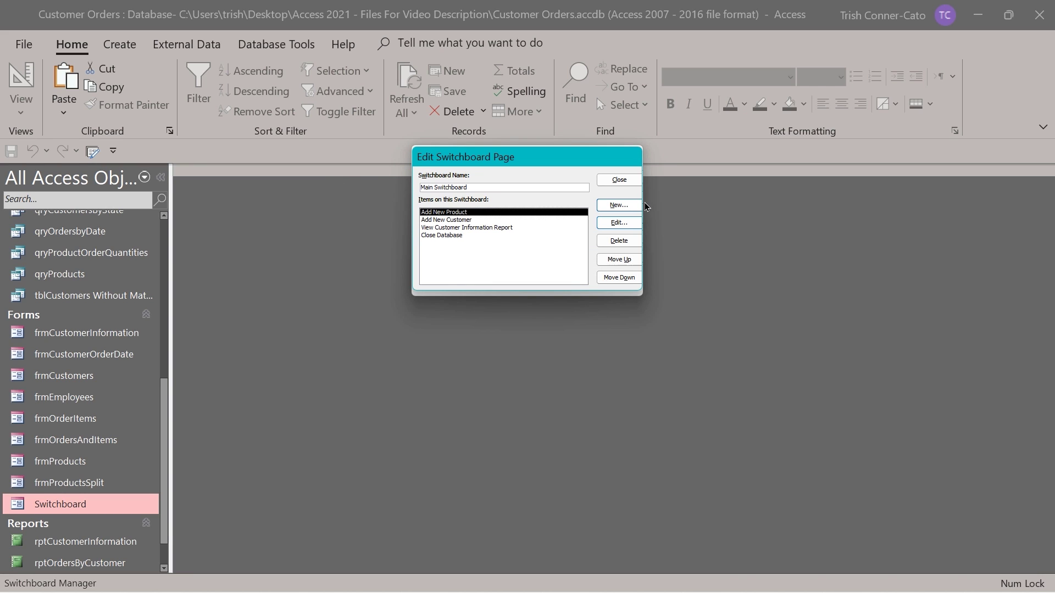
pyautogui.click(616, 180)
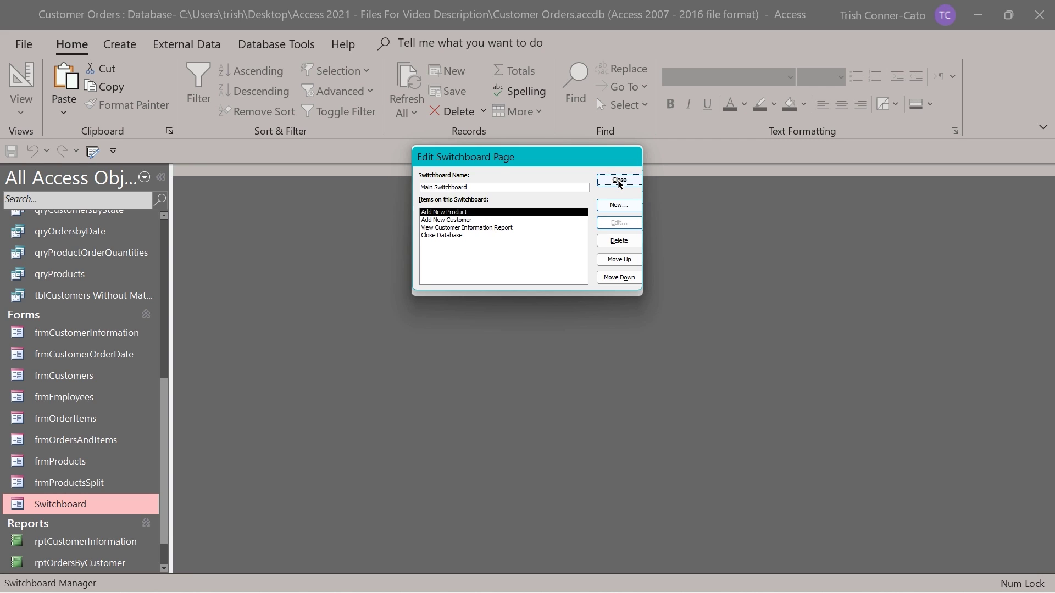
pyautogui.click(623, 179)
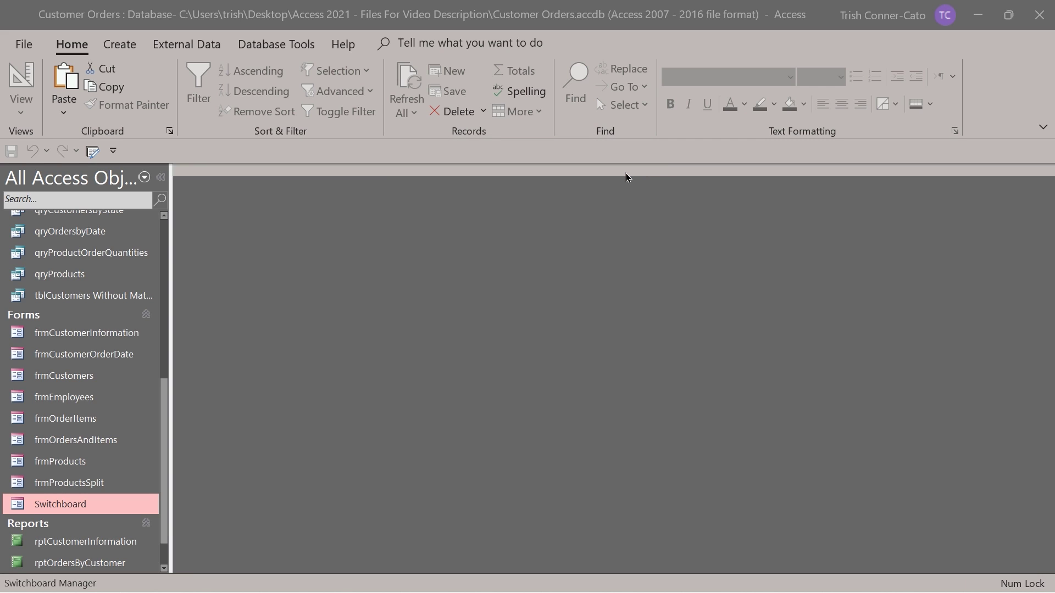
# Open the Switchboard form and use its Close Database item to close Customer Orders
pyautogui.doubleClick(89, 500)
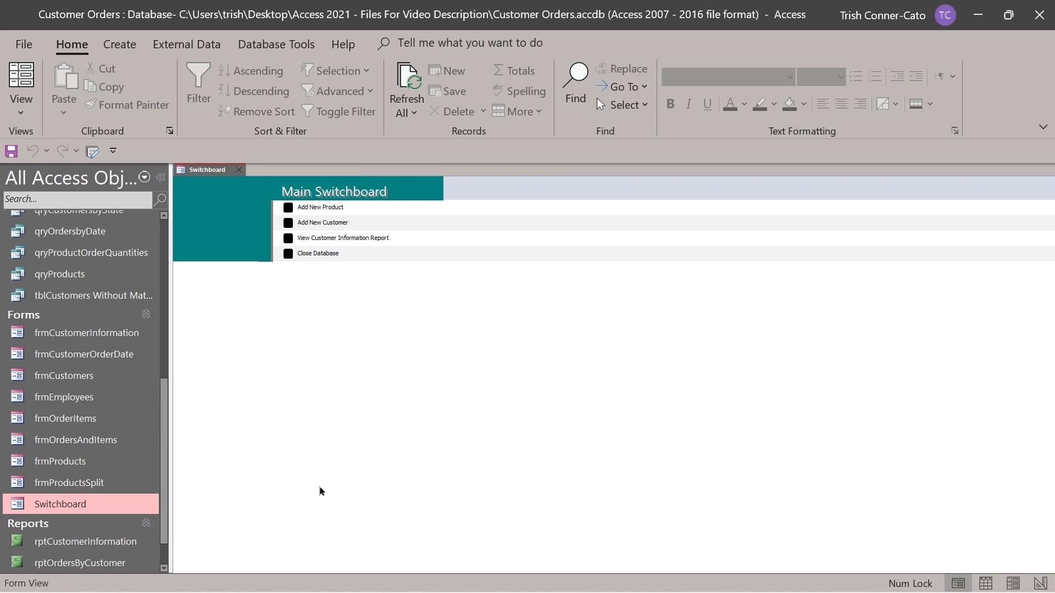
pyautogui.click(288, 255)
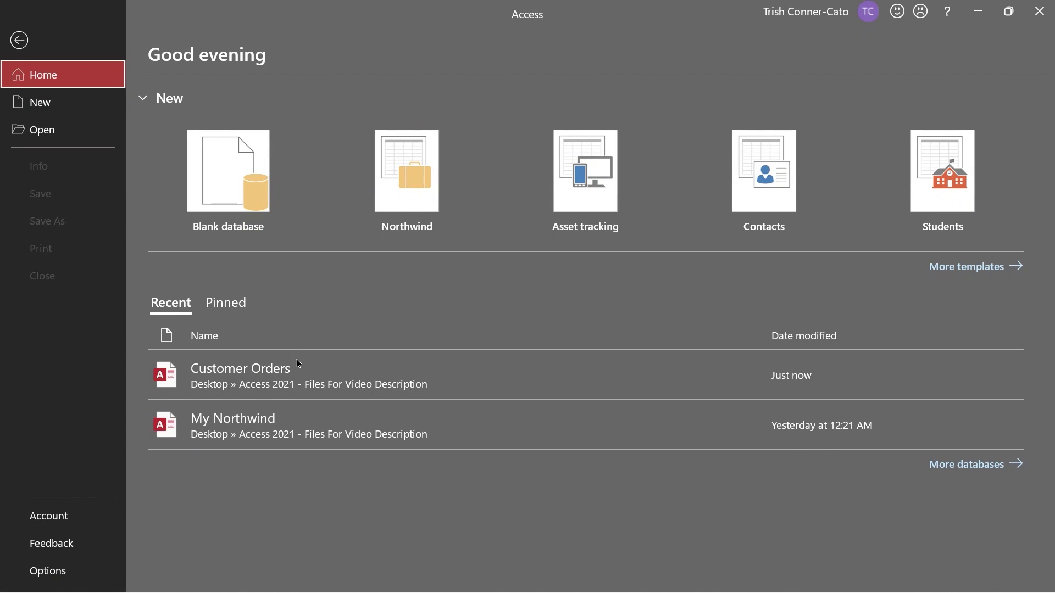
# Open Customer Orders from the Recent list on the Access start screen
pyautogui.click(295, 368)
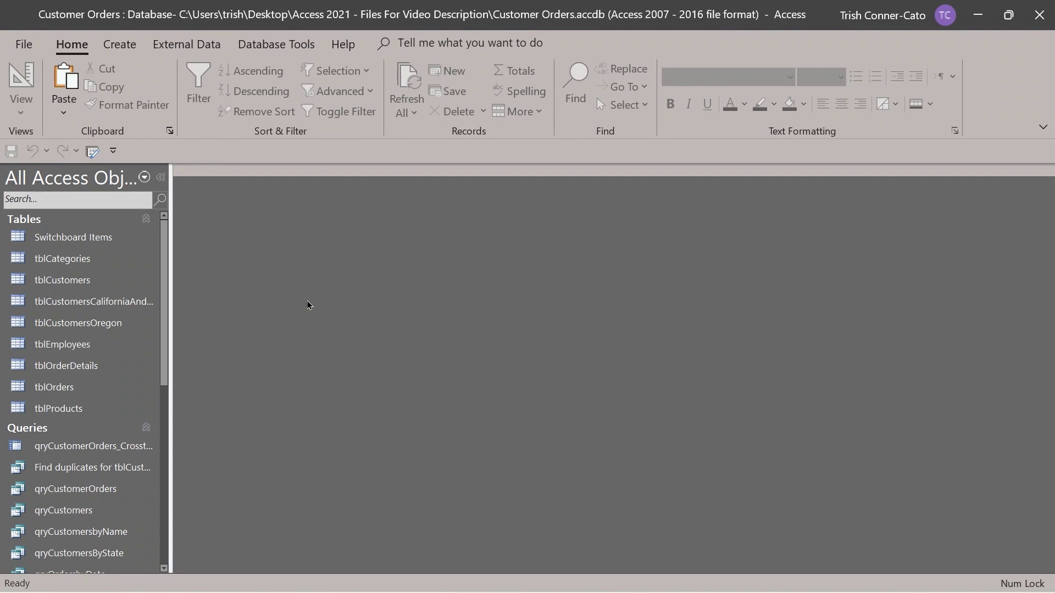
# Start a new macro with an OpenForm action whose Form Name is Switchboard
pyautogui.click(113, 49)
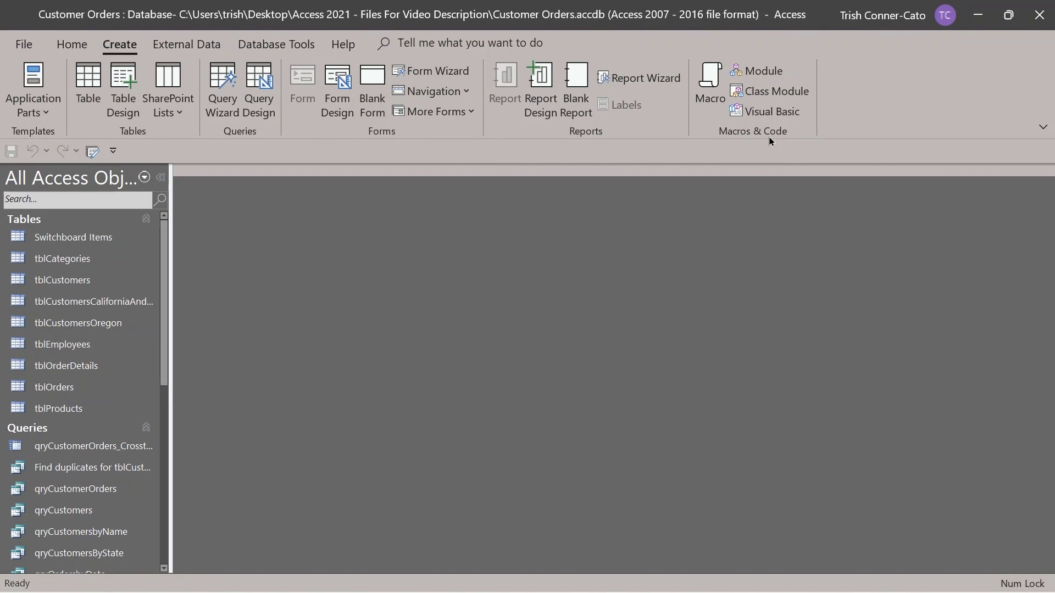
pyautogui.click(710, 87)
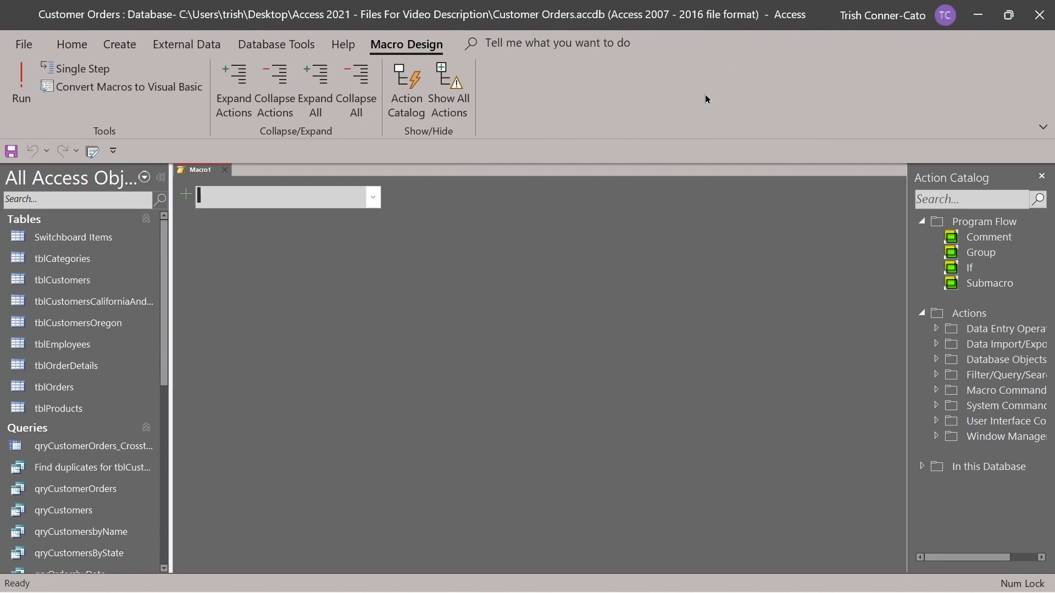
pyautogui.click(197, 199)
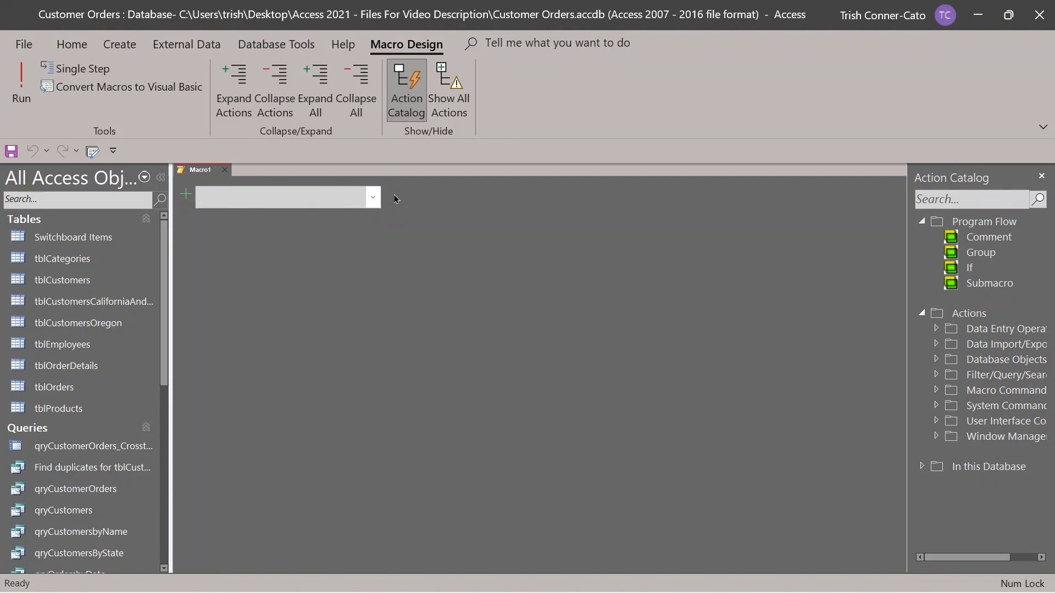
pyautogui.click(373, 198)
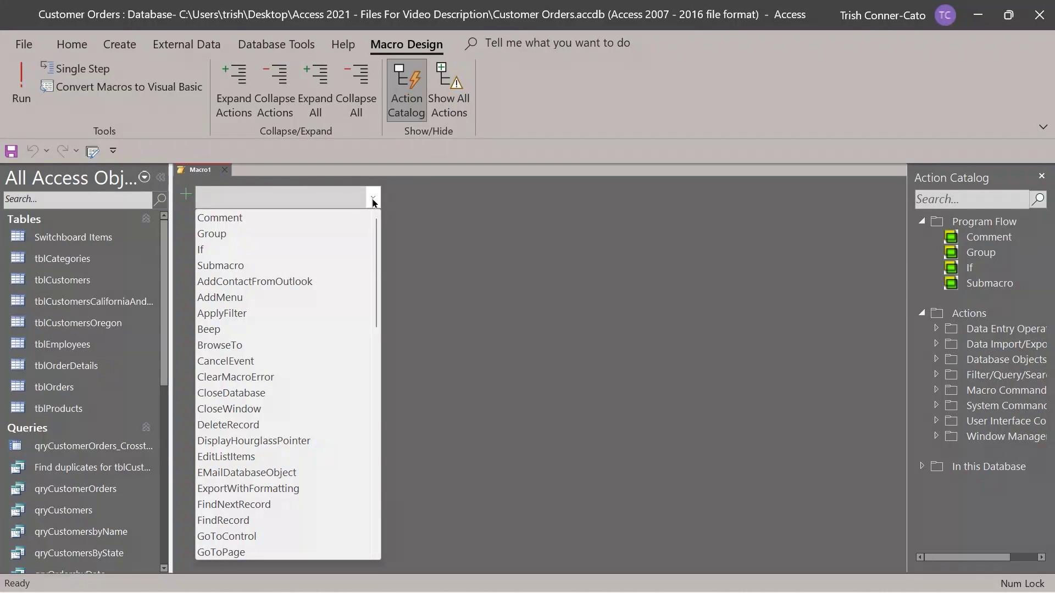
pyautogui.scroll(-3, 334, 307)
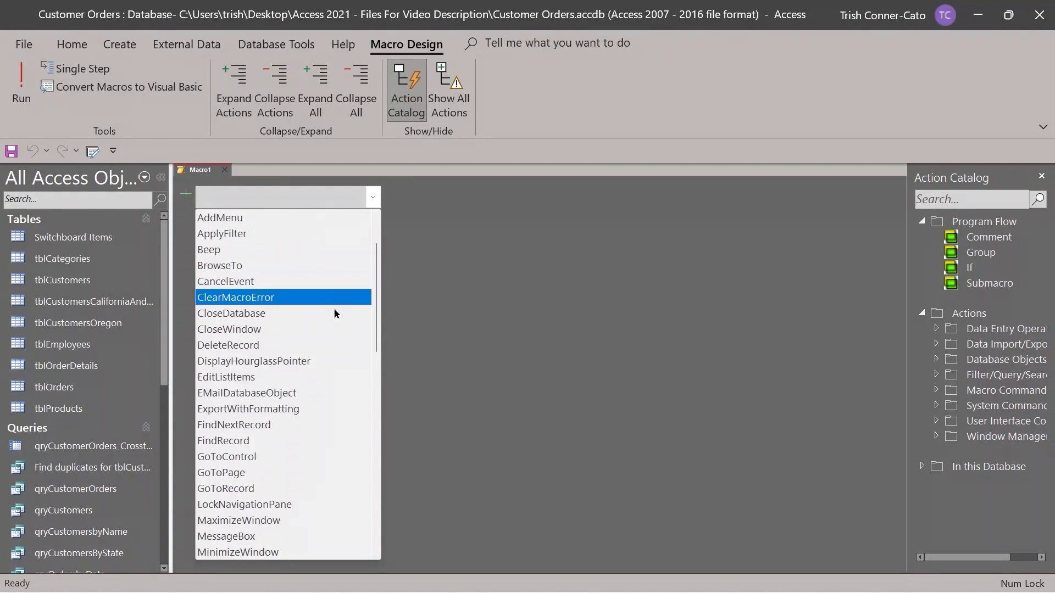
pyautogui.scroll(-3, 331, 309)
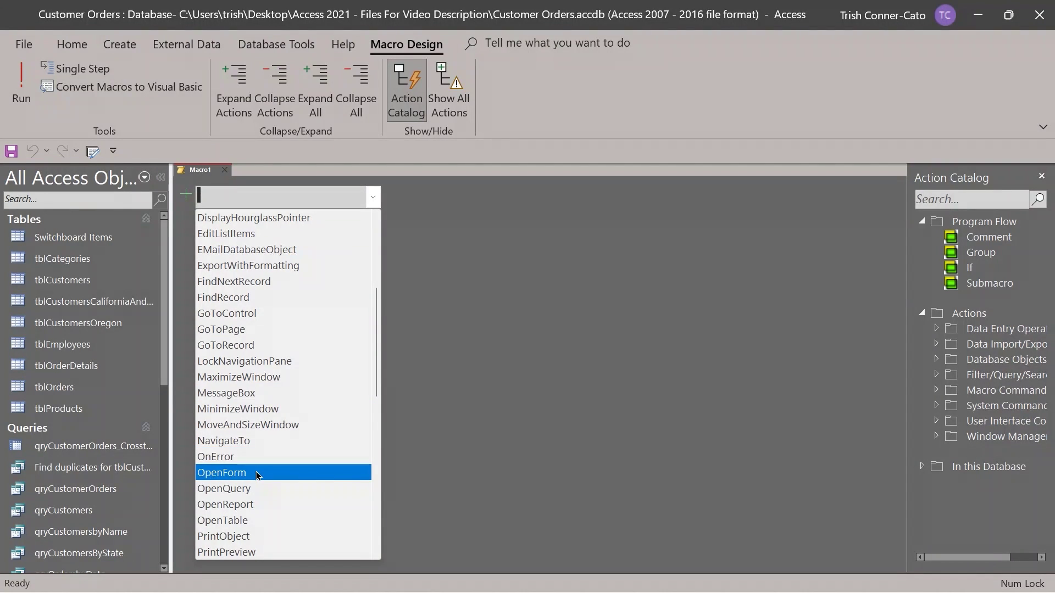
pyautogui.click(259, 472)
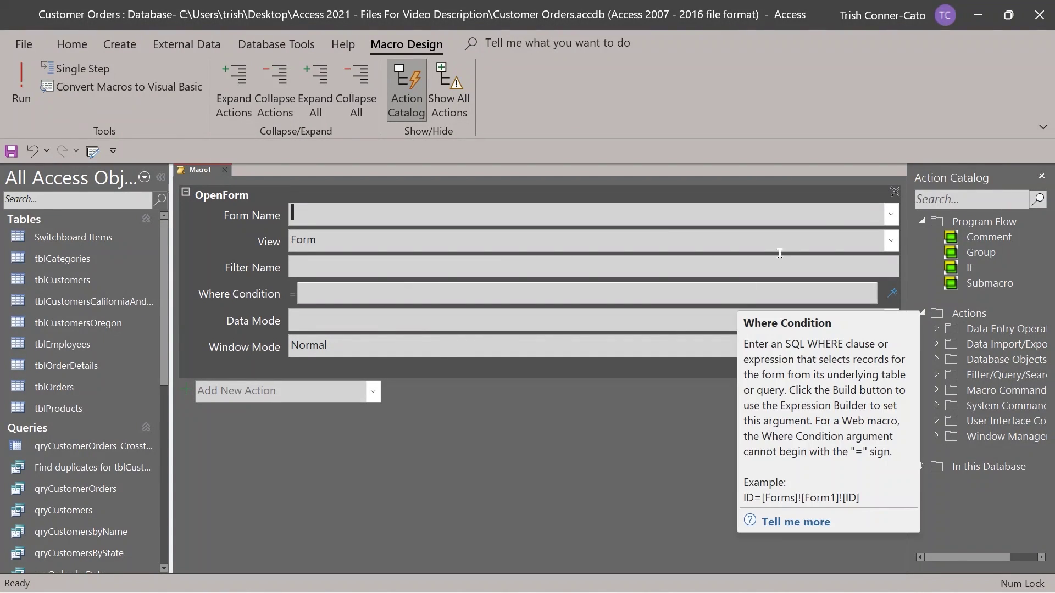
pyautogui.click(892, 216)
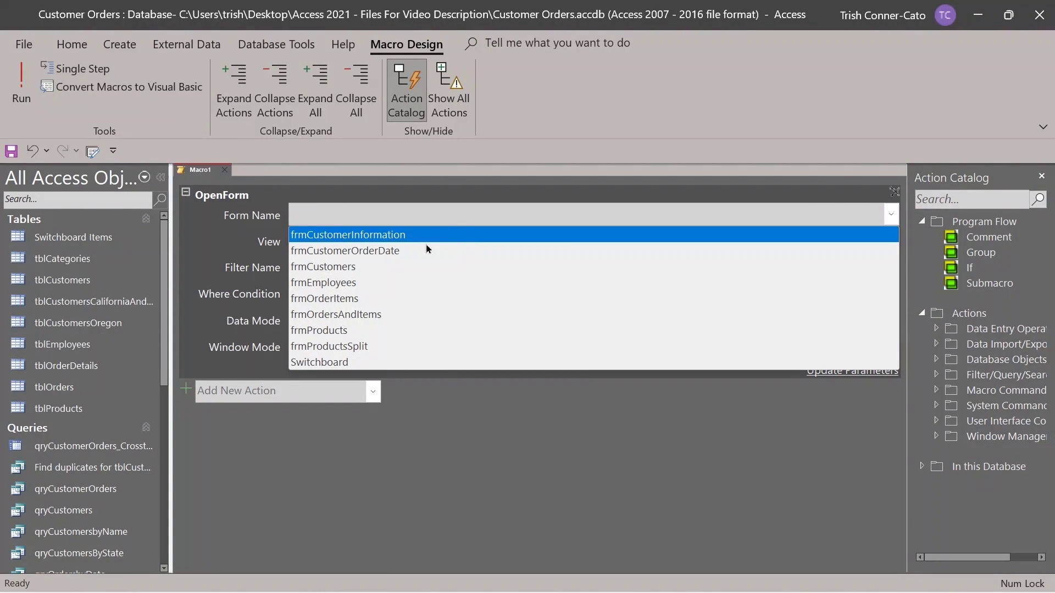
pyautogui.click(331, 362)
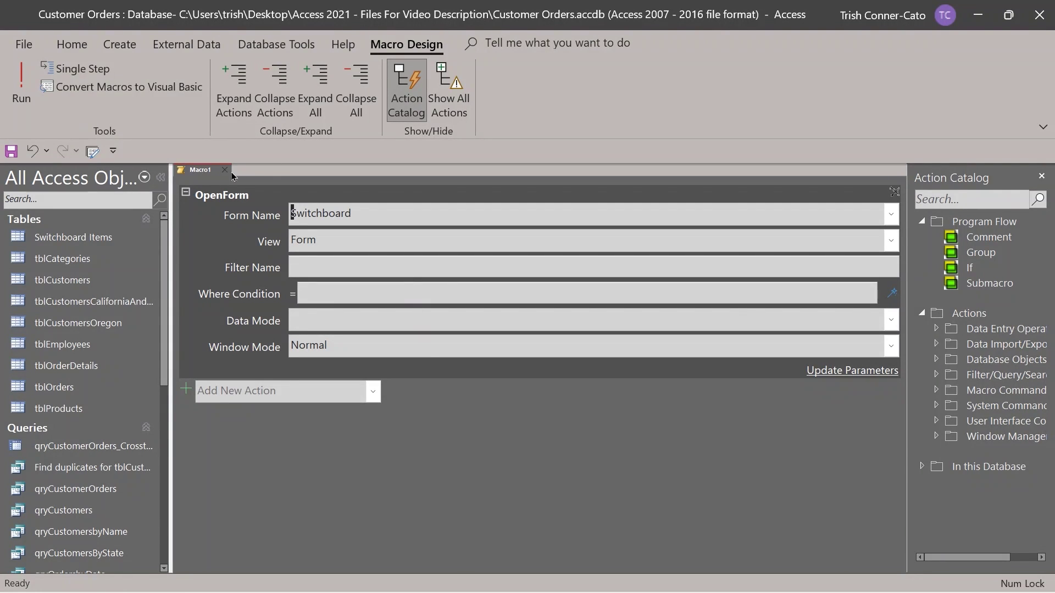
# Save Macro1 under the name AutoExec and close its tab
pyautogui.rightClick(205, 175)
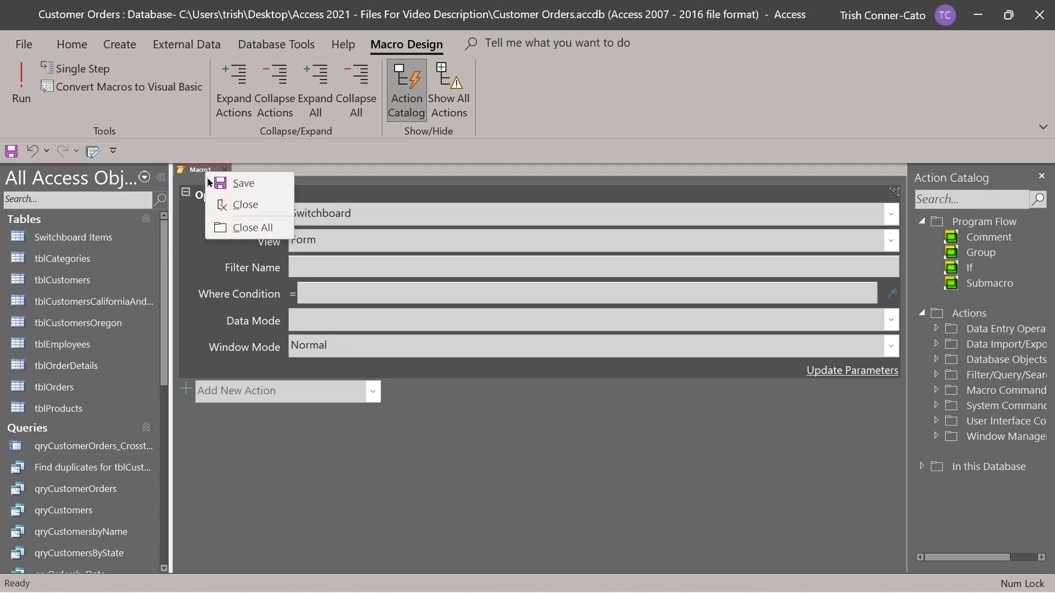
pyautogui.click(220, 181)
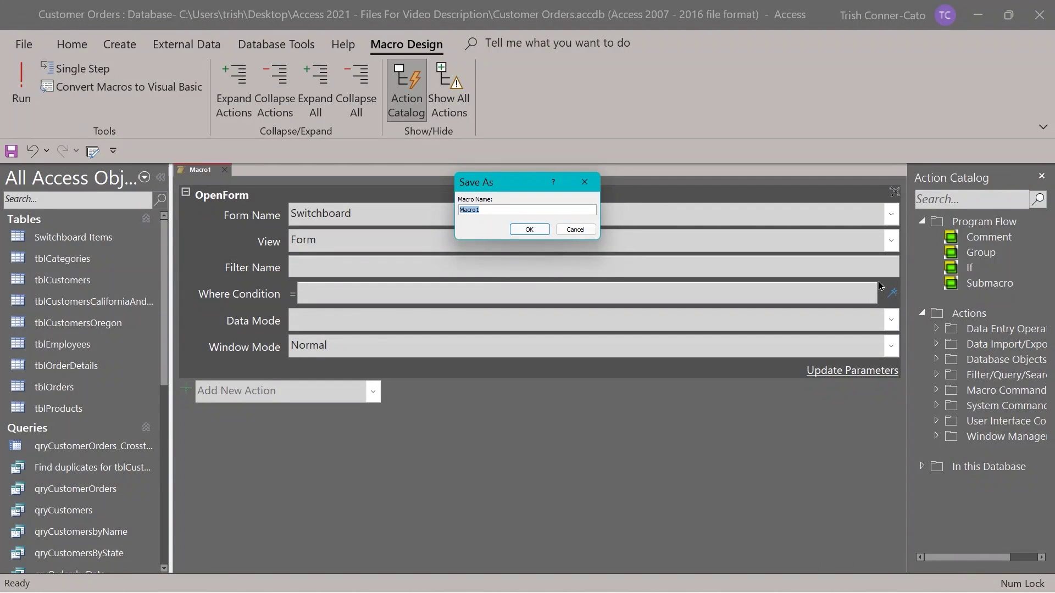
pyautogui.write('AutoExec')
pyautogui.click(529, 229)
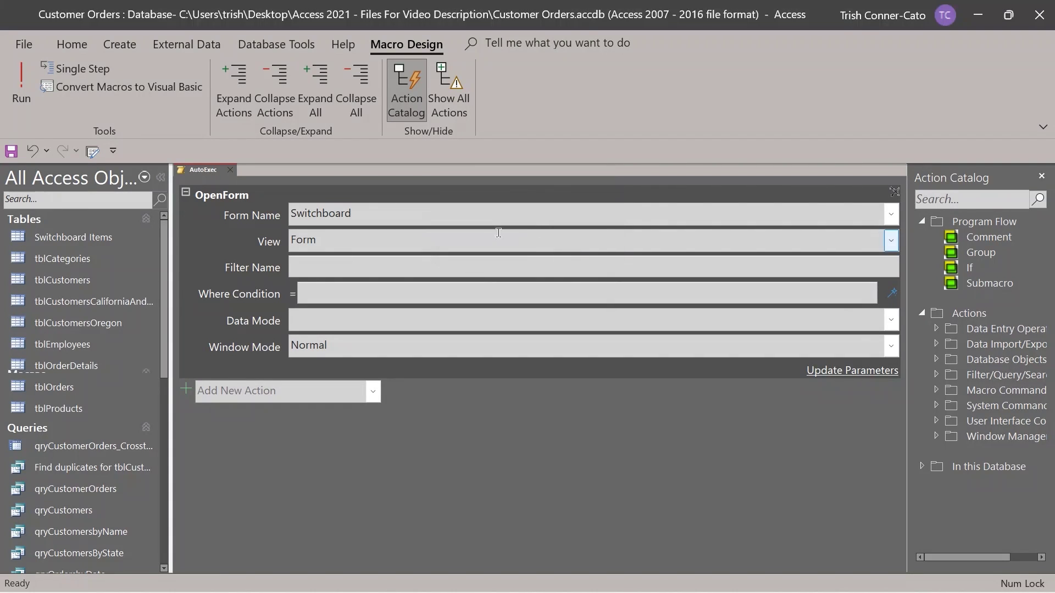
pyautogui.click(230, 171)
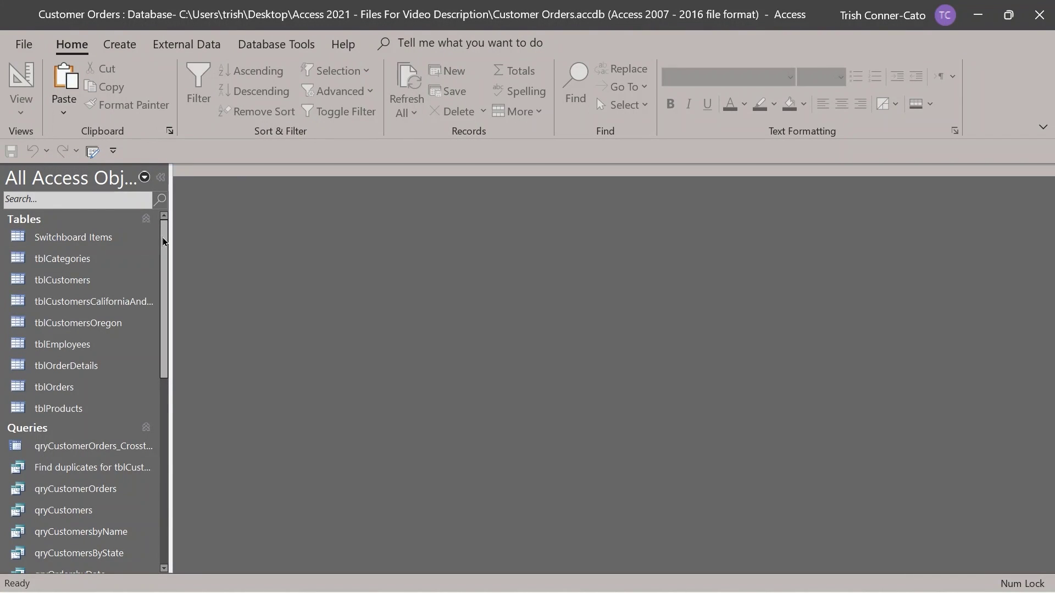
# Close the database, reopen Customer Orders from Recent, and close the Main Switchboard form
pyautogui.moveTo(163, 242); pyautogui.dragTo(168, 490)
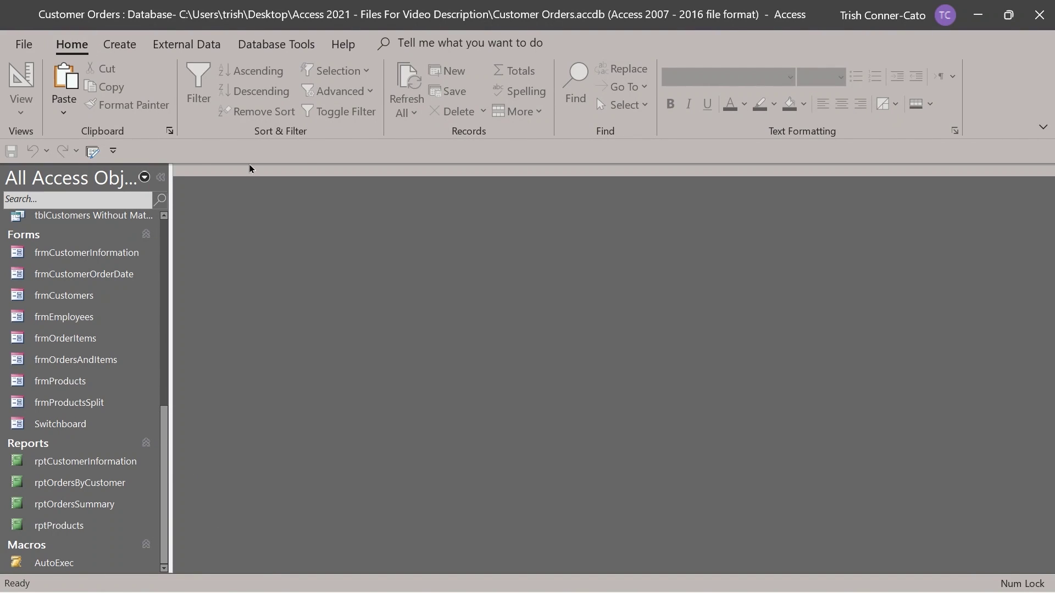
pyautogui.click(23, 43)
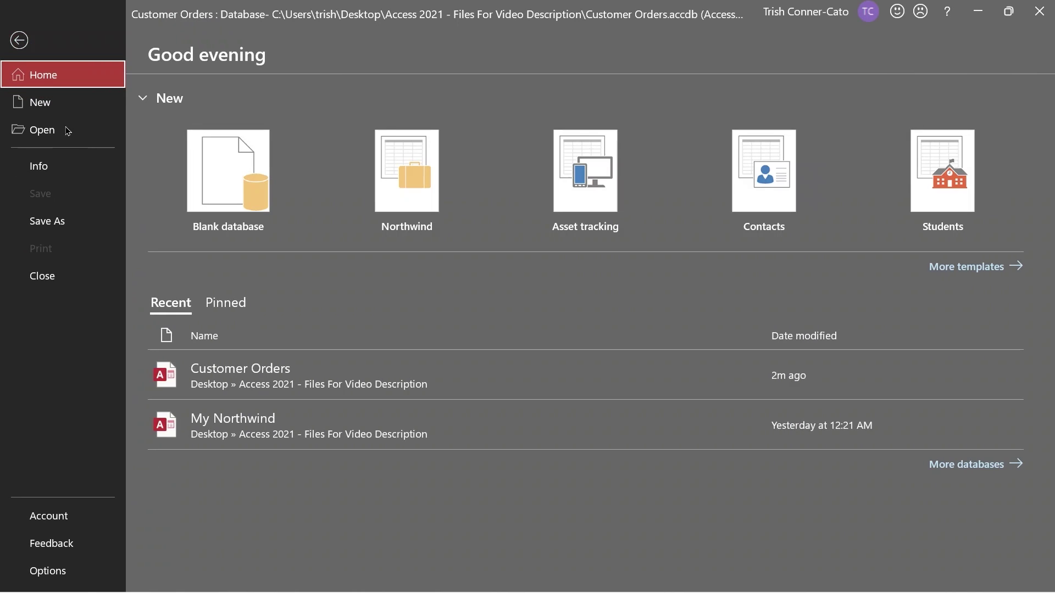
pyautogui.click(58, 276)
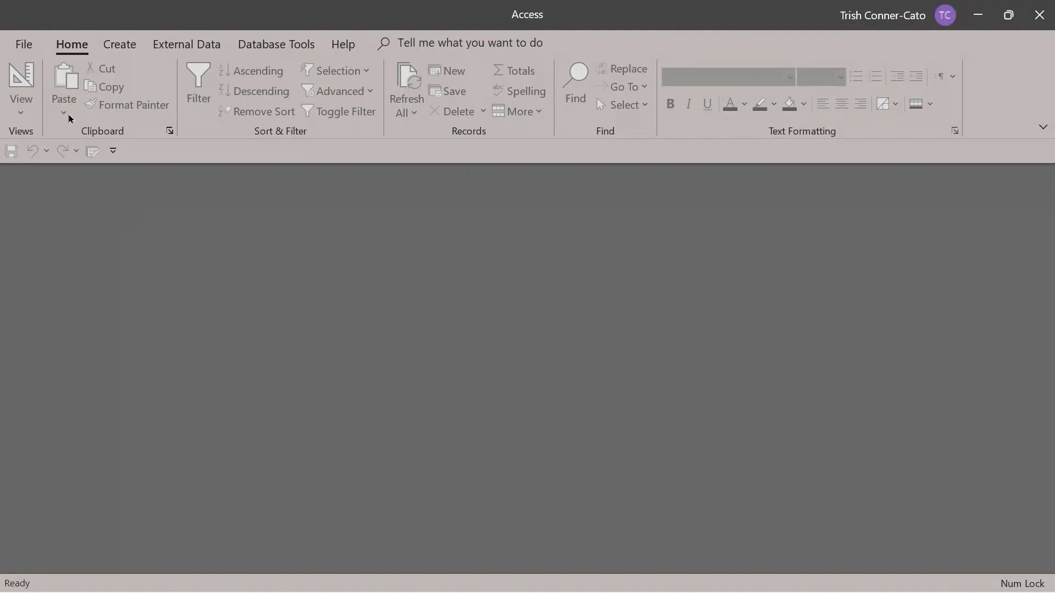
pyautogui.click(25, 47)
pyautogui.click(249, 368)
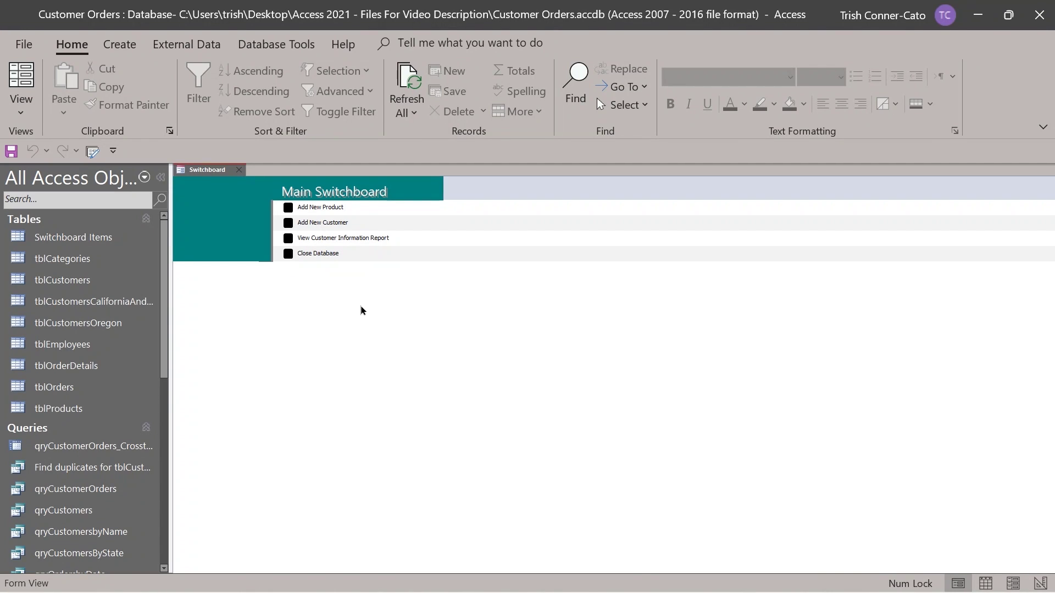
pyautogui.click(242, 170)
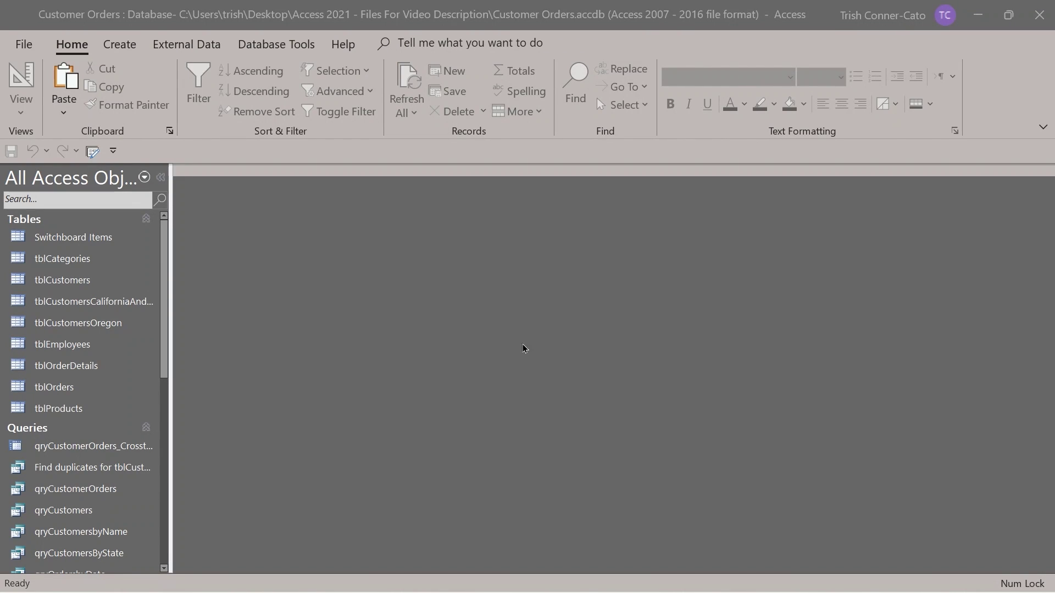
# Create a new macro with an OpenForm action that opens frmCustomerInformation
pyautogui.click(123, 47)
pyautogui.click(700, 99)
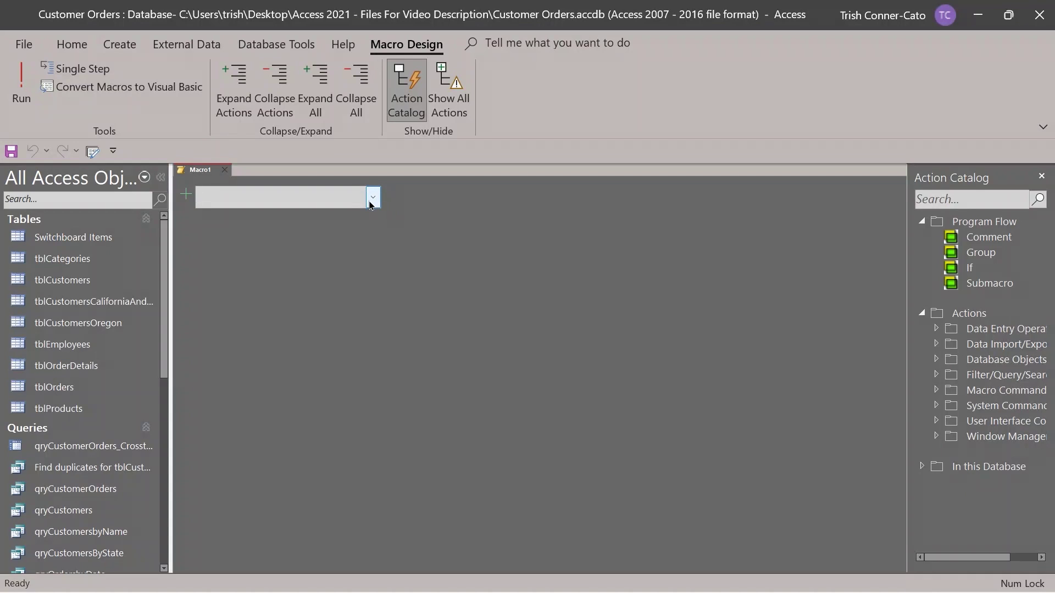
pyautogui.click(372, 198)
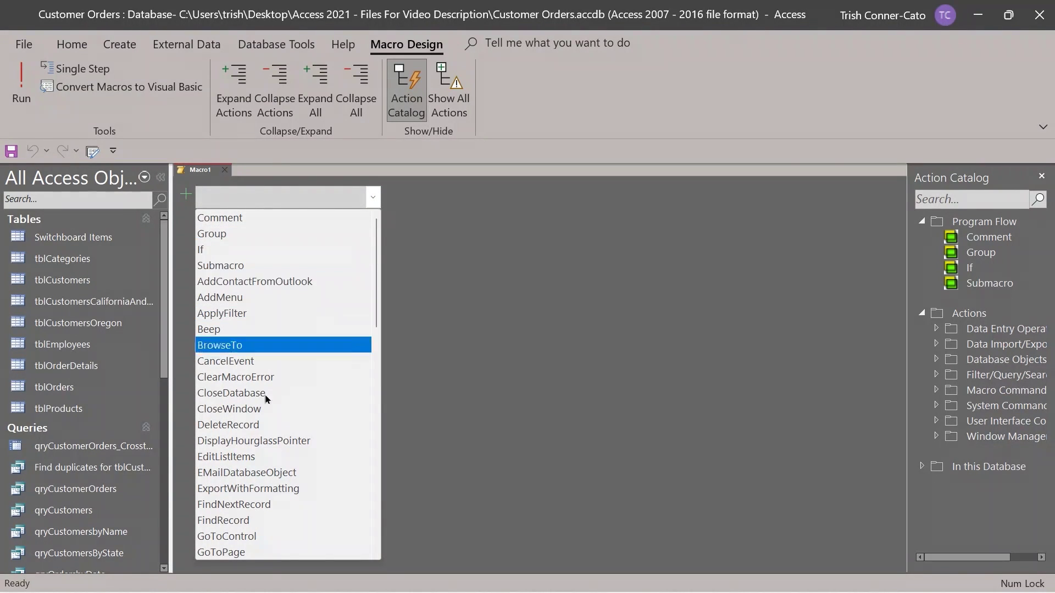
pyautogui.scroll(-1, 242, 542)
pyautogui.scroll(-11, 242, 542)
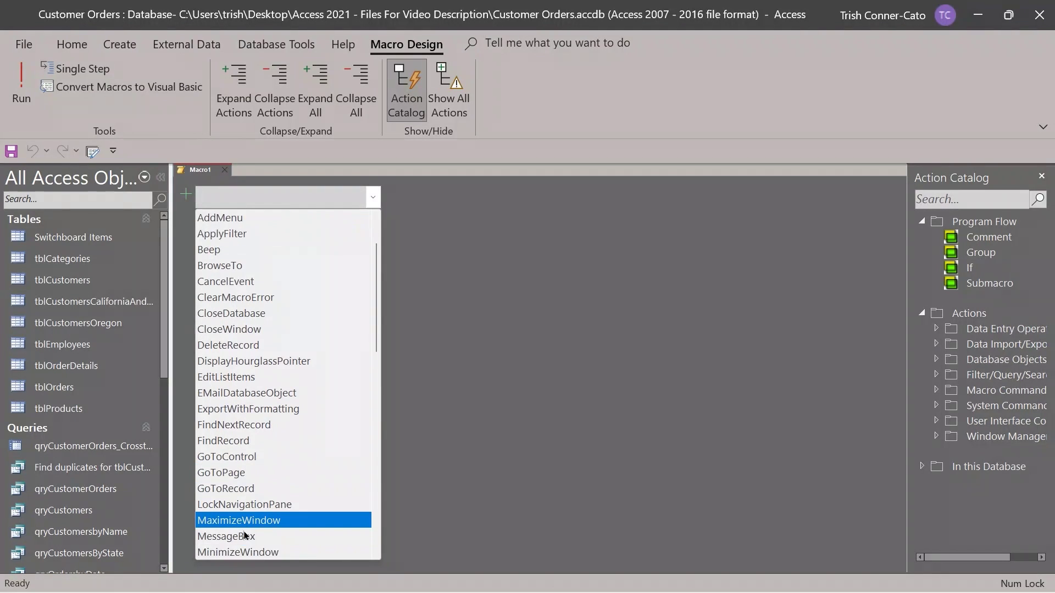
pyautogui.scroll(-1, 245, 535)
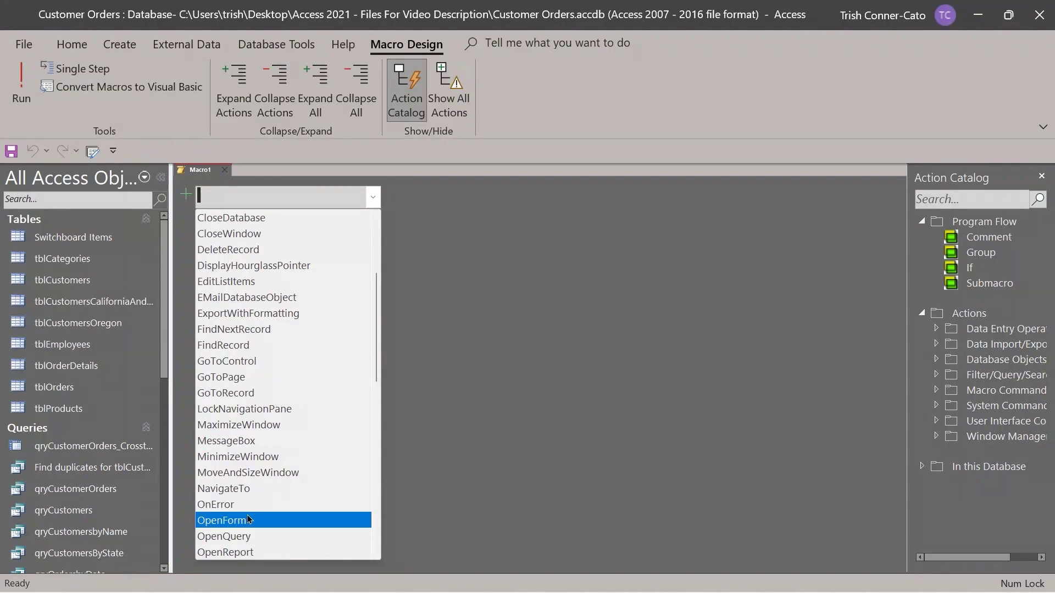
pyautogui.click(248, 520)
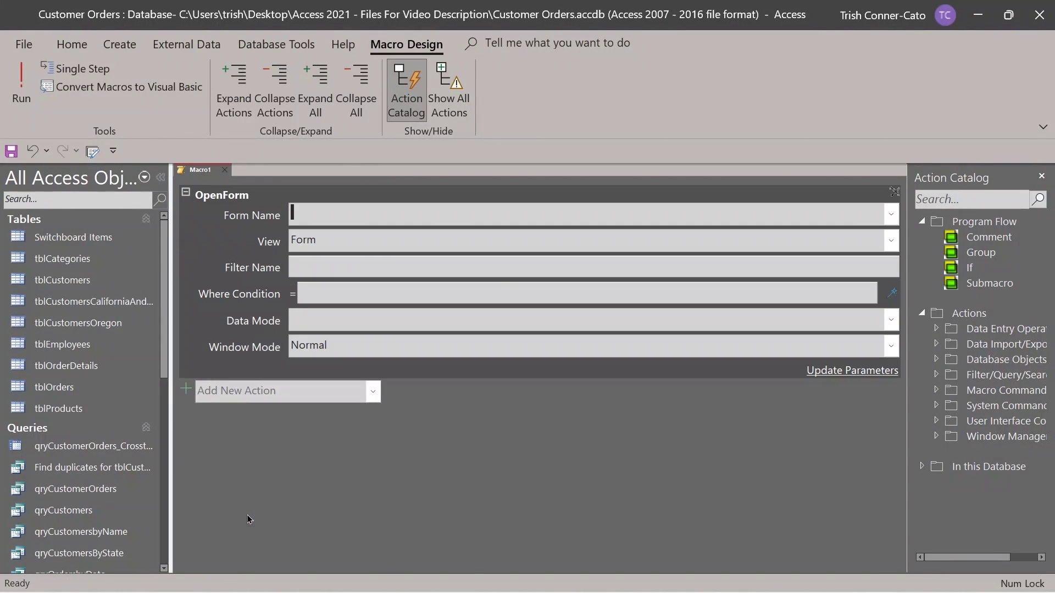
pyautogui.click(891, 216)
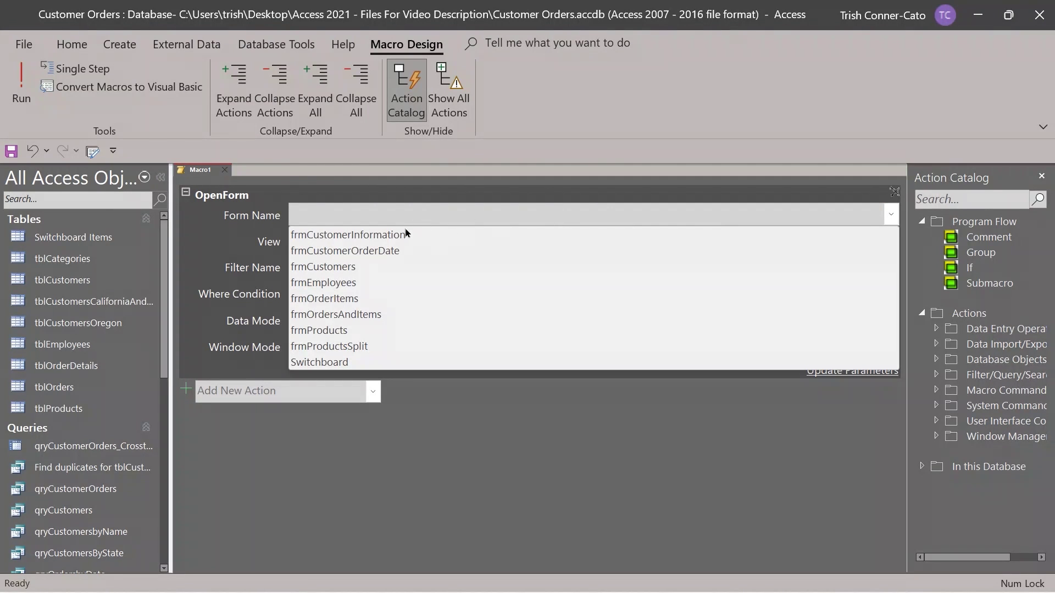
pyautogui.click(405, 235)
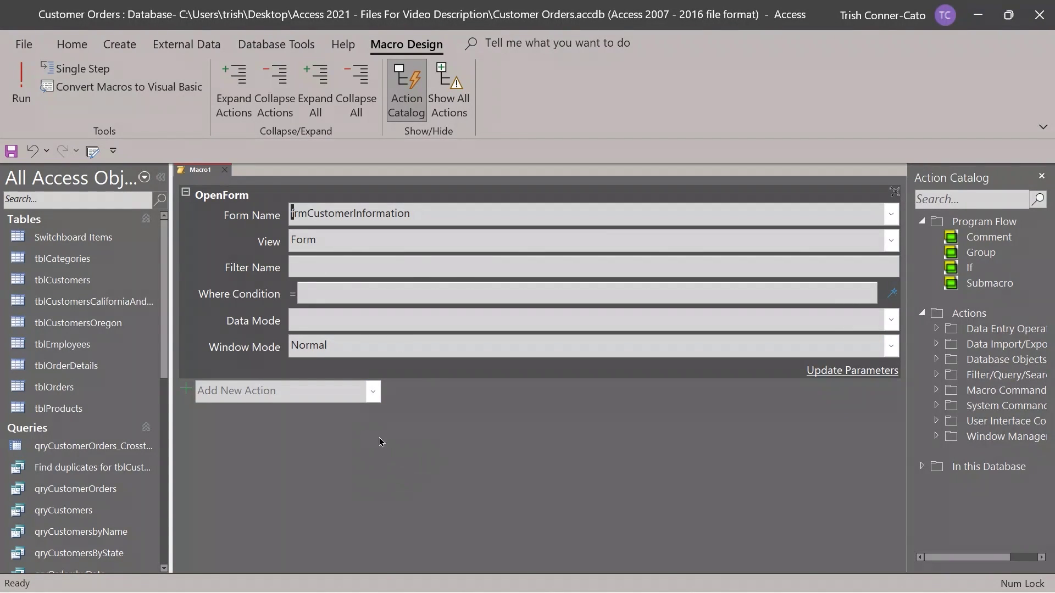
# Add a MessageBox action after the OpenForm action
pyautogui.click(373, 391)
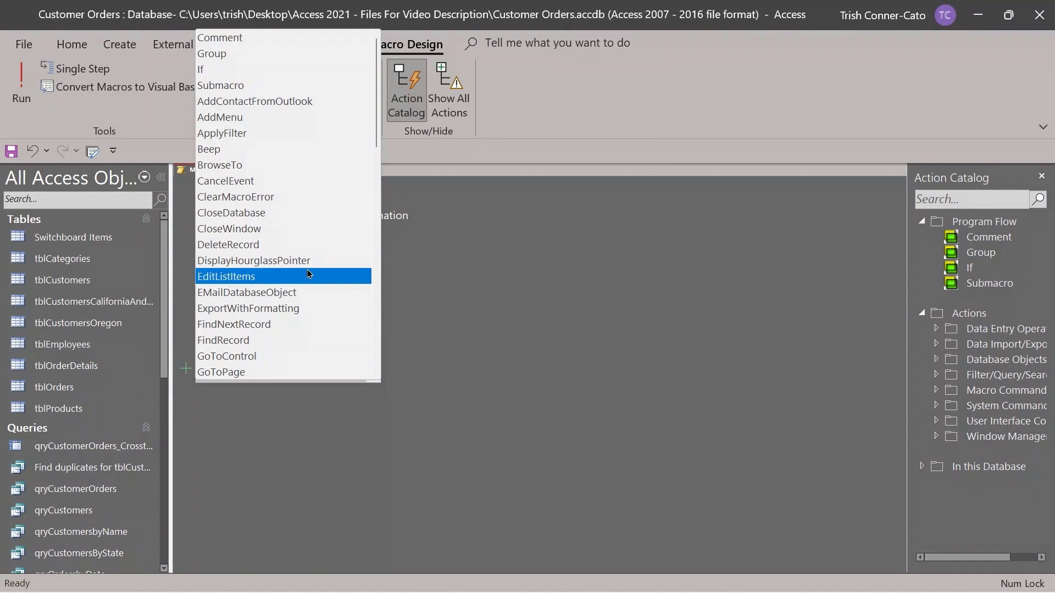
pyautogui.scroll(-2, 309, 274)
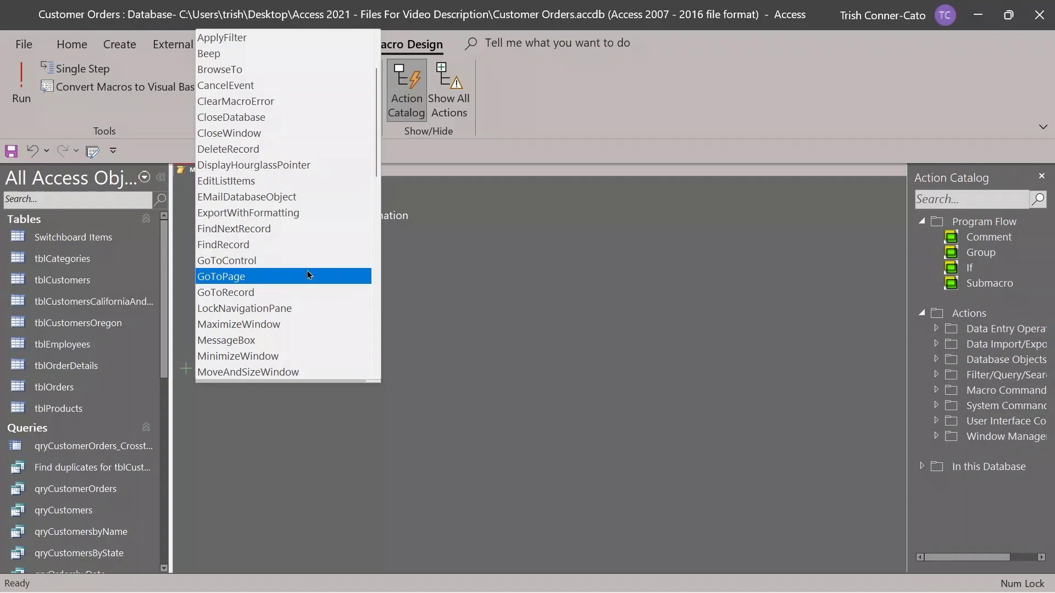
pyautogui.click(244, 341)
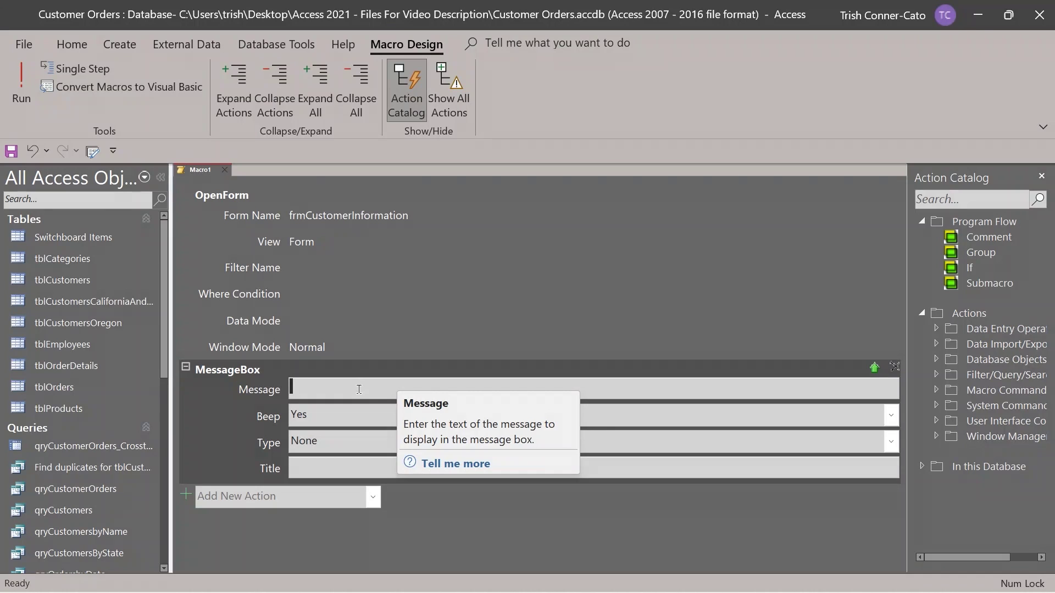
# Enter the message 'Please check to see if customer exists before creating a new record'
pyautogui.write('Plea')
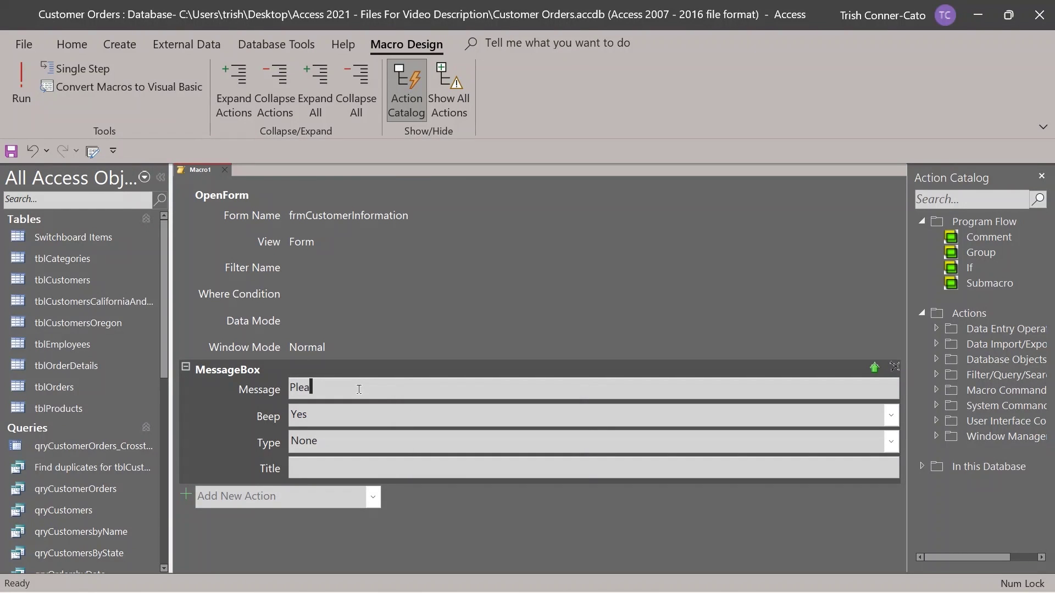
pyautogui.write('se check to see if cusotmer')
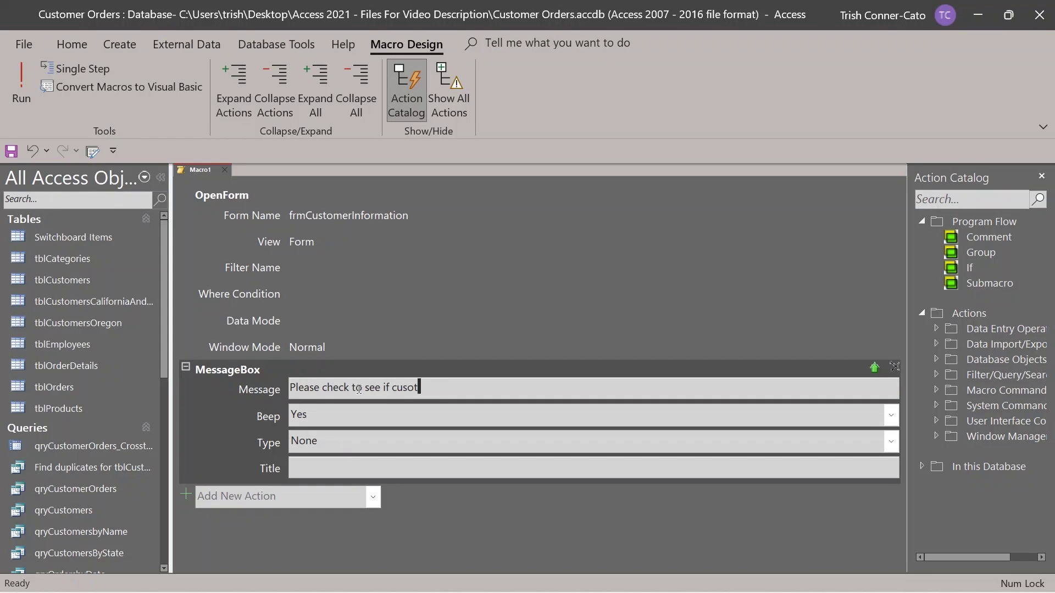
pyautogui.press('BackSpace')
pyautogui.press('BackSpace')
pyautogui.press('BackSpace')
pyautogui.press('BackSpace')
pyautogui.press('BackSpace')
pyautogui.write('tomer exists before creating ane')
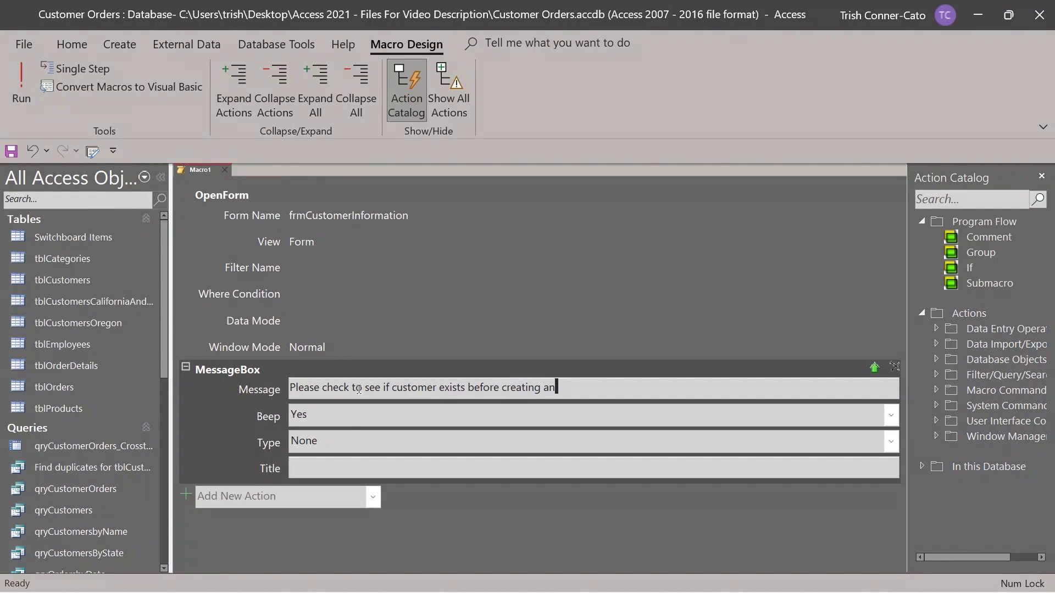
pyautogui.press('BackSpace')
pyautogui.press('BackSpace')
pyautogui.write('new record')
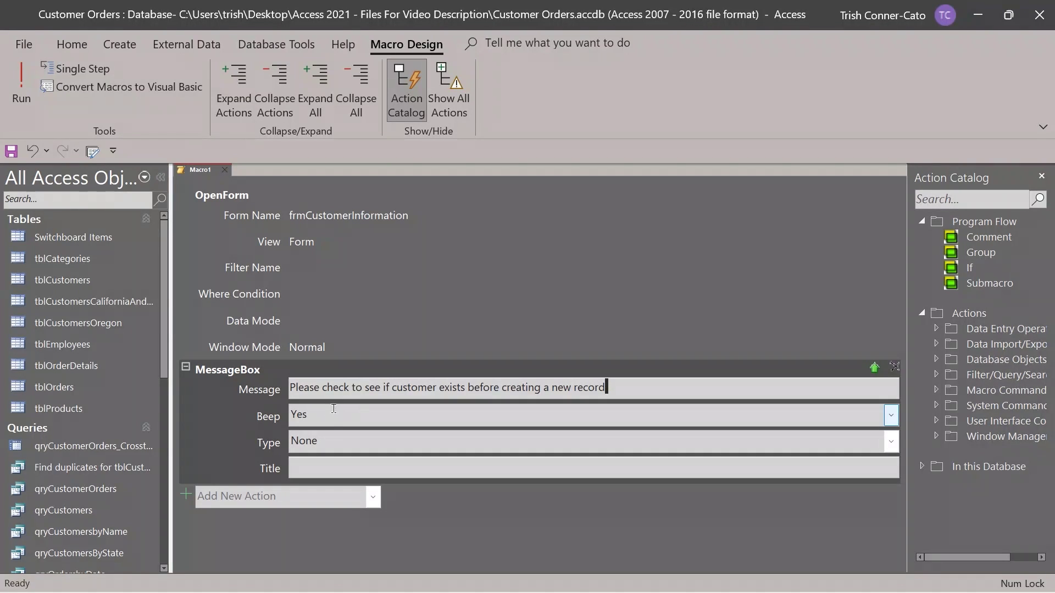
# Set the message box Type to Information and its Title to 'Please Check Customer!'
pyautogui.moveTo(345, 419)
pyautogui.moveTo(373, 441)
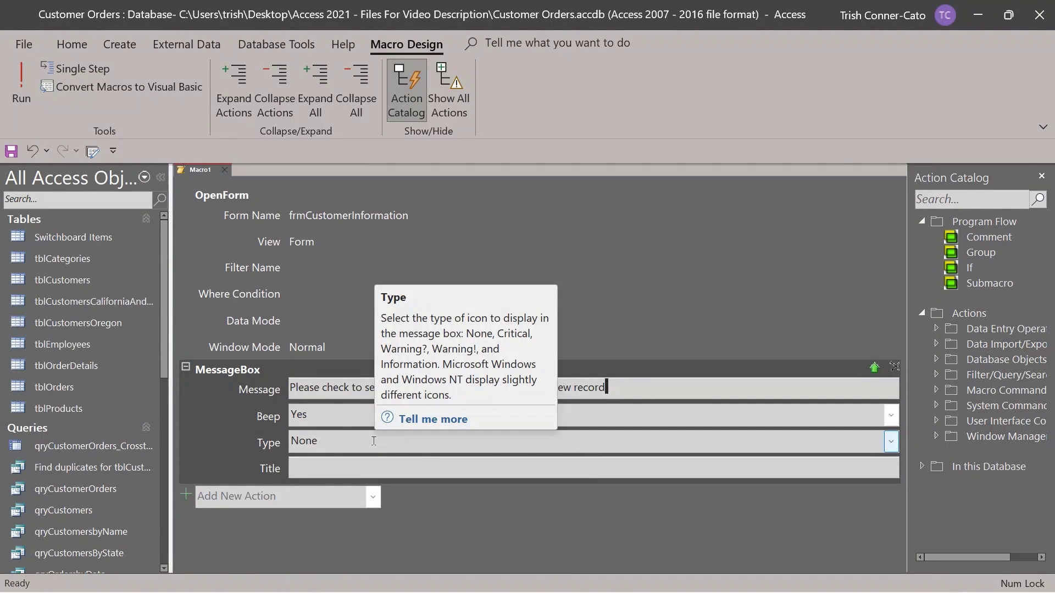
pyautogui.click(892, 447)
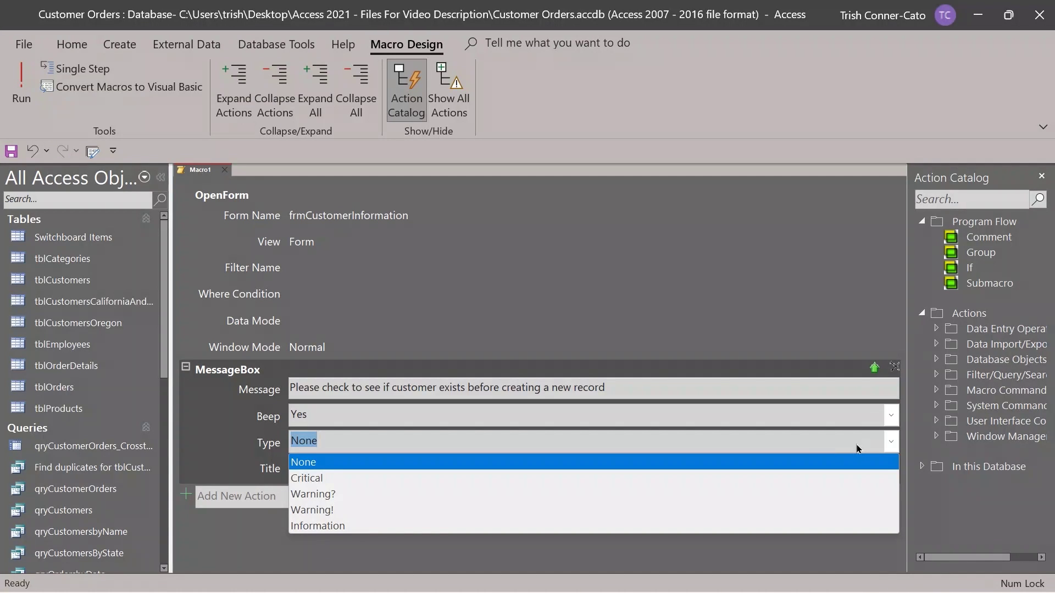
pyautogui.click(347, 526)
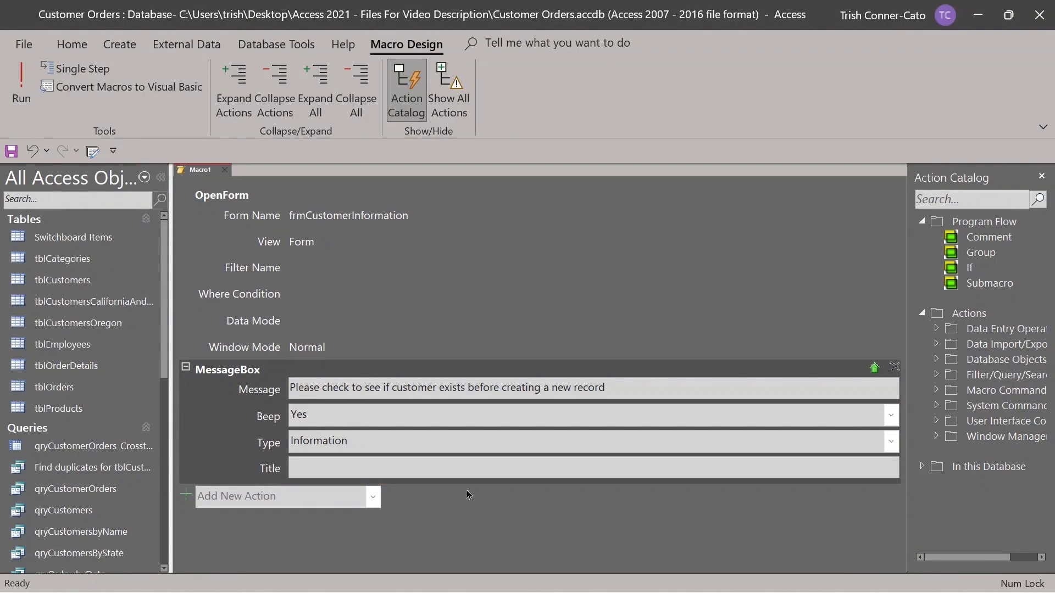
pyautogui.click(442, 471)
pyautogui.write('Please Check Customer!')
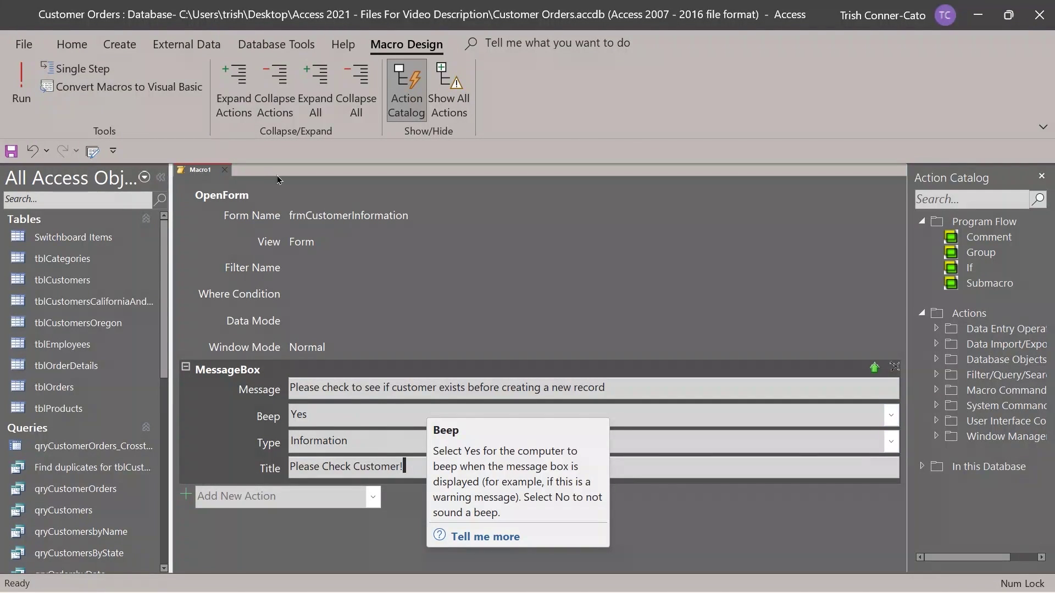
# Save Macro1 with the macro name mcrCheckCustomer
pyautogui.rightClick(208, 174)
pyautogui.click(229, 182)
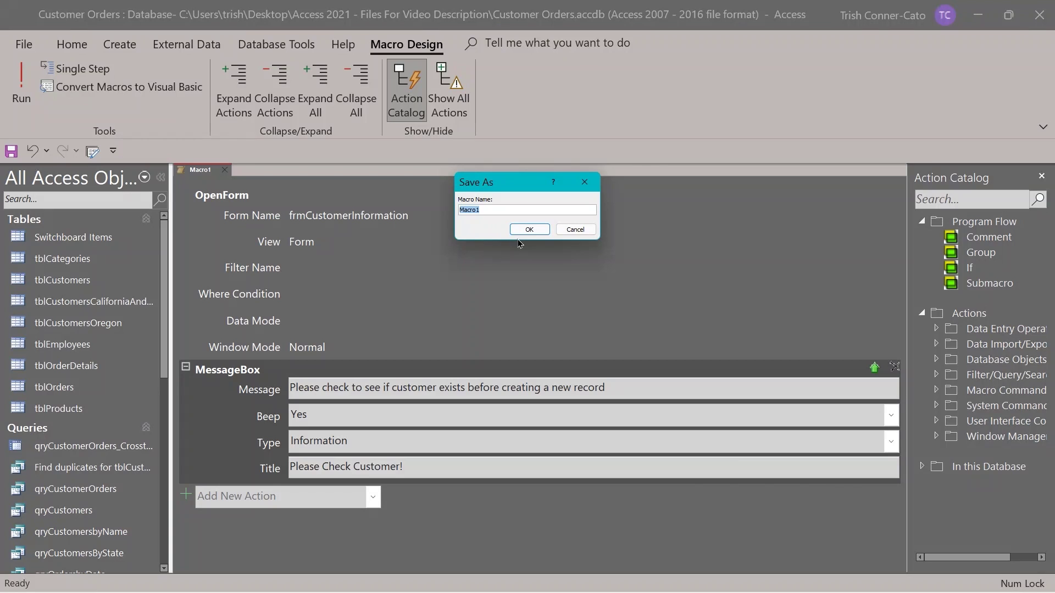
pyautogui.write('mcr')
pyautogui.write('CheckCustomer')
pyautogui.click(528, 230)
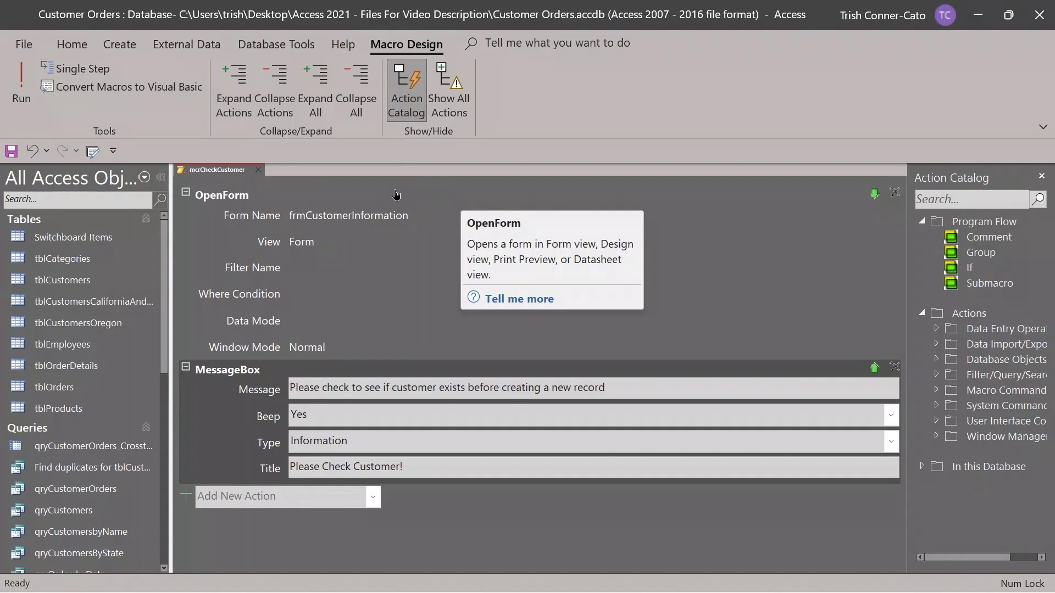
# Run mcrCheckCustomer, dismiss its Please Check Customer! message, then close the form and macro
pyautogui.click(24, 97)
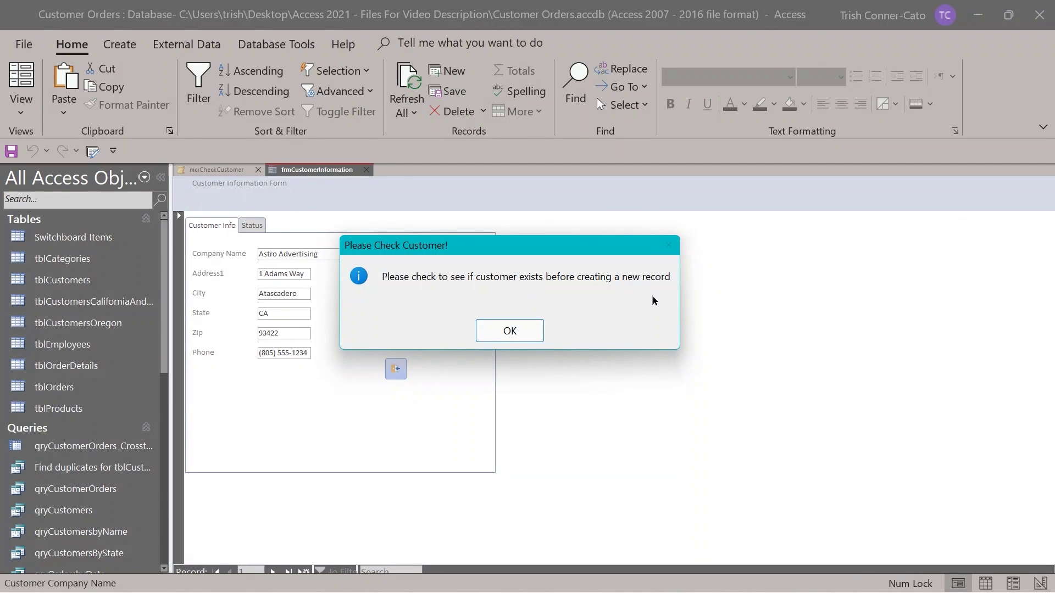
pyautogui.click(516, 340)
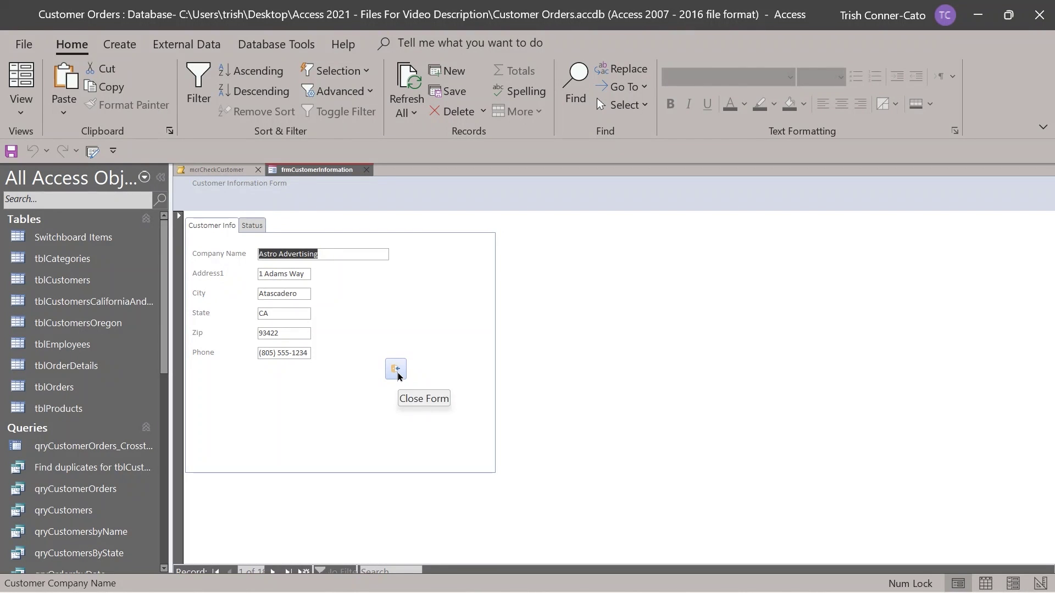
pyautogui.click(396, 370)
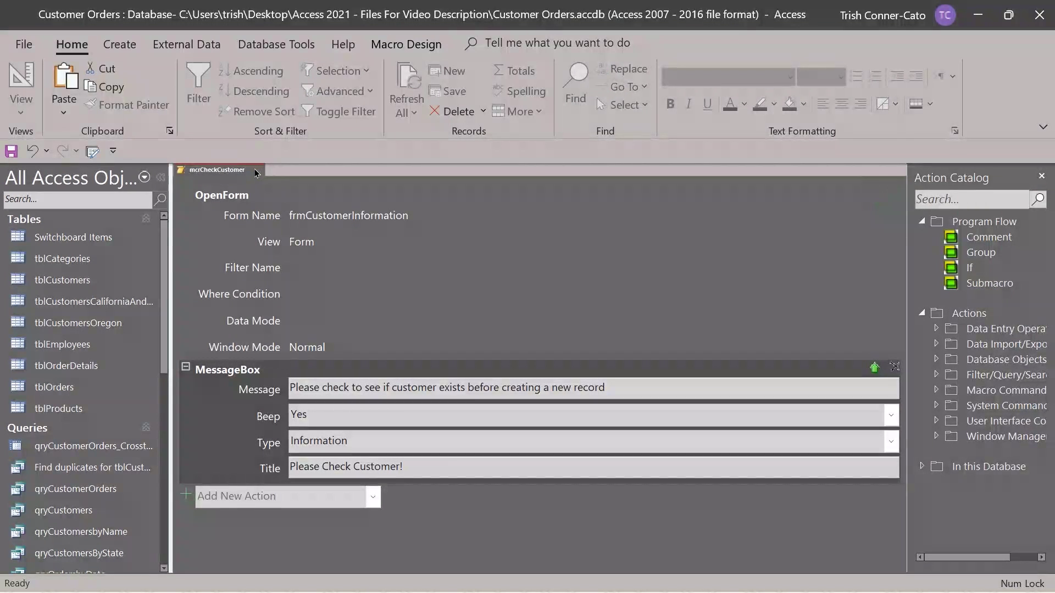
pyautogui.click(255, 171)
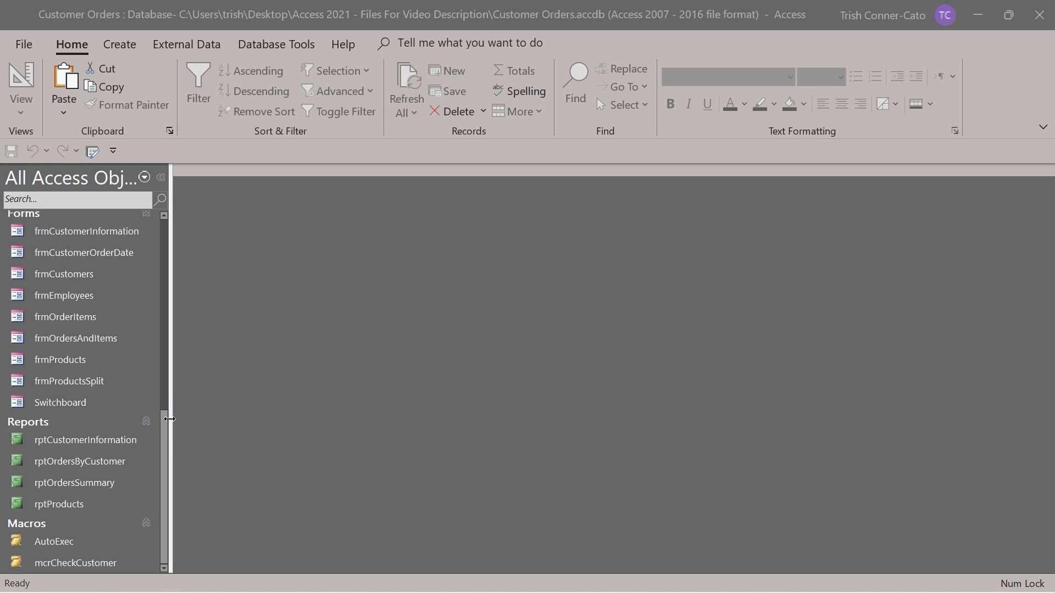
# Open rptOrdersSummary in Design View from the Navigation Pane
pyautogui.rightClick(88, 485)
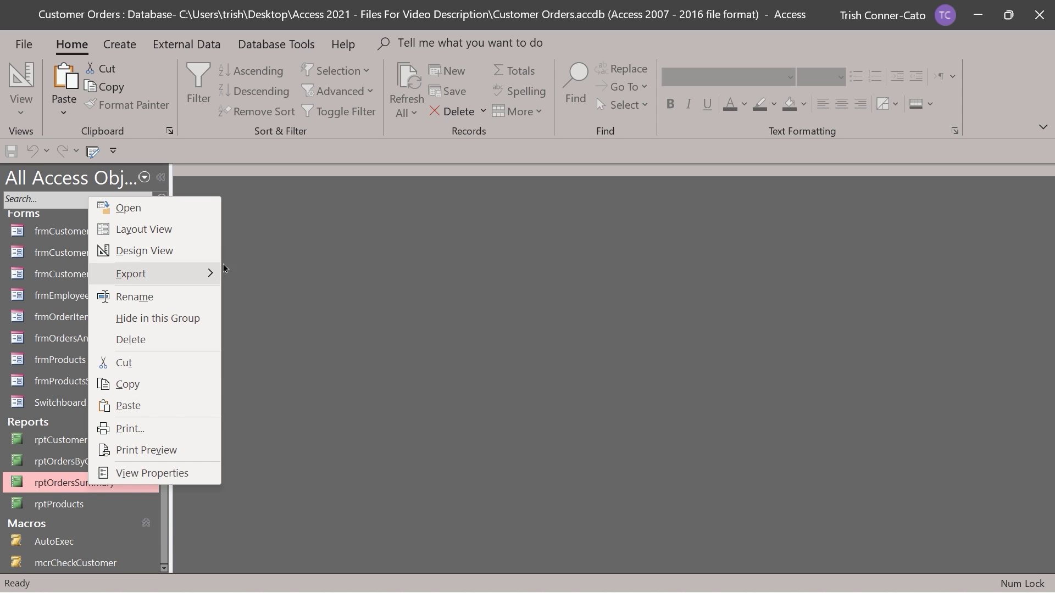
pyautogui.click(162, 257)
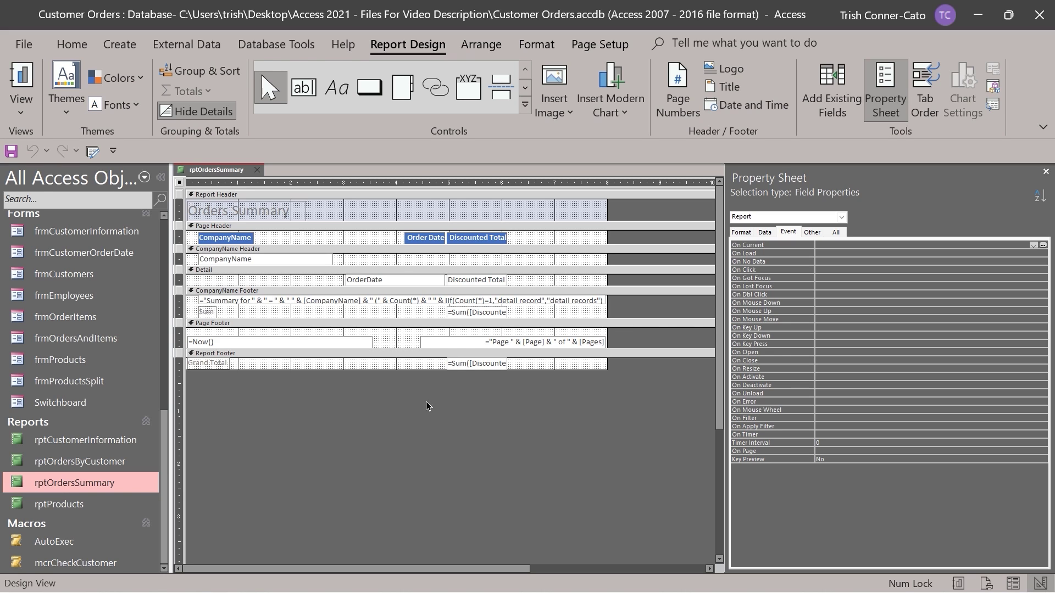
pyautogui.click(525, 107)
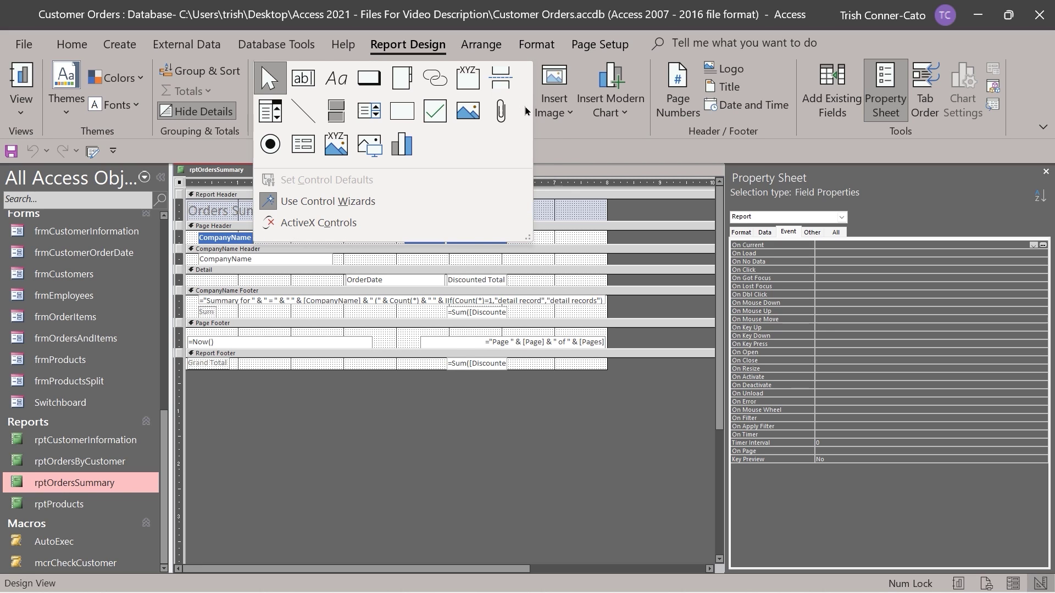
# With control wizards off, draw a command button in the Report Header beside the title
pyautogui.click(314, 206)
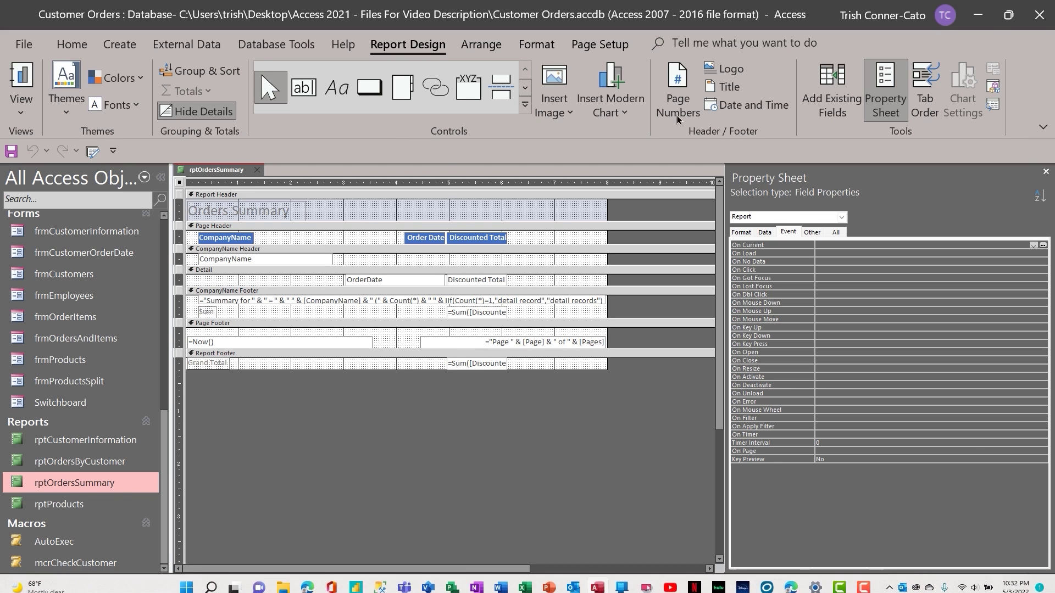
pyautogui.click(370, 92)
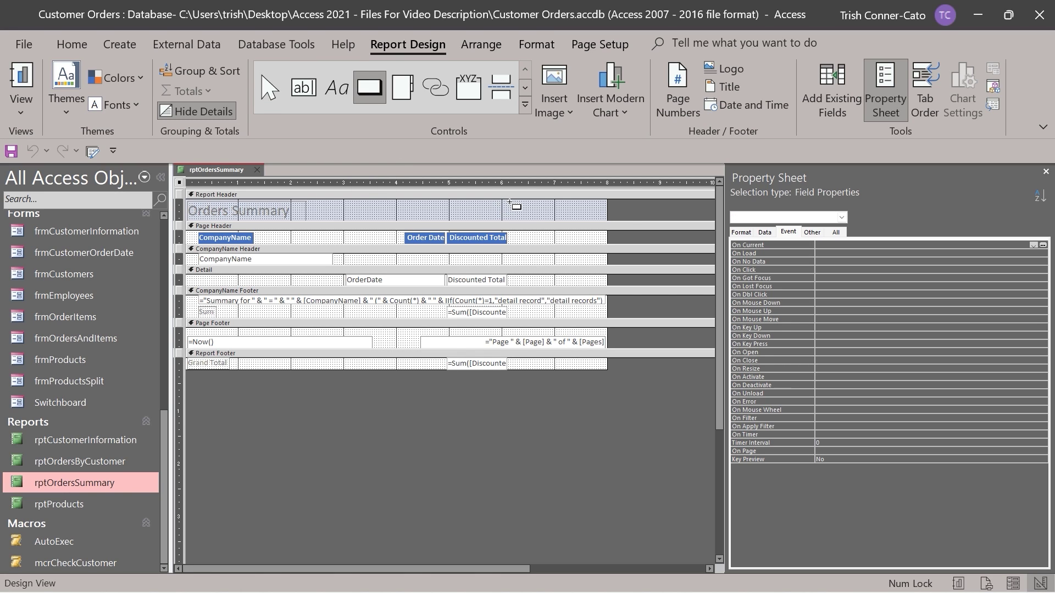
pyautogui.moveTo(504, 204); pyautogui.dragTo(557, 219)
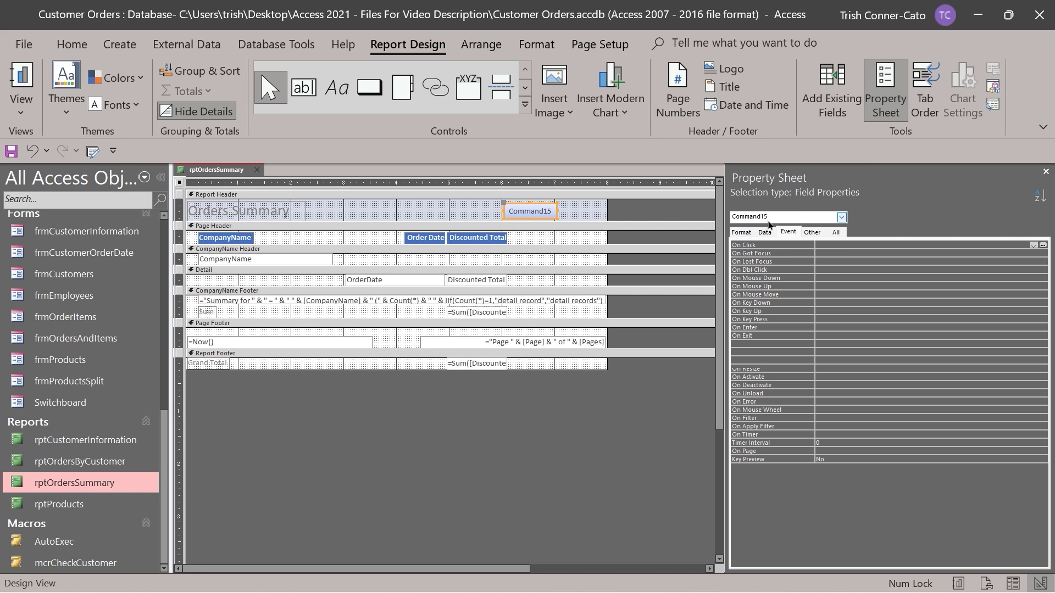
# Rename the Command15 button to cmdOpenQuery on the Property Sheet's All tab
pyautogui.click(841, 222)
pyautogui.click(841, 222)
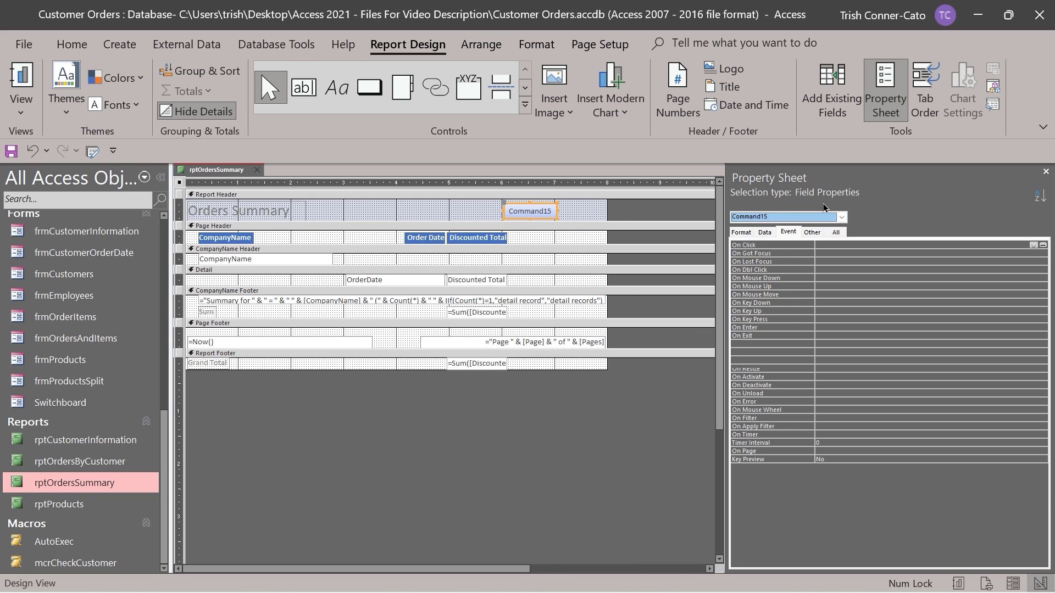
pyautogui.click(836, 232)
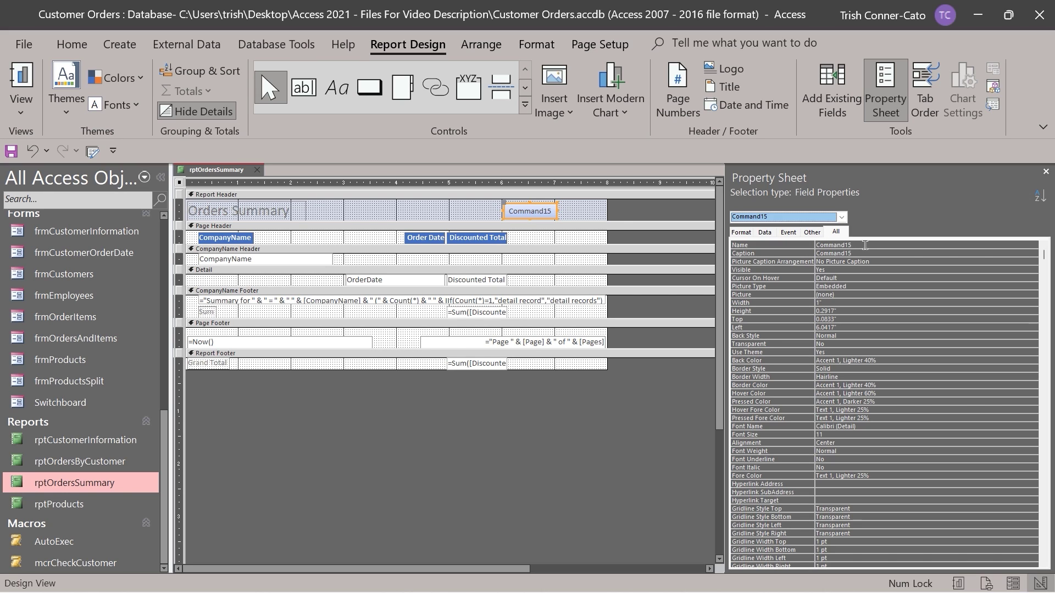
pyautogui.click(836, 245)
pyautogui.doubleClick(836, 245)
pyautogui.press('Delete')
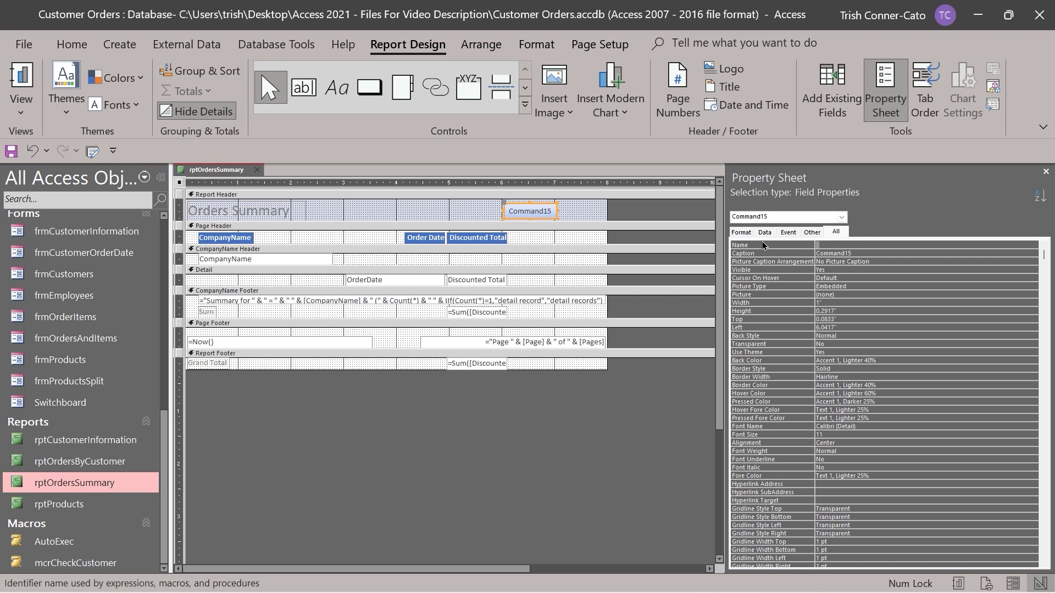
pyautogui.write('cmdOpenQuery')
pyautogui.press('BackSpace')
pyautogui.press('BackSpace')
pyautogui.press('BackSpace')
pyautogui.write('ry')
# Set the button's Caption to 'Open Query'
pyautogui.moveTo(861, 254); pyautogui.dragTo(816, 252)
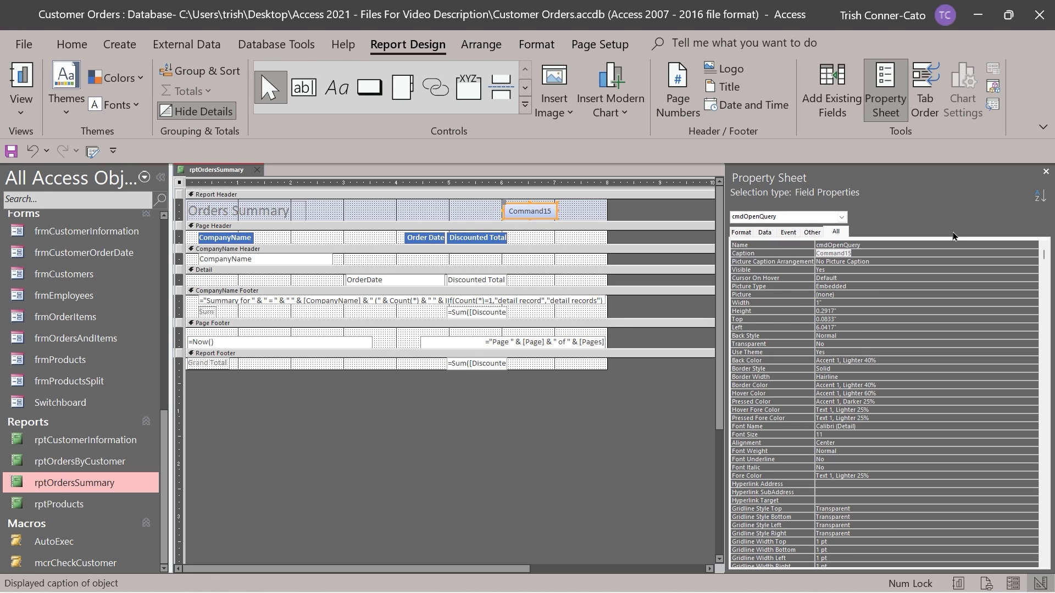
pyautogui.write('Open Query')
pyautogui.press('Return')
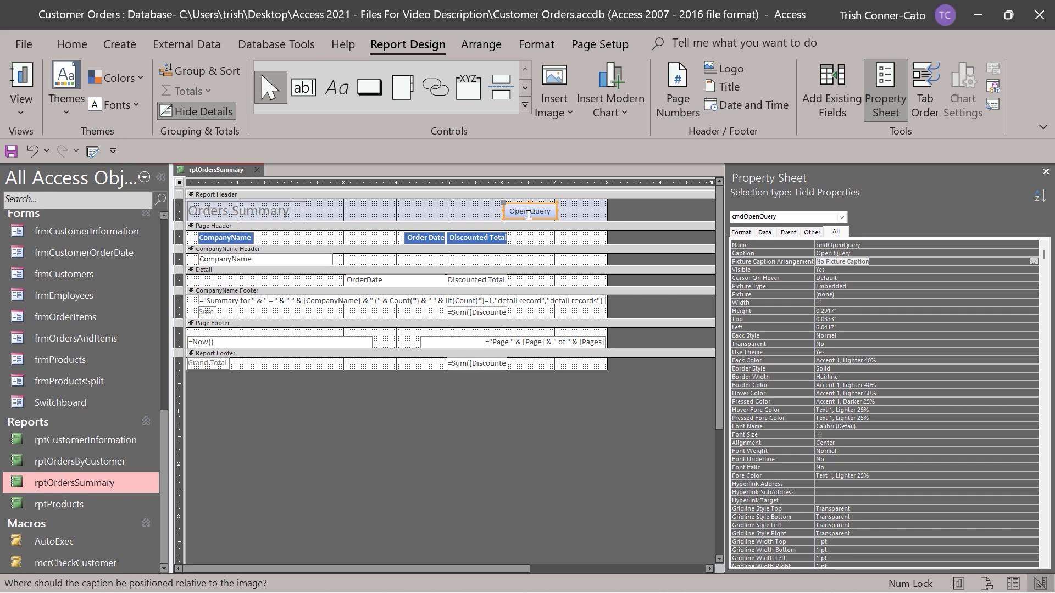
pyautogui.click(788, 232)
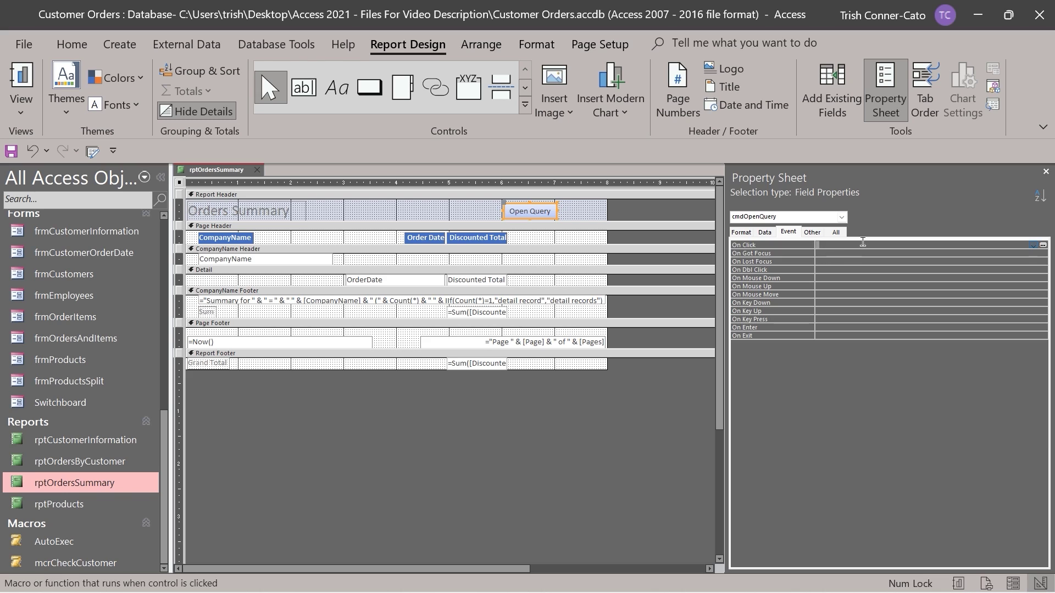
# Build cmdOpenQuery's On Click event with the Macro Builder
pyautogui.click(1042, 245)
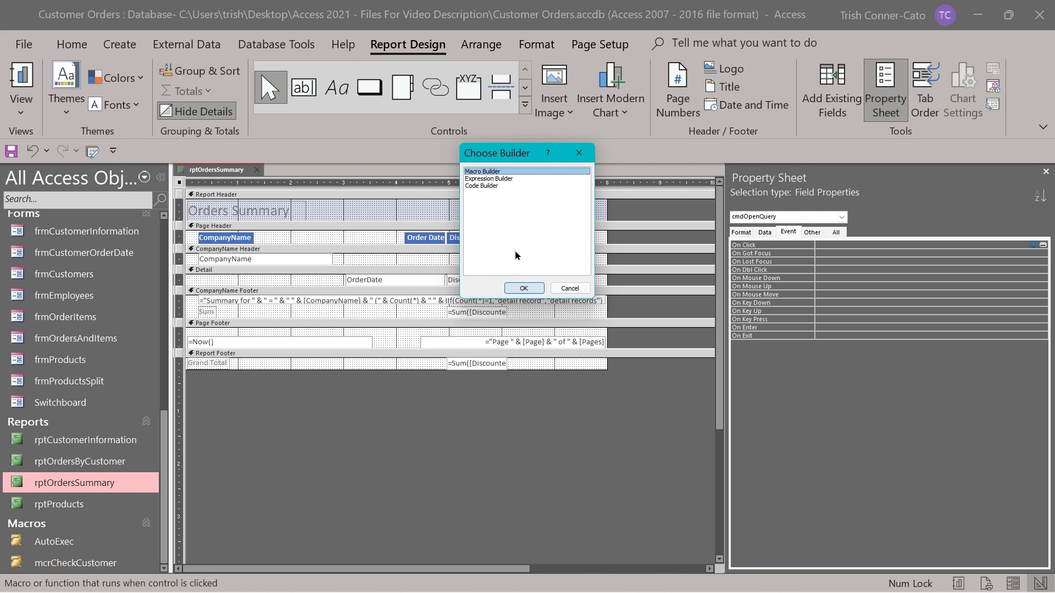
pyautogui.click(523, 289)
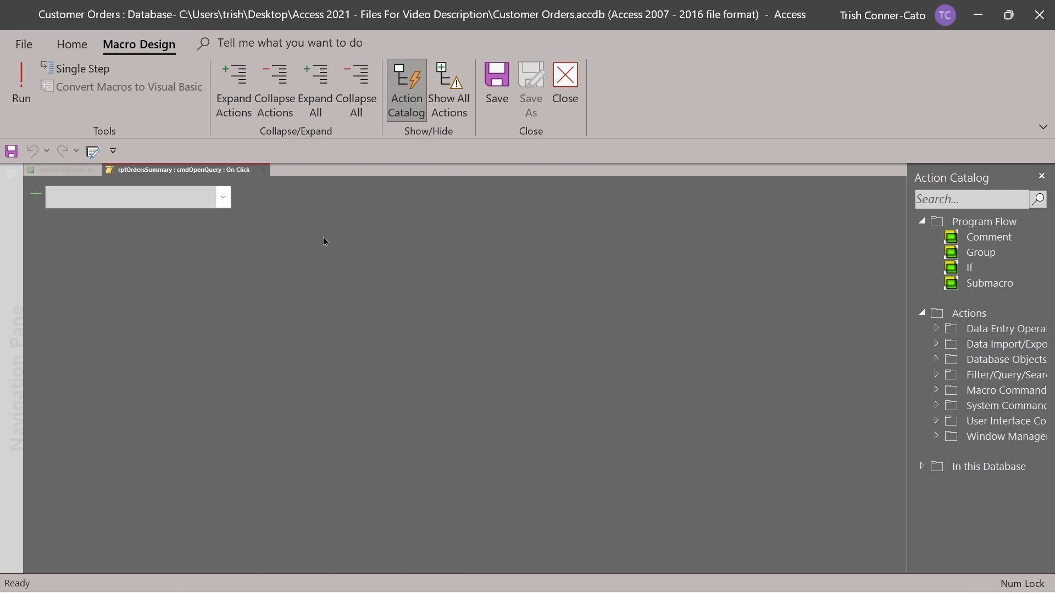
# Add an OpenQuery action to the button's click macro that opens qryOrdersbyDate
pyautogui.click(222, 203)
pyautogui.scroll(-2, 173, 425)
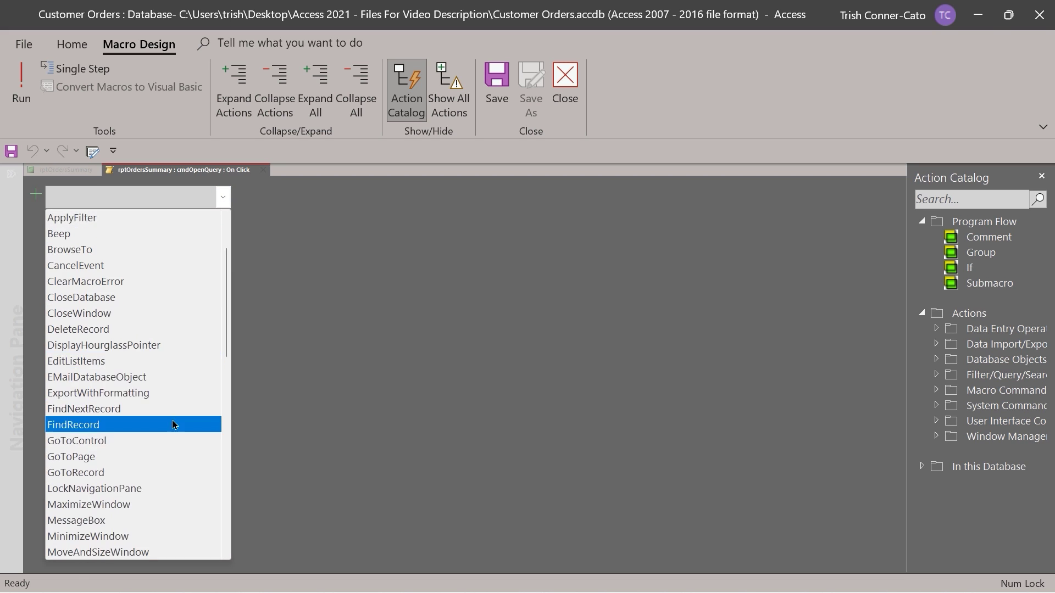
pyautogui.scroll(-2, 173, 425)
pyautogui.click(128, 494)
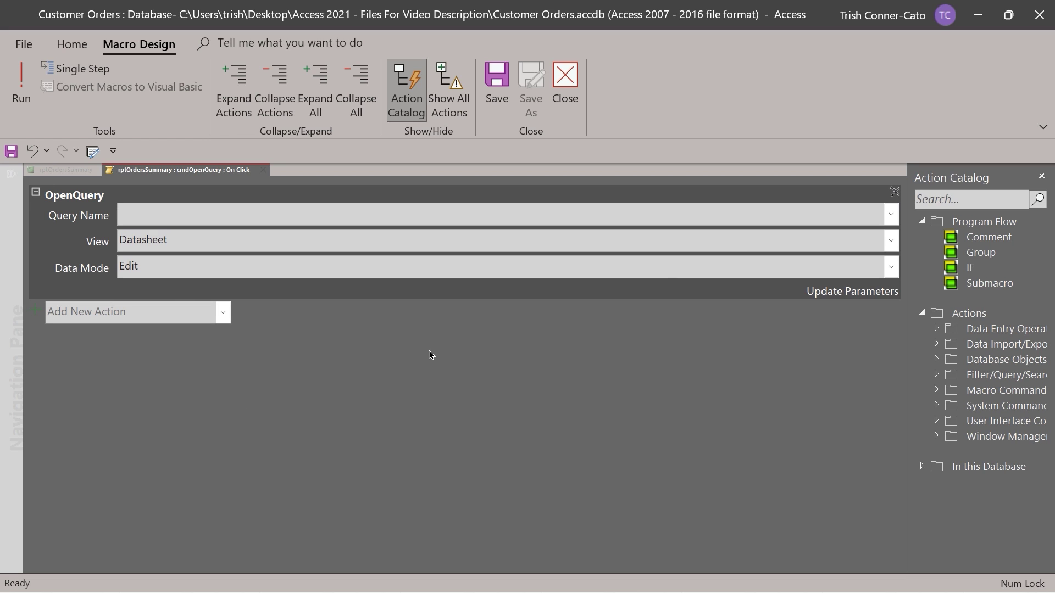
pyautogui.click(891, 221)
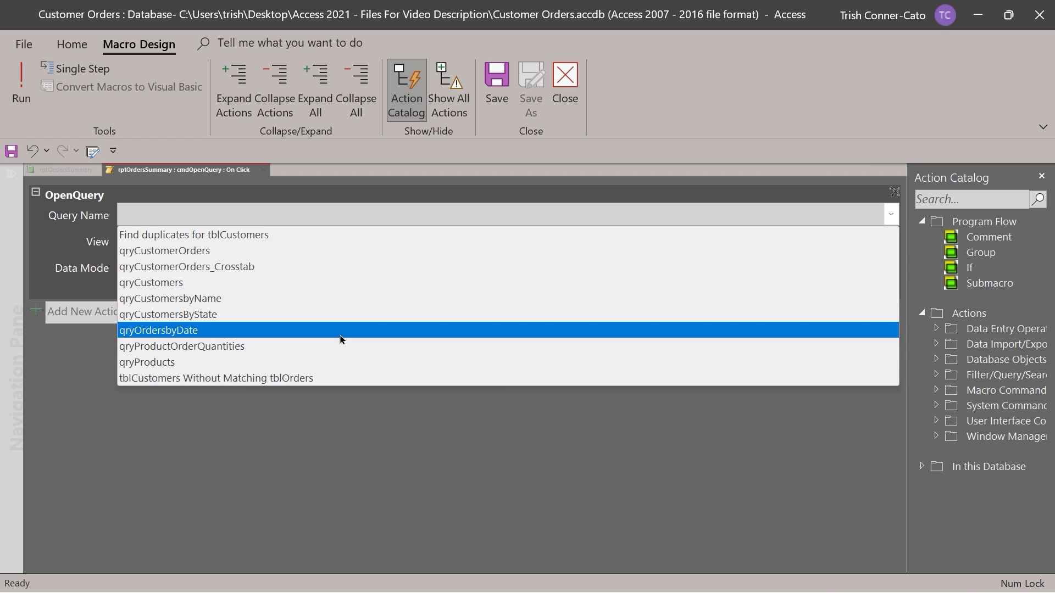
pyautogui.click(340, 331)
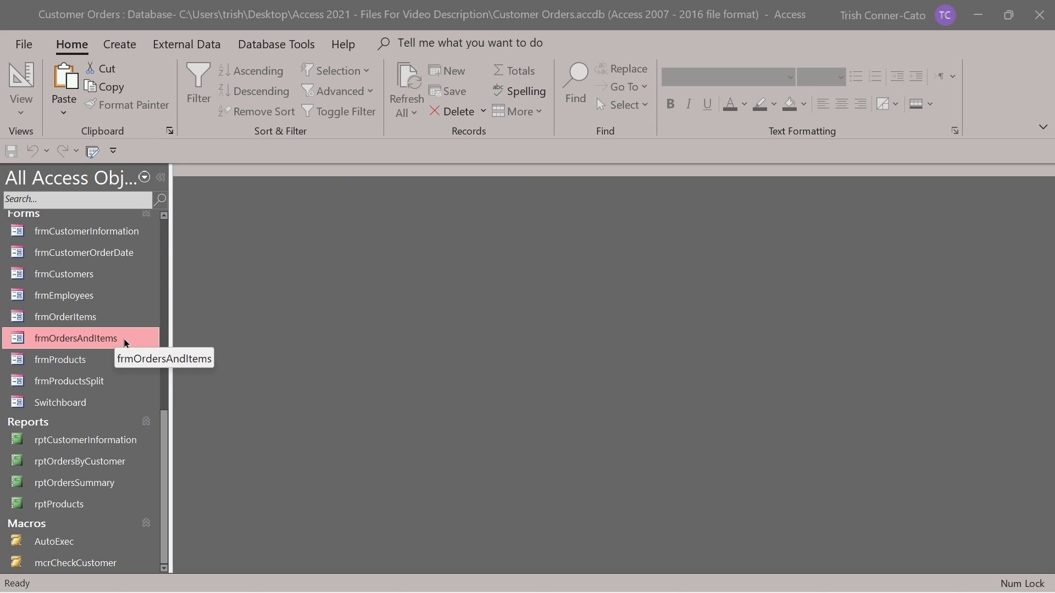
pyautogui.doubleClick(125, 343)
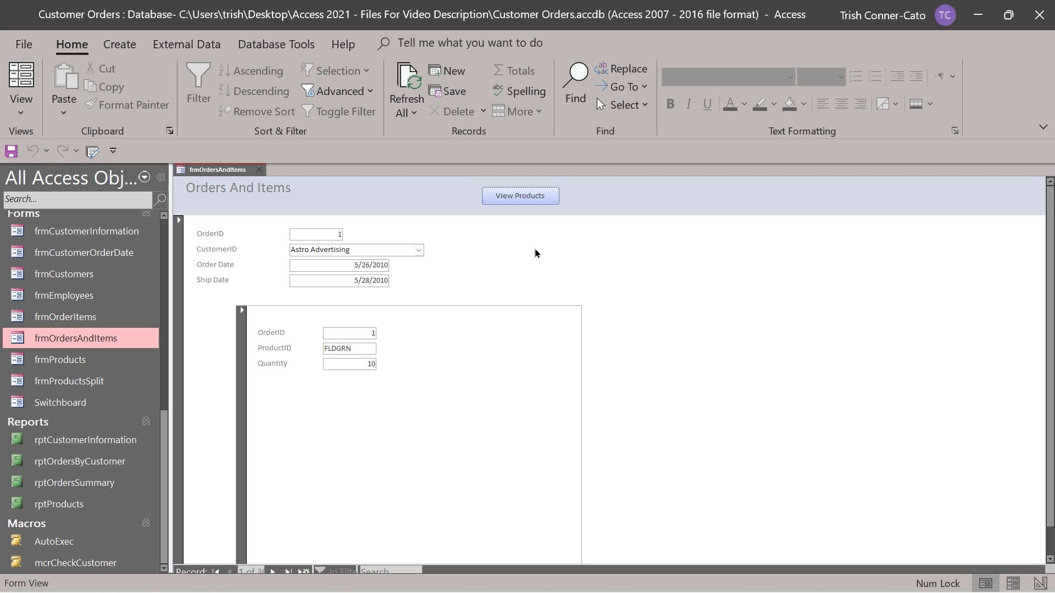
pyautogui.click(513, 197)
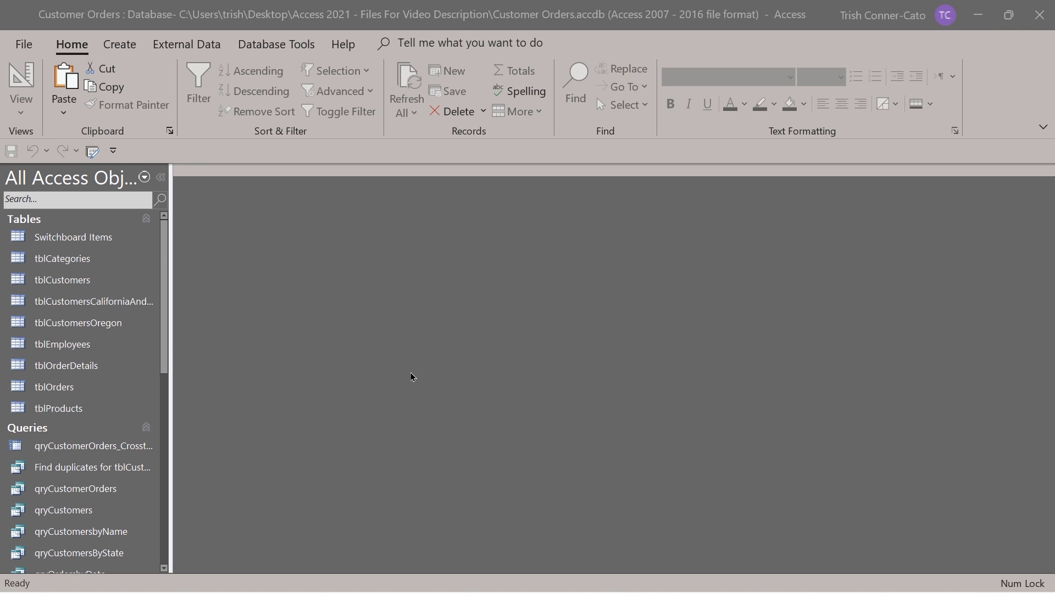
# Review then close tblCustomers, and open frmCustomerInformation in Design view
pyautogui.doubleClick(75, 281)
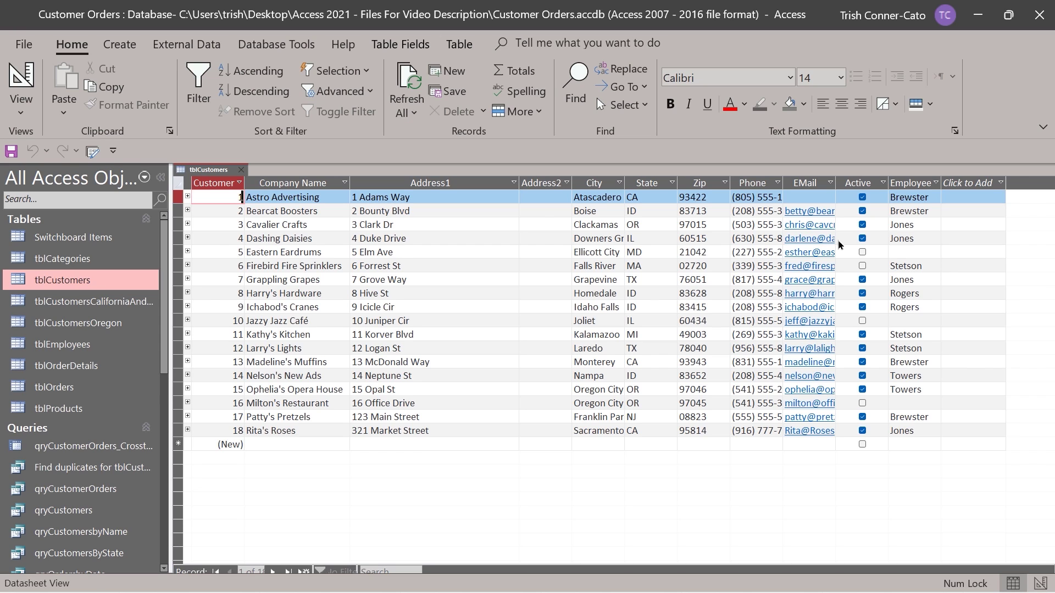
pyautogui.click(242, 174)
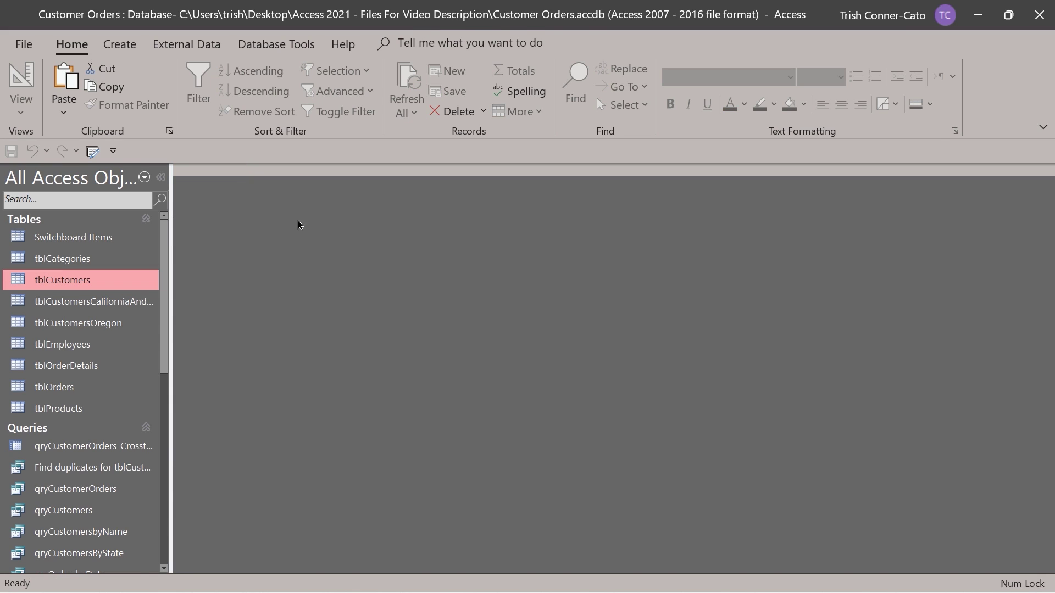
pyautogui.scroll(-3, 48, 406)
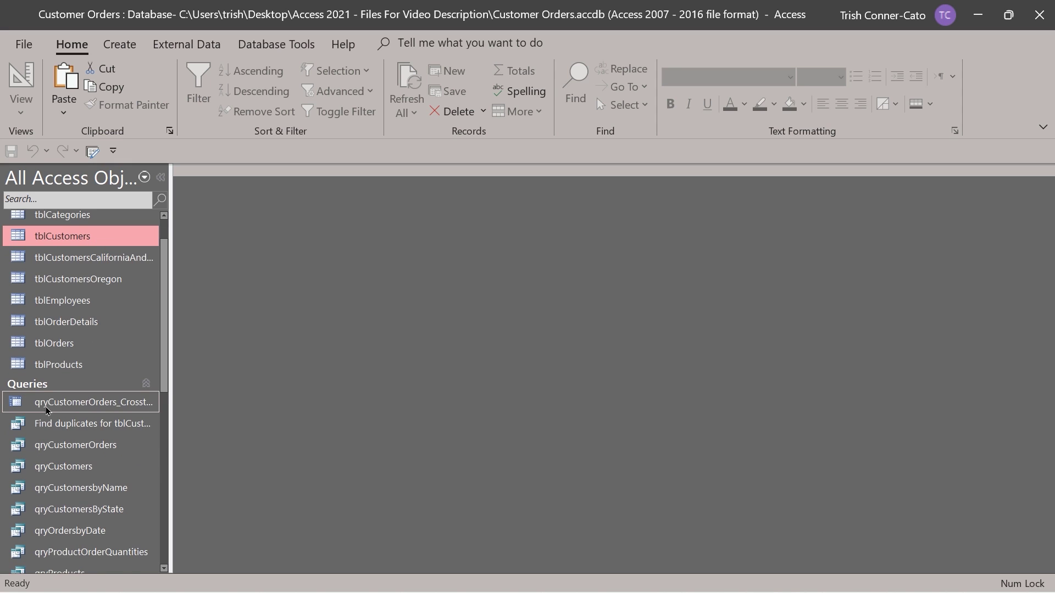
pyautogui.scroll(-3, 48, 415)
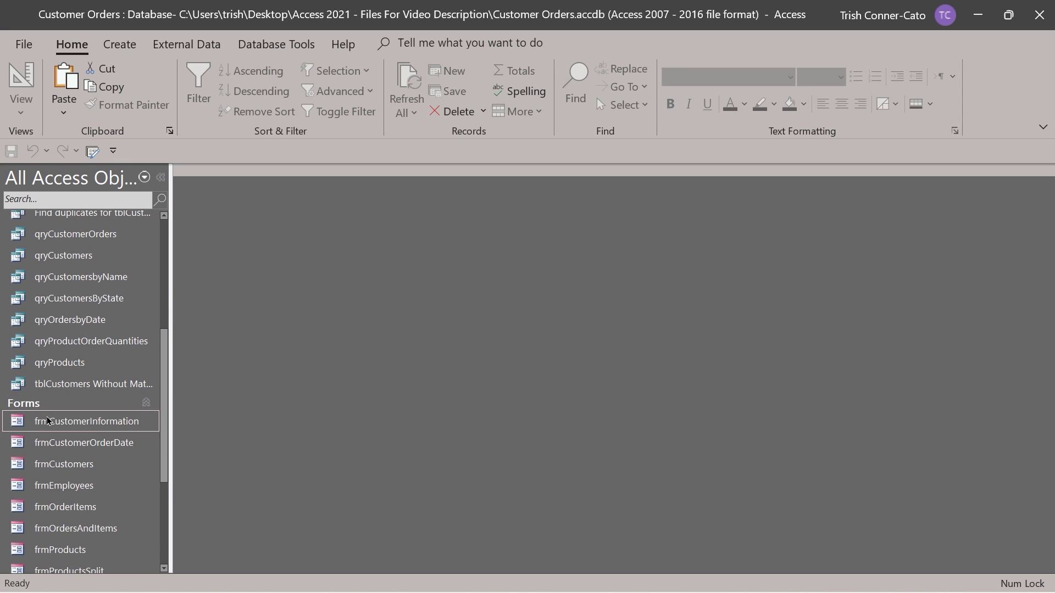
pyautogui.doubleClick(61, 425)
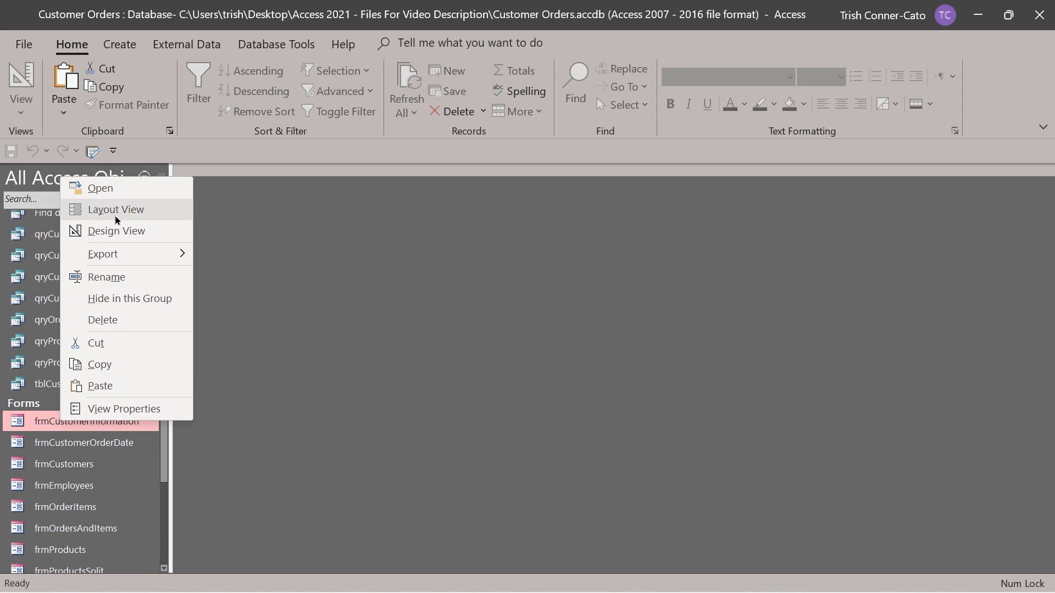
pyautogui.click(121, 229)
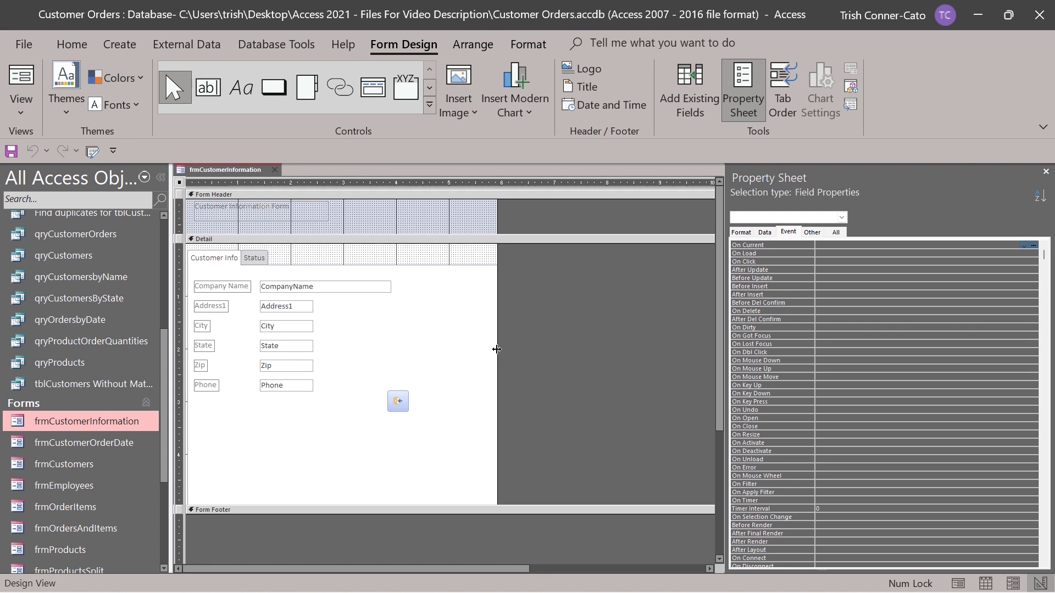
# Place the Employee field below Active on the form's Status page
pyautogui.click(257, 262)
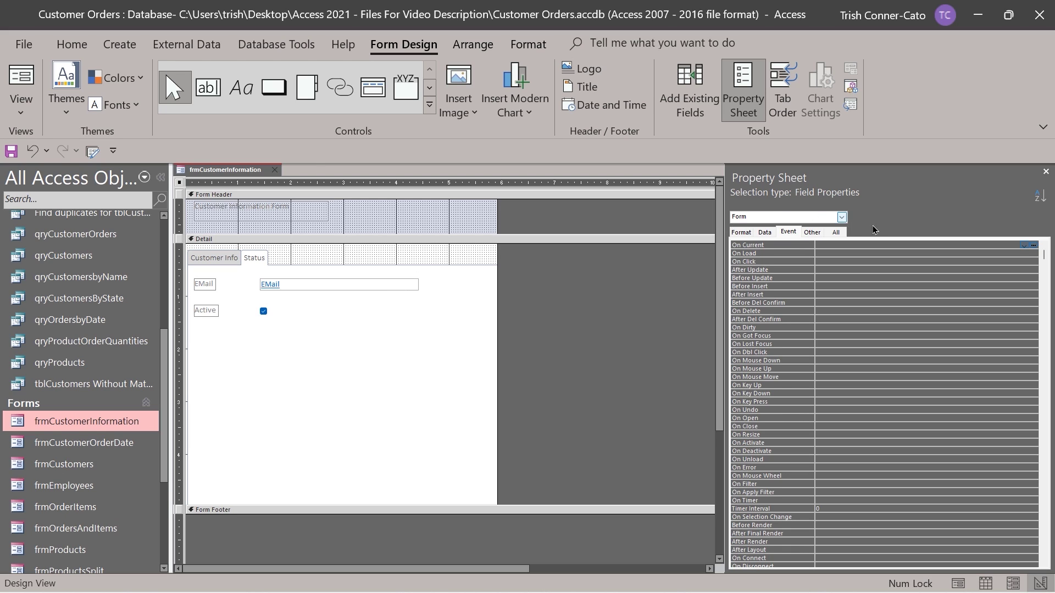
pyautogui.click(691, 90)
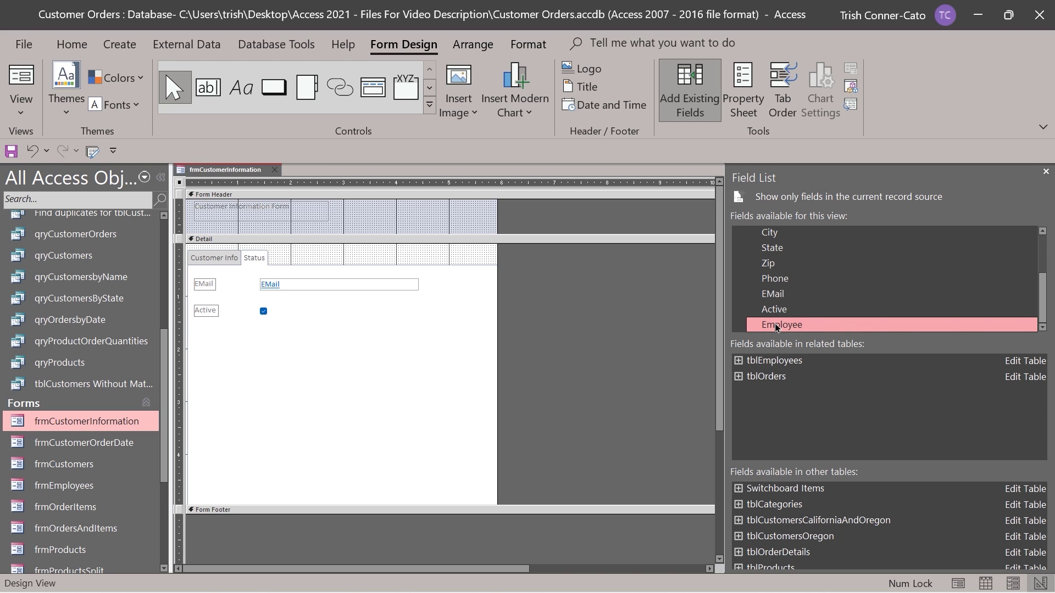
pyautogui.moveTo(776, 328); pyautogui.dragTo(262, 336)
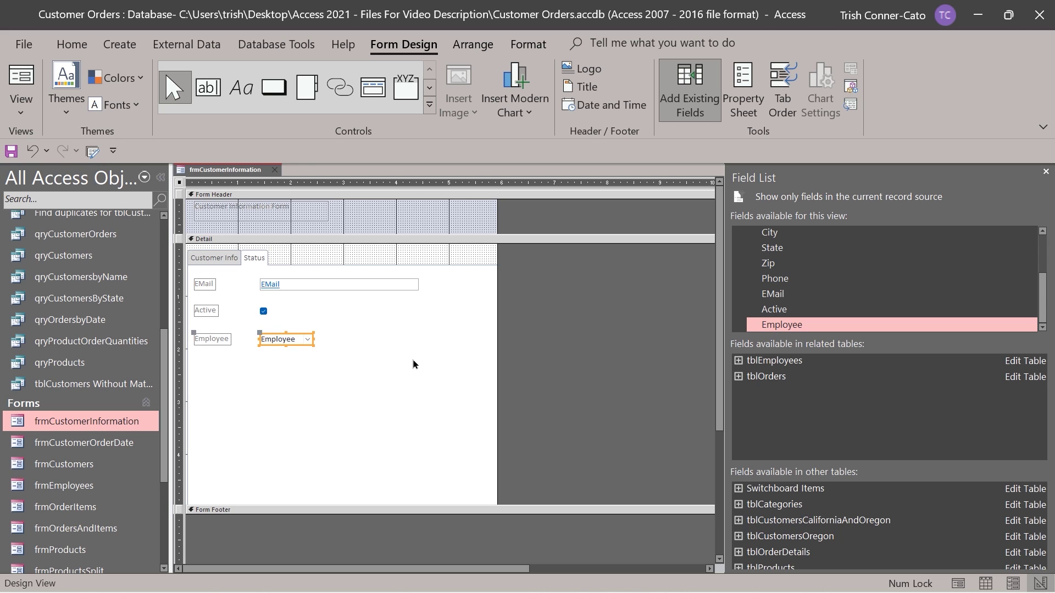
# Save frmCustomerInformation from its document tab menu
pyautogui.rightClick(228, 172)
pyautogui.click(236, 174)
pyautogui.rightClick(235, 174)
# View the form in Form view and check Employee on the Status page across five records
pyautogui.click(286, 249)
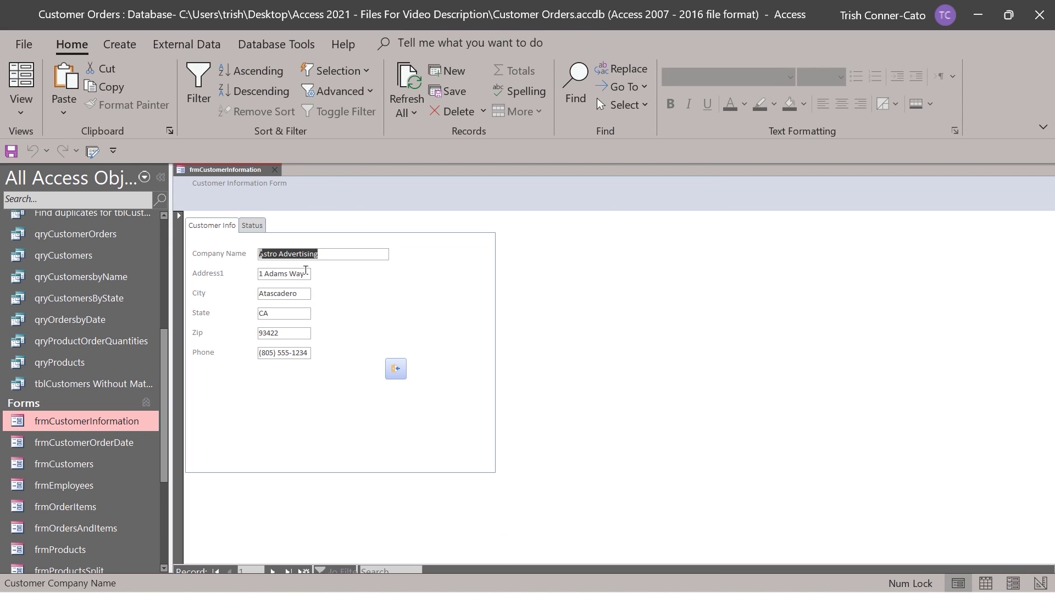
pyautogui.click(254, 227)
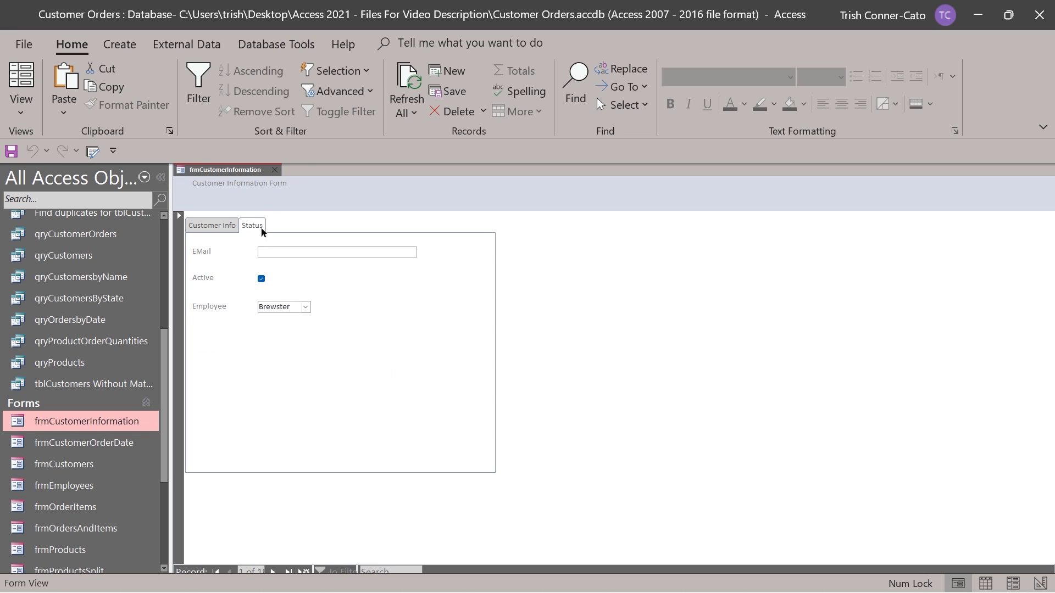
pyautogui.click(273, 572)
pyautogui.click(273, 572)
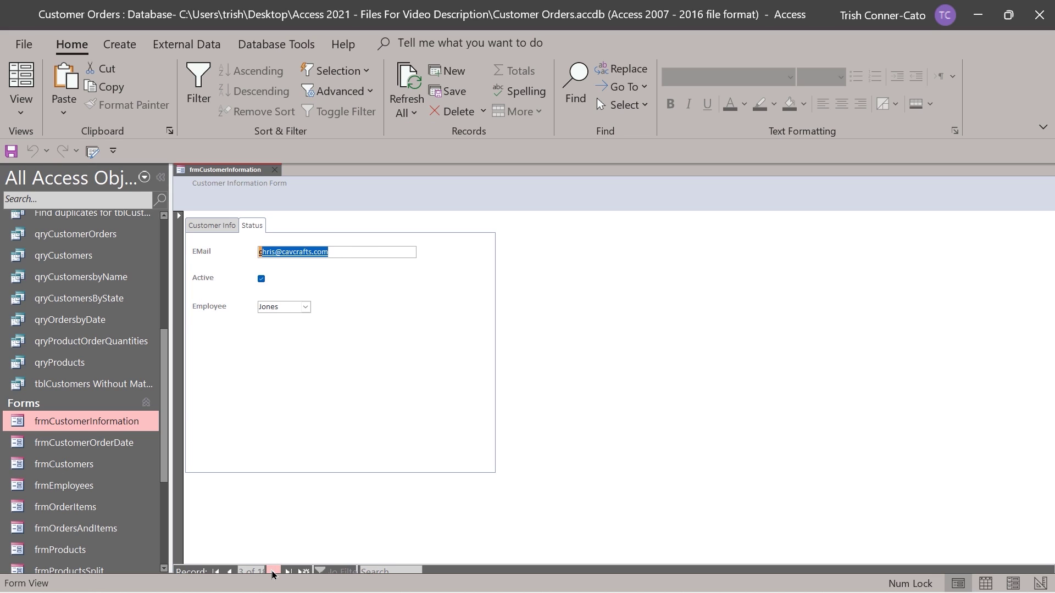
pyautogui.click(272, 572)
pyautogui.click(272, 572)
pyautogui.click(273, 571)
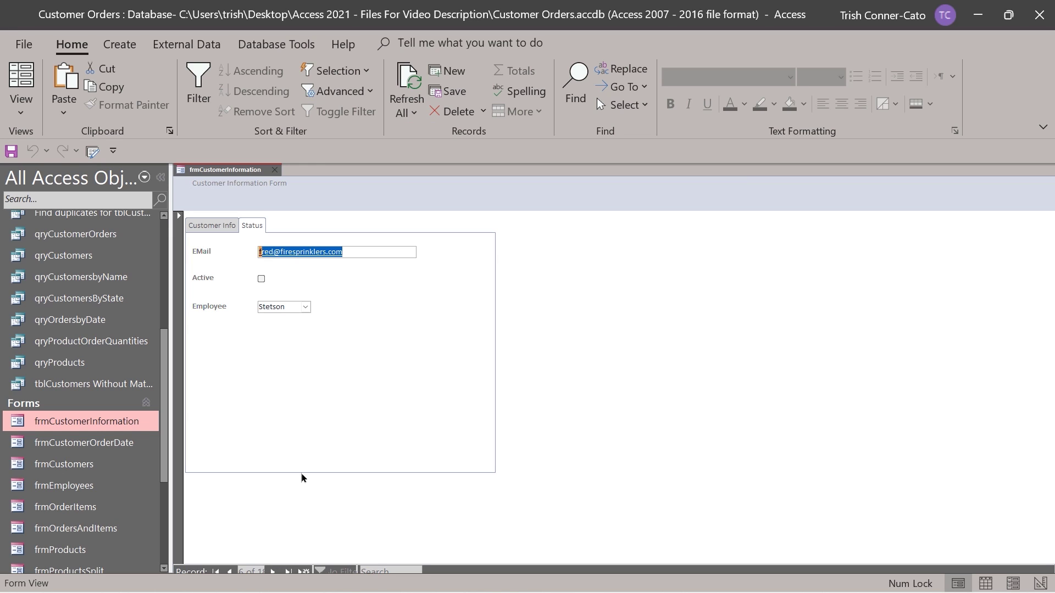
pyautogui.rightClick(235, 171)
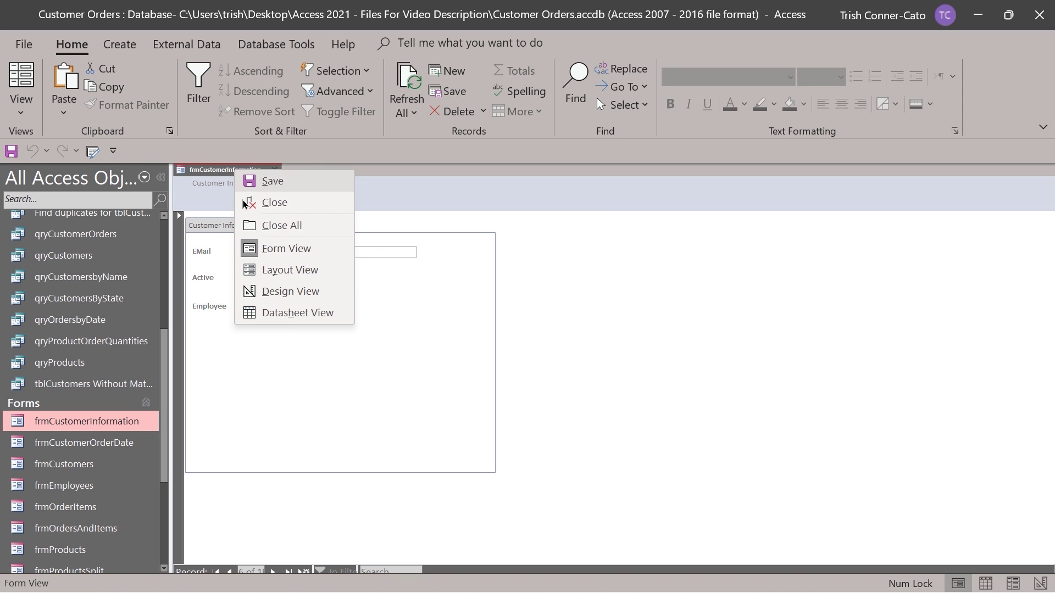
# In Design view, create an embedded Macro Builder macro for the Active checkbox's On Click event
pyautogui.click(287, 293)
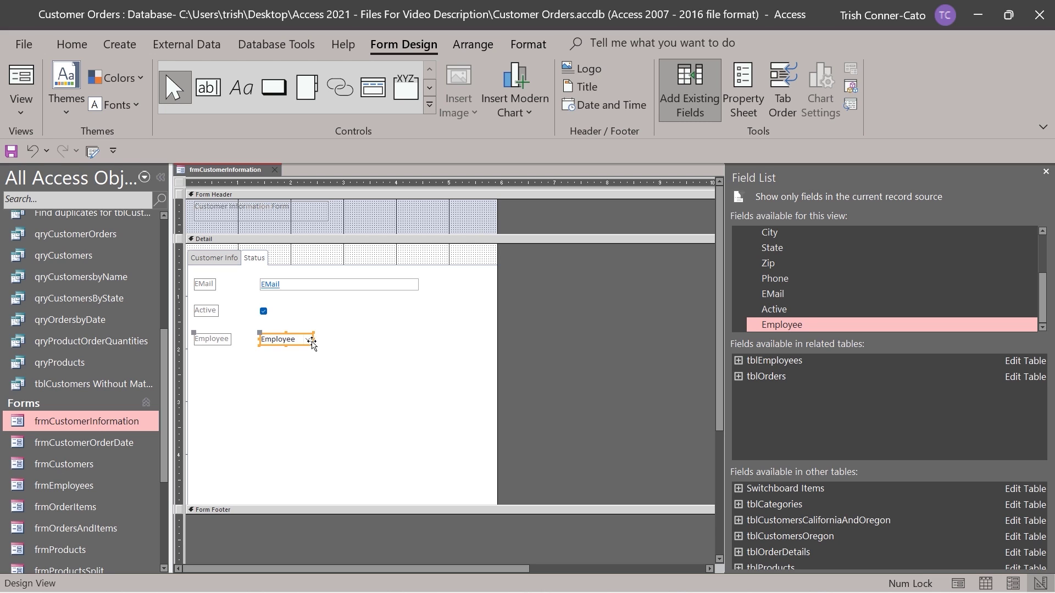
pyautogui.click(264, 313)
pyautogui.click(753, 114)
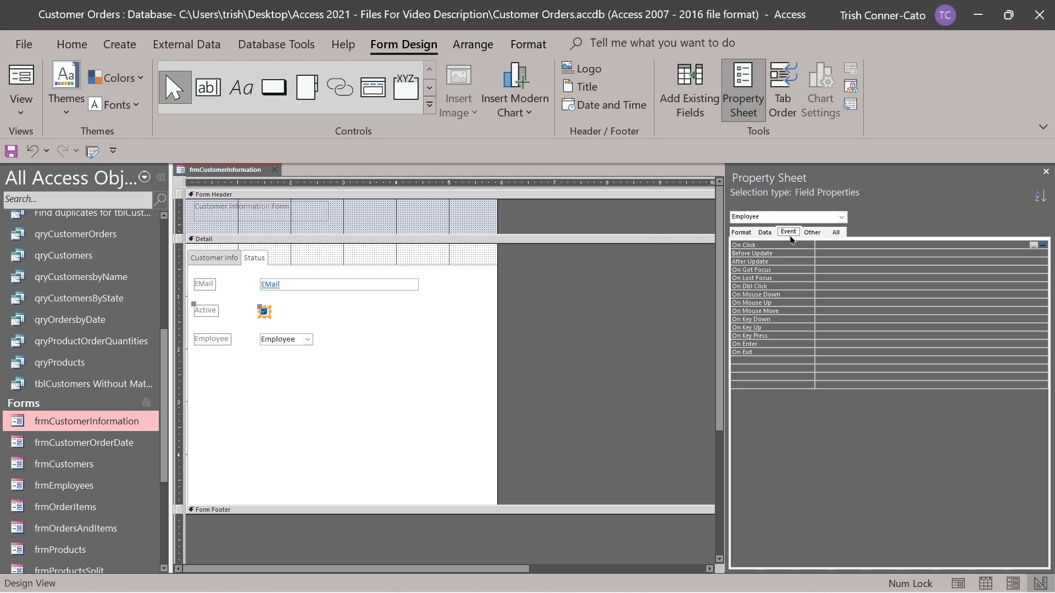
pyautogui.click(842, 217)
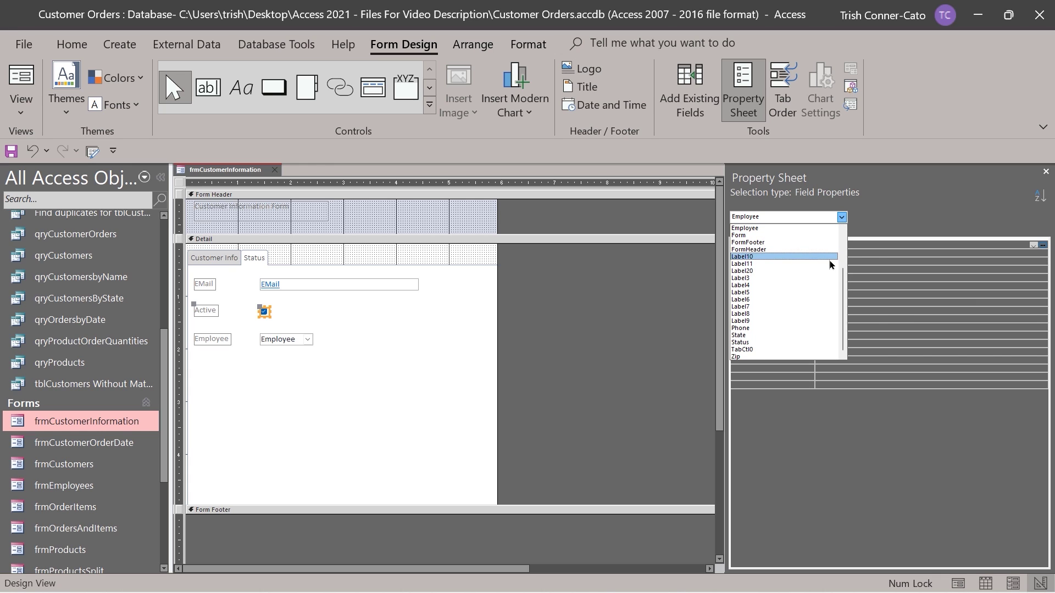
pyautogui.scroll(3, 794, 238)
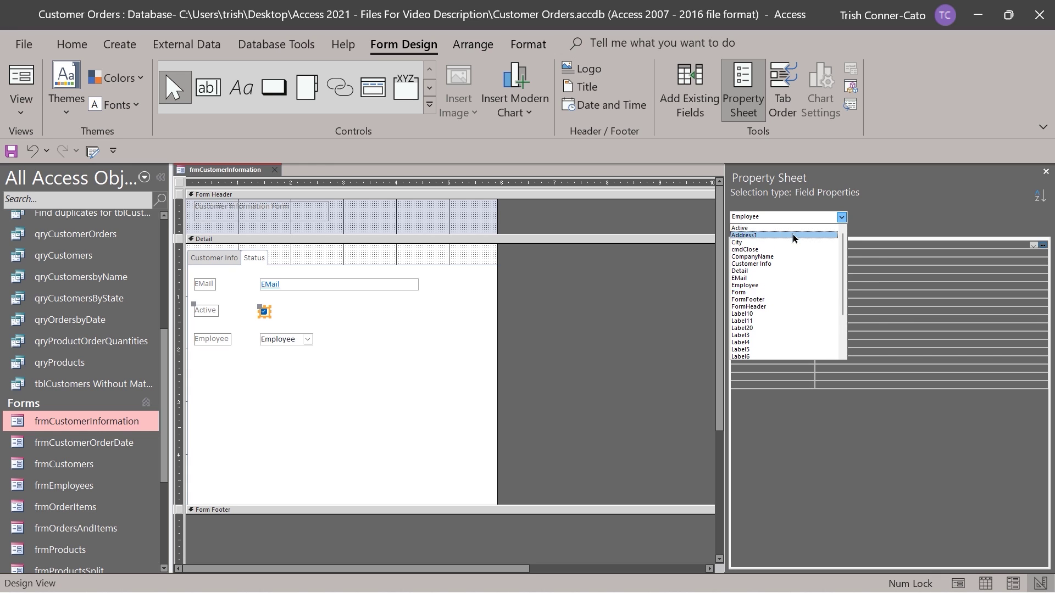
pyautogui.click(761, 227)
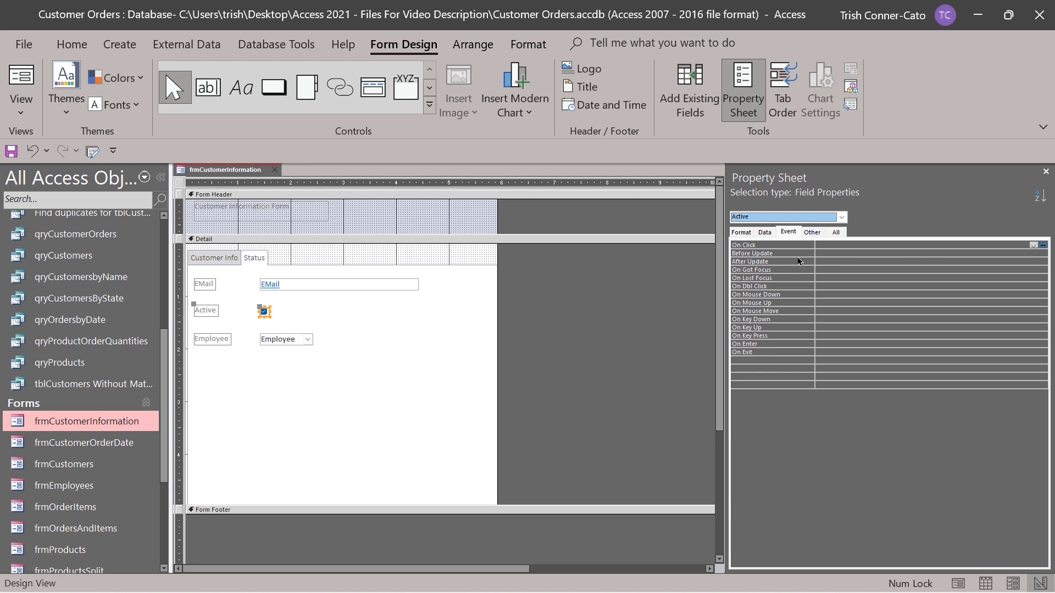
pyautogui.click(1039, 245)
pyautogui.click(522, 289)
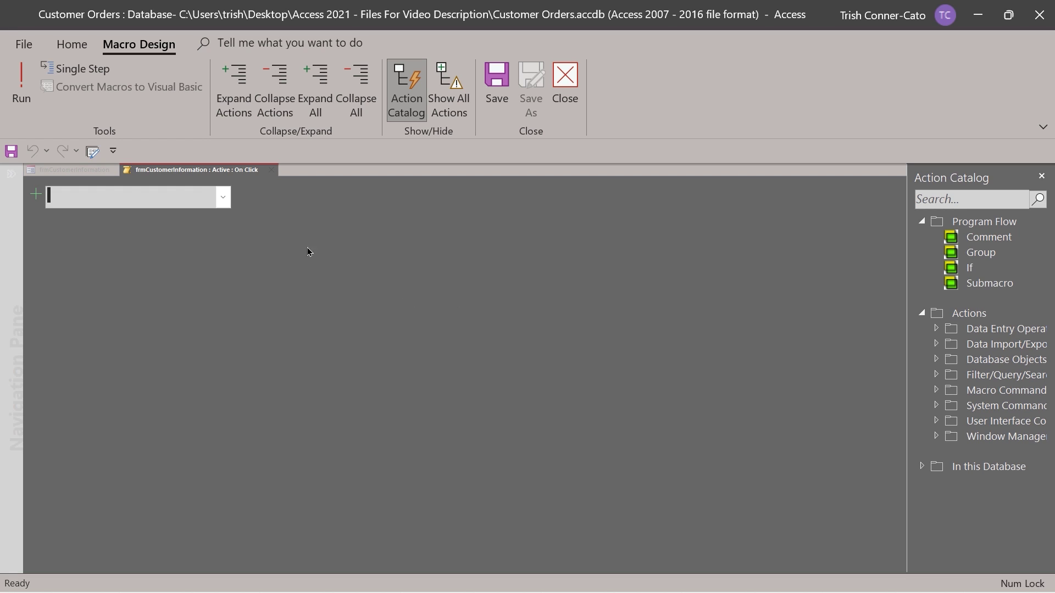
# Add an If action from the Add New Action list to the Active On Click macro
pyautogui.click(222, 207)
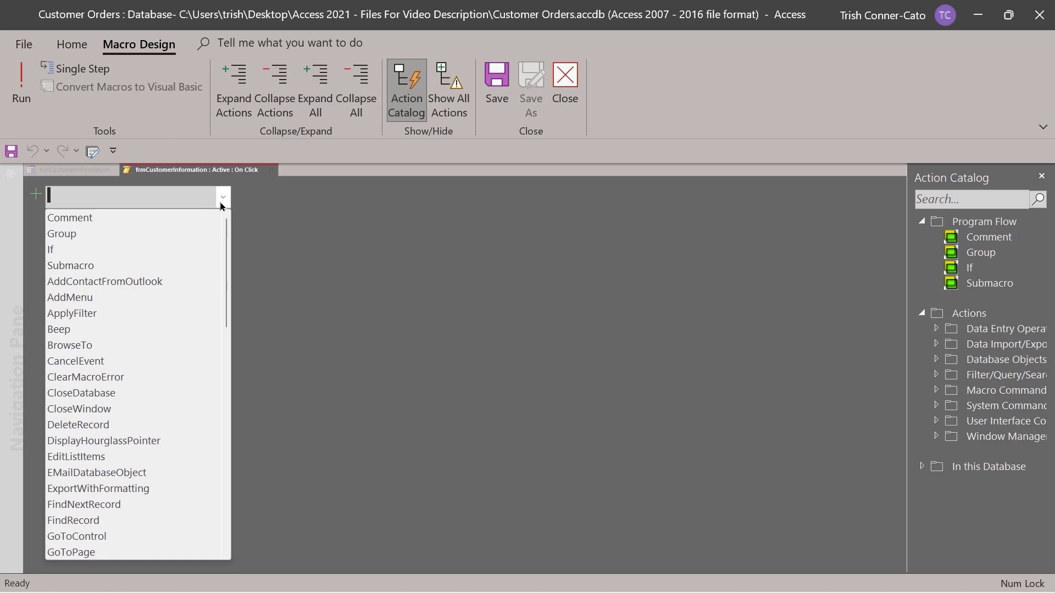
pyautogui.click(167, 247)
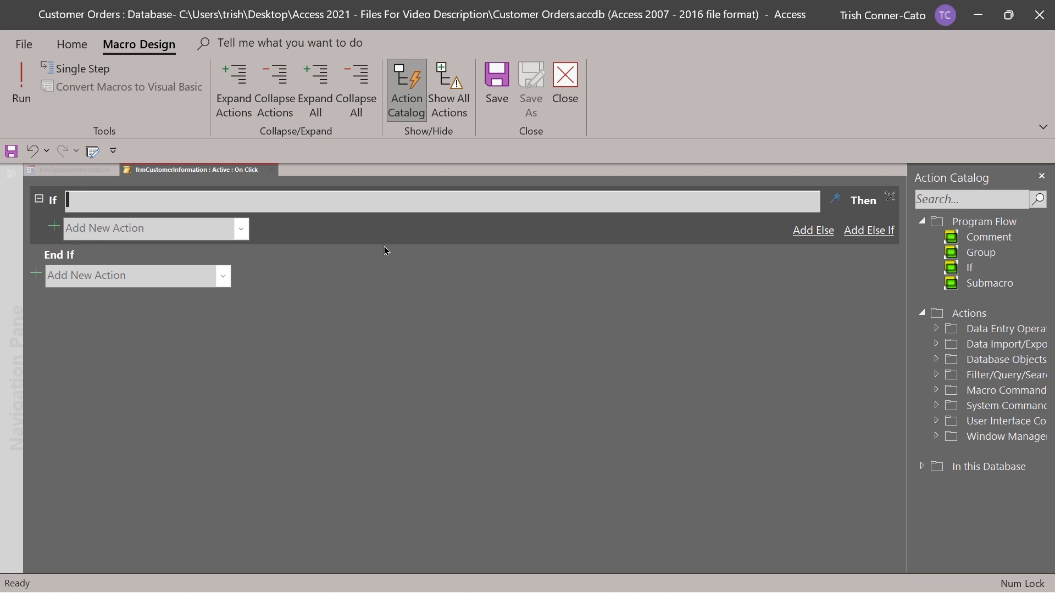
# Enter [Active]=False as the If condition, picking Active from IntelliSense
pyautogui.write('[A')
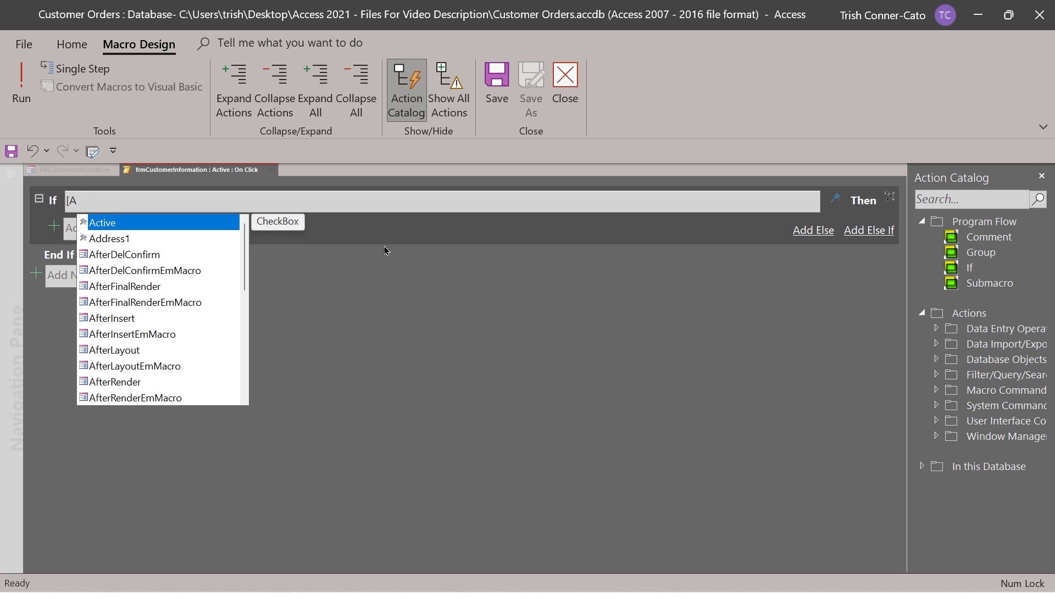
pyautogui.write('c')
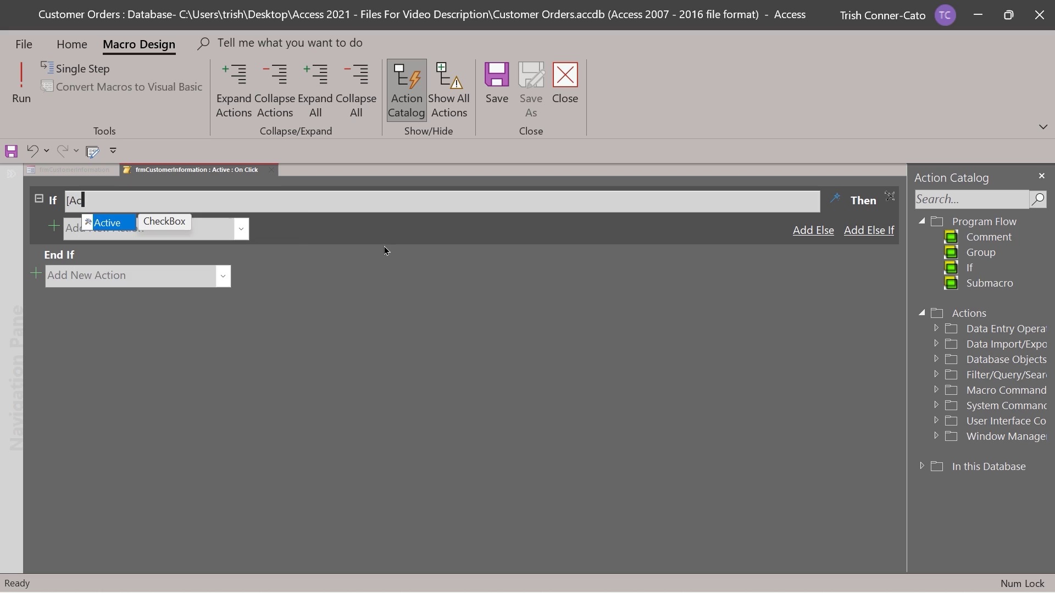
pyautogui.click(112, 224)
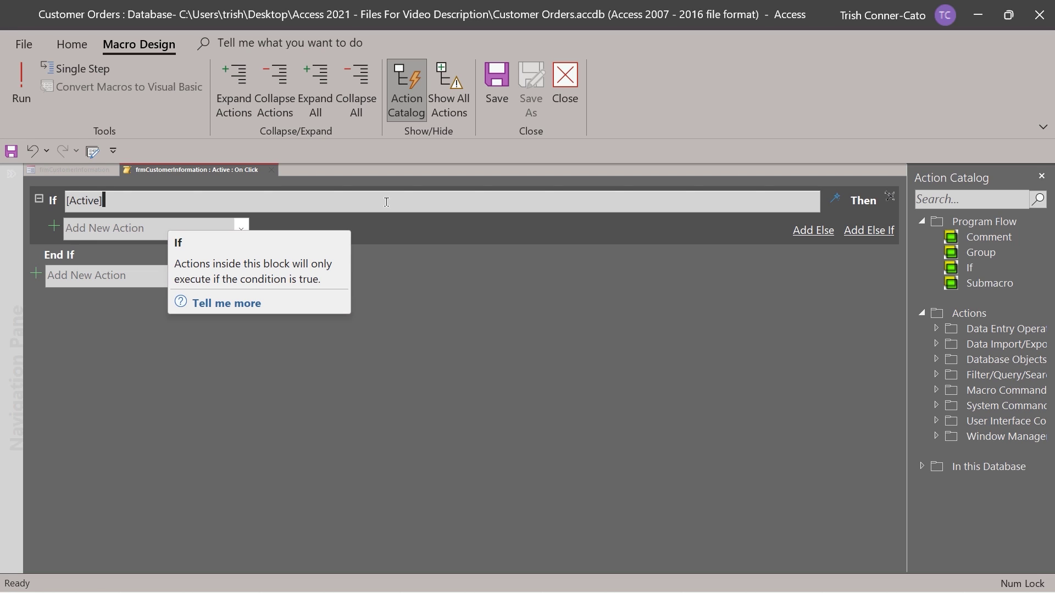
pyautogui.write('=')
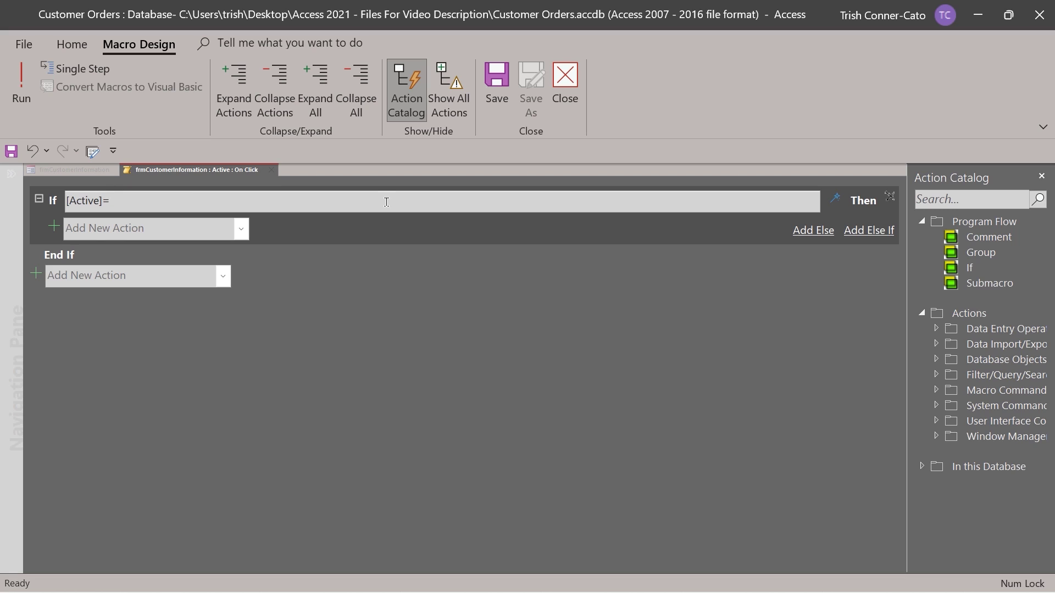
pyautogui.write('False')
pyautogui.click(241, 228)
pyautogui.moveTo(245, 260); pyautogui.dragTo(239, 503)
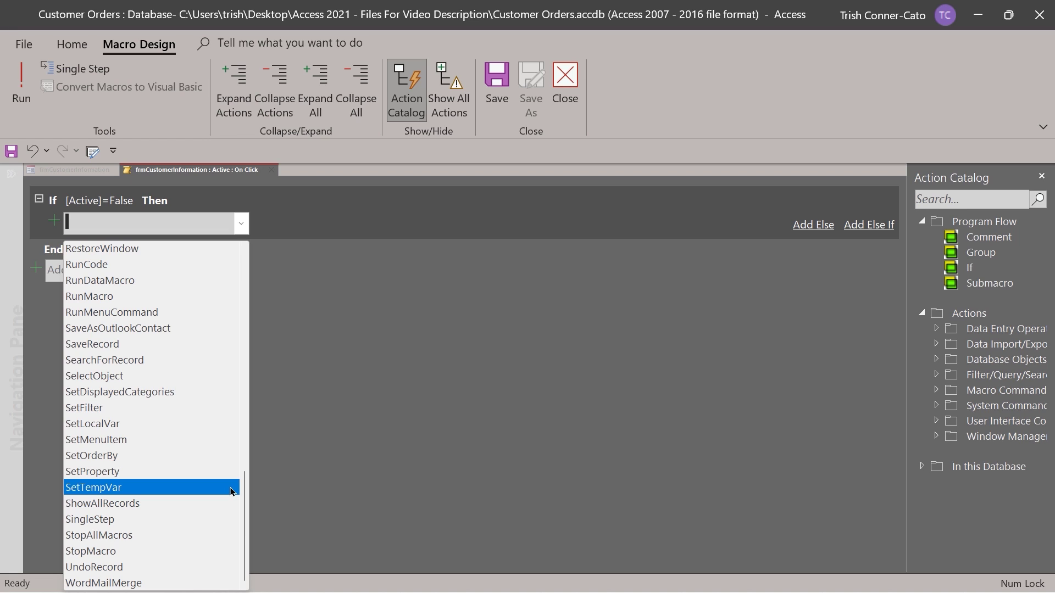
# Enable Show All Actions and scroll the If block's action list down to SetValue
pyautogui.click(245, 224)
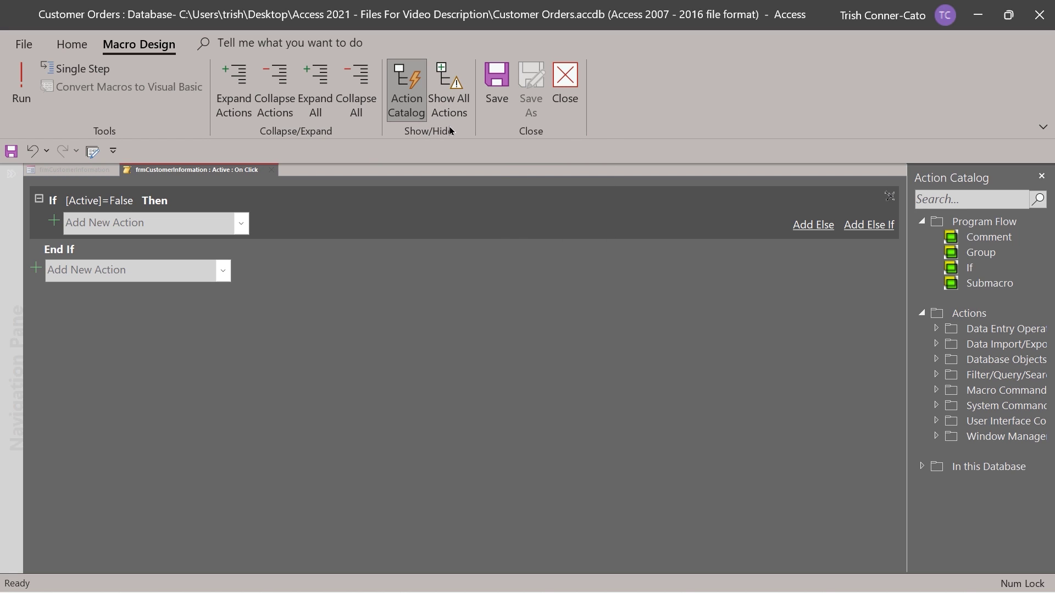
pyautogui.click(449, 107)
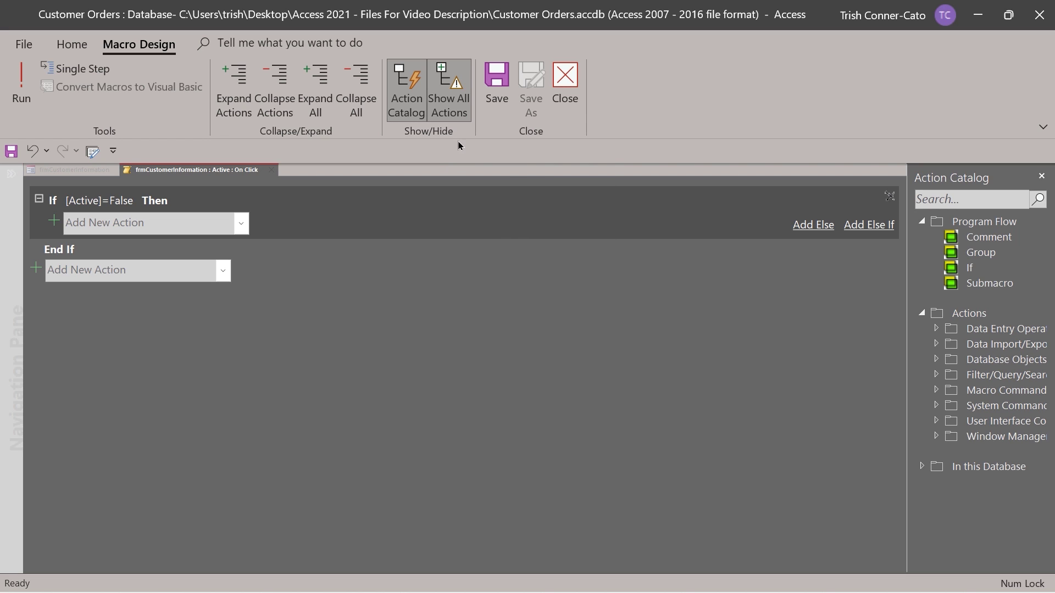
pyautogui.click(450, 110)
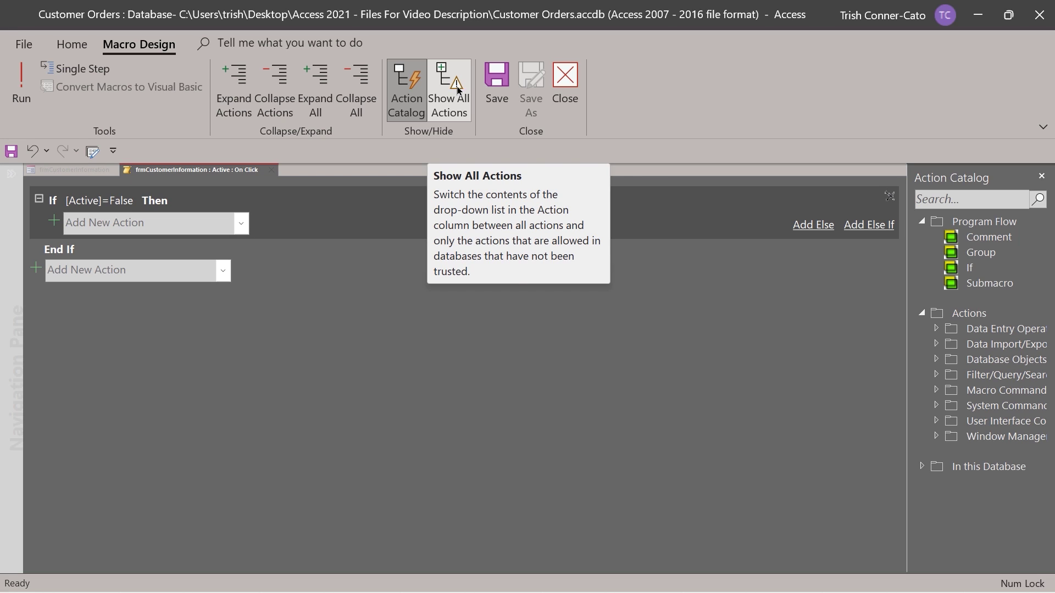
pyautogui.click(459, 116)
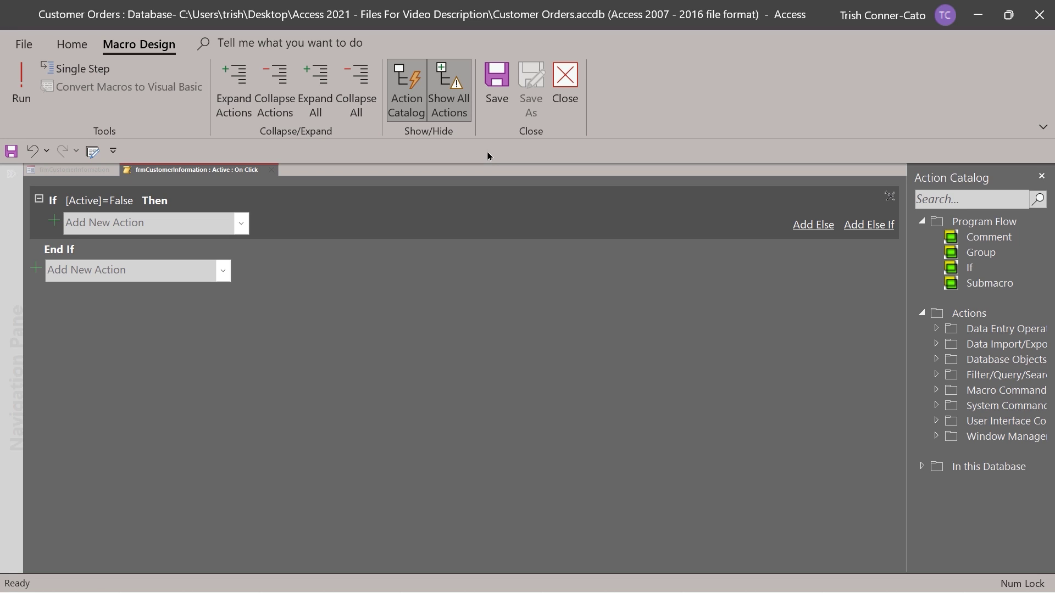
pyautogui.click(455, 117)
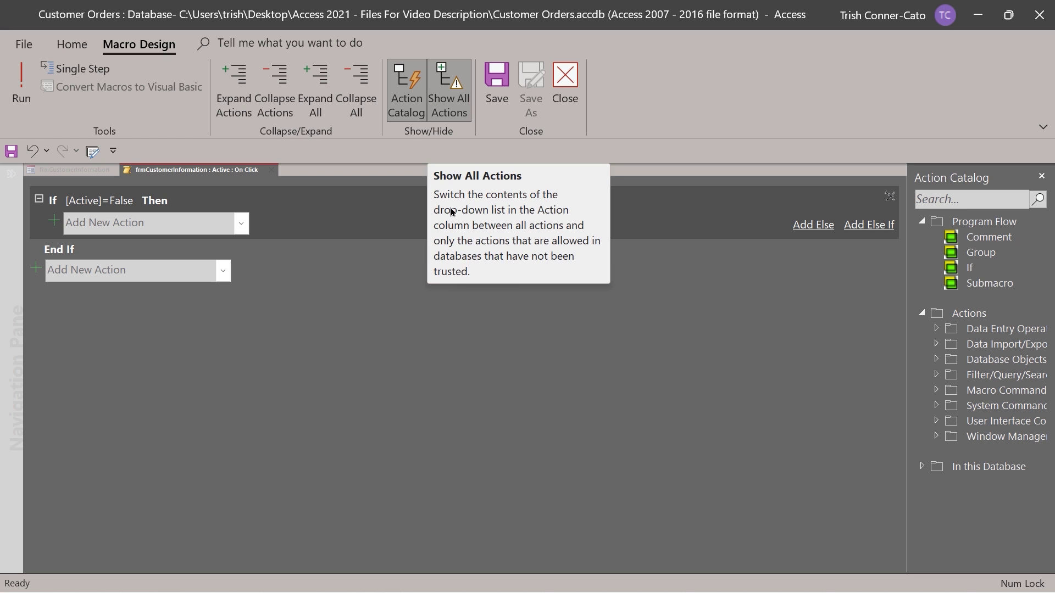
pyautogui.click(241, 224)
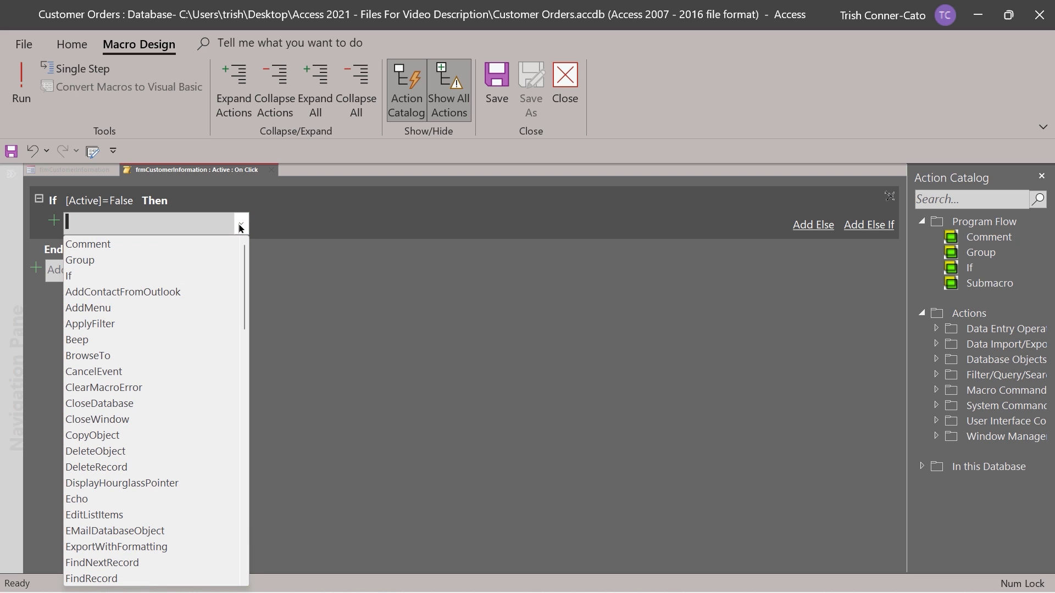
pyautogui.scroll(-4, 184, 418)
pyautogui.scroll(-10, 184, 422)
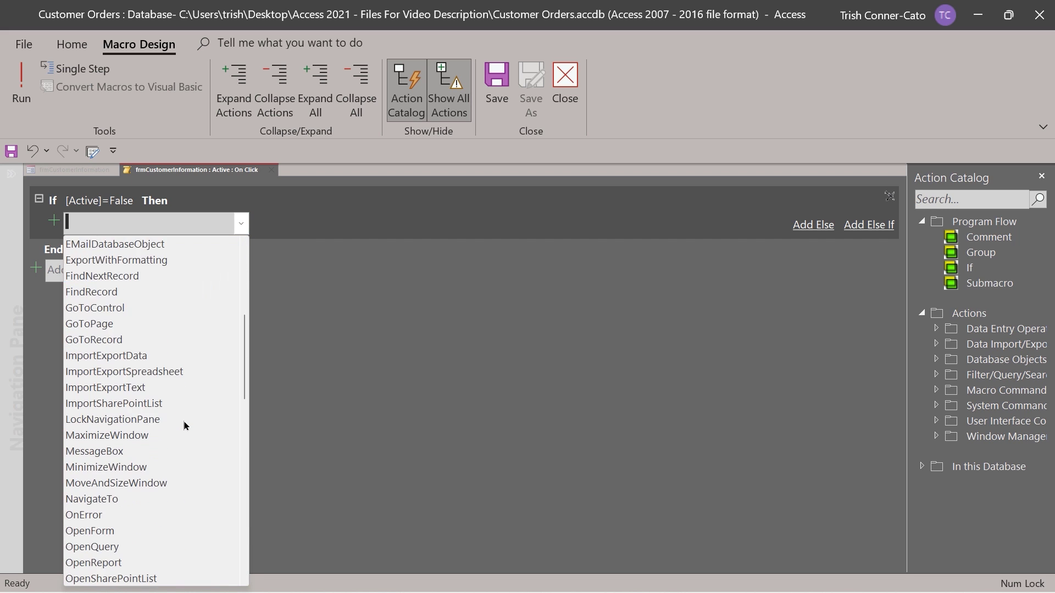
pyautogui.scroll(-6, 183, 419)
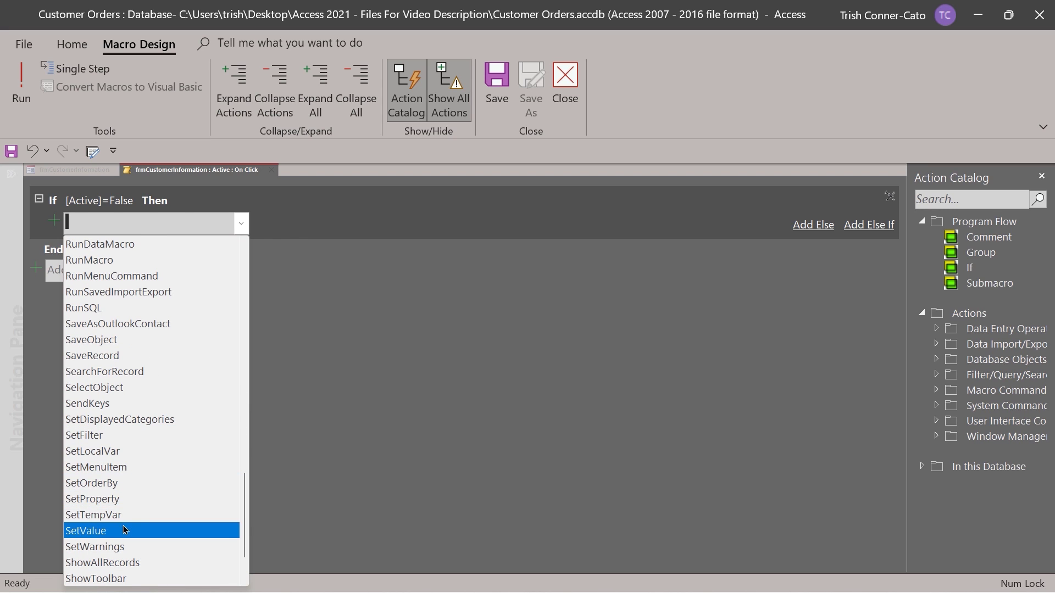
# Add a SetValue action setting [Employee].[Visible] to No inside the If block, then close the macro
pyautogui.click(128, 531)
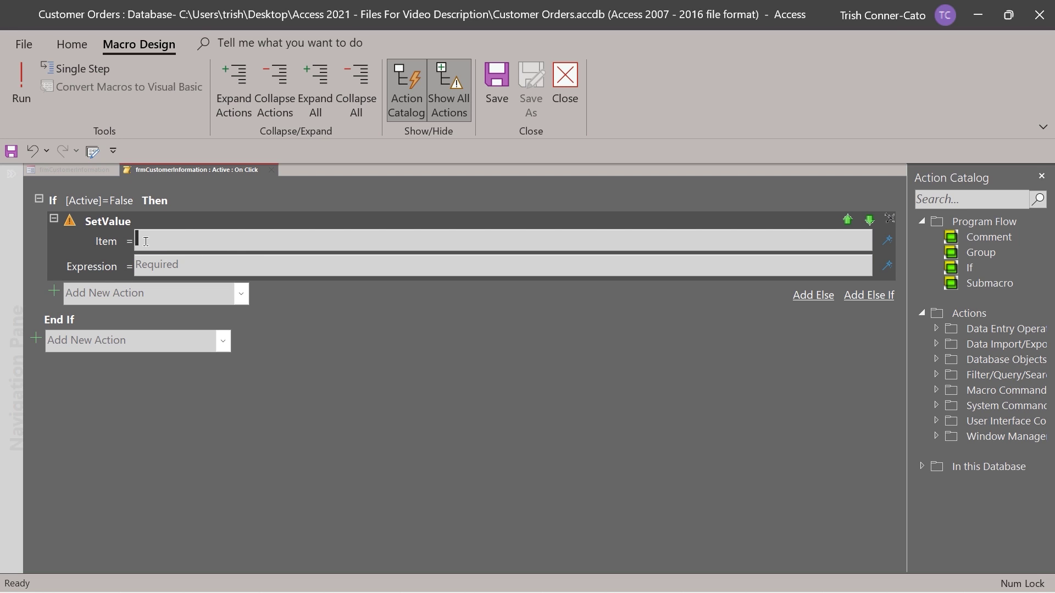
pyautogui.write('[Emp')
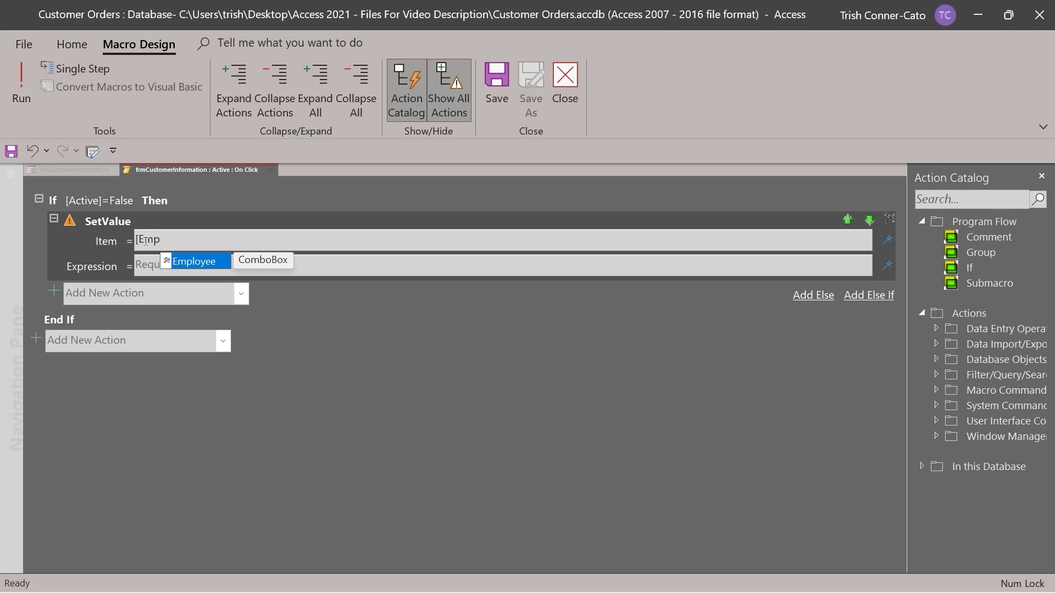
pyautogui.doubleClick(195, 262)
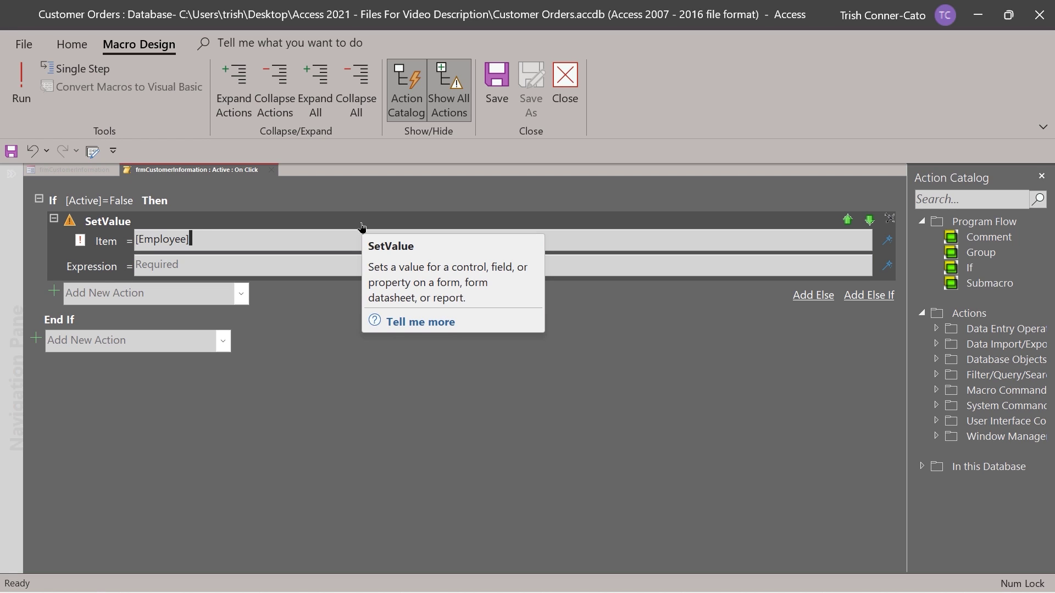
pyautogui.write('.')
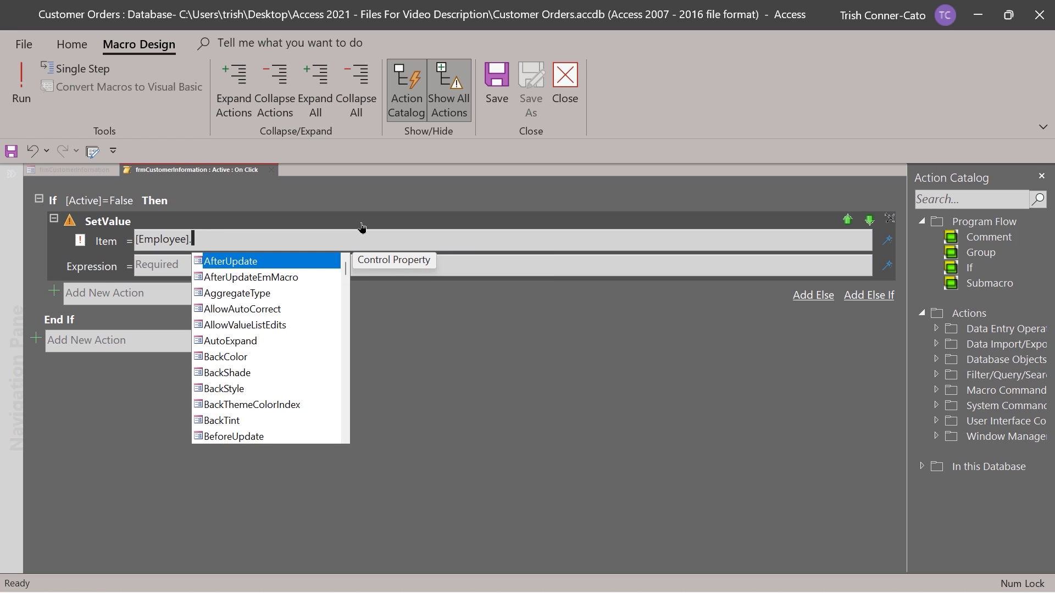
pyautogui.write('vis')
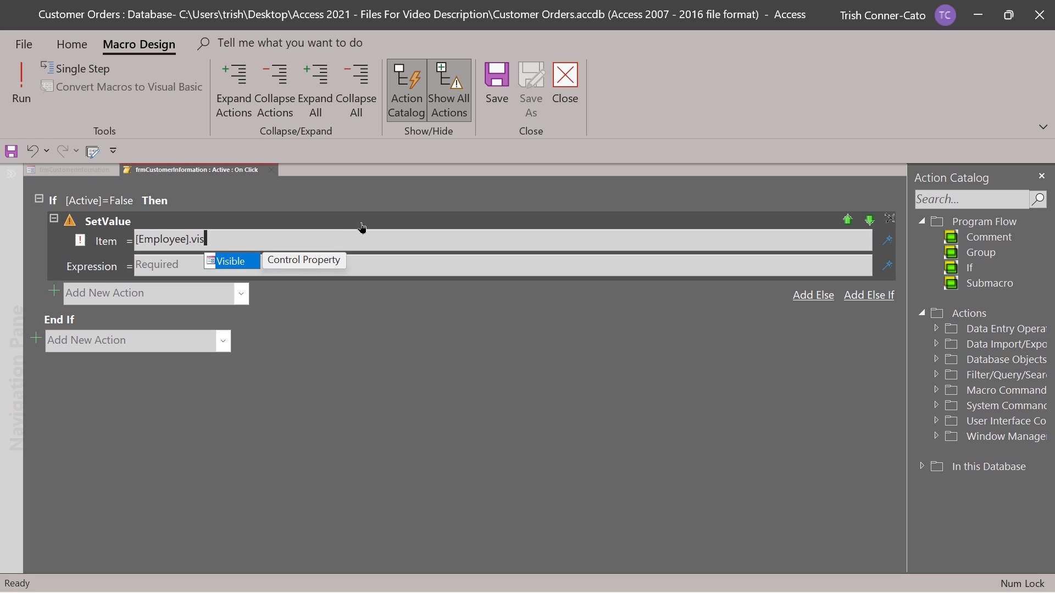
pyautogui.doubleClick(242, 263)
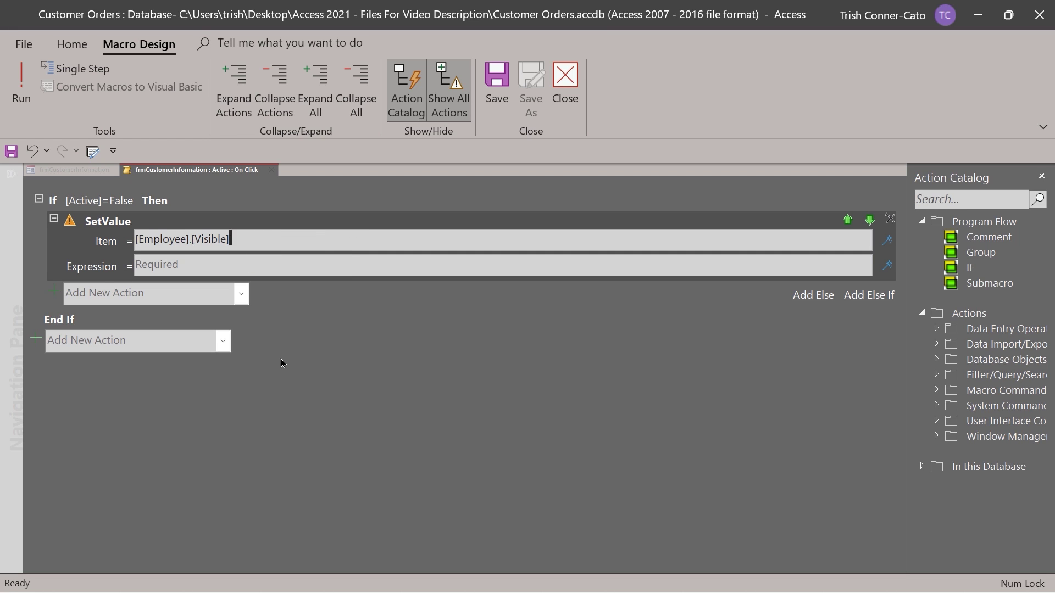
pyautogui.click(136, 262)
pyautogui.write('No')
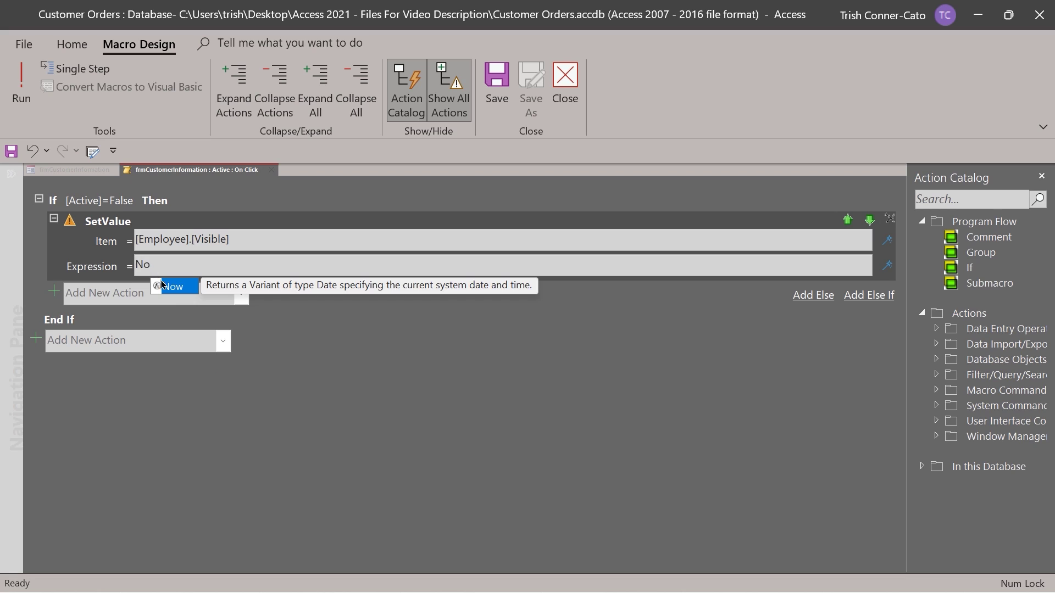
pyautogui.click(254, 398)
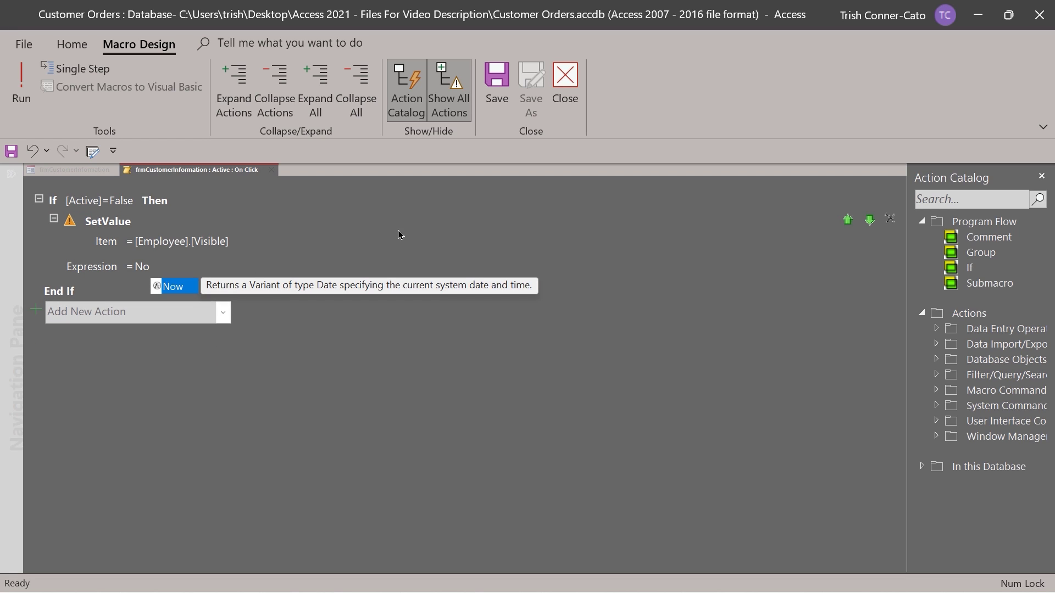
pyautogui.click(400, 234)
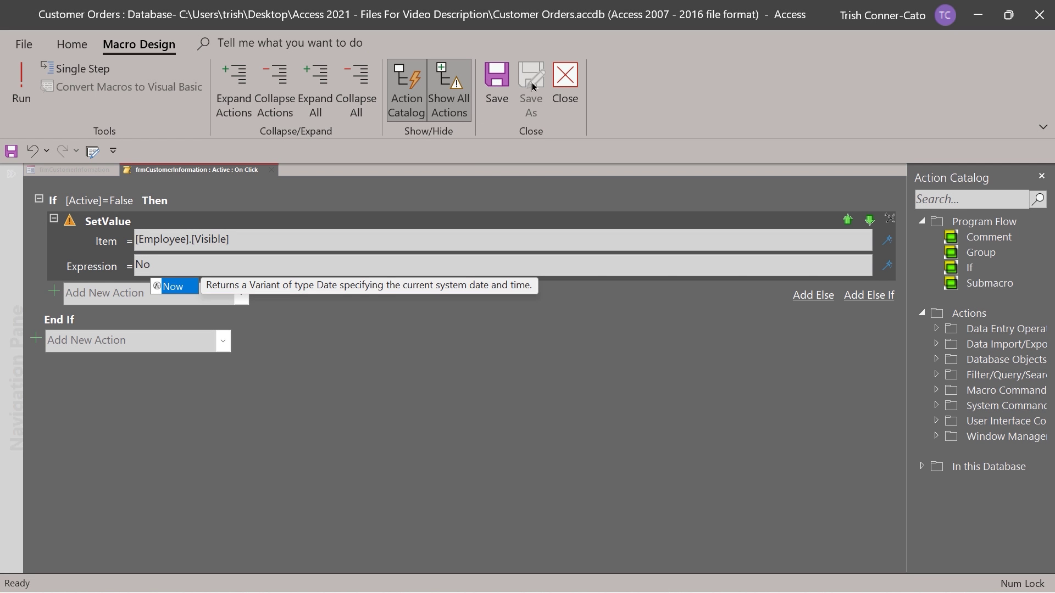
pyautogui.click(566, 88)
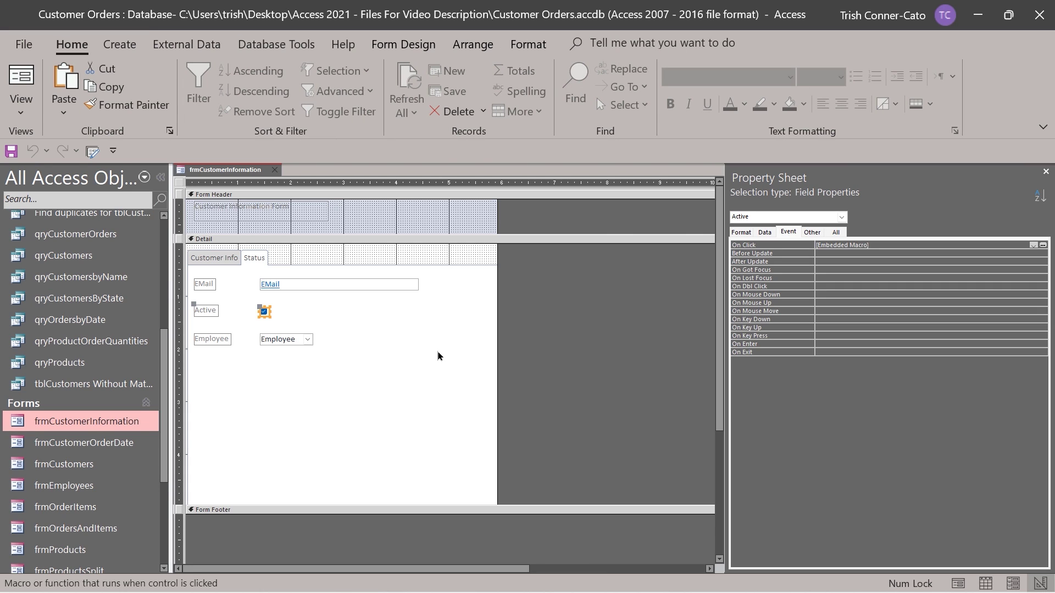
# In Form view, advance five records and toggle Active on the Status page to confirm Employee hides
pyautogui.rightClick(243, 169)
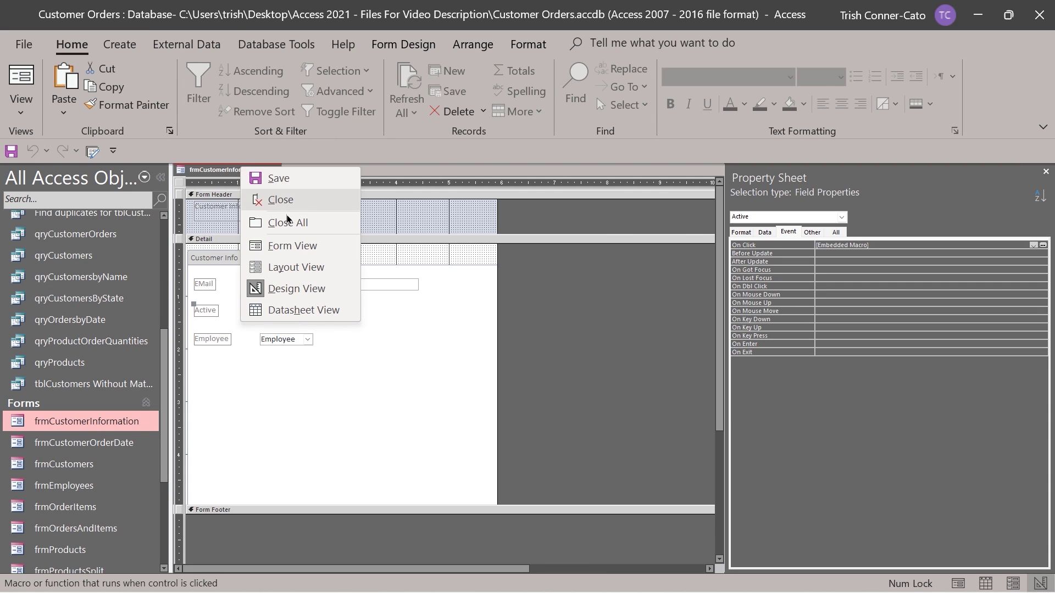
pyautogui.click(293, 245)
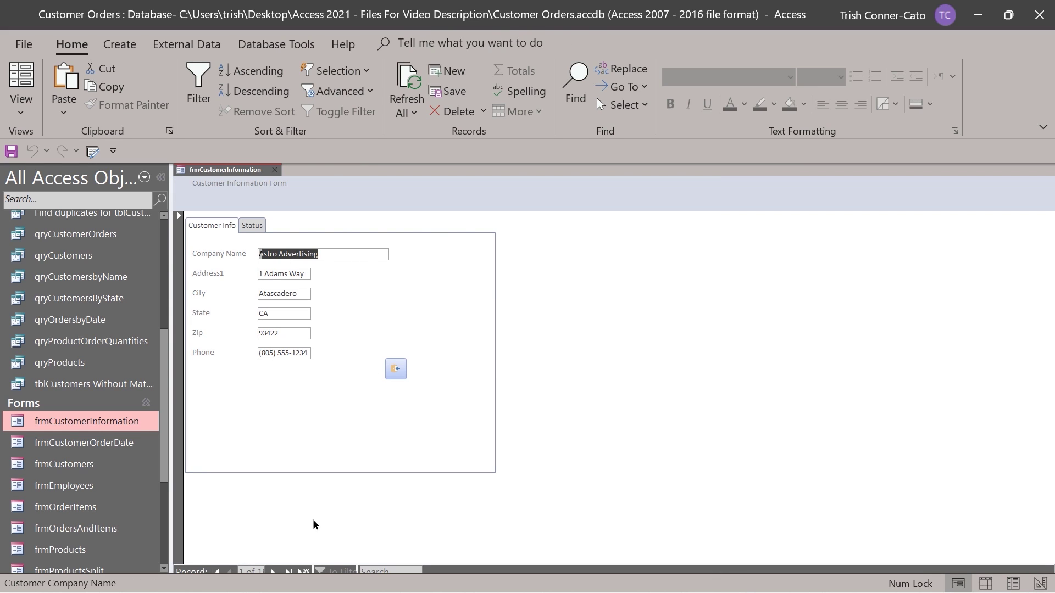
pyautogui.click(272, 571)
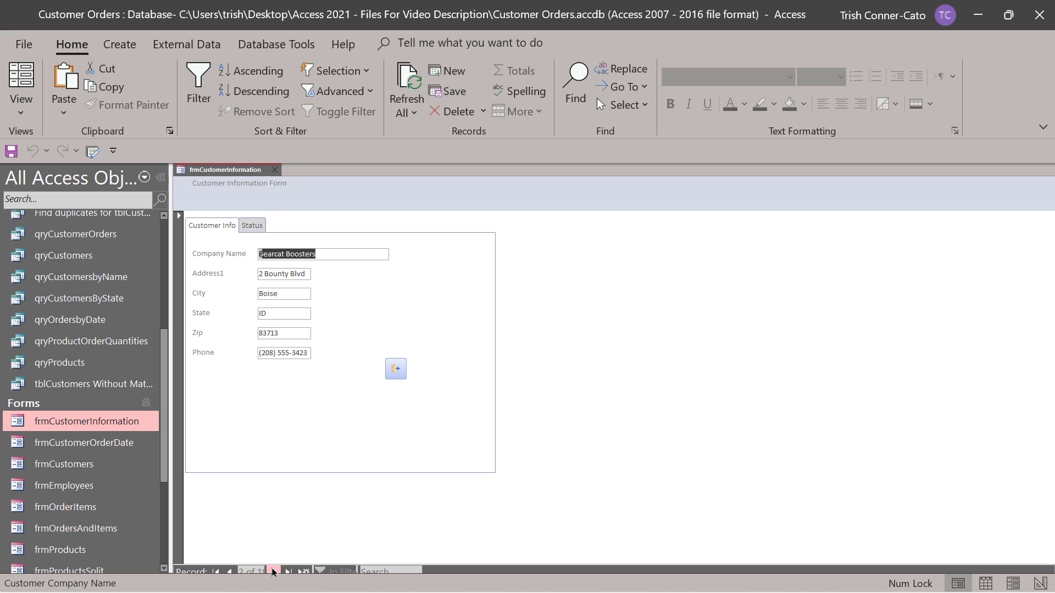
pyautogui.click(273, 572)
pyautogui.click(273, 571)
pyautogui.click(273, 572)
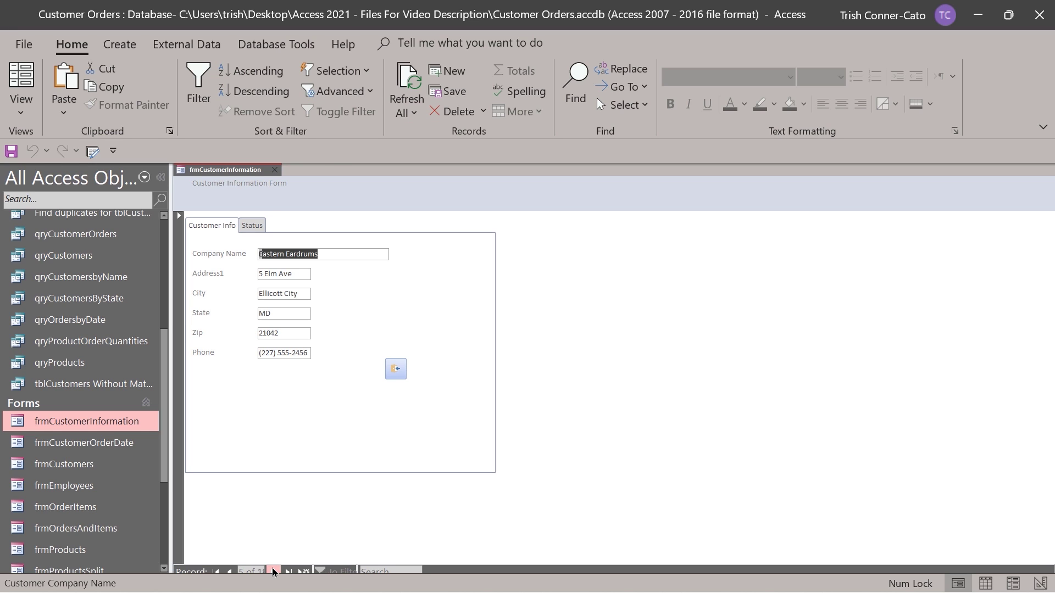
pyautogui.click(272, 571)
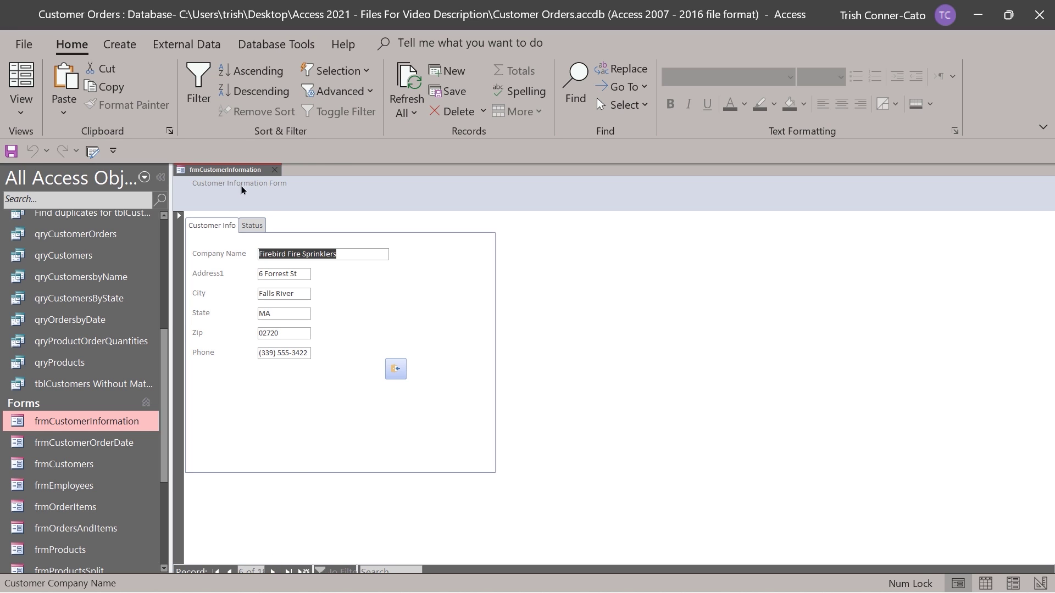
pyautogui.click(250, 226)
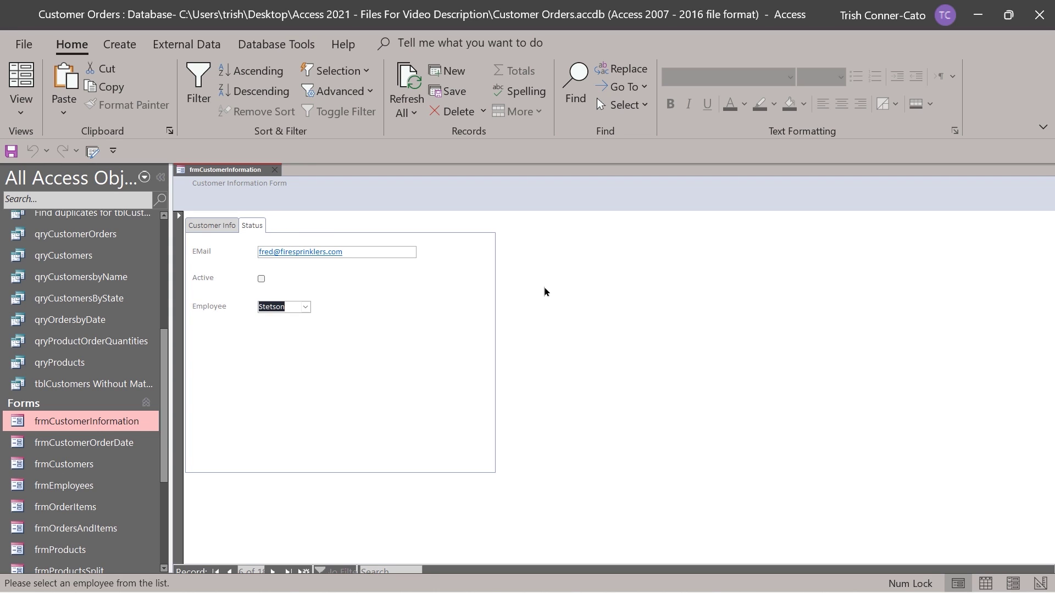
pyautogui.click(262, 279)
pyautogui.click(262, 280)
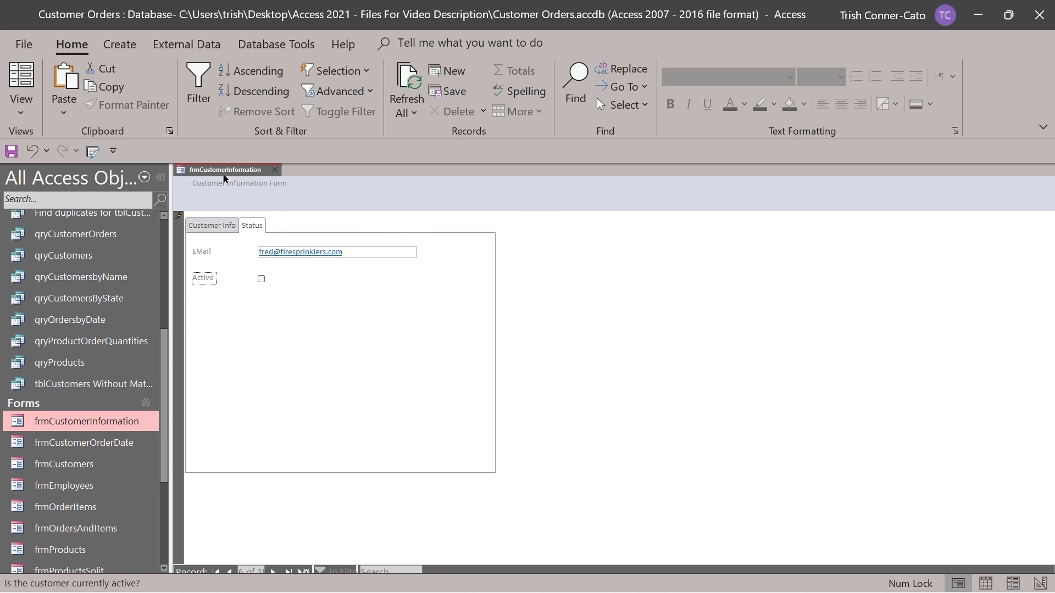
# Save and close frmCustomerInformation
pyautogui.rightClick(256, 175)
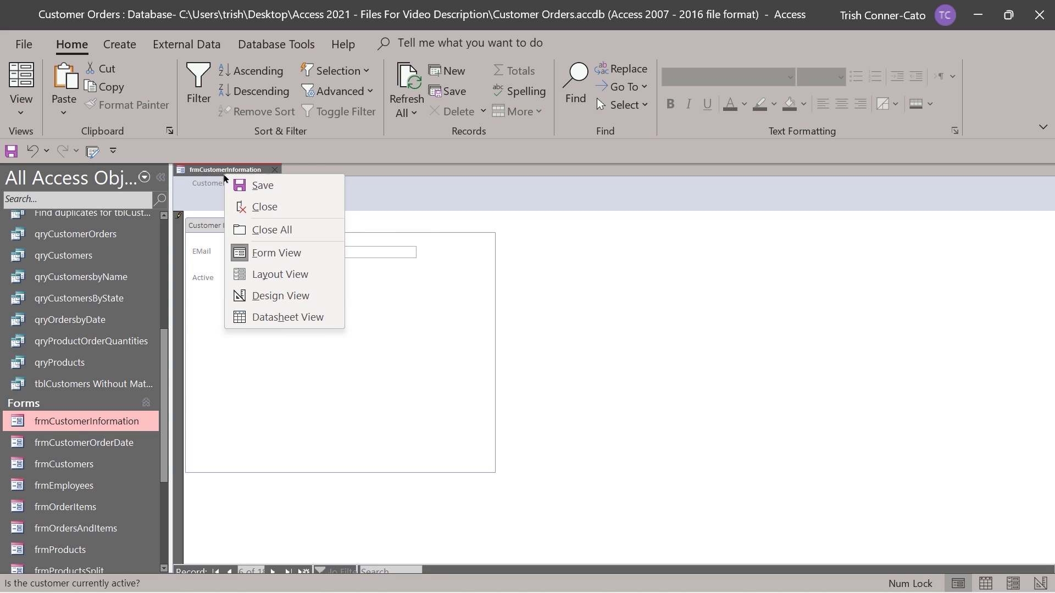
pyautogui.click(261, 186)
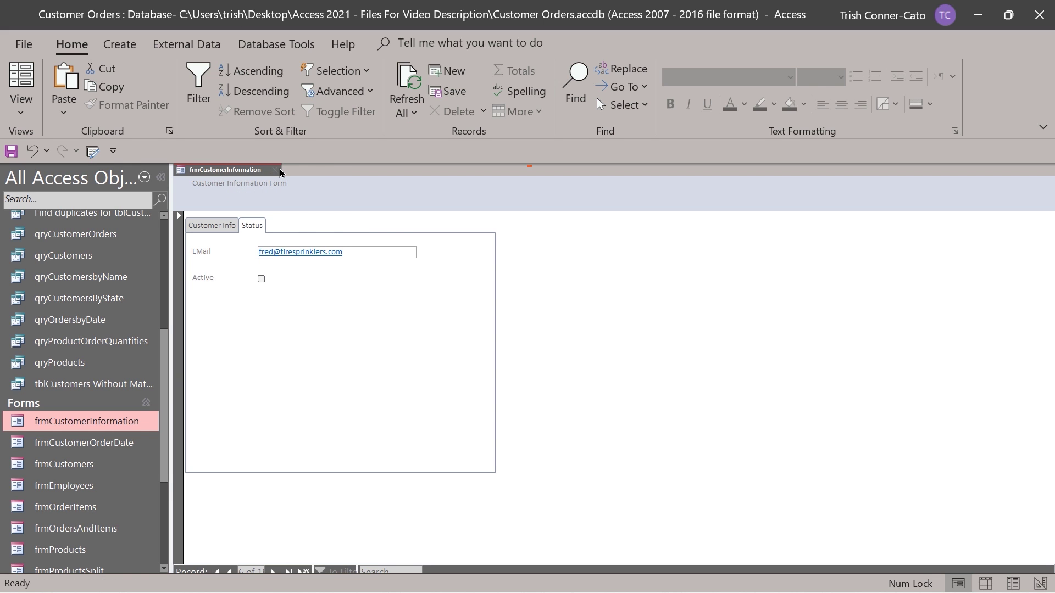
pyautogui.click(280, 172)
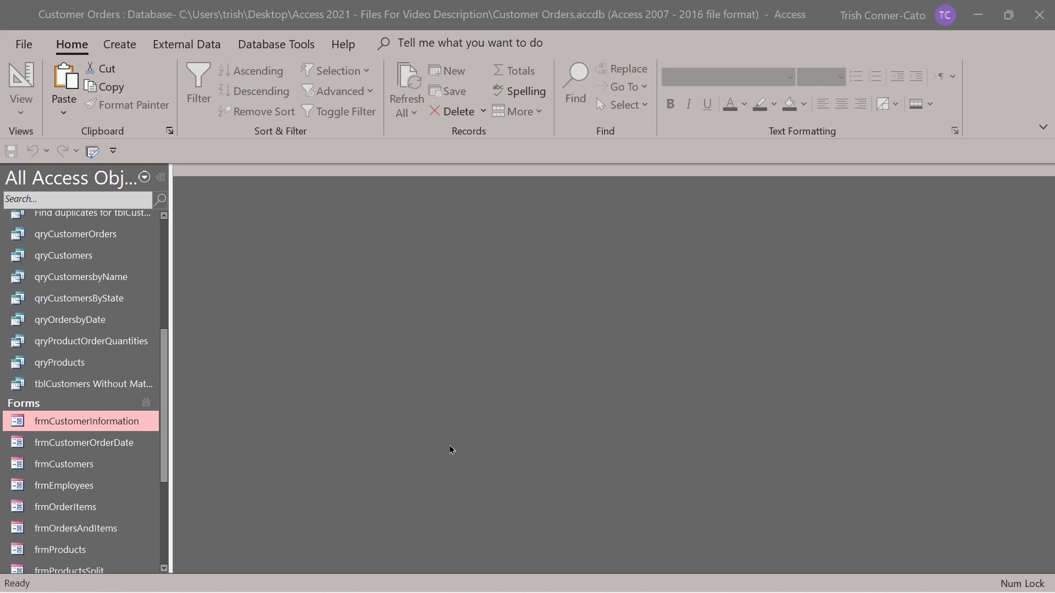
# Open frmCustomerInformation in Design view and select the Form-level Before Update event property
pyautogui.rightClick(61, 429)
pyautogui.click(126, 230)
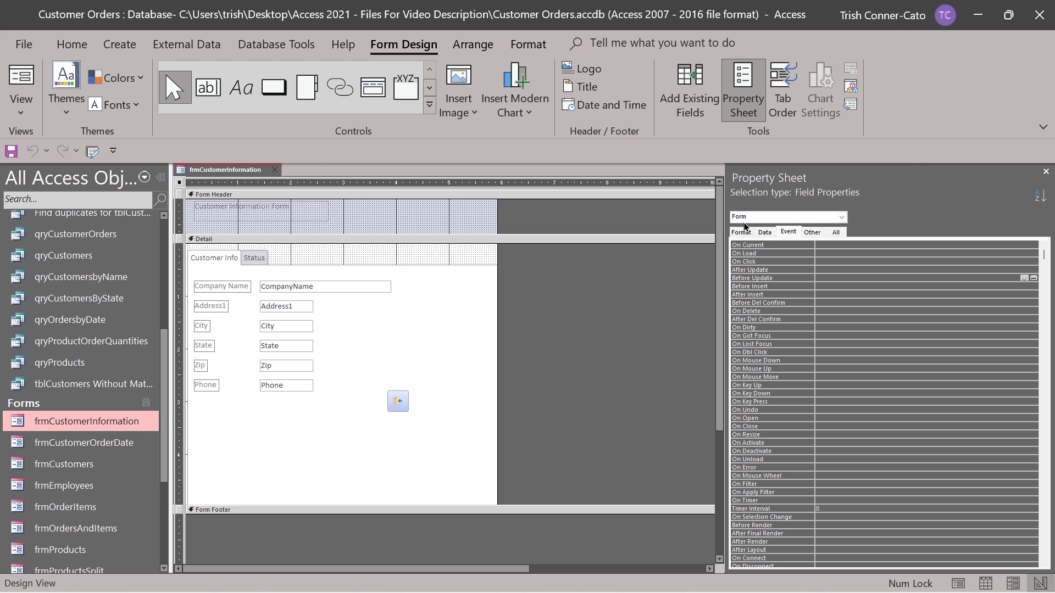
pyautogui.click(835, 220)
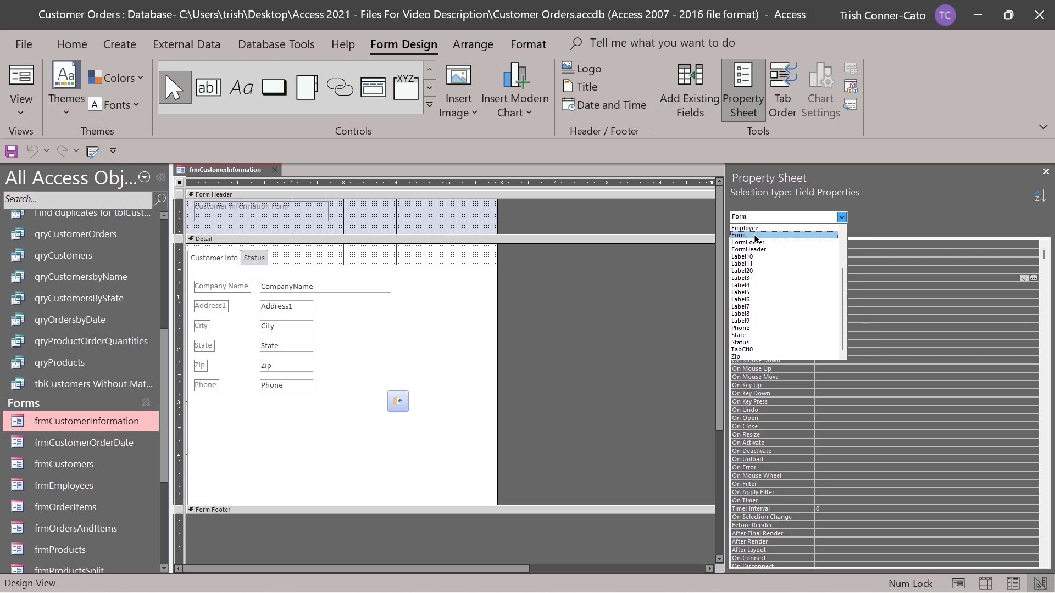
pyautogui.click(827, 235)
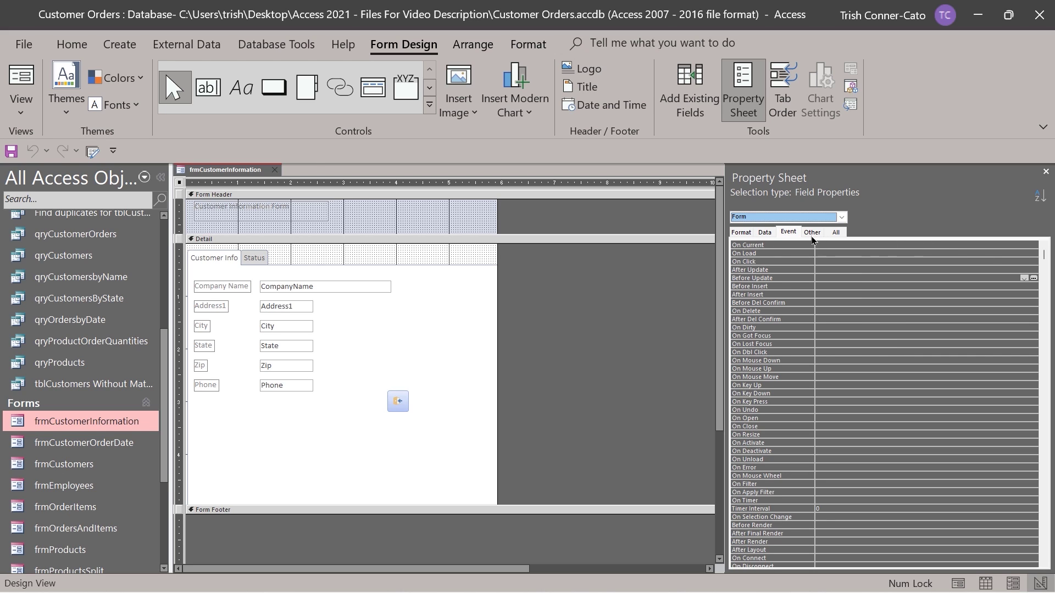
pyautogui.click(788, 235)
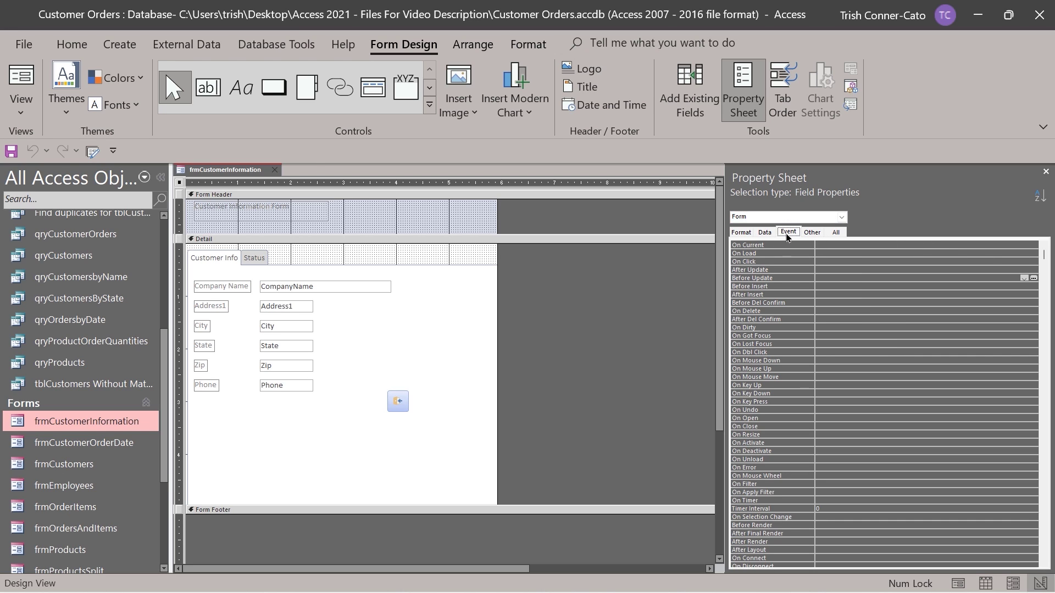
pyautogui.click(828, 278)
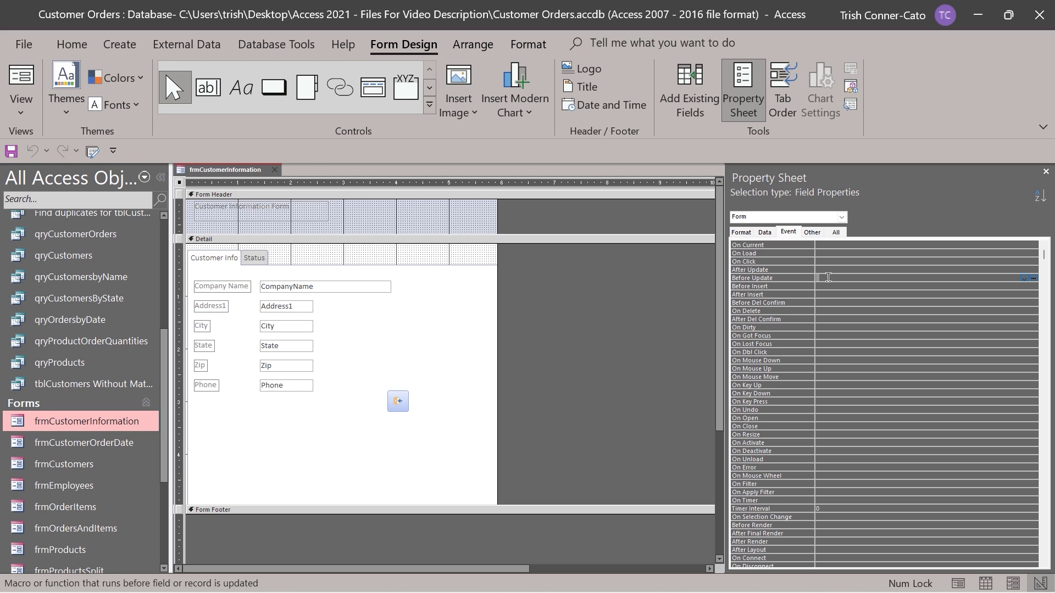
# Create an embedded Macro Builder macro for the form's Before Update event
pyautogui.click(1035, 280)
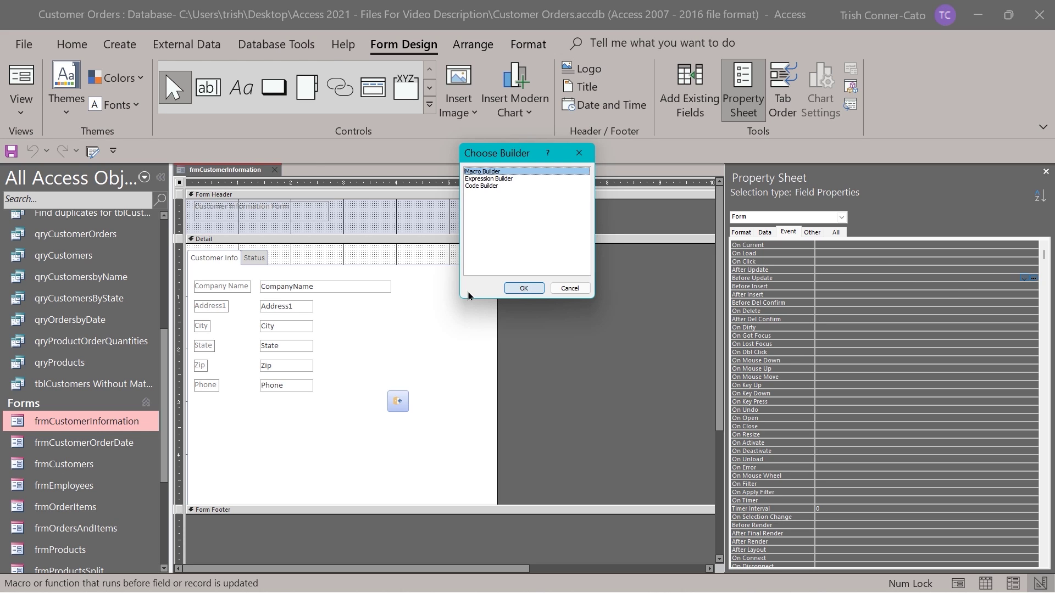
pyautogui.click(523, 289)
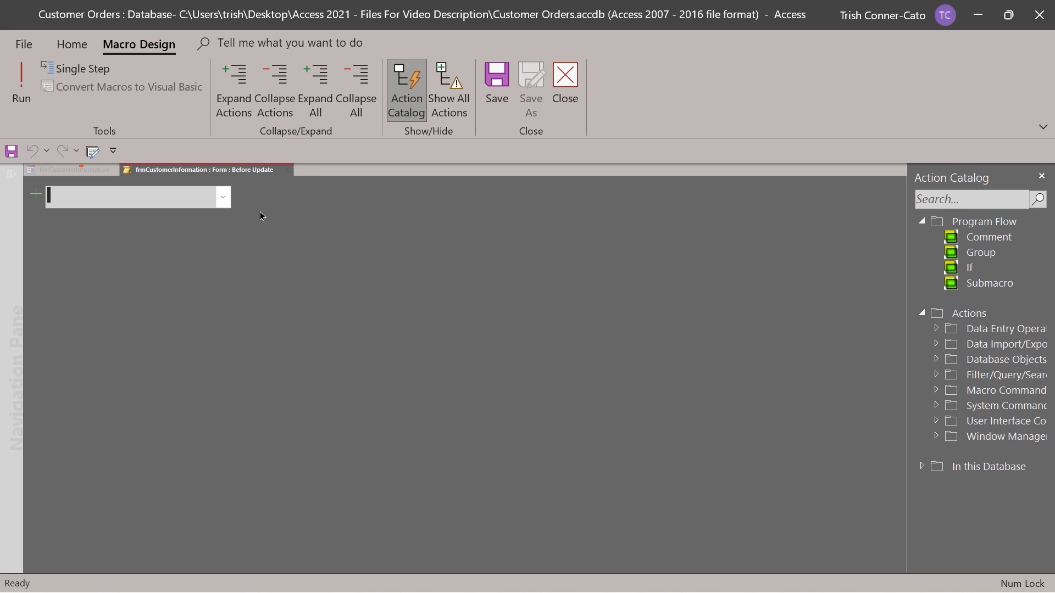
# Add an If block with the condition IsNull([City])
pyautogui.click(223, 197)
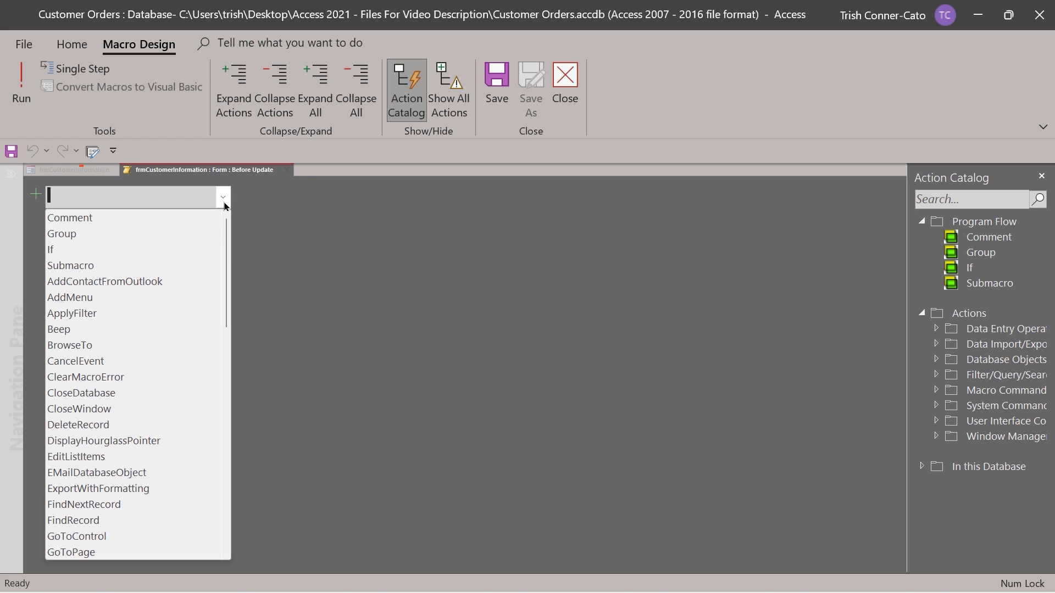
pyautogui.click(155, 245)
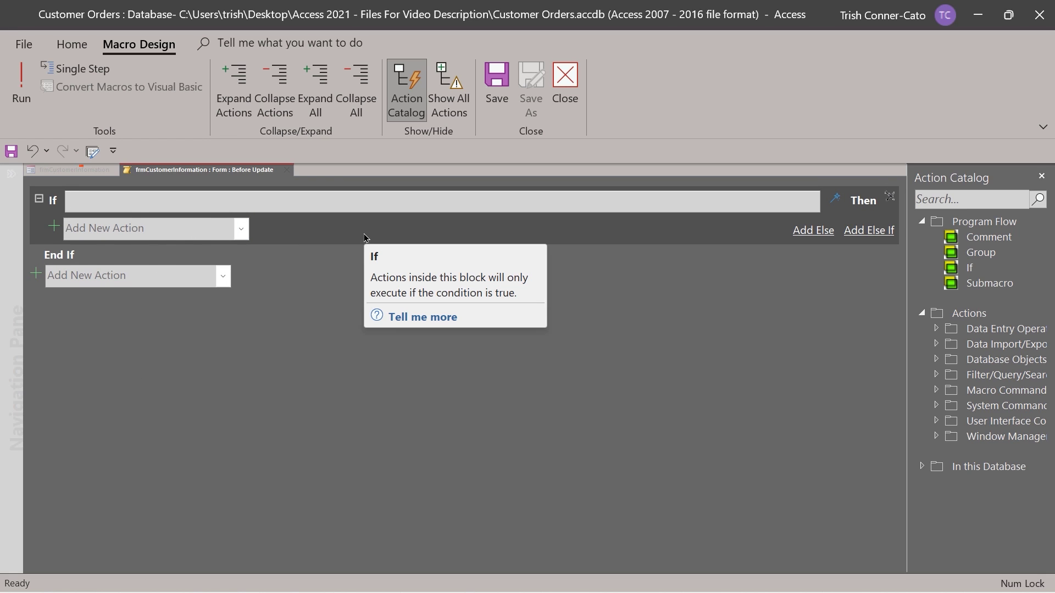
pyautogui.write('is')
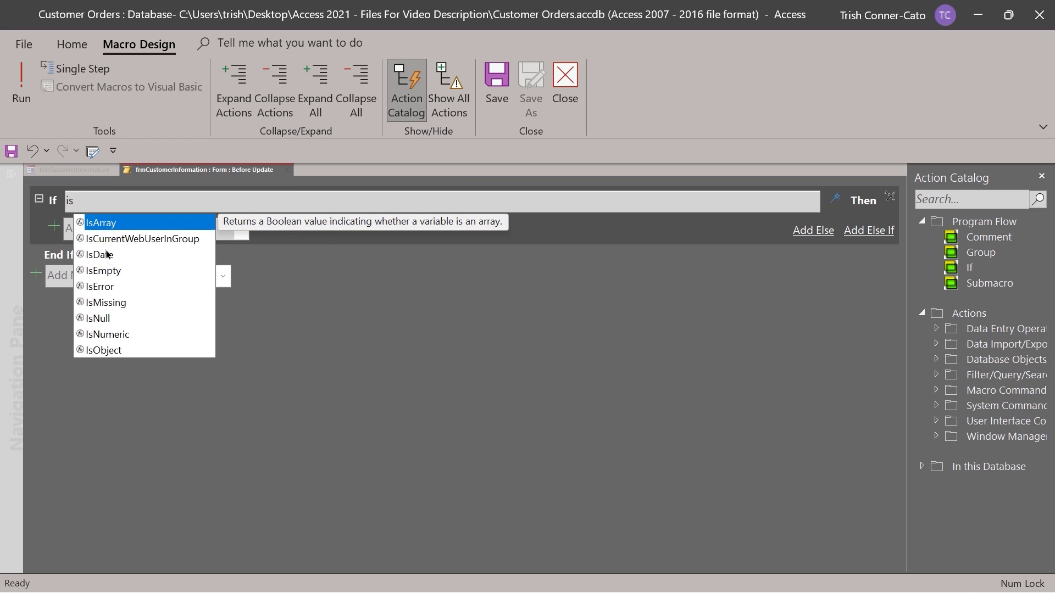
pyautogui.doubleClick(103, 321)
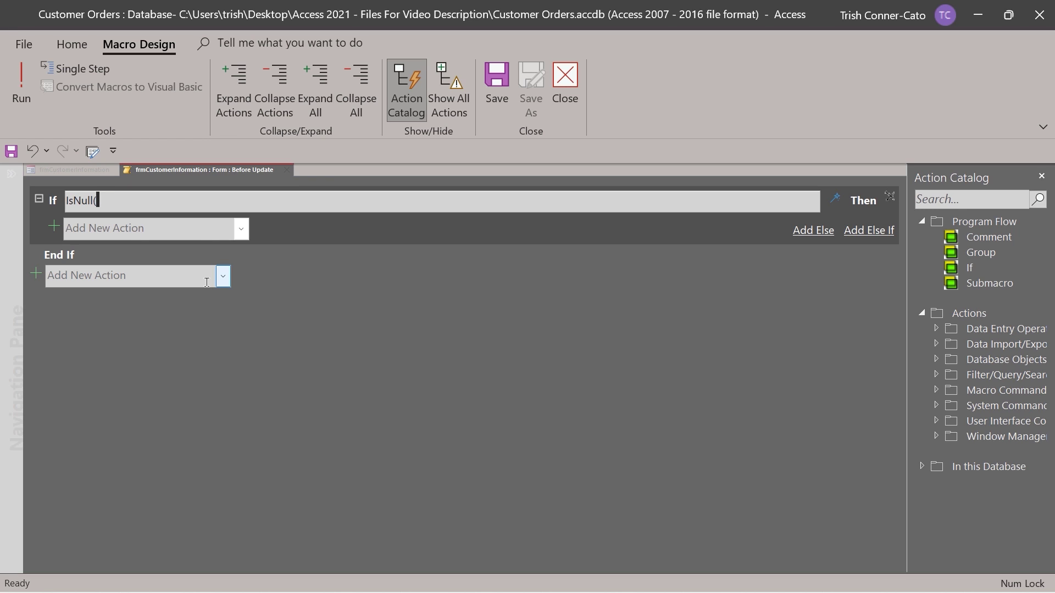
pyautogui.write('ci')
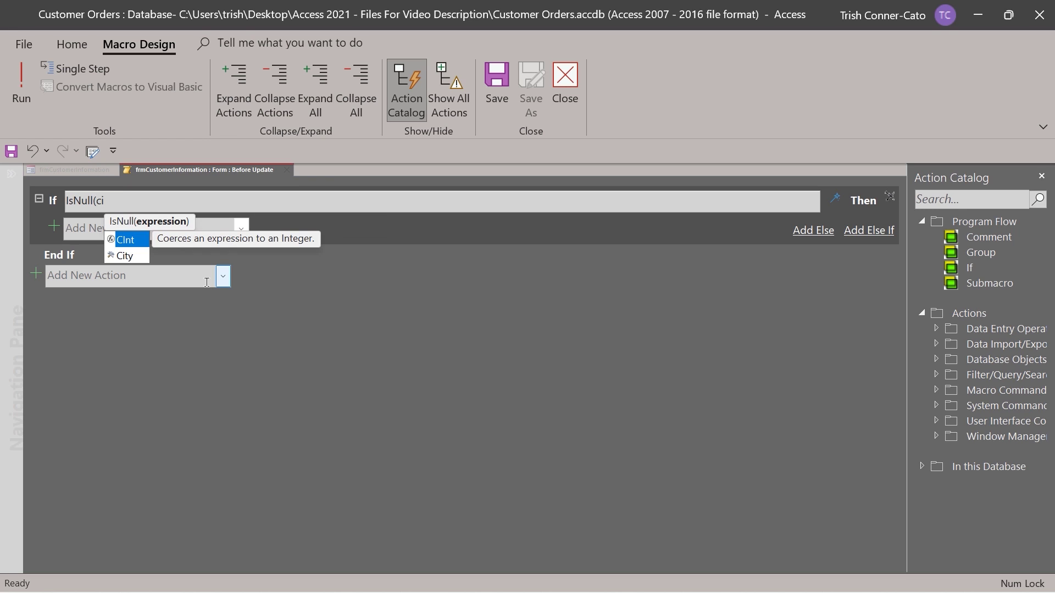
pyautogui.doubleClick(124, 257)
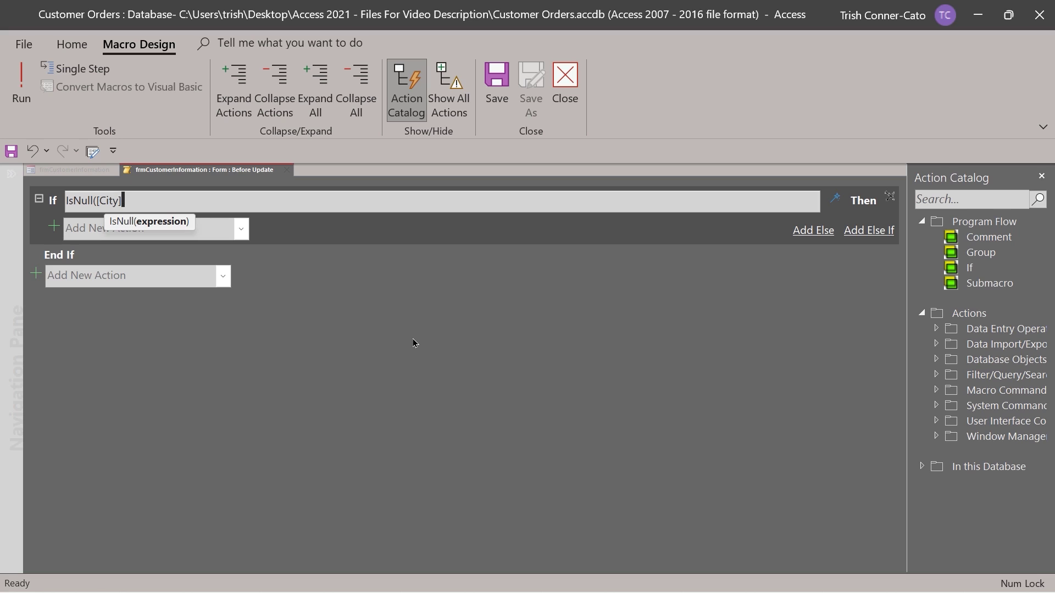
pyautogui.write(')')
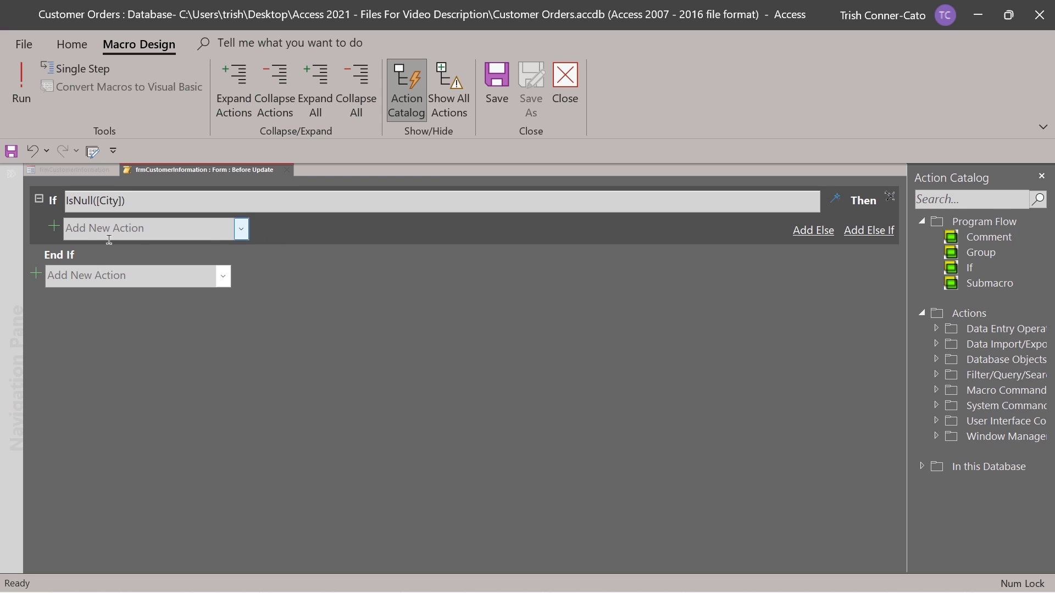
# Add a CancelEvent action inside the If IsNull([City]) block
pyautogui.click(241, 229)
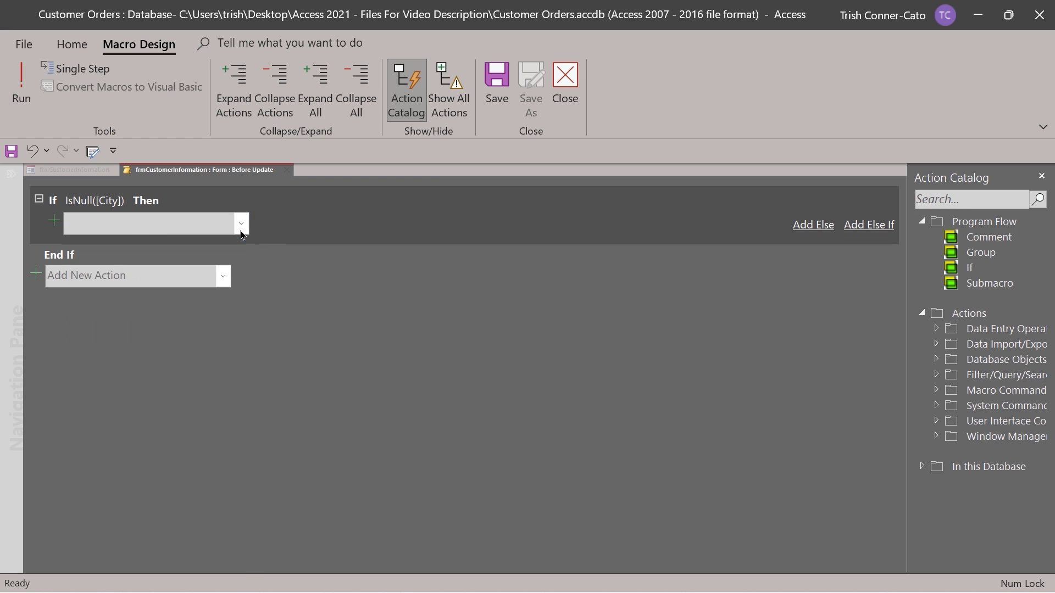
pyautogui.click(82, 377)
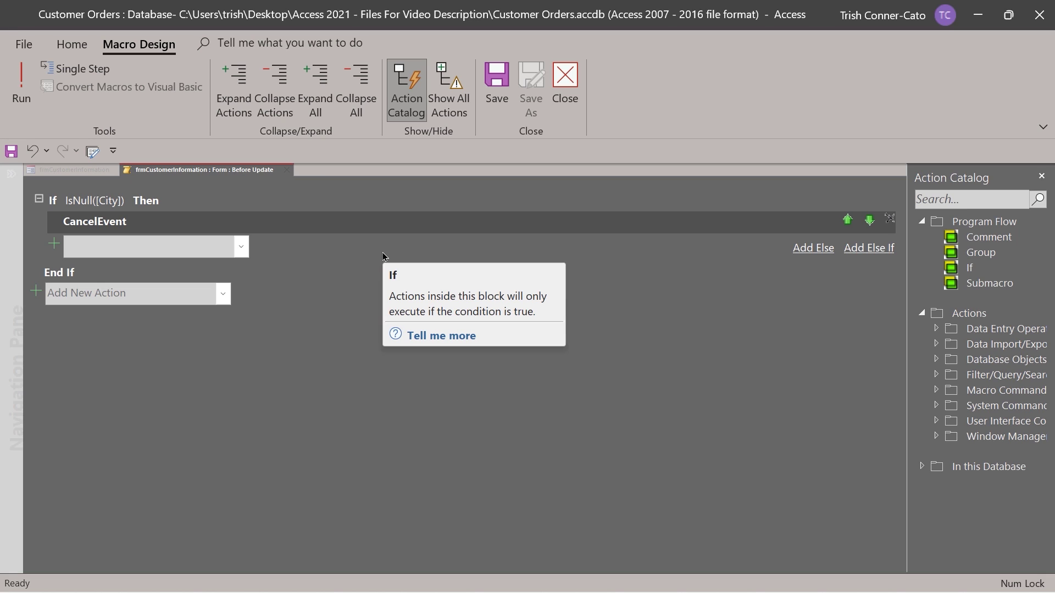
pyautogui.click(239, 249)
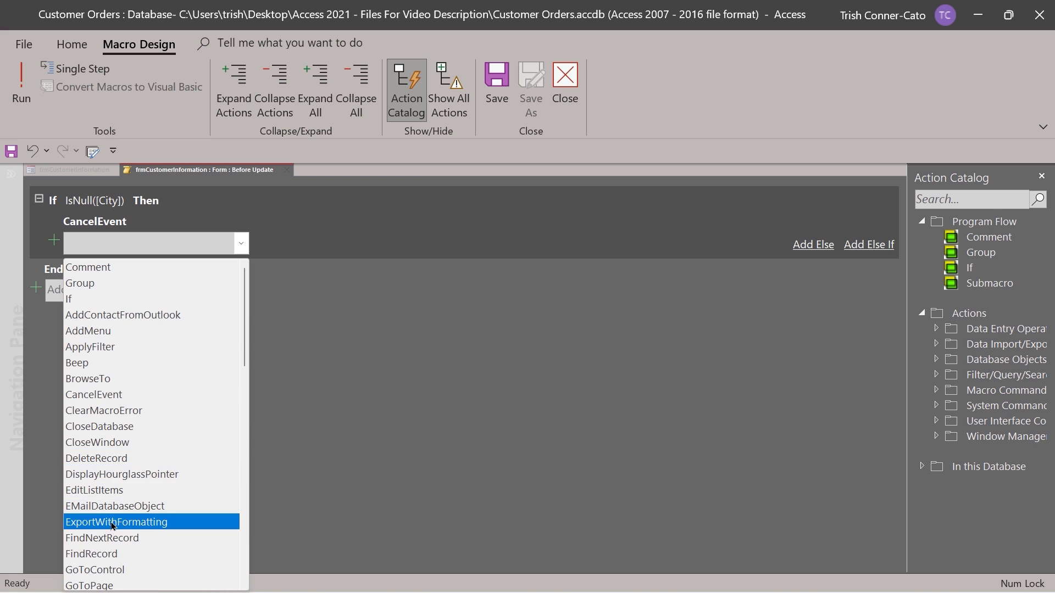
pyautogui.scroll(-2, 110, 526)
# Add a Warning! MessageBox 'The city field is required.' titled 'Missing Required Information'
pyautogui.click(109, 555)
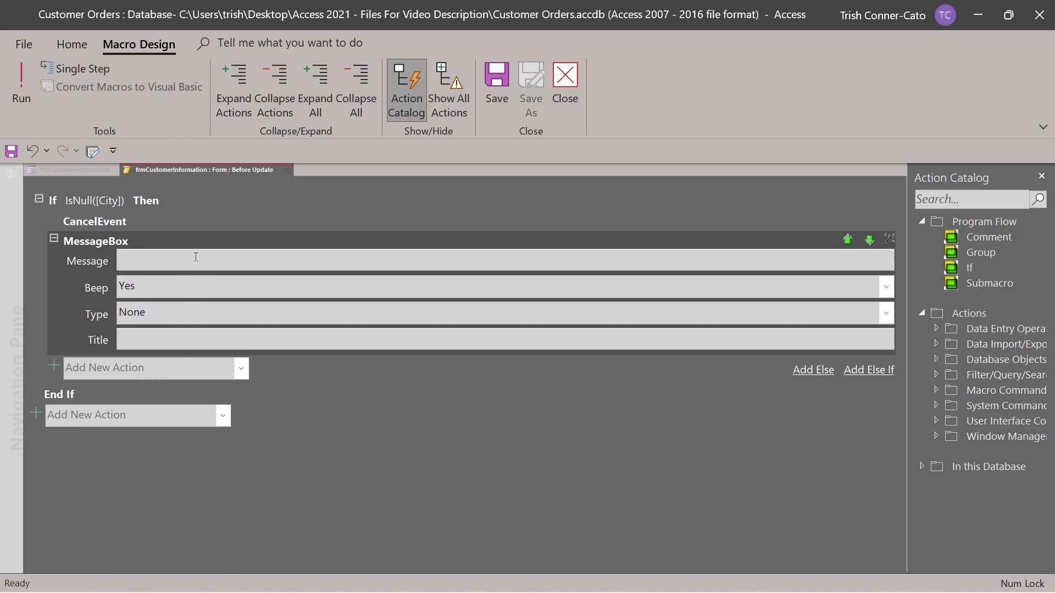
pyautogui.write('The city field is required.')
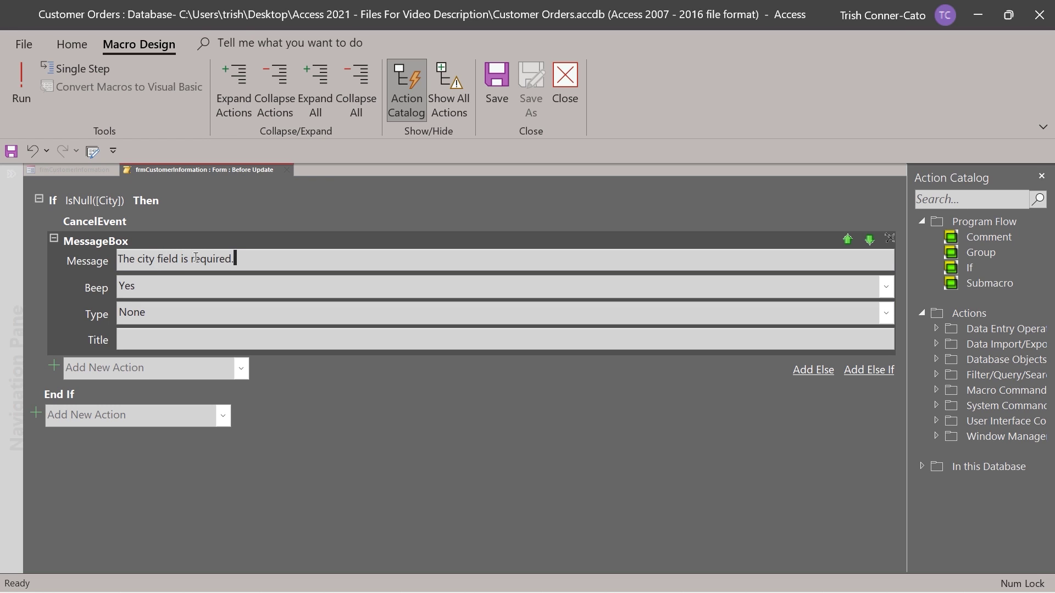
pyautogui.press('Tab')
pyautogui.press('Tab')
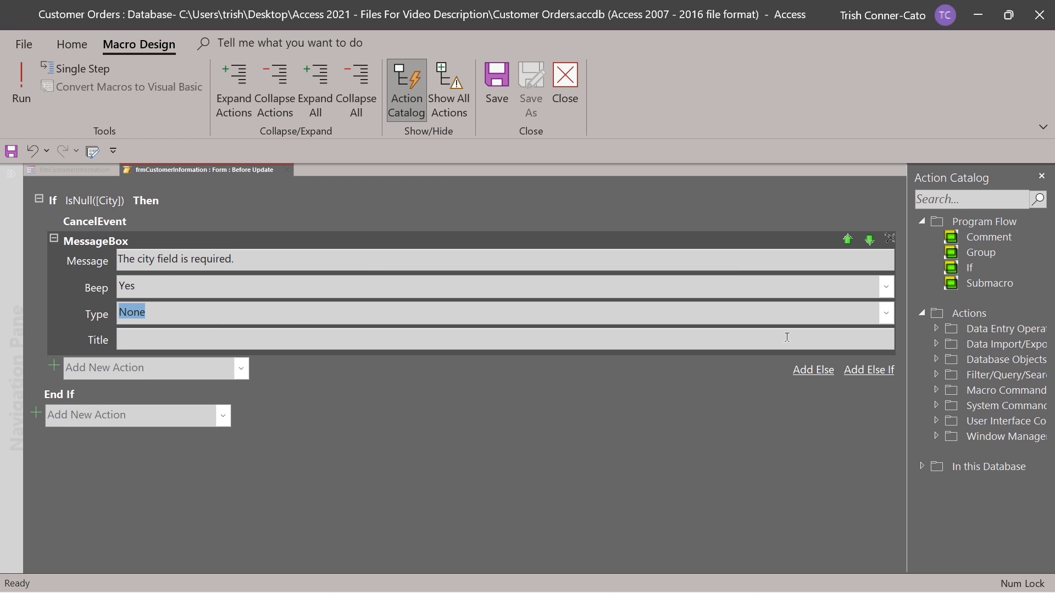
pyautogui.click(886, 313)
pyautogui.click(140, 381)
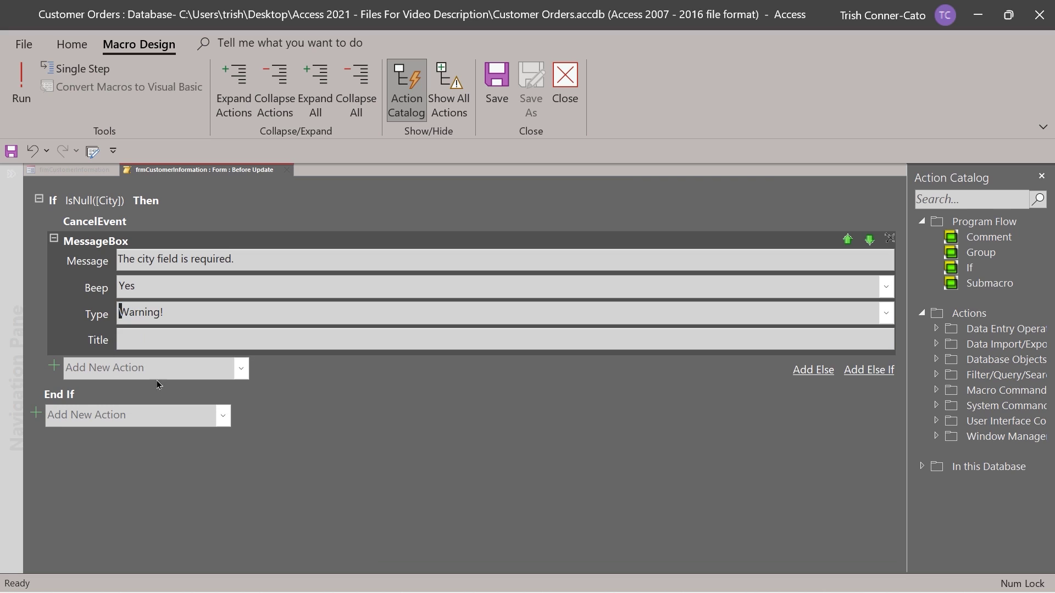
pyautogui.click(138, 344)
pyautogui.write('Missing Requ')
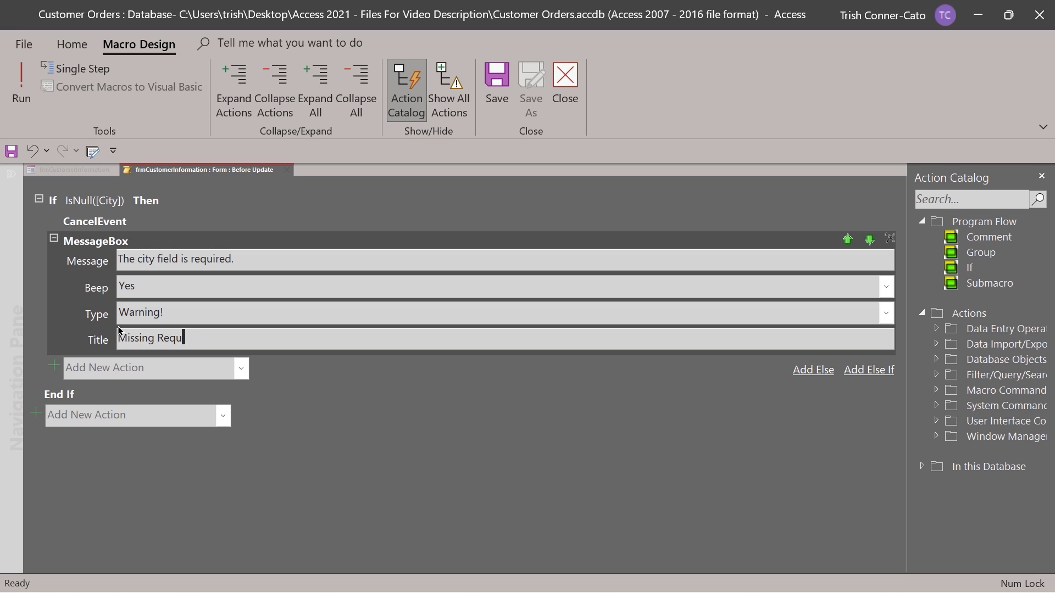
pyautogui.write('ired Information')
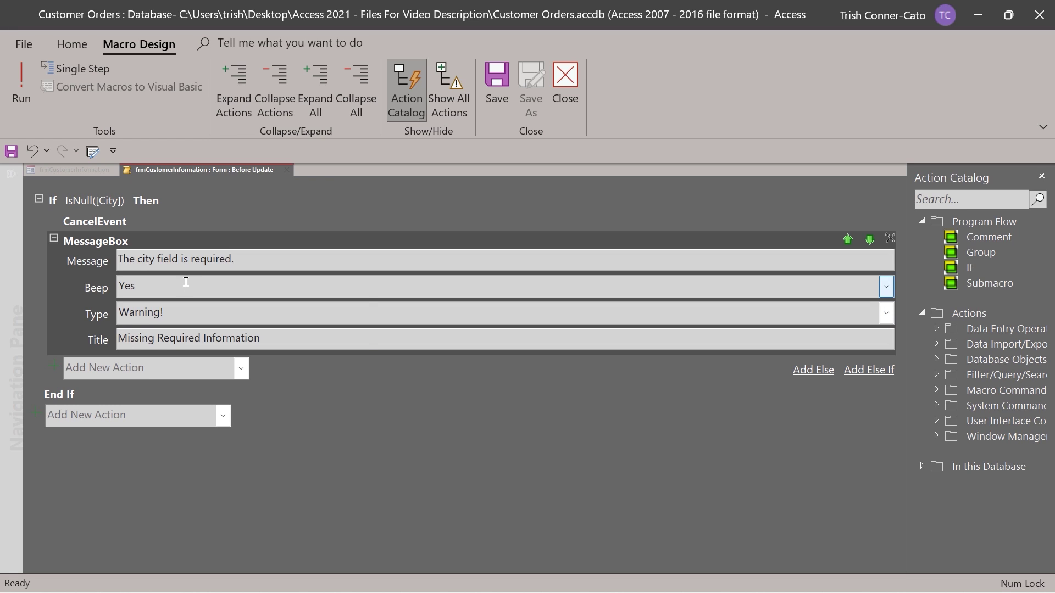
pyautogui.moveTo(186, 281)
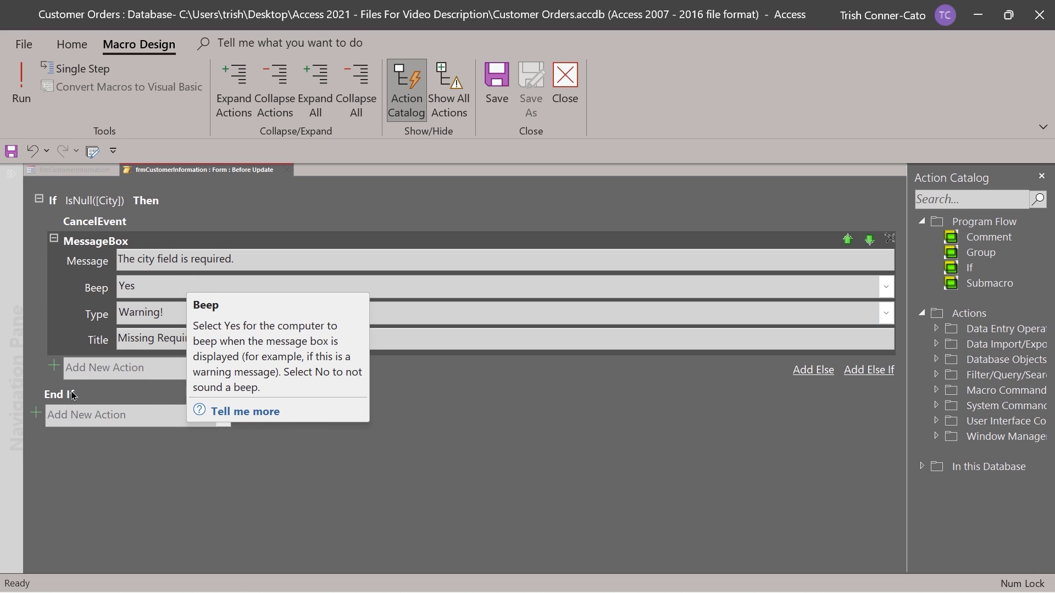
pyautogui.moveTo(260, 378)
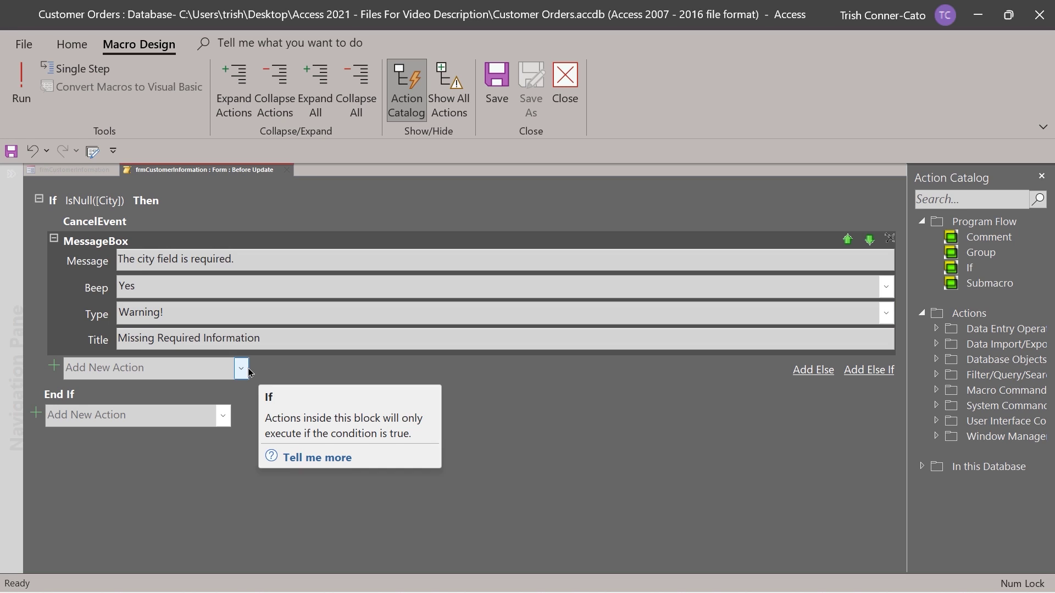
# Add a GoToControl action targeting City, then save the macro
pyautogui.click(240, 368)
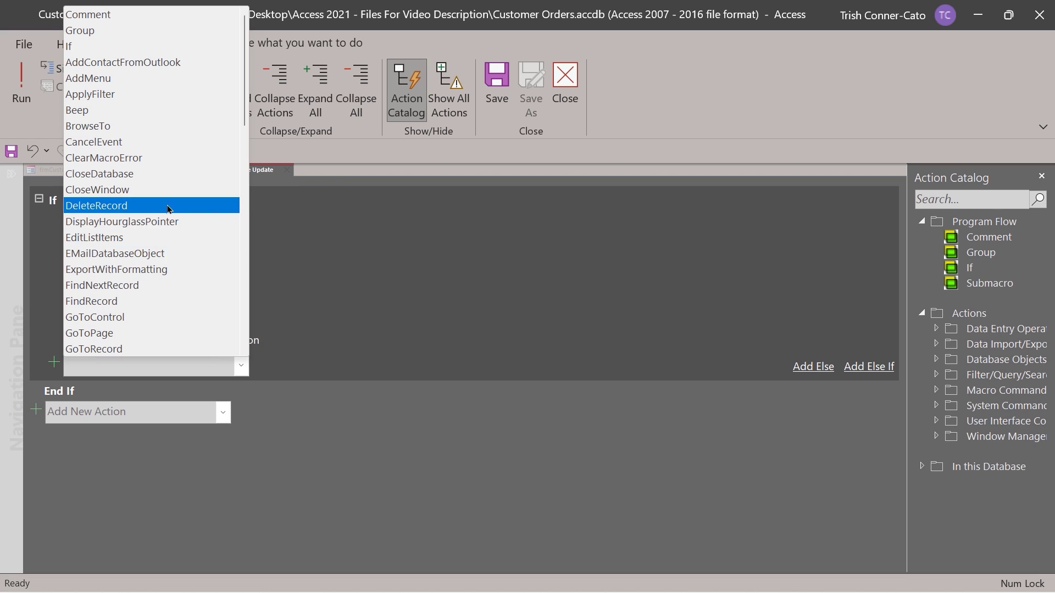
pyautogui.click(139, 317)
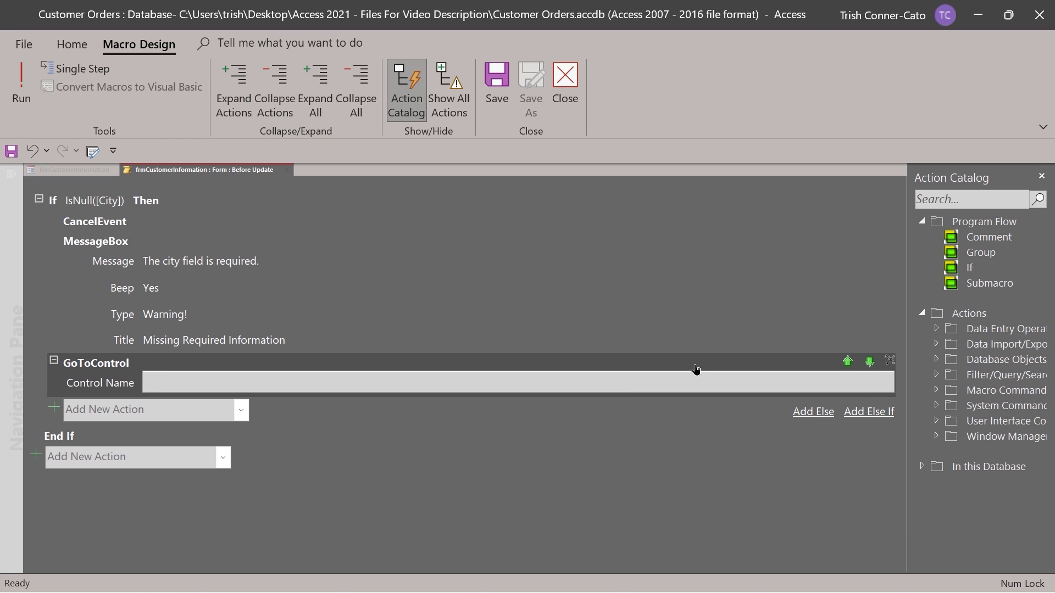
pyautogui.write('ci')
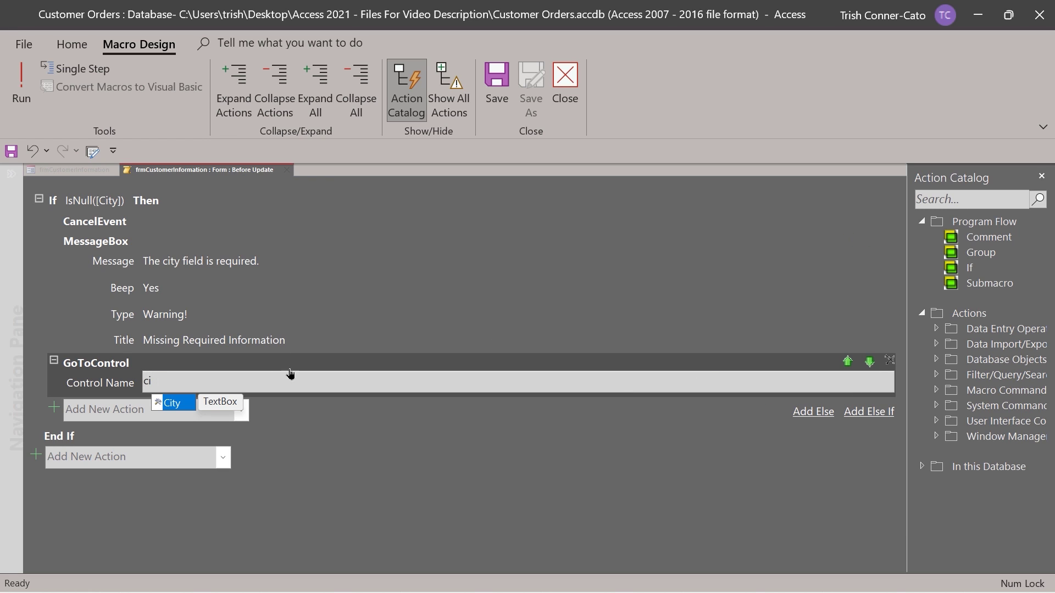
pyautogui.click(188, 407)
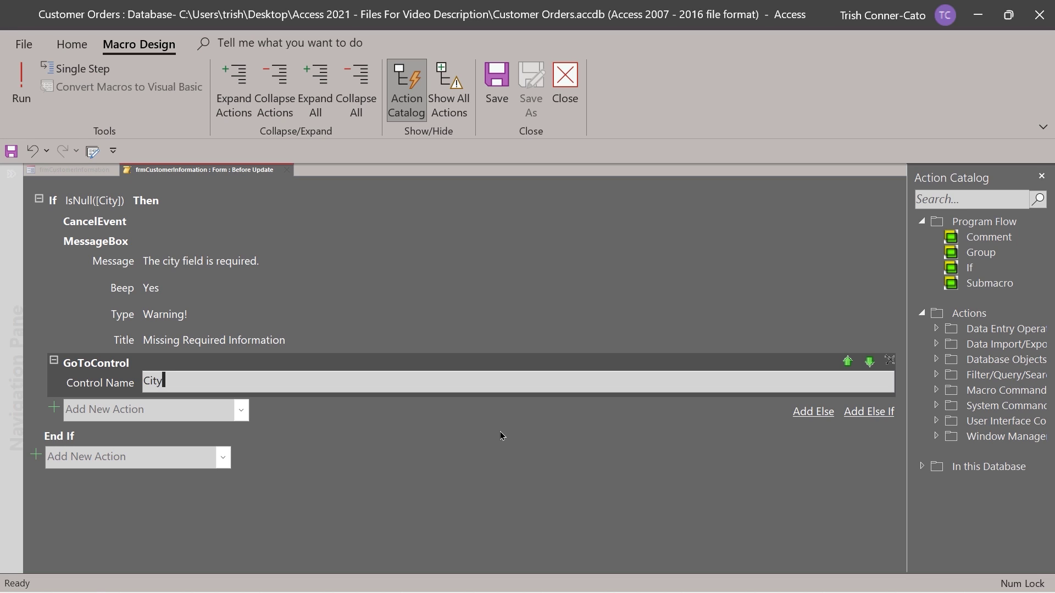
pyautogui.click(504, 92)
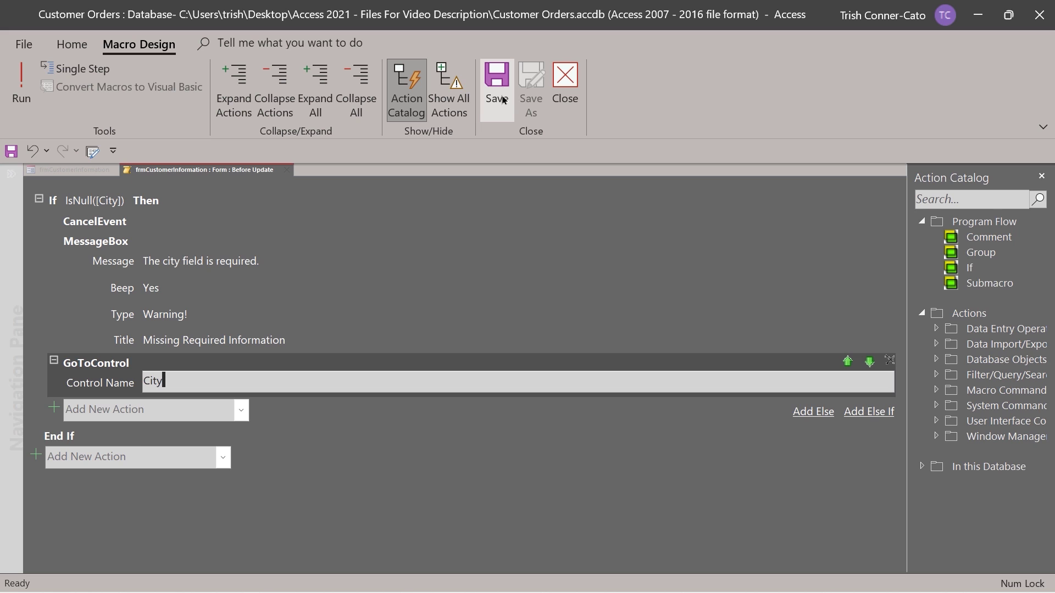
# Close the macro and switch frmCustomerInformation to Form View
pyautogui.click(564, 94)
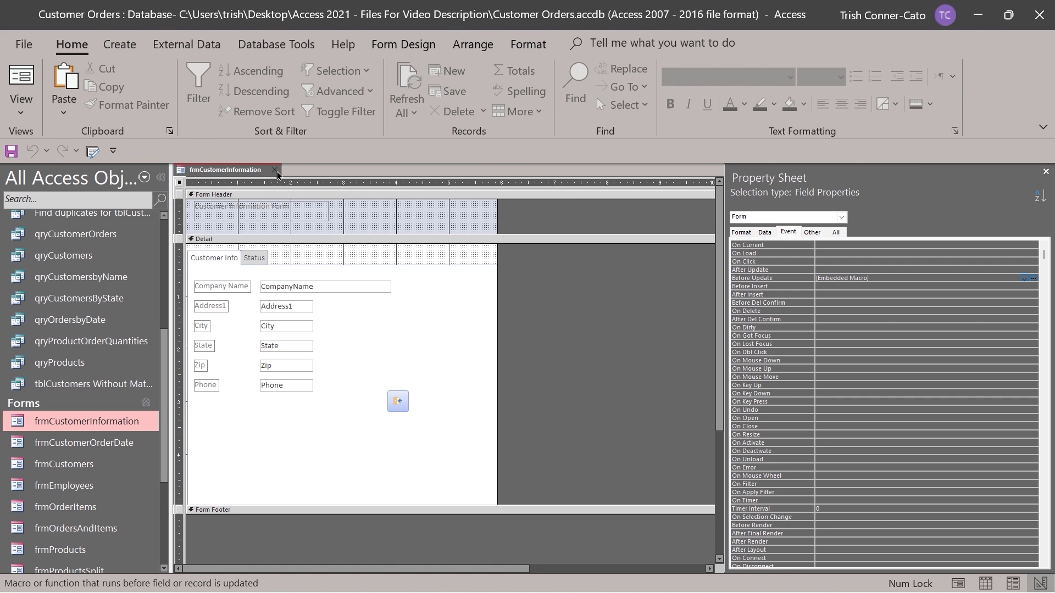
pyautogui.rightClick(232, 171)
pyautogui.click(275, 248)
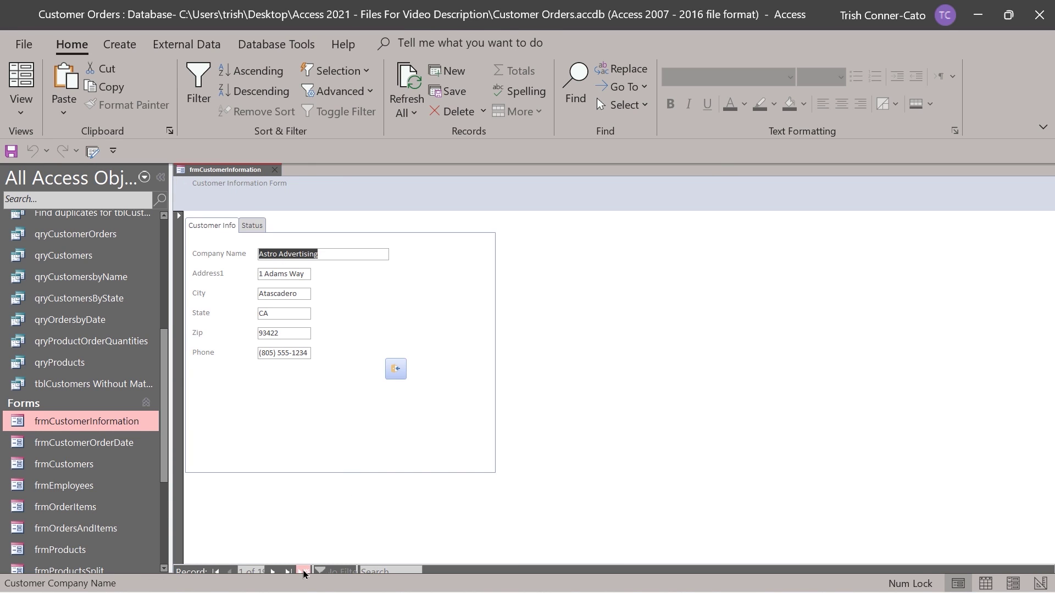
# Enter new customer ABC with address, state, zip and phone, City blank, and try saving
pyautogui.click(303, 572)
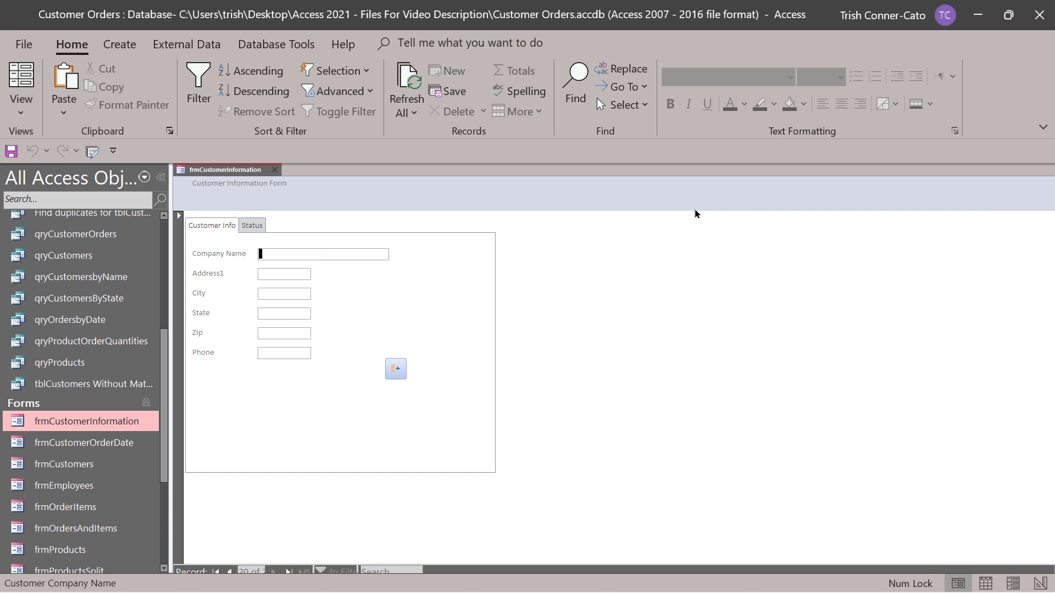
pyautogui.write('ABC')
pyautogui.press('Tab')
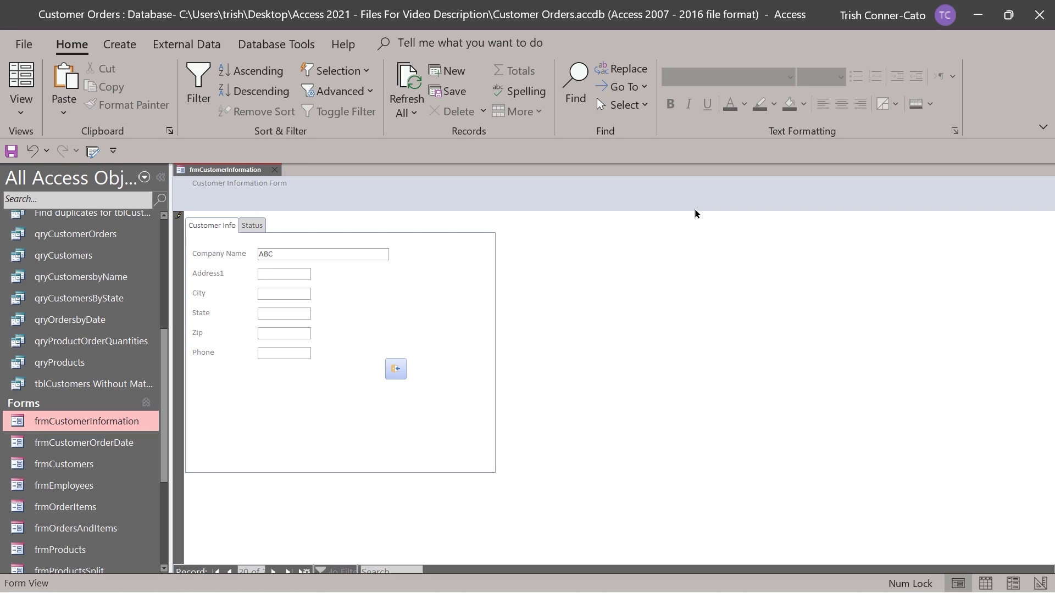
pyautogui.write('132 ')
pyautogui.write('Main Stre')
pyautogui.write('et')
pyautogui.press('Tab')
pyautogui.press('Tab')
pyautogui.write('CA')
pyautogui.press('Tab')
pyautogui.write('95814')
pyautogui.press('Tab')
pyautogui.write('555) ')
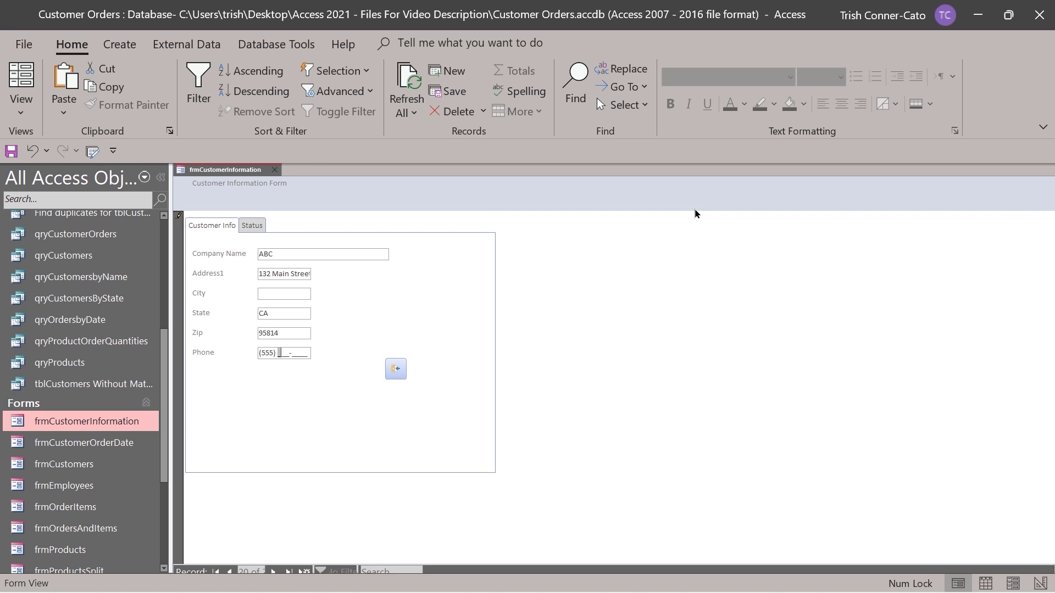
pyautogui.write('777-7777')
pyautogui.press('Tab')
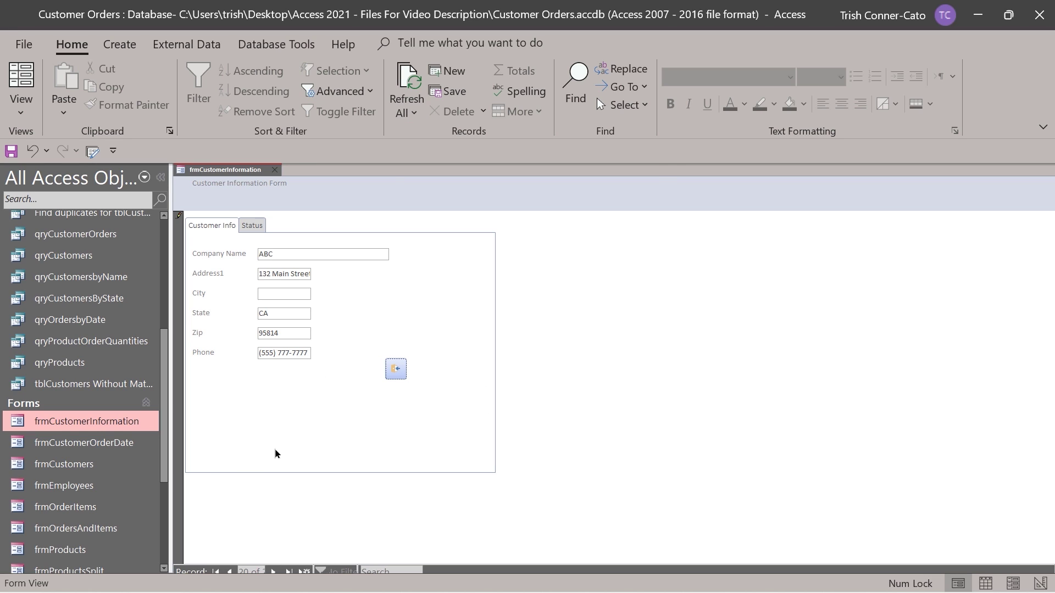
pyautogui.press('Return')
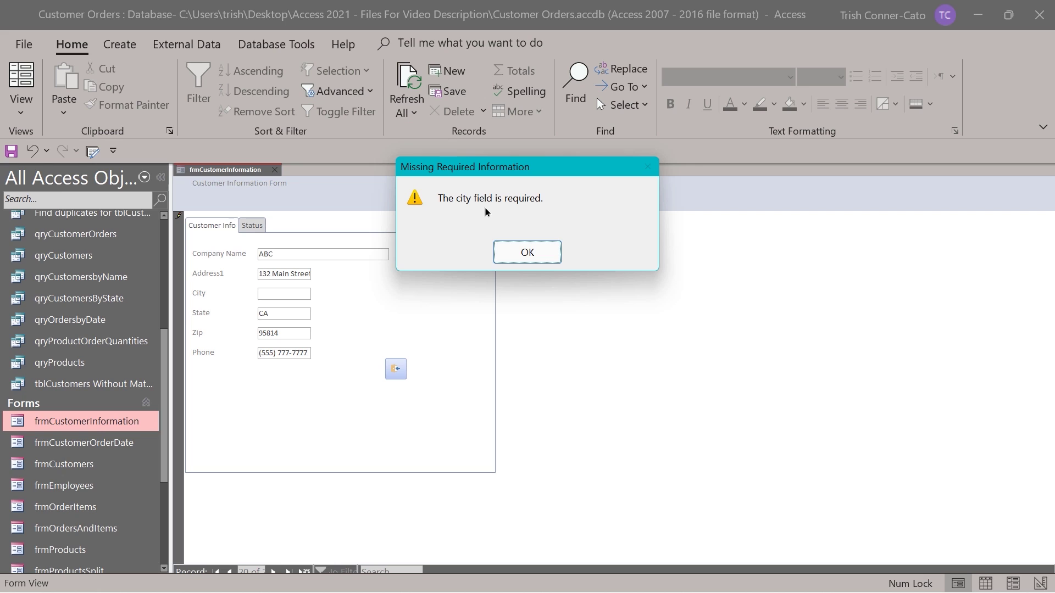
# Dismiss the warning, set City to Sacramento, and save the ABC record
pyautogui.click(532, 263)
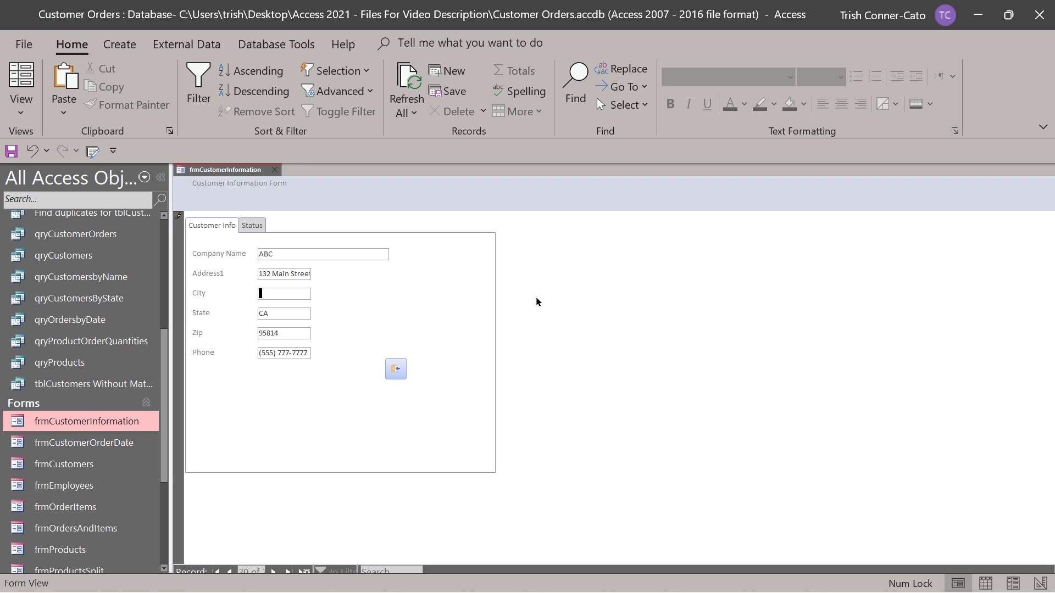
pyautogui.write('Sacramento')
pyautogui.press('Tab')
pyautogui.press('Tab')
pyautogui.press('Tab')
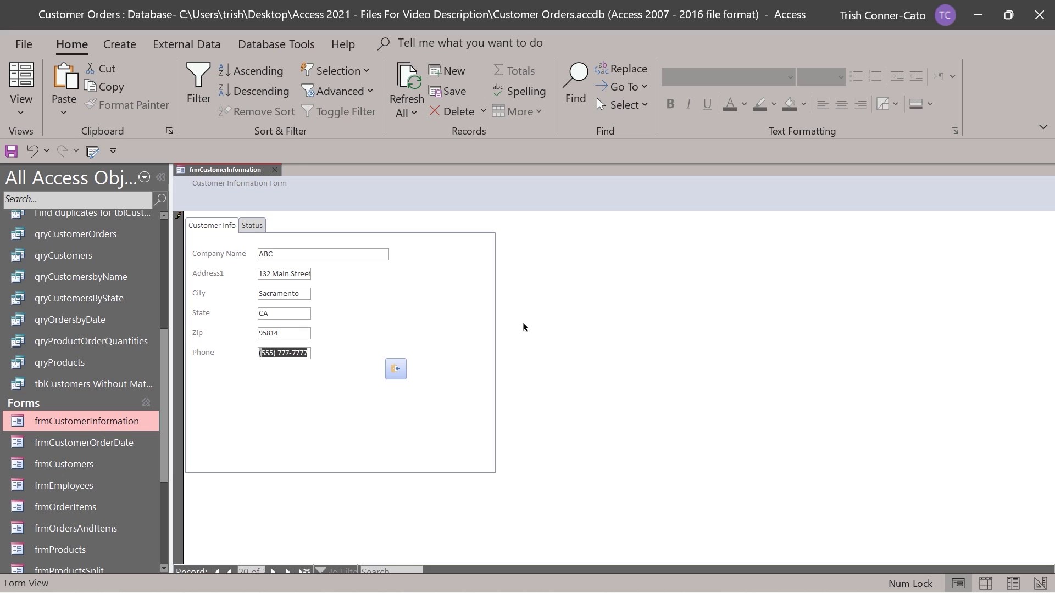
pyautogui.press('Tab')
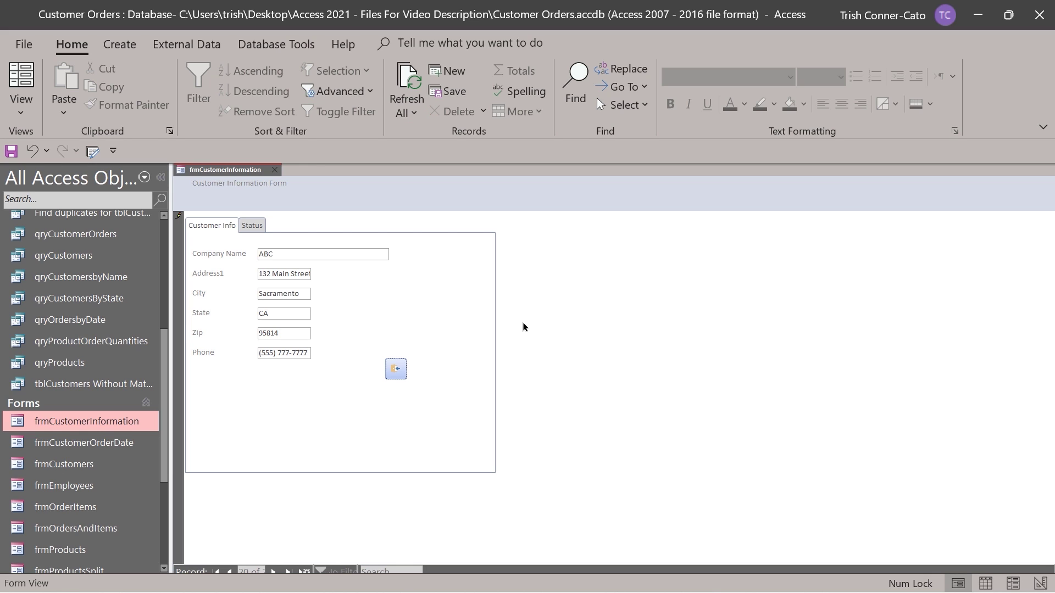
pyautogui.press('Return')
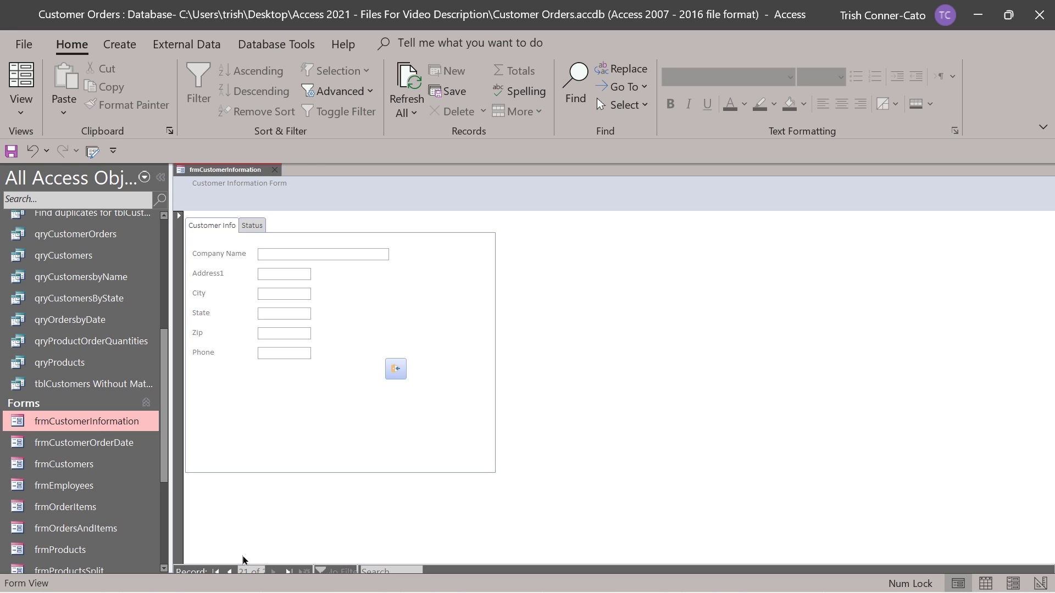
# Close frmCustomerInformation, choosing Yes to save its design changes
pyautogui.click(273, 172)
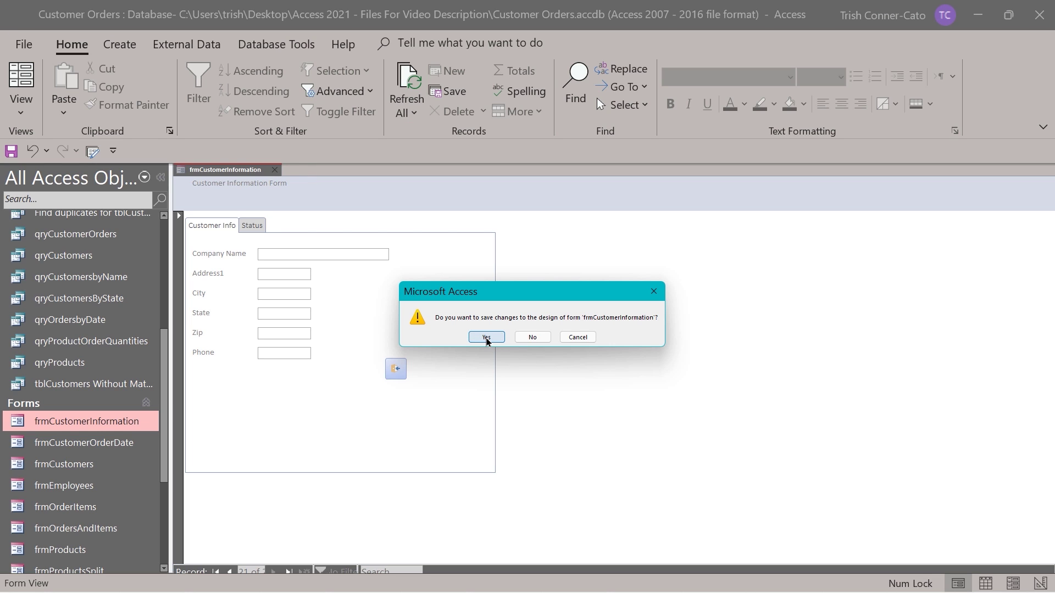
pyautogui.click(486, 338)
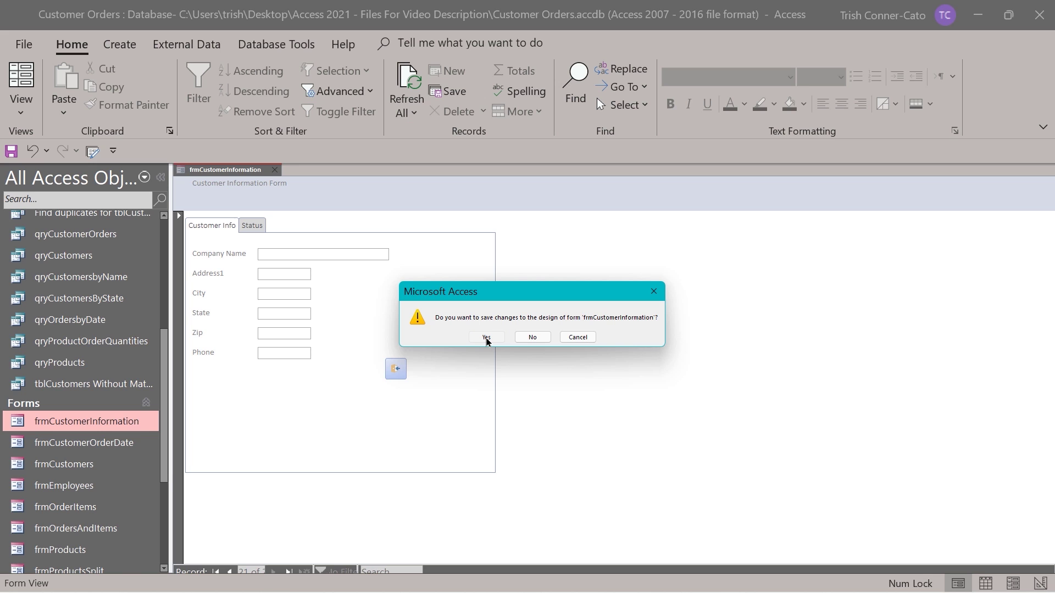
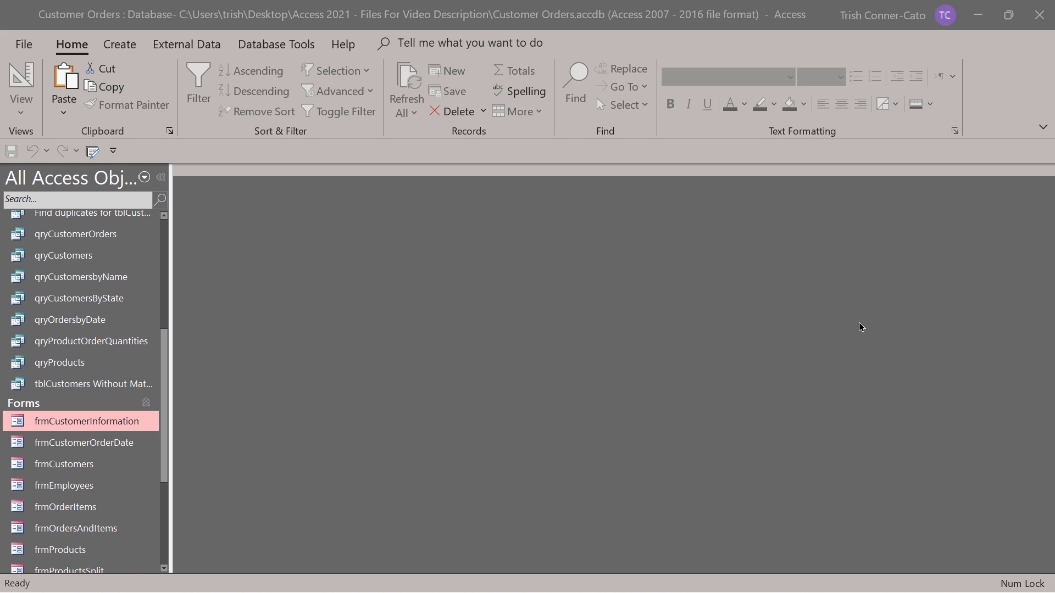
# Open the frmEmployees form in Design view from the navigation pane
pyautogui.rightClick(85, 490)
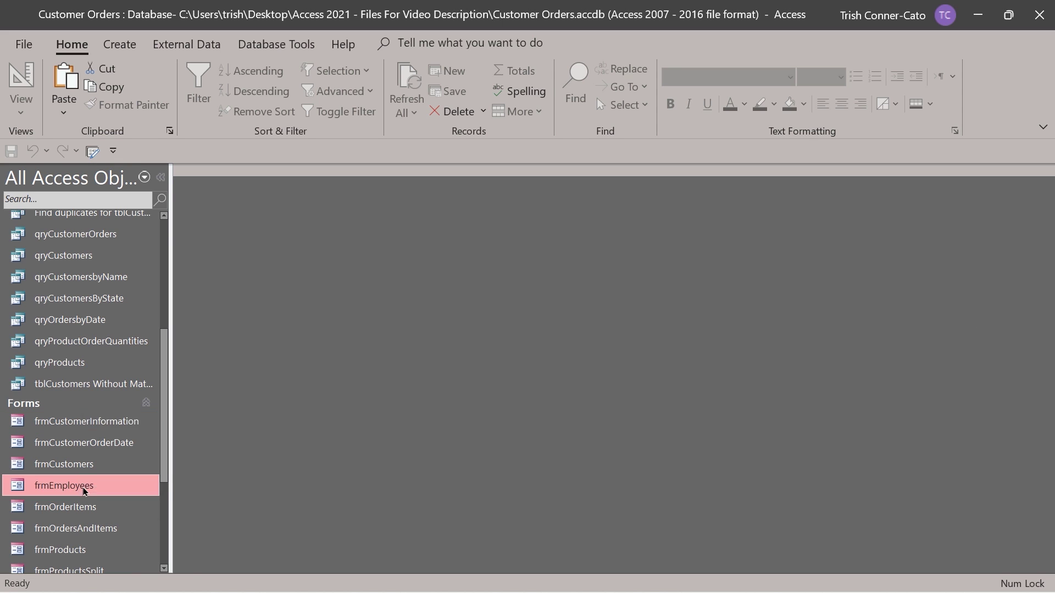
pyautogui.click(169, 299)
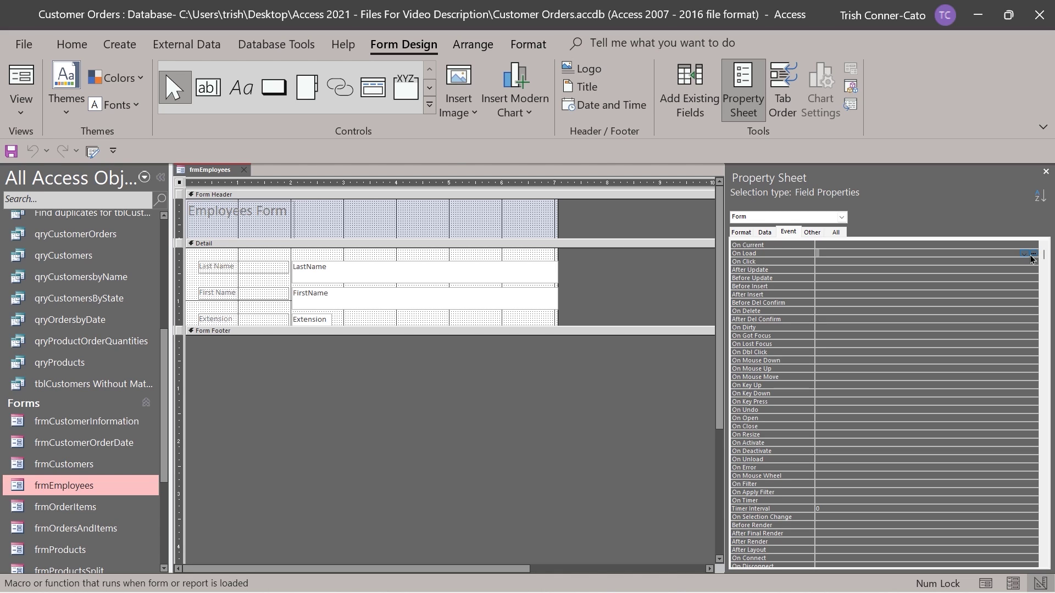
# Create an empty Form_Load procedure for frmEmployees with Code Builder and add a blank line
pyautogui.click(1033, 255)
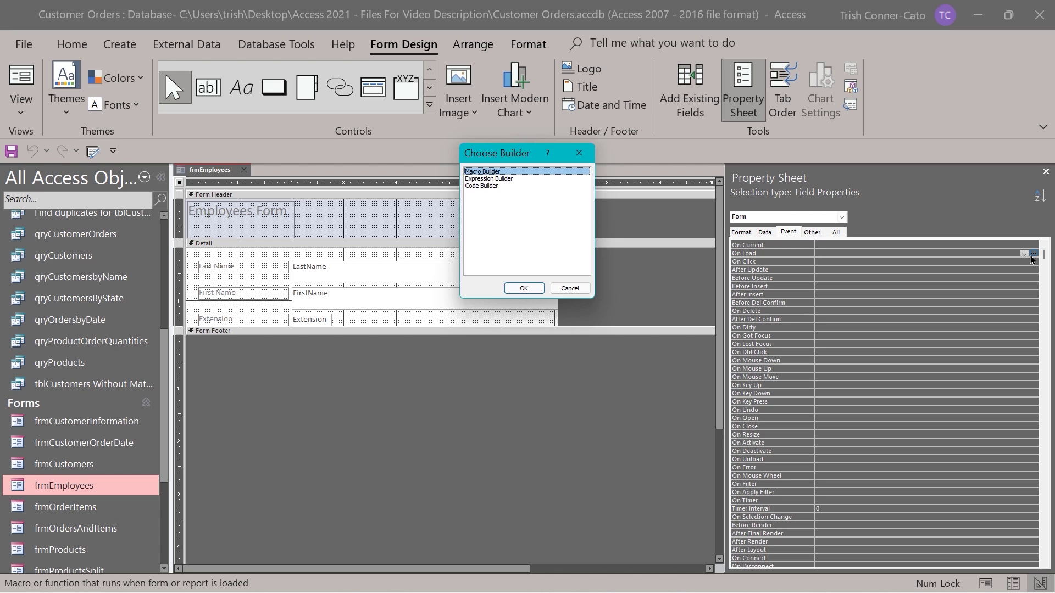
pyautogui.doubleClick(476, 186)
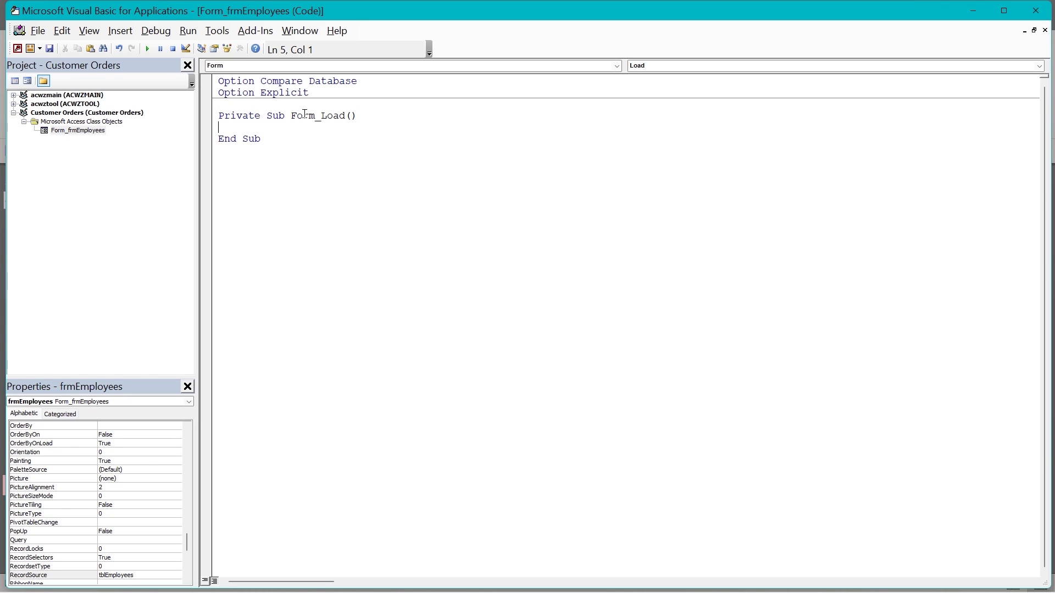
pyautogui.press('Return')
# Copy the password-protect form code from the Notepad notes and return to the code window
pyautogui.hotkey('alt', 'Tab')
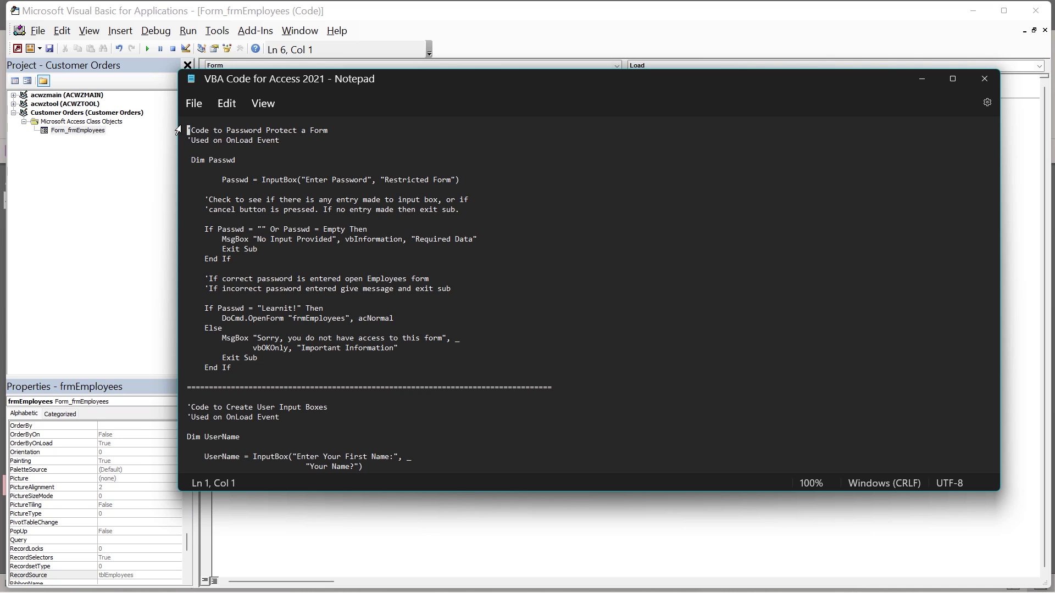
pyautogui.moveTo(187, 131); pyautogui.dragTo(191, 372)
pyautogui.hotkey('ctrl', 'c')
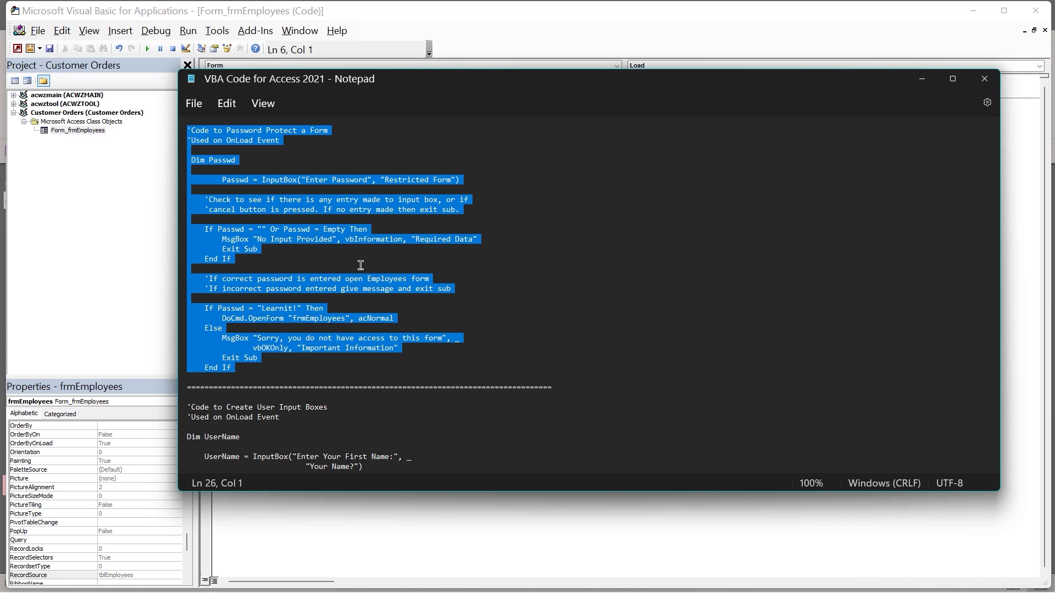
pyautogui.click(922, 79)
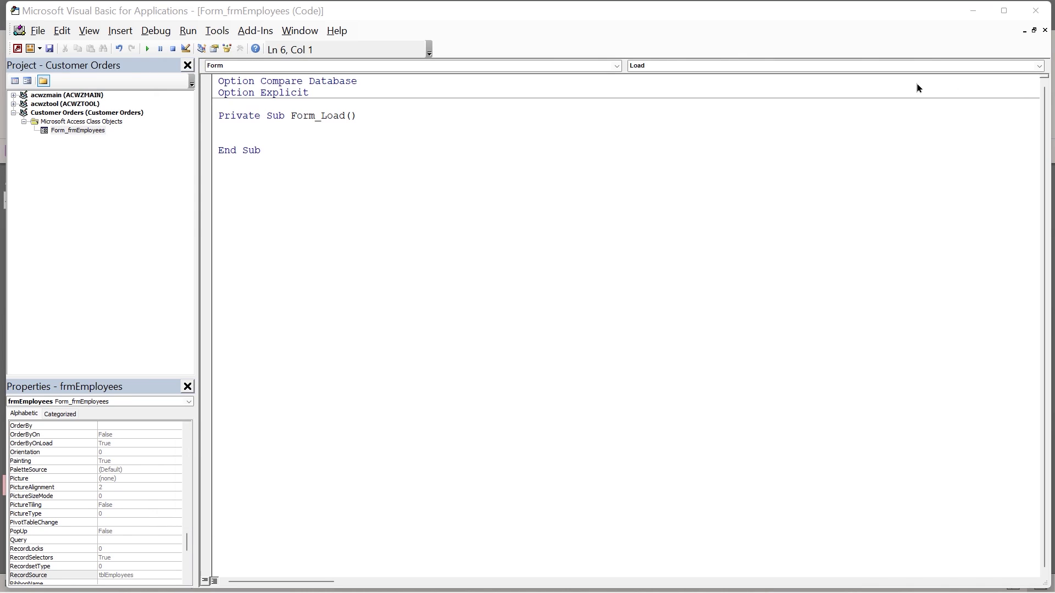
pyautogui.rightClick(236, 135)
# Paste the password-protect code into the blank line of Form_Load
pyautogui.click(269, 184)
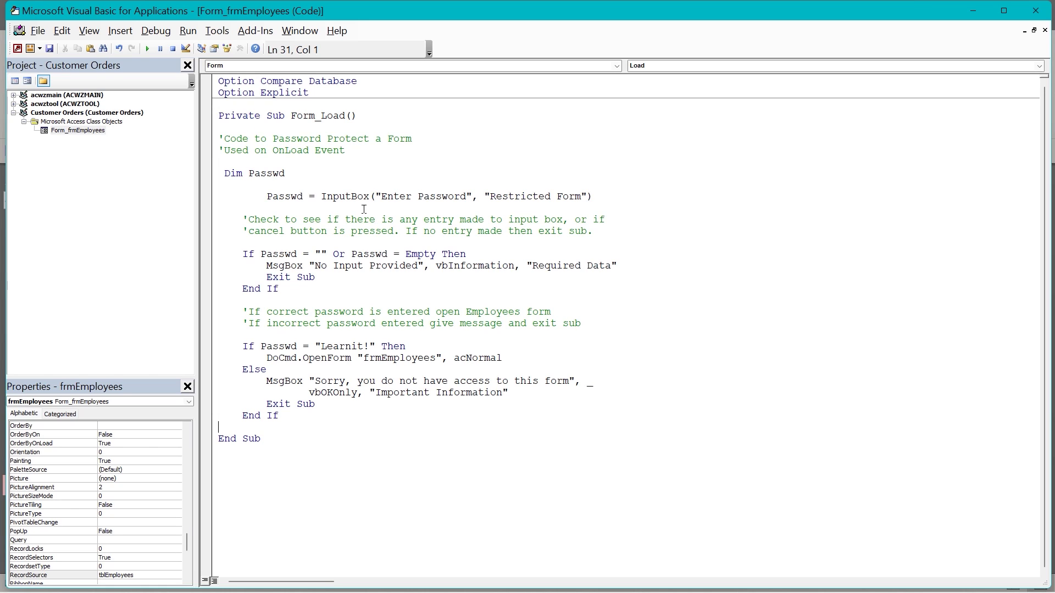
# Close the VBA editor, then save frmEmployees and close its design tab
pyautogui.click(1030, 18)
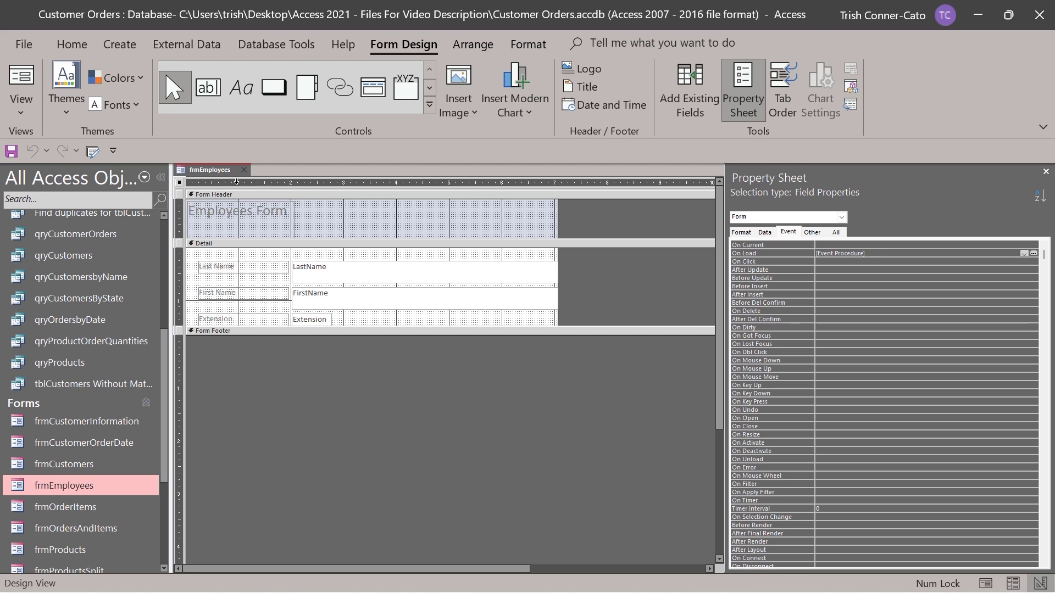
pyautogui.rightClick(220, 172)
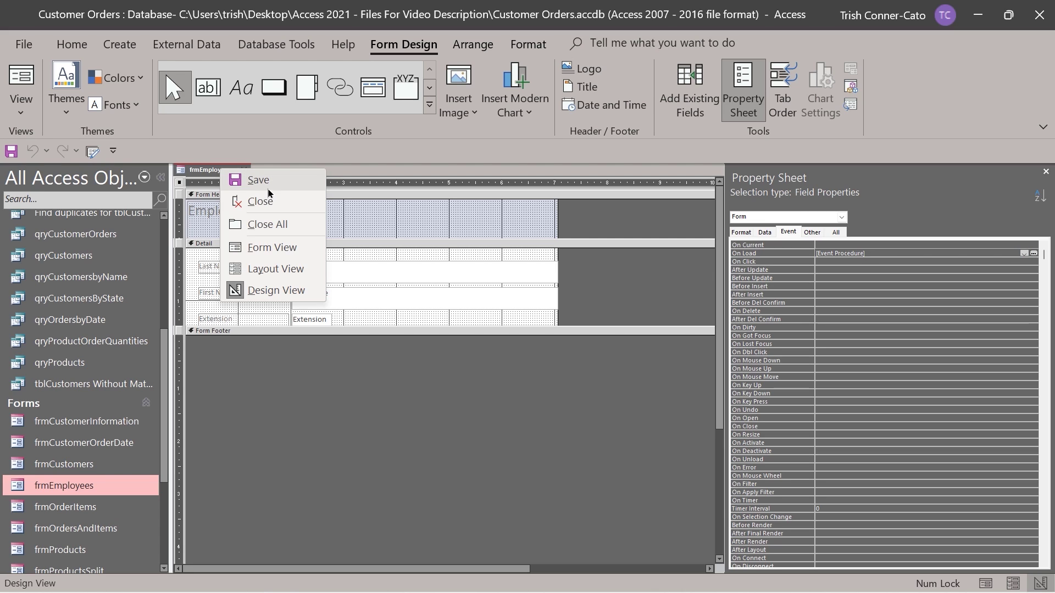
pyautogui.click(269, 187)
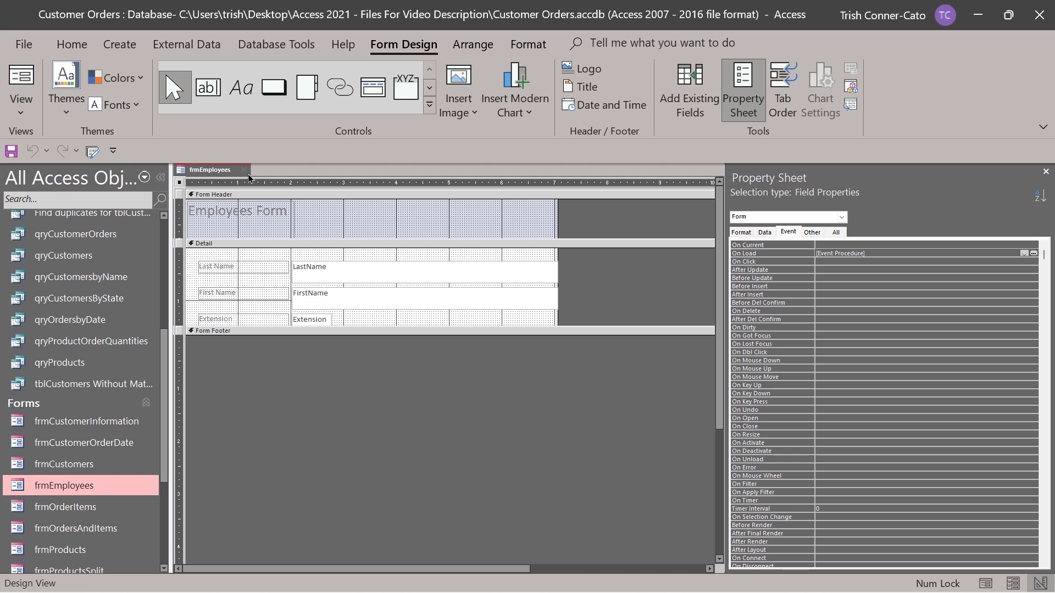
pyautogui.click(248, 175)
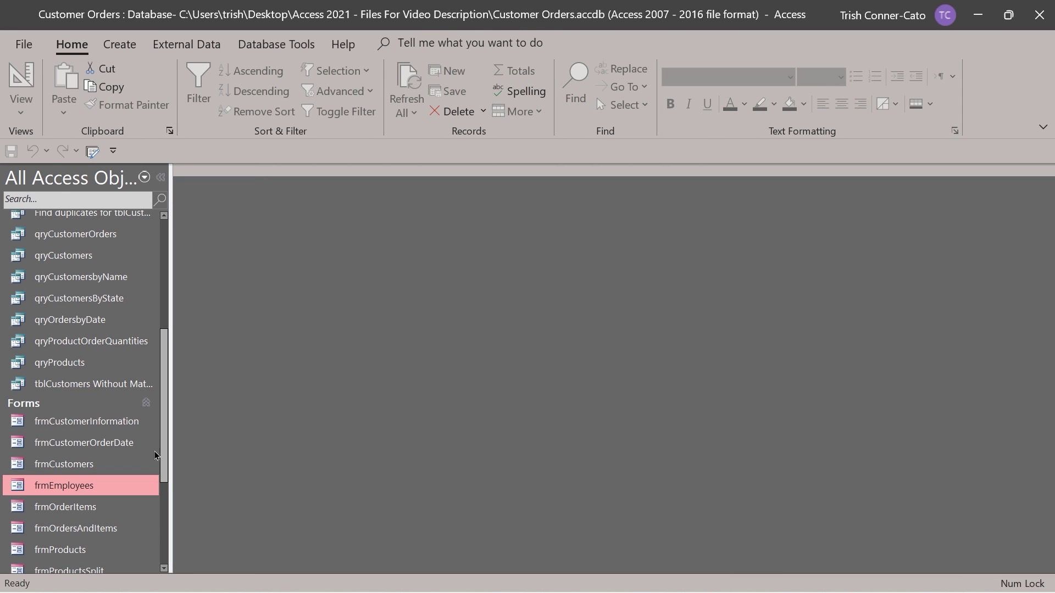
pyautogui.doubleClick(62, 492)
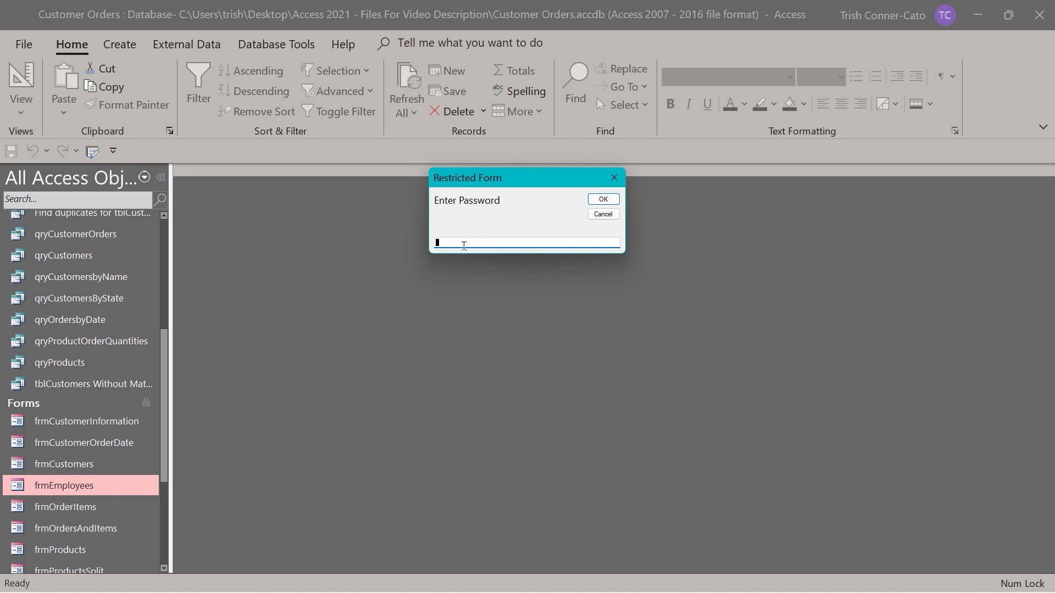
pyautogui.write('123')
pyautogui.click(596, 201)
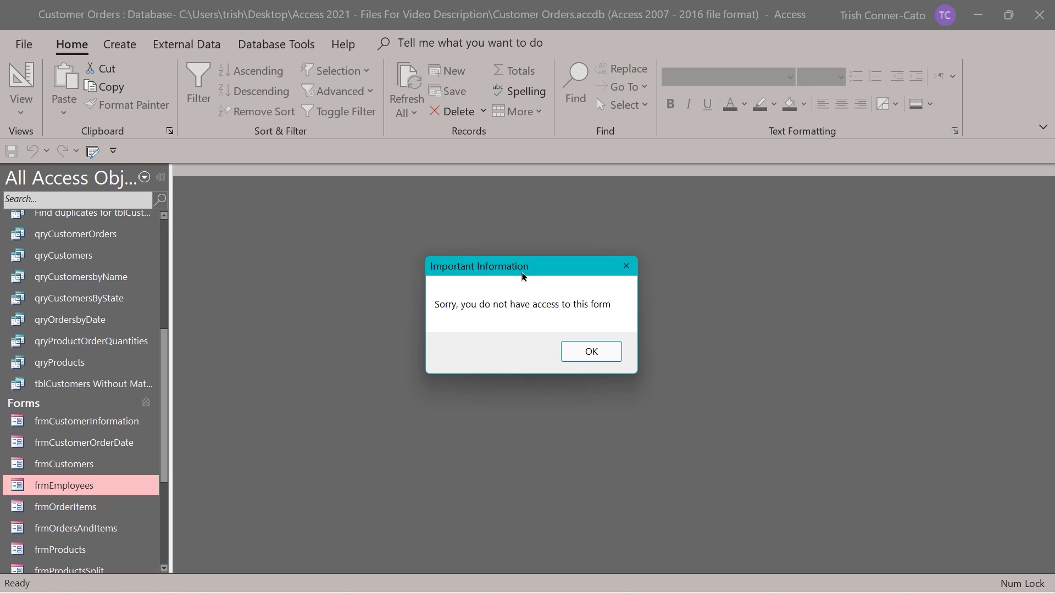
pyautogui.click(586, 359)
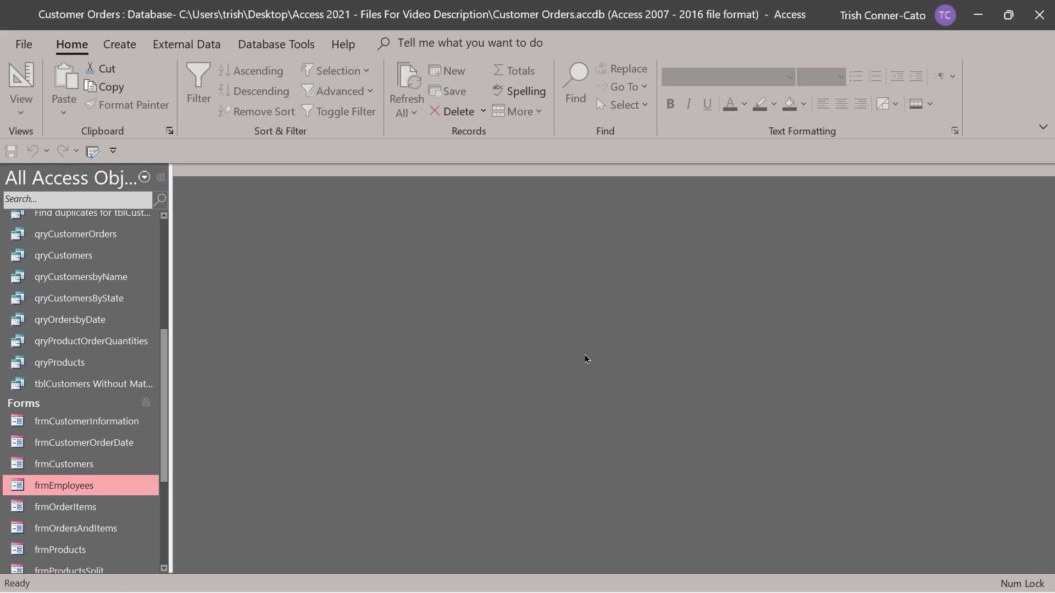
pyautogui.doubleClick(70, 486)
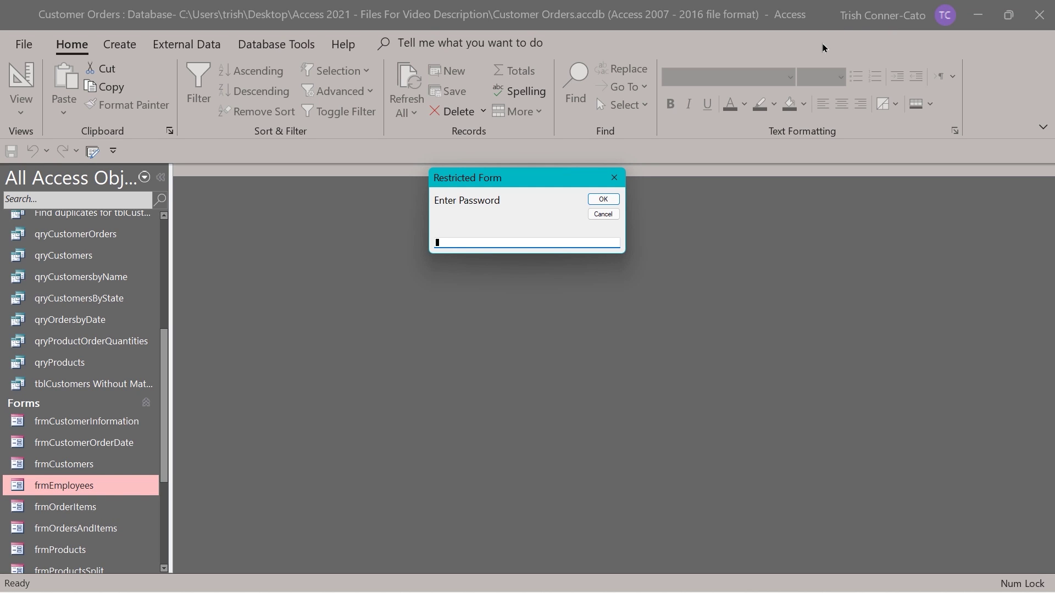
pyautogui.write('Learnit!')
pyautogui.click(603, 200)
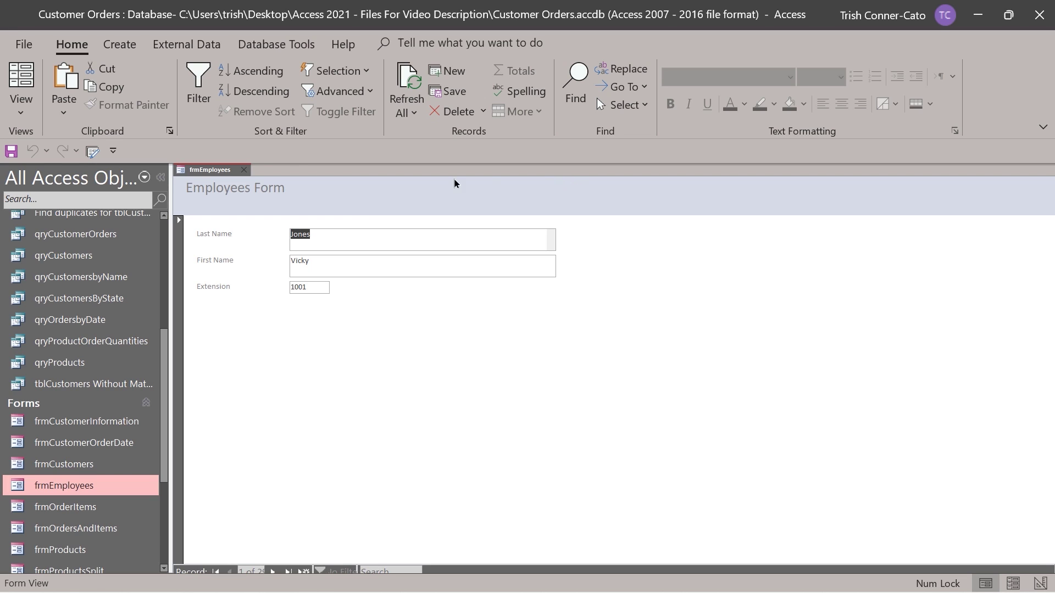
pyautogui.click(243, 172)
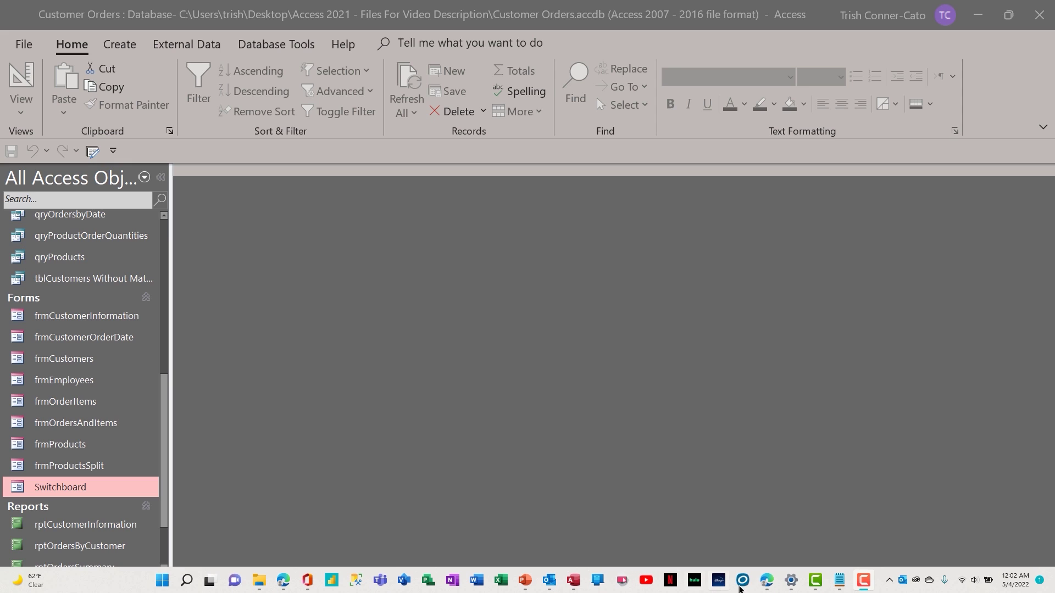
# Copy the 'Code to Create User Input Boxes' block through MsgBox from the Notepad notes
pyautogui.click(840, 586)
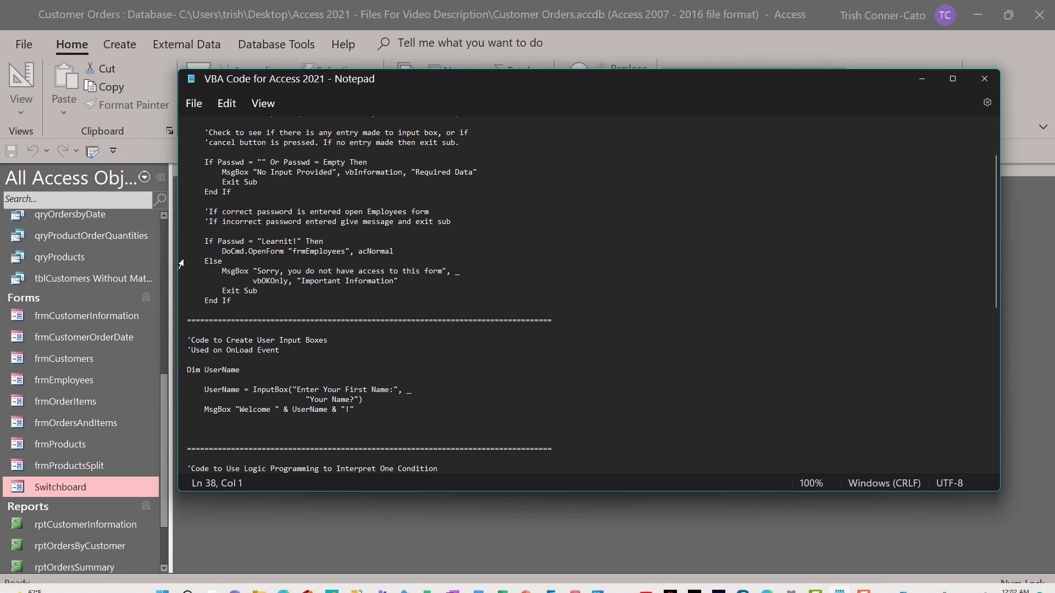
pyautogui.scroll(-1, 199, 364)
pyautogui.scroll(-2, 199, 364)
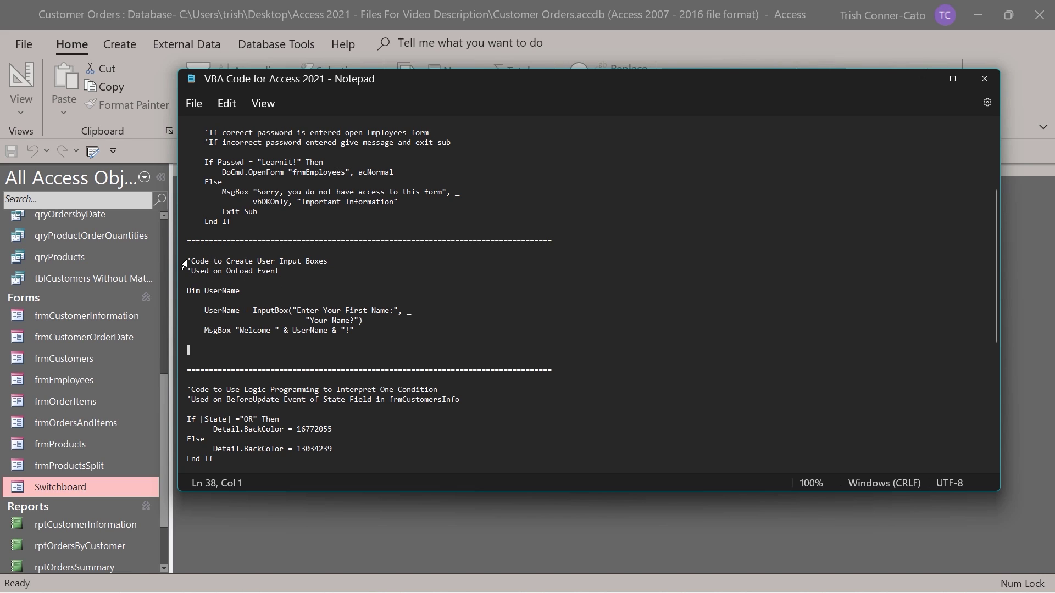
pyautogui.moveTo(182, 266); pyautogui.dragTo(237, 330)
pyautogui.rightClick(238, 330)
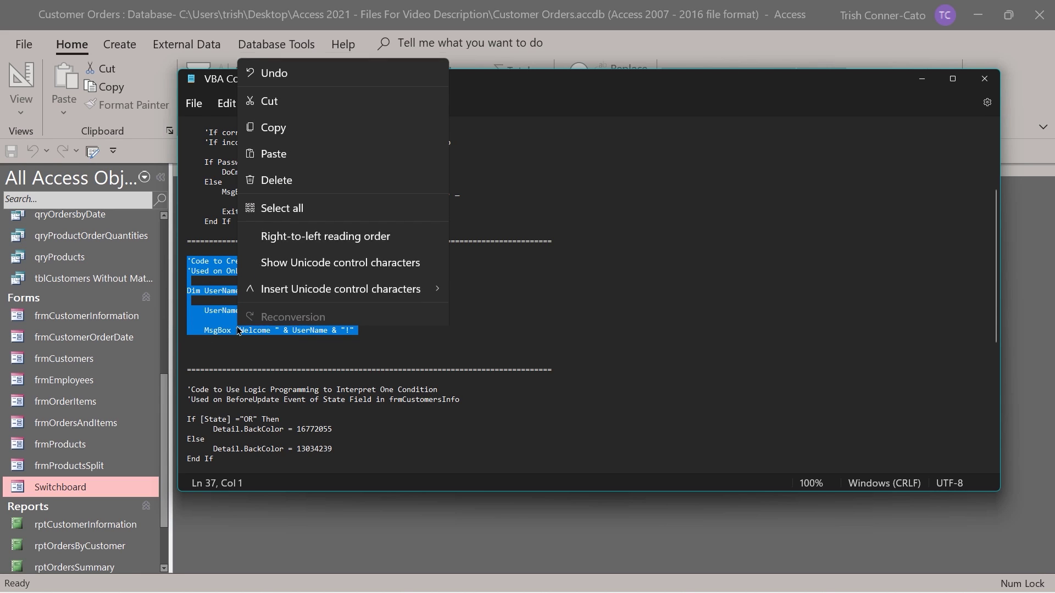
pyautogui.click(277, 129)
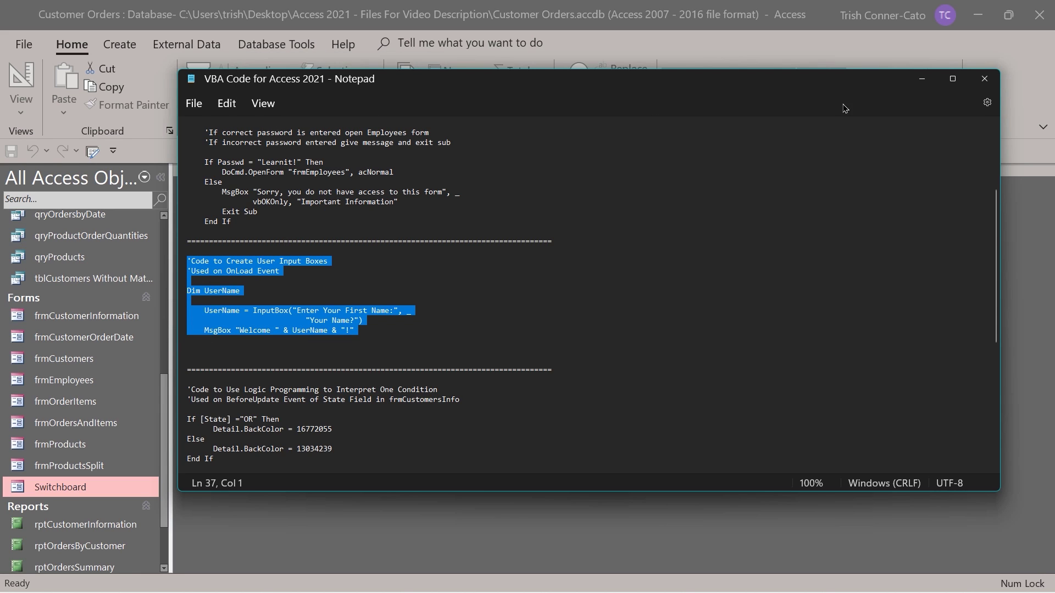
pyautogui.click(922, 78)
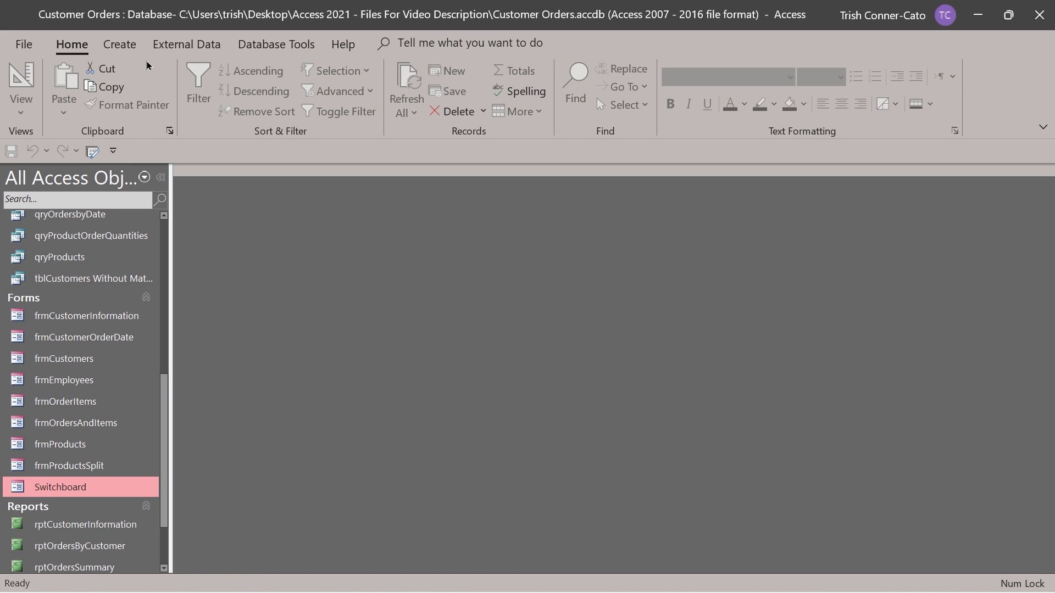
# Create a new blank form and switch Form1 to Design view
pyautogui.click(121, 44)
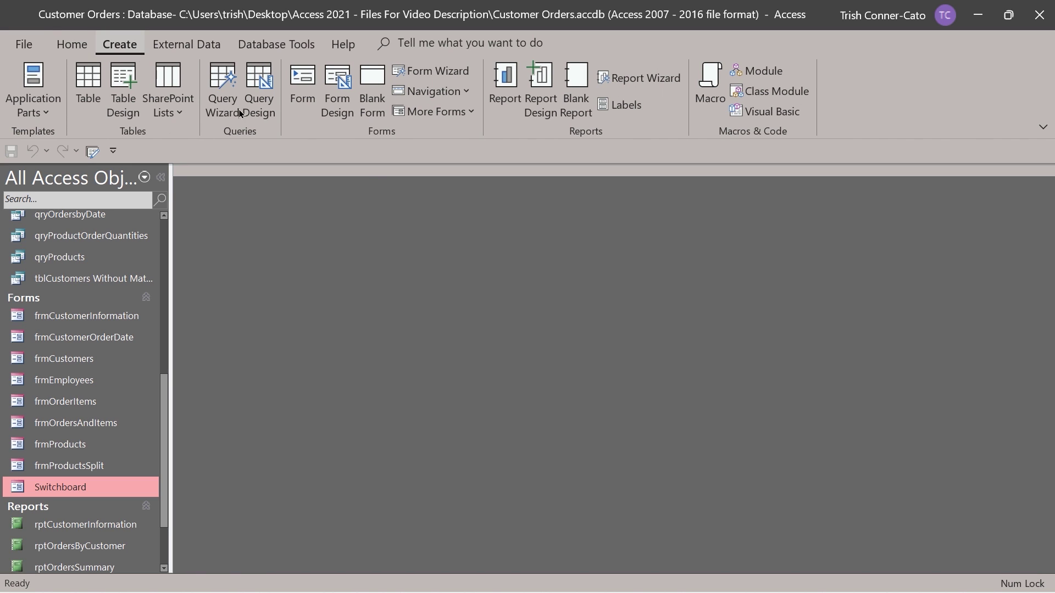
pyautogui.click(376, 108)
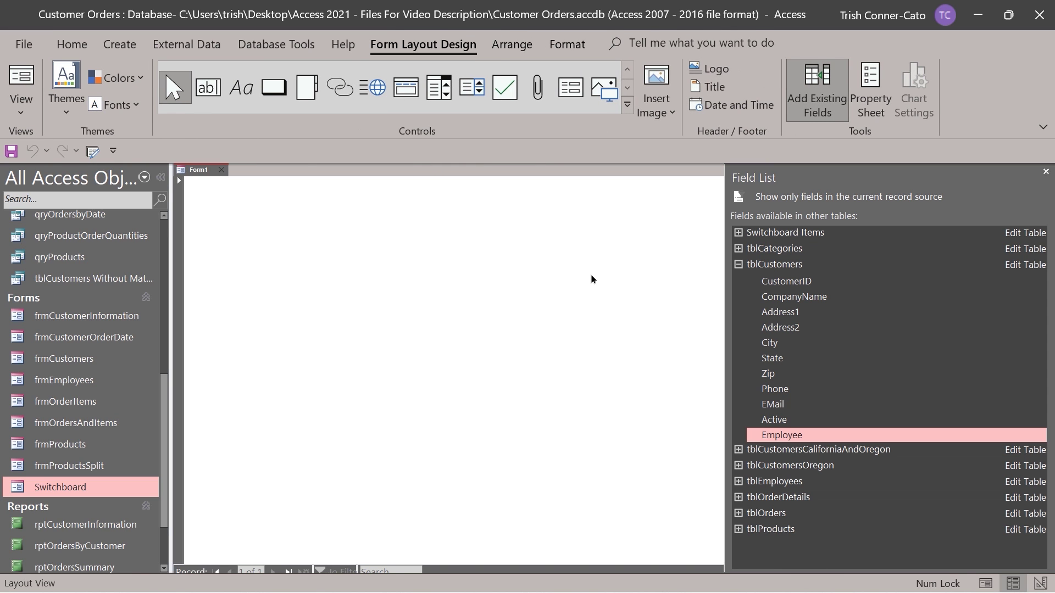
pyautogui.rightClick(190, 171)
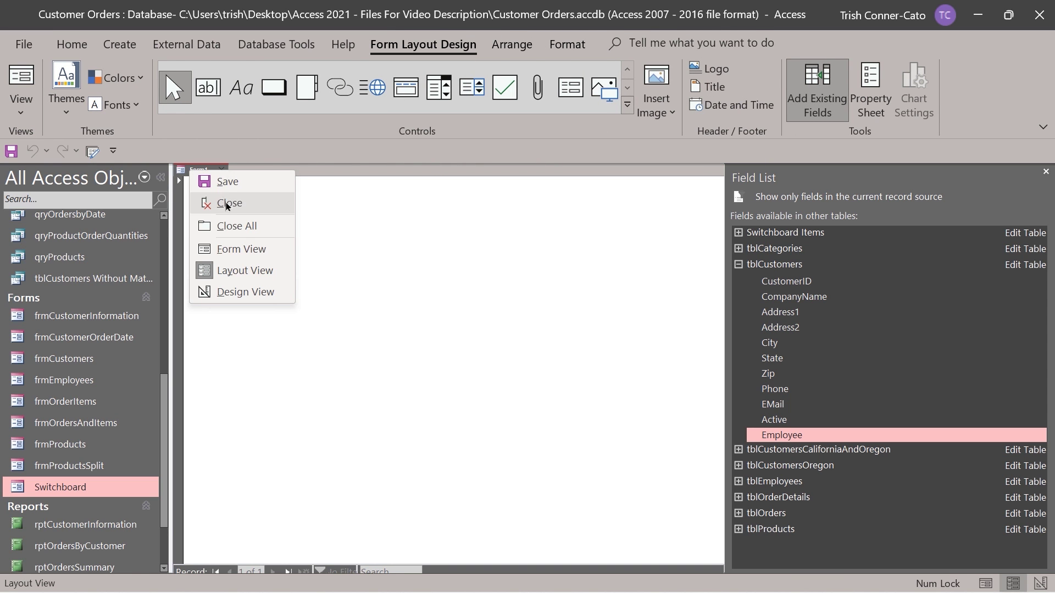
pyautogui.click(238, 292)
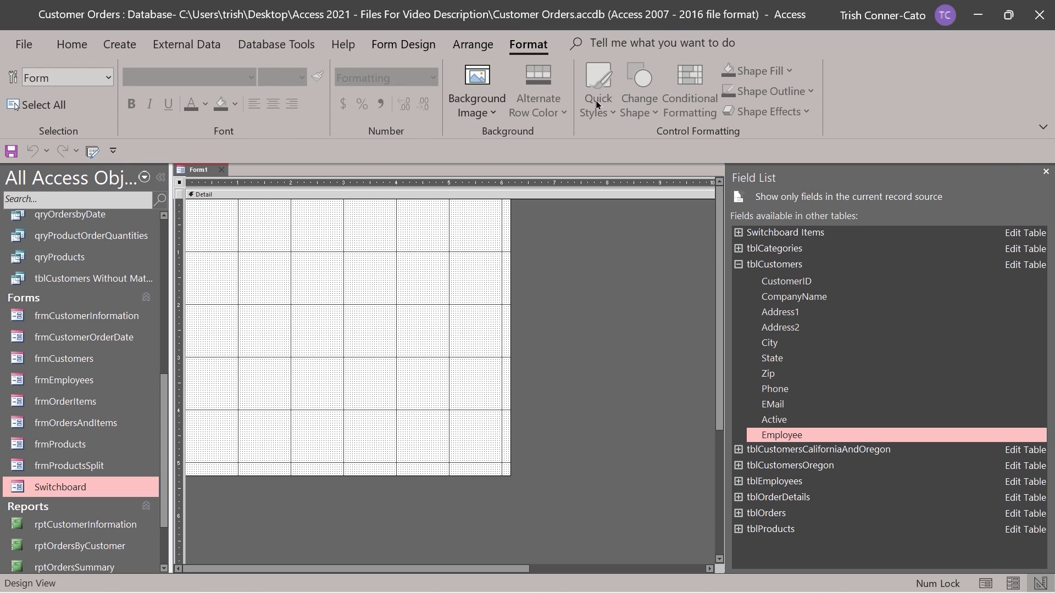
# Open Form1's Property Sheet and bring up the builder choices for its On Load event
pyautogui.click(397, 45)
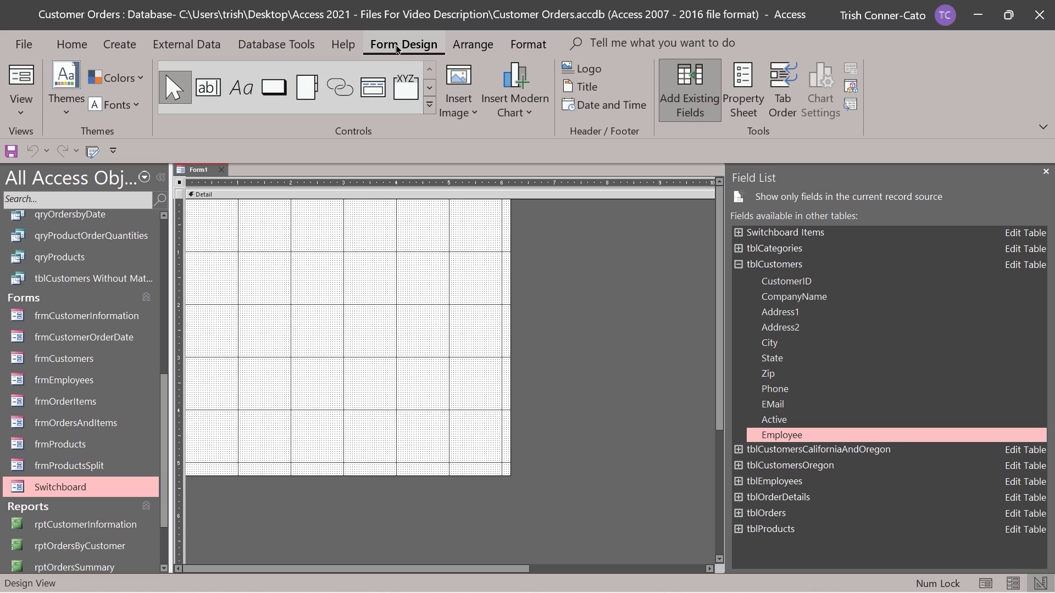
pyautogui.click(730, 115)
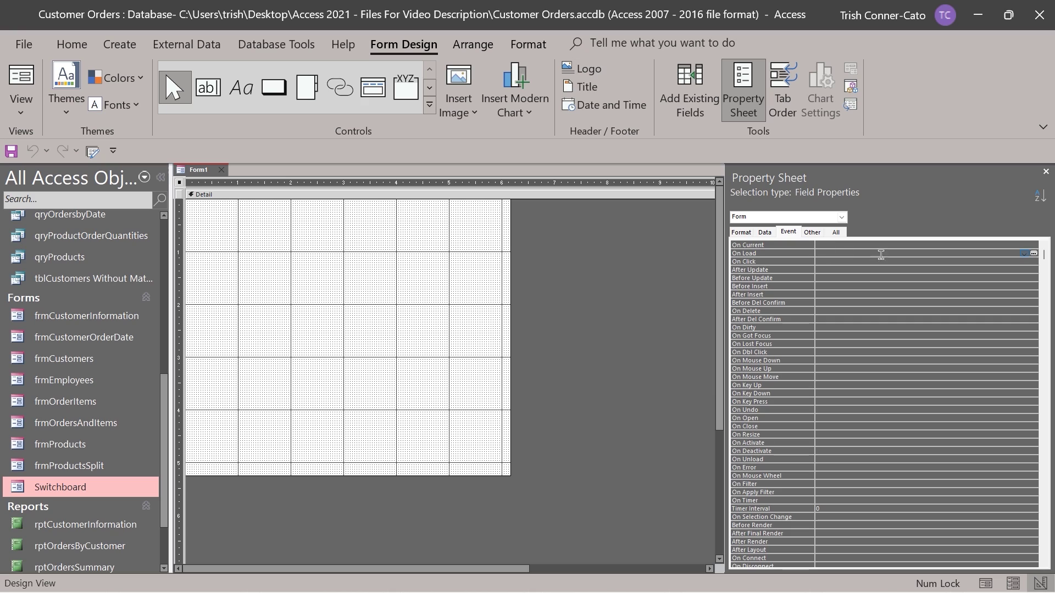
pyautogui.click(1034, 253)
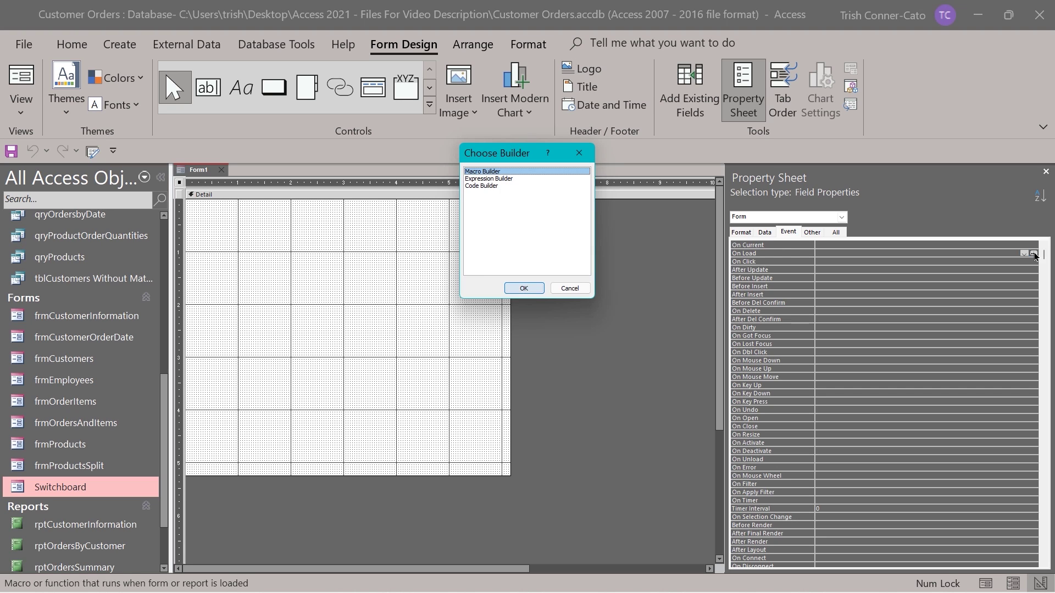
# Fill Form1's Form_Load with the first-name InputBox and Welcome MsgBox code, then save
pyautogui.doubleClick(477, 186)
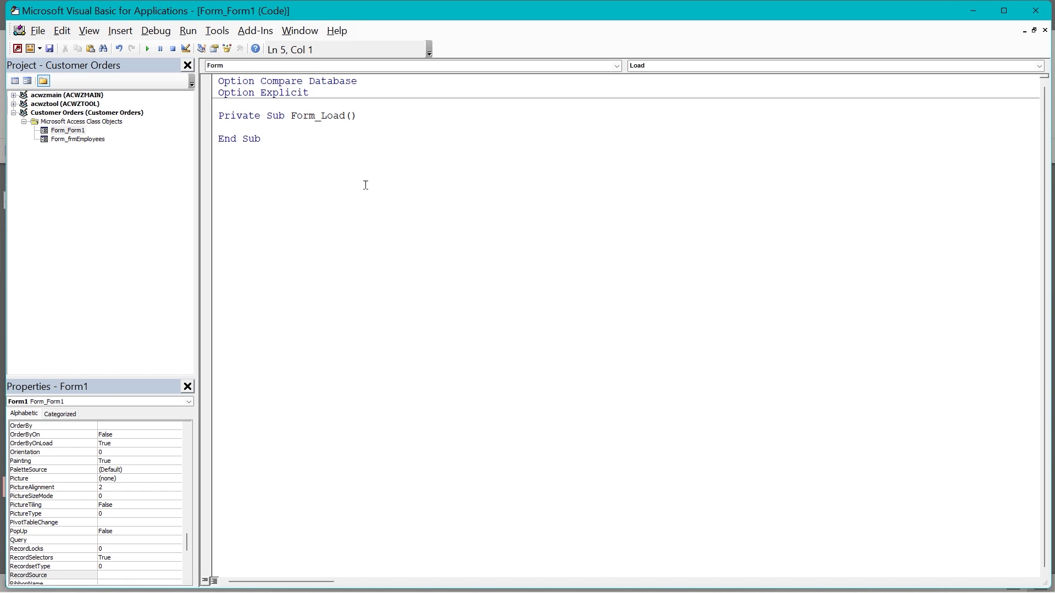
pyautogui.press('Return')
pyautogui.hotkey('ctrl', 'v')
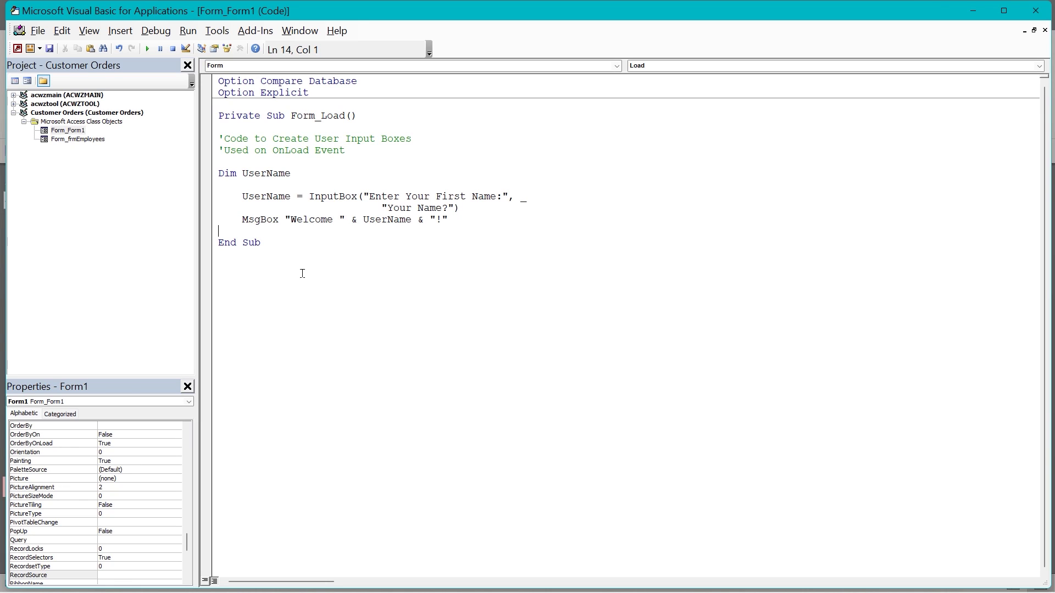
pyautogui.click(50, 50)
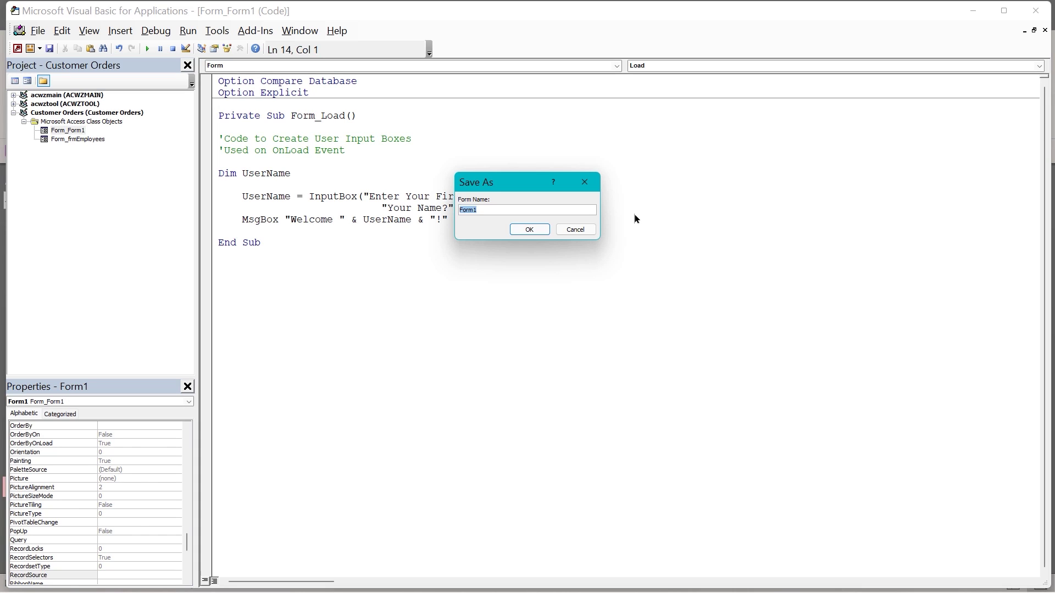
# Save the form as frmWelcome, close the VBA editor, and close the form
pyautogui.write('frmWelcome')
pyautogui.click(530, 229)
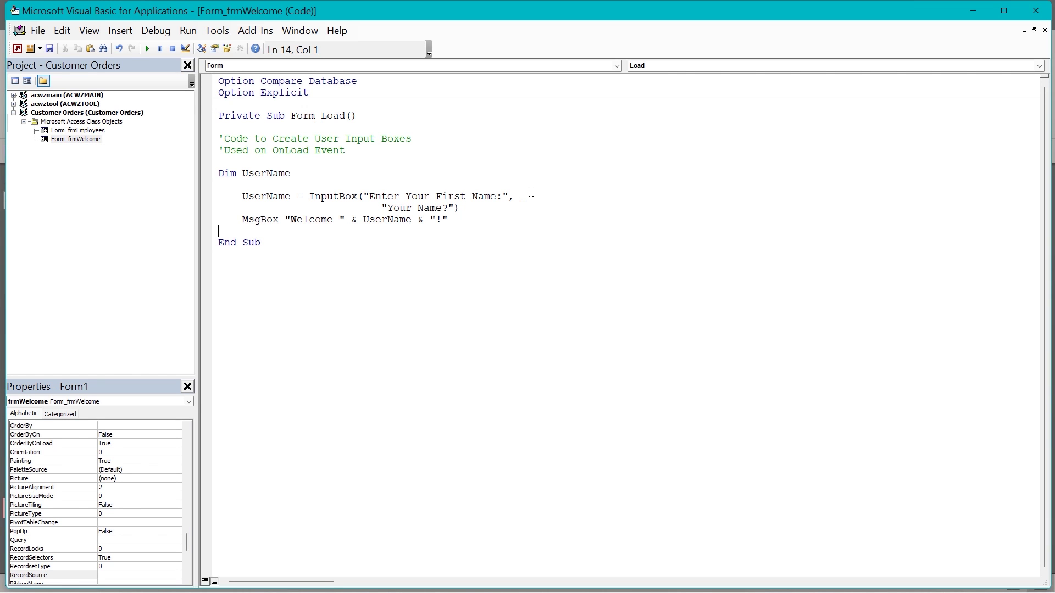
pyautogui.click(1034, 12)
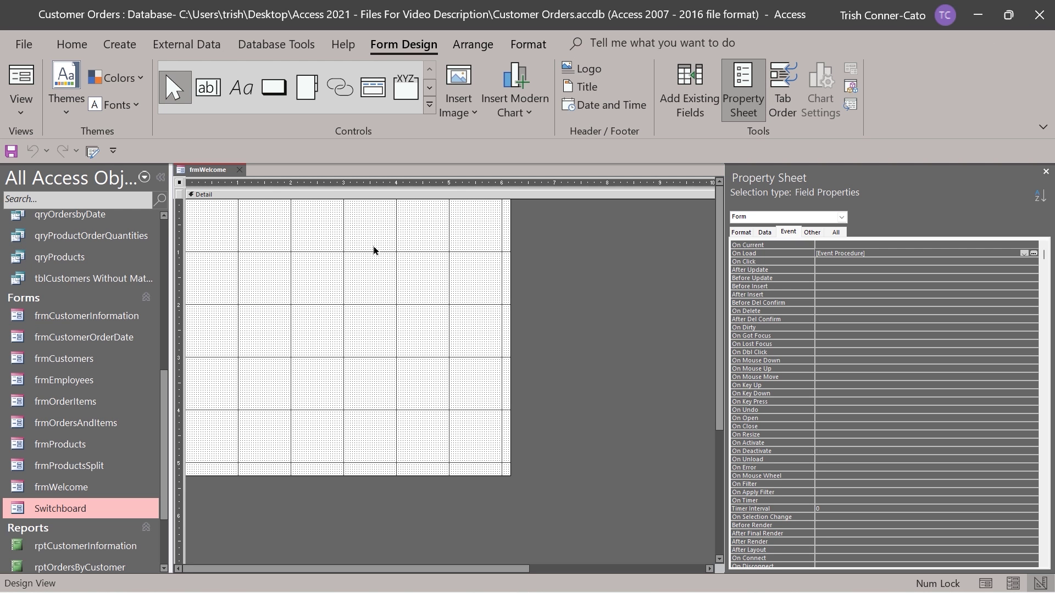
pyautogui.rightClick(201, 170)
pyautogui.click(240, 180)
pyautogui.rightClick(208, 171)
pyautogui.click(254, 204)
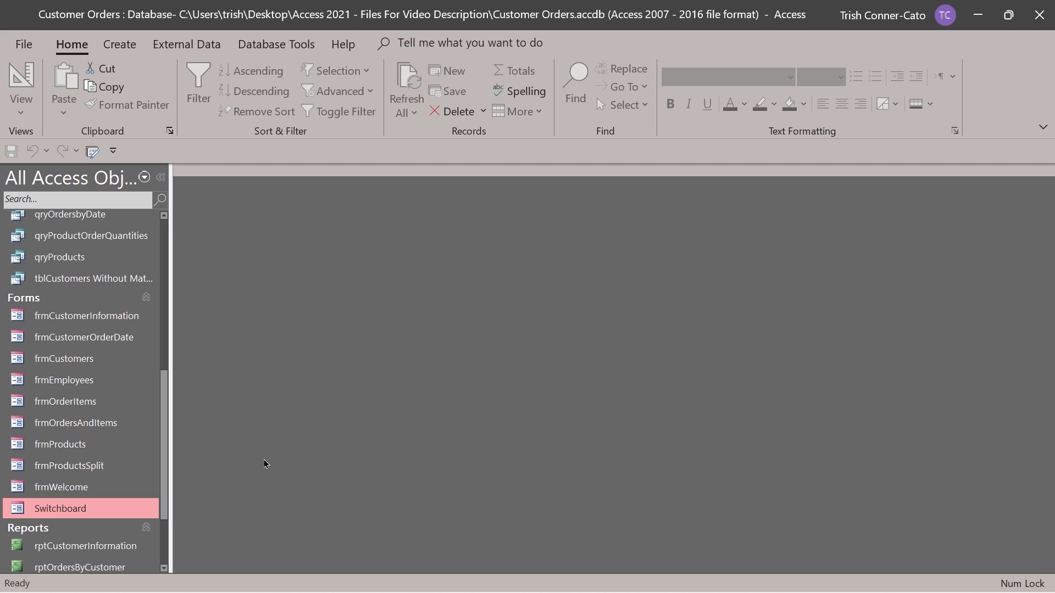
# Test frmWelcome with a first name, dismiss its greeting, close it, and return to the notes
pyautogui.doubleClick(82, 493)
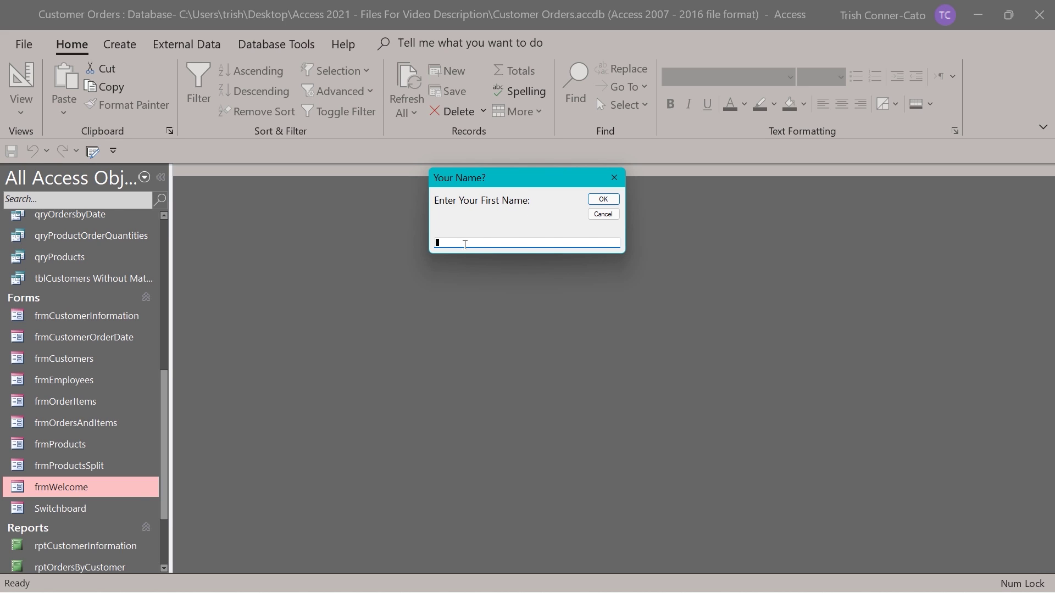
pyautogui.write('Trish')
pyautogui.press('Return')
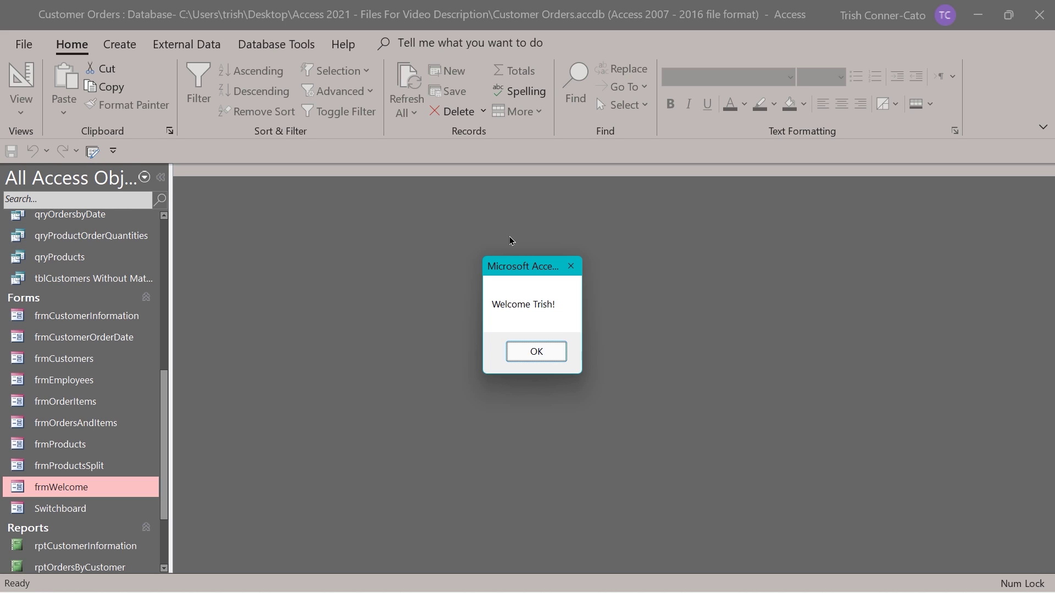
pyautogui.click(543, 354)
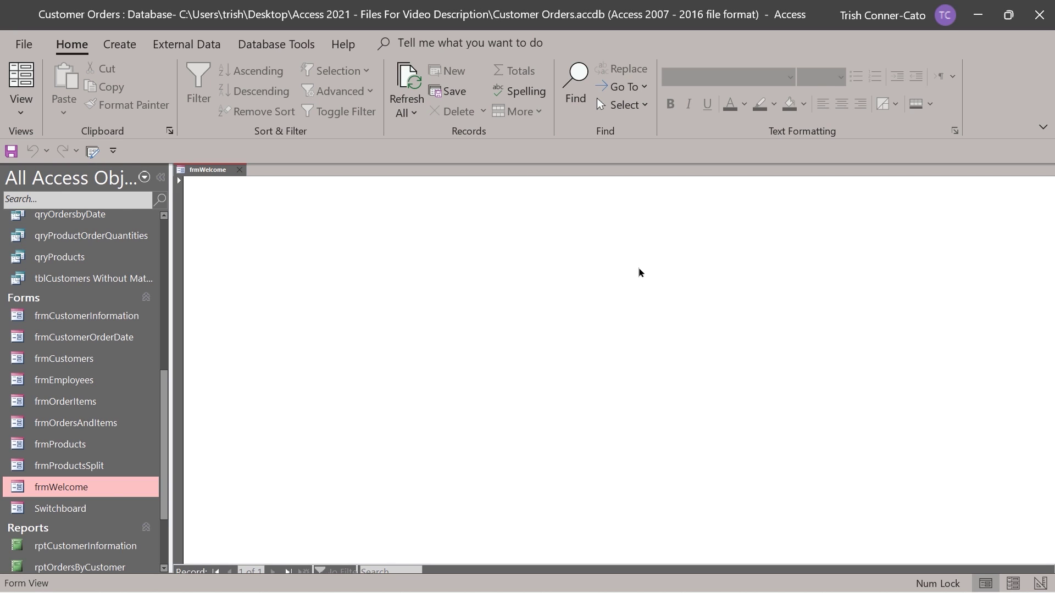
pyautogui.click(241, 175)
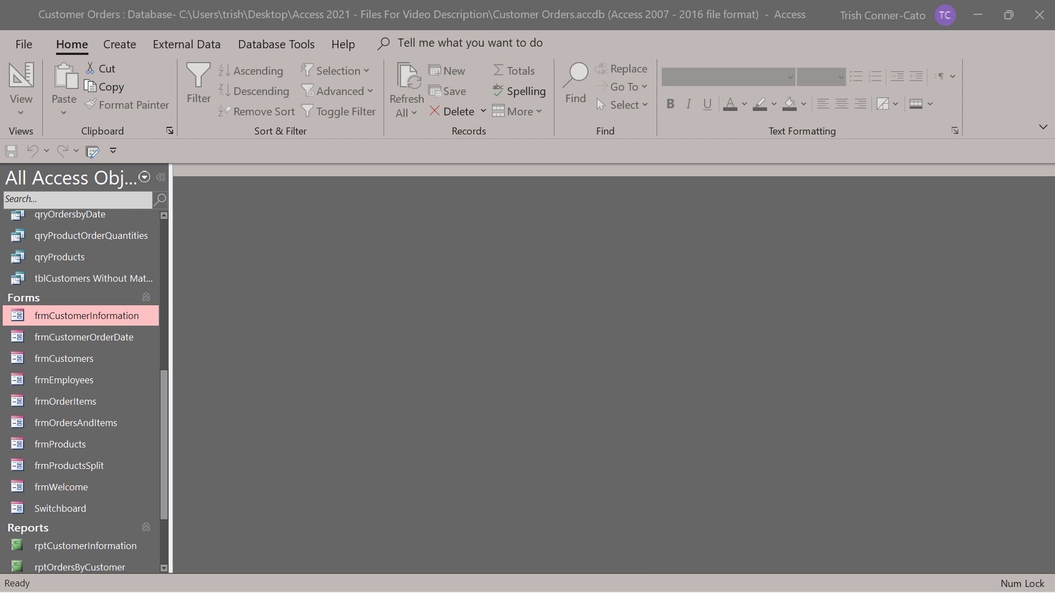
pyautogui.click(838, 580)
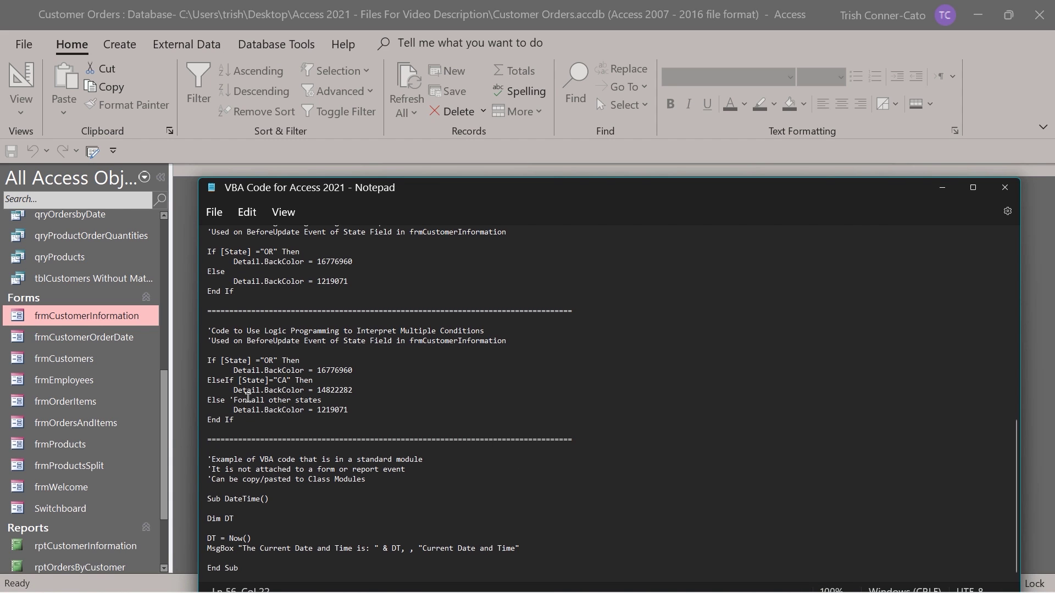
# Copy the one-condition State BackColor code from Notepad and minimize Notepad
pyautogui.scroll(5, 248, 397)
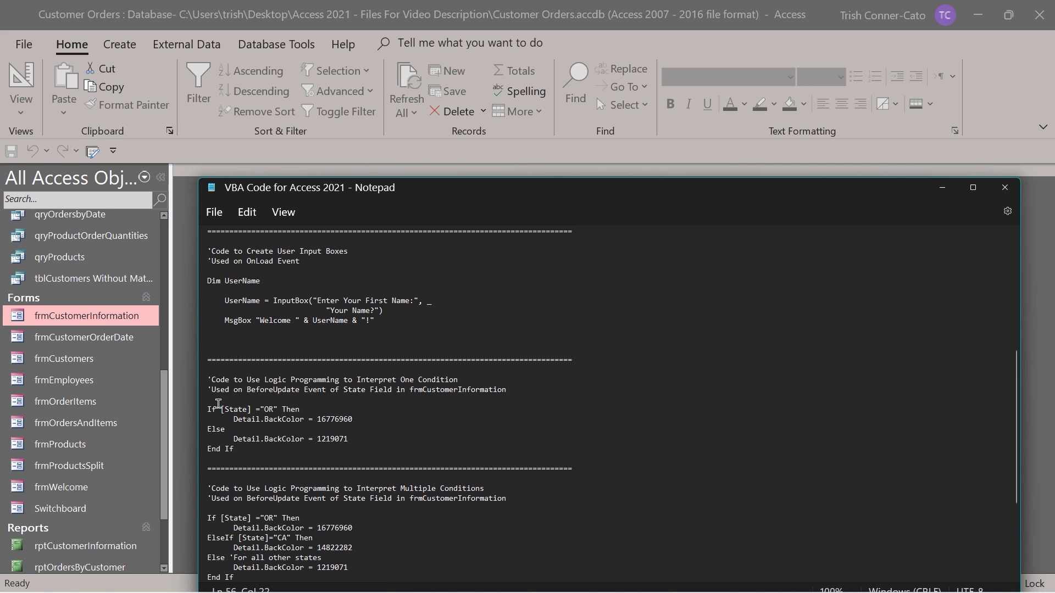
pyautogui.click(198, 381)
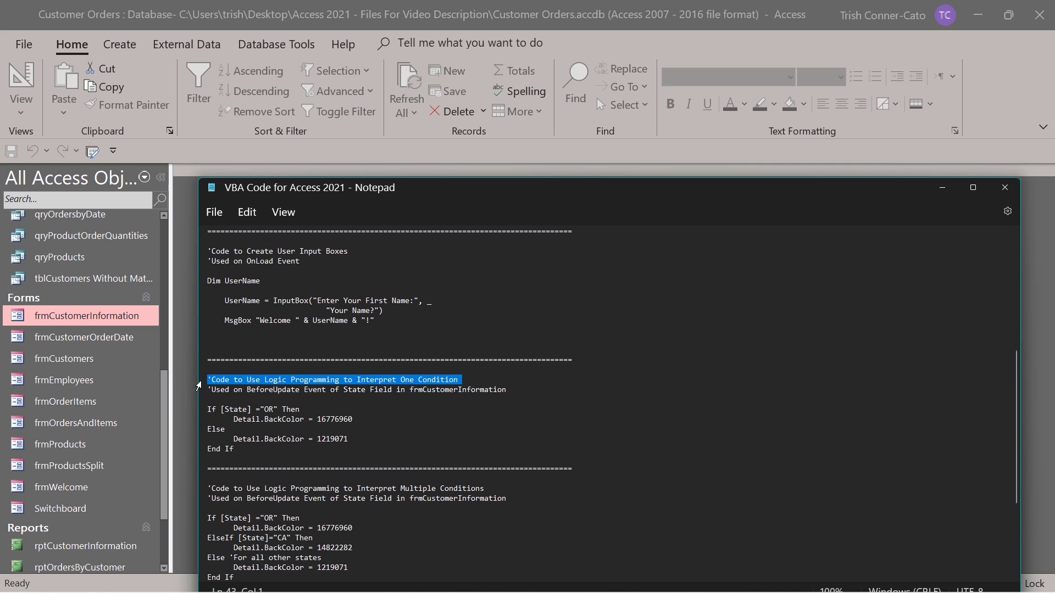
pyautogui.moveTo(199, 386); pyautogui.dragTo(222, 453)
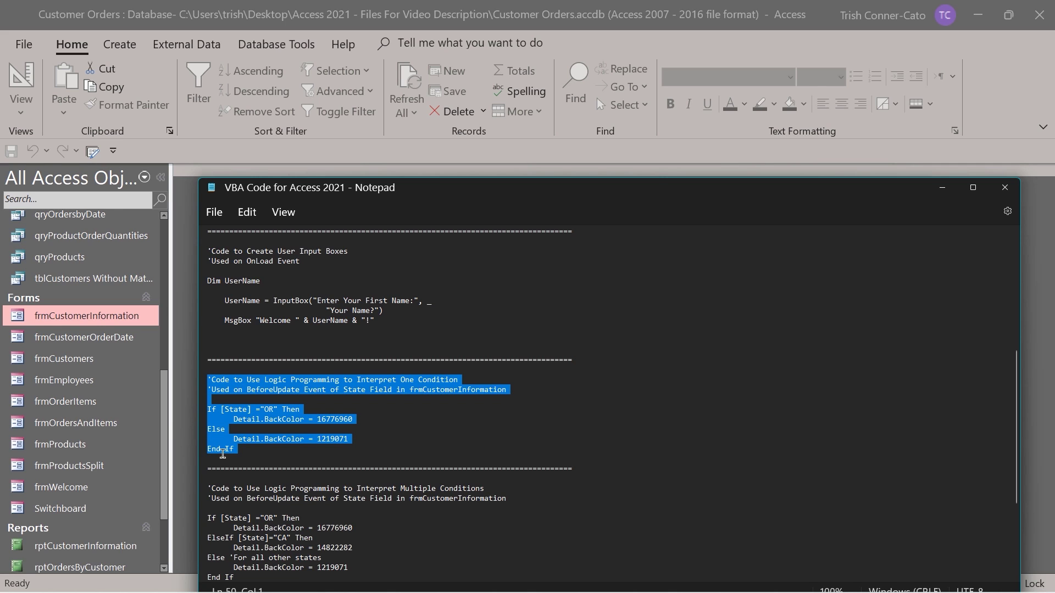
pyautogui.rightClick(281, 423)
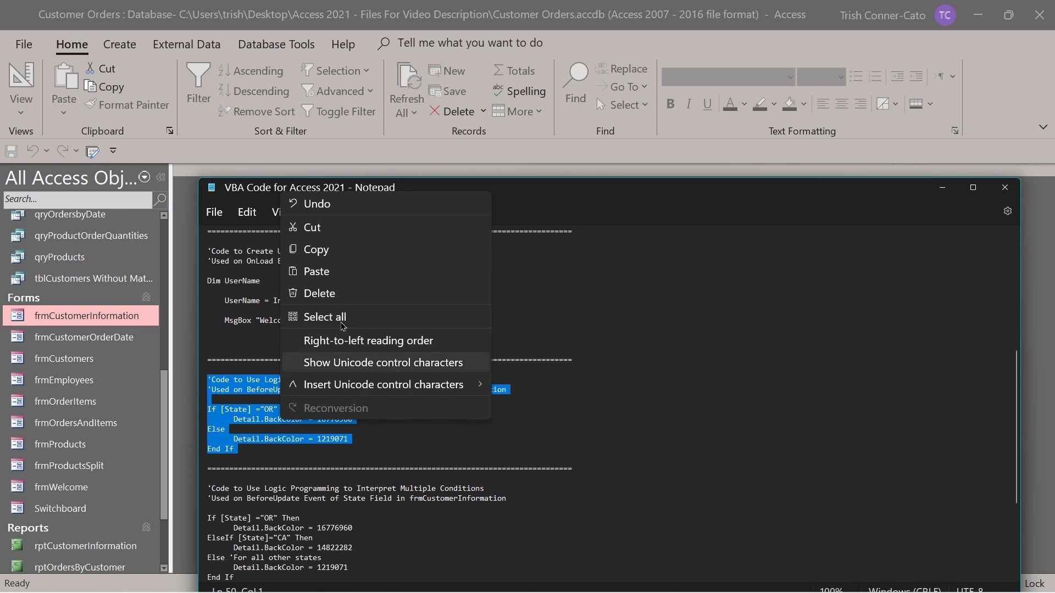
pyautogui.click(316, 249)
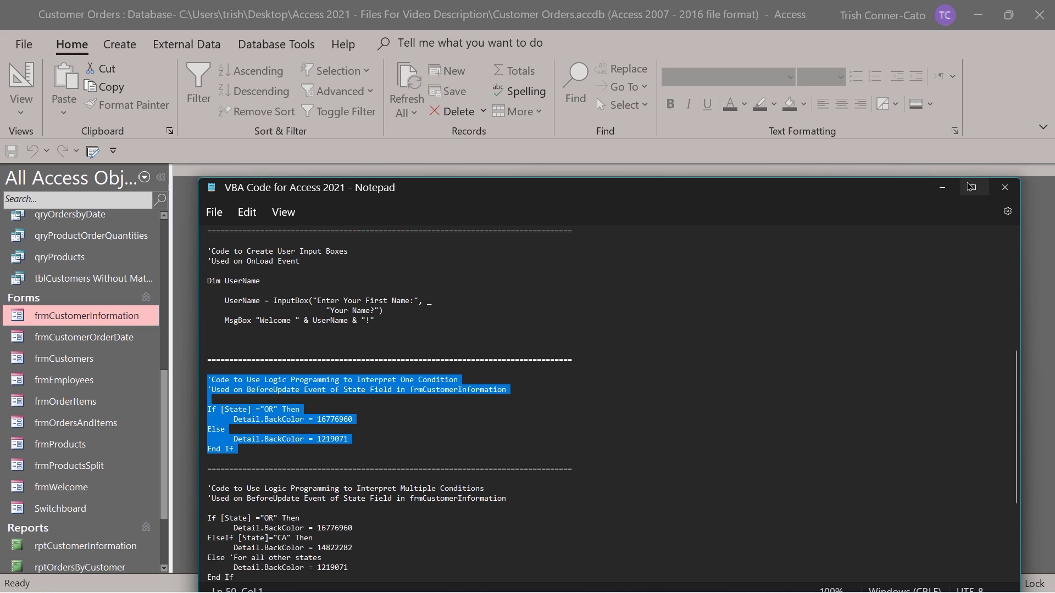
pyautogui.click(941, 188)
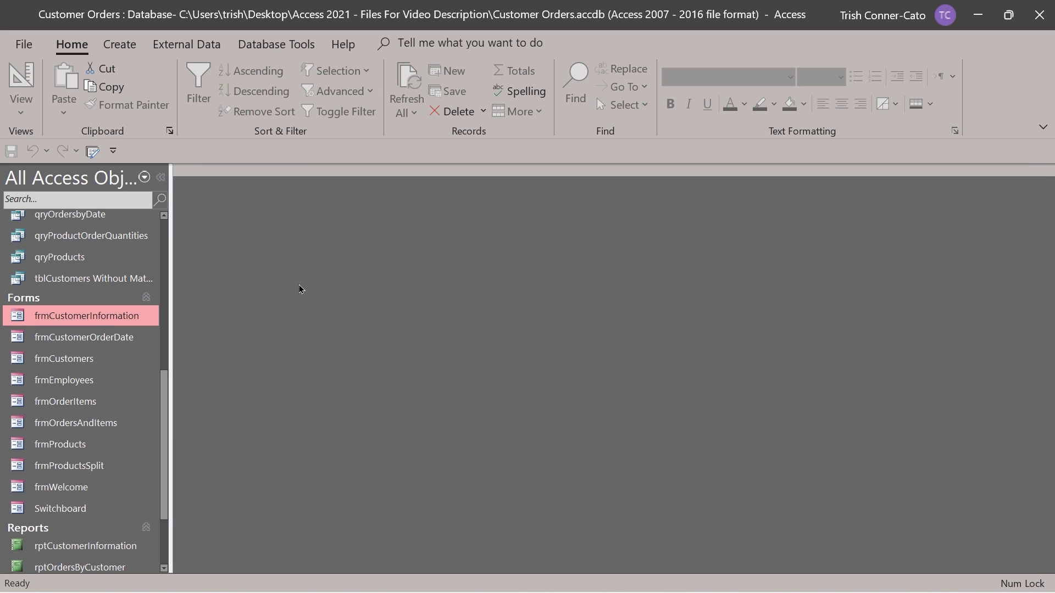
pyautogui.rightClick(112, 322)
# Open frmCustomerInformation in Design View and create a Code Builder procedure for State's Before Update event
pyautogui.click(159, 369)
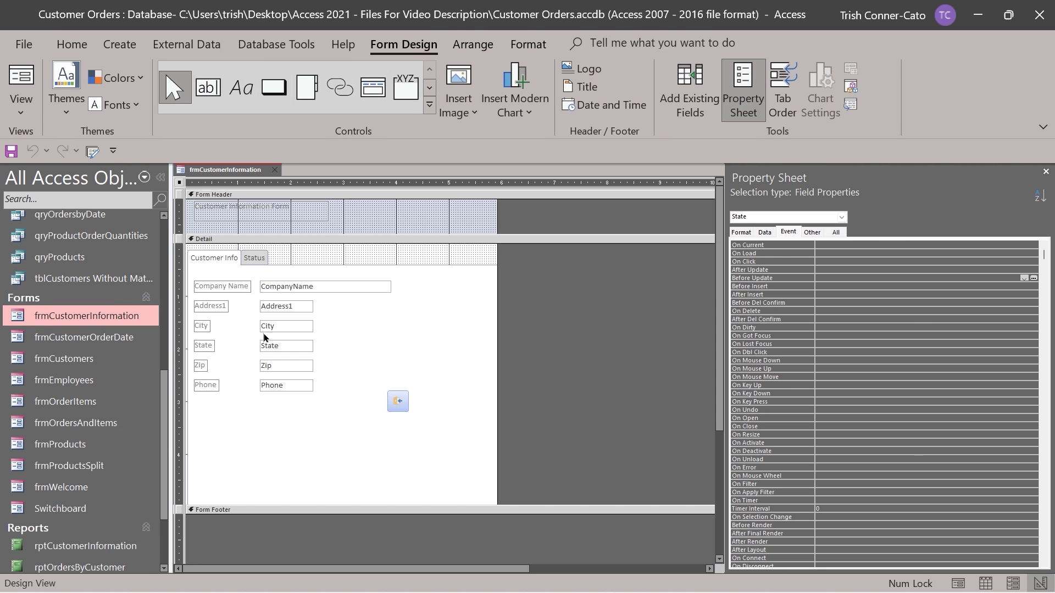
pyautogui.click(309, 346)
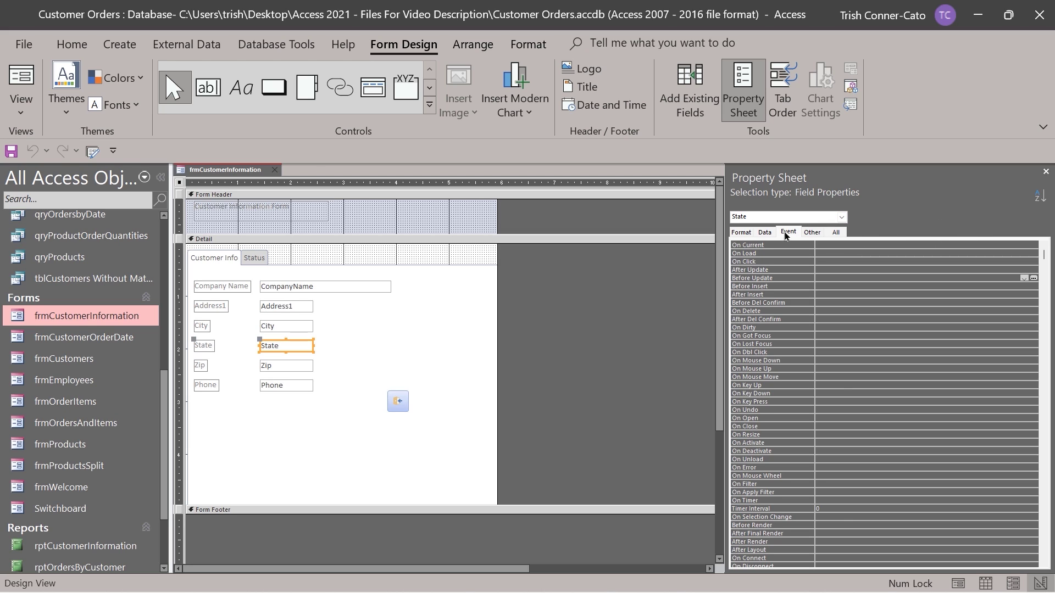
pyautogui.click(824, 278)
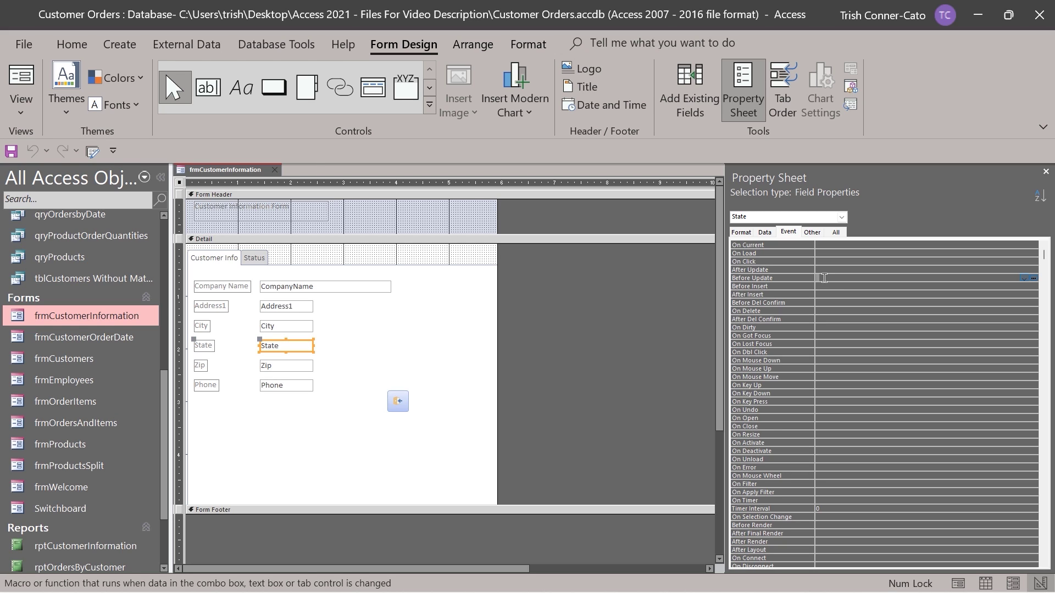
pyautogui.click(1033, 278)
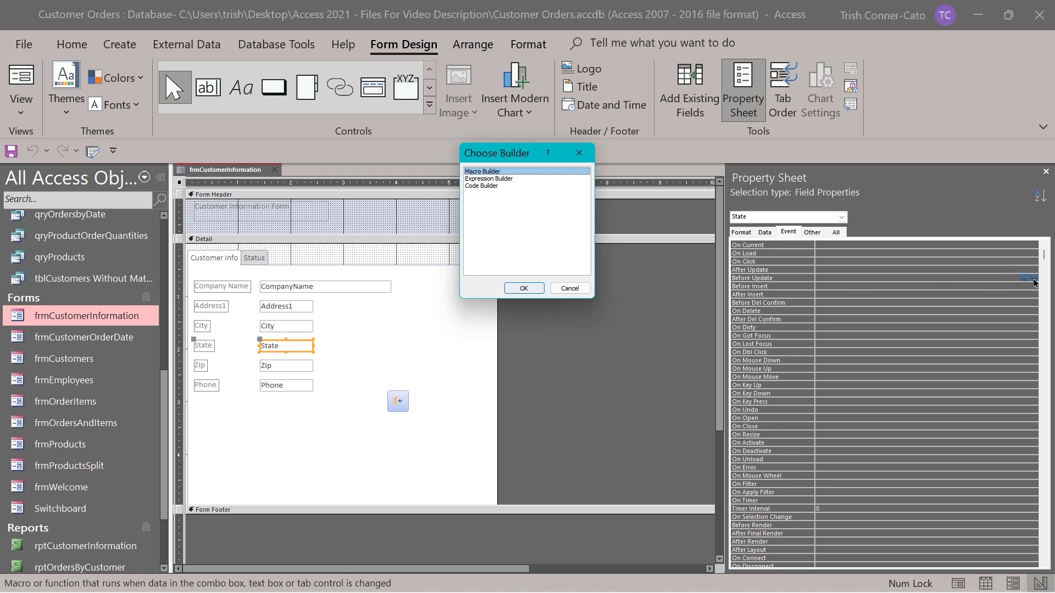
pyautogui.doubleClick(476, 186)
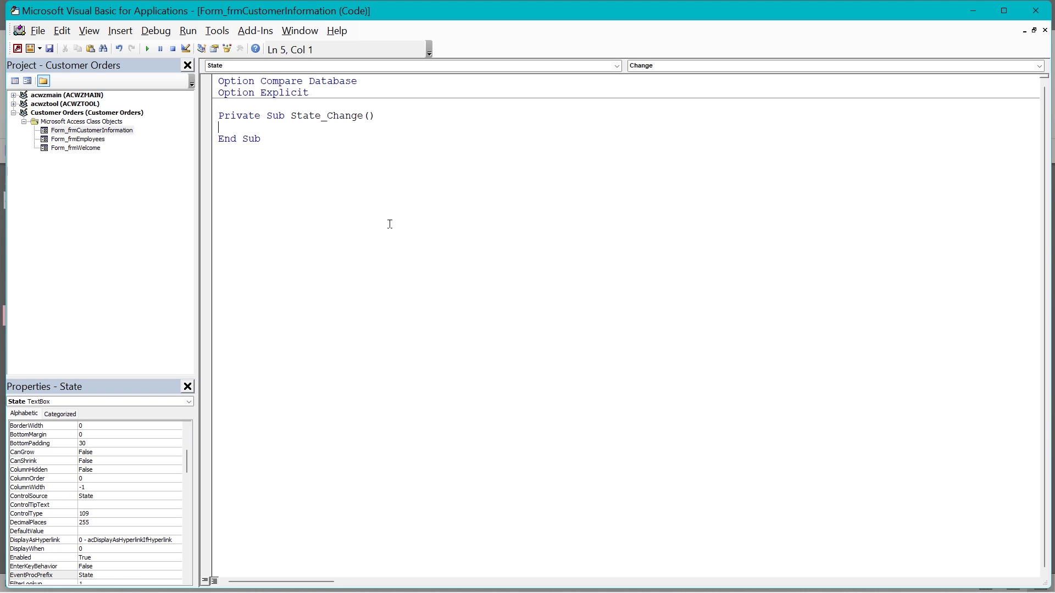
# Paste the If/Else code (OR gives 16776960, otherwise 1219071) into the State procedure and close VBA
pyautogui.press('Return')
pyautogui.hotkey('ctrl', 'v')
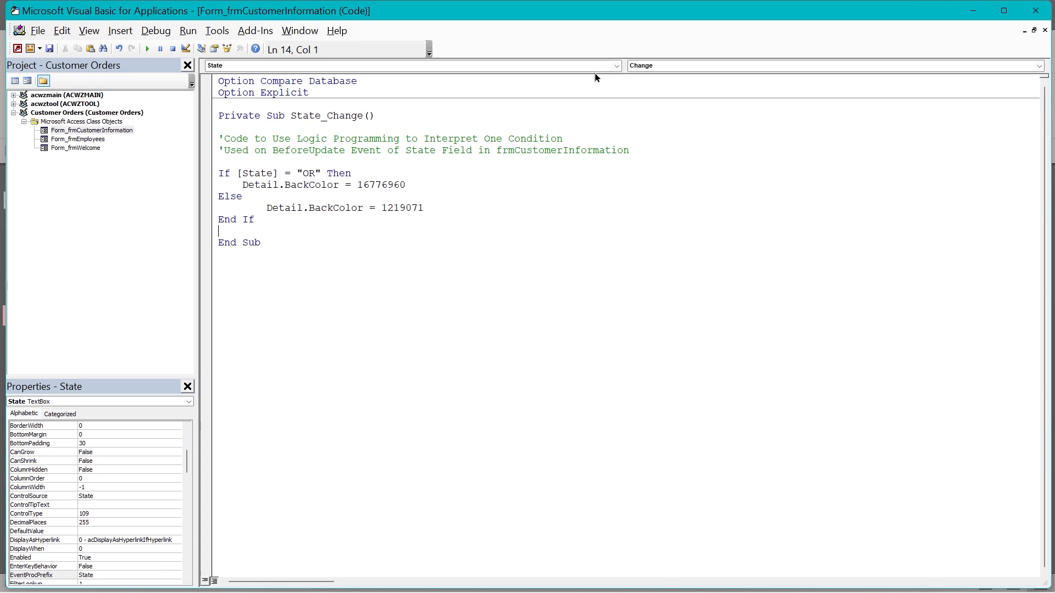
pyautogui.click(1038, 16)
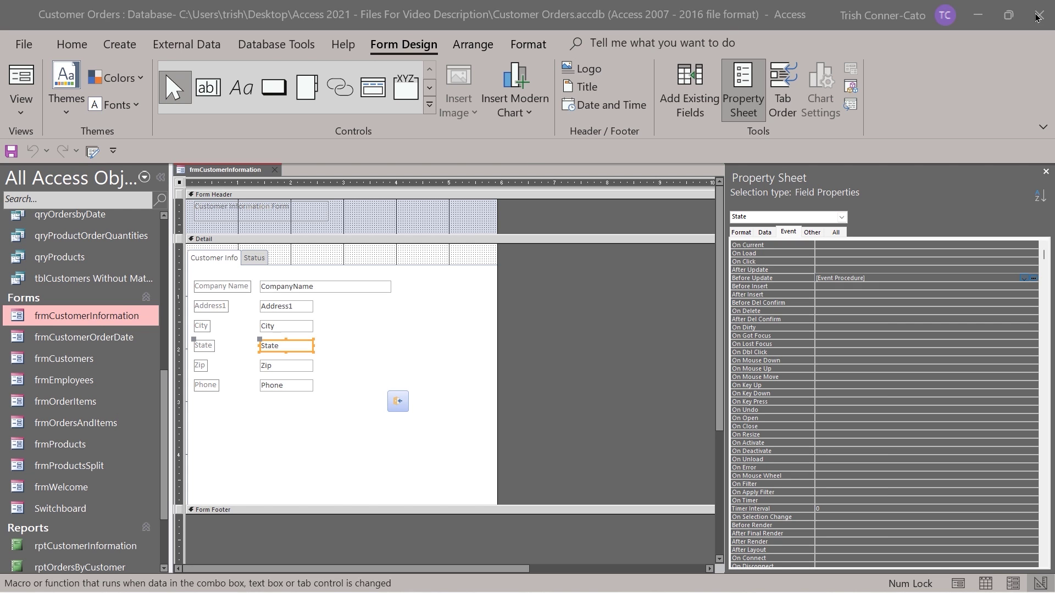
# Save frmCustomerInformation and switch it to Form View
pyautogui.rightClick(241, 170)
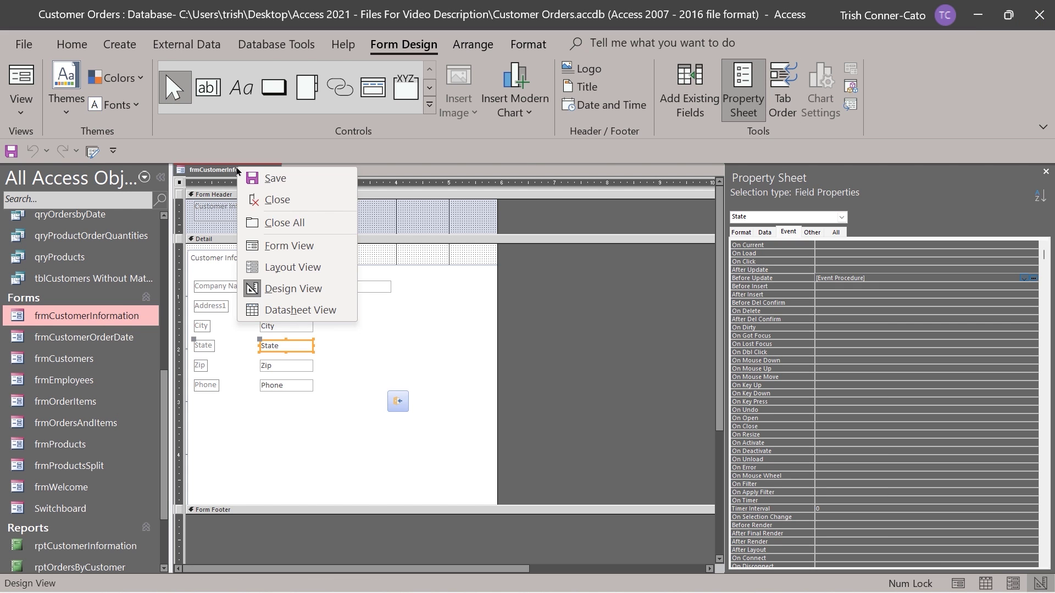
pyautogui.click(275, 179)
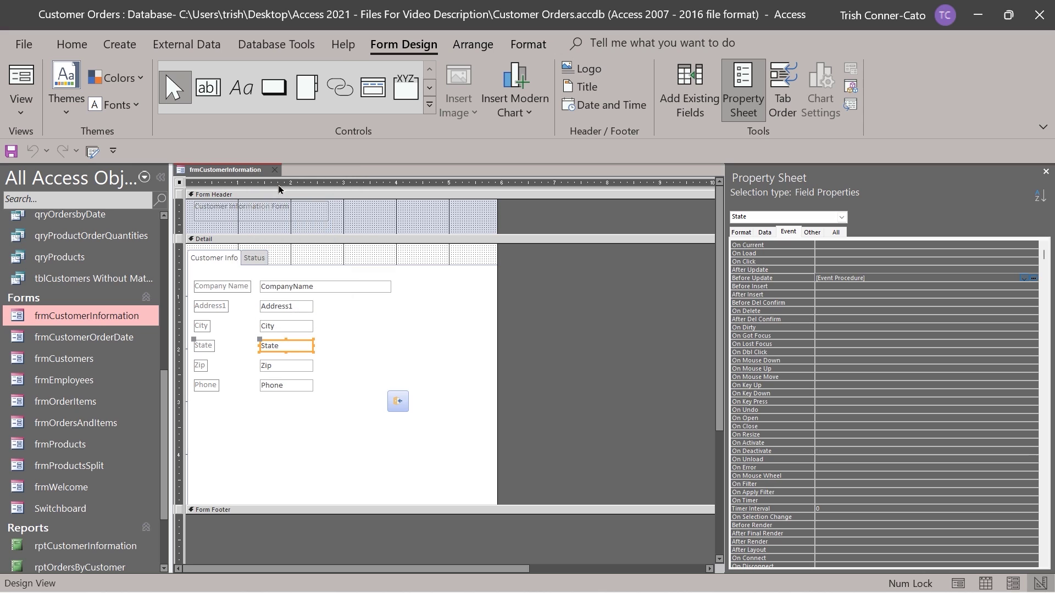
pyautogui.rightClick(255, 171)
pyautogui.click(290, 248)
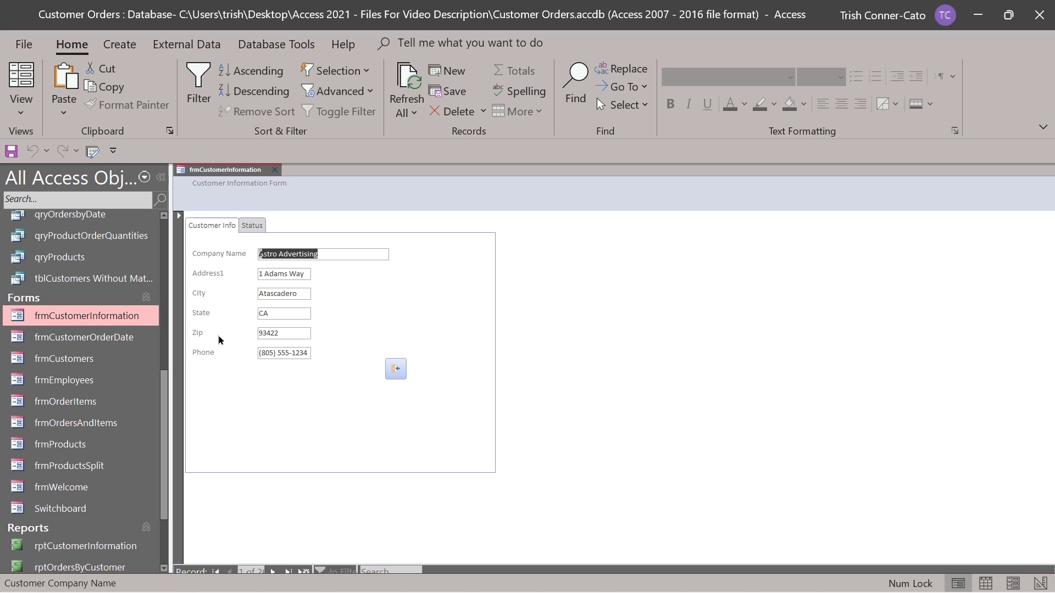
# Change State from CA to 'or' to see the orange background, then close the form
pyautogui.click(243, 312)
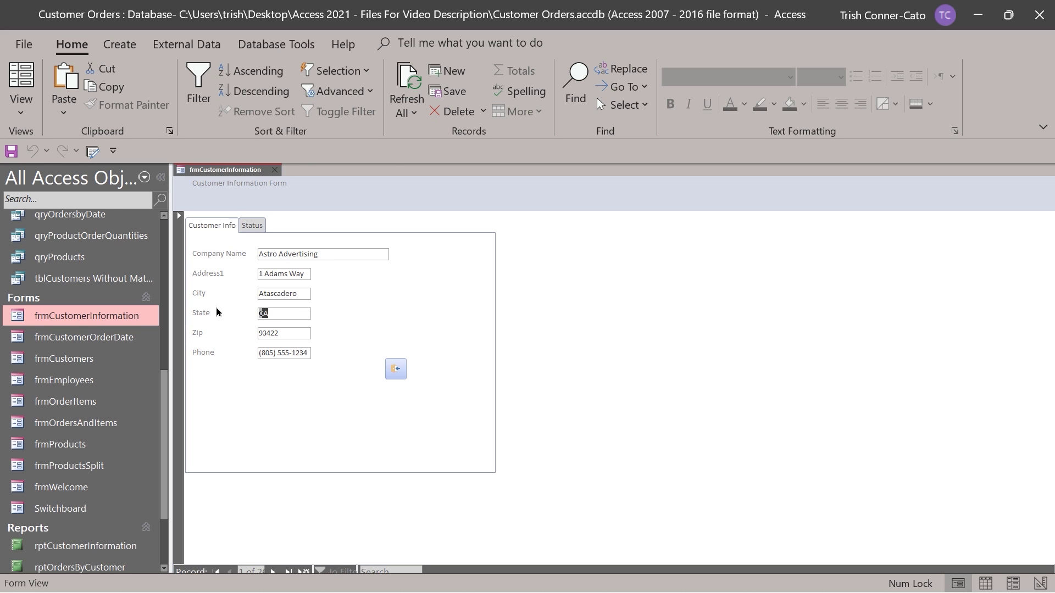
pyautogui.write('or')
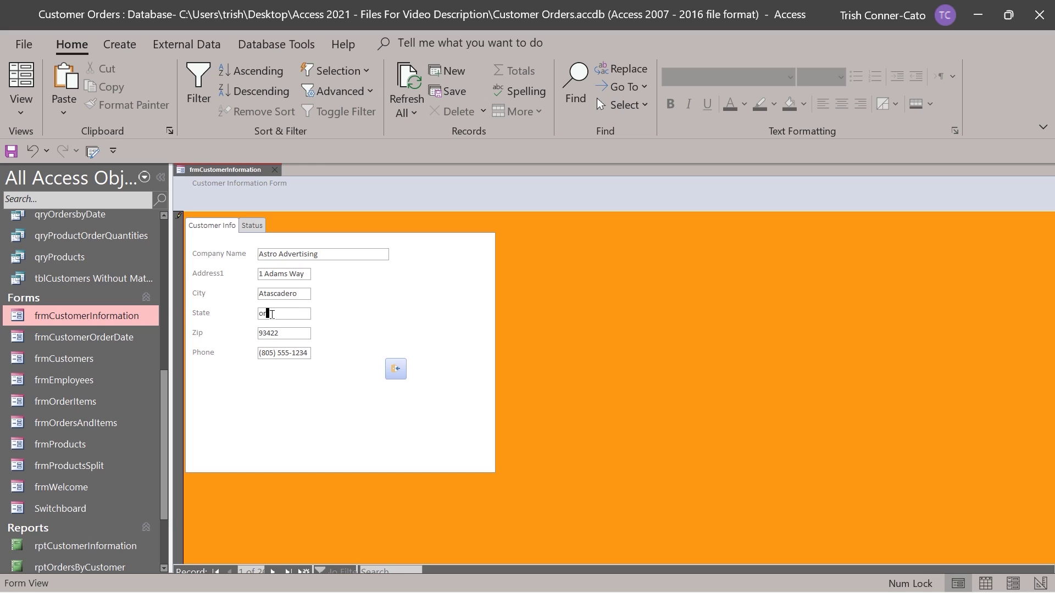
pyautogui.moveTo(268, 313); pyautogui.dragTo(251, 310)
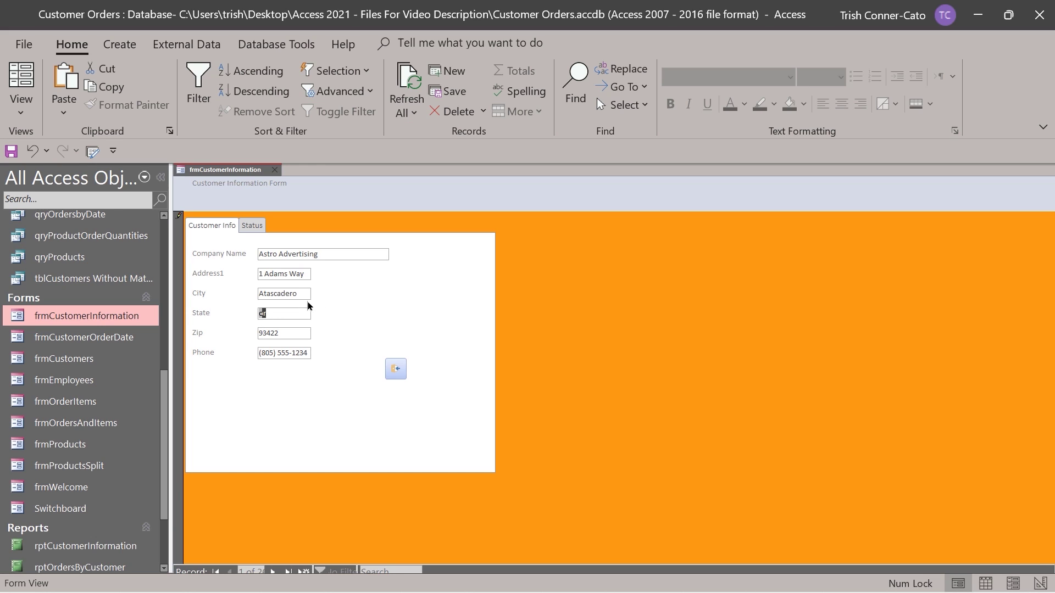
pyautogui.click(274, 170)
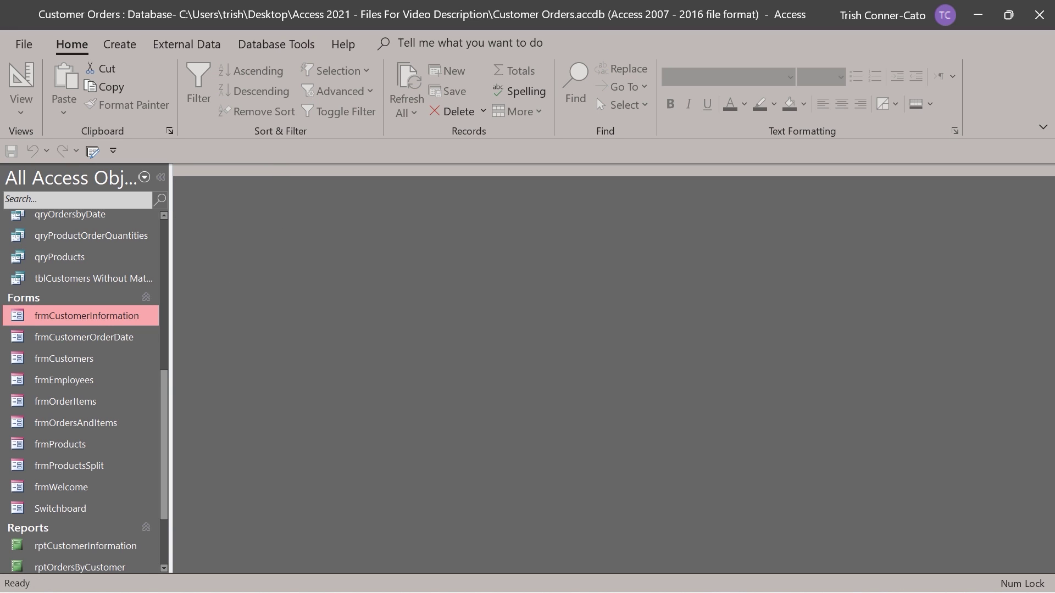
# Copy the multiple-conditions If/ElseIf/Else State code from Notepad and close Notepad
pyautogui.moveTo(864, 579)
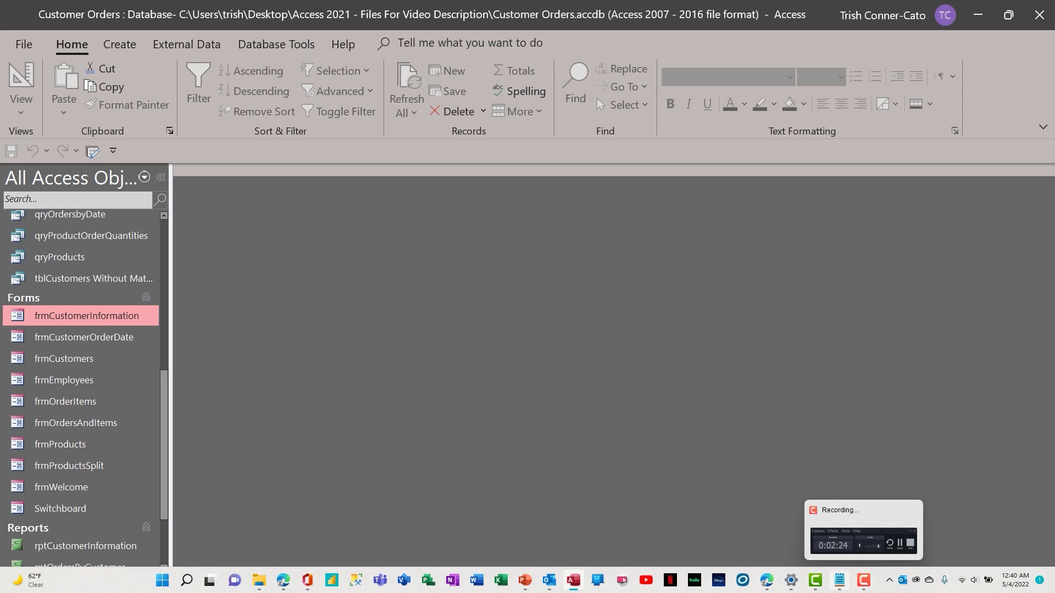
pyautogui.click(839, 579)
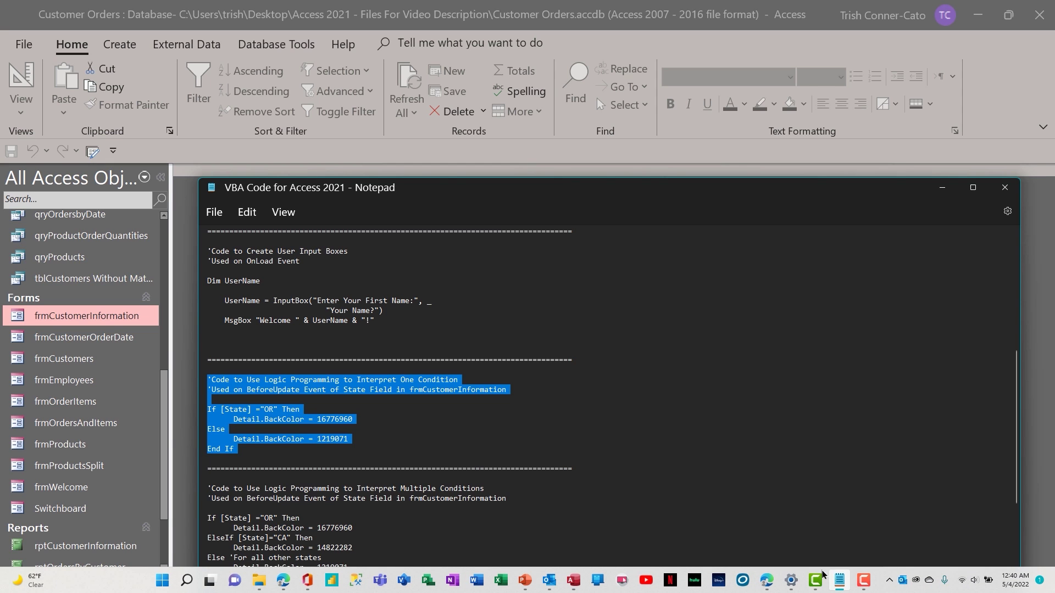
pyautogui.scroll(-3, 339, 449)
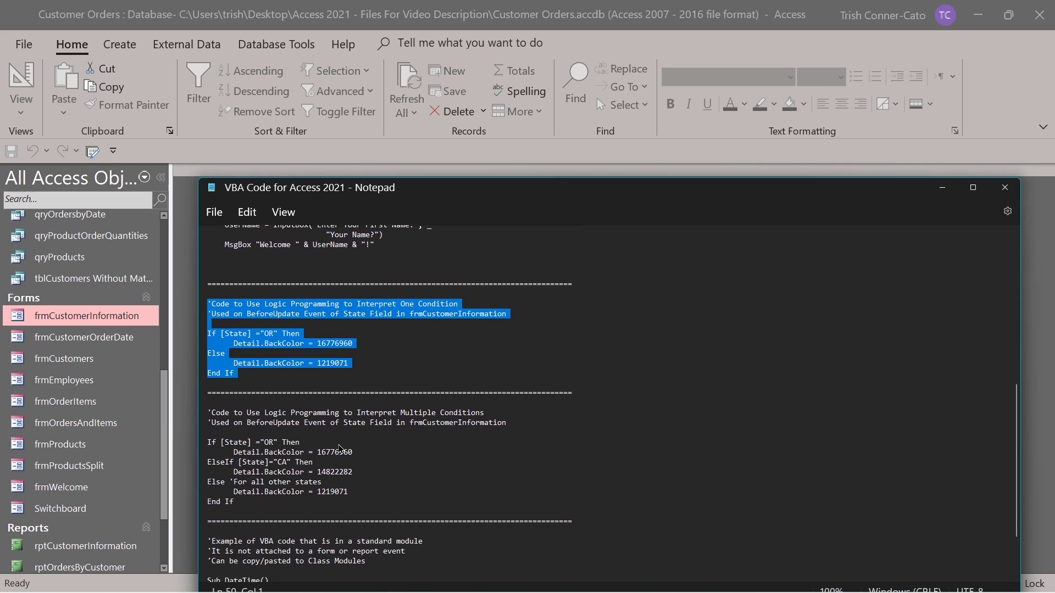
pyautogui.scroll(-2, 339, 449)
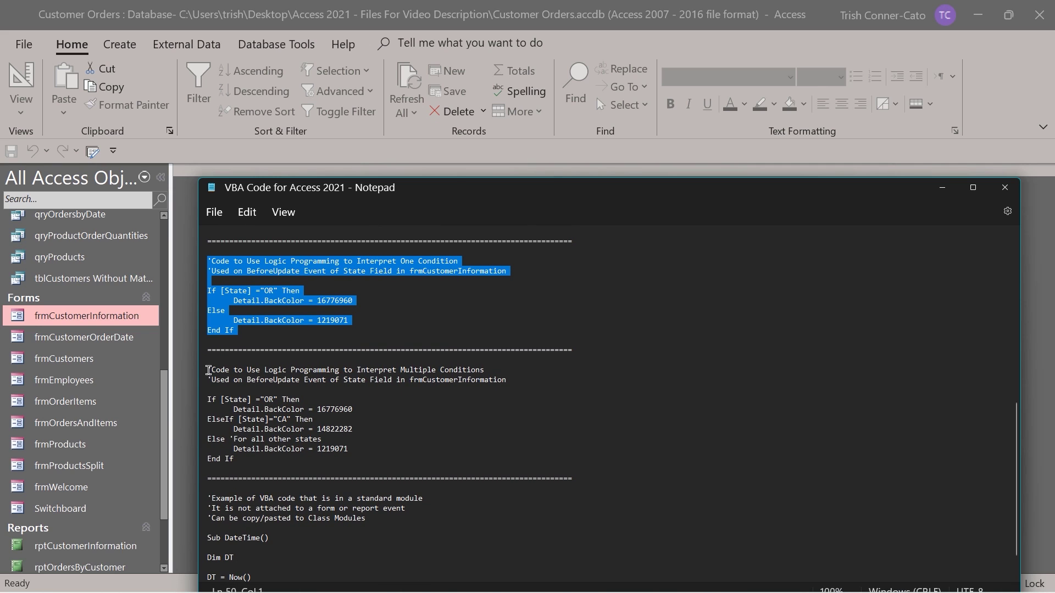
pyautogui.moveTo(200, 371); pyautogui.dragTo(192, 461)
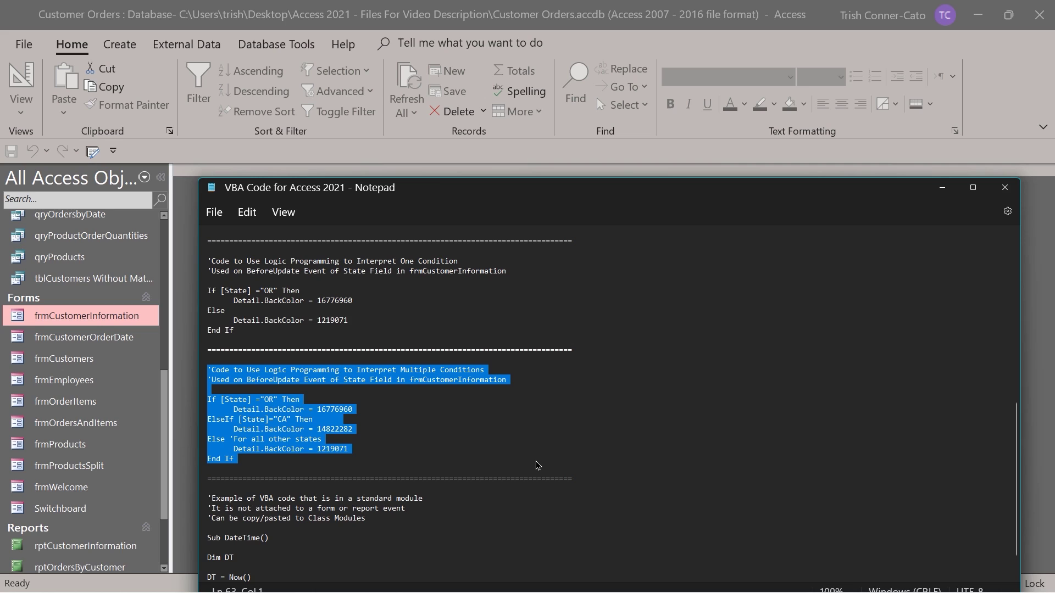
pyautogui.rightClick(296, 421)
pyautogui.click(332, 249)
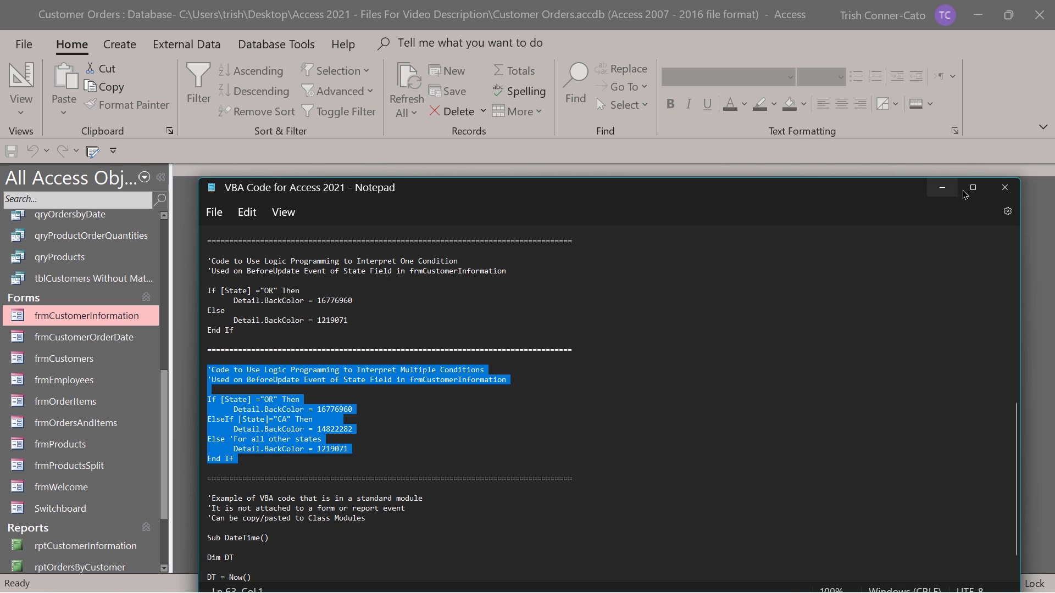
pyautogui.click(1006, 189)
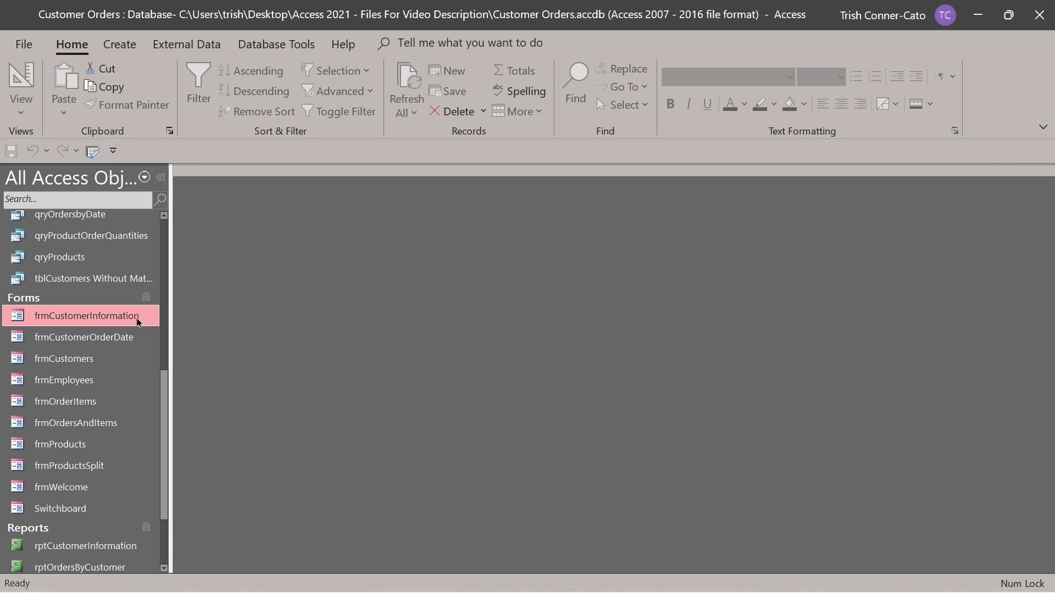
# Open frmCustomerInformation in Design View, set State's Before Update to [Event Procedure], and open its code
pyautogui.rightClick(116, 322)
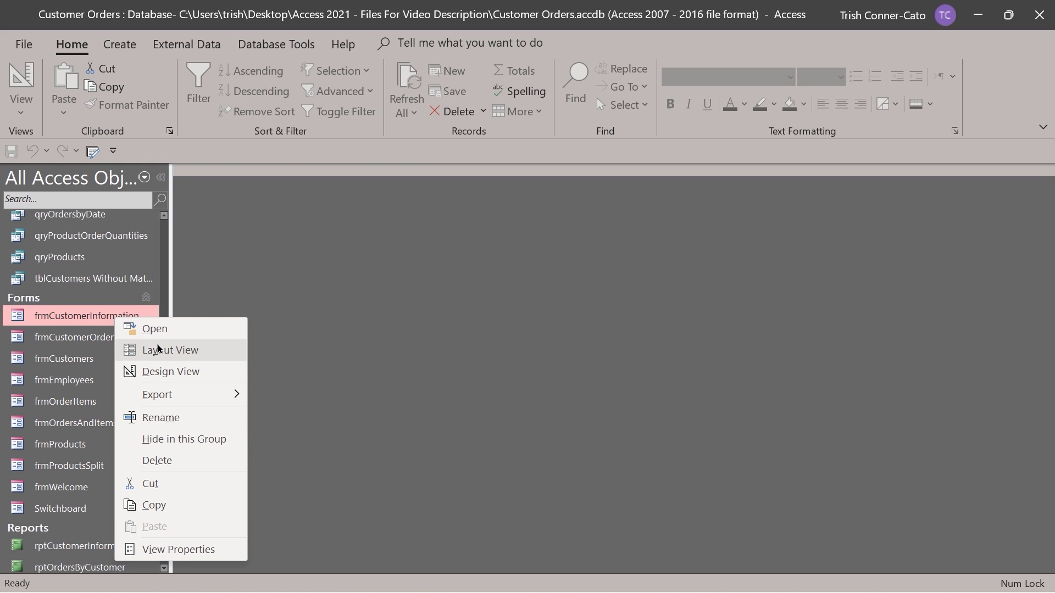
pyautogui.click(182, 378)
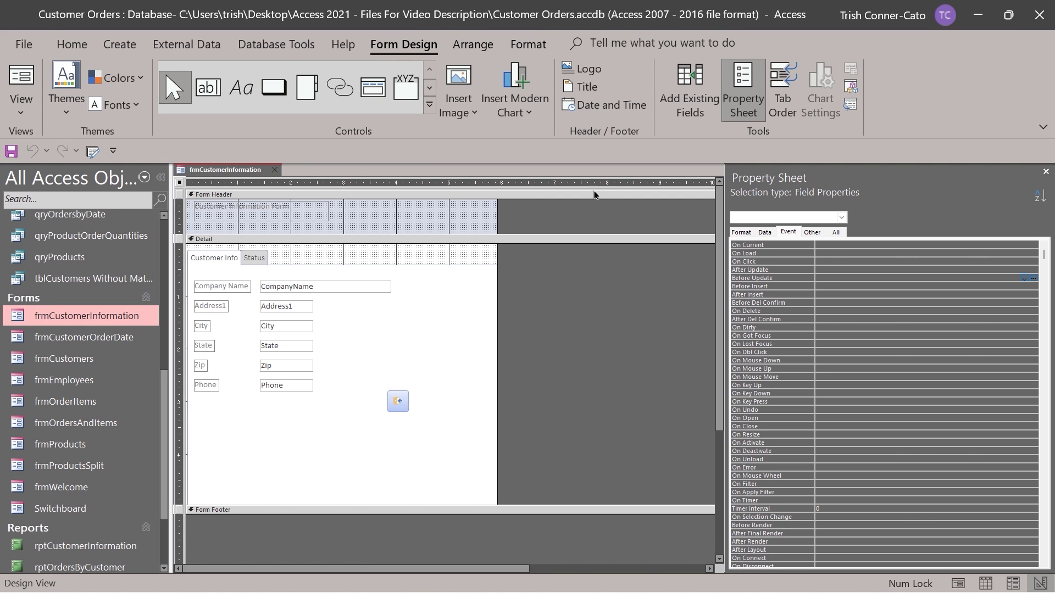
pyautogui.click(289, 344)
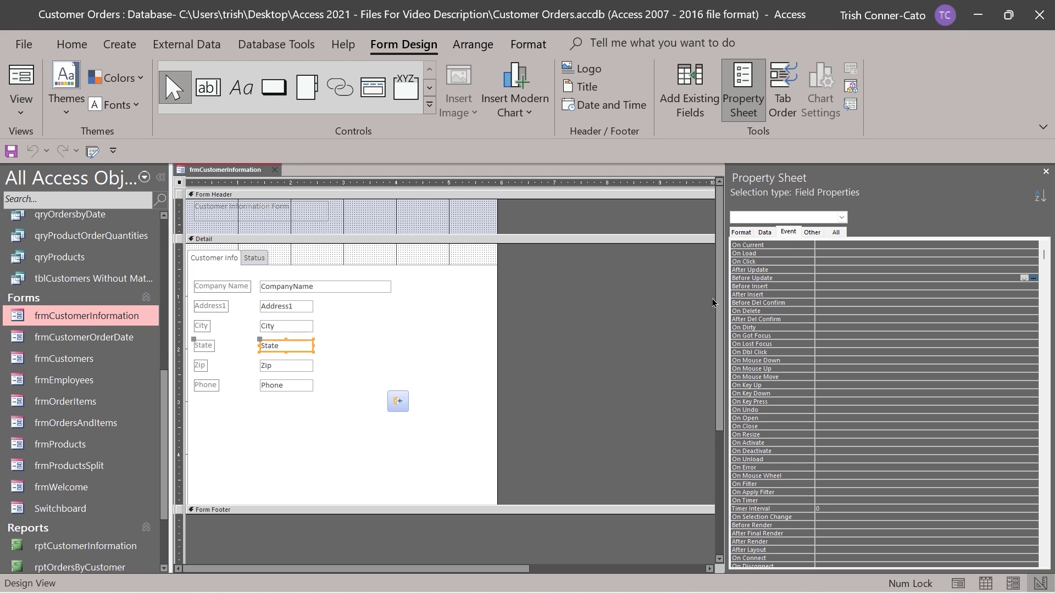
pyautogui.click(826, 278)
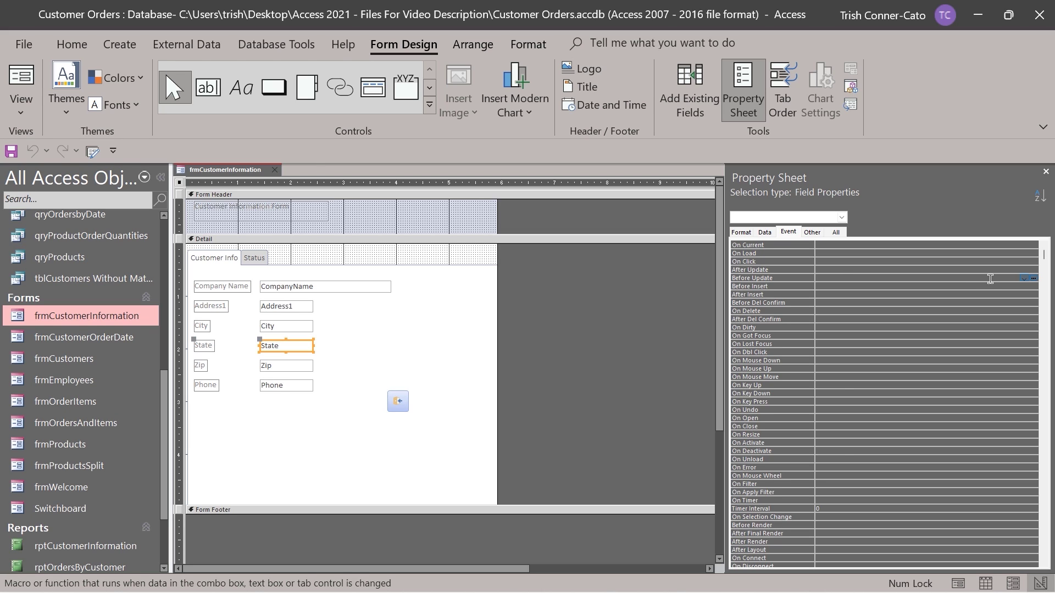
pyautogui.click(1024, 278)
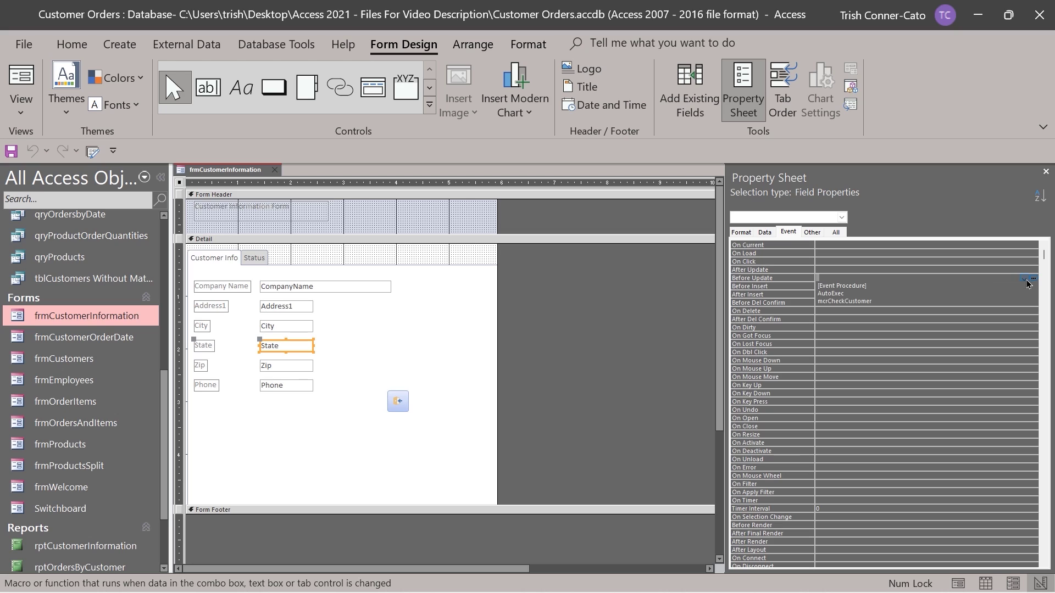
pyautogui.click(860, 286)
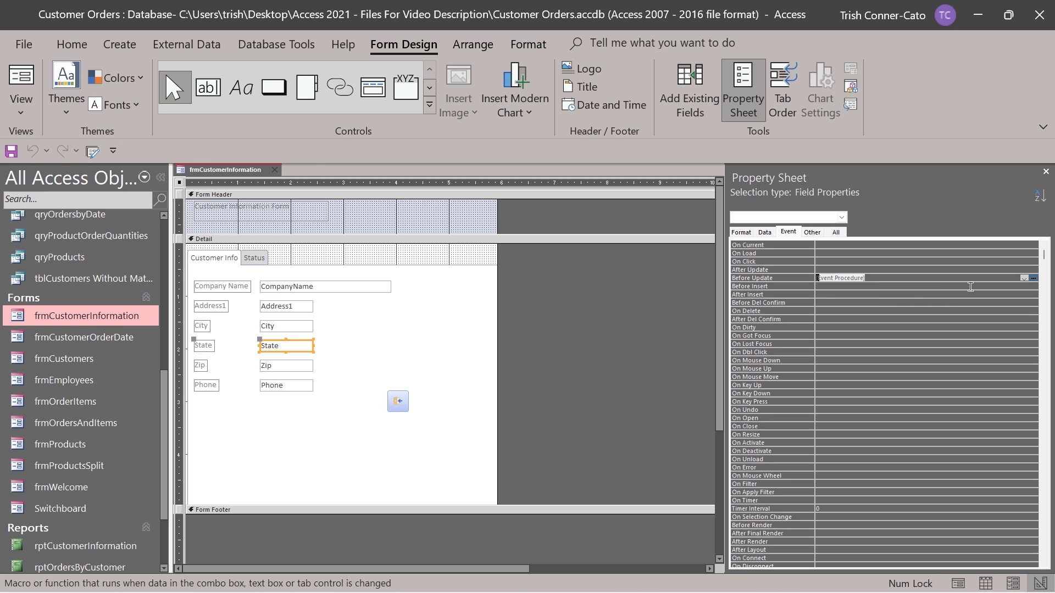
pyautogui.click(1033, 279)
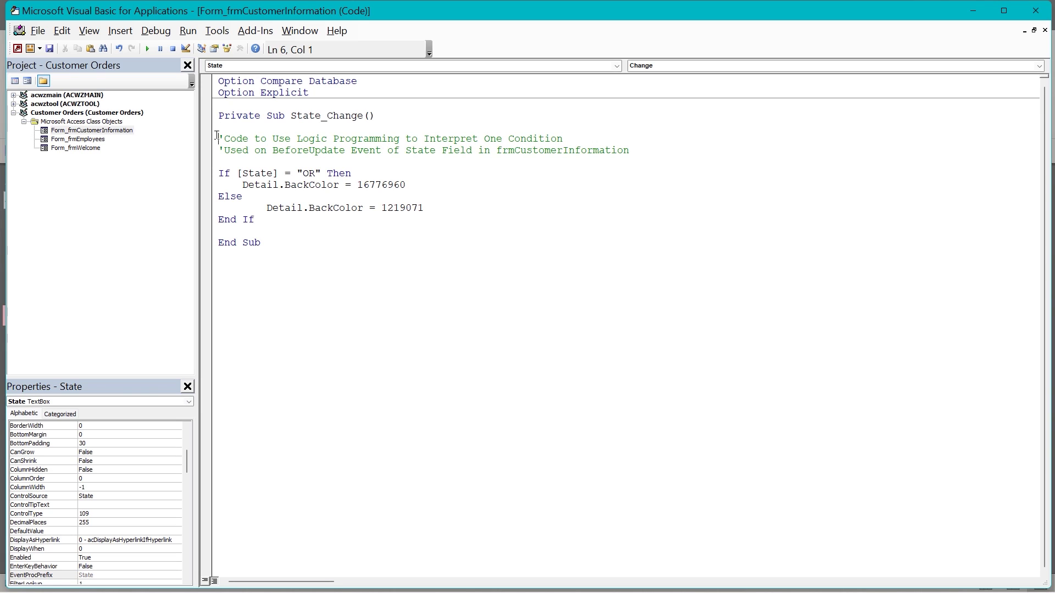
# Replace the single-condition block with the If/ElseIf/Else code (CA gives 14822282) and close VBA
pyautogui.moveTo(217, 135); pyautogui.dragTo(304, 227)
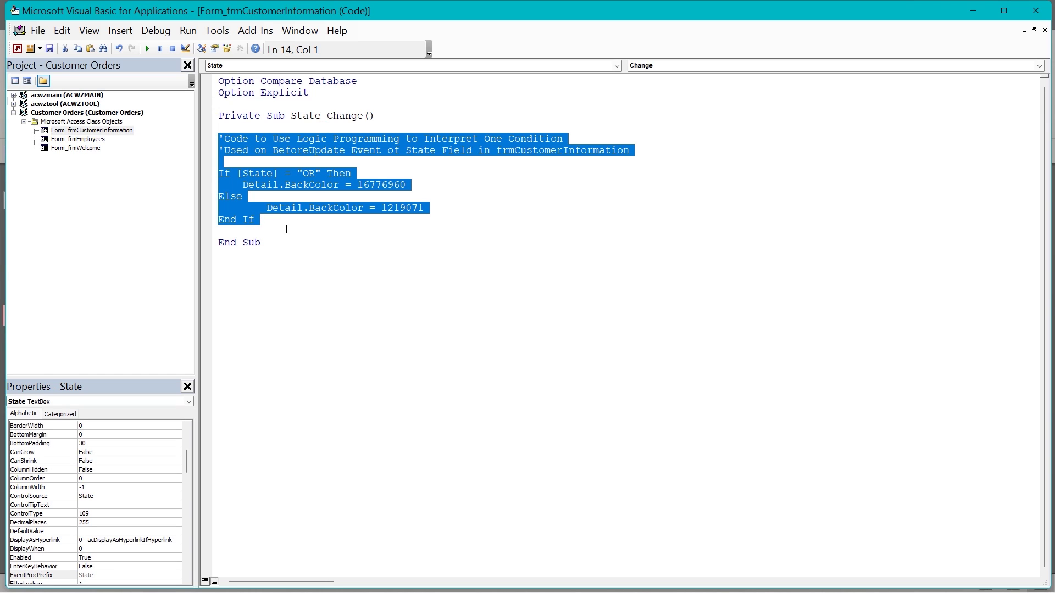
pyautogui.hotkey('ctrl', 'v')
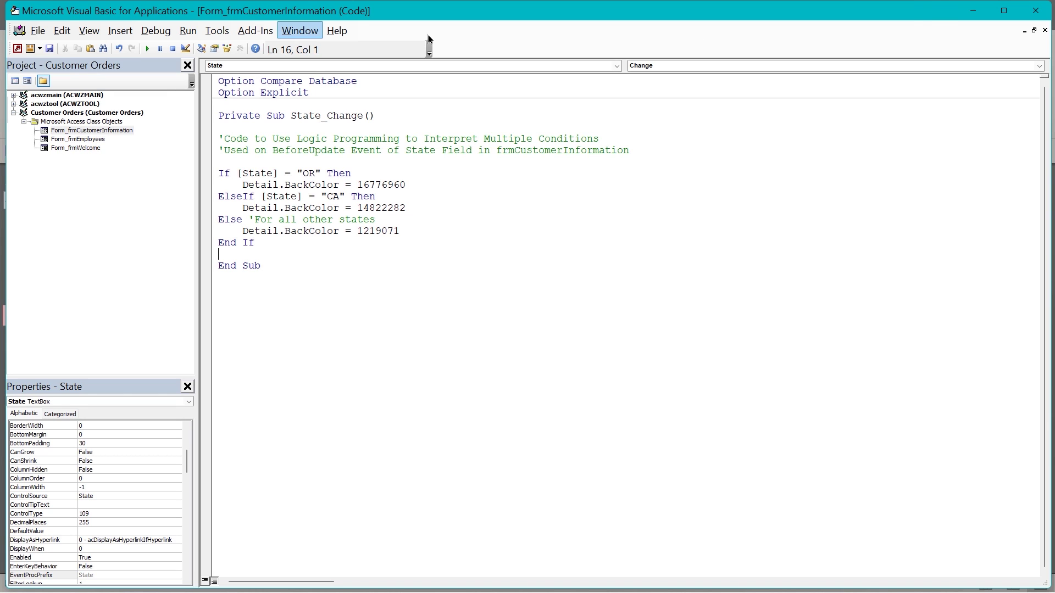
pyautogui.click(1036, 12)
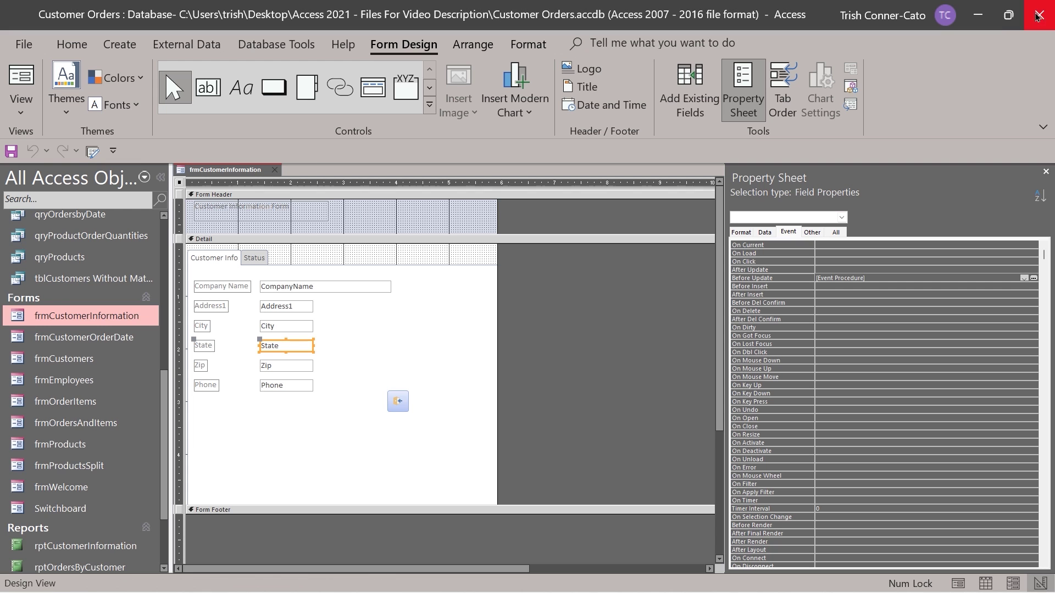
# Switch the form to Form View and enter CA in State to check the cyan background
pyautogui.rightClick(239, 172)
pyautogui.press('Escape')
pyautogui.rightClick(246, 172)
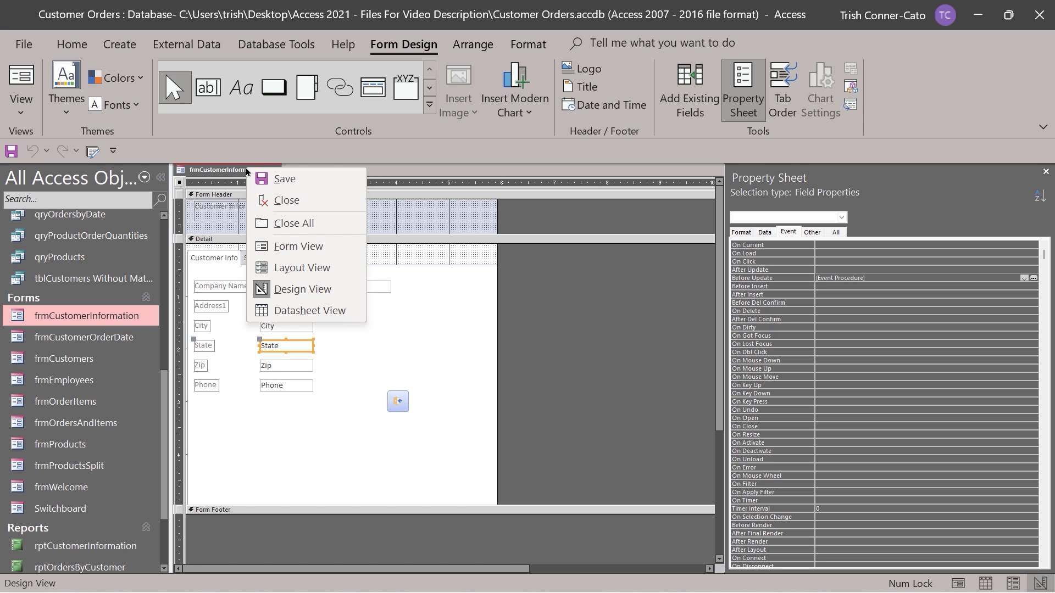
pyautogui.click(308, 245)
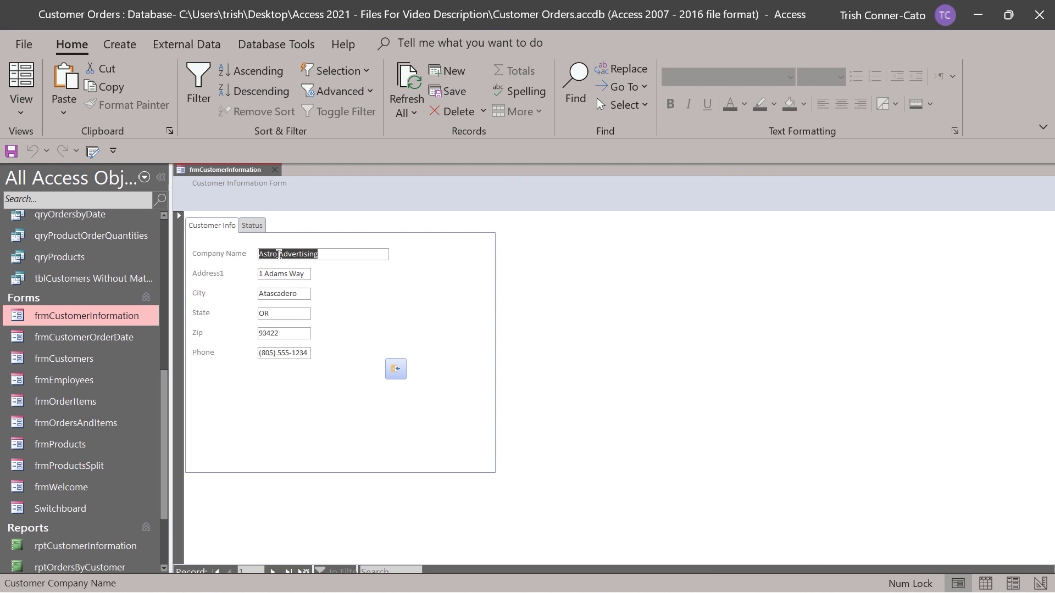
pyautogui.click(278, 254)
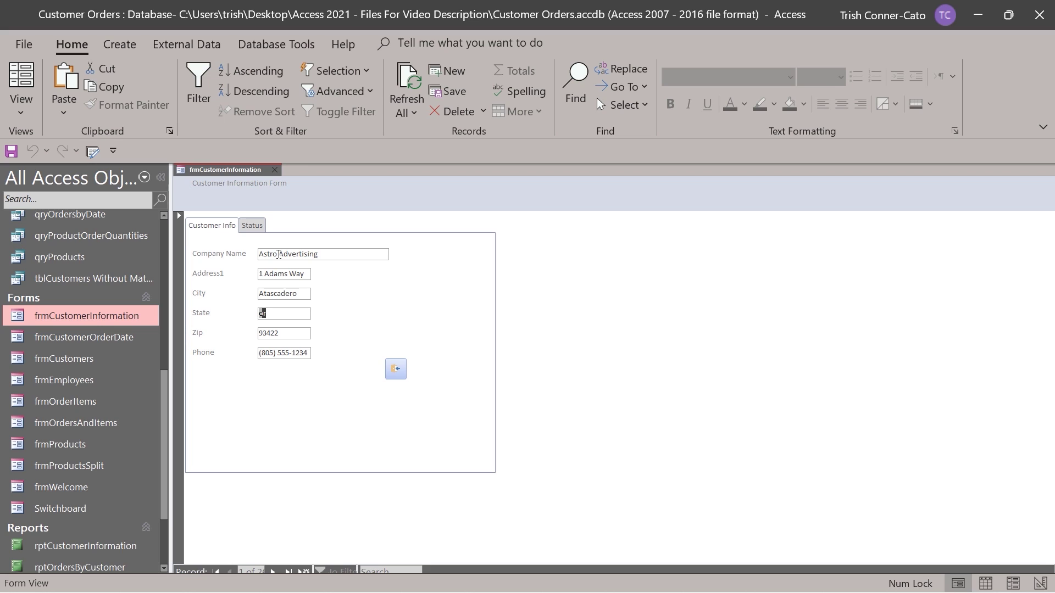
pyautogui.write('CA')
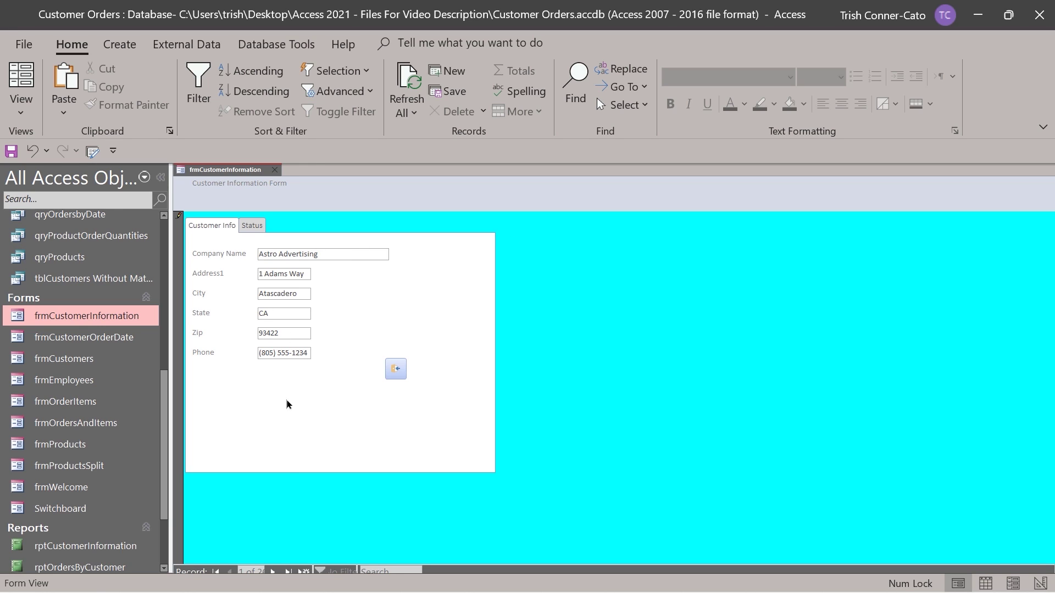
# Type 'or' and 'i' into State on the Bearcat Boosters and Cavalier Crafts records, then close the form
pyautogui.click(274, 573)
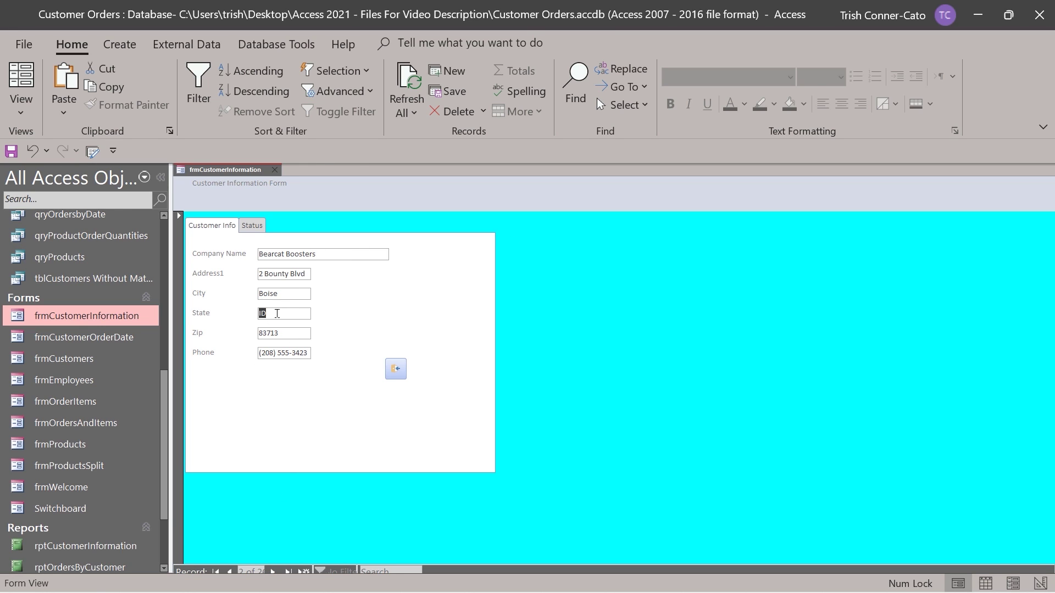
pyautogui.write('or')
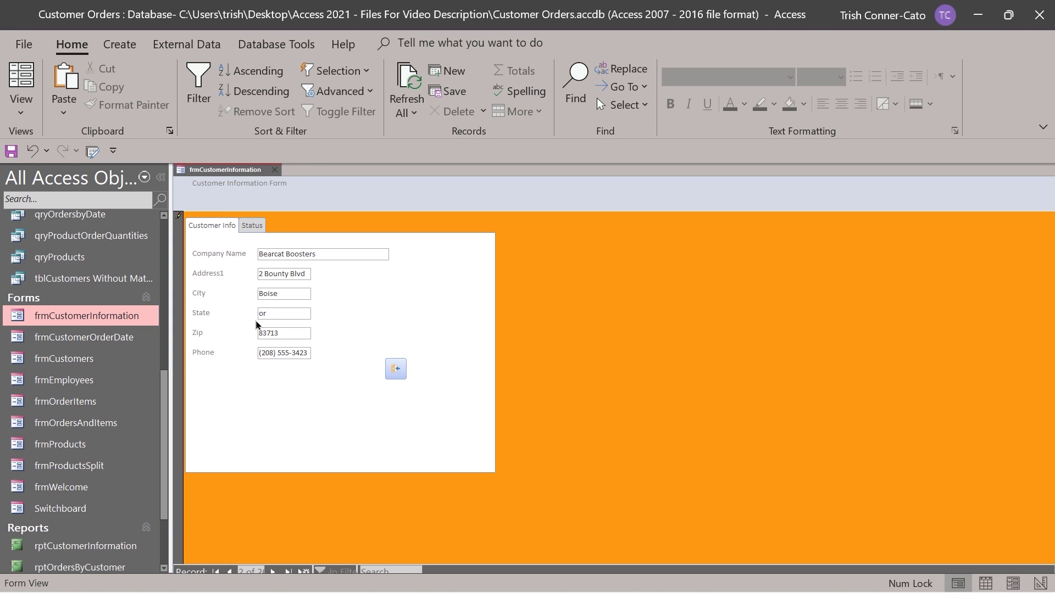
pyautogui.click(273, 571)
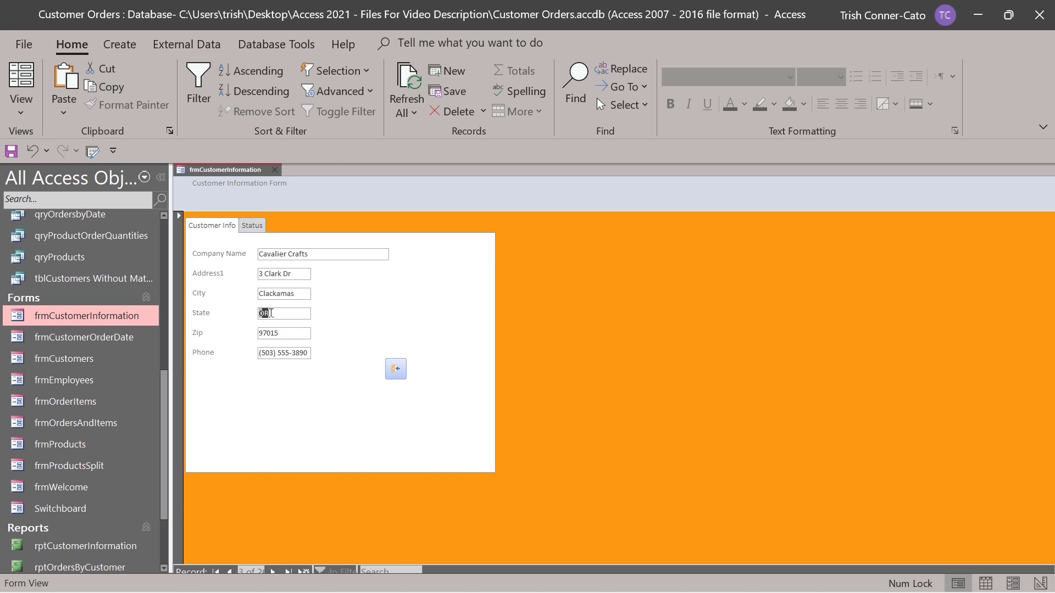
pyautogui.write('il')
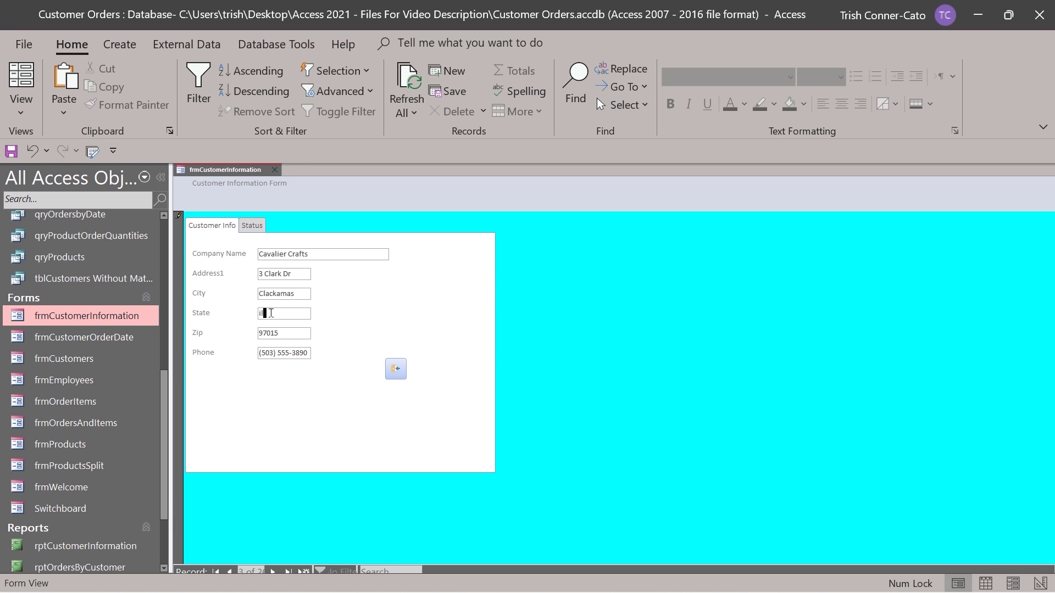
pyautogui.click(275, 174)
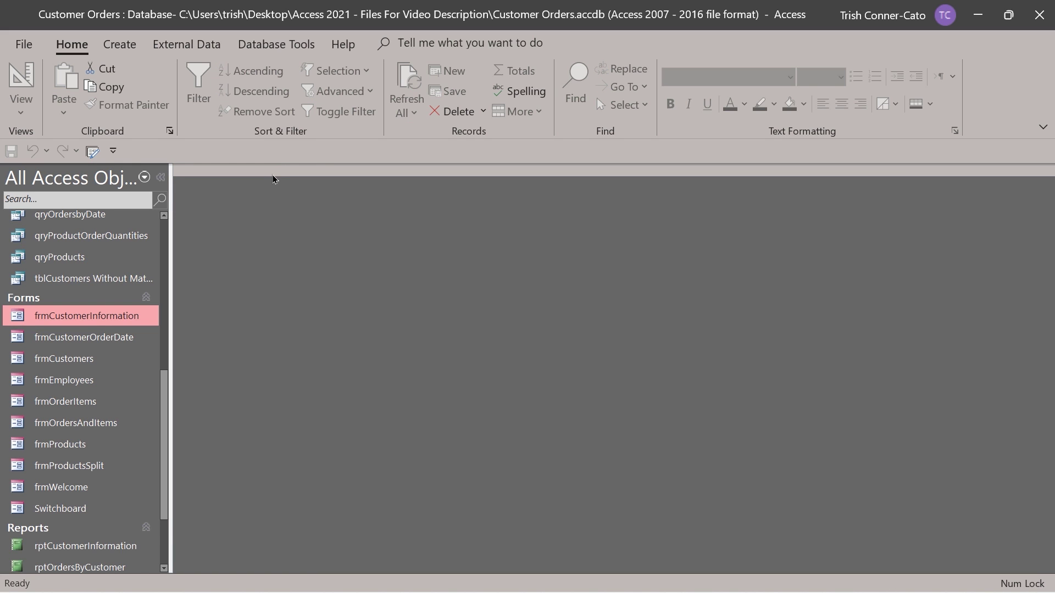
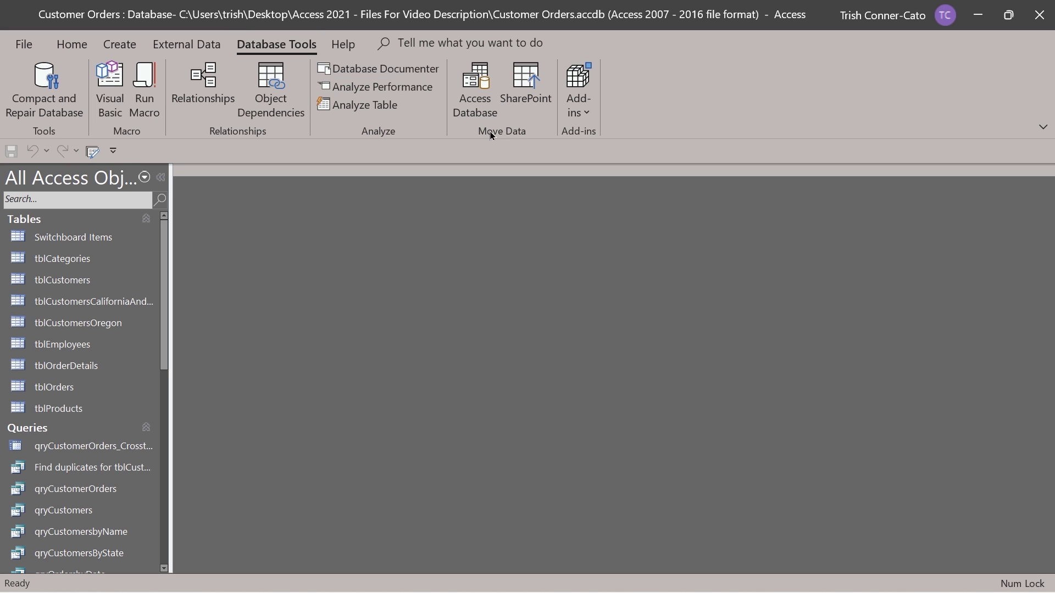
# Launch the Database Splitter wizard from Database Tools > Move Data > Access Database
pyautogui.click(480, 101)
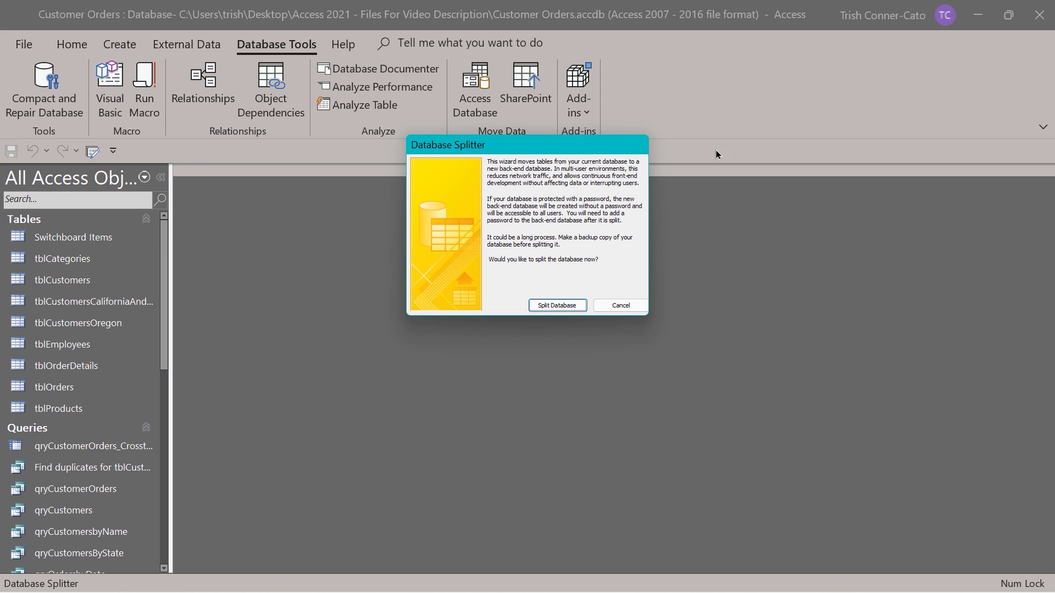
# Split the database, saving Customer Orders_be in Desktop > Access 2021 - Files For Video Description, and confirm
pyautogui.click(553, 306)
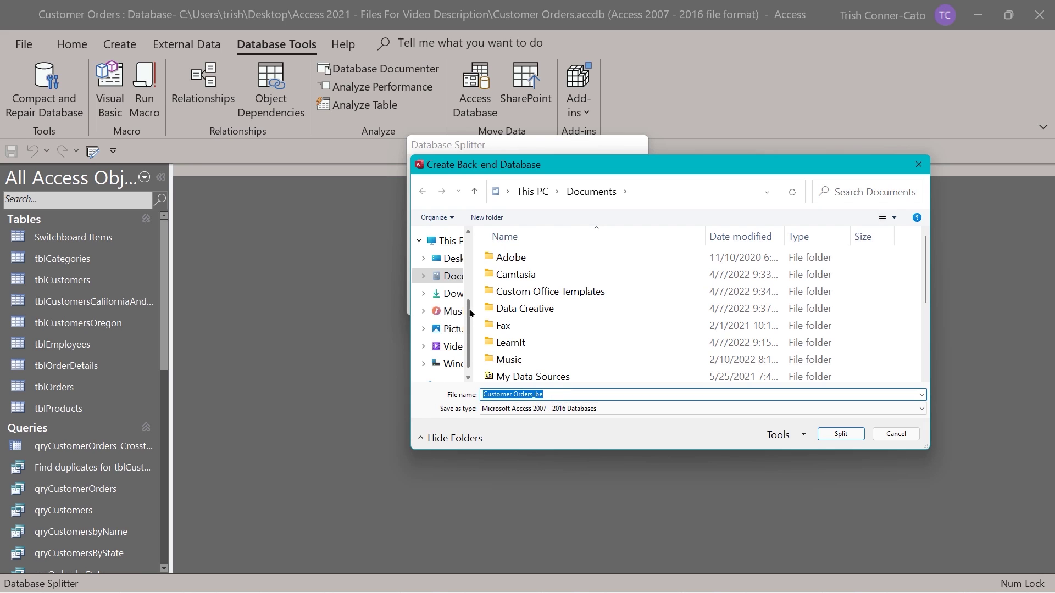
pyautogui.moveTo(464, 314); pyautogui.dragTo(413, 314)
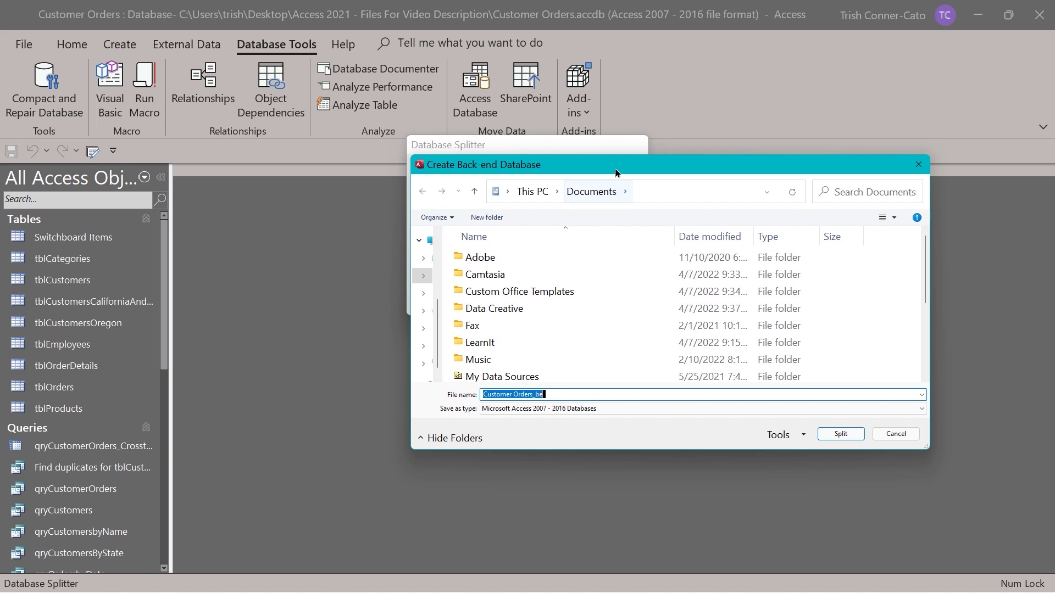
pyautogui.moveTo(617, 175); pyautogui.dragTo(621, 236)
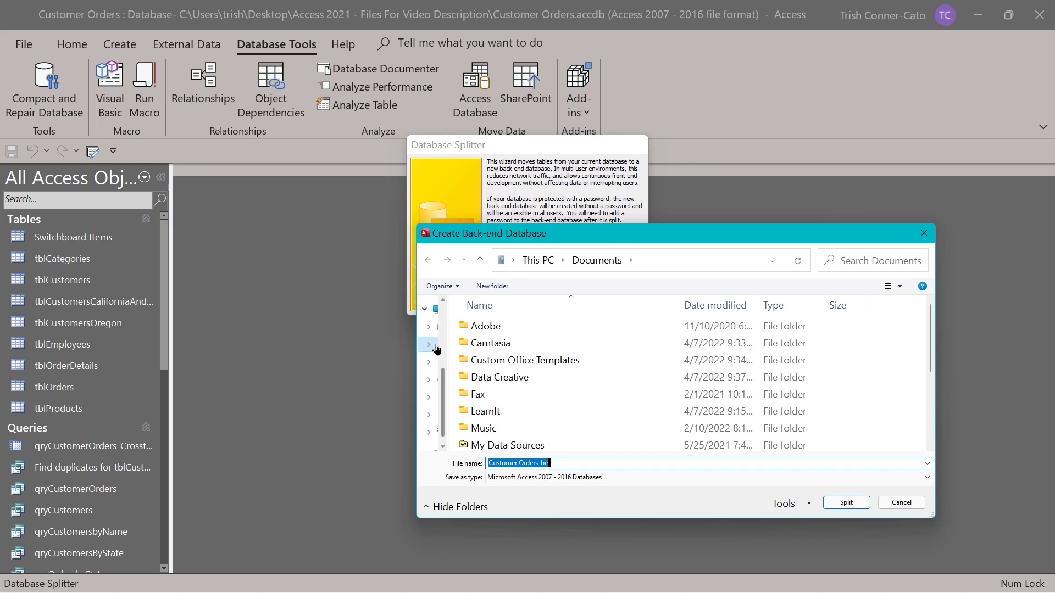
pyautogui.moveTo(448, 344); pyautogui.dragTo(483, 341)
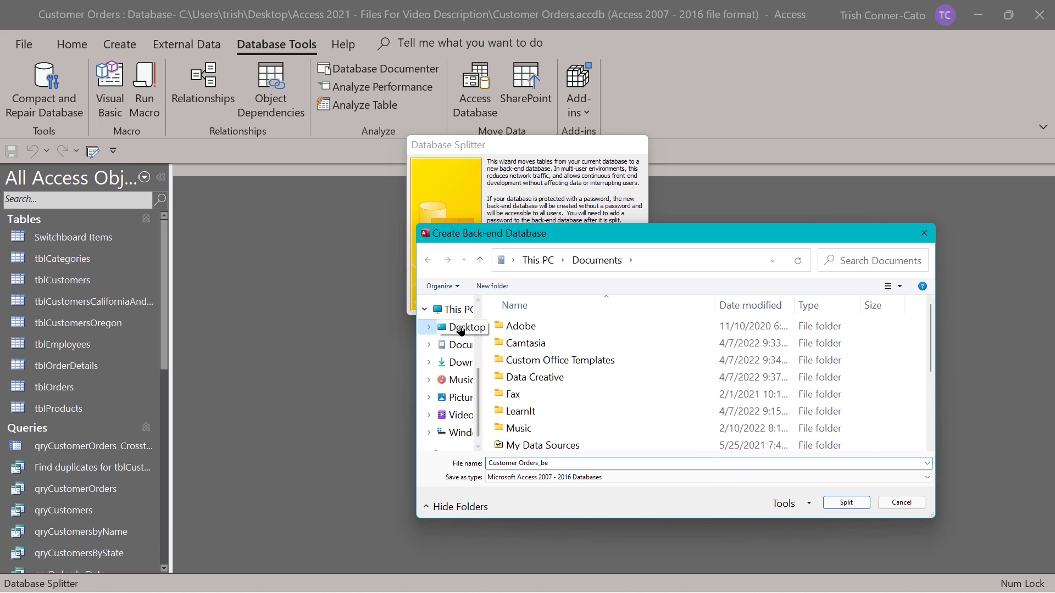
pyautogui.click(460, 328)
pyautogui.doubleClick(549, 326)
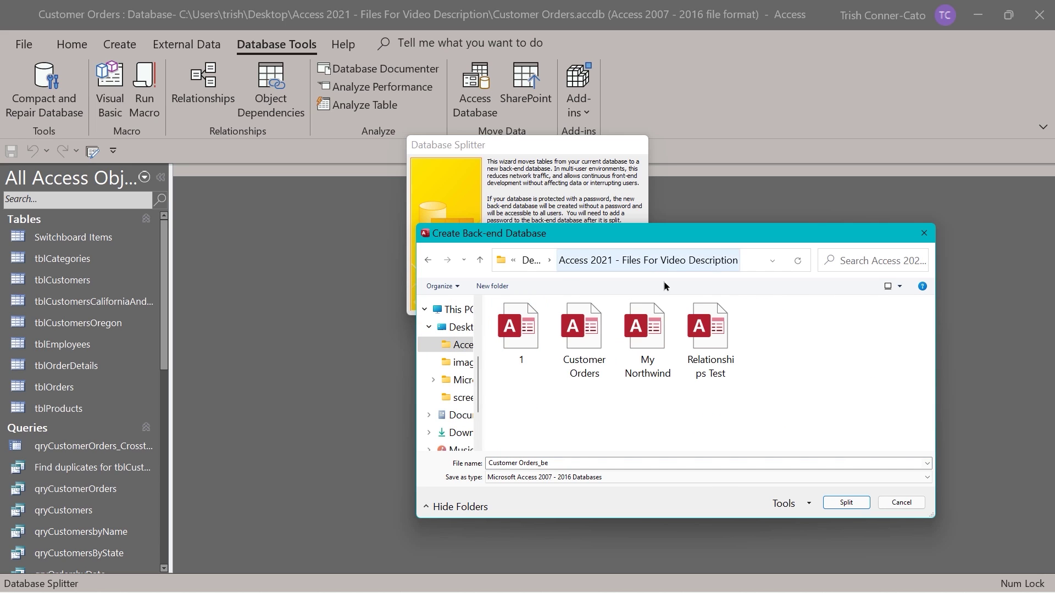
pyautogui.click(845, 503)
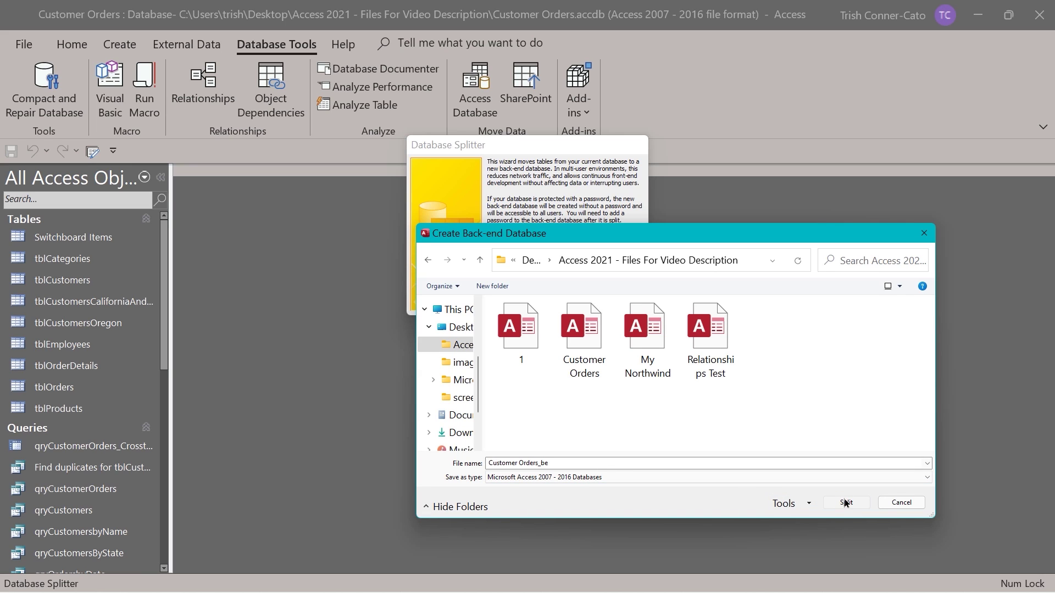
pyautogui.click(845, 503)
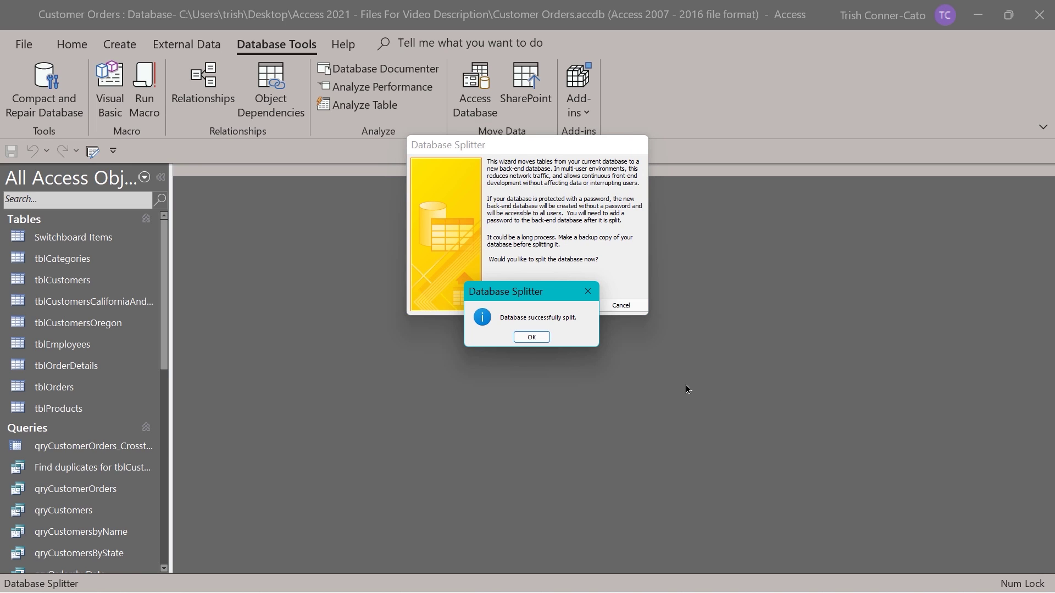
pyautogui.click(533, 338)
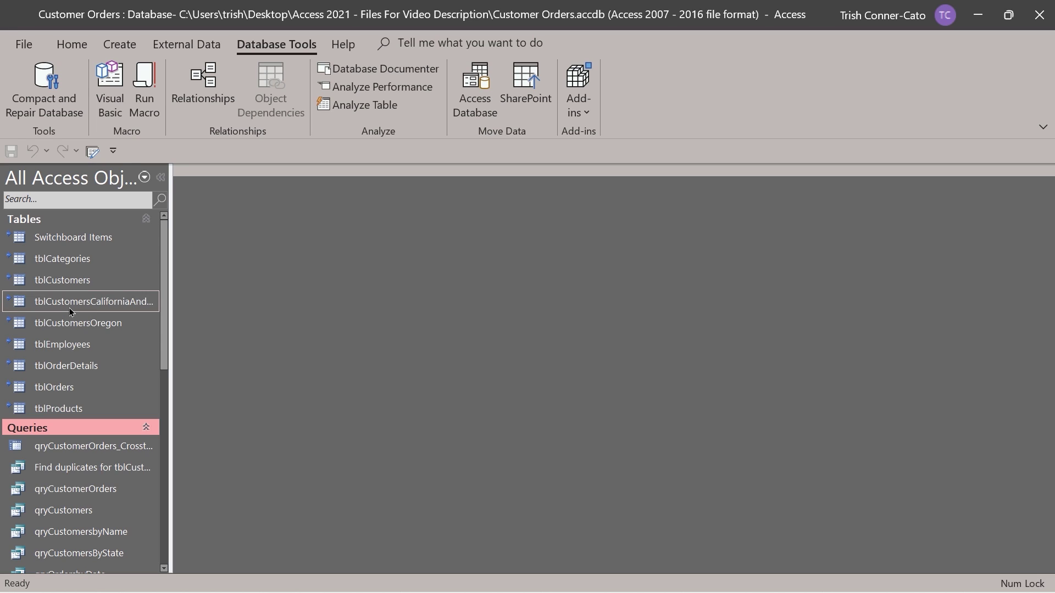
pyautogui.moveTo(9, 367)
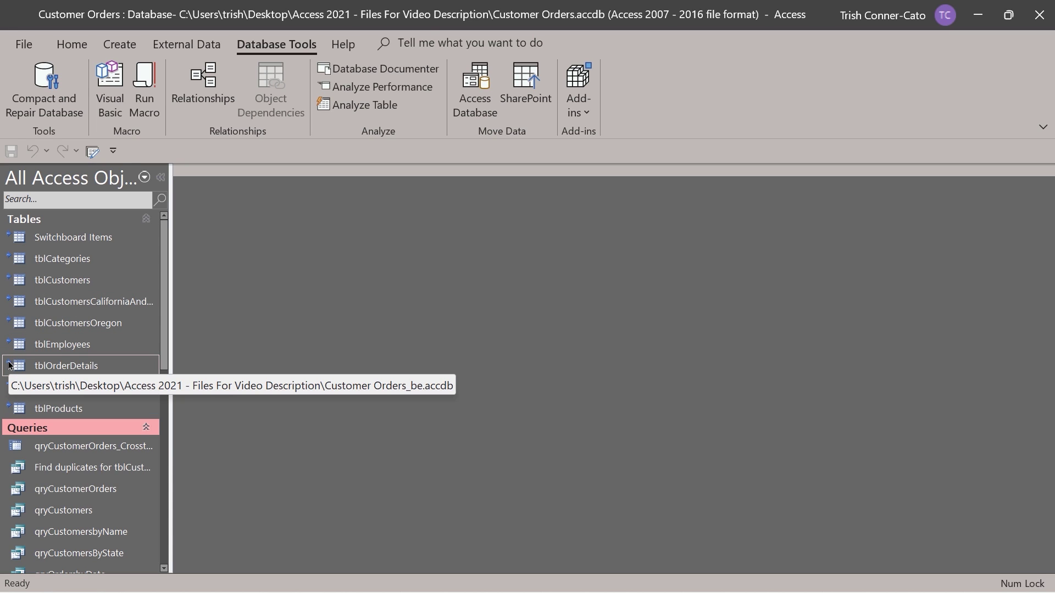
pyautogui.moveTo(20, 242)
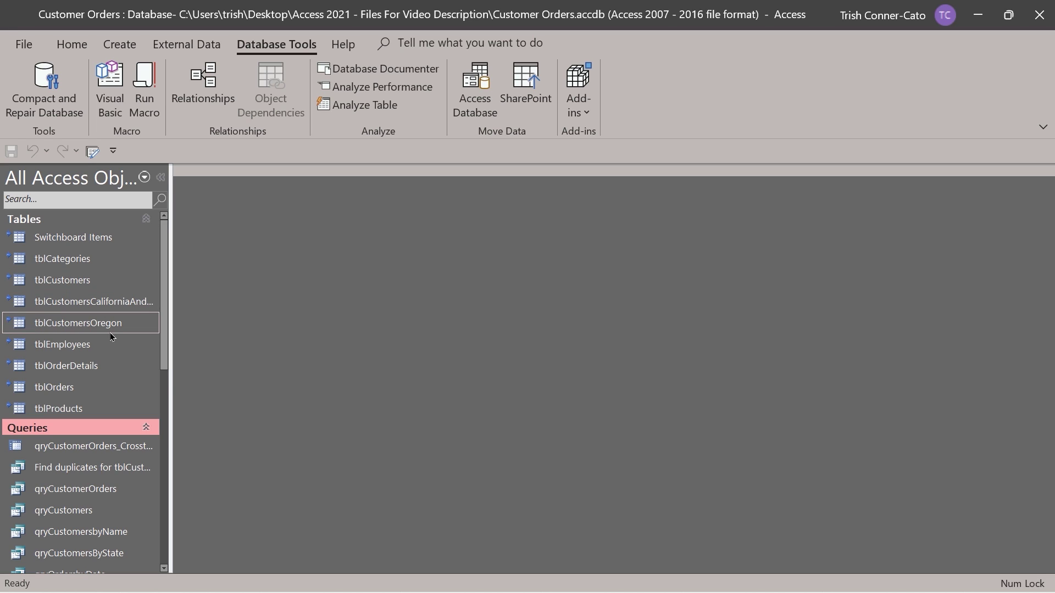
# Open the linked tblEmployees in Design View and change LastName's data type to Long Text
pyautogui.rightClick(80, 346)
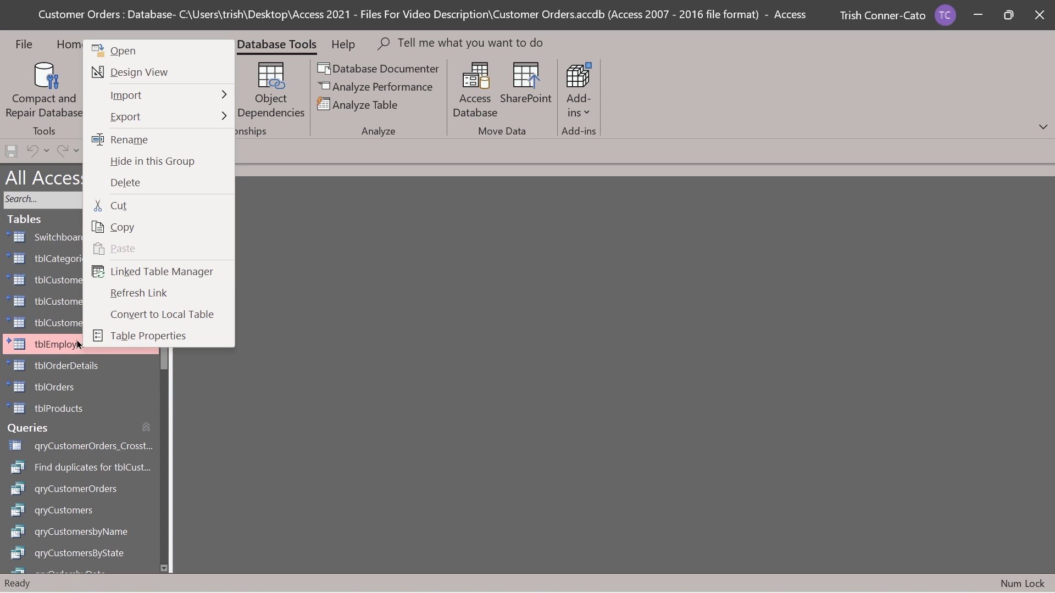
pyautogui.click(141, 71)
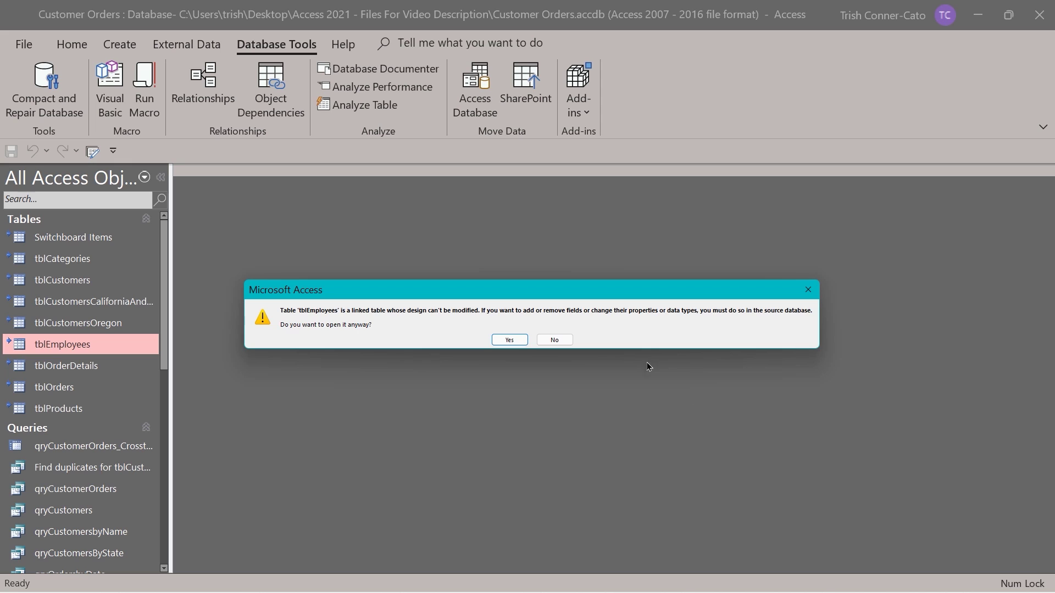
pyautogui.click(509, 340)
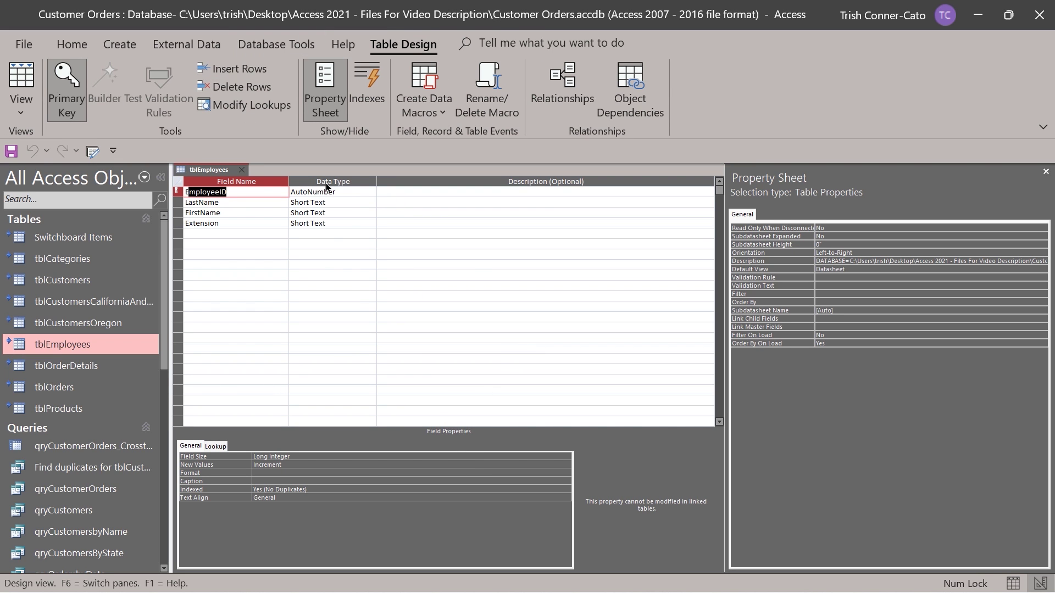
pyautogui.click(352, 220)
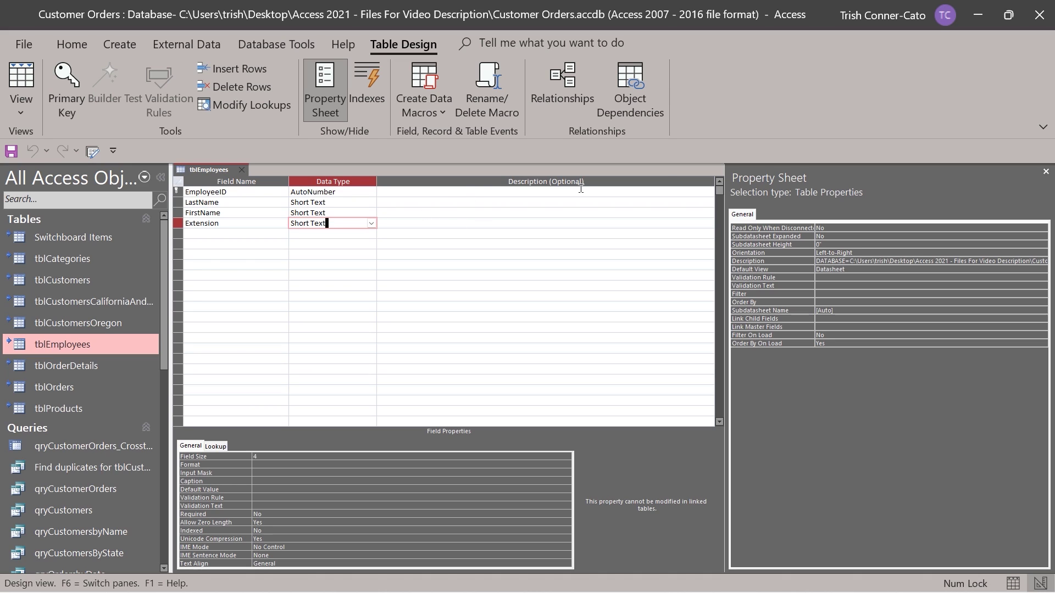
pyautogui.click(1045, 172)
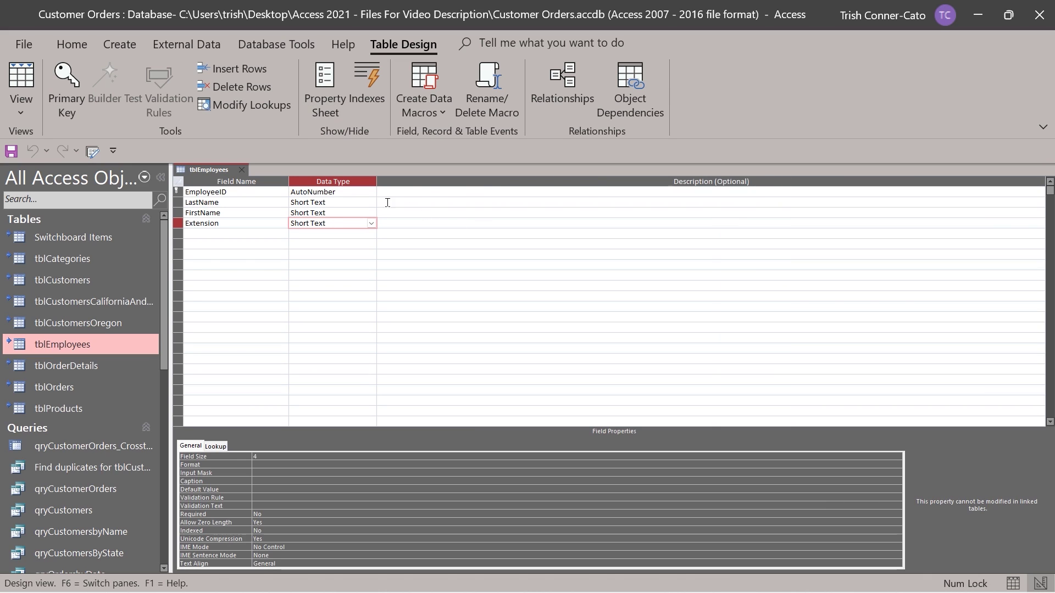
pyautogui.click(346, 203)
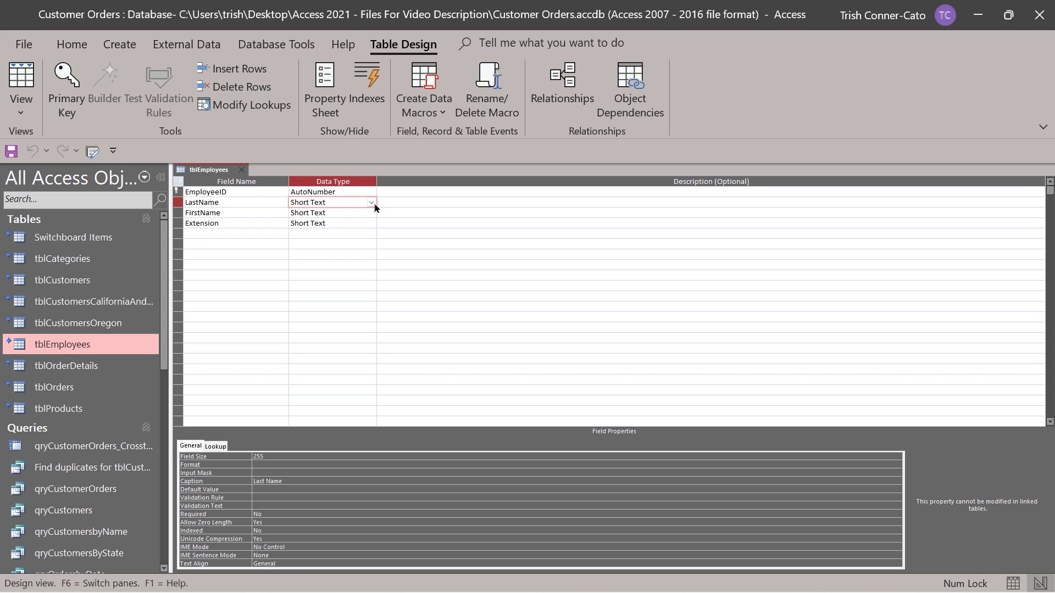
pyautogui.click(371, 202)
pyautogui.click(346, 222)
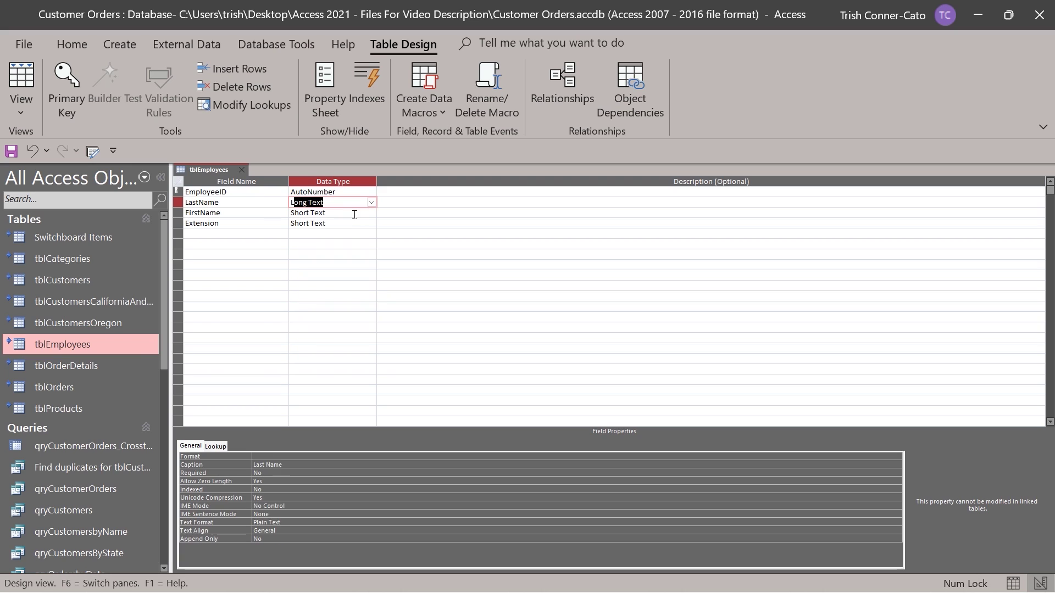
# Close the tblEmployees design without saving the LastName change
pyautogui.click(242, 170)
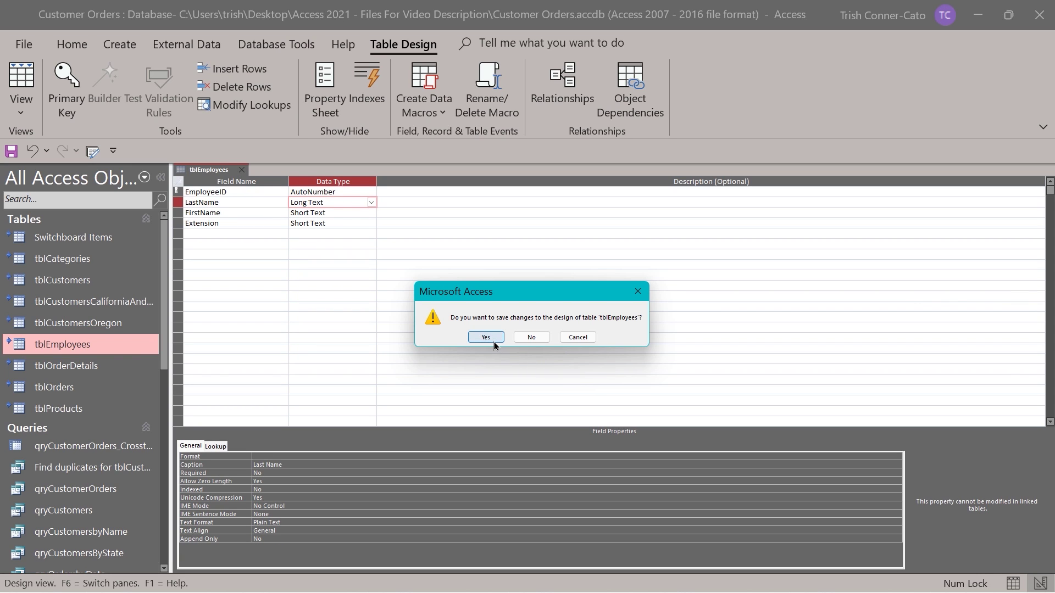
pyautogui.click(493, 341)
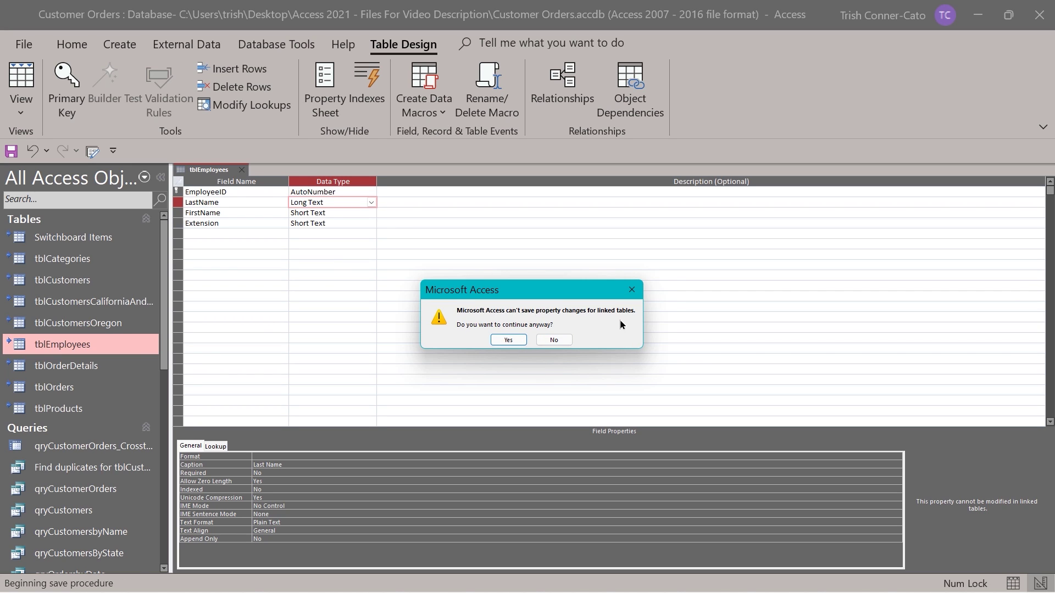
pyautogui.click(553, 342)
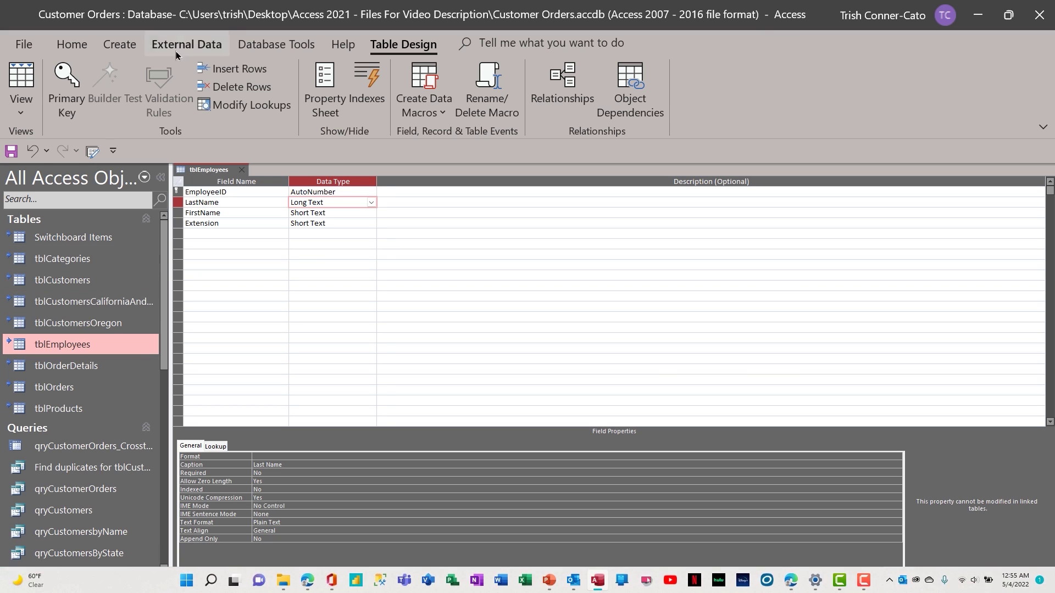
pyautogui.click(242, 170)
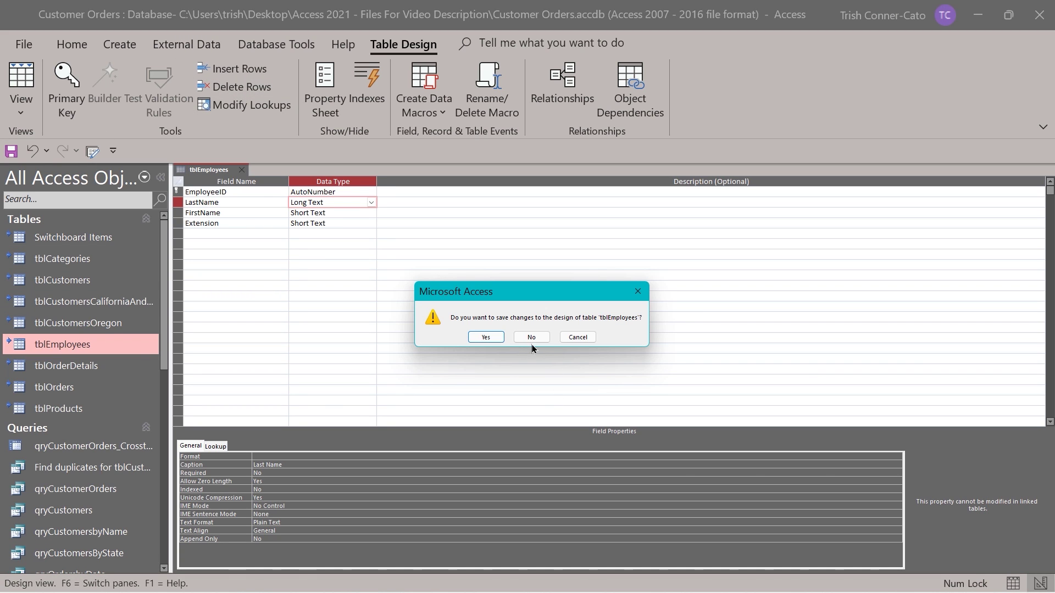
pyautogui.click(528, 338)
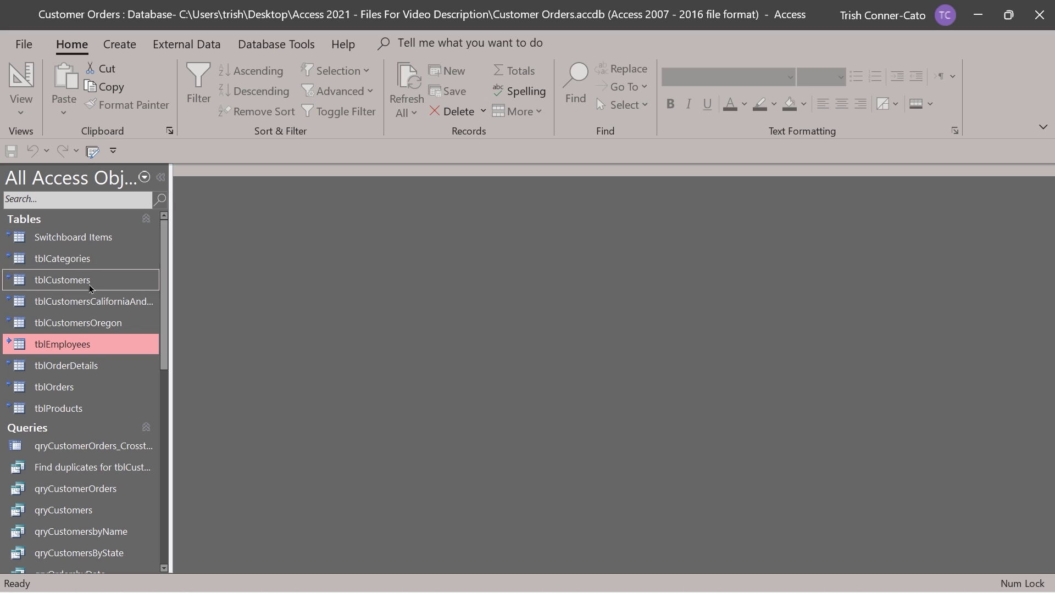
# Close Customer Orders with File > Close and return to the backstage Home page
pyautogui.moveTo(139, 327)
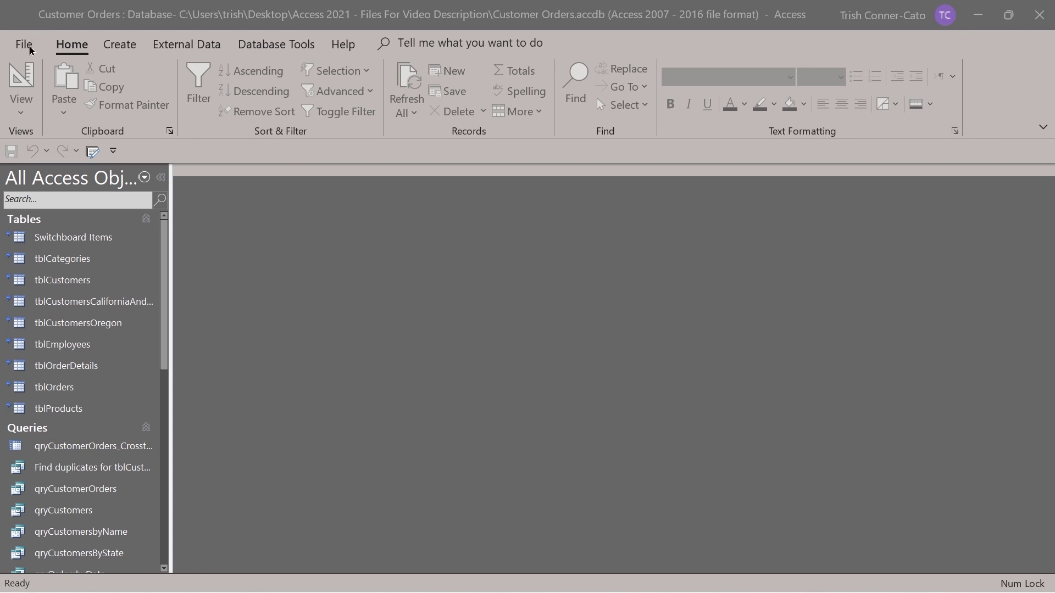
pyautogui.click(25, 45)
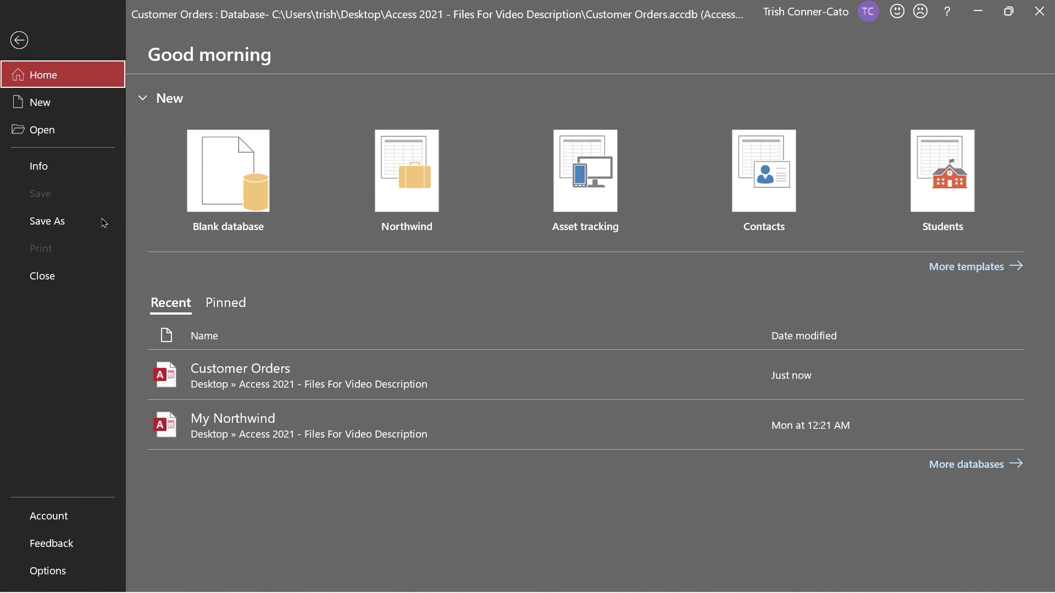
pyautogui.click(47, 284)
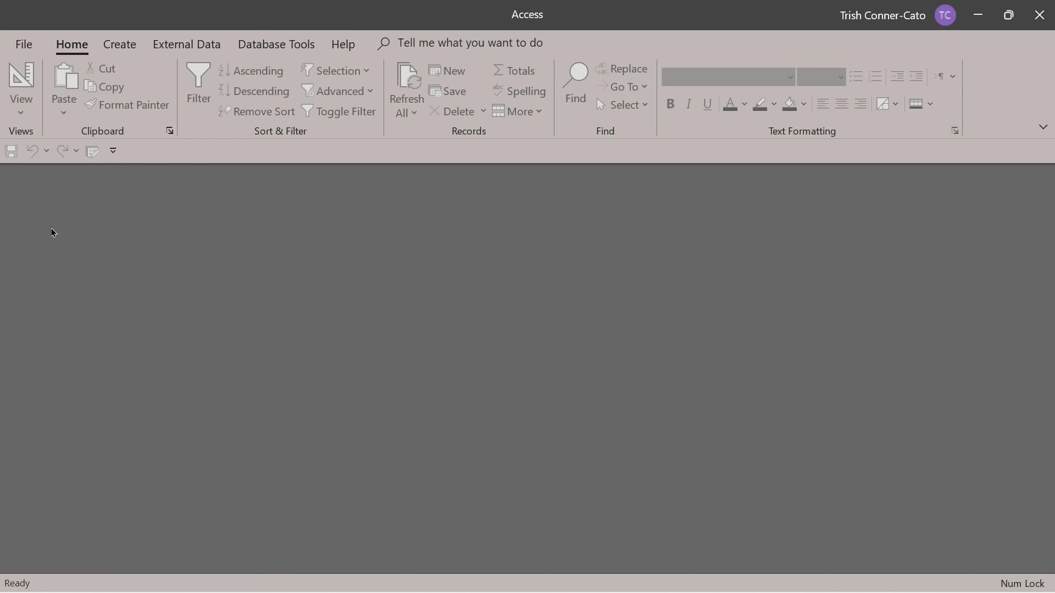
pyautogui.click(30, 44)
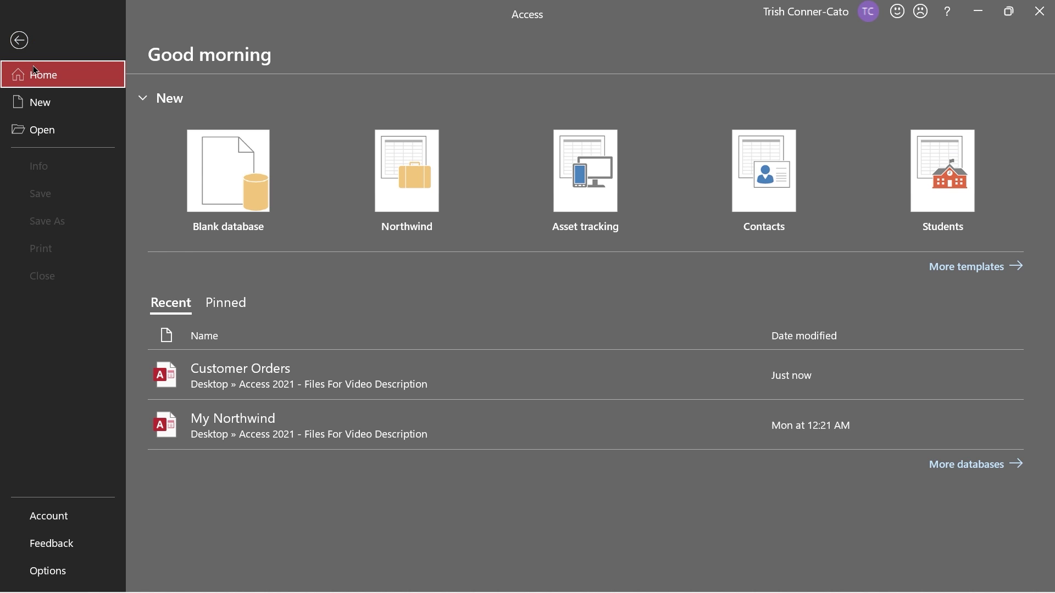
# Open Customer Orders_be, enable its content, and resize the navigation pane to read its table names
pyautogui.click(54, 137)
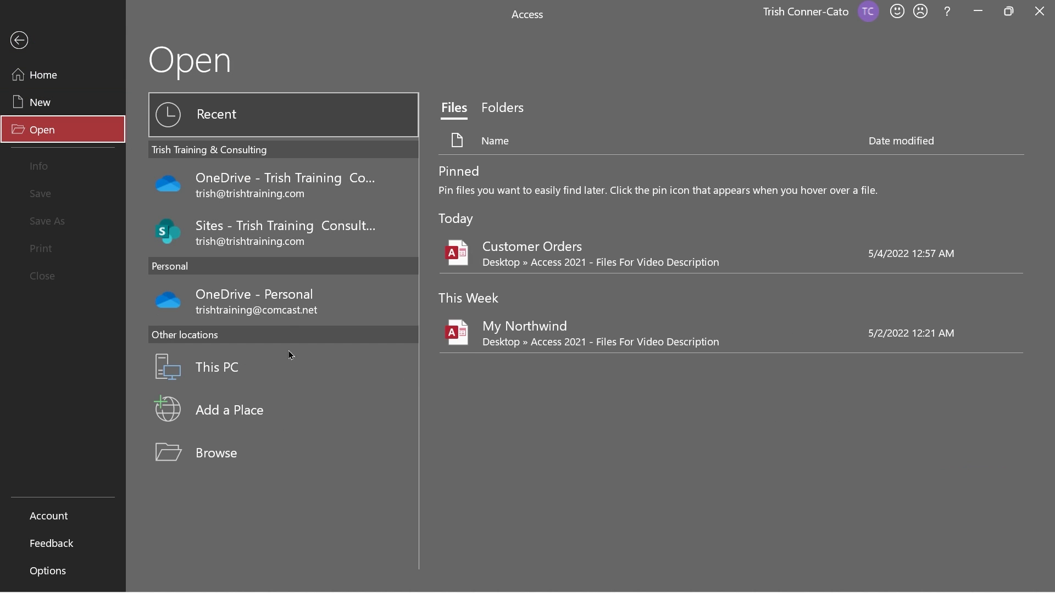
pyautogui.click(257, 457)
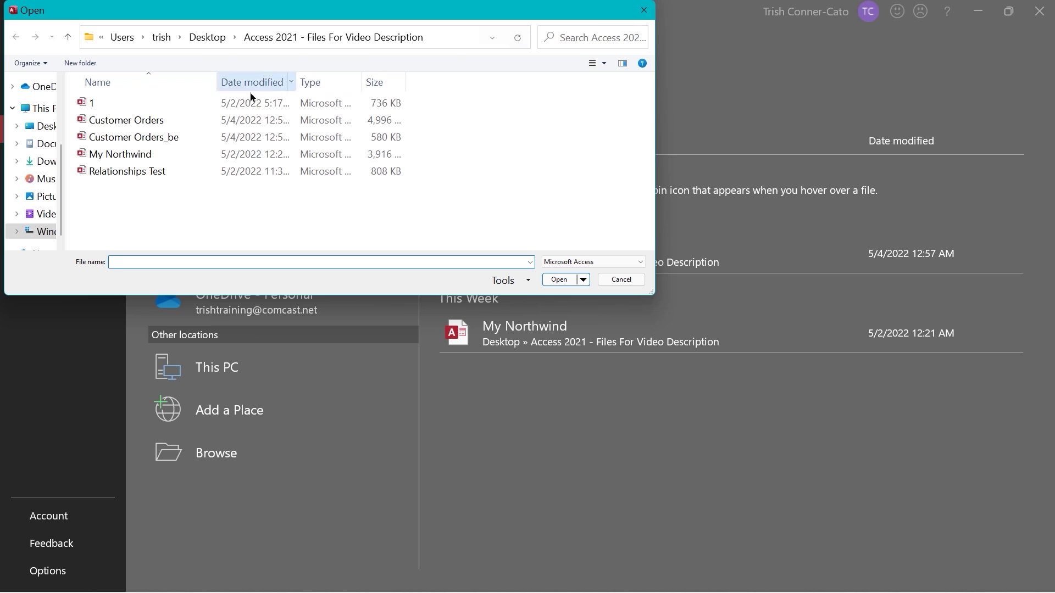
pyautogui.doubleClick(142, 142)
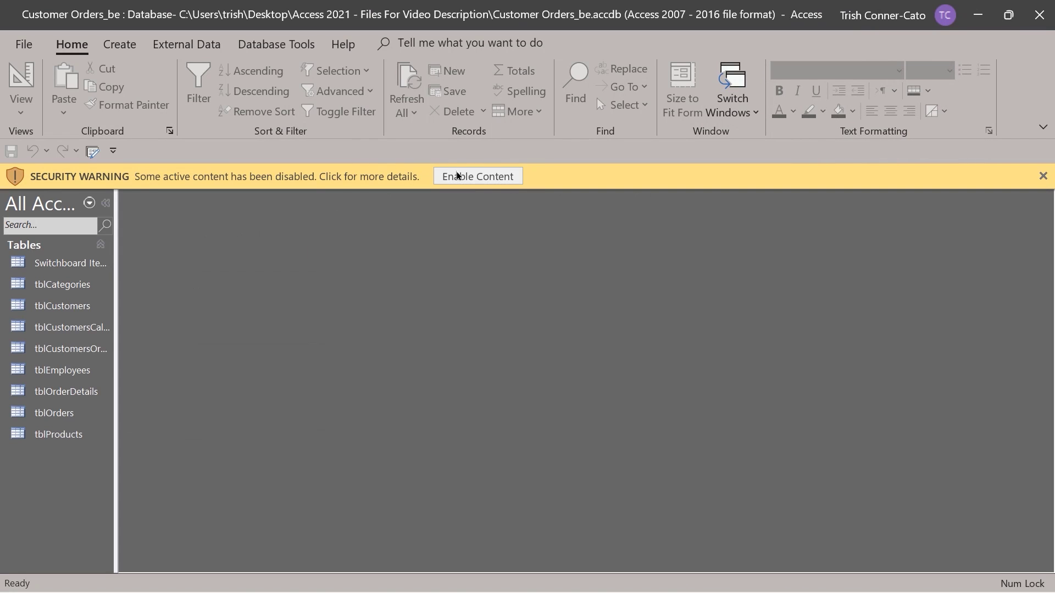
pyautogui.click(478, 177)
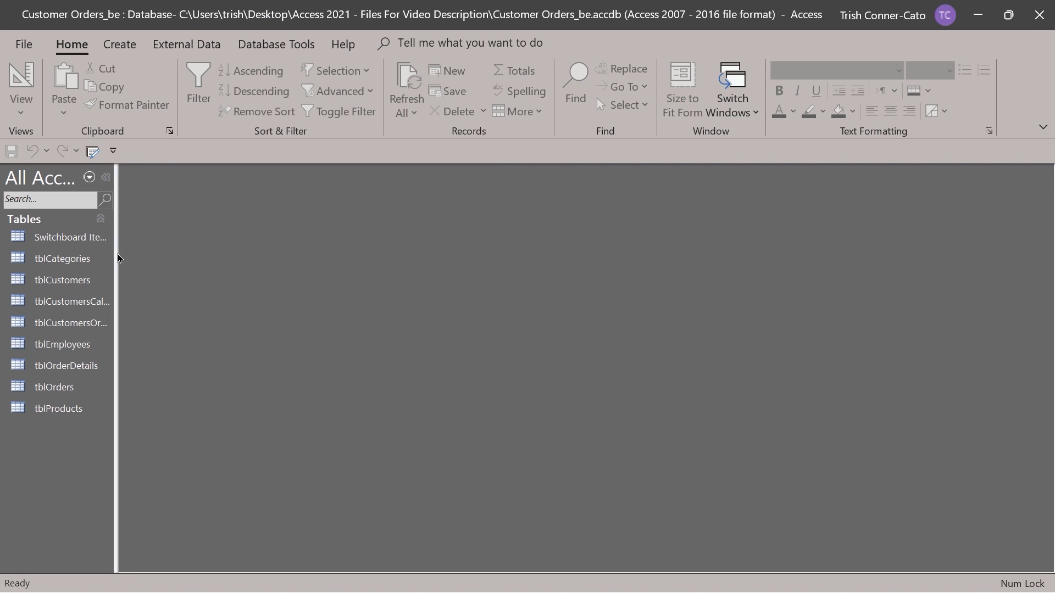
pyautogui.moveTo(116, 255); pyautogui.dragTo(363, 255)
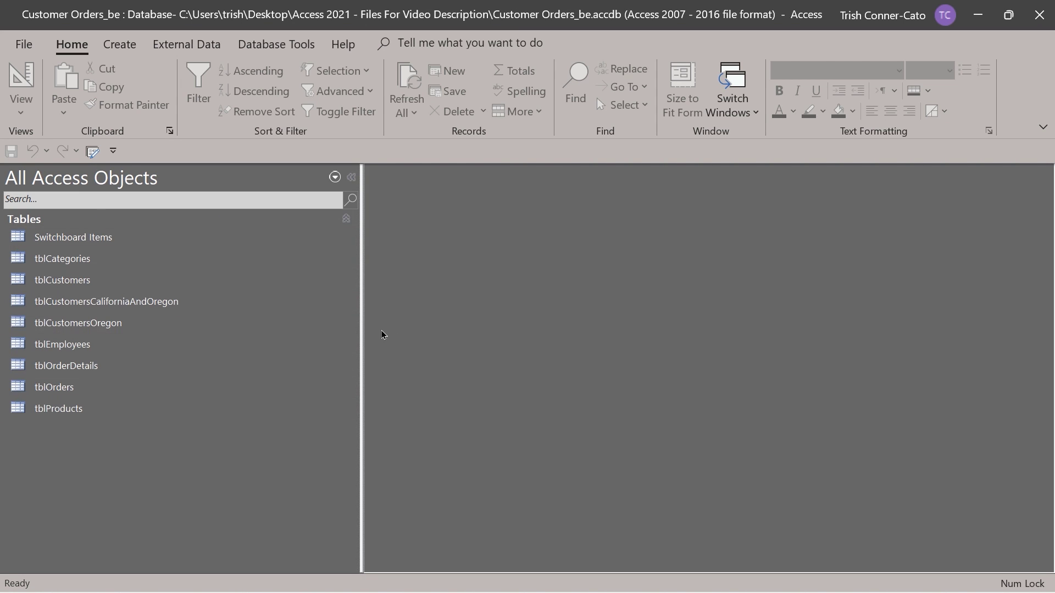
pyautogui.moveTo(360, 336); pyautogui.dragTo(270, 329)
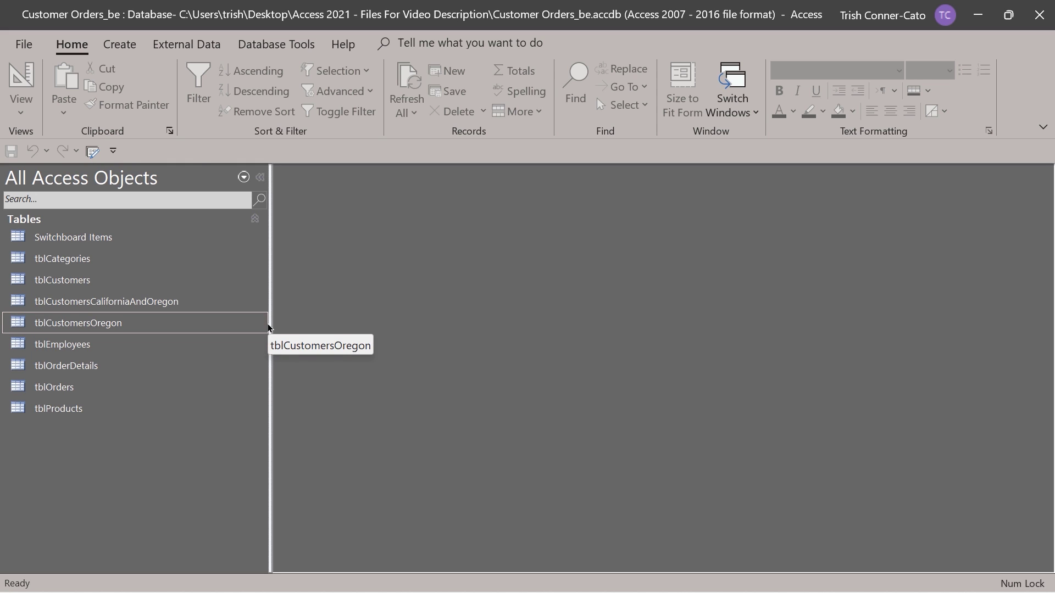
# Close Customer Orders_be and return to the start page's recent databases list
pyautogui.click(23, 44)
pyautogui.click(55, 275)
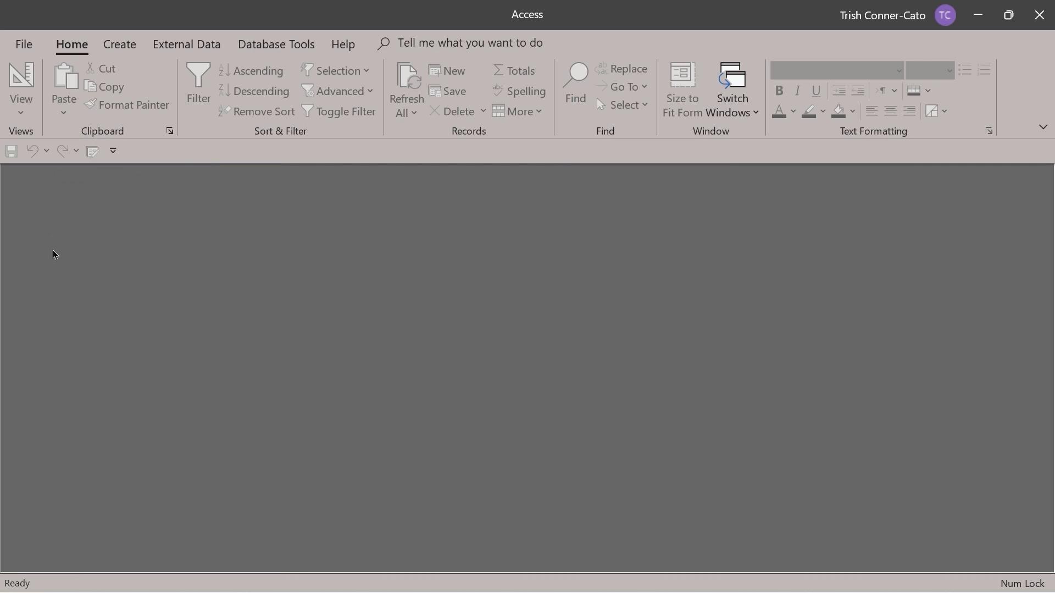
pyautogui.click(24, 43)
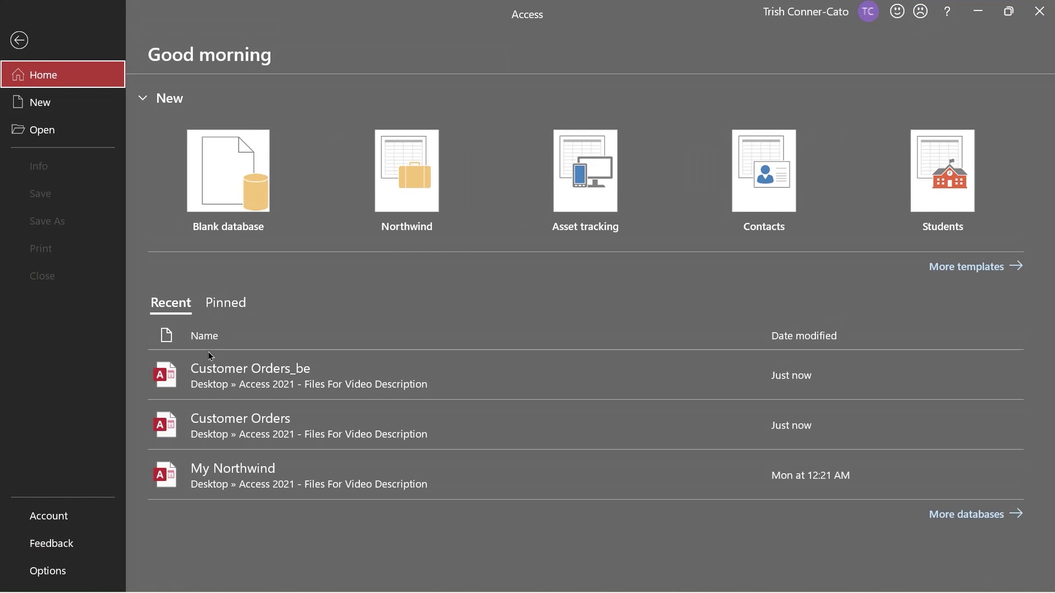
# Open Customer Orders from Recent, close the Main Switchboard form, and show the desktop with Win+D
pyautogui.click(257, 432)
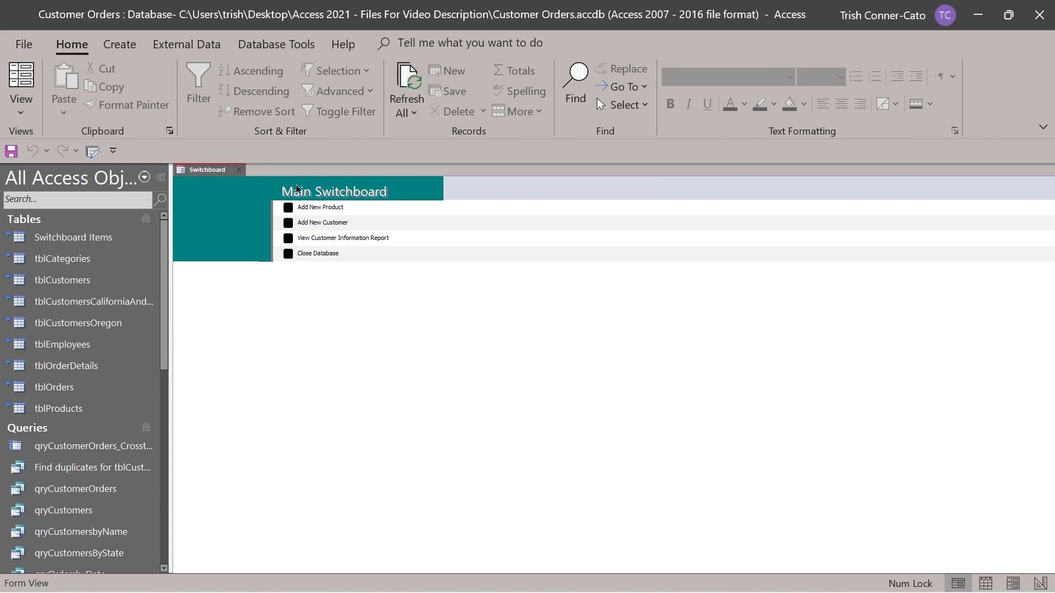
pyautogui.click(238, 170)
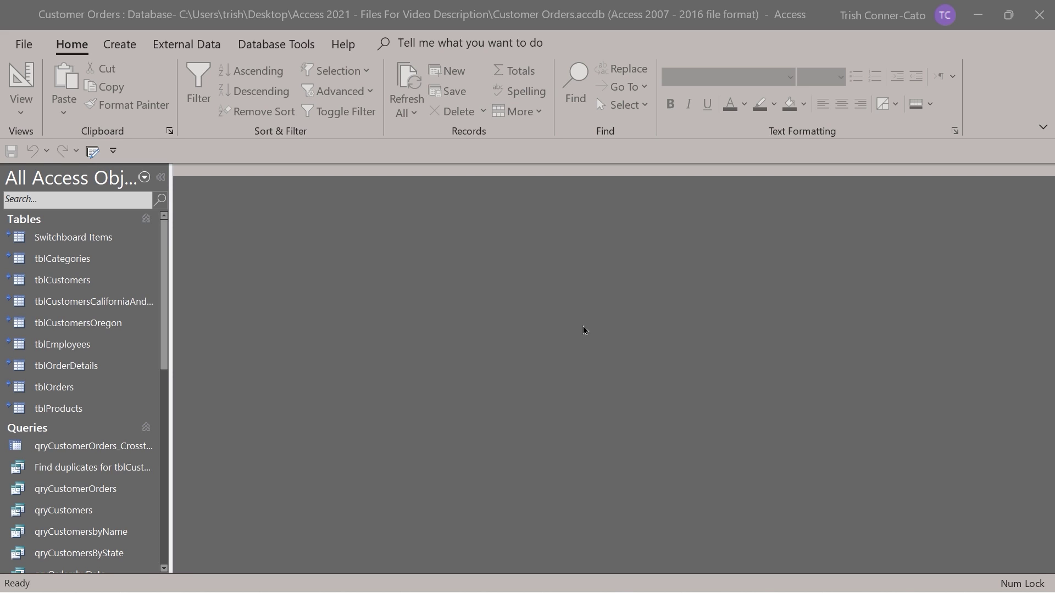
pyautogui.press('super+d')
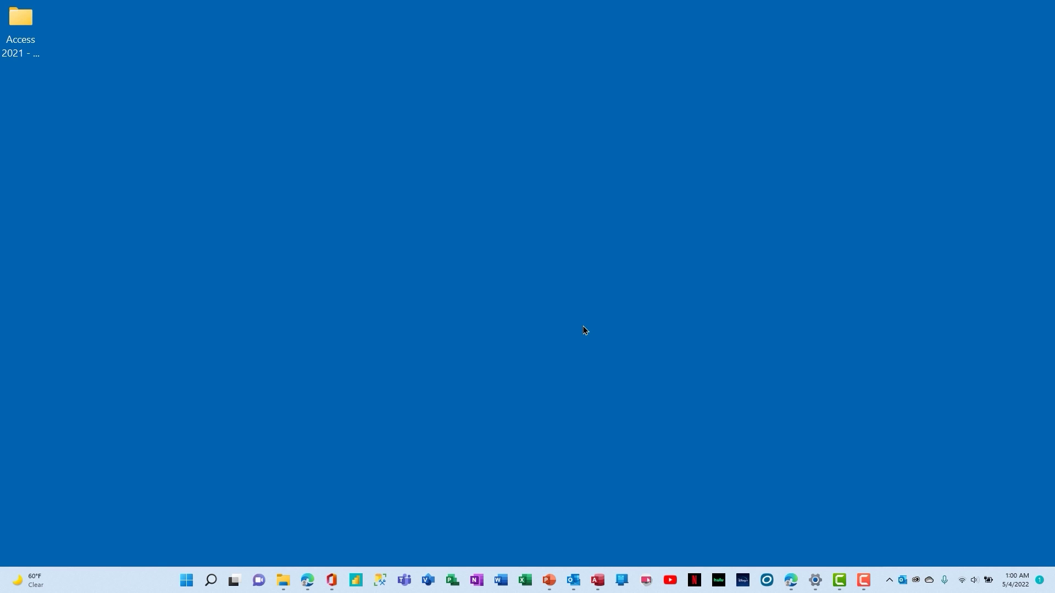
# Drag Customer Orders_be from the Access 2021 folder onto the desktop, then minimise the folder window
pyautogui.click(27, 34)
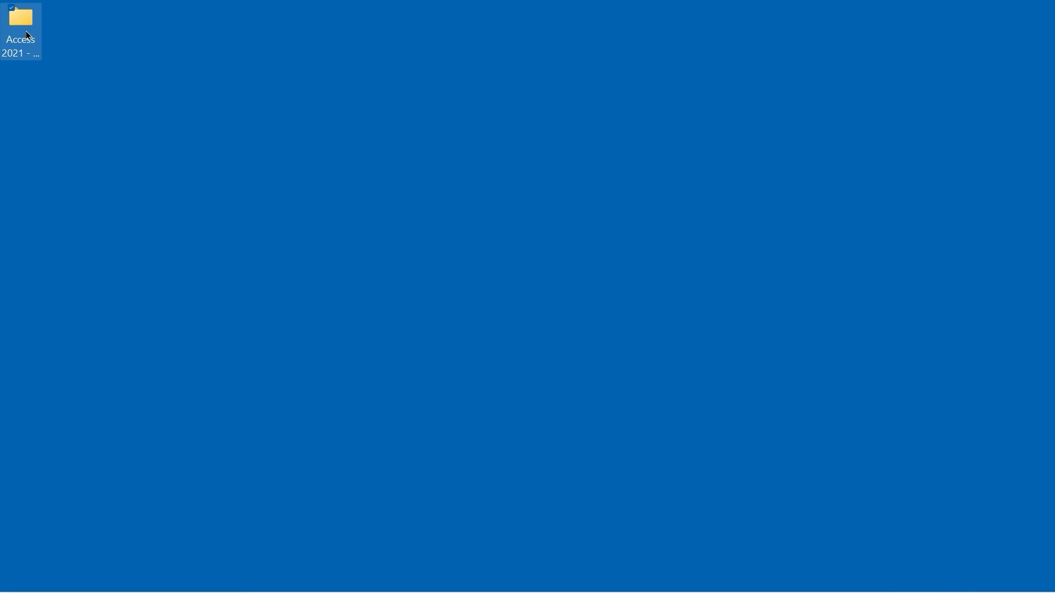
pyautogui.moveTo(972, 27); pyautogui.dragTo(655, 61)
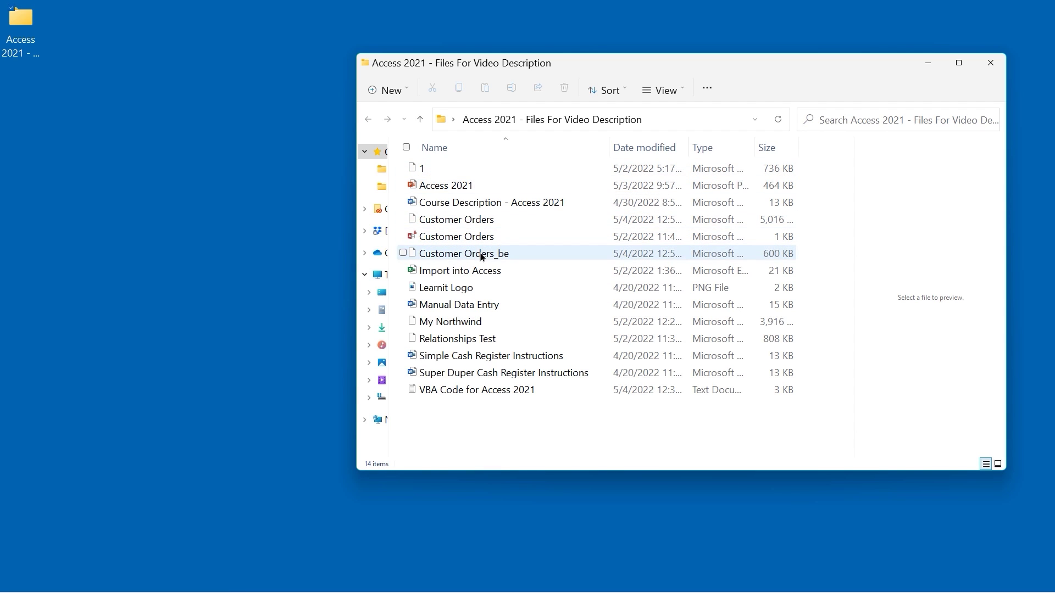
pyautogui.moveTo(481, 257); pyautogui.dragTo(98, 184)
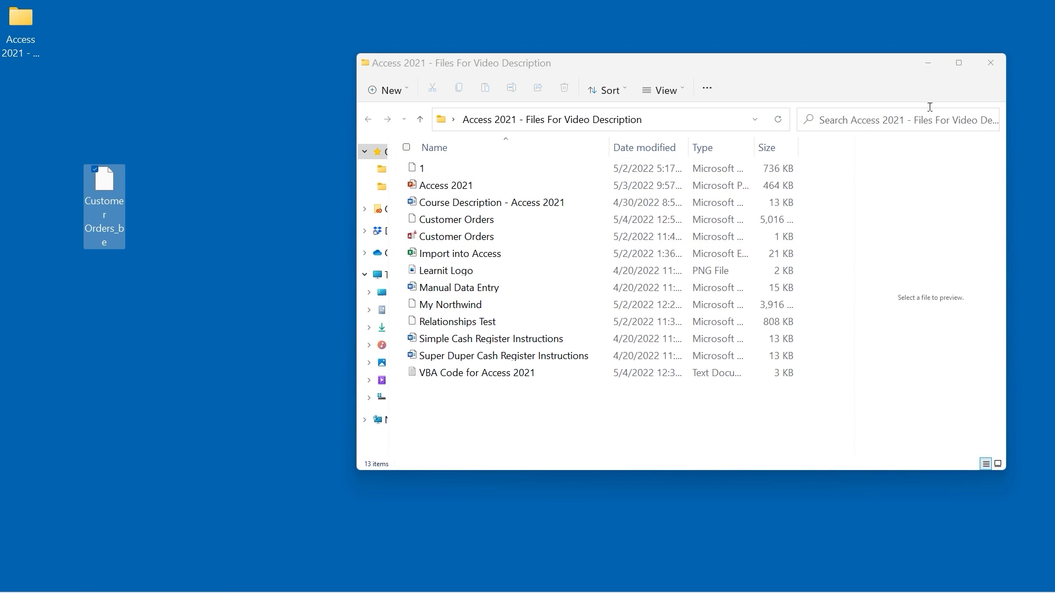
pyautogui.click(928, 63)
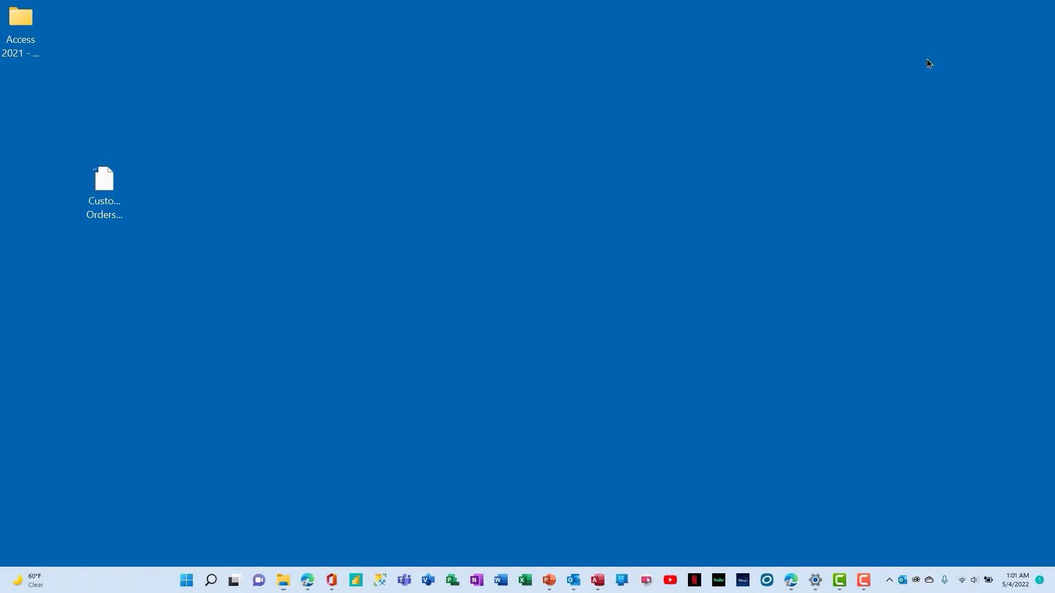
# Open linked tblCategories and dismiss the 'Could not find file' error for Customer Orders_be.accdb
pyautogui.click(599, 581)
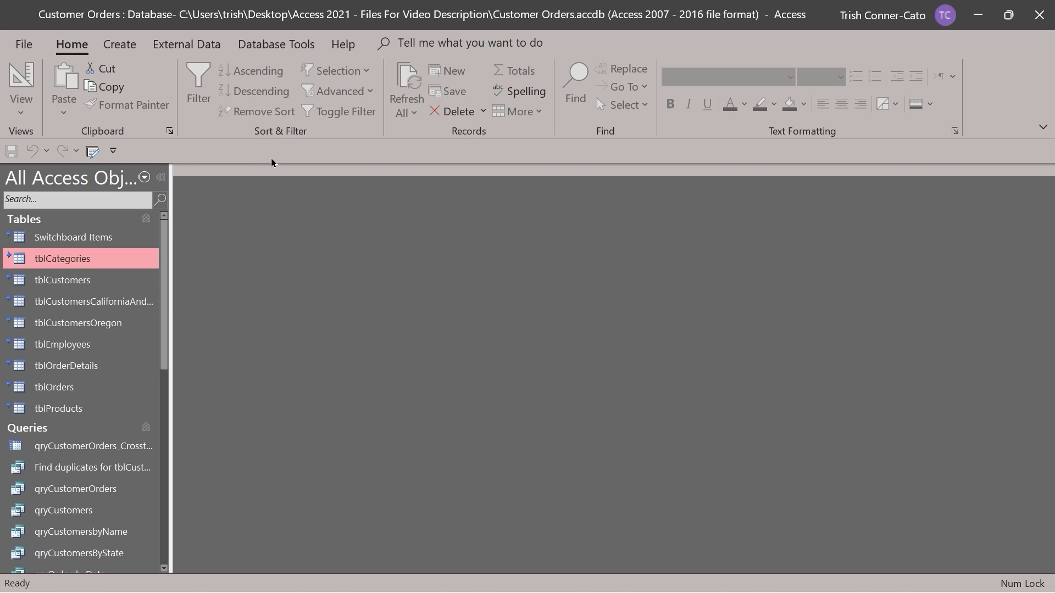
pyautogui.doubleClick(66, 260)
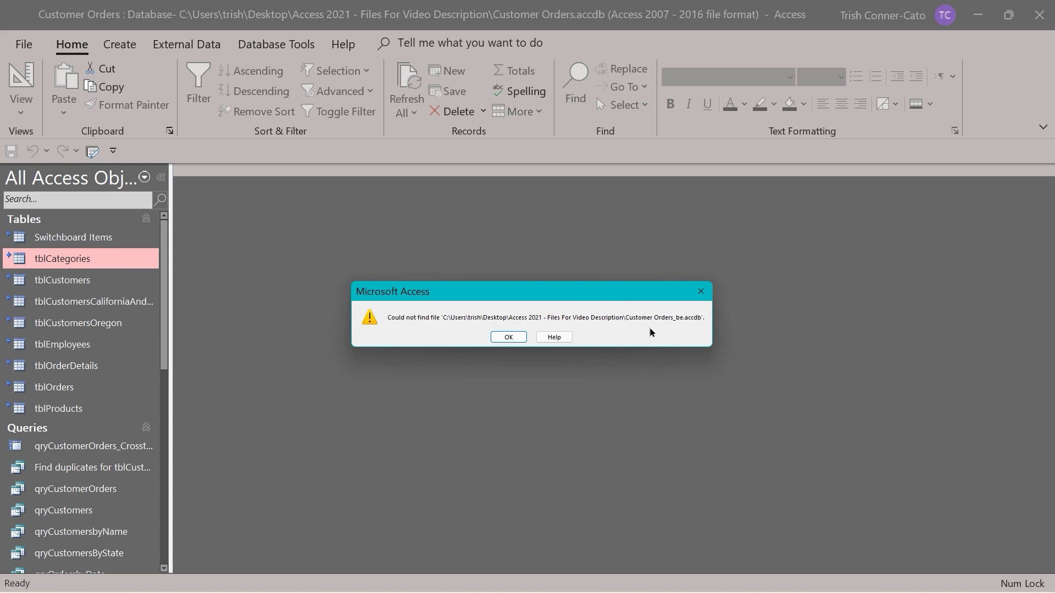
pyautogui.click(508, 337)
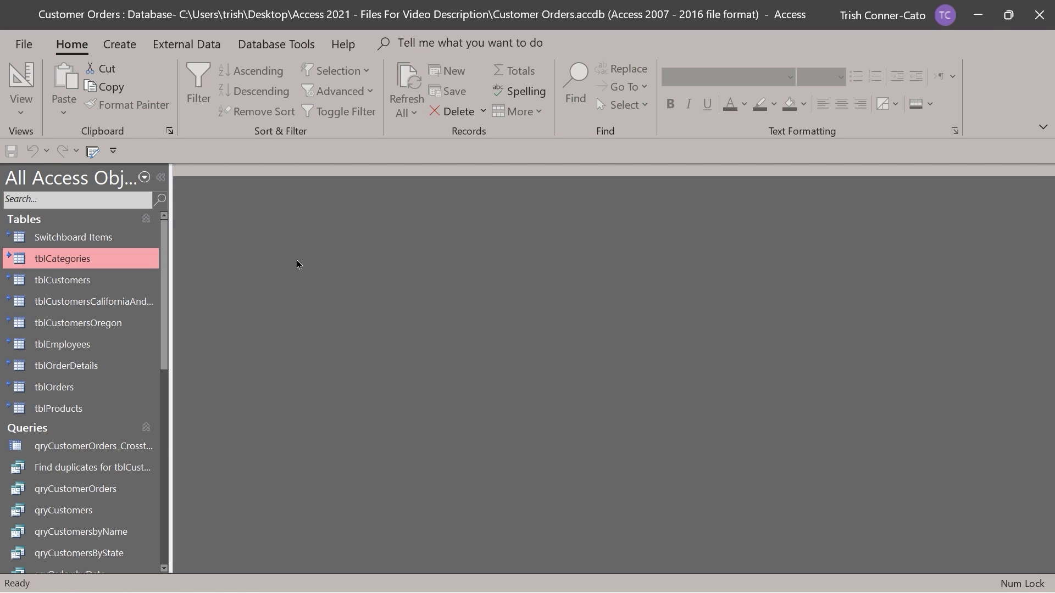
# In the Linked Table Manager, tick the Access data source and choose Edit
pyautogui.click(187, 48)
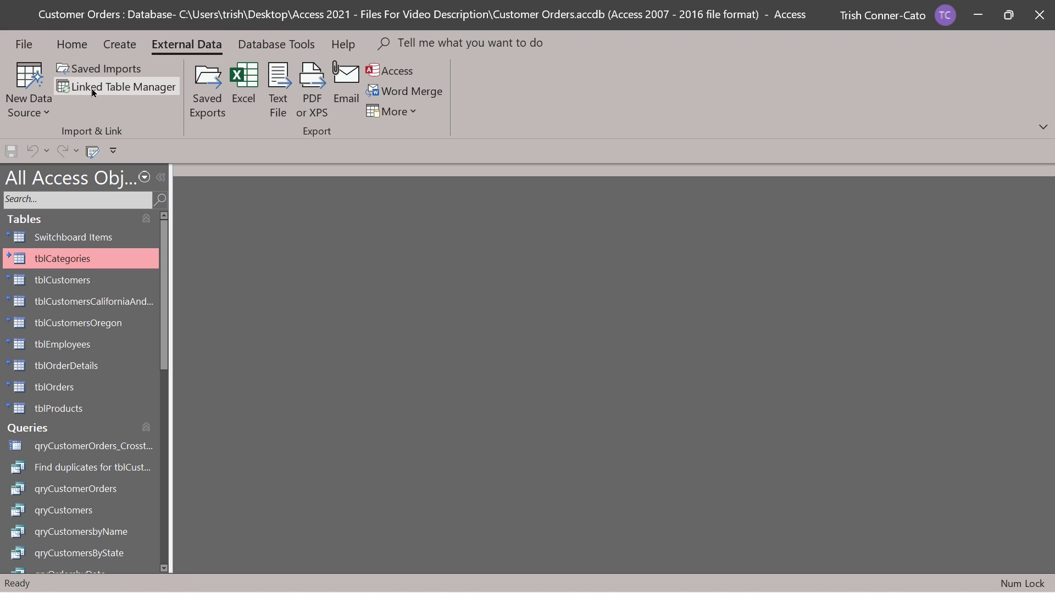
pyautogui.click(134, 89)
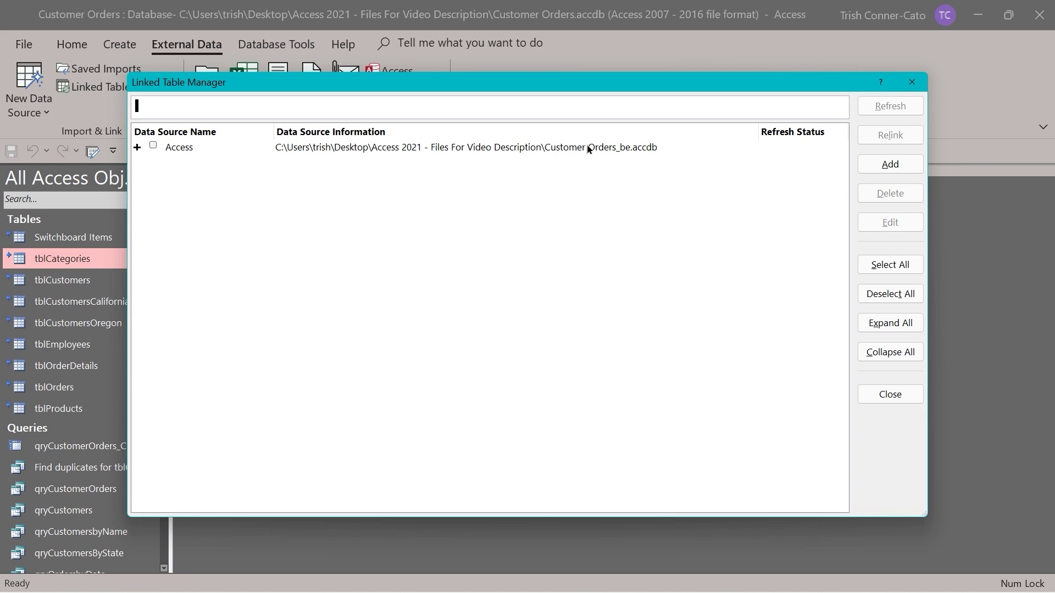
pyautogui.click(505, 153)
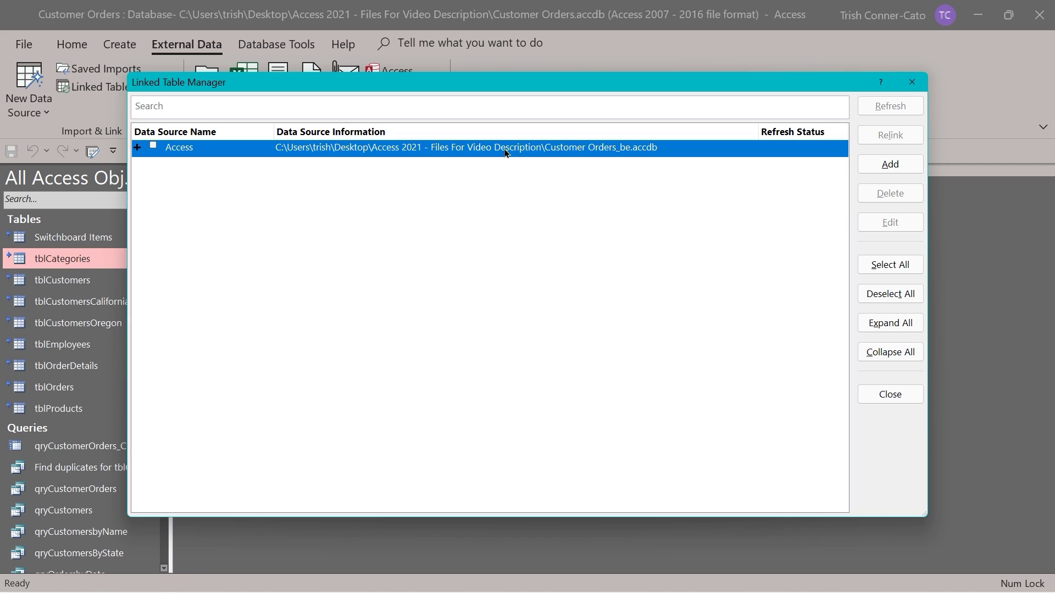
pyautogui.click(154, 148)
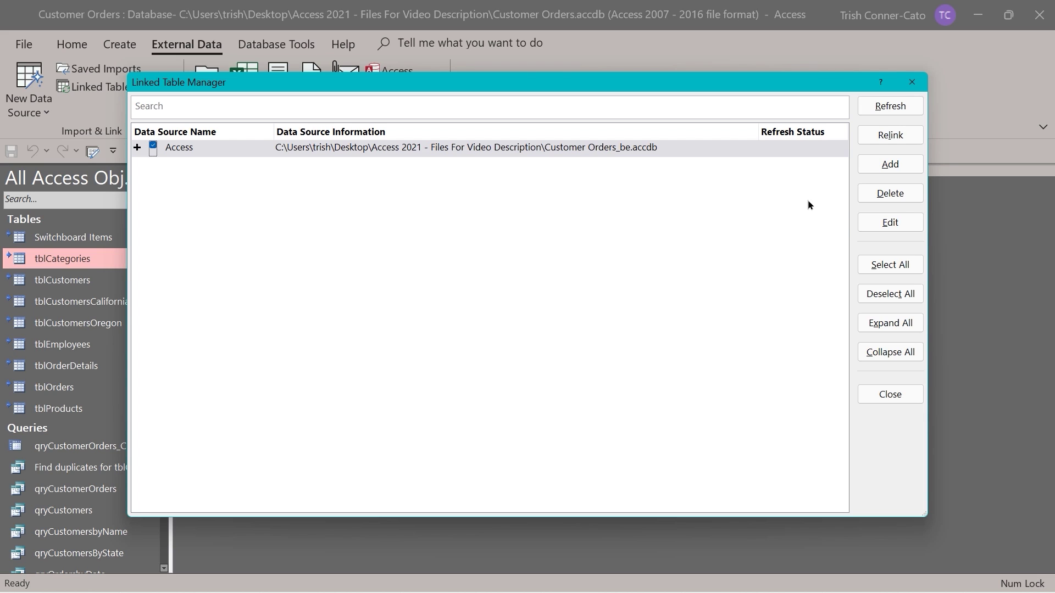
pyautogui.click(889, 222)
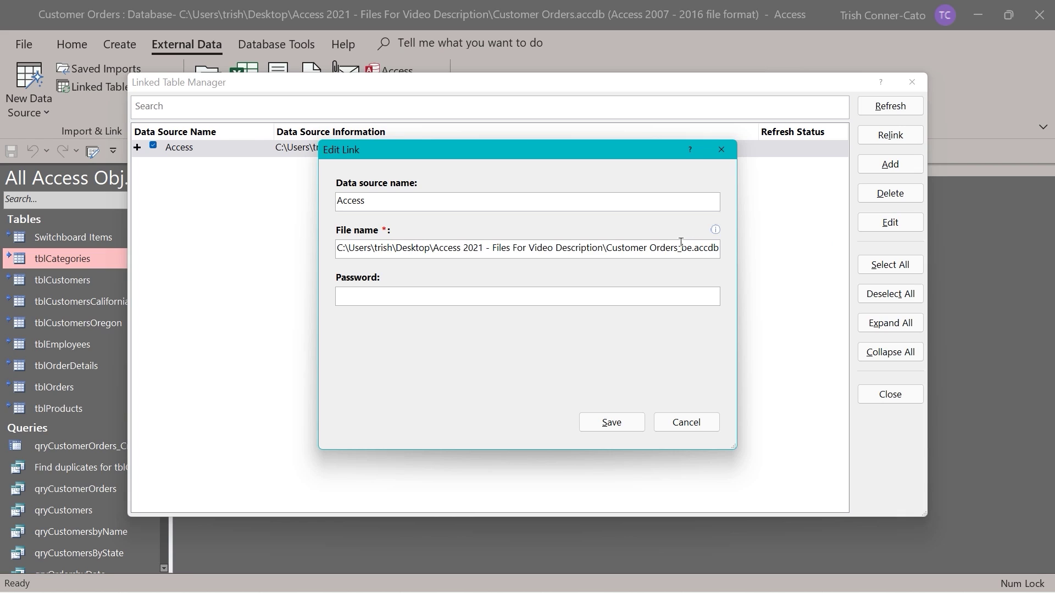
# Start editing the back-end file name and open a File Explorer window with Win+E
pyautogui.click(648, 251)
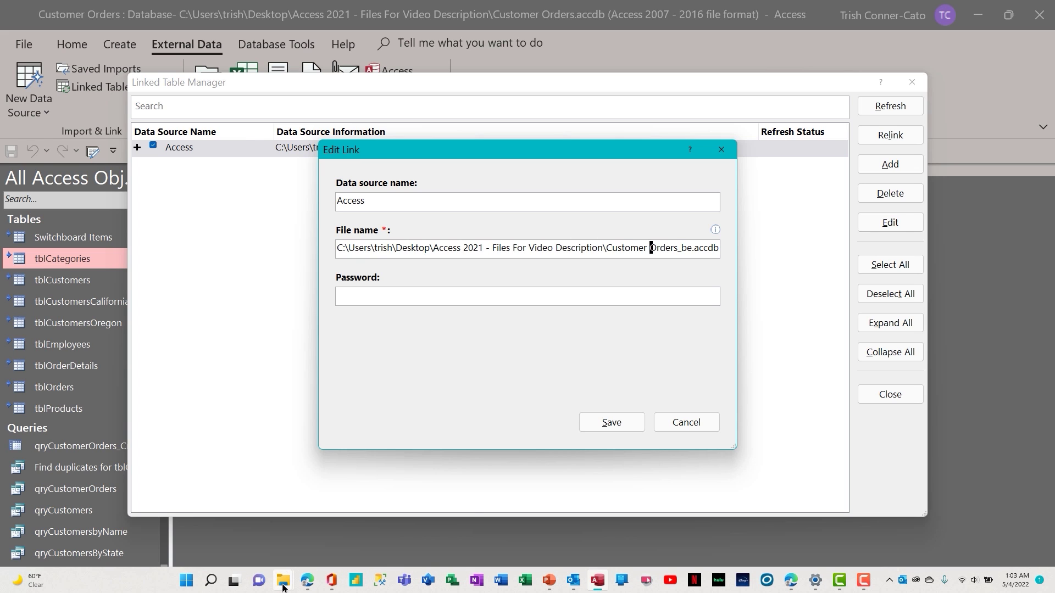
pyautogui.moveTo(284, 586)
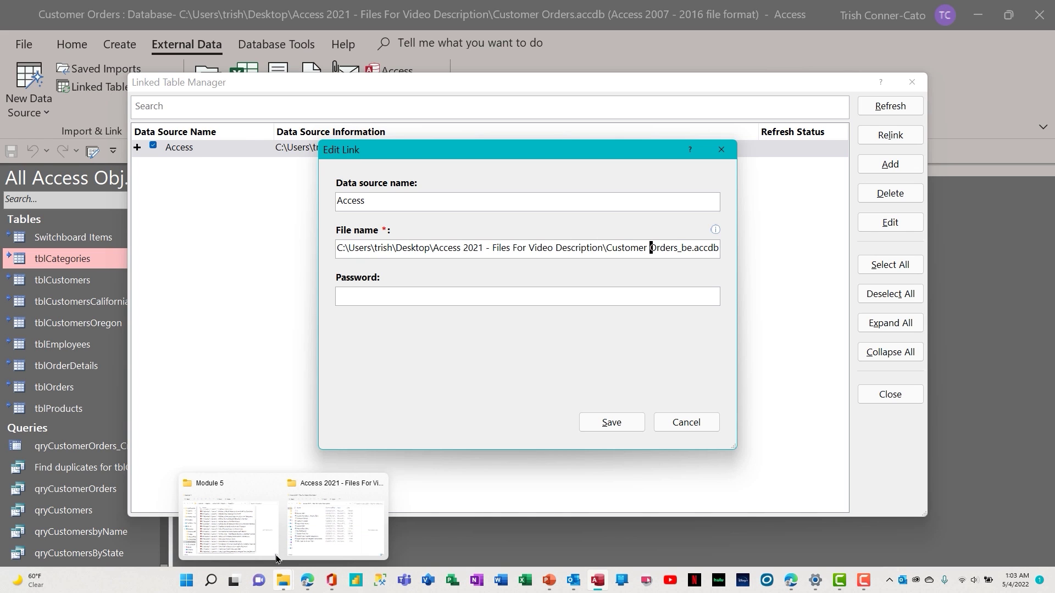
pyautogui.moveTo(302, 484)
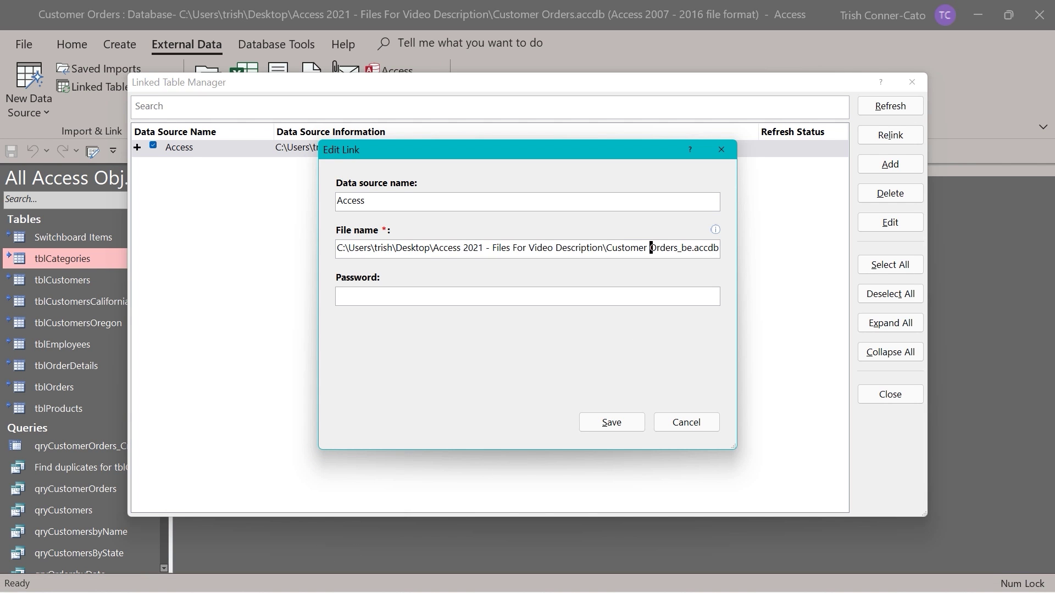
pyautogui.press('super+e')
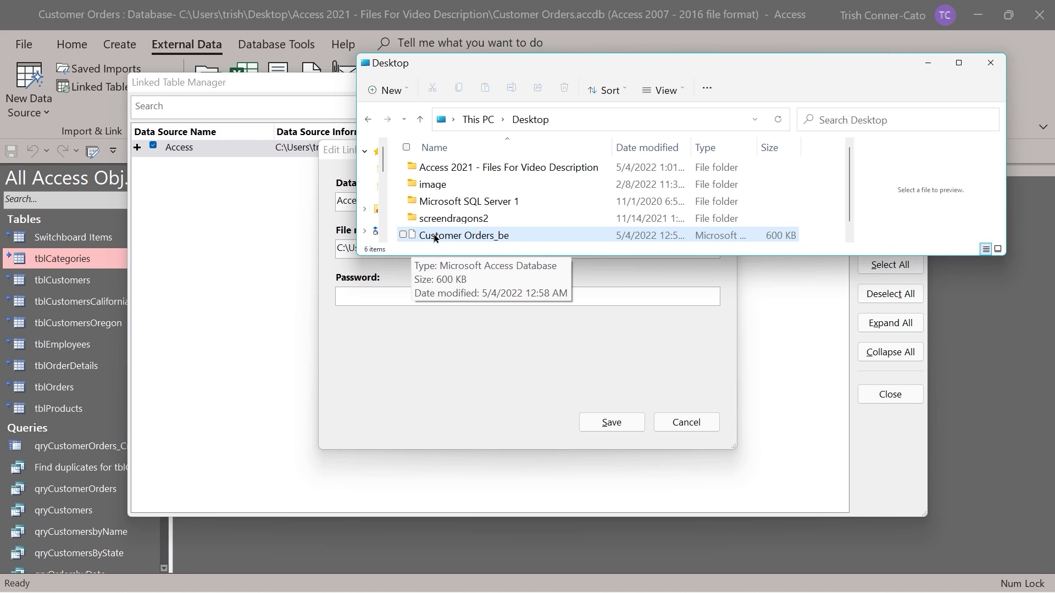
# Use Copy as path on Customer Orders_be in the Desktop folder, then minimise File Explorer
pyautogui.rightClick(434, 237)
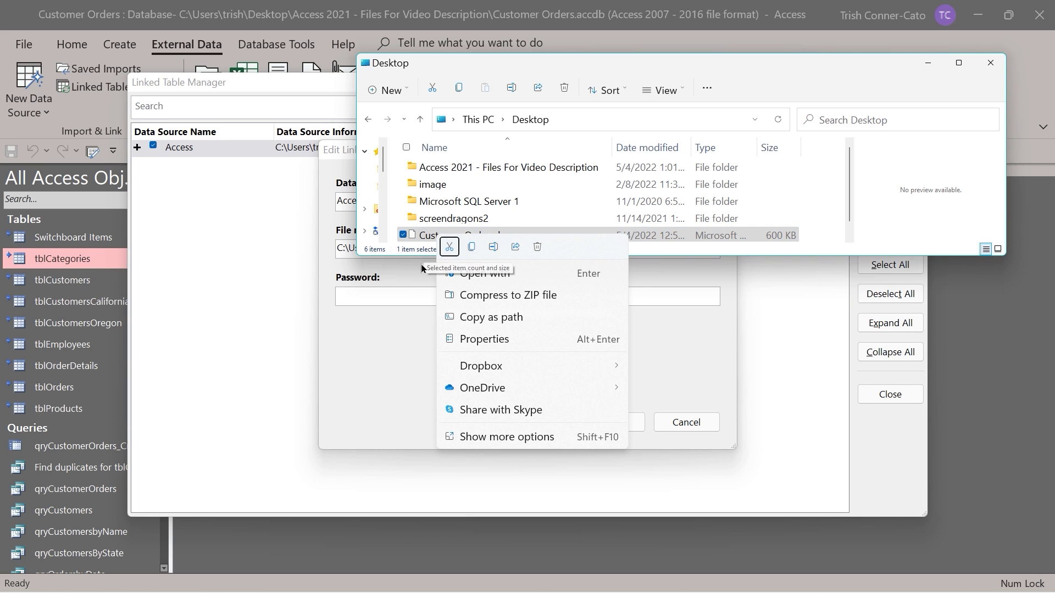
pyautogui.click(505, 317)
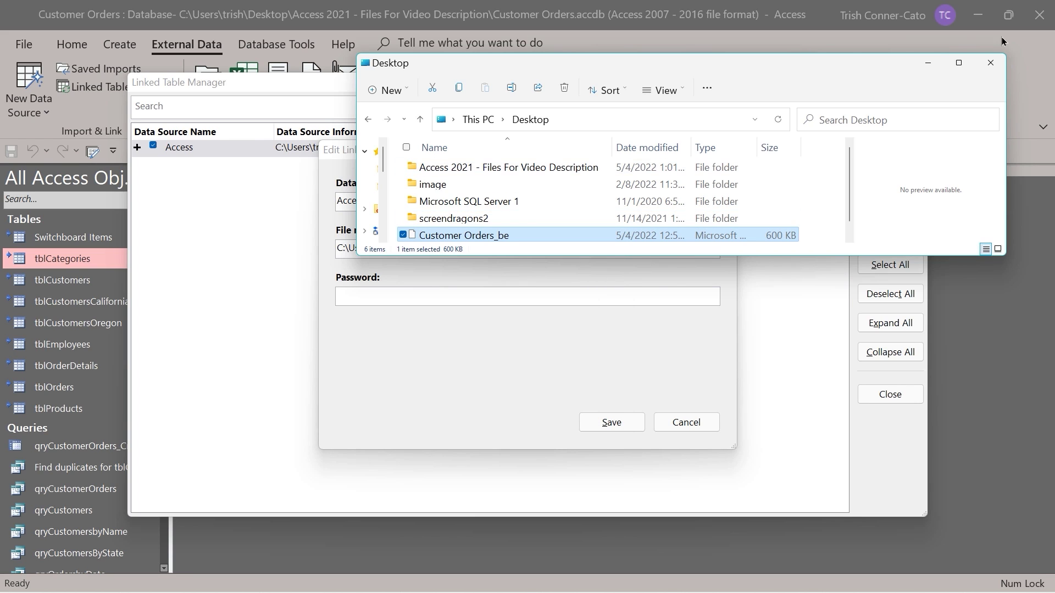
pyautogui.click(926, 63)
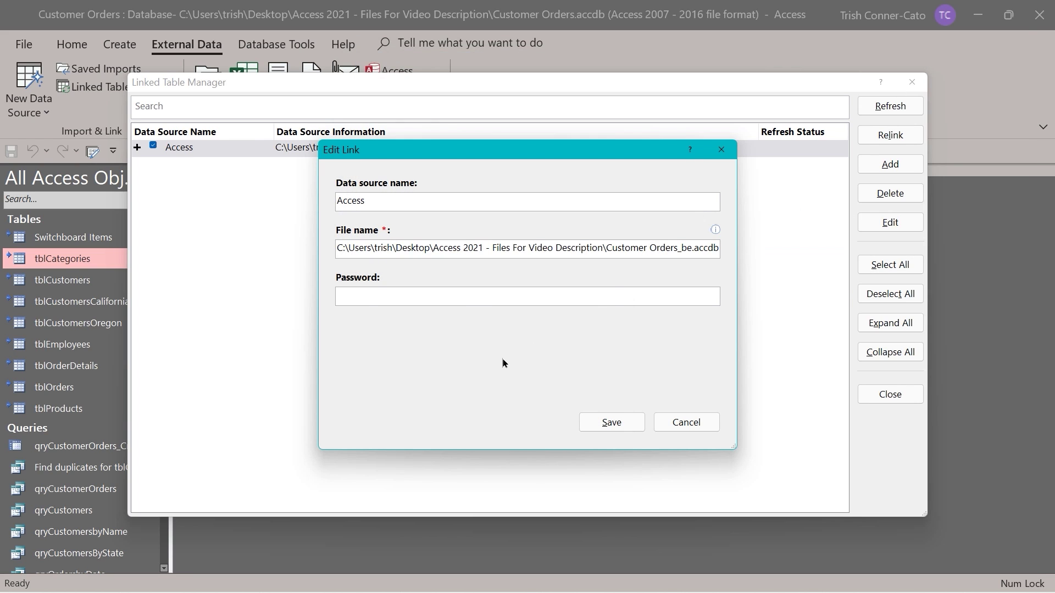
# Replace the old back-end link with the pasted Customer Orders_be.accdb path, strip its quotation marks, and save
pyautogui.tripleClick(422, 247)
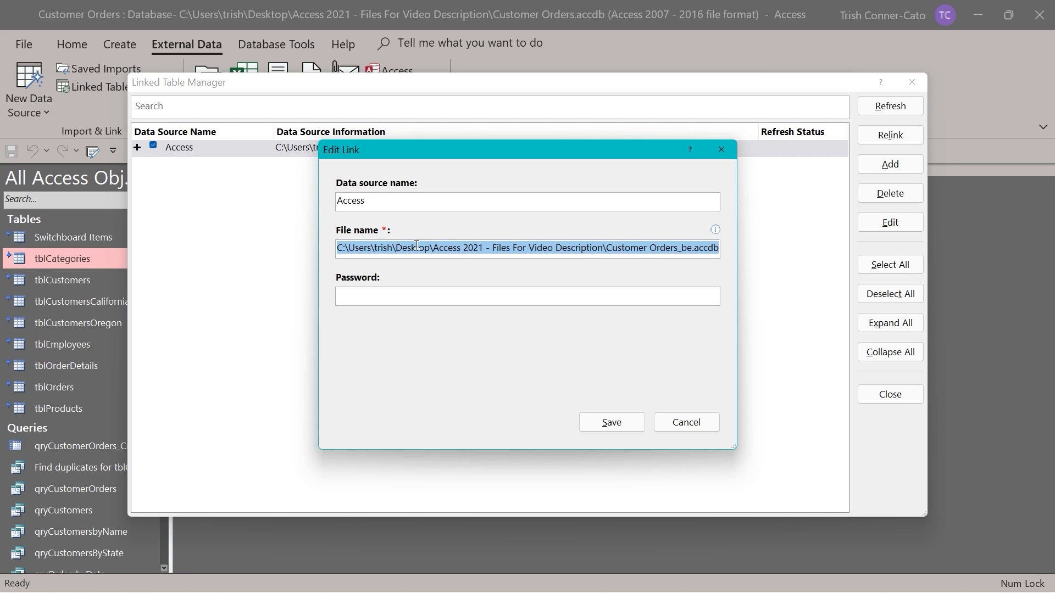
pyautogui.hotkey('ctrl', 'v')
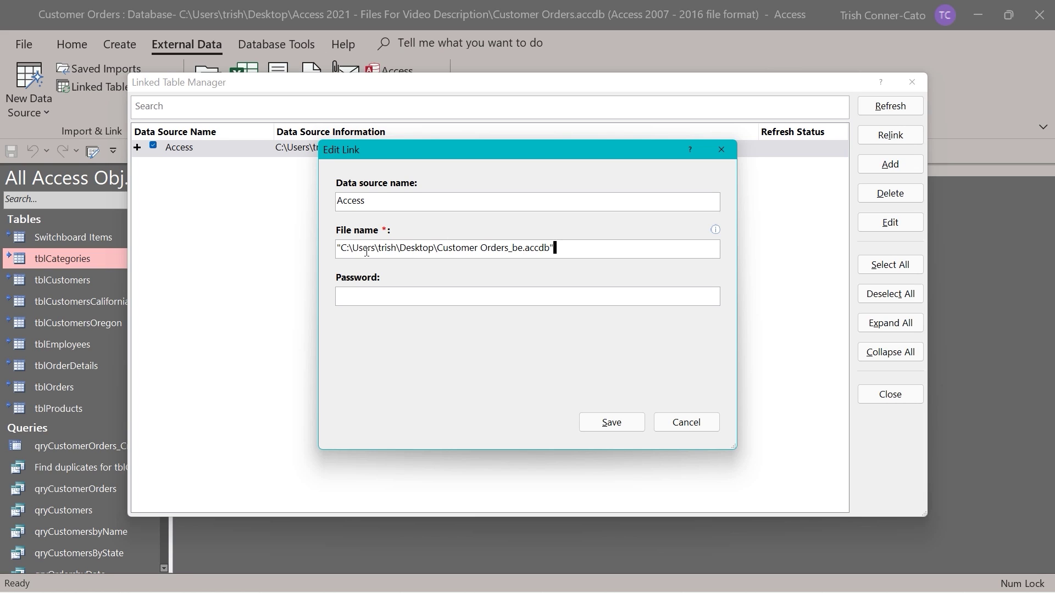
pyautogui.click(341, 249)
pyautogui.press('BackSpace')
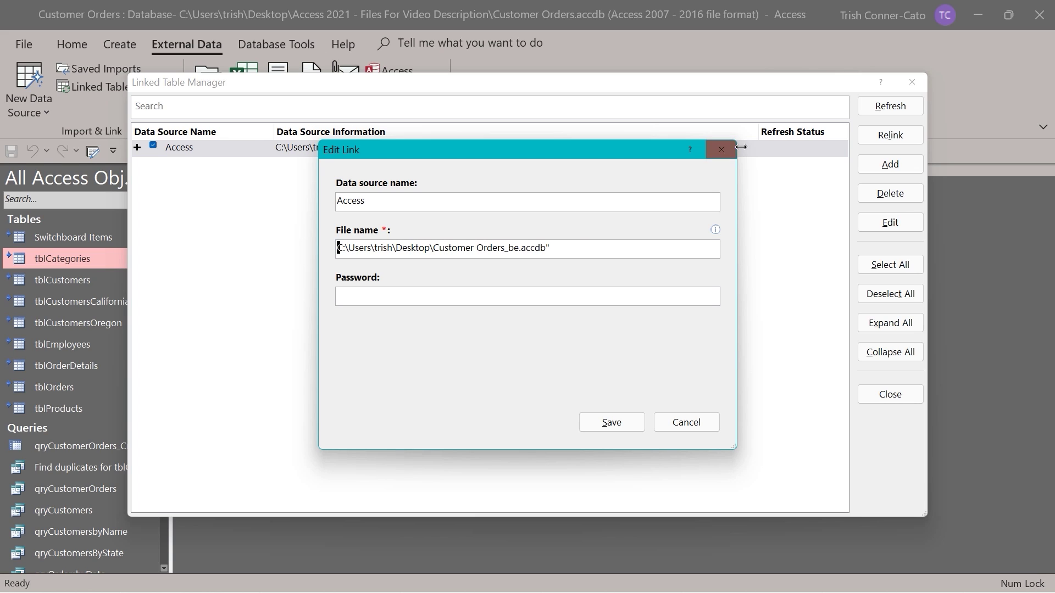
pyautogui.click(557, 246)
pyautogui.press('BackSpace')
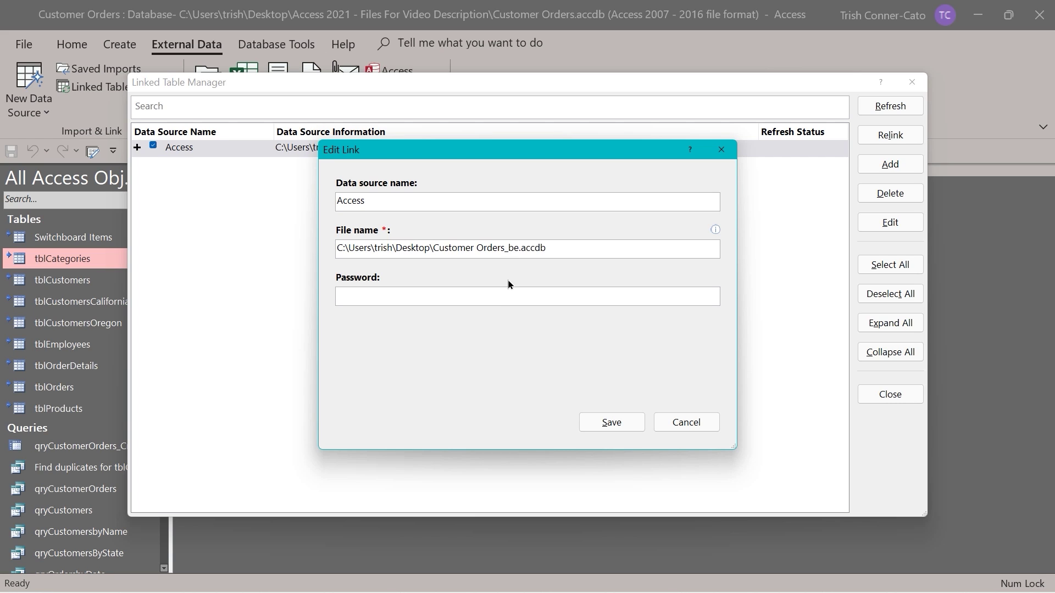
pyautogui.click(612, 423)
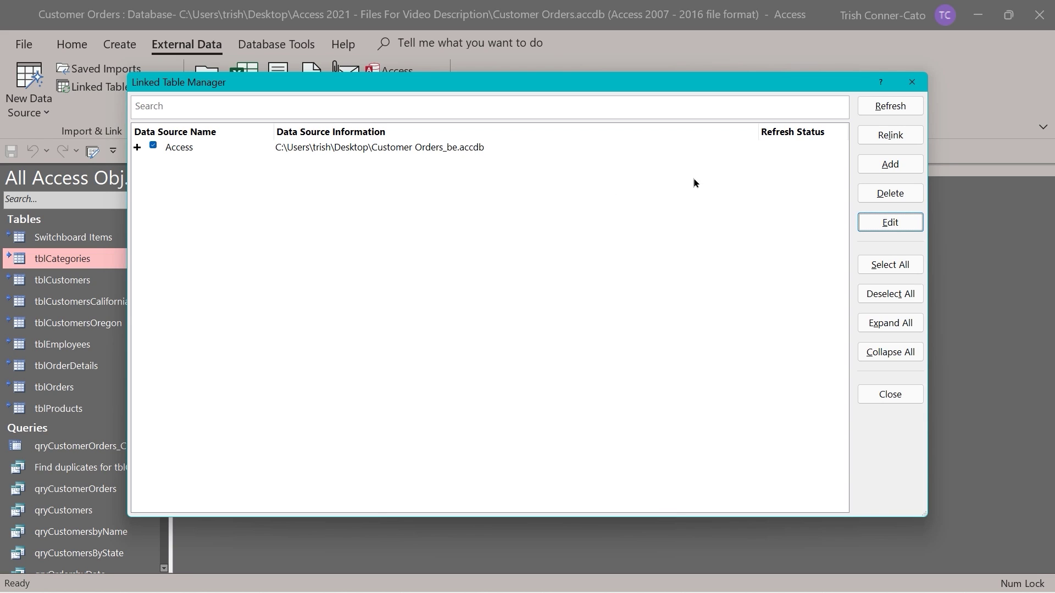
# Close the Linked Table Manager, then open tblCategories to confirm its five categories and close it again
pyautogui.click(913, 397)
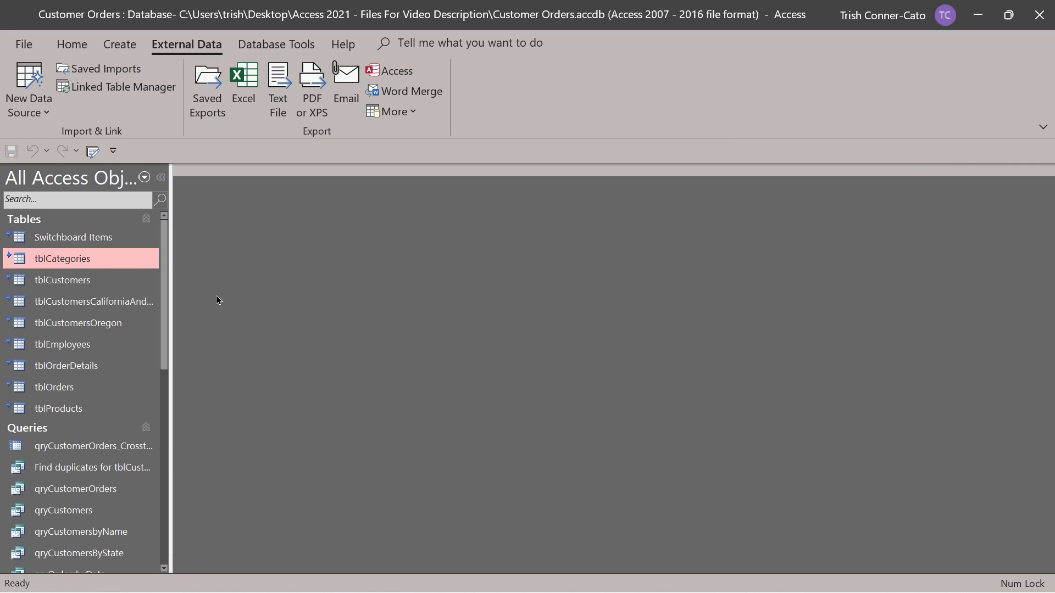
pyautogui.doubleClick(89, 261)
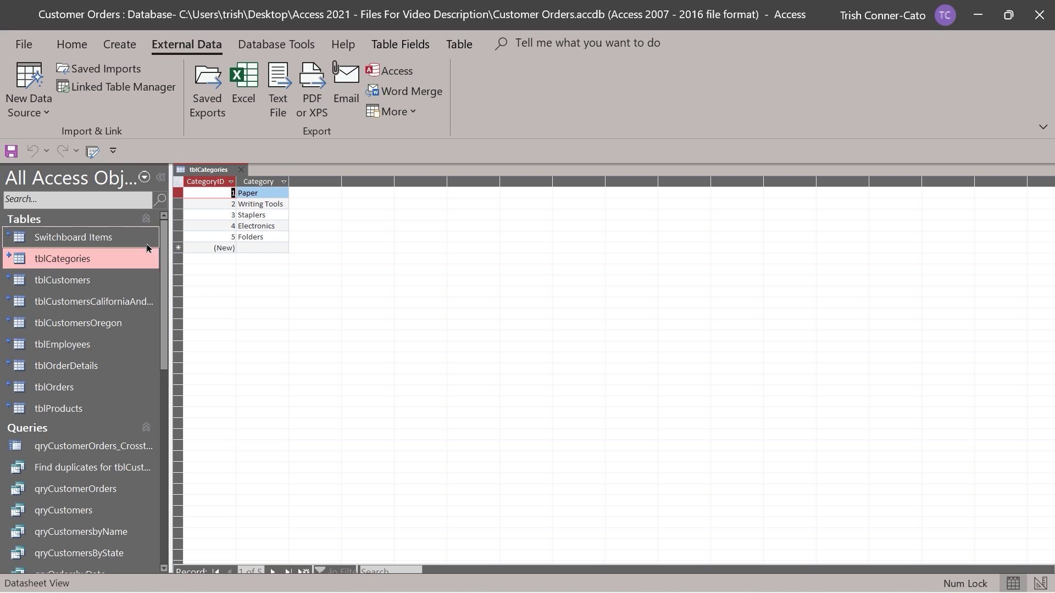
pyautogui.click(239, 174)
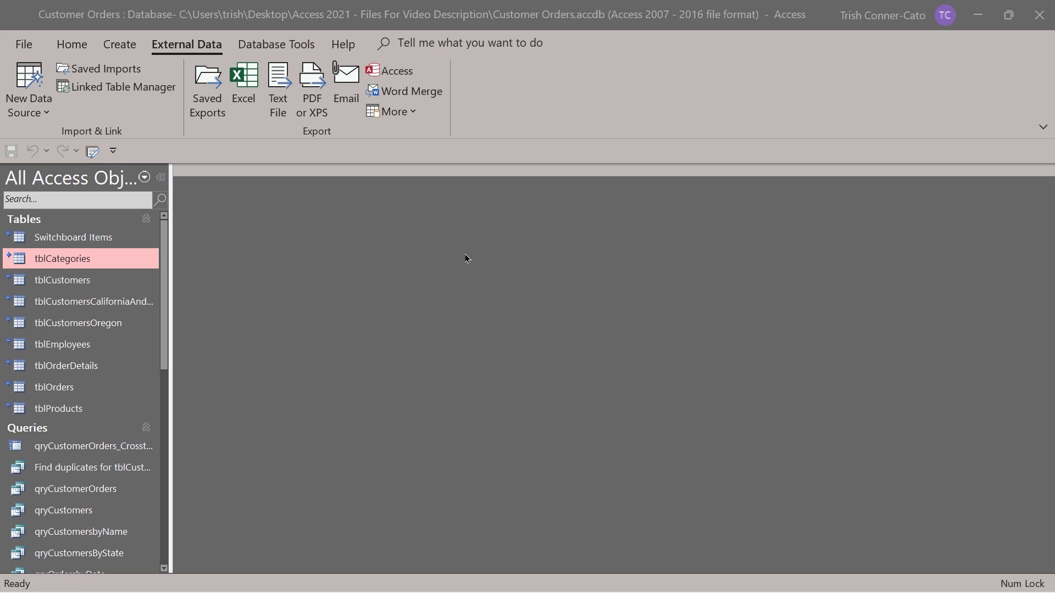
pyautogui.click(25, 44)
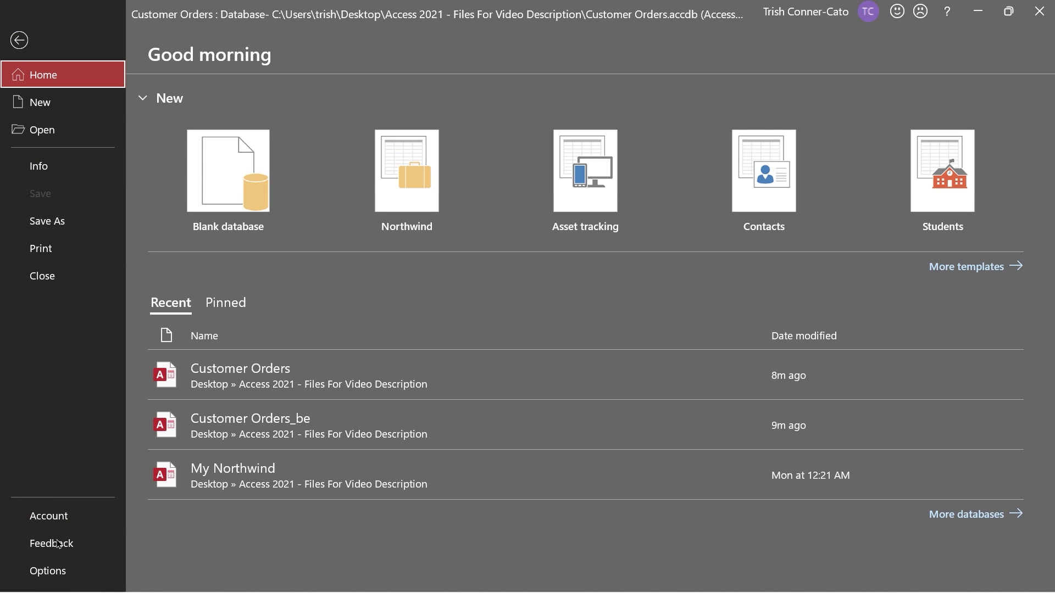
# Open Access Options on the Current Database page and reposition the window
pyautogui.click(48, 571)
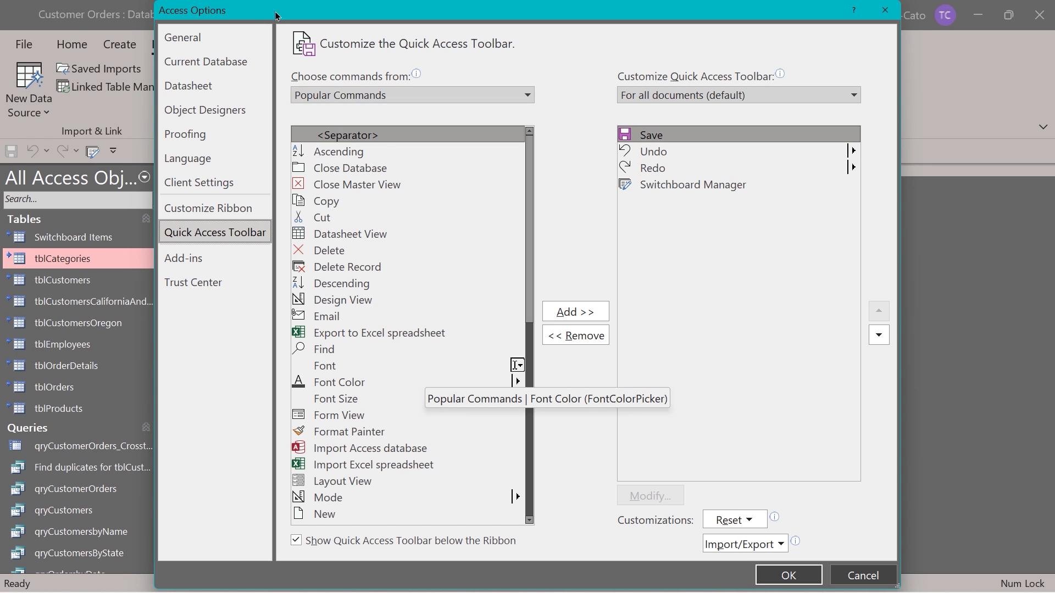
pyautogui.click(199, 67)
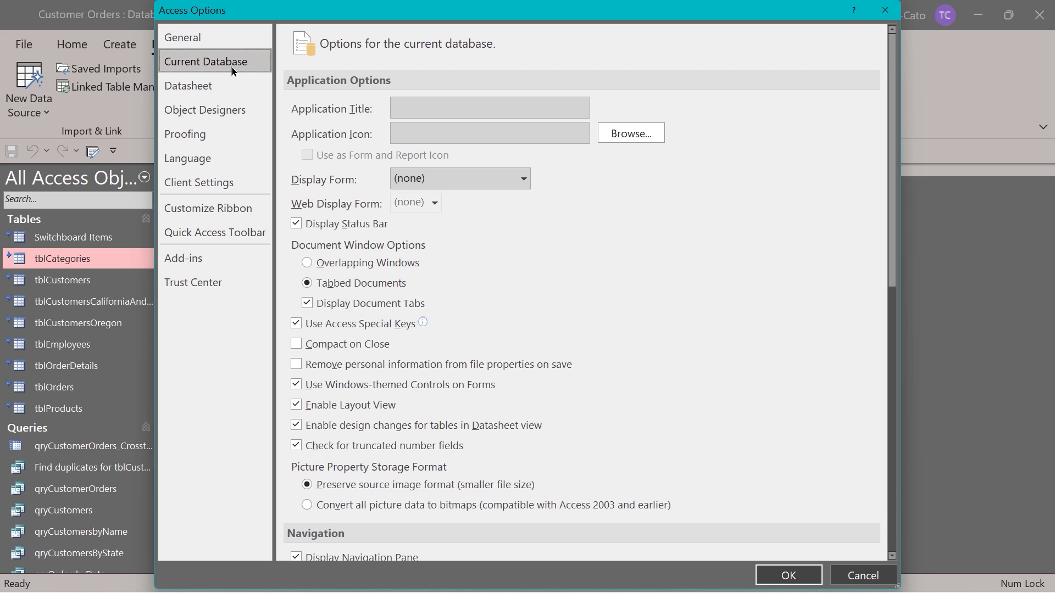
pyautogui.moveTo(374, 11); pyautogui.dragTo(358, 89)
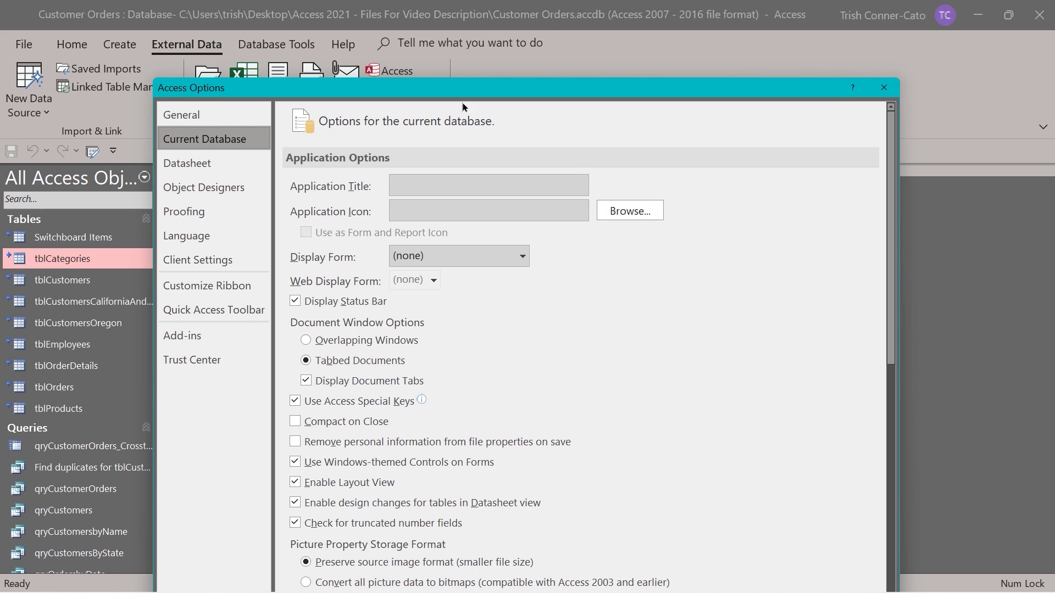
# Set the Application Title to 'Customer Orders Database'
pyautogui.click(412, 186)
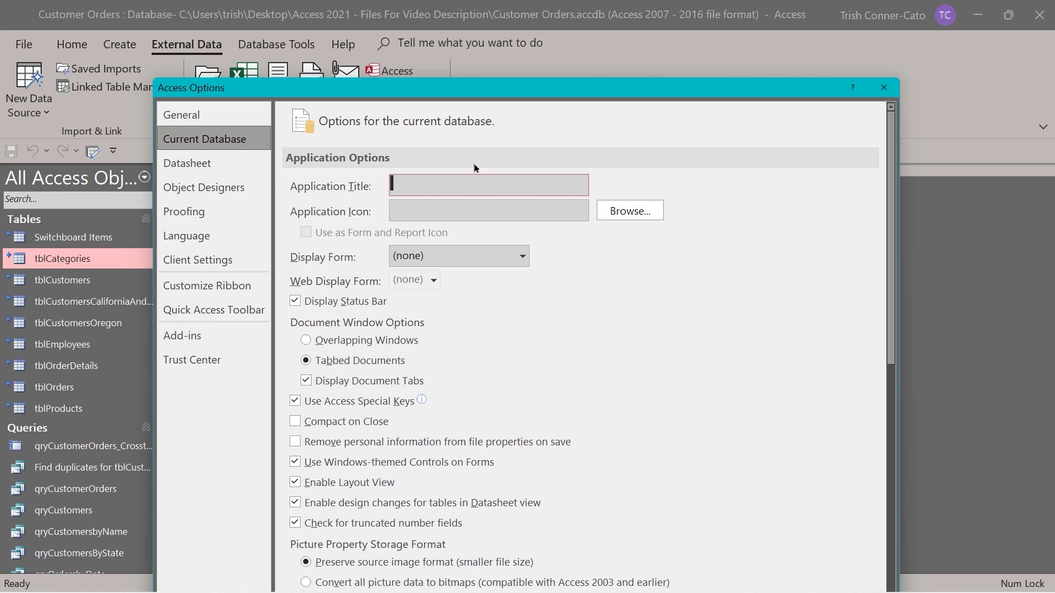
pyautogui.write('Customer Orders Database')
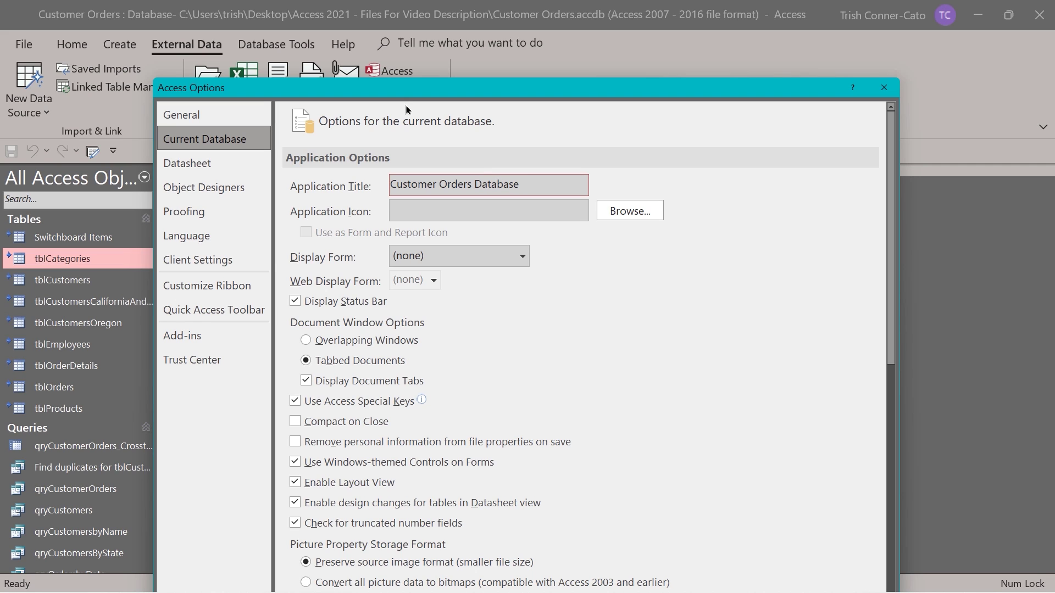
pyautogui.moveTo(405, 92); pyautogui.dragTo(463, 175)
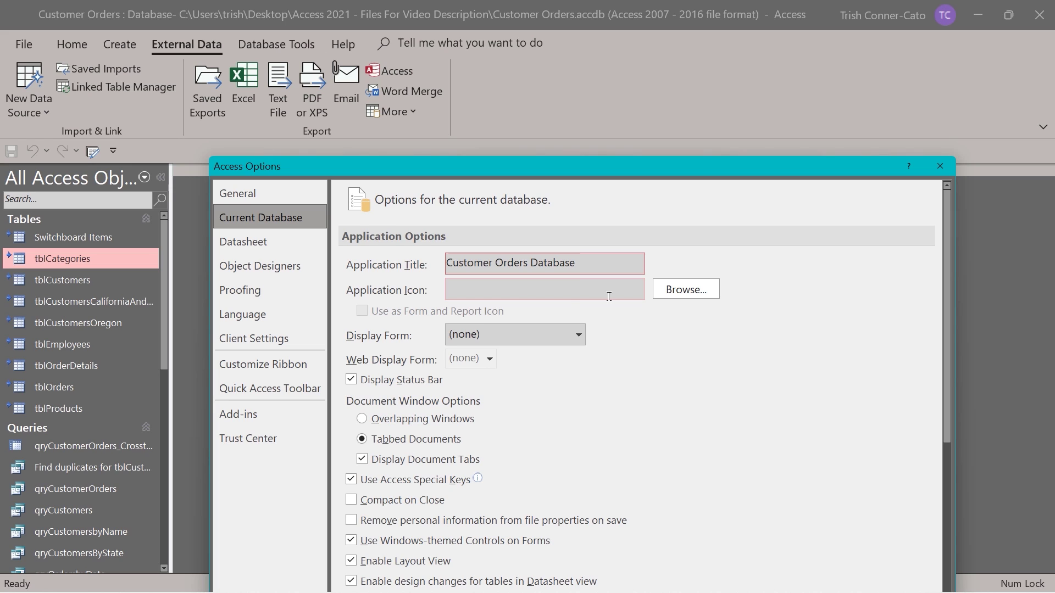
# Choose frmWelcome as the Display Form and apply the current database settings
pyautogui.click(578, 335)
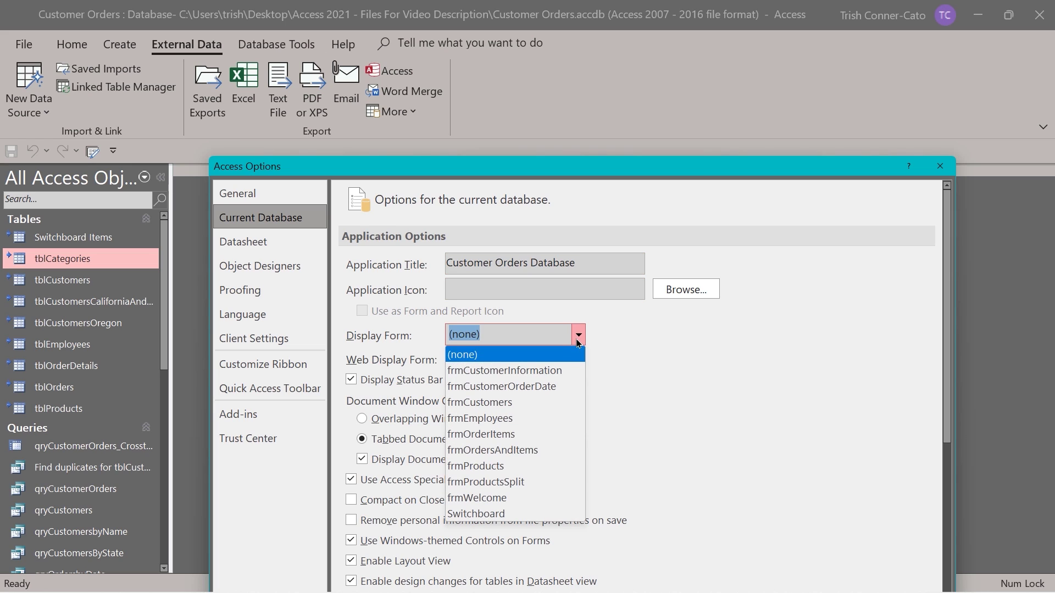
pyautogui.click(506, 498)
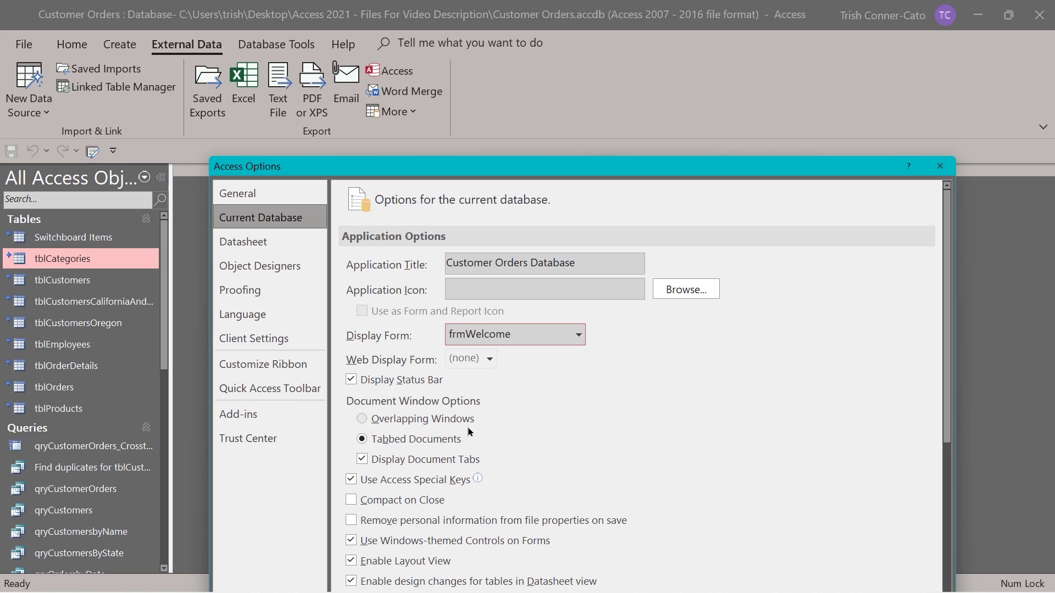
pyautogui.scroll(-2, 472, 429)
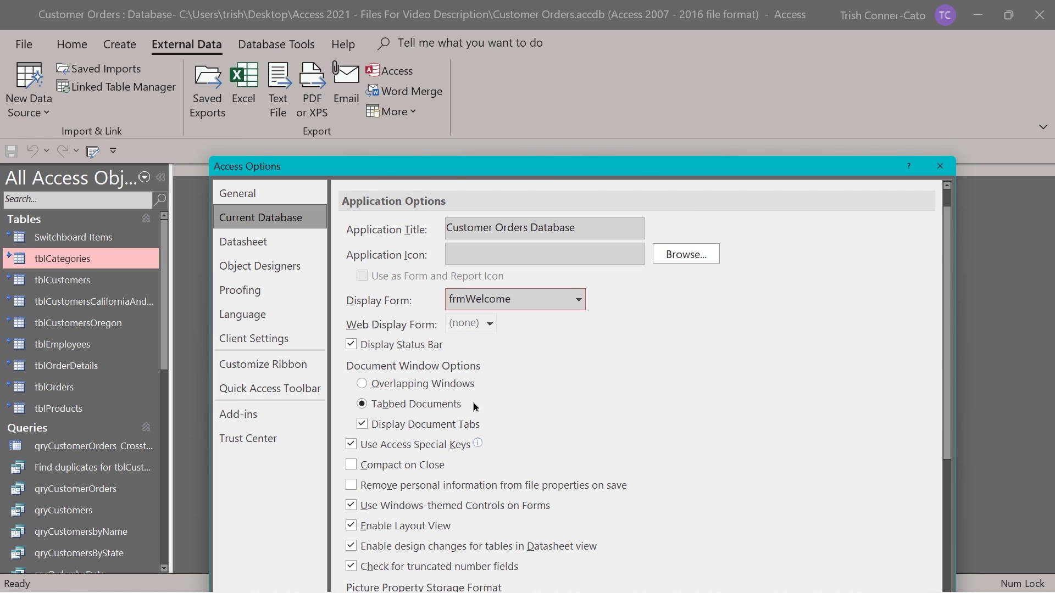
pyautogui.scroll(-5, 476, 406)
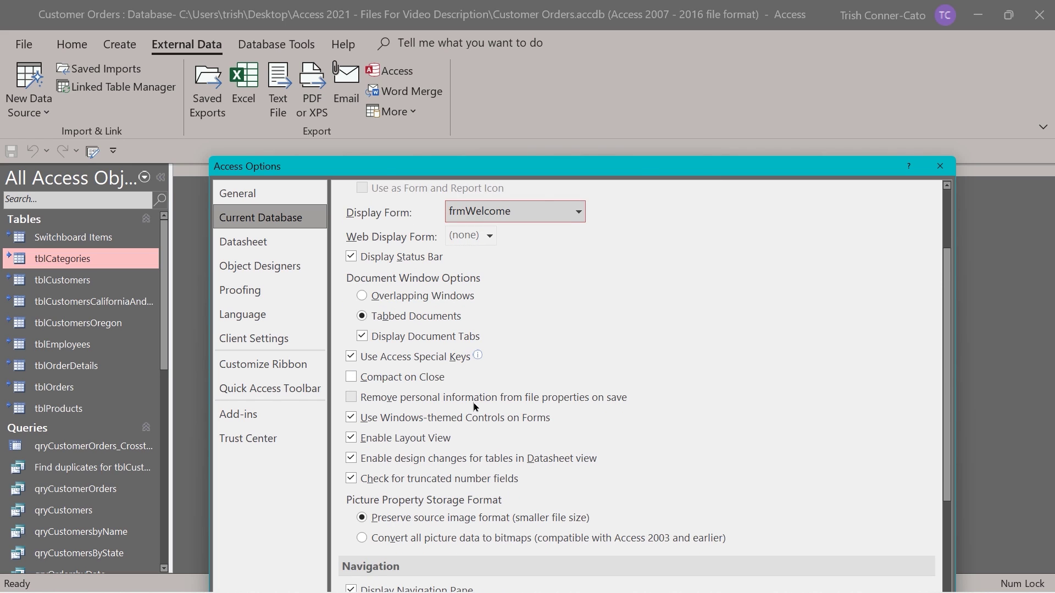
pyautogui.scroll(-10, 475, 407)
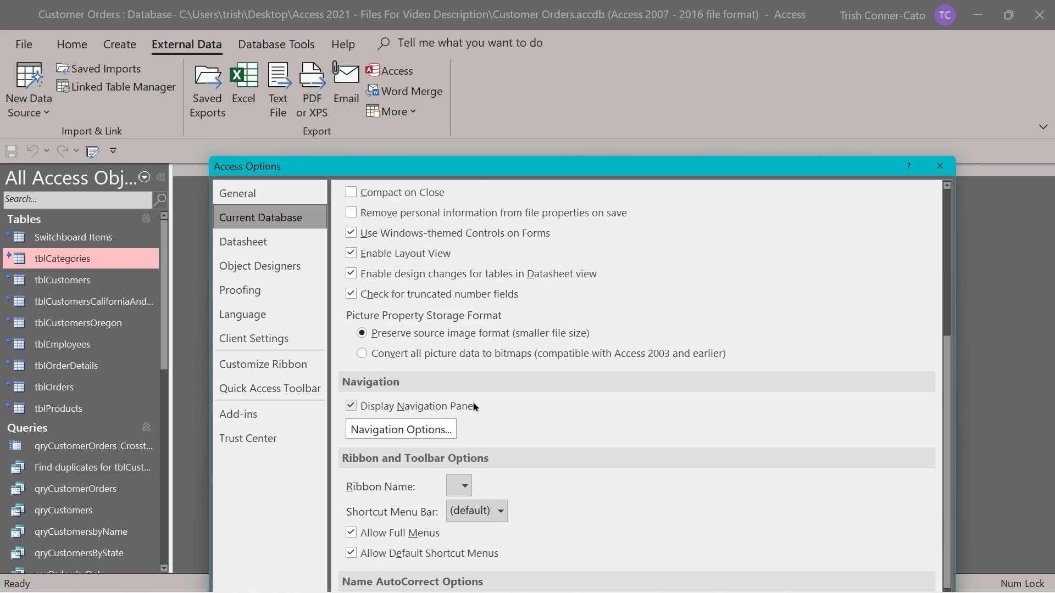
pyautogui.scroll(-5, 475, 407)
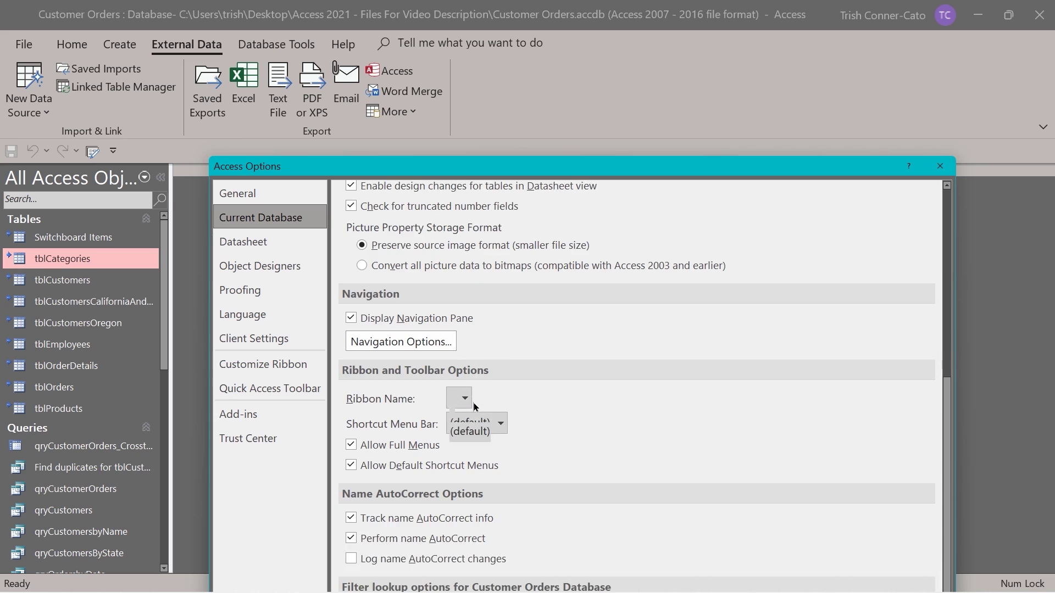
pyautogui.scroll(11, 476, 407)
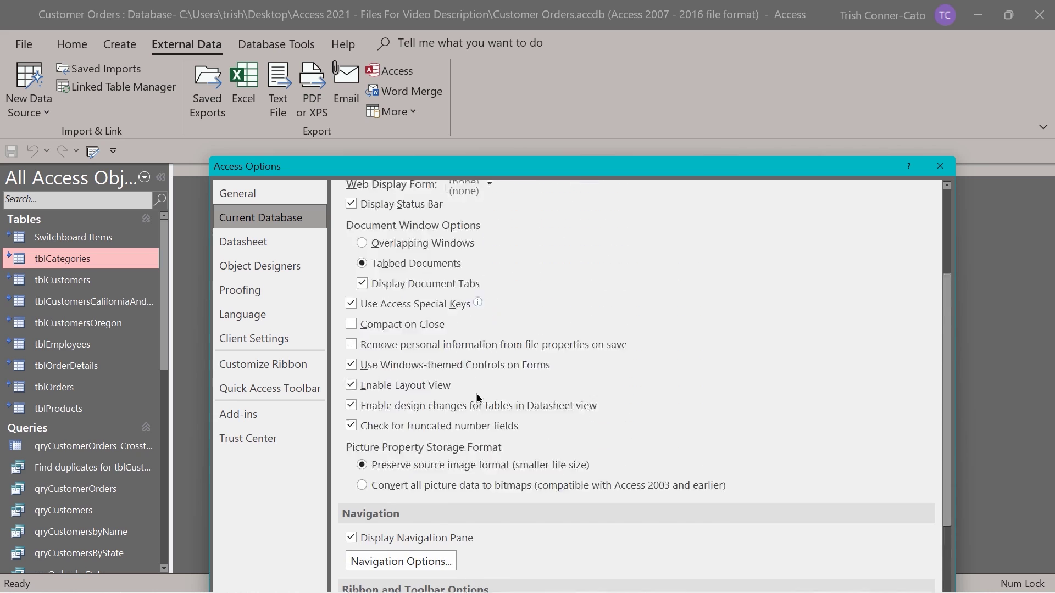
pyautogui.scroll(7, 478, 398)
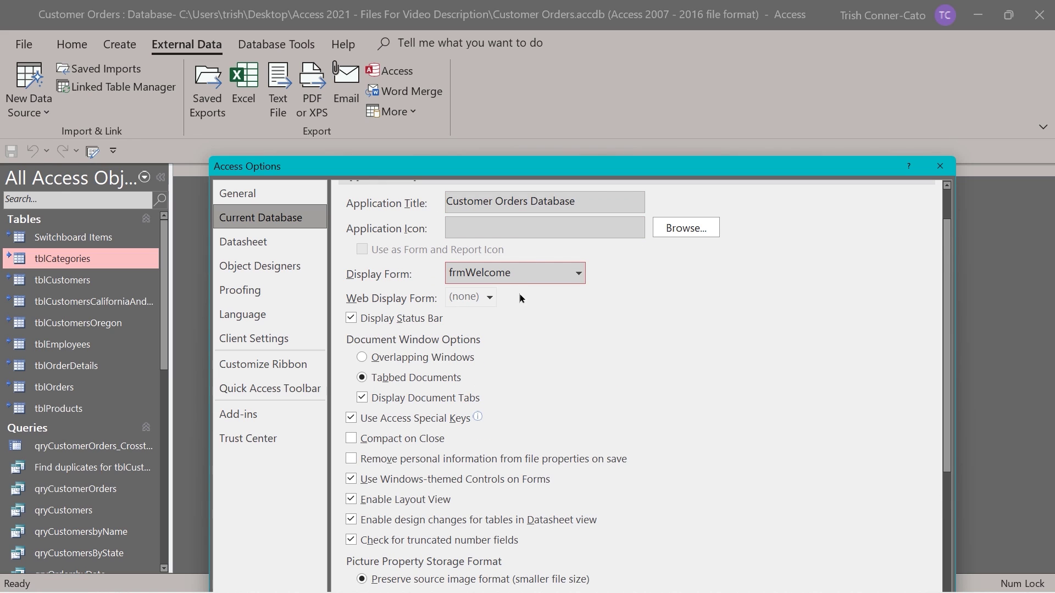
pyautogui.scroll(-4, 561, 310)
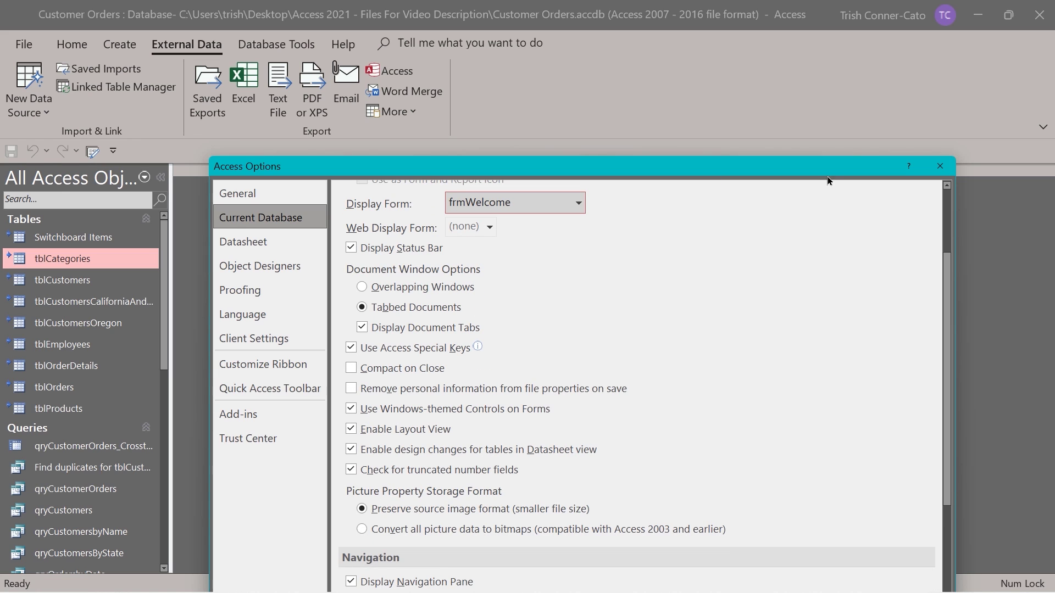
pyautogui.moveTo(820, 175); pyautogui.dragTo(805, 6)
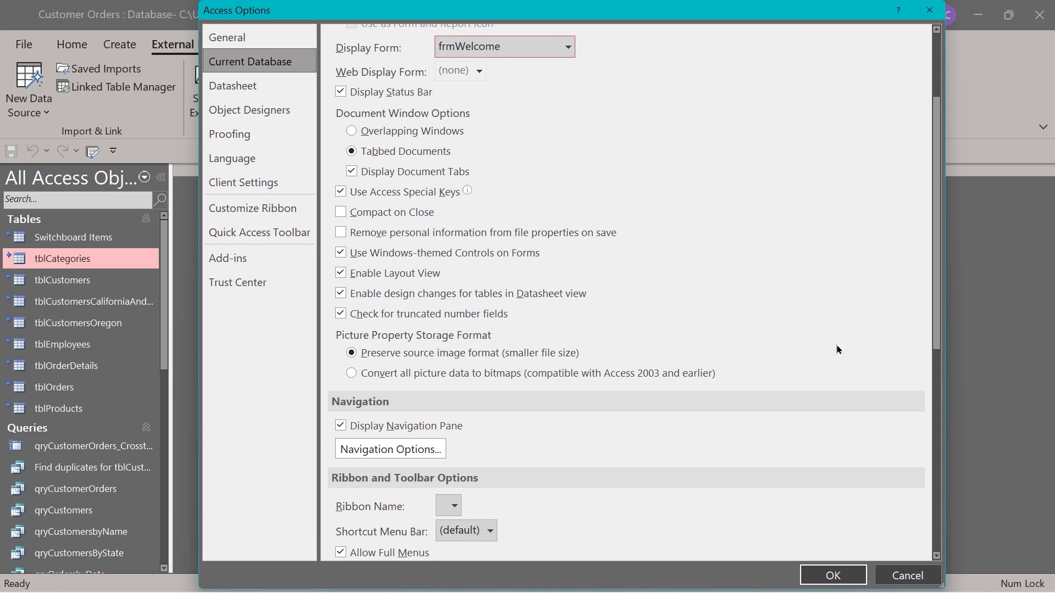
pyautogui.click(839, 578)
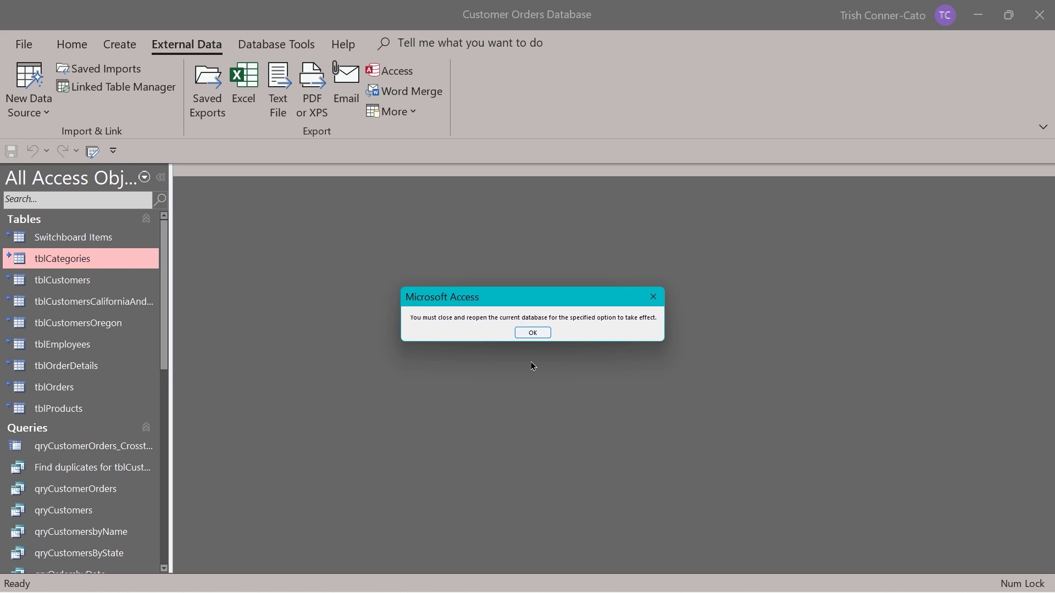
# Dismiss the reopen notice, close Customer Orders, and reopen it from the recent databases list
pyautogui.click(536, 333)
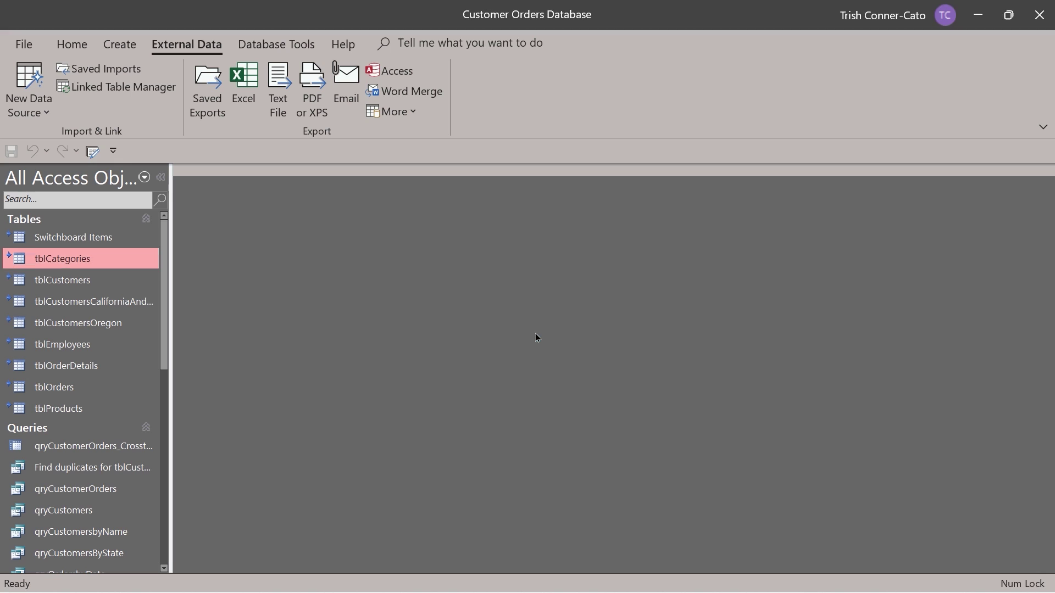
pyautogui.click(33, 40)
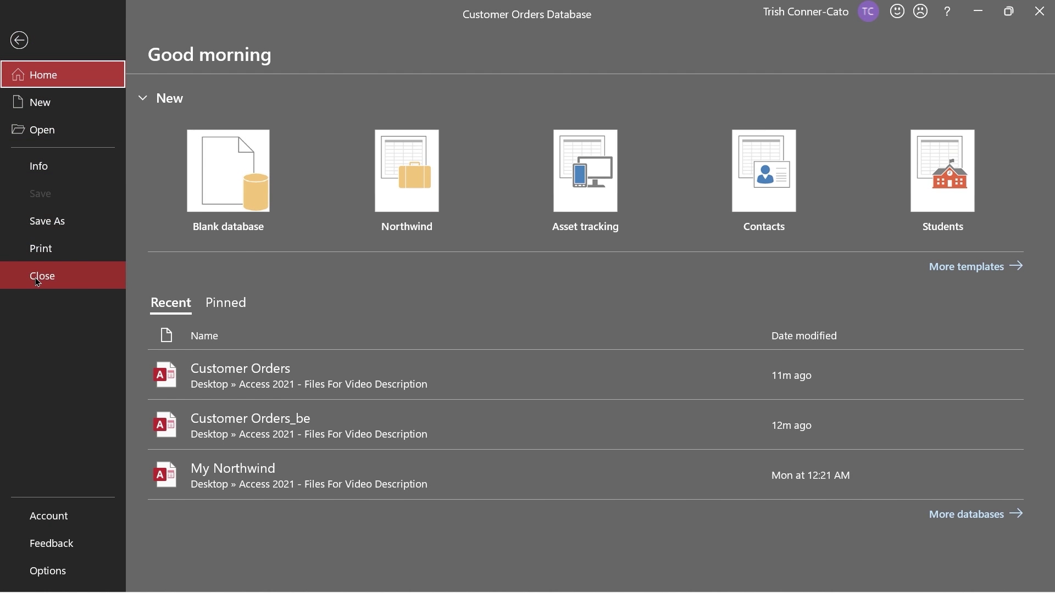
pyautogui.click(37, 279)
pyautogui.click(24, 42)
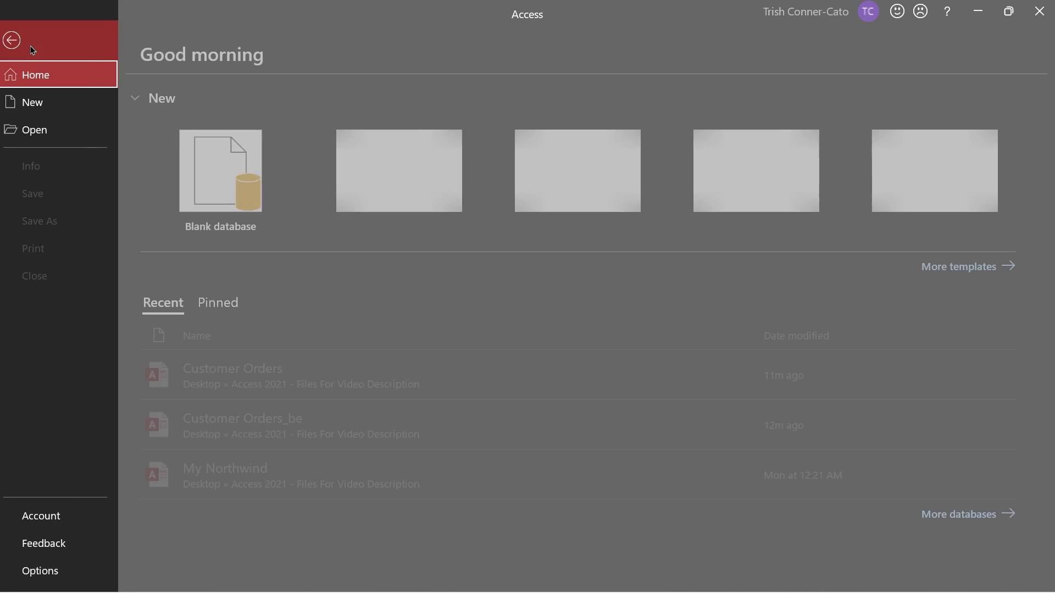
pyautogui.click(263, 378)
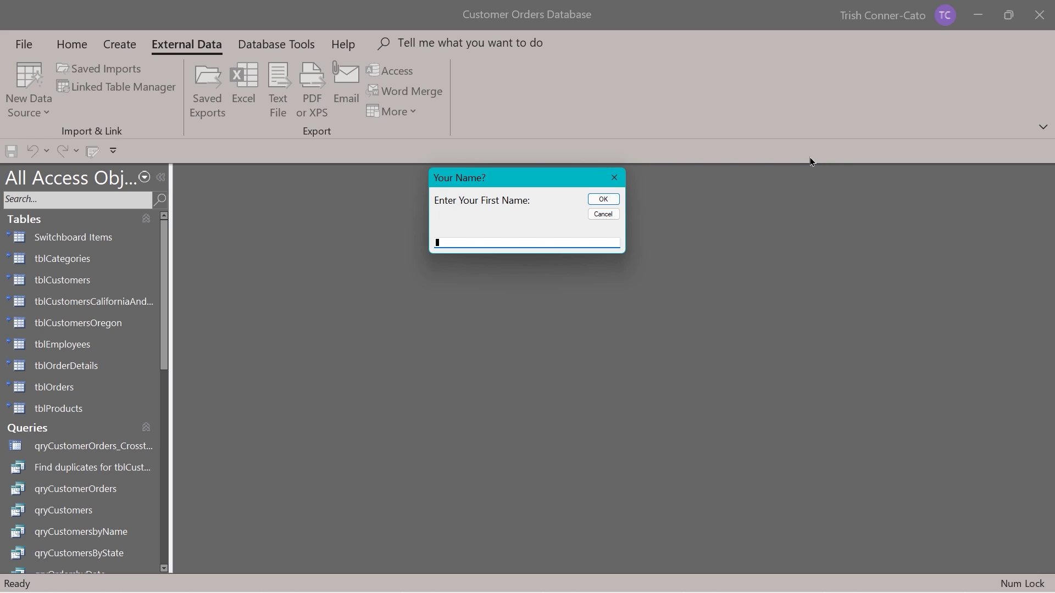
# Enter the user's first name at the startup prompt and dismiss the welcome message
pyautogui.write('Trish')
pyautogui.press('Return')
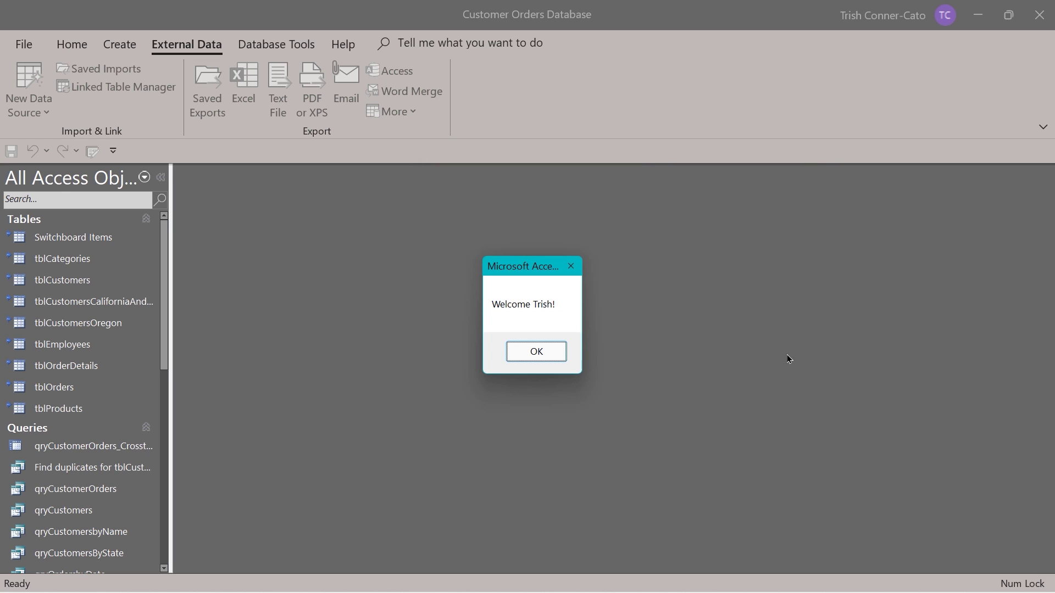
pyautogui.click(526, 360)
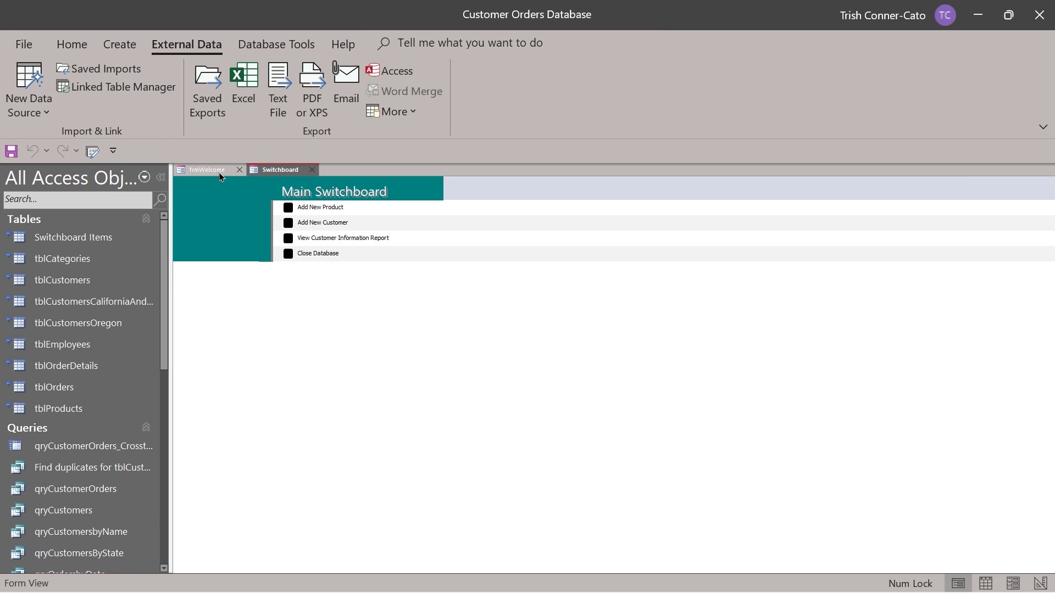
# Close all open forms, then check the database file properties showing a 1.19 MB size
pyautogui.rightClick(273, 173)
pyautogui.click(321, 228)
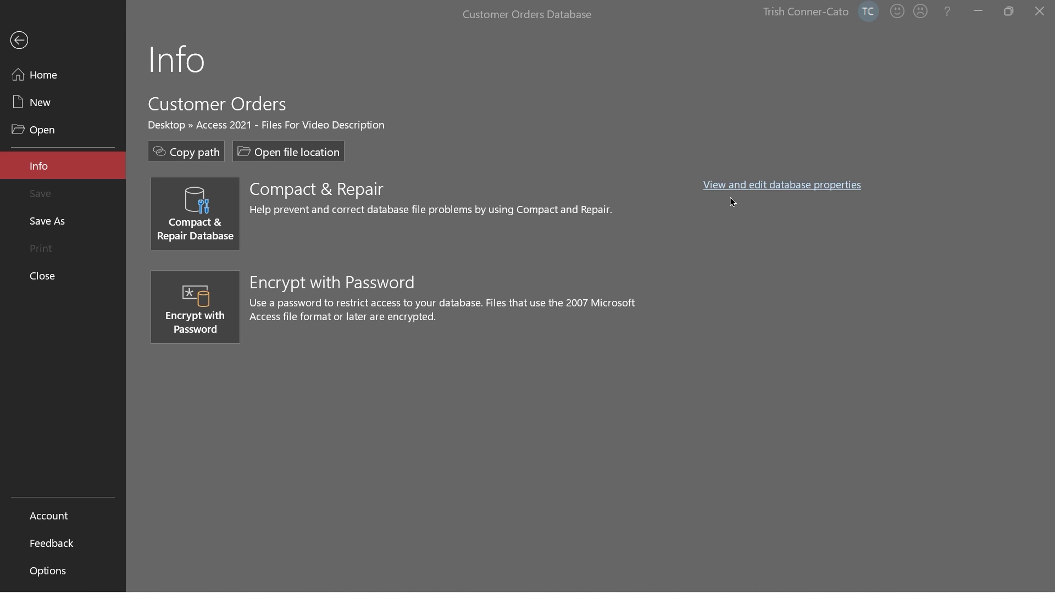
pyautogui.click(767, 186)
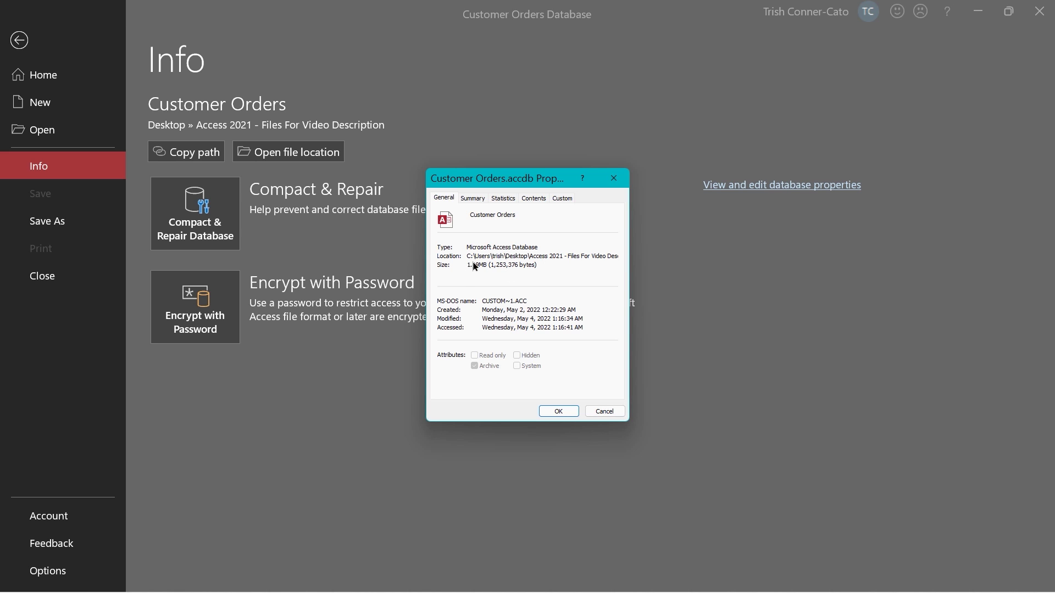
pyautogui.click(558, 413)
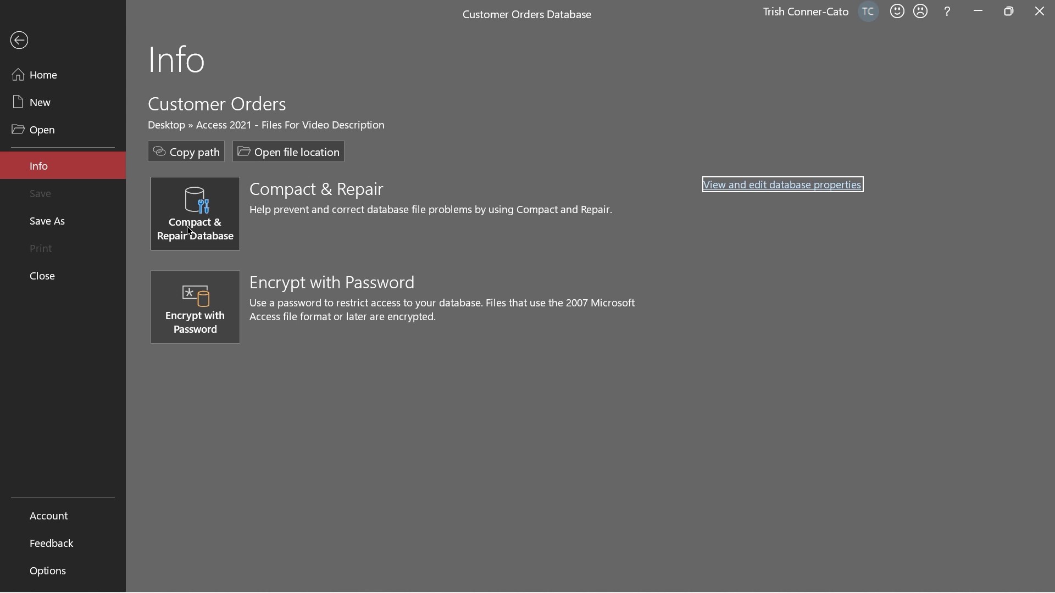
# Compact and repair the database, answer the first-name prompt, and close both open forms
pyautogui.click(203, 218)
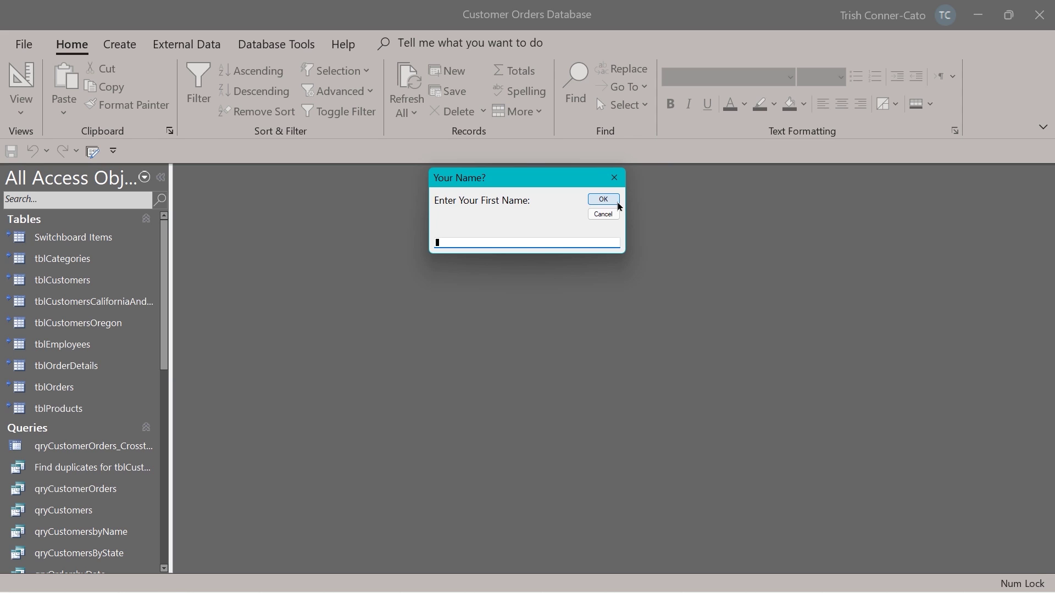
pyautogui.write('Trish')
pyautogui.press('Return')
pyautogui.press('Return')
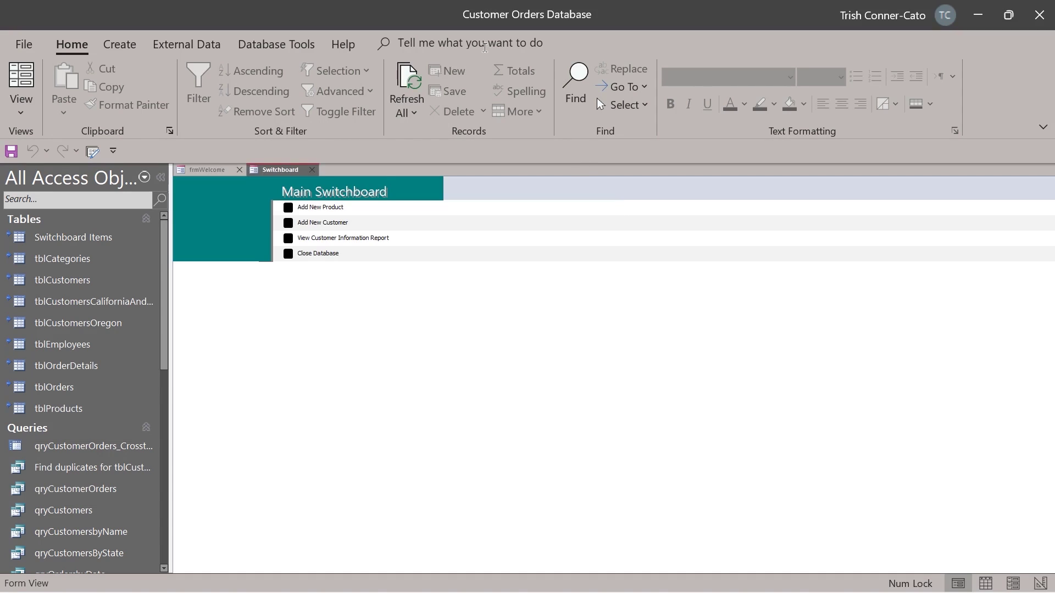
pyautogui.rightClick(264, 173)
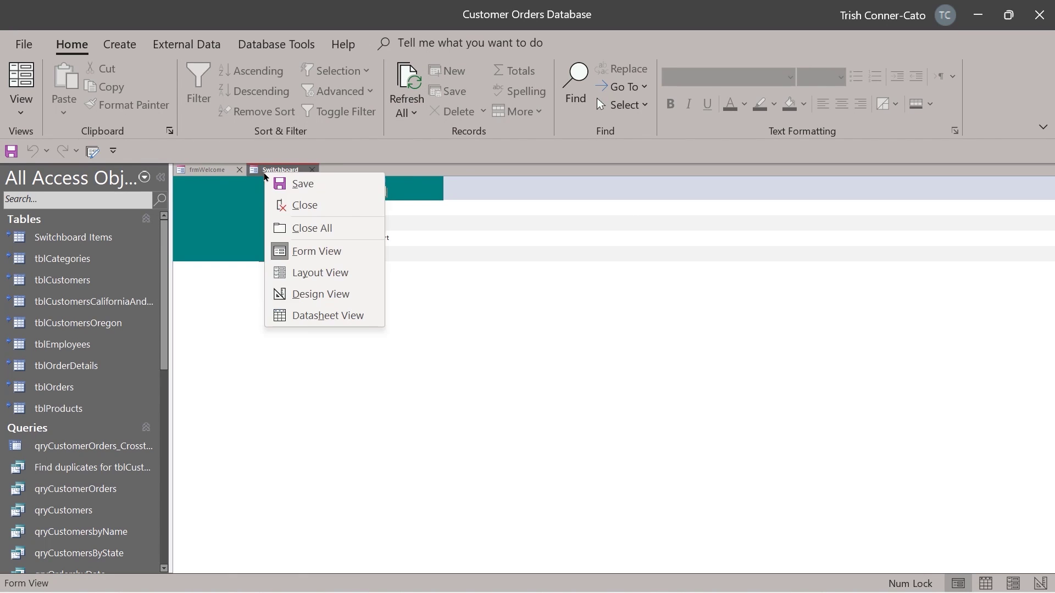
pyautogui.click(315, 230)
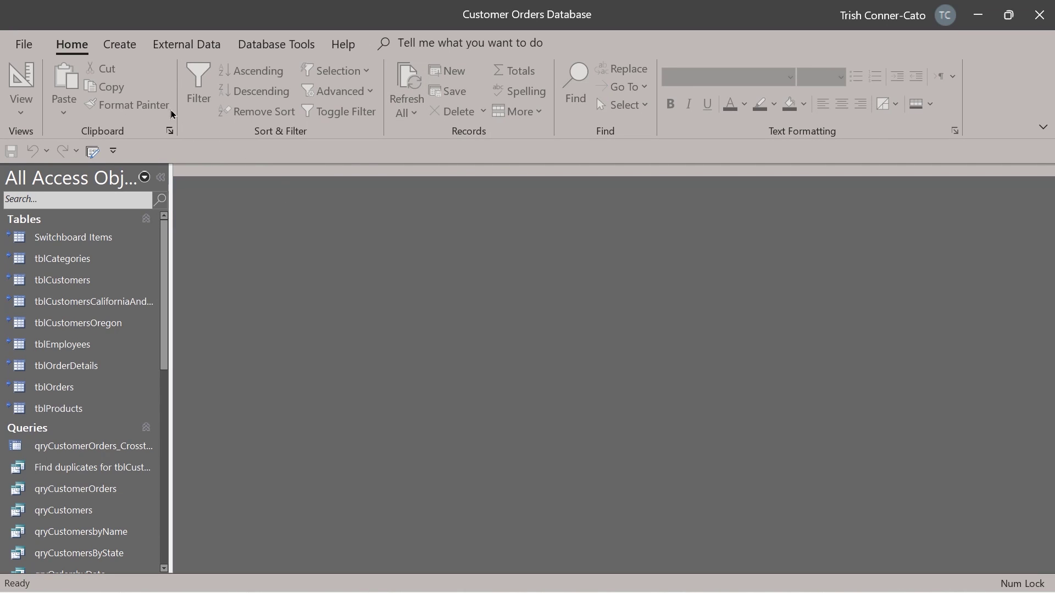
# View the database properties from the Info page, cancel them, and return to the database window
pyautogui.click(30, 52)
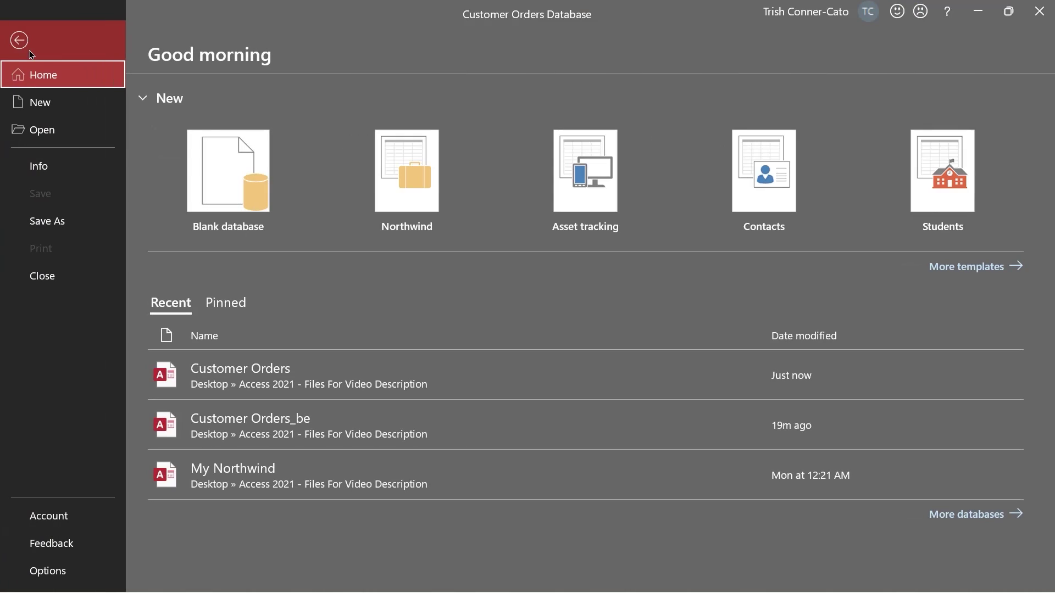
pyautogui.click(40, 166)
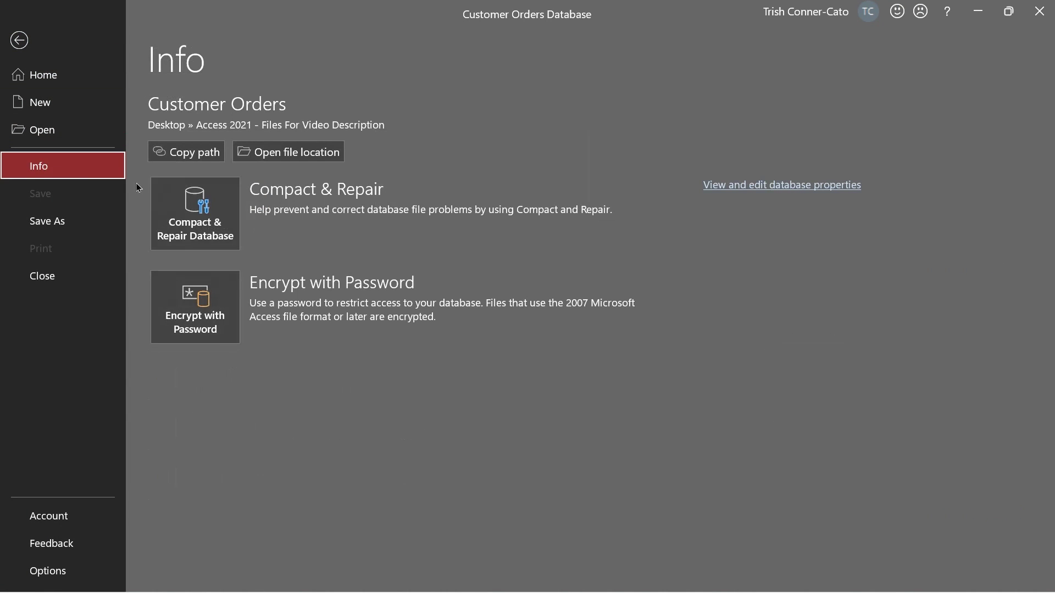
pyautogui.click(737, 186)
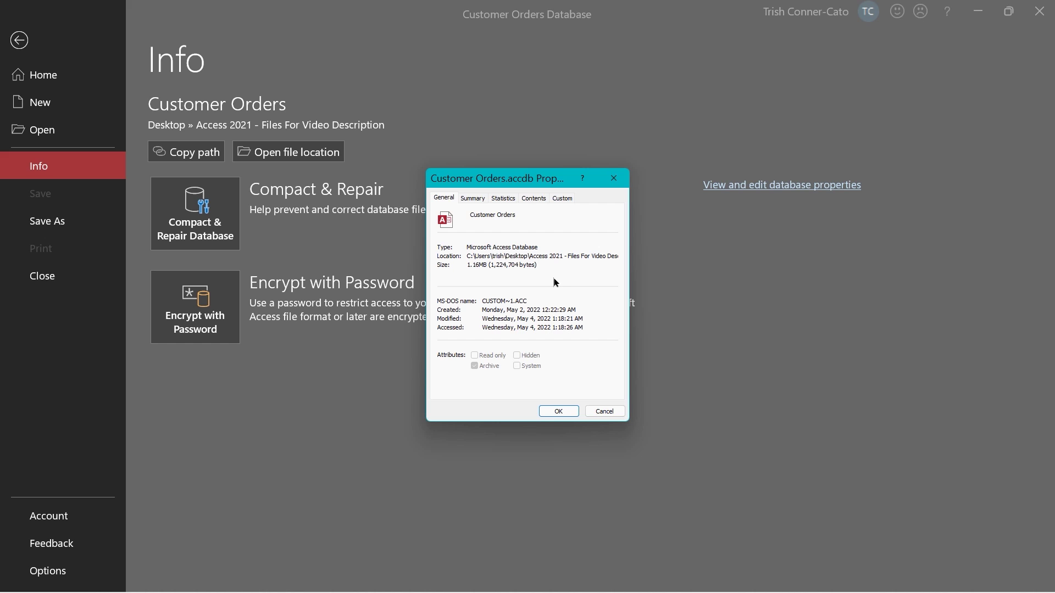
pyautogui.click(600, 413)
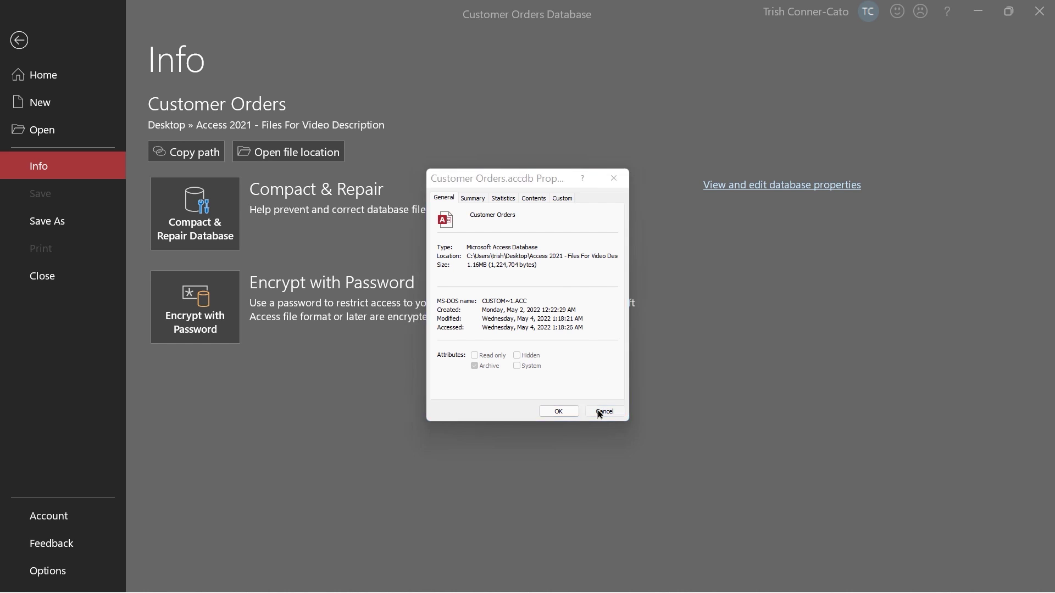
pyautogui.click(20, 42)
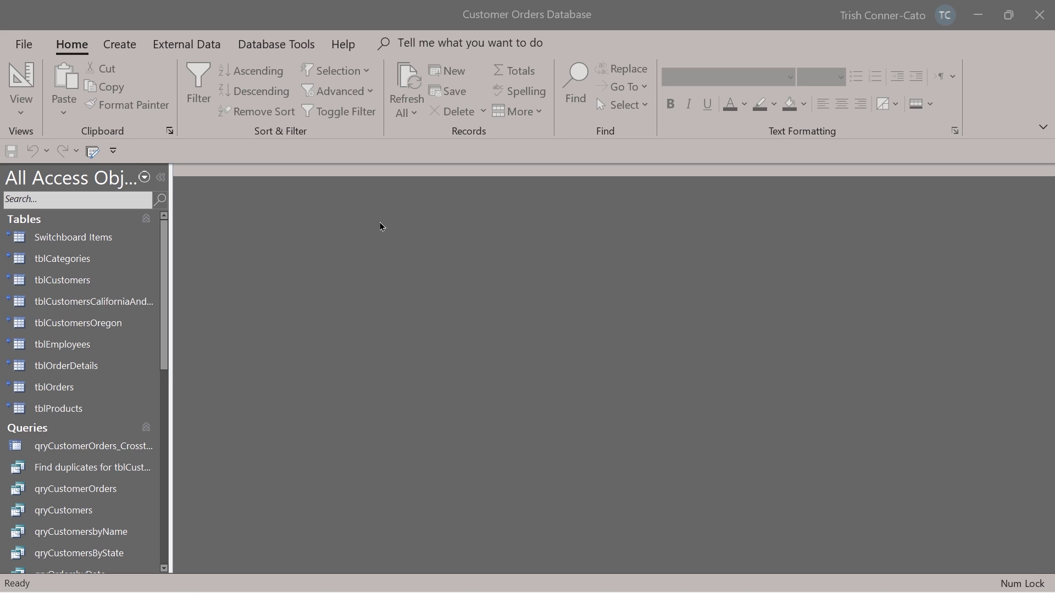
# Launch the Database Documenter, select every object on the All Object Types tab, and generate the report
pyautogui.click(283, 47)
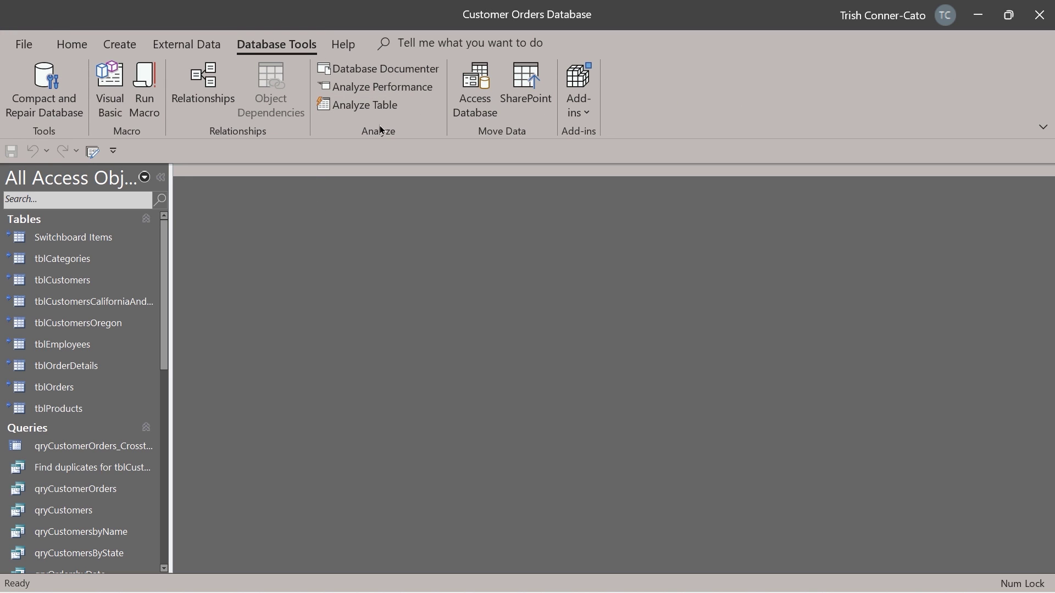
pyautogui.click(383, 70)
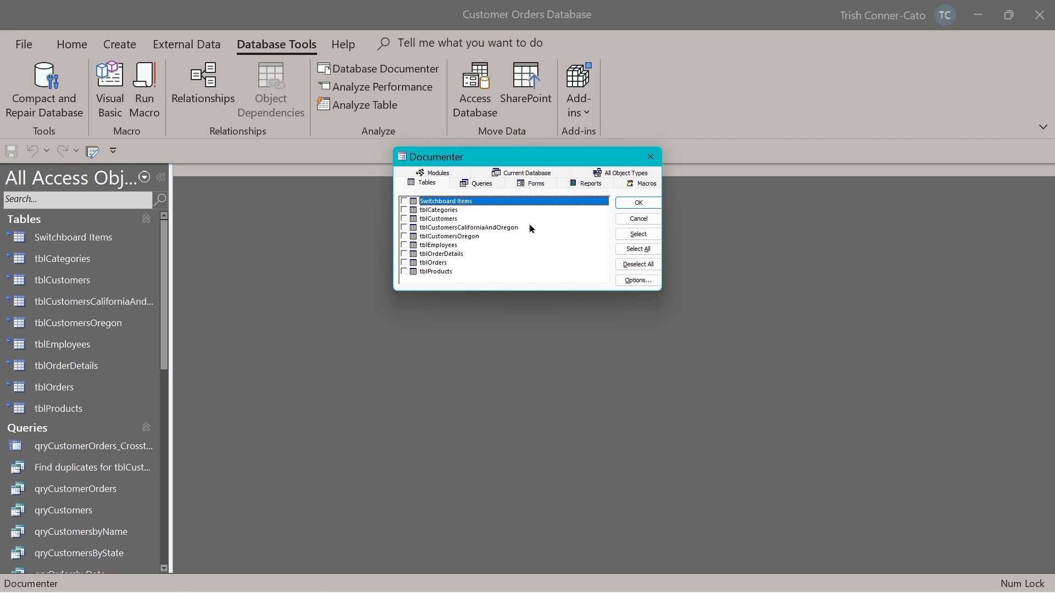
pyautogui.click(423, 183)
pyautogui.click(620, 175)
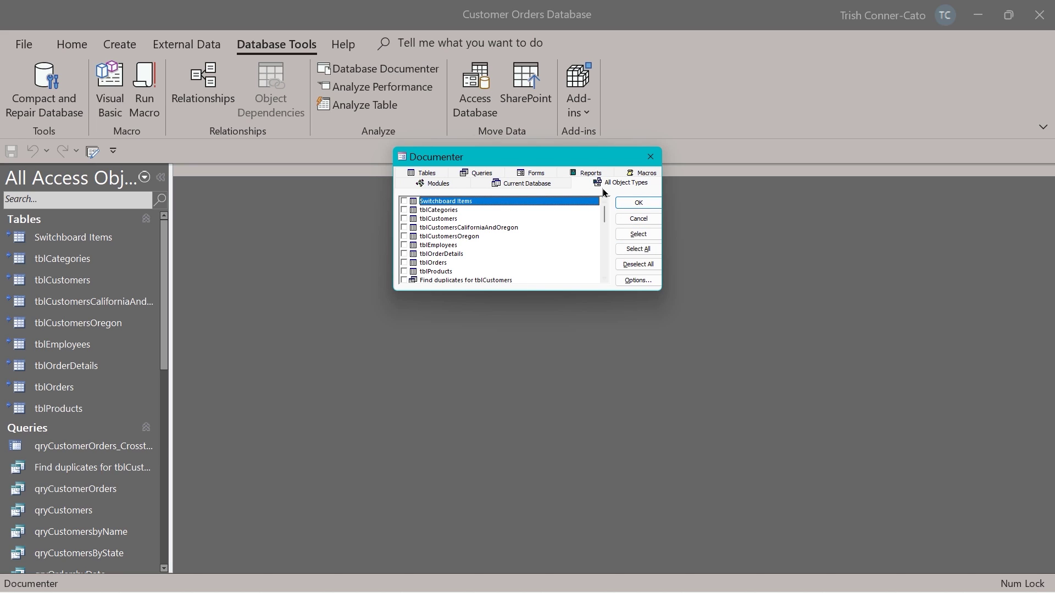
pyautogui.click(636, 250)
pyautogui.scroll(-3, 494, 242)
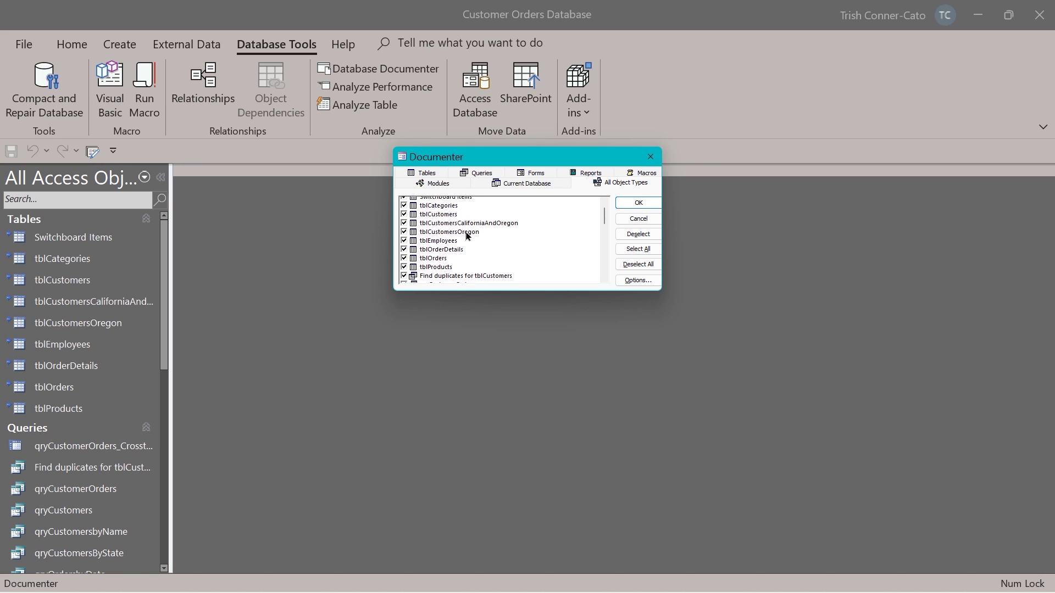
pyautogui.scroll(-8, 466, 236)
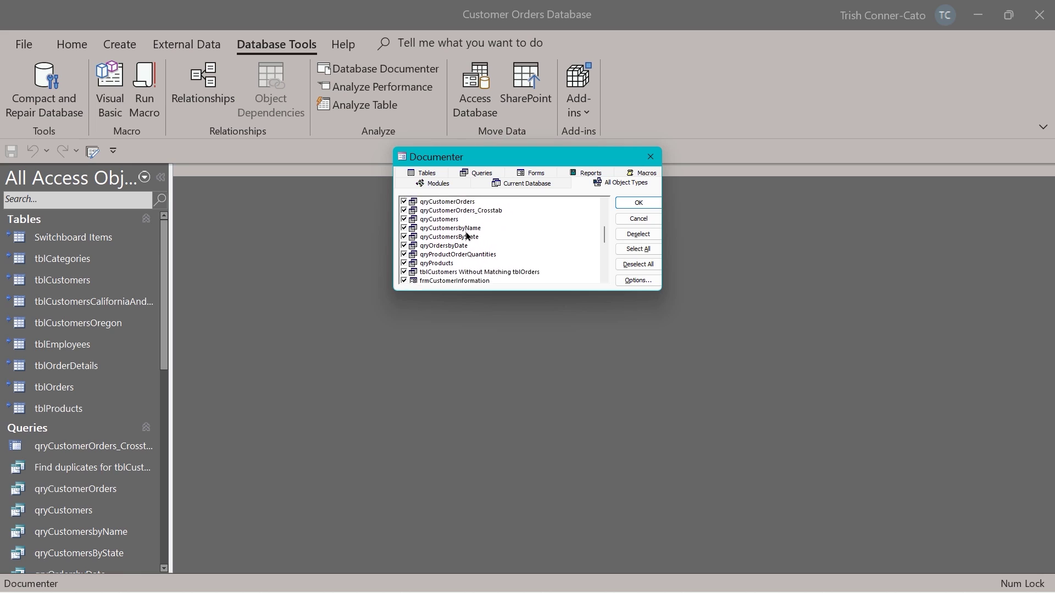
pyautogui.scroll(-2, 467, 236)
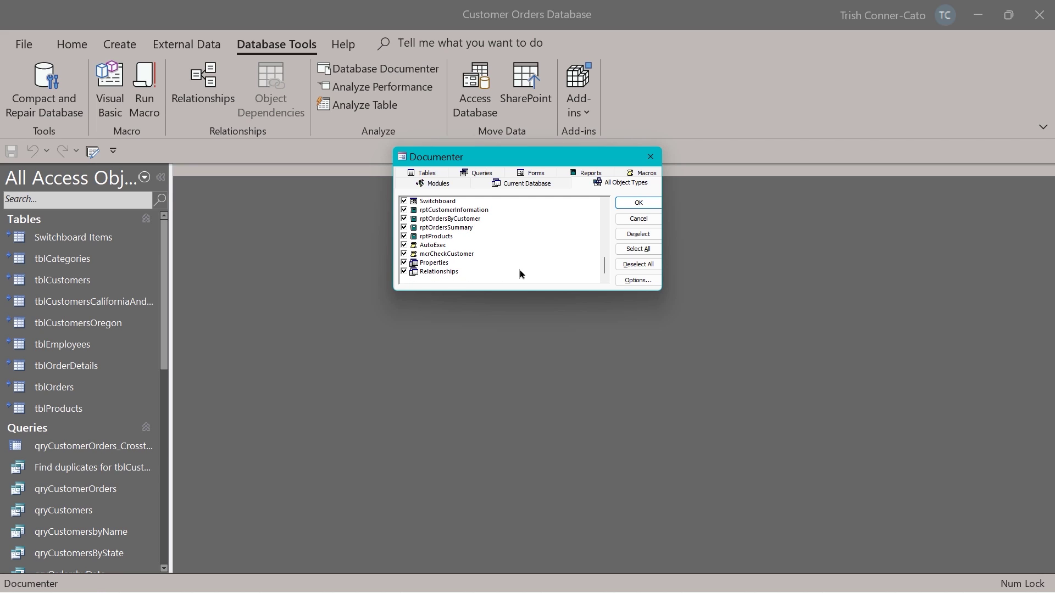
pyautogui.scroll(3, 552, 247)
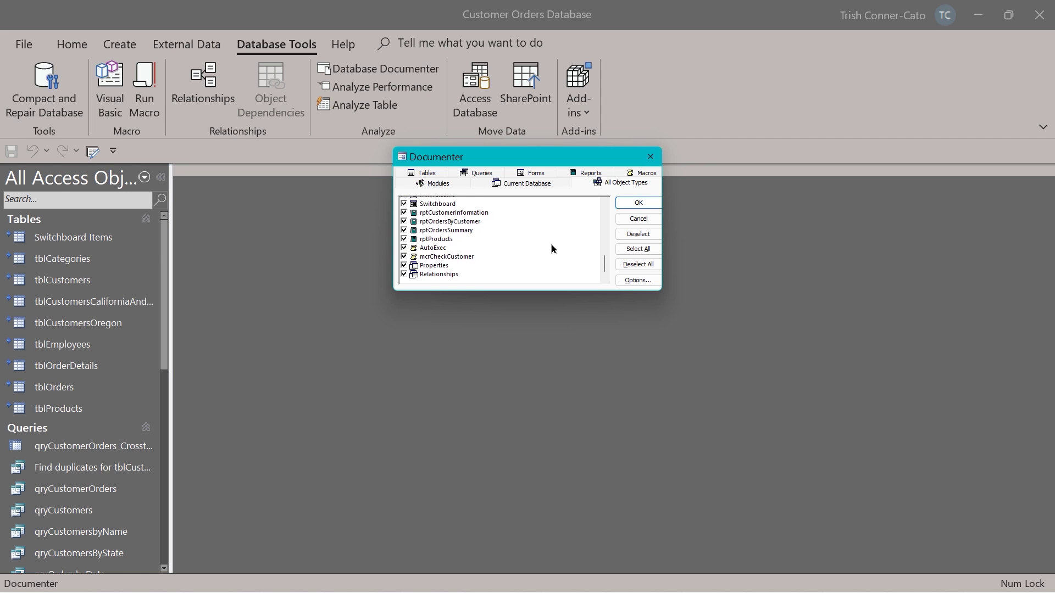
pyautogui.scroll(8, 552, 247)
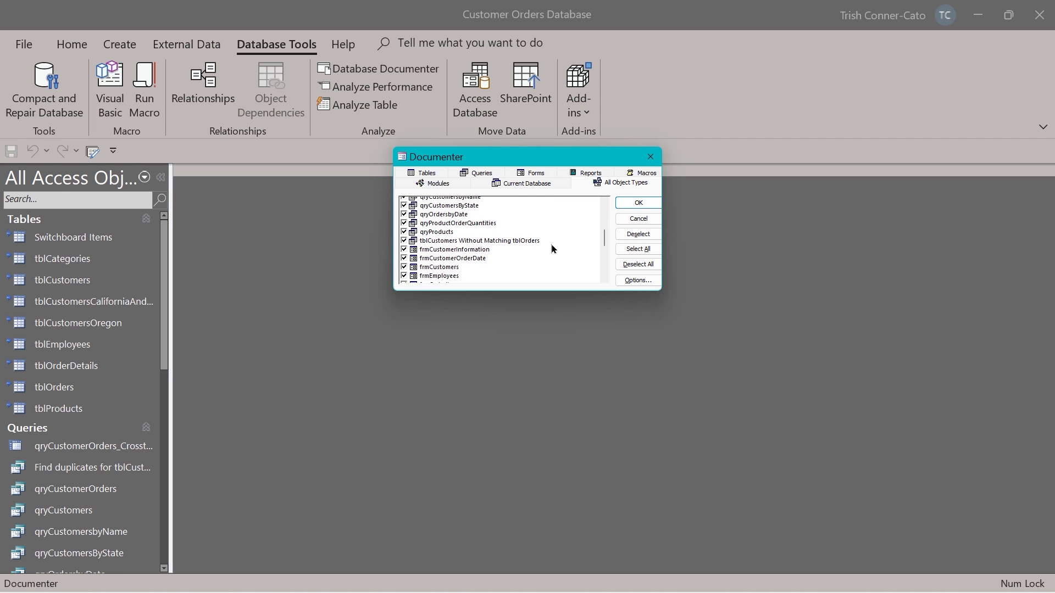
pyautogui.scroll(3, 552, 246)
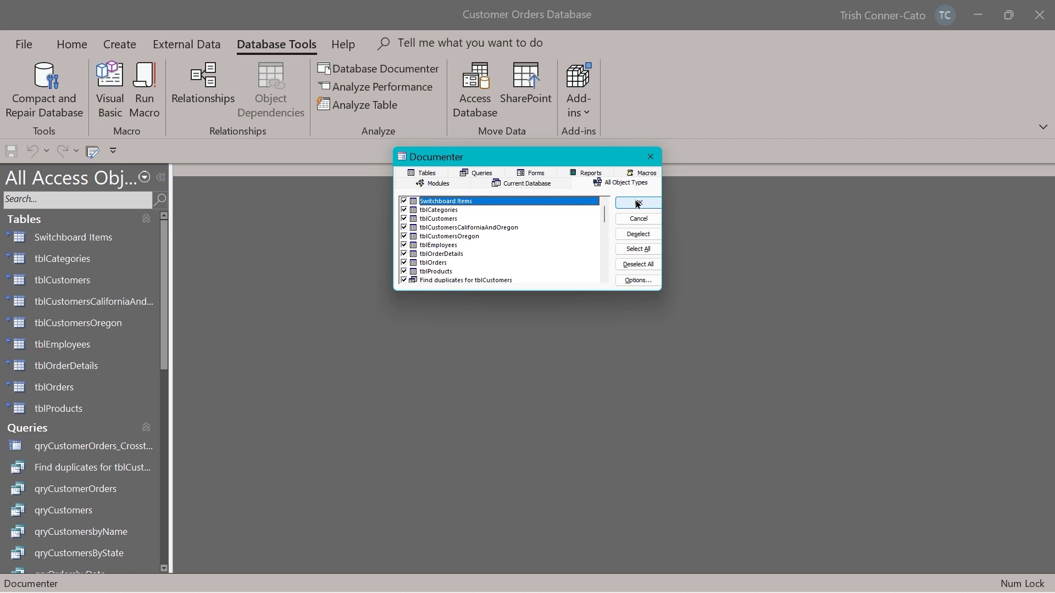
pyautogui.click(638, 203)
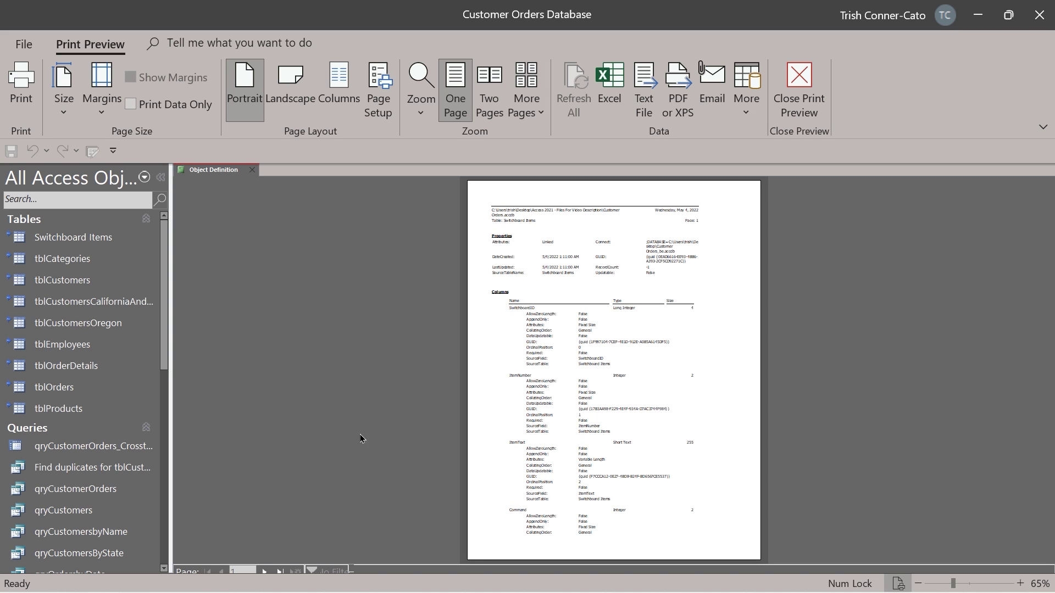
# Jump to the report's last page and back, then zoom in to read page 1
pyautogui.click(279, 571)
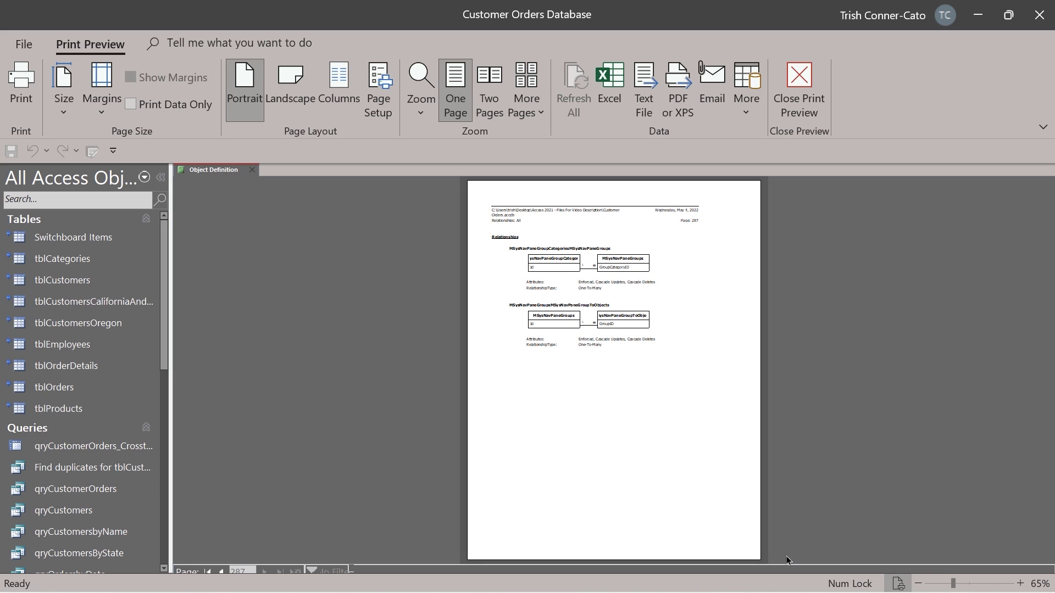
pyautogui.click(208, 572)
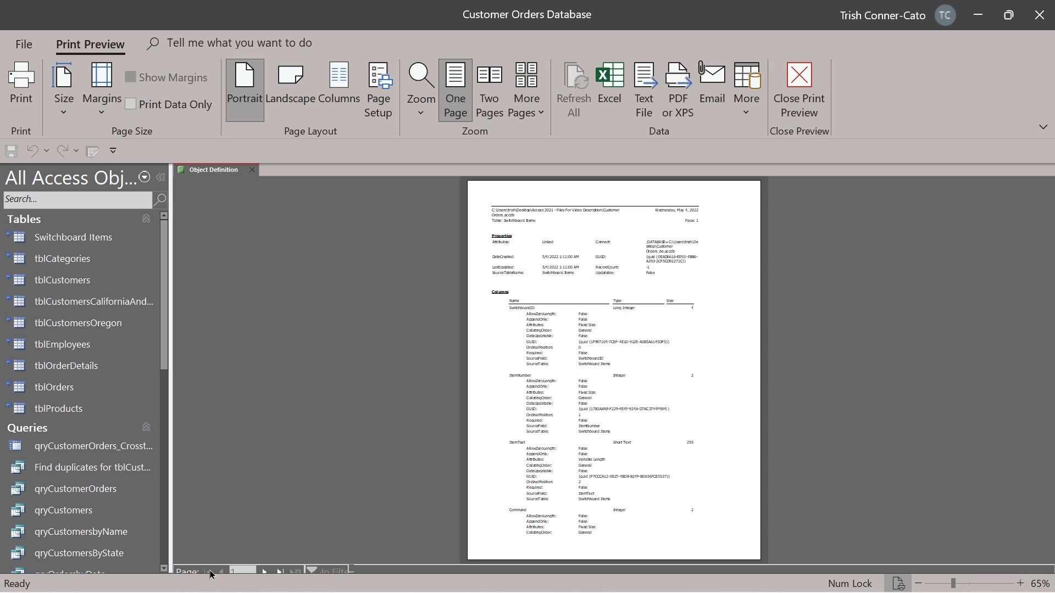
pyautogui.click(569, 305)
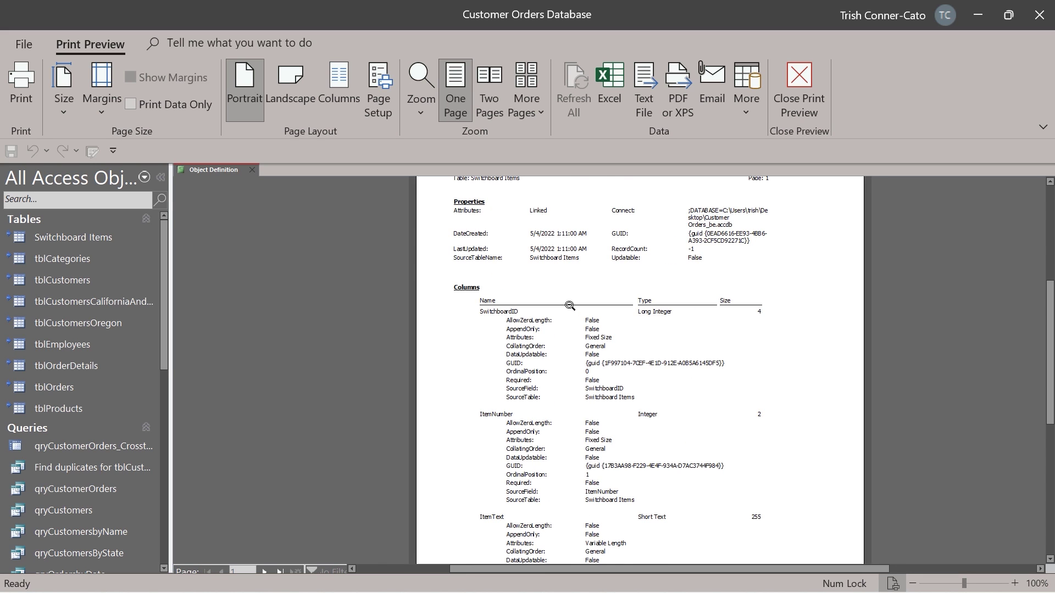
pyautogui.scroll(3, 569, 306)
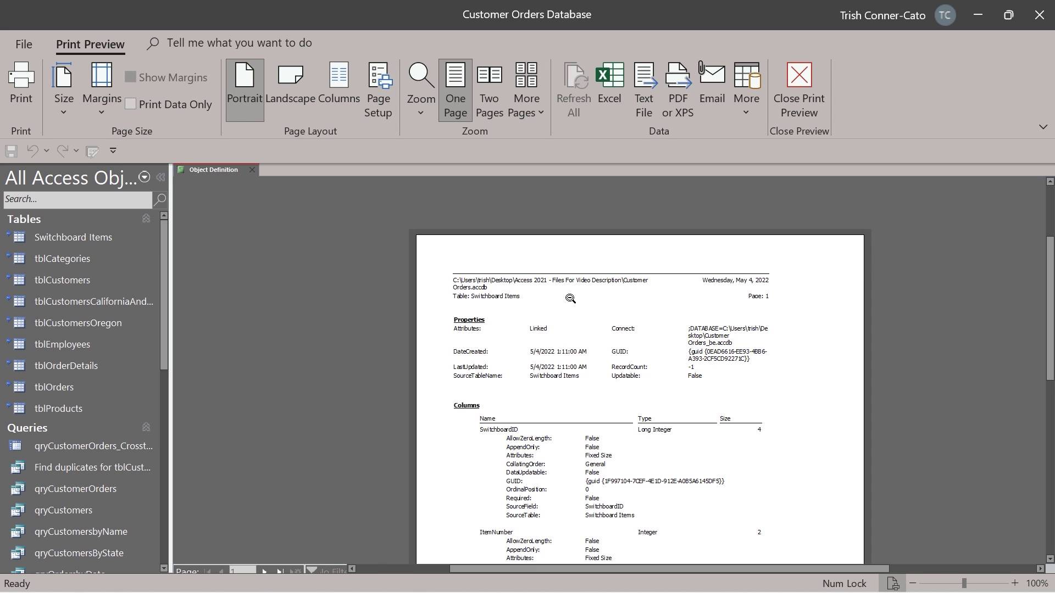
pyautogui.scroll(-5, 505, 323)
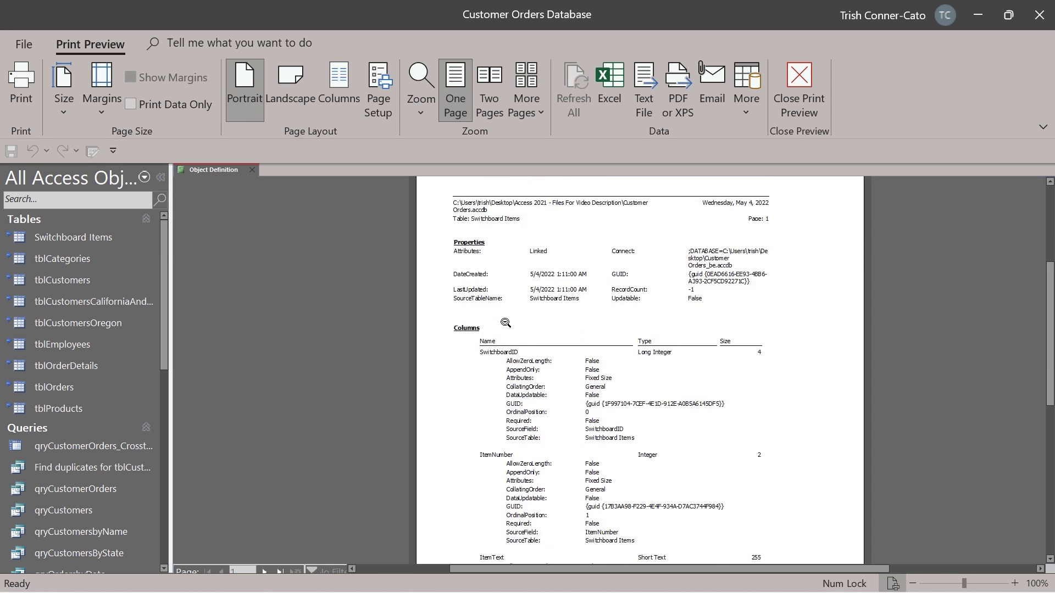
pyautogui.scroll(-3, 505, 323)
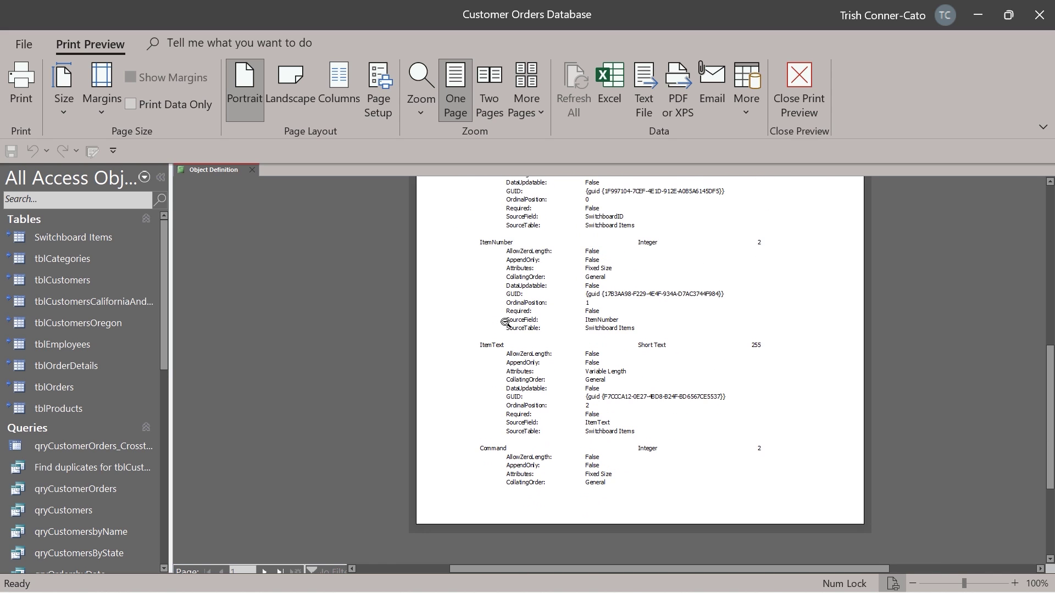
pyautogui.scroll(-5, 506, 323)
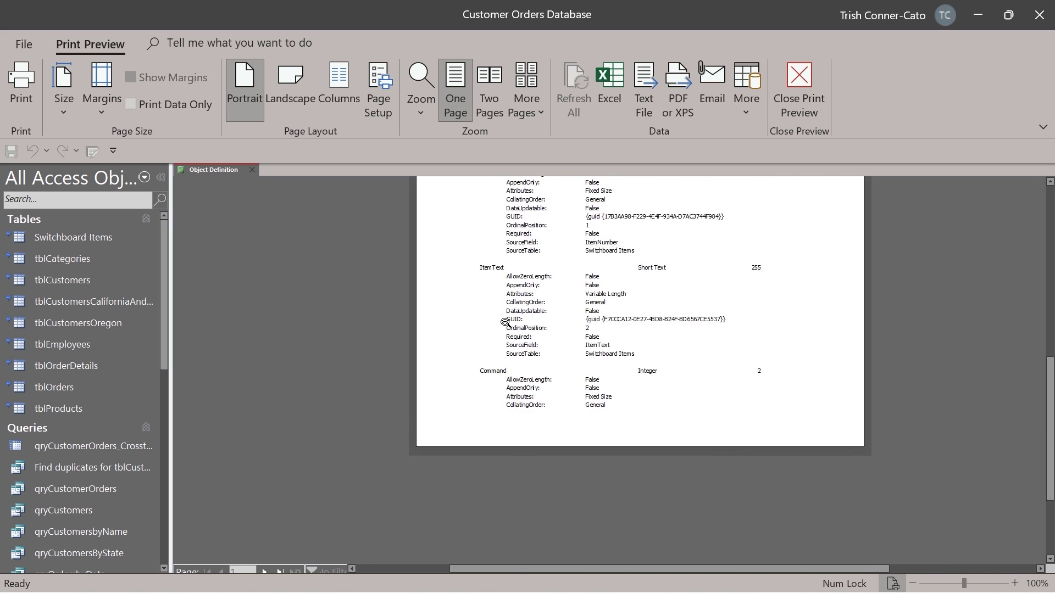
# Scroll through page 2 of the Object Definition report
pyautogui.click(264, 571)
pyautogui.scroll(3, 461, 419)
pyautogui.scroll(10, 461, 419)
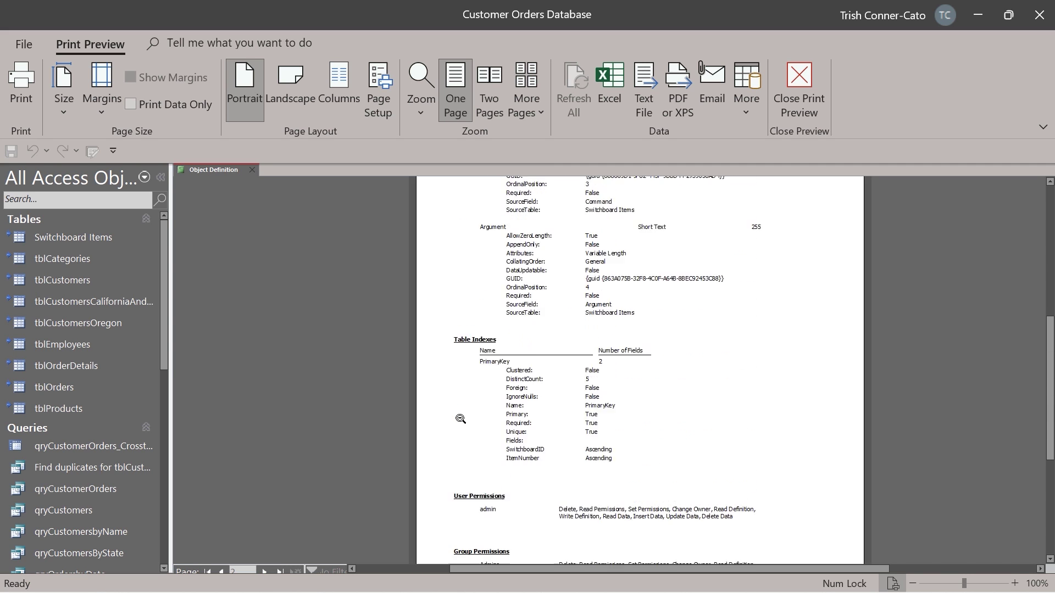
pyautogui.scroll(-2, 461, 419)
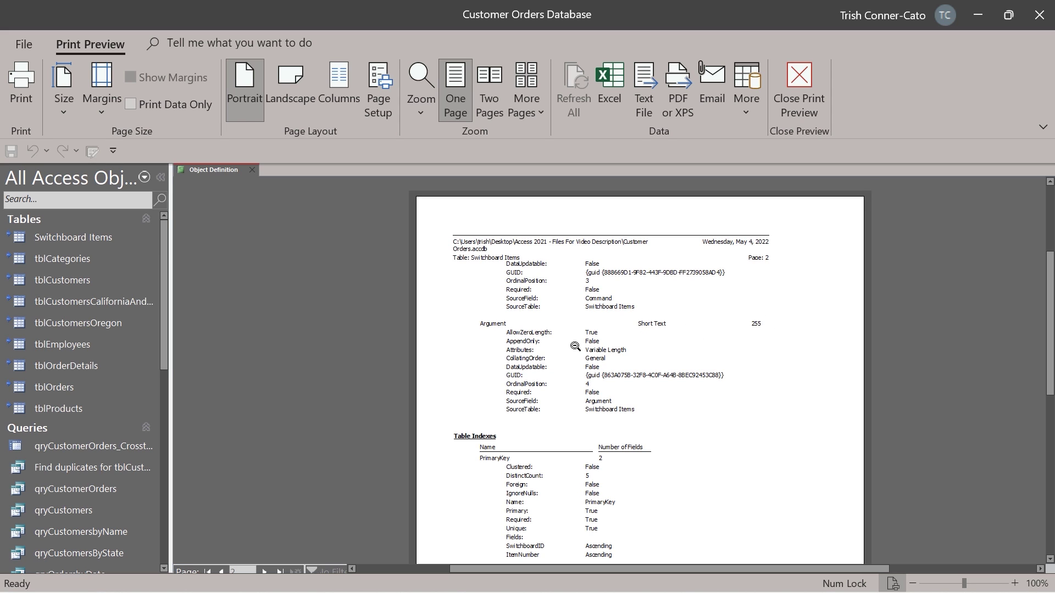
pyautogui.scroll(-3, 546, 353)
pyautogui.scroll(-2, 543, 355)
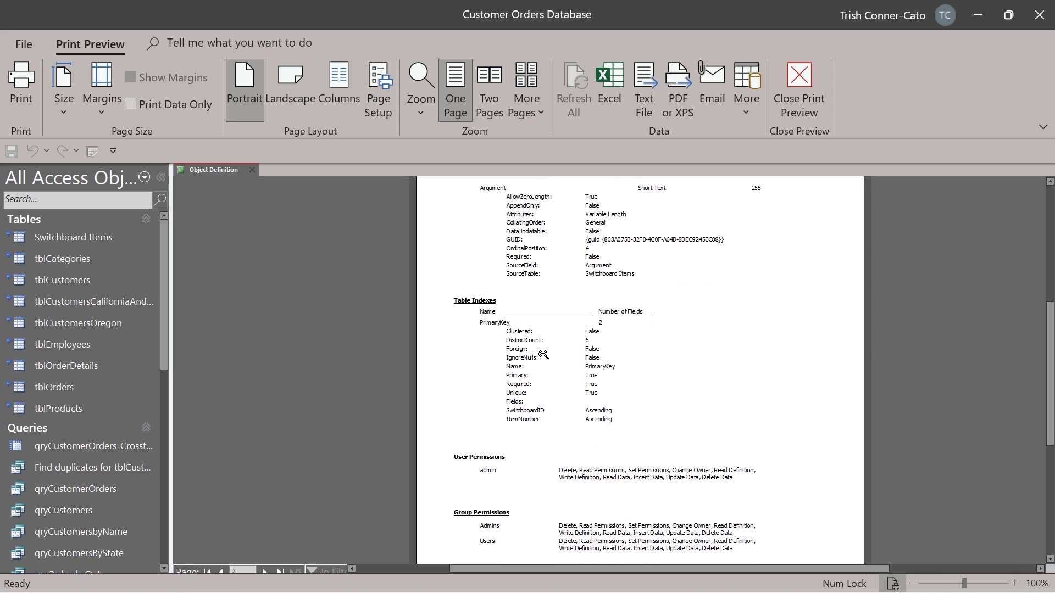
pyautogui.scroll(-6, 544, 355)
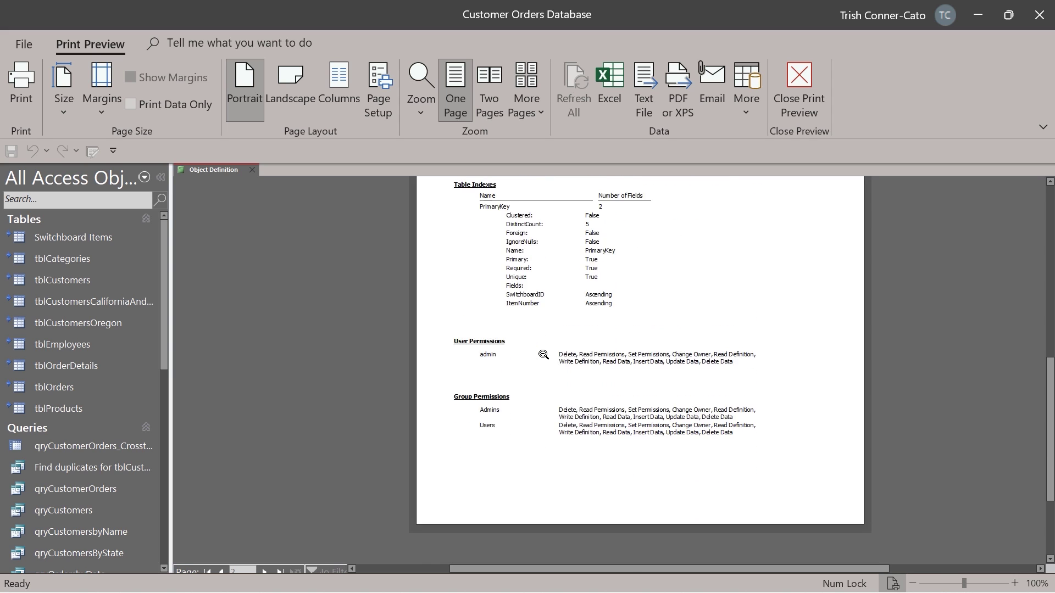
pyautogui.scroll(-3, 543, 355)
# Read tblCategories' properties and Columns section, including CategoryID, on page 3
pyautogui.click(263, 572)
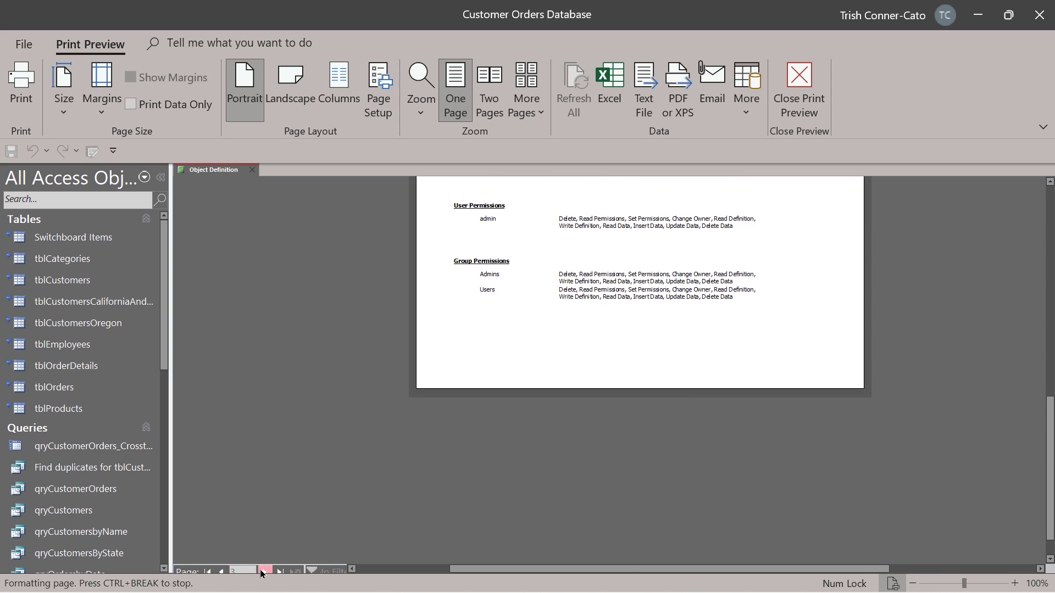
pyautogui.scroll(12, 470, 403)
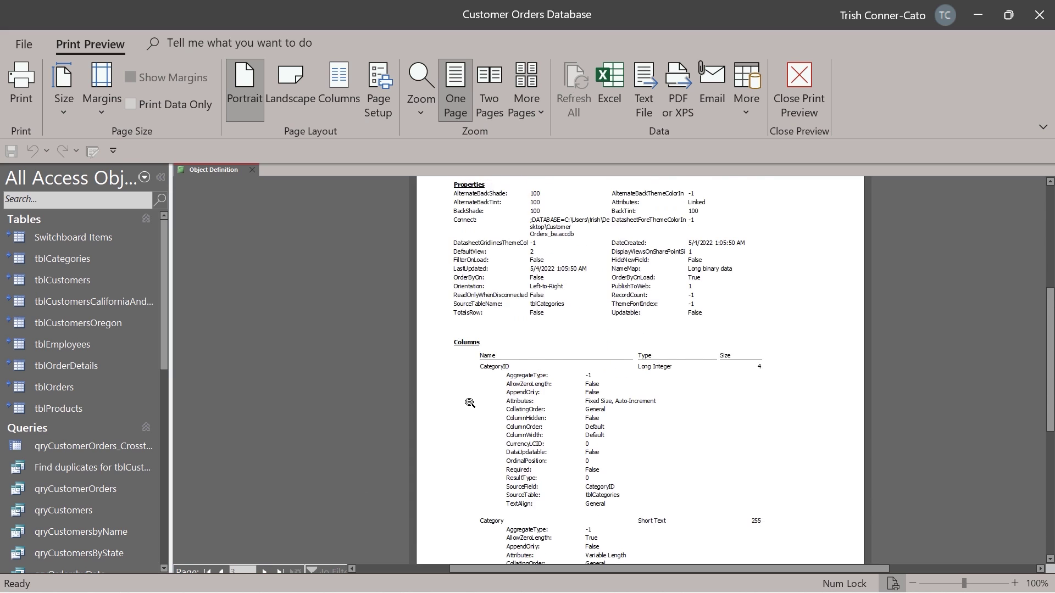
pyautogui.scroll(1, 497, 425)
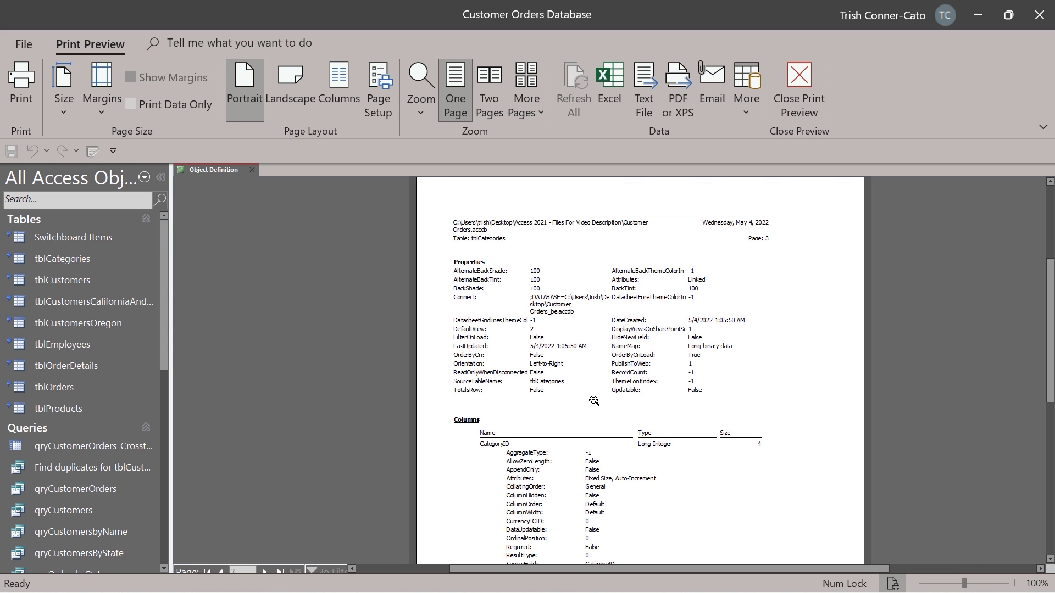
pyautogui.scroll(-5, 548, 452)
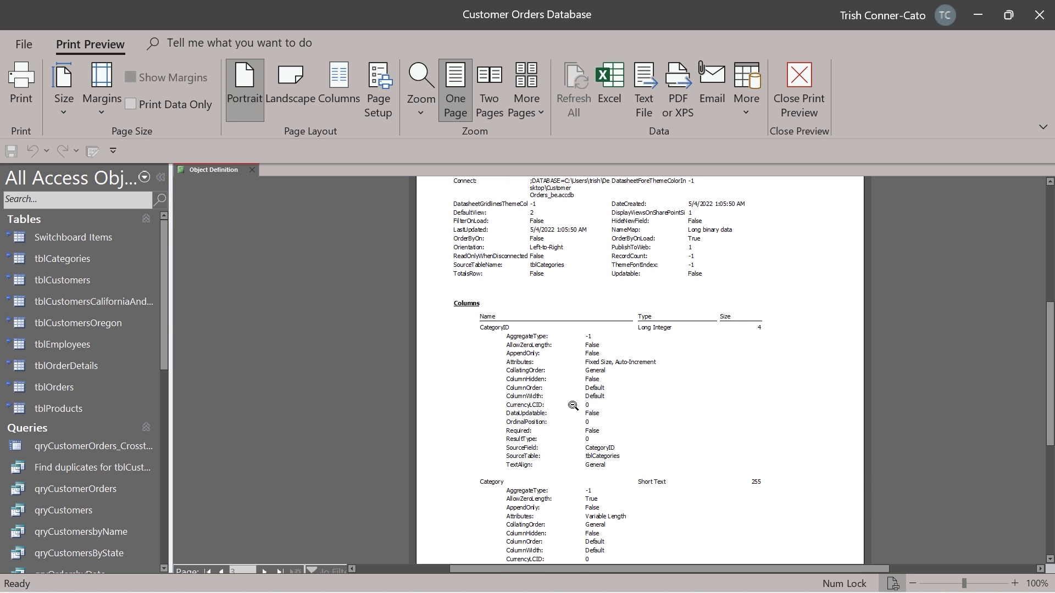
pyautogui.scroll(-3, 573, 426)
pyautogui.scroll(3, 572, 426)
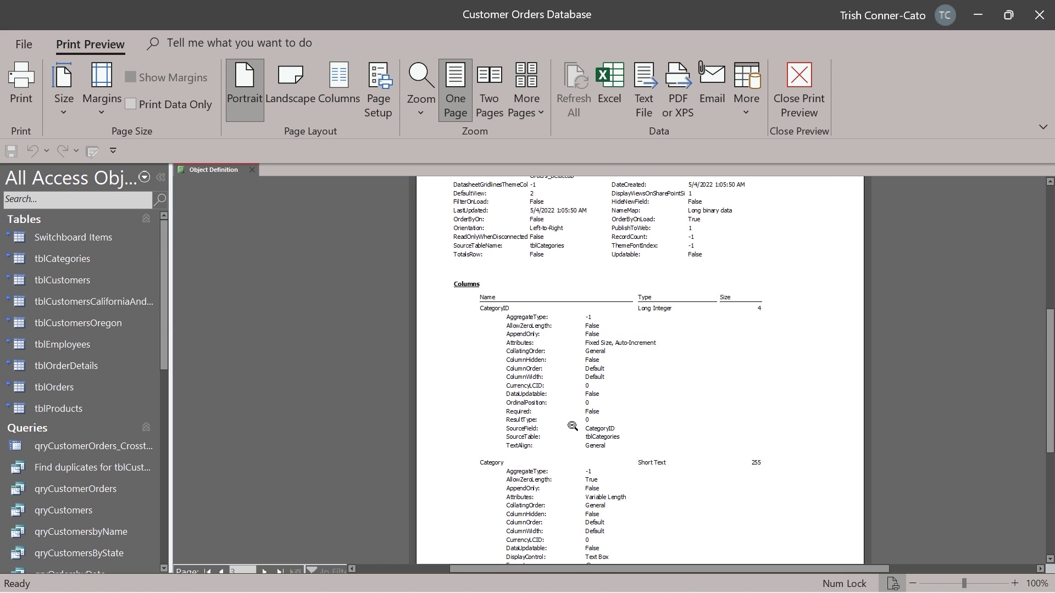
pyautogui.moveTo(243, 569); pyautogui.dragTo(206, 573)
# Jump to page 150 of the report and scroll through it
pyautogui.press('Return')
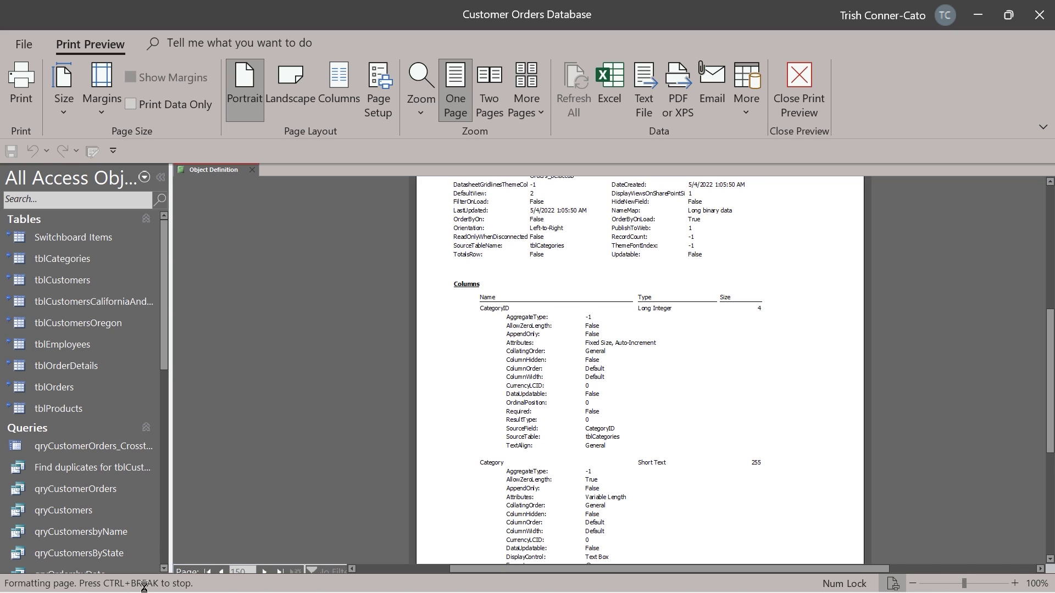
pyautogui.scroll(5, 520, 442)
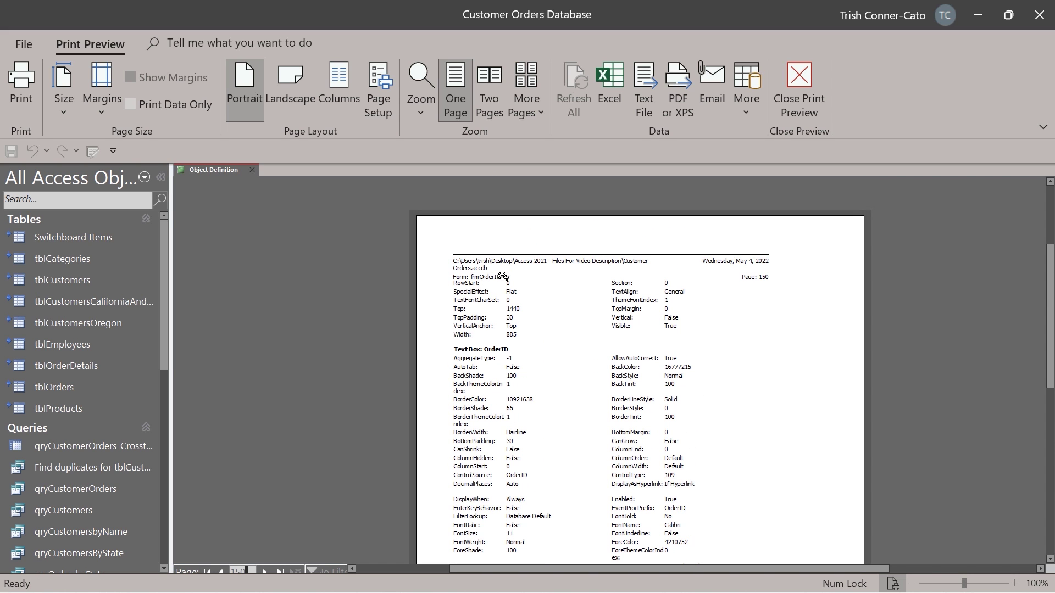
pyautogui.scroll(-4, 506, 301)
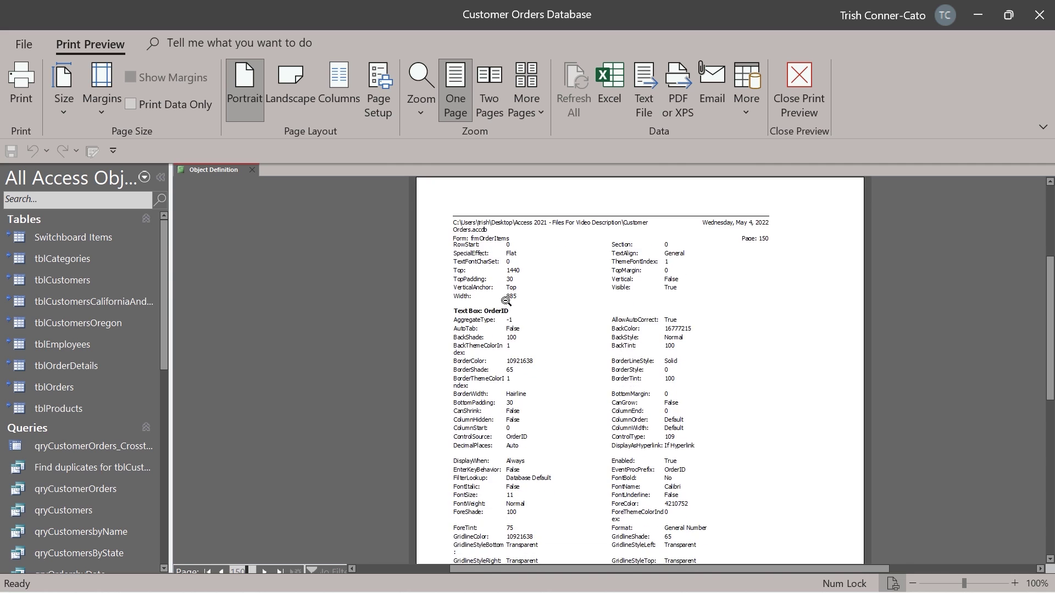
pyautogui.scroll(-3, 506, 301)
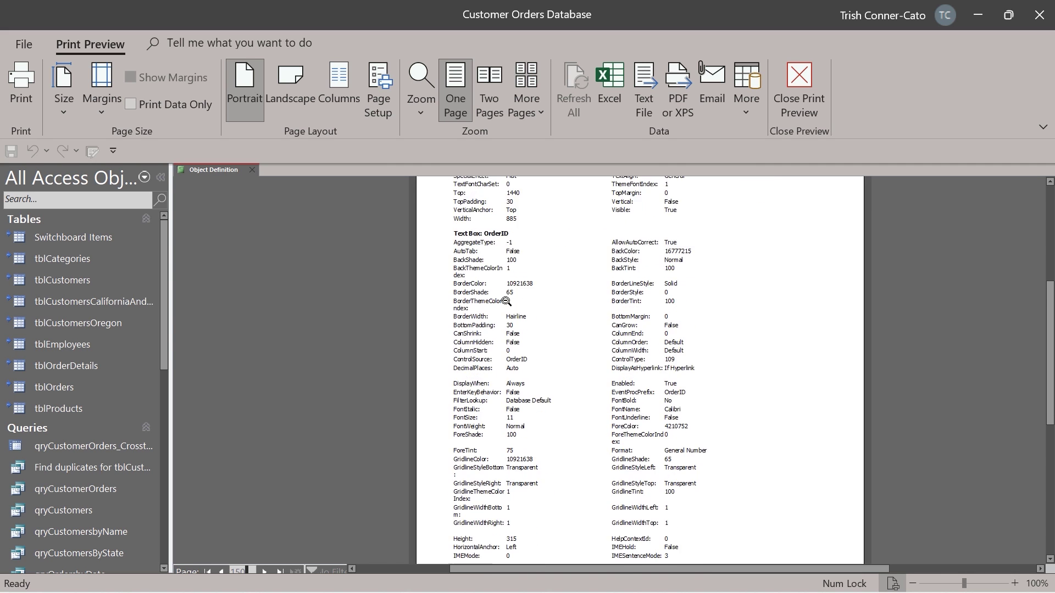
pyautogui.scroll(-4, 192, 317)
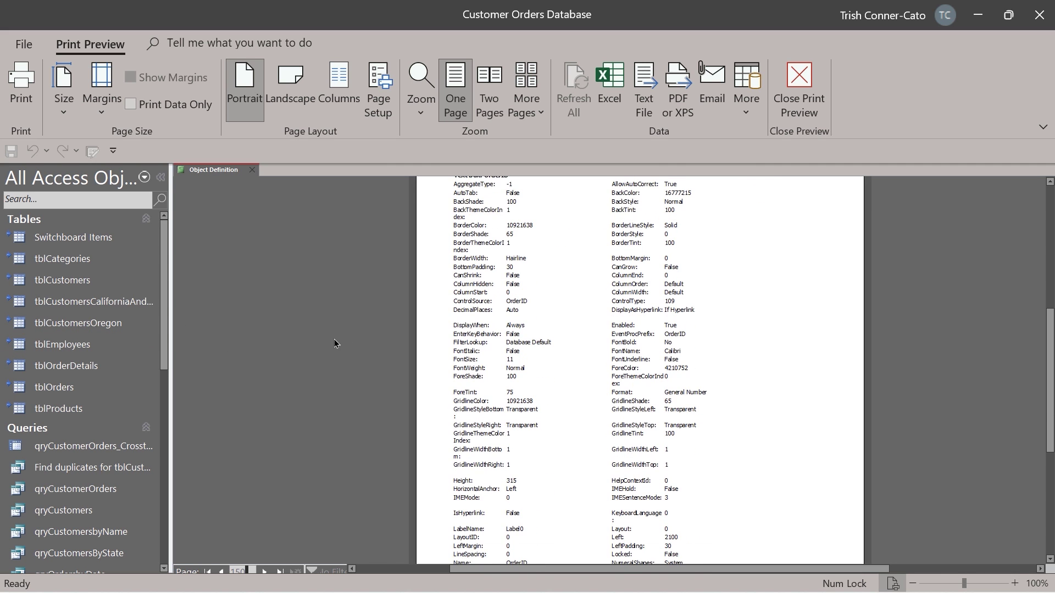
# Go to the final page 287, stepping back to 286 and forward again
pyautogui.click(279, 572)
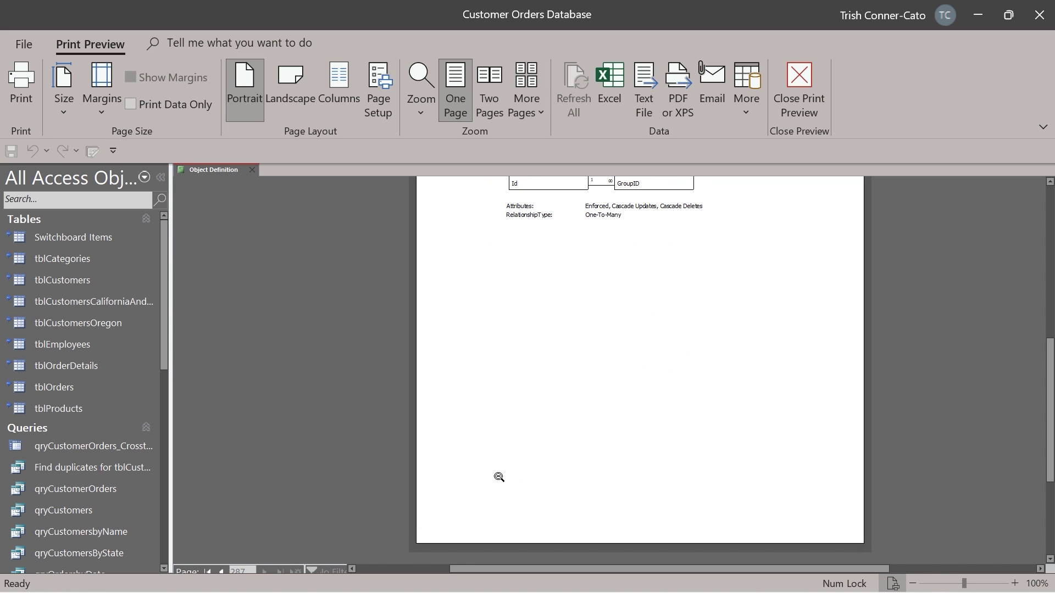
pyautogui.scroll(1, 499, 476)
pyautogui.scroll(-2, 499, 477)
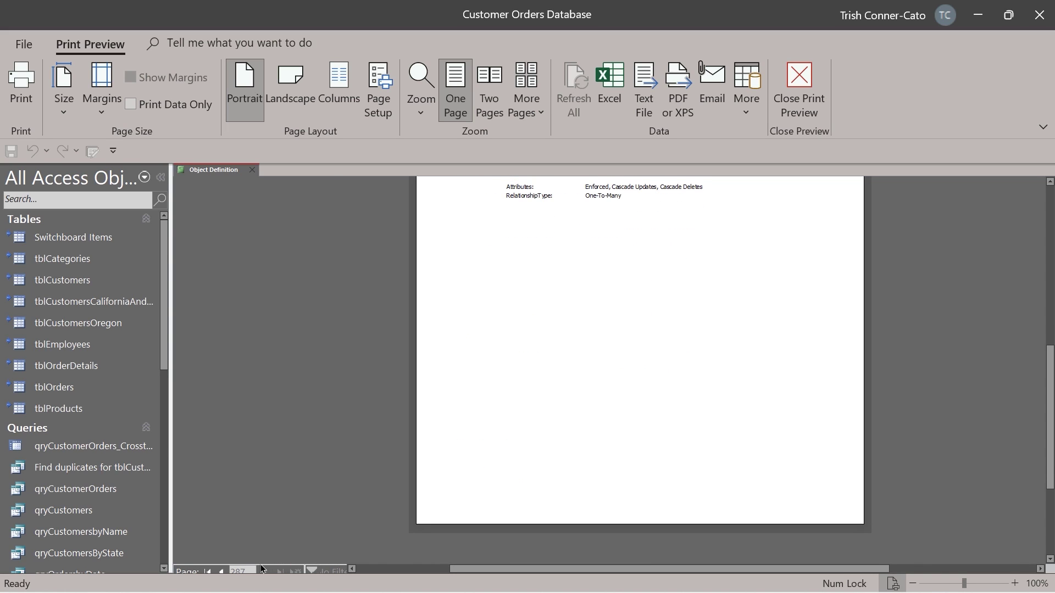
pyautogui.click(222, 572)
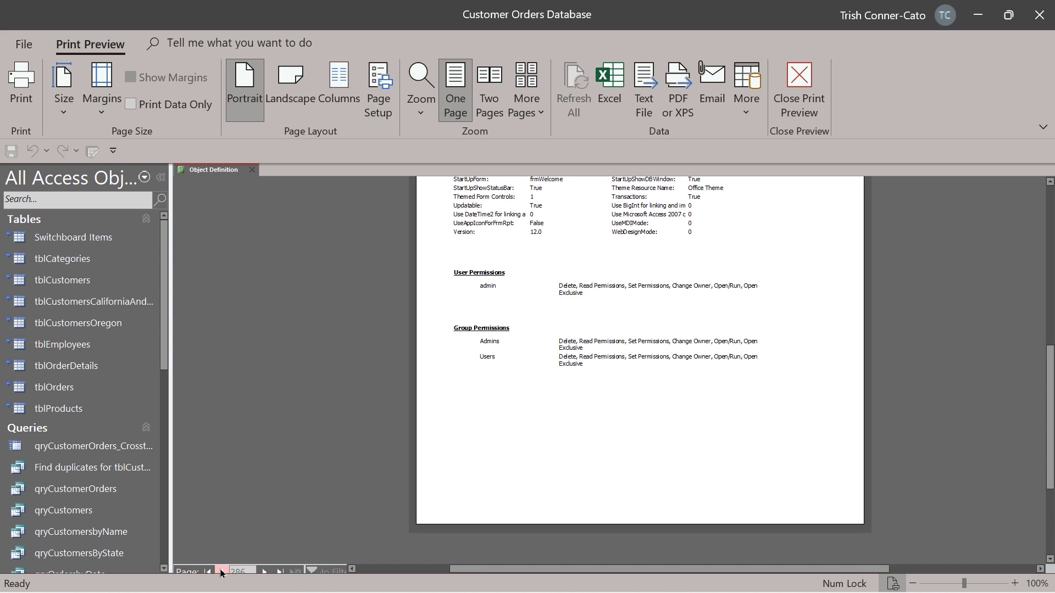
pyautogui.scroll(8, 498, 477)
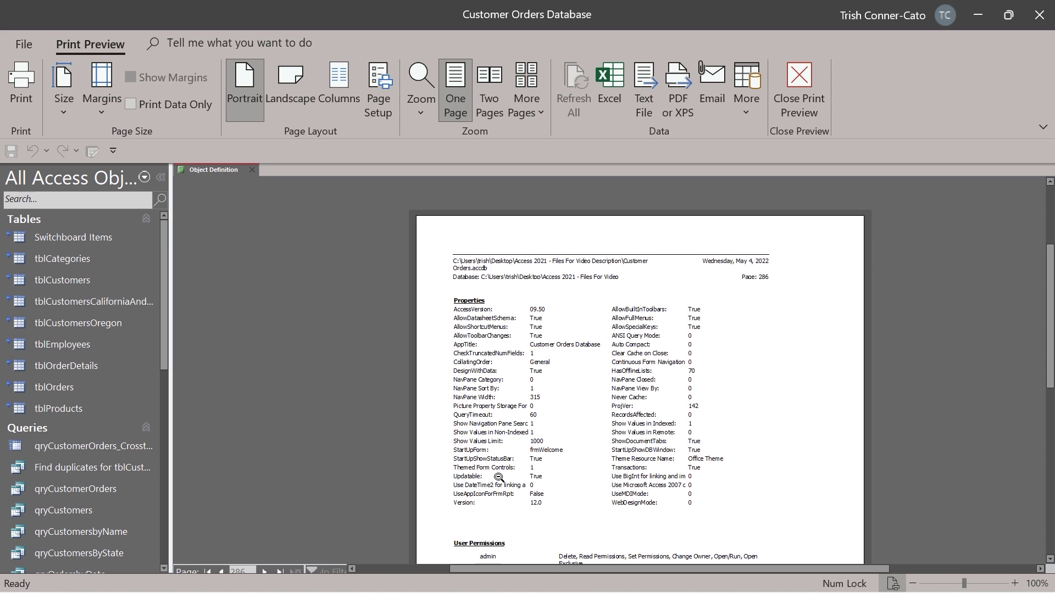
pyautogui.scroll(-8, 499, 476)
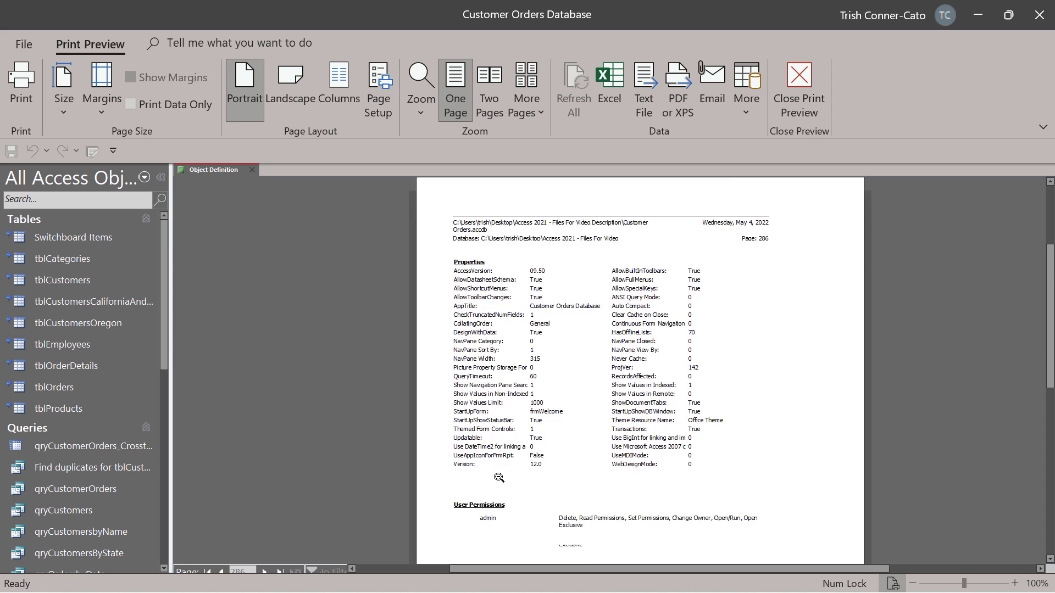
pyautogui.click(264, 572)
pyautogui.scroll(2, 416, 512)
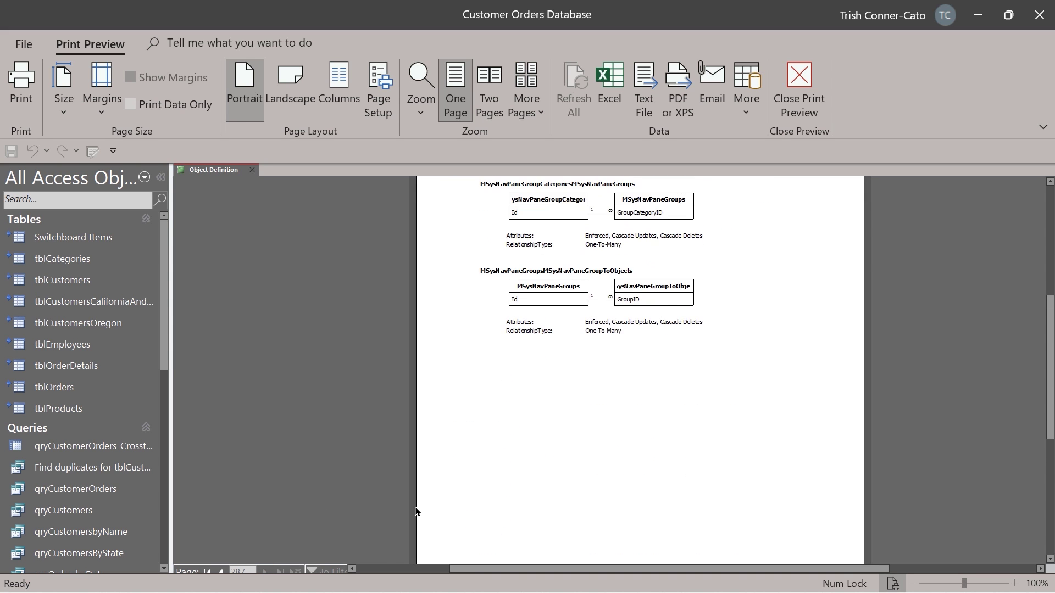
pyautogui.scroll(3, 416, 512)
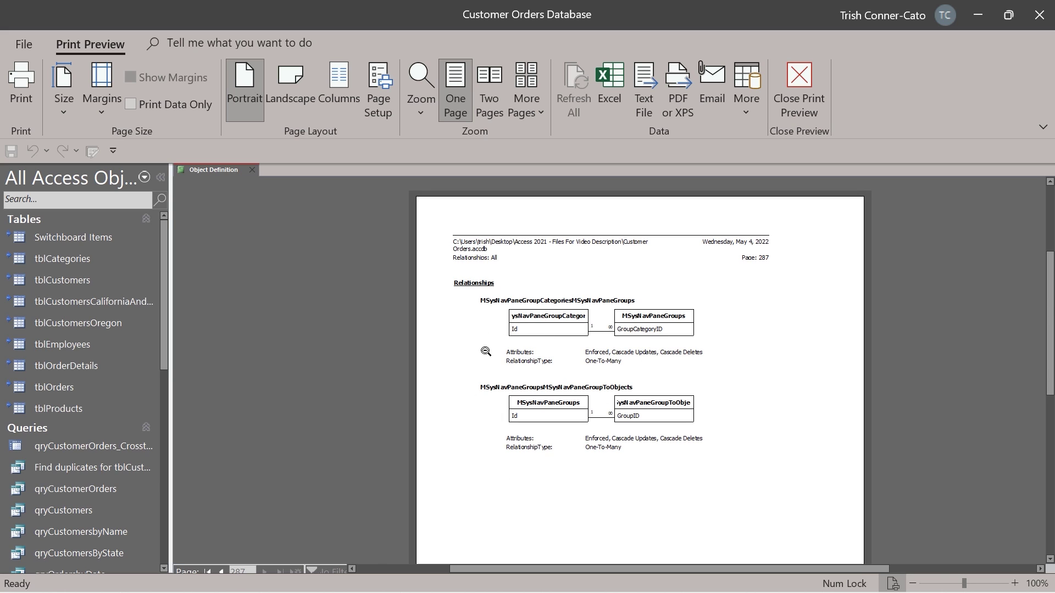
# Step back to page 282, covering rptProducts control properties and permissions
pyautogui.click(220, 572)
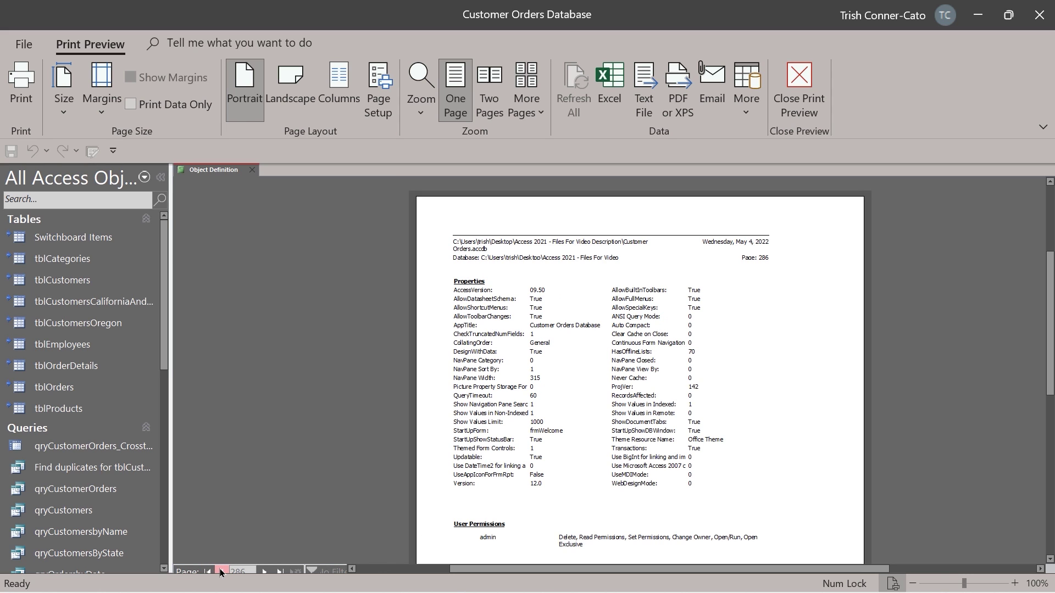
pyautogui.click(221, 572)
pyautogui.click(220, 572)
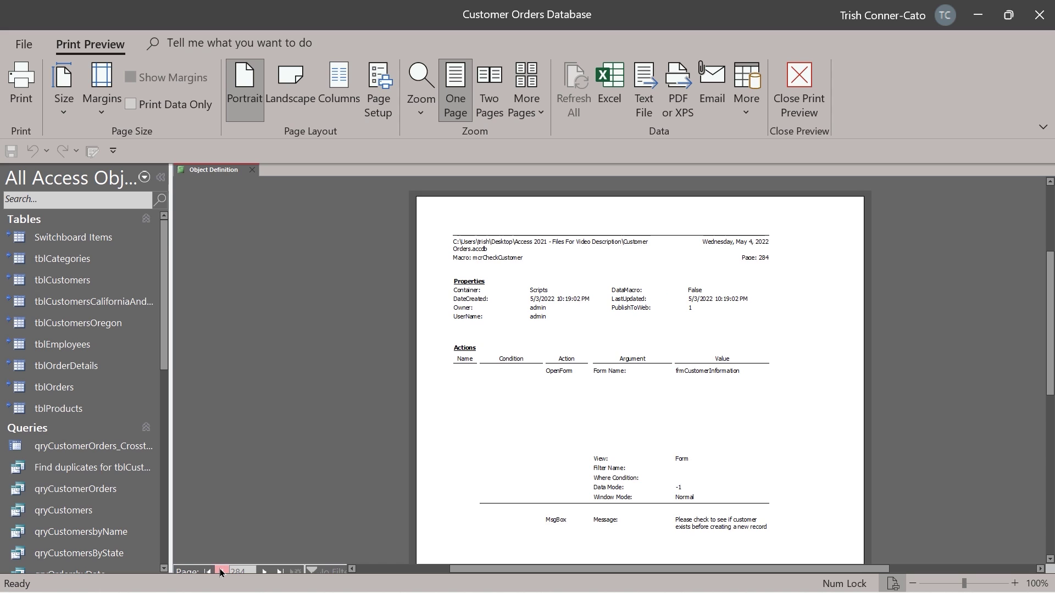
pyautogui.click(221, 572)
pyautogui.click(221, 572)
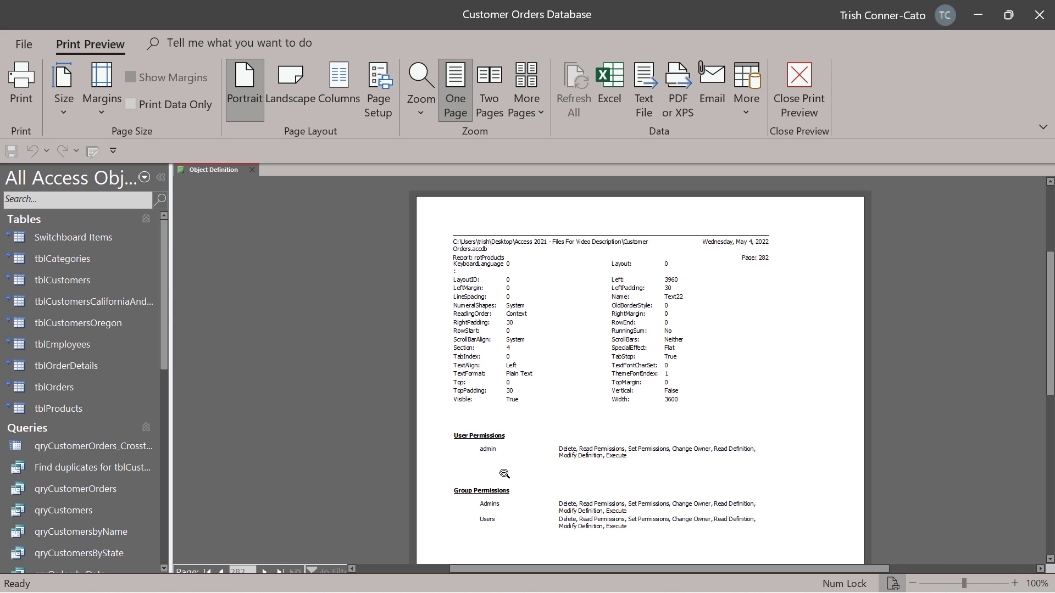
pyautogui.scroll(3, 505, 473)
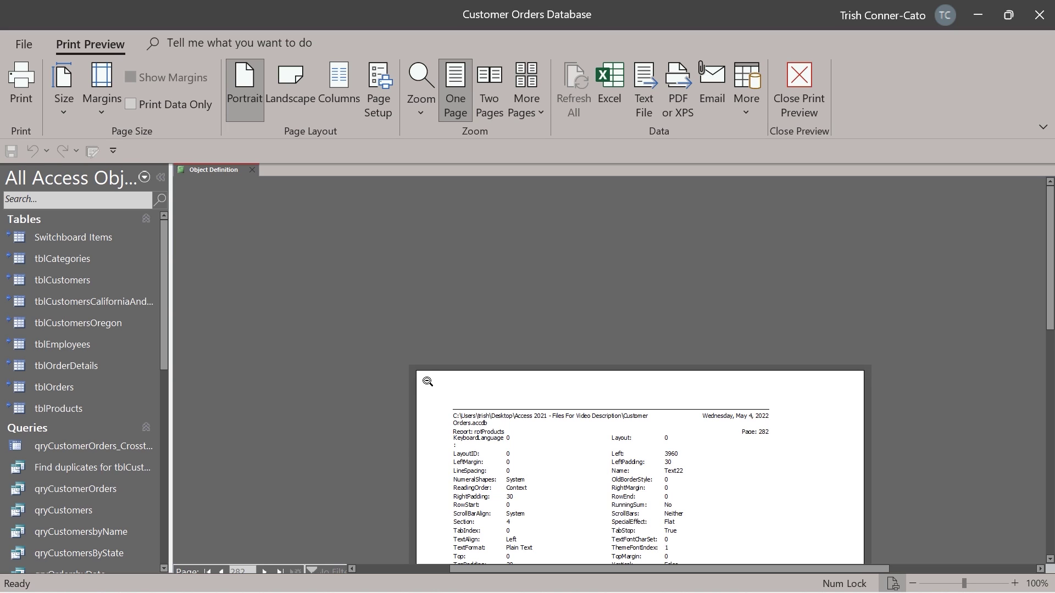
# Close the Object Definition report preview and open the Relationships diagram from Database Tools
pyautogui.click(252, 171)
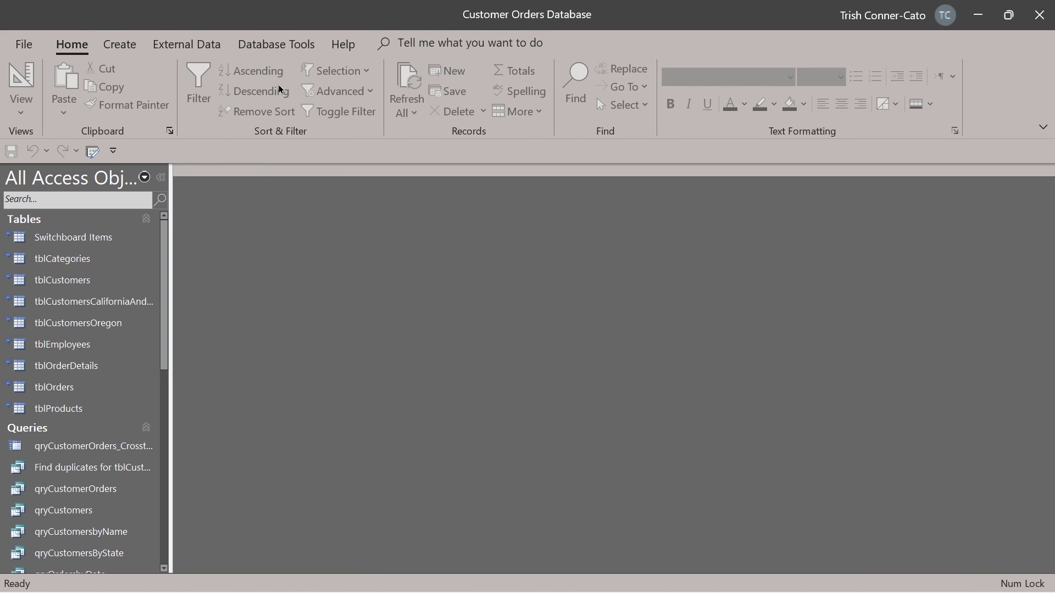
pyautogui.click(276, 44)
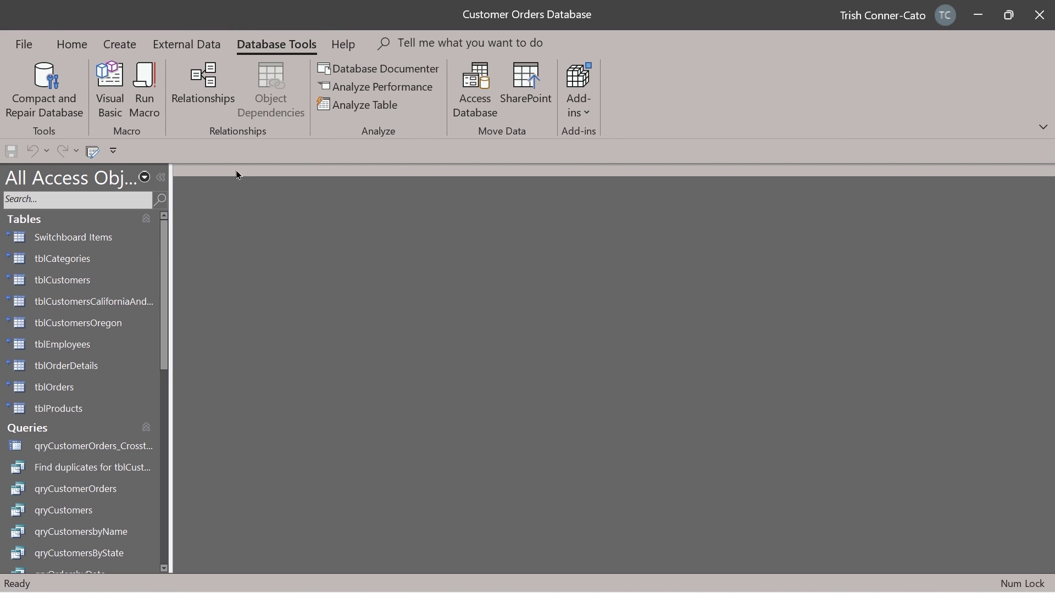
pyautogui.click(198, 109)
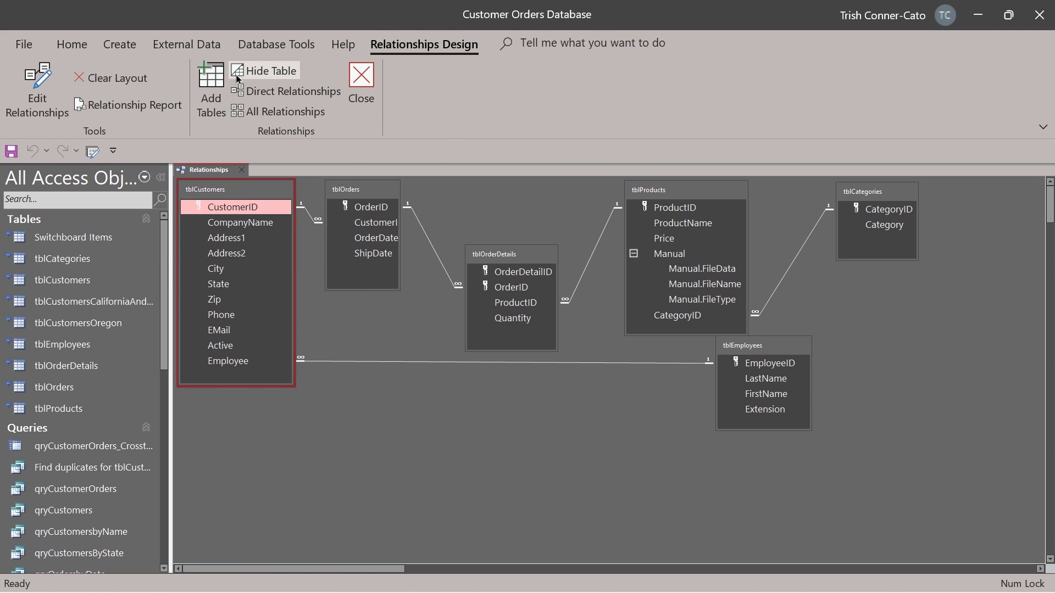
# Create the Relationships report and preview it in landscape orientation, showing two pages
pyautogui.click(117, 106)
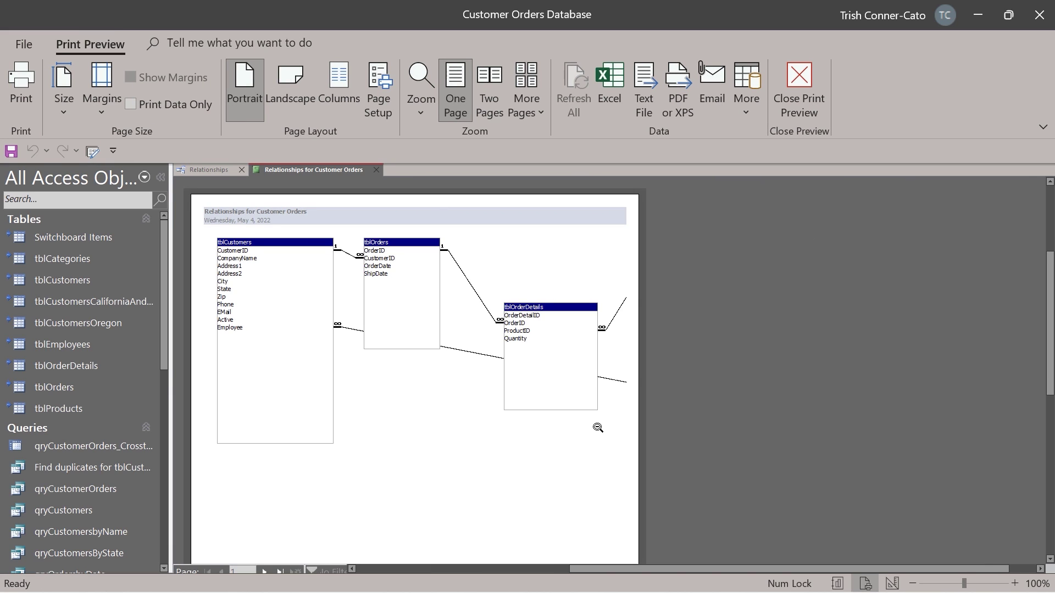
pyautogui.scroll(-4, 605, 373)
pyautogui.scroll(6, 604, 374)
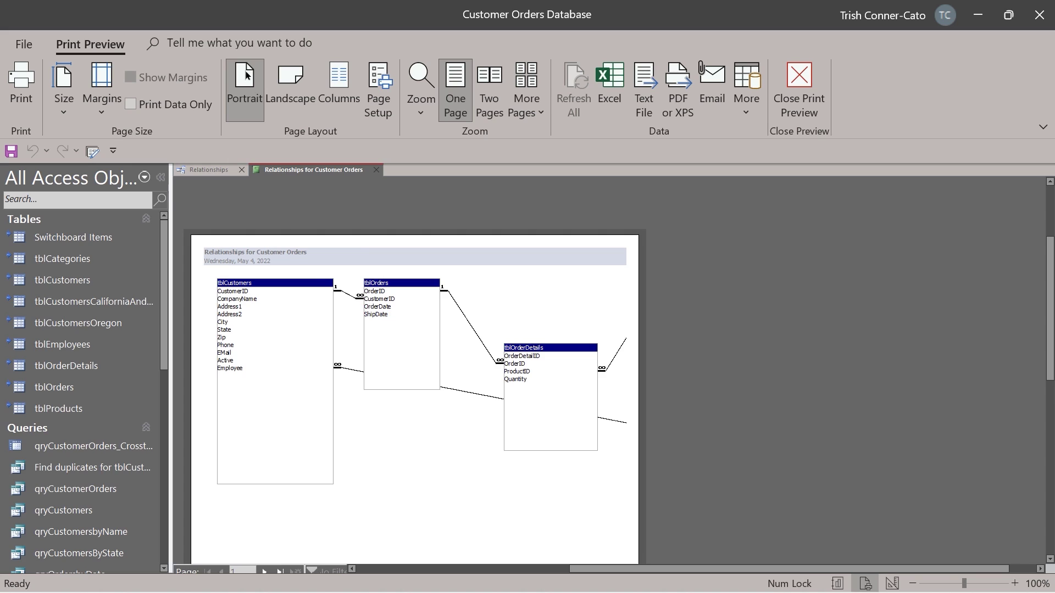
pyautogui.click(288, 83)
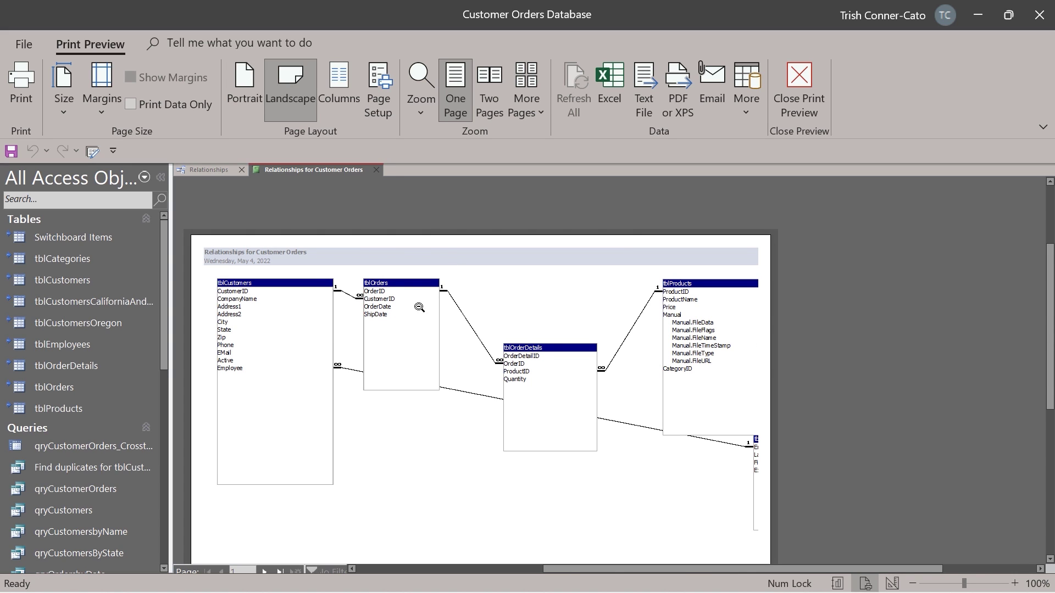
pyautogui.click(542, 404)
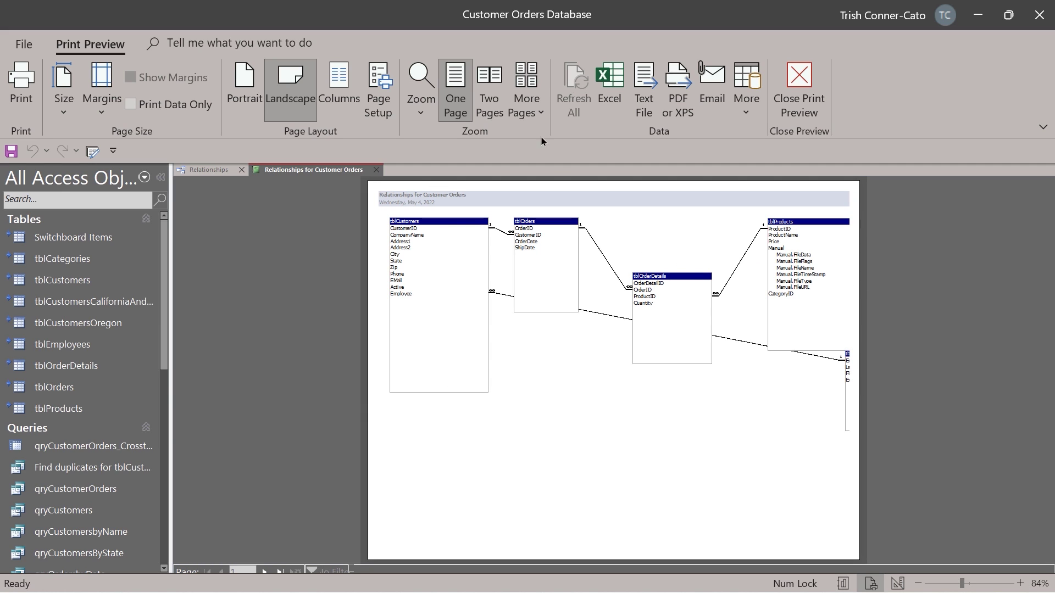
pyautogui.click(486, 91)
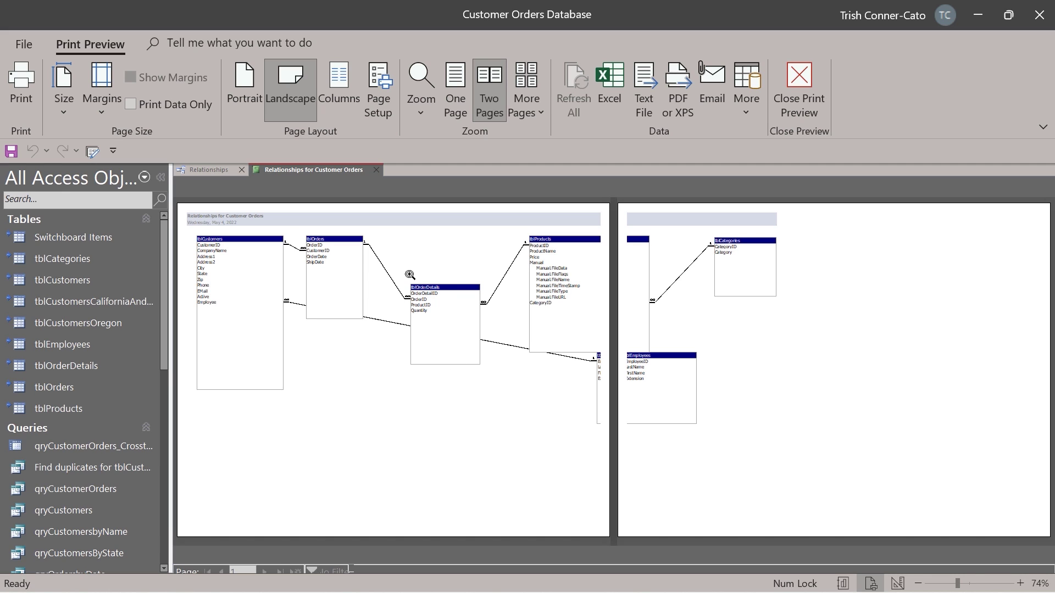
# Close the Relationships report without saving it, then close the Relationships diagram
pyautogui.click(376, 171)
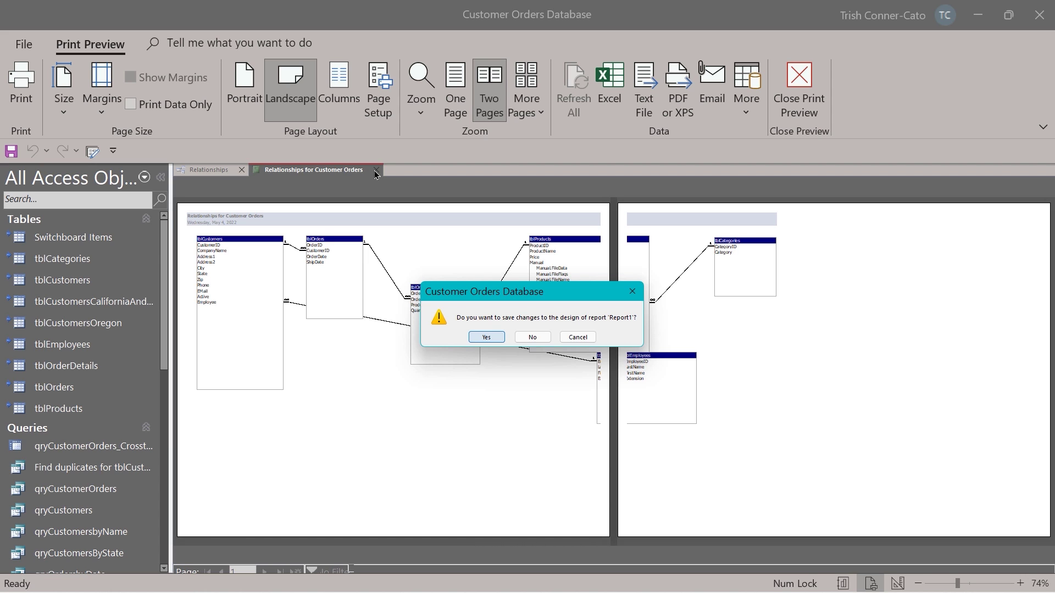
pyautogui.click(532, 337)
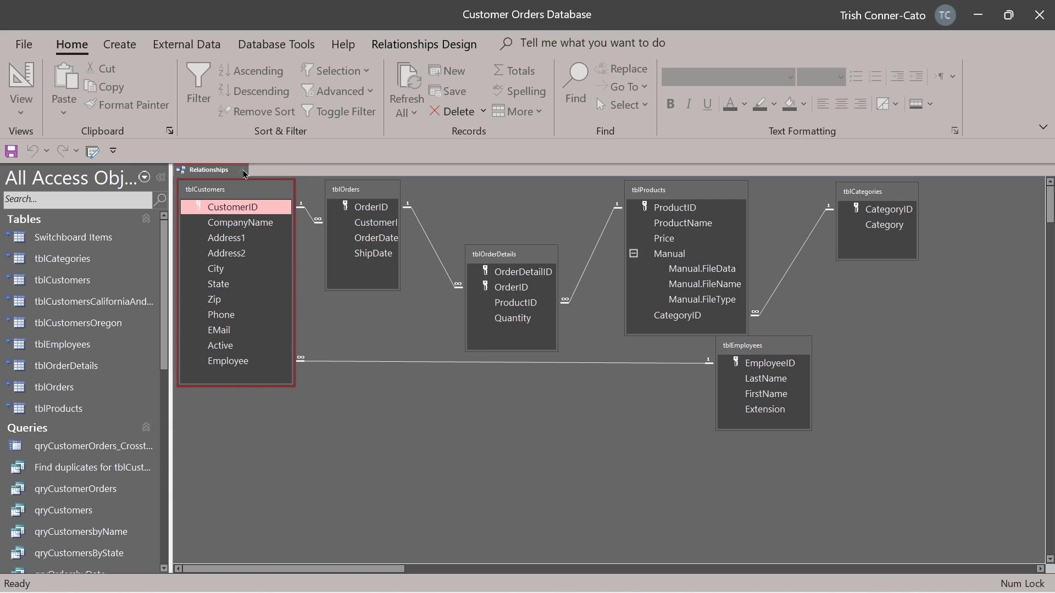
pyautogui.click(244, 172)
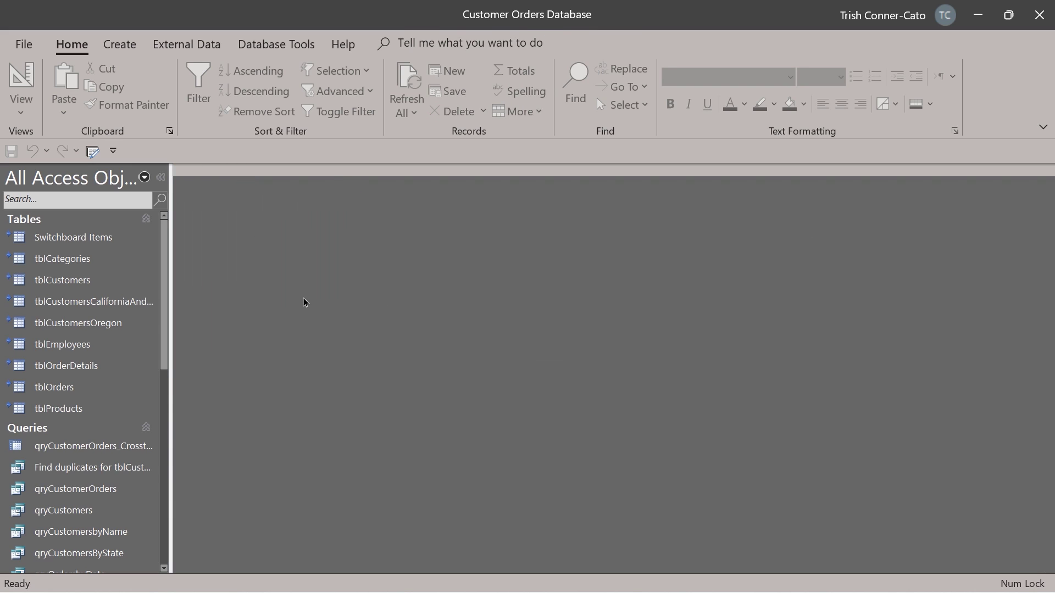